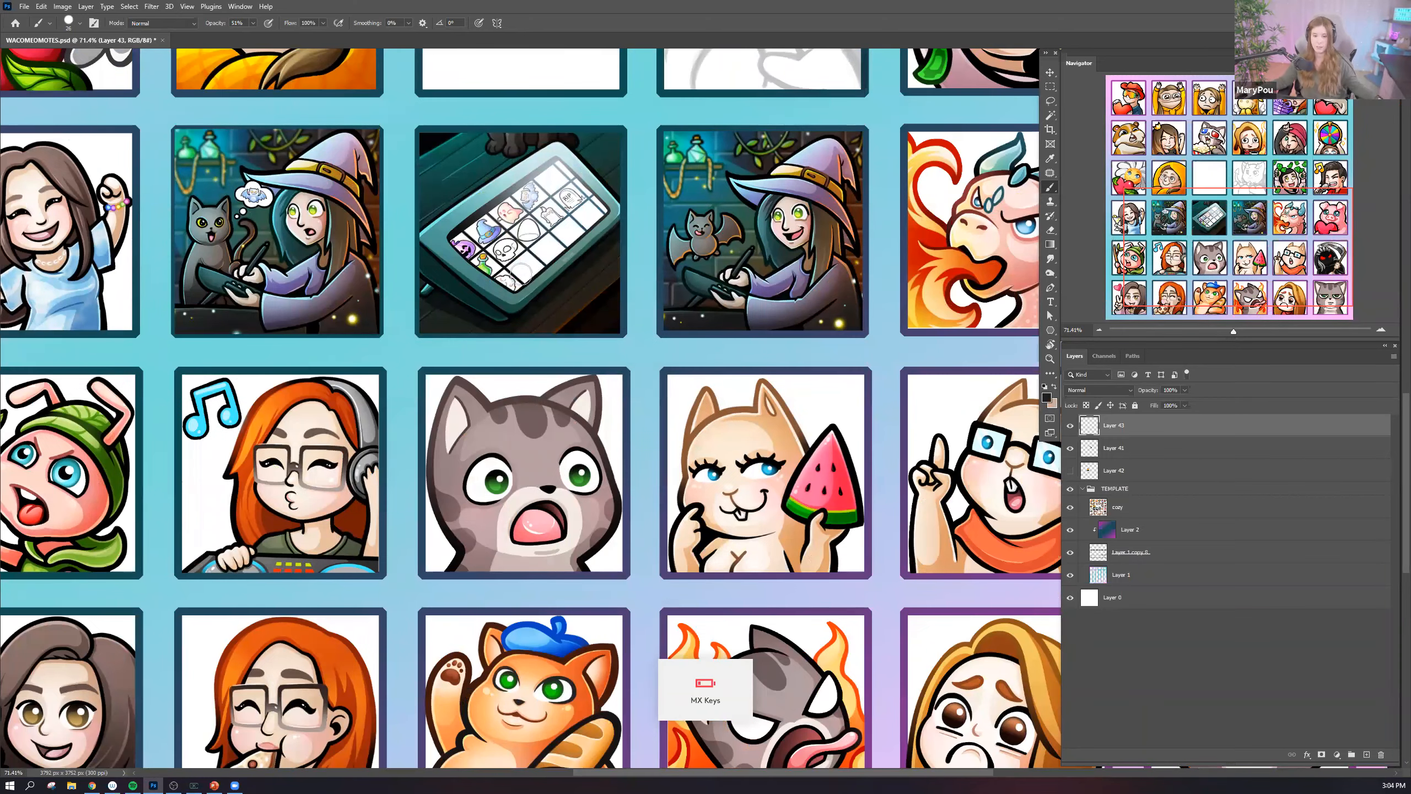
Examine the emotes around the witch and tablet illustrations and look closely at the empty white cell in the grid.
scroll(673, 396, up, 1)
drag(755, 316, 988, 720)
scroll(728, 377, up, 7)
scroll(728, 376, down, 1)
scroll(733, 367, up, 3)
scroll(749, 402, down, 9)
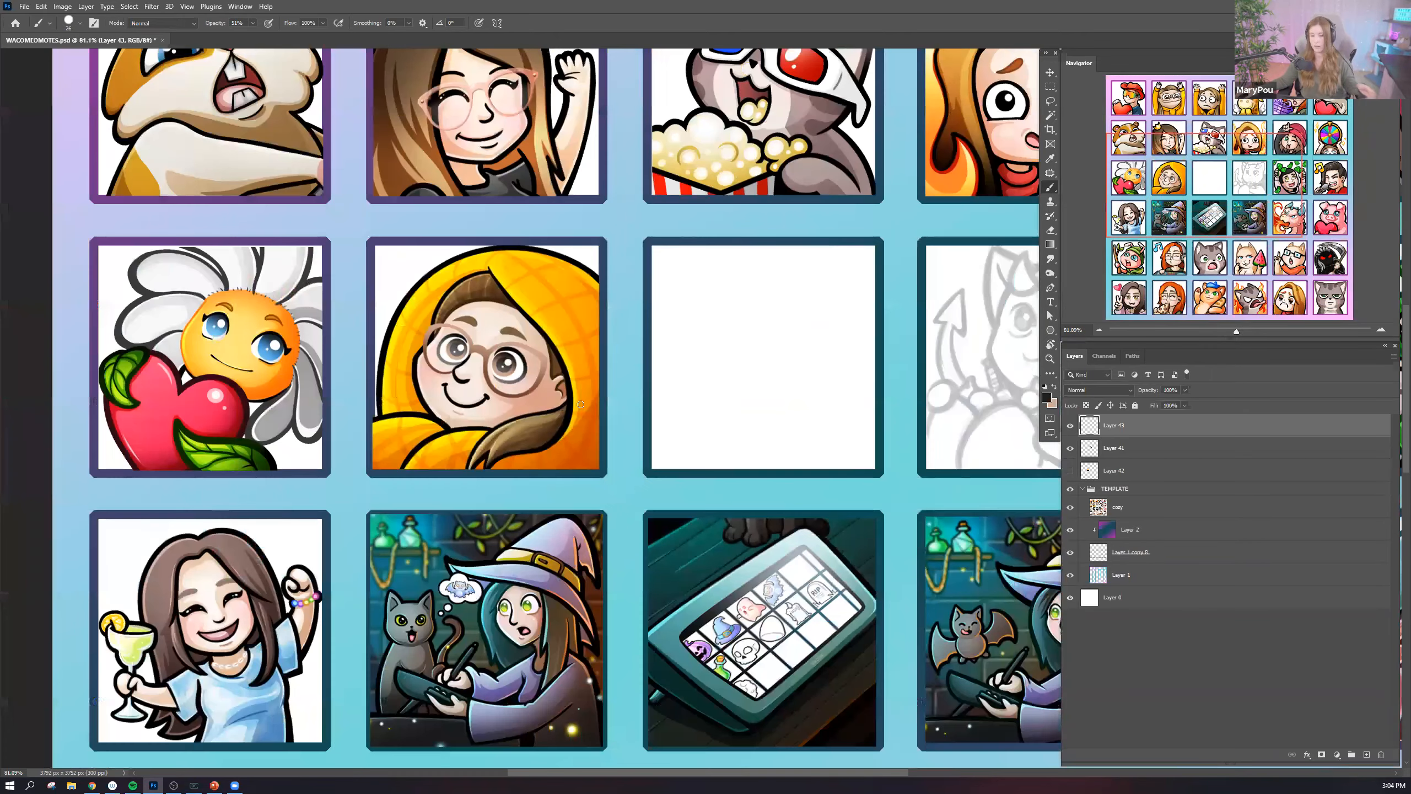
drag(698, 689, 591, 111)
scroll(592, 404, down, 5)
scroll(610, 528, up, 3)
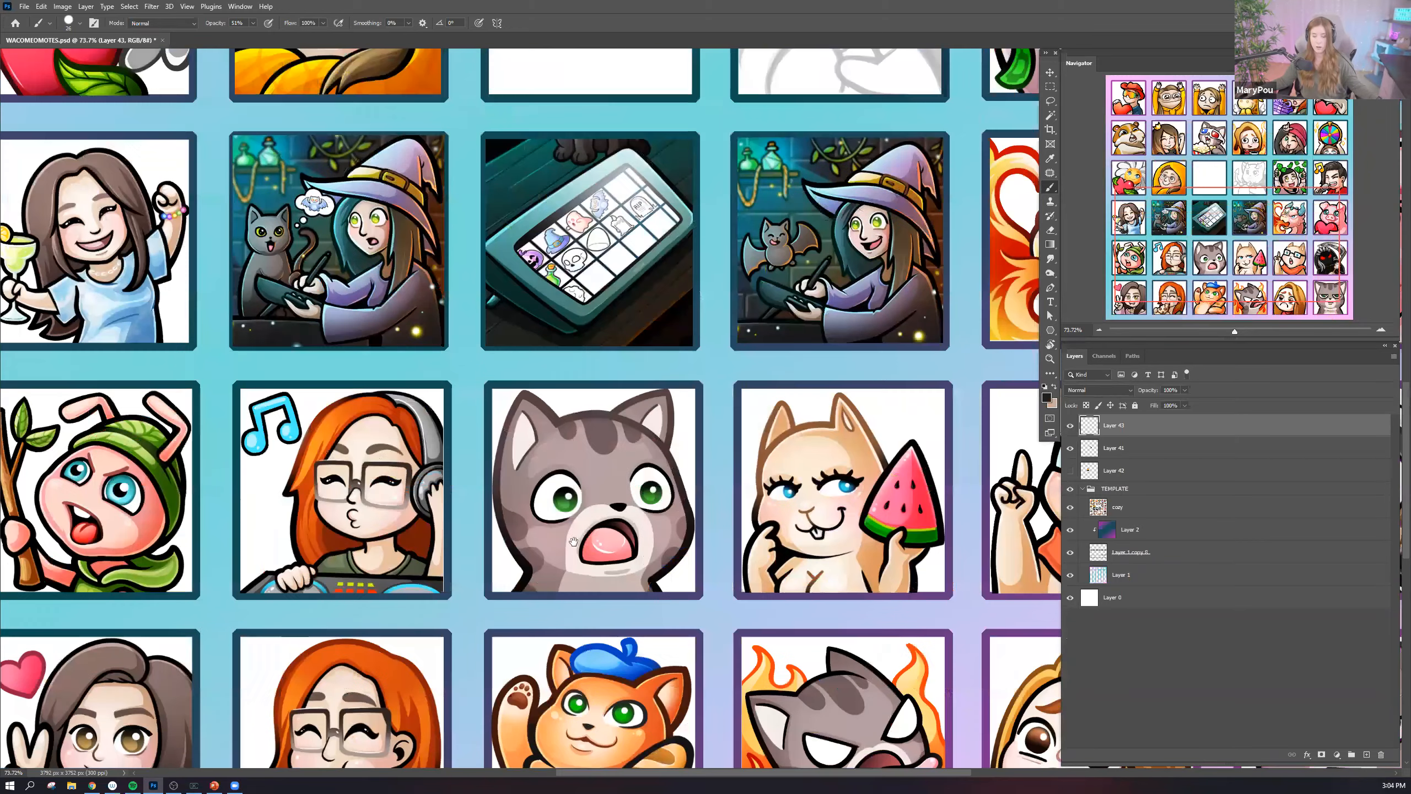
drag(500, 79, 611, 445)
scroll(612, 445, up, 10)
drag(693, 252, 669, 400)
scroll(612, 445, down, 3)
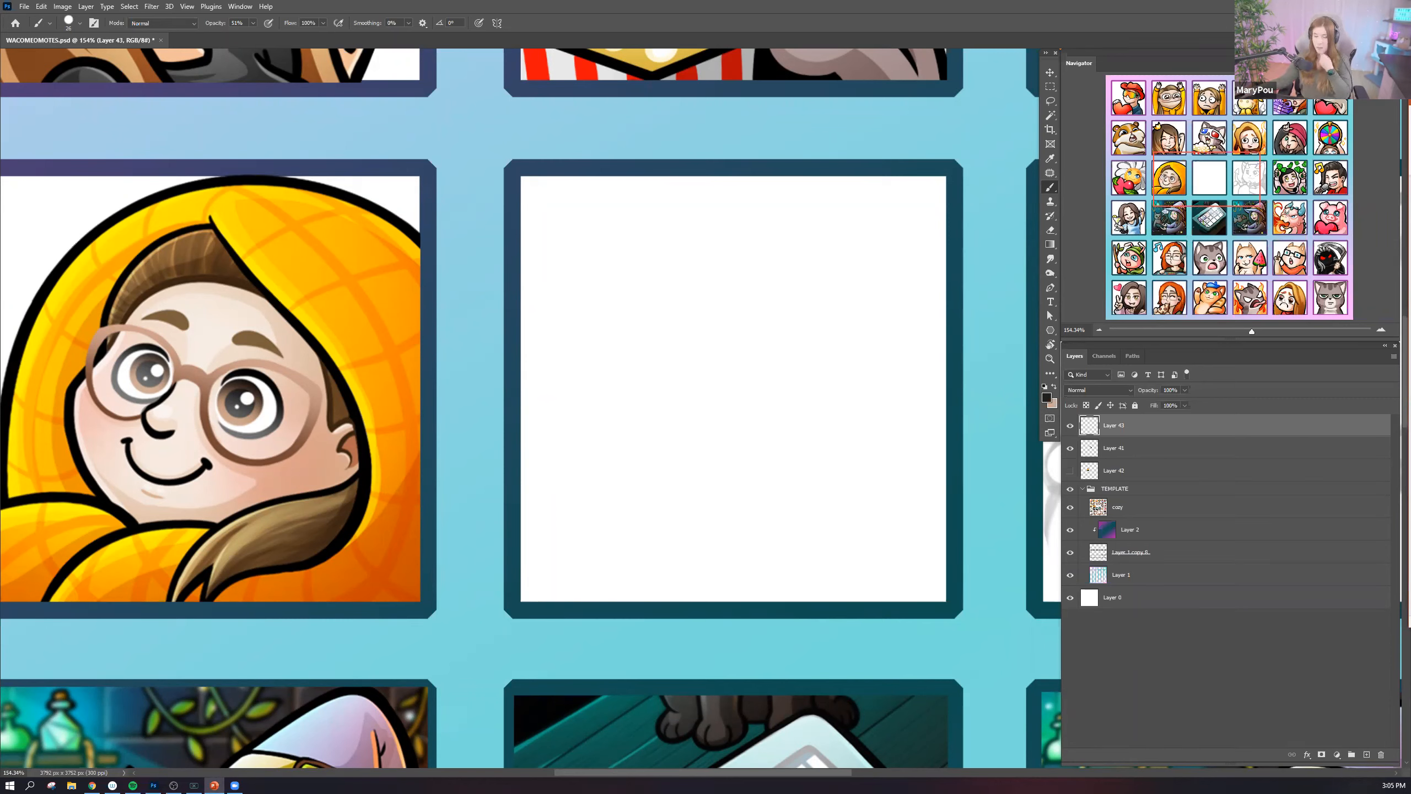
Examine the emotes in the two bottom rows at the left side of the grid.
scroll(687, 467, down, 2)
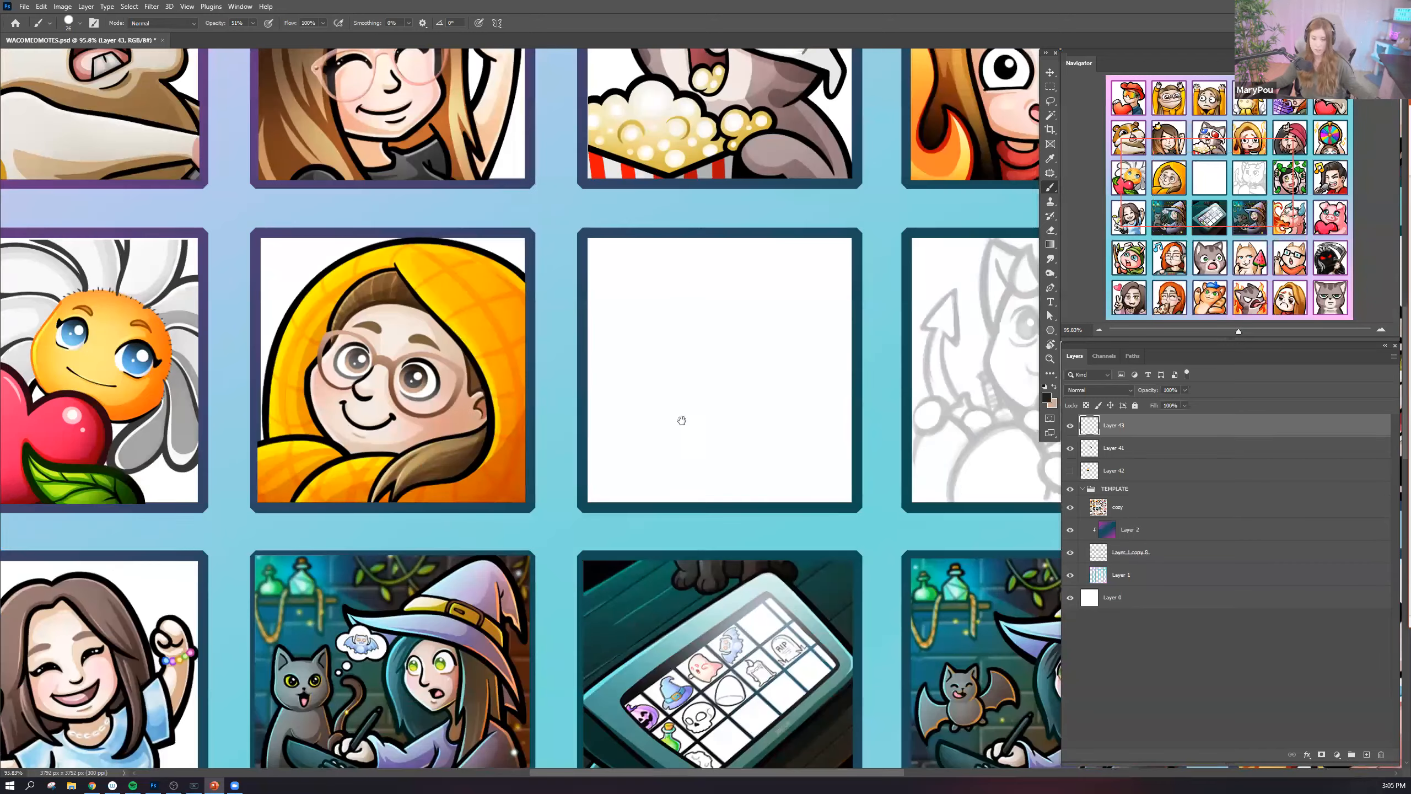
scroll(677, 413, down, 1)
scroll(672, 295, down, 4)
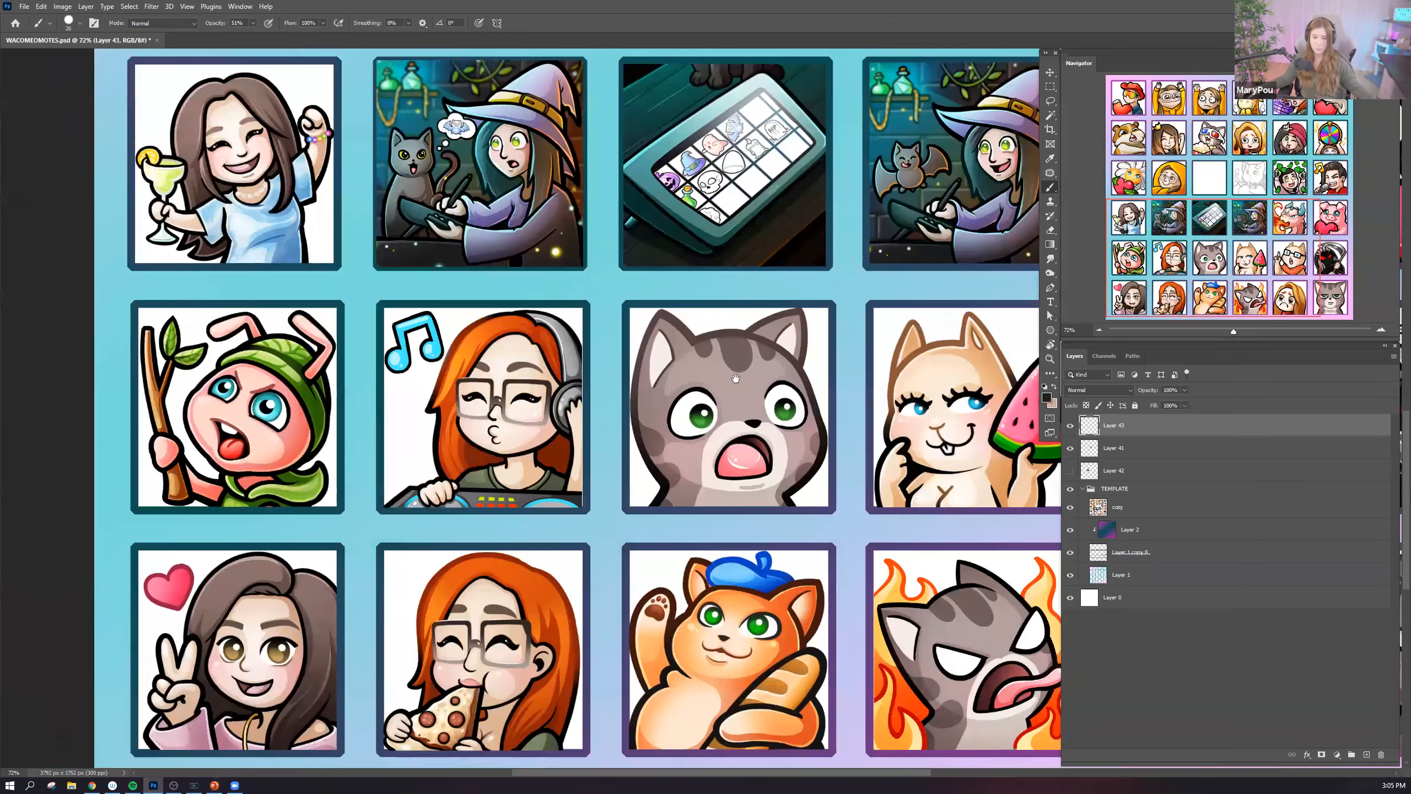
scroll(736, 378, up, 3)
drag(520, 463, 675, 255)
scroll(664, 173, up, 2)
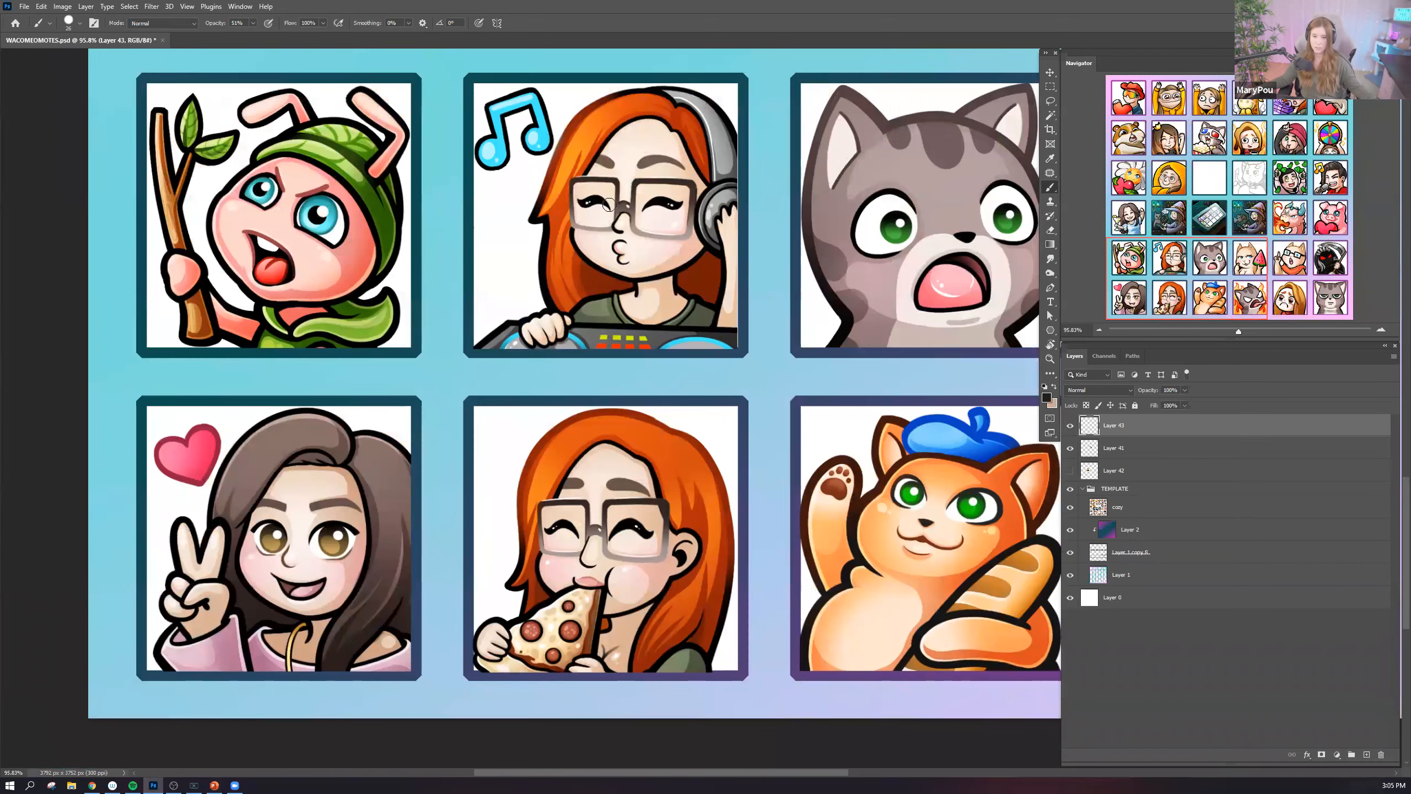
drag(607, 431, 559, 468)
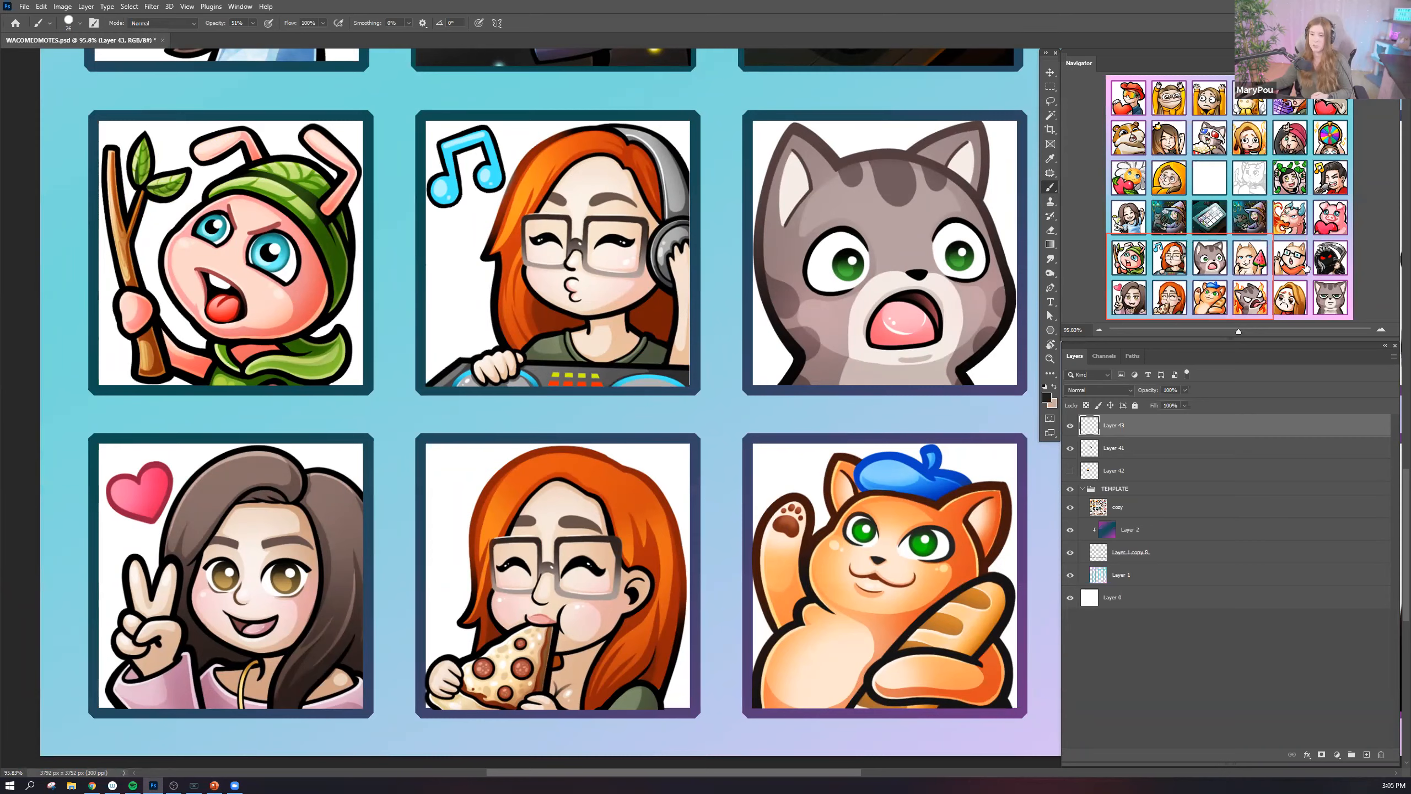
Examine the daisy-and-heart emote up close and the two leftmost emote columns down to the bottom row.
click(1130, 189)
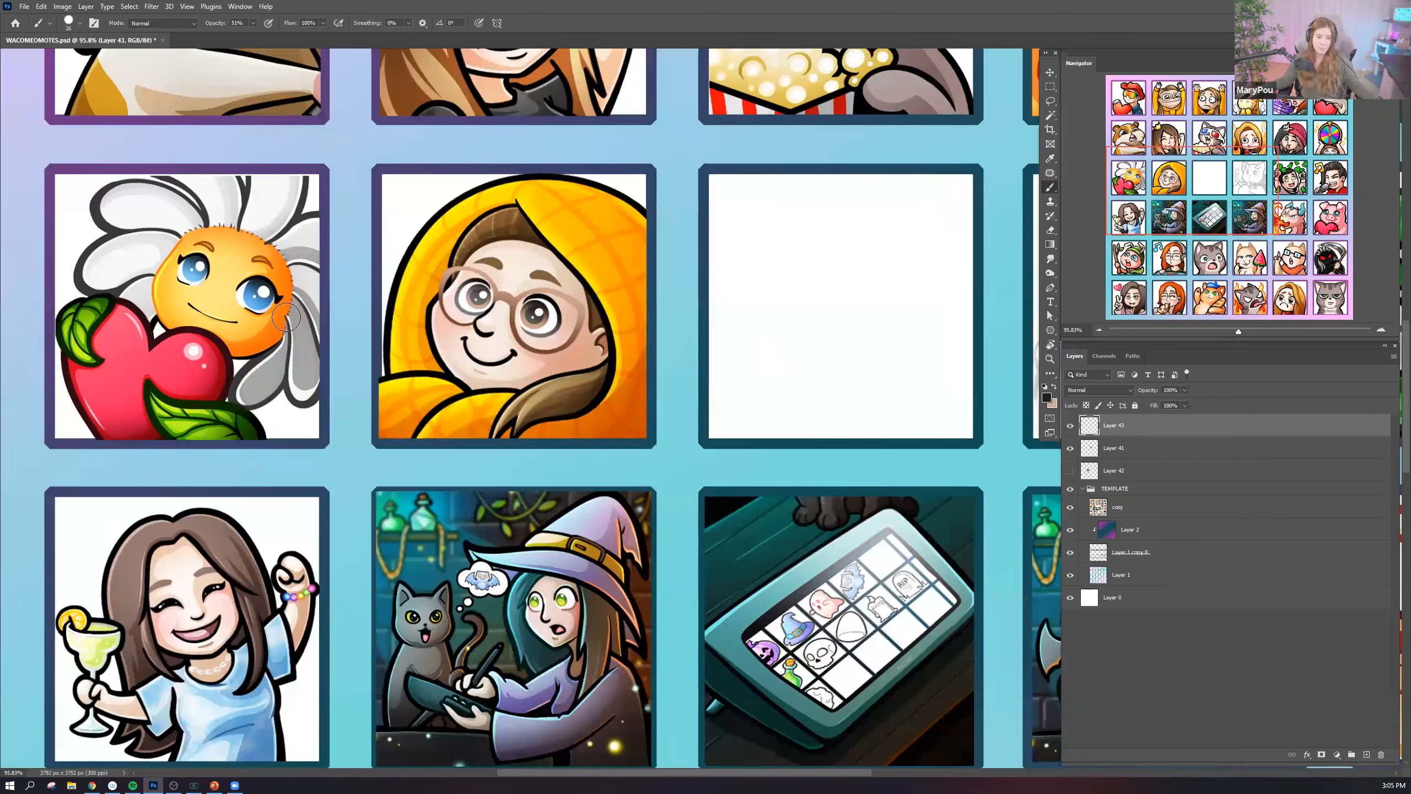
scroll(490, 373, up, 5)
drag(490, 372, 893, 378)
scroll(584, 374, down, 2)
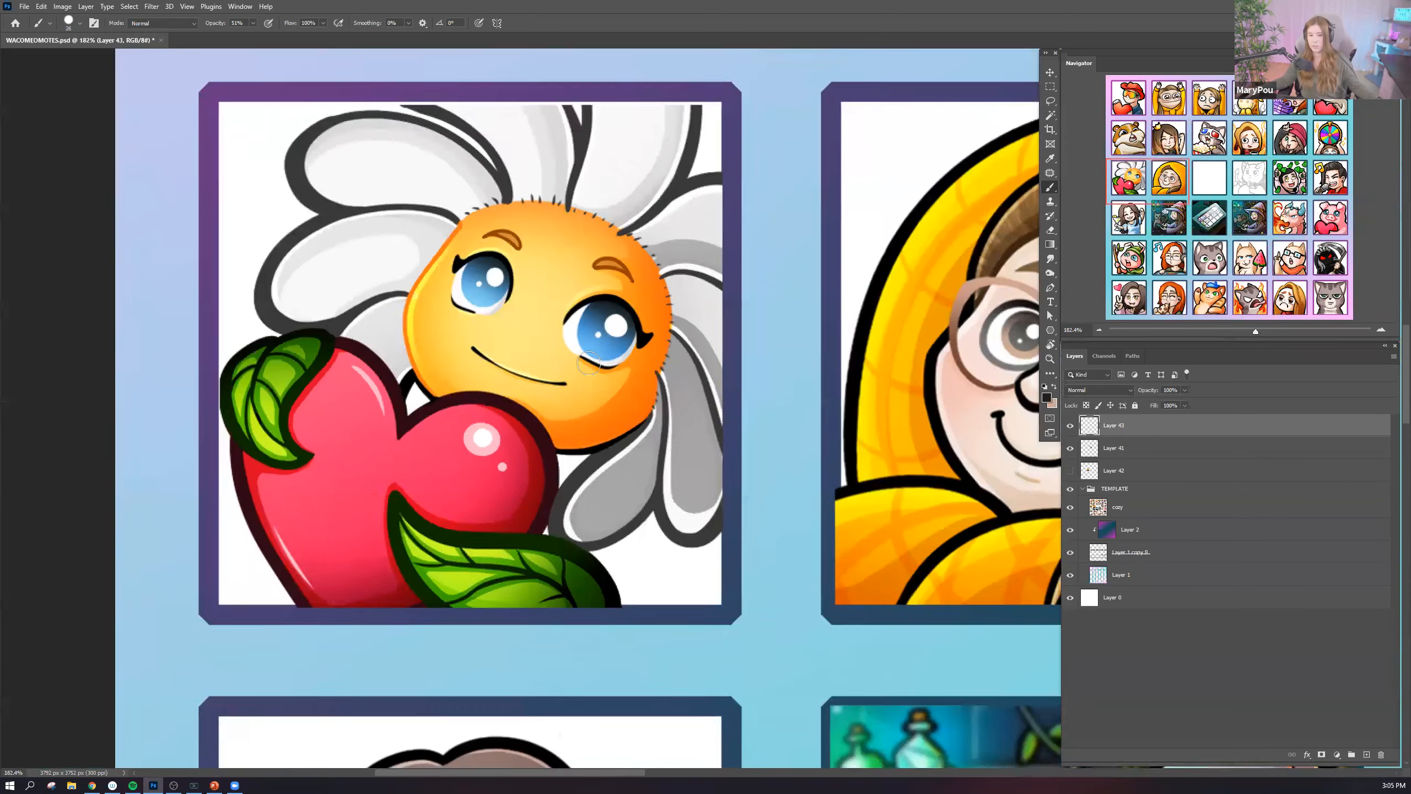
scroll(632, 329, down, 2)
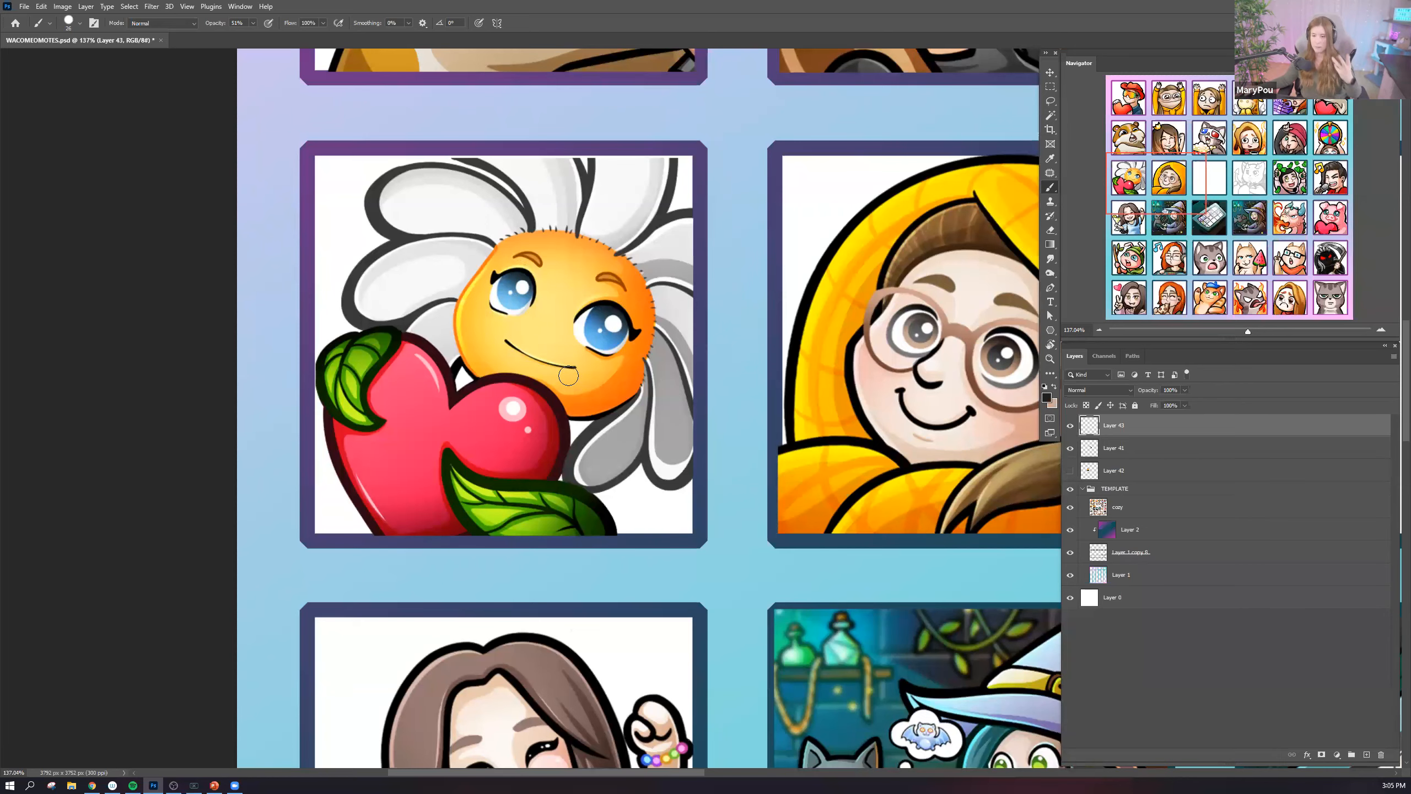
drag(678, 544, 608, 327)
drag(700, 467, 714, 106)
drag(514, 362, 307, 97)
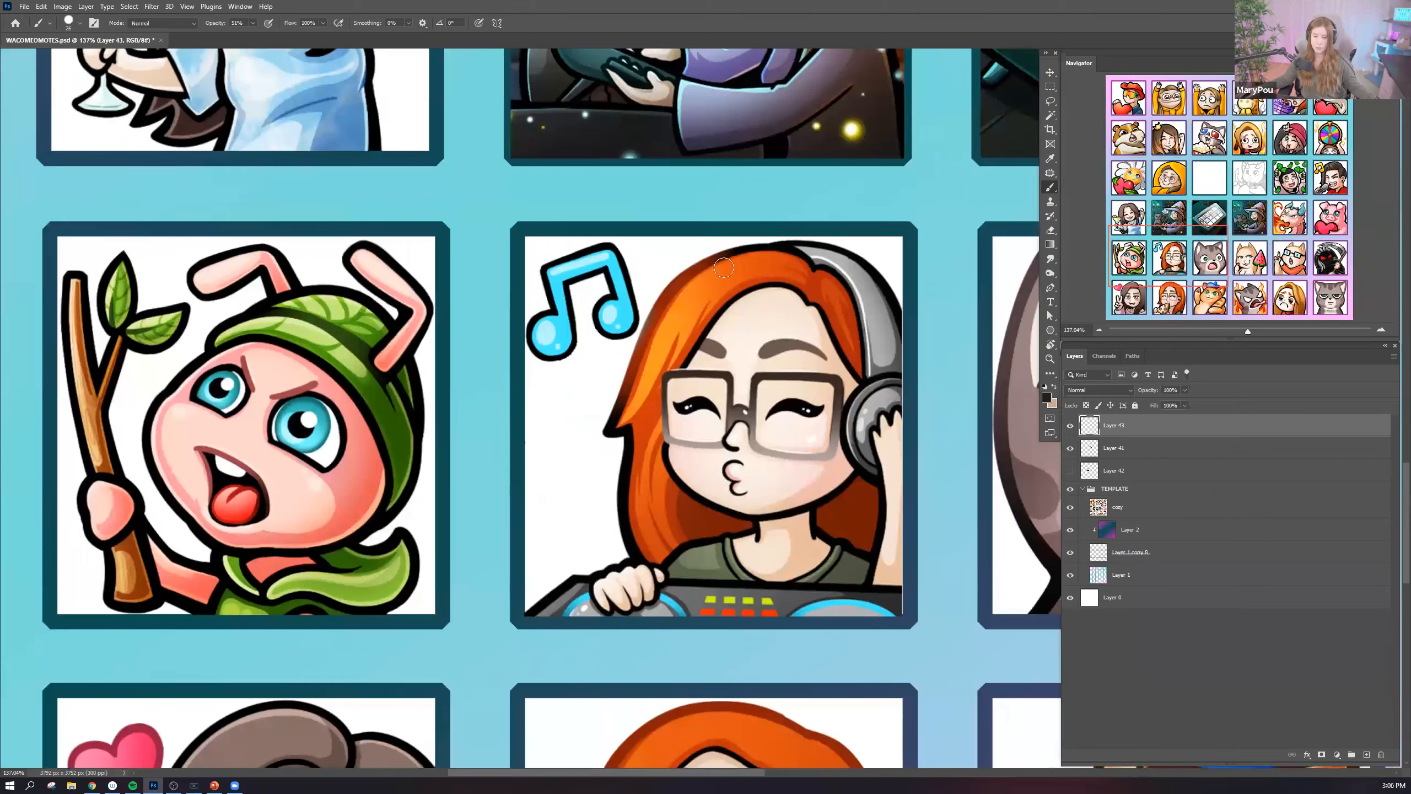
drag(500, 518, 560, 186)
drag(558, 618, 526, 511)
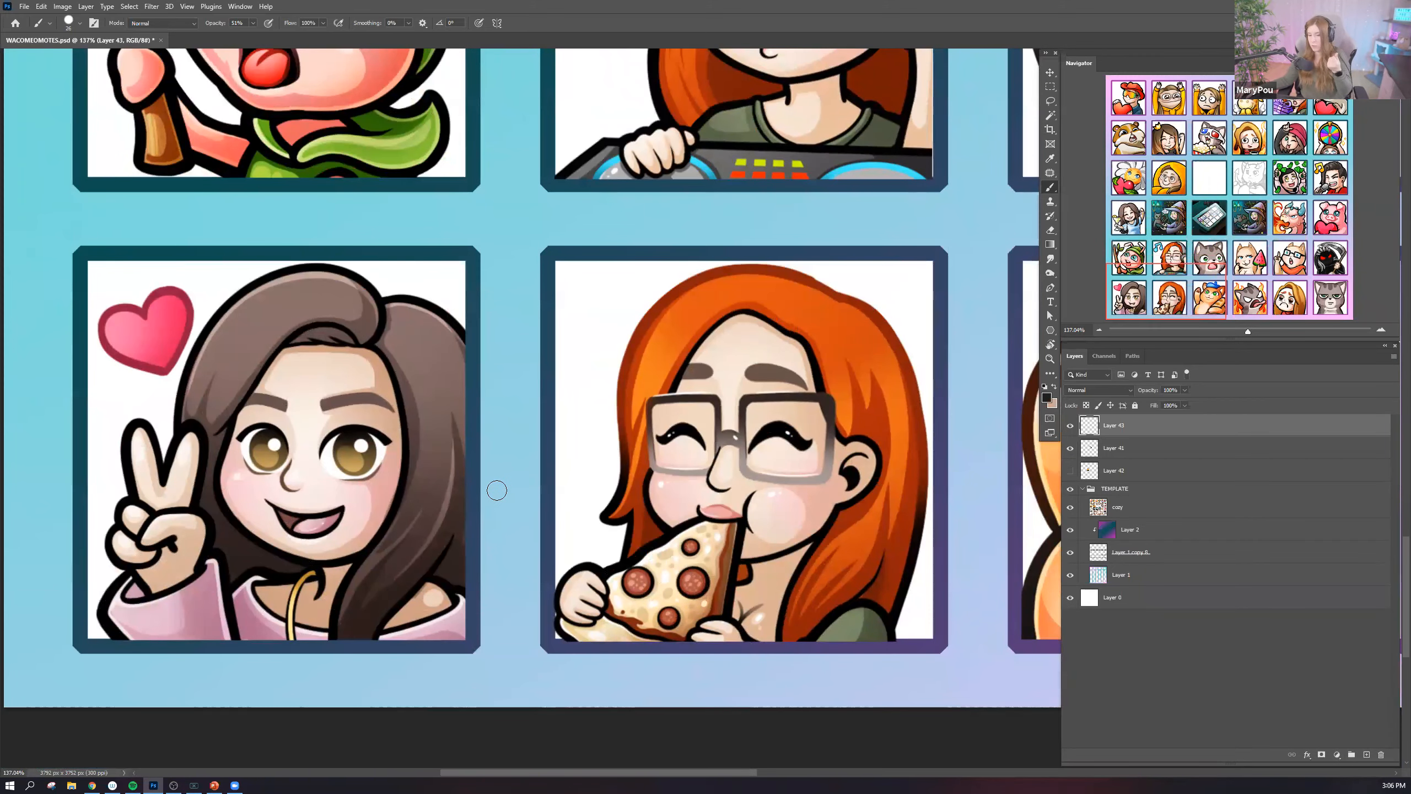
Inspect the peace-sign and pizza-eating character emotes at larger and smaller magnifications.
scroll(611, 464, down, 3)
scroll(647, 464, up, 3)
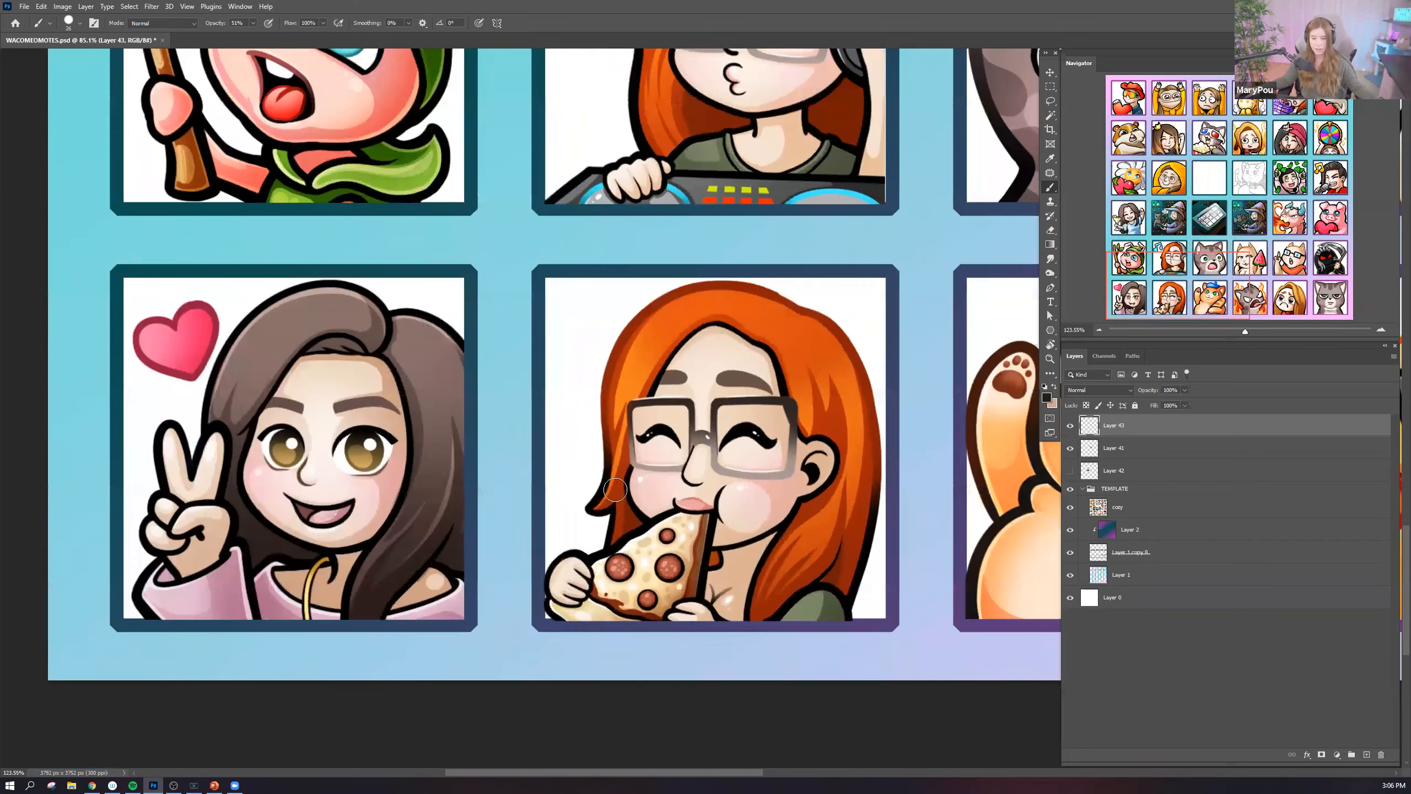
scroll(712, 467, down, 4)
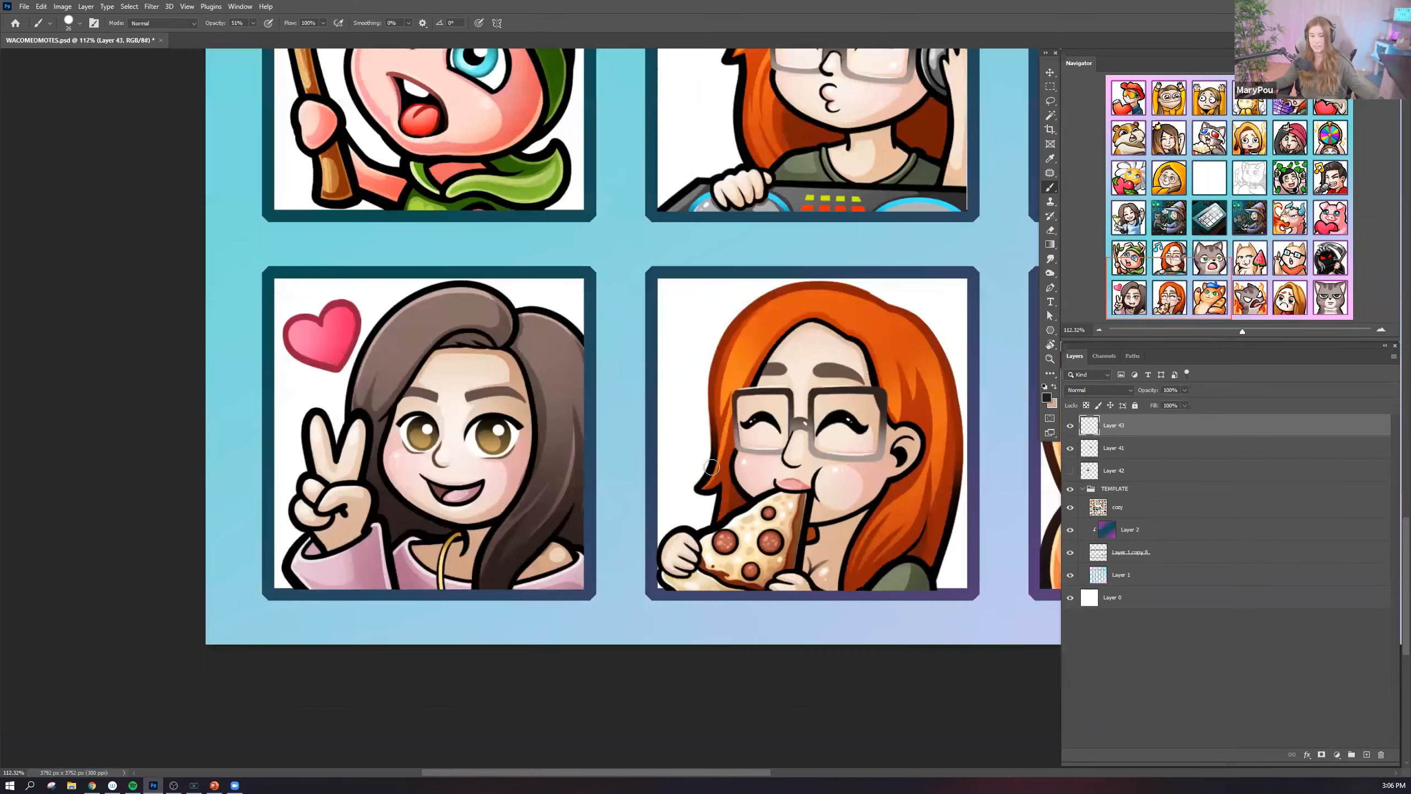
drag(764, 473, 696, 526)
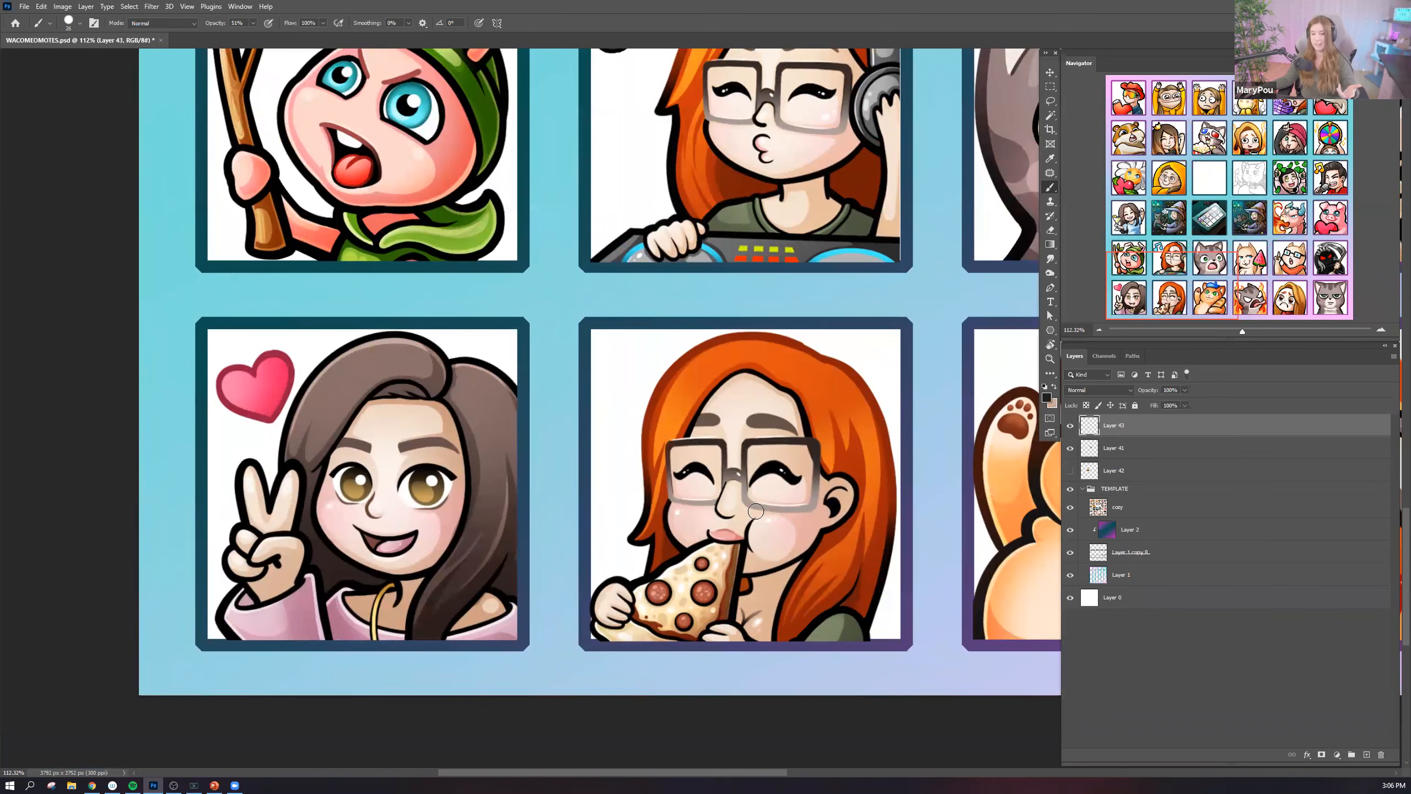
scroll(753, 494, down, 1)
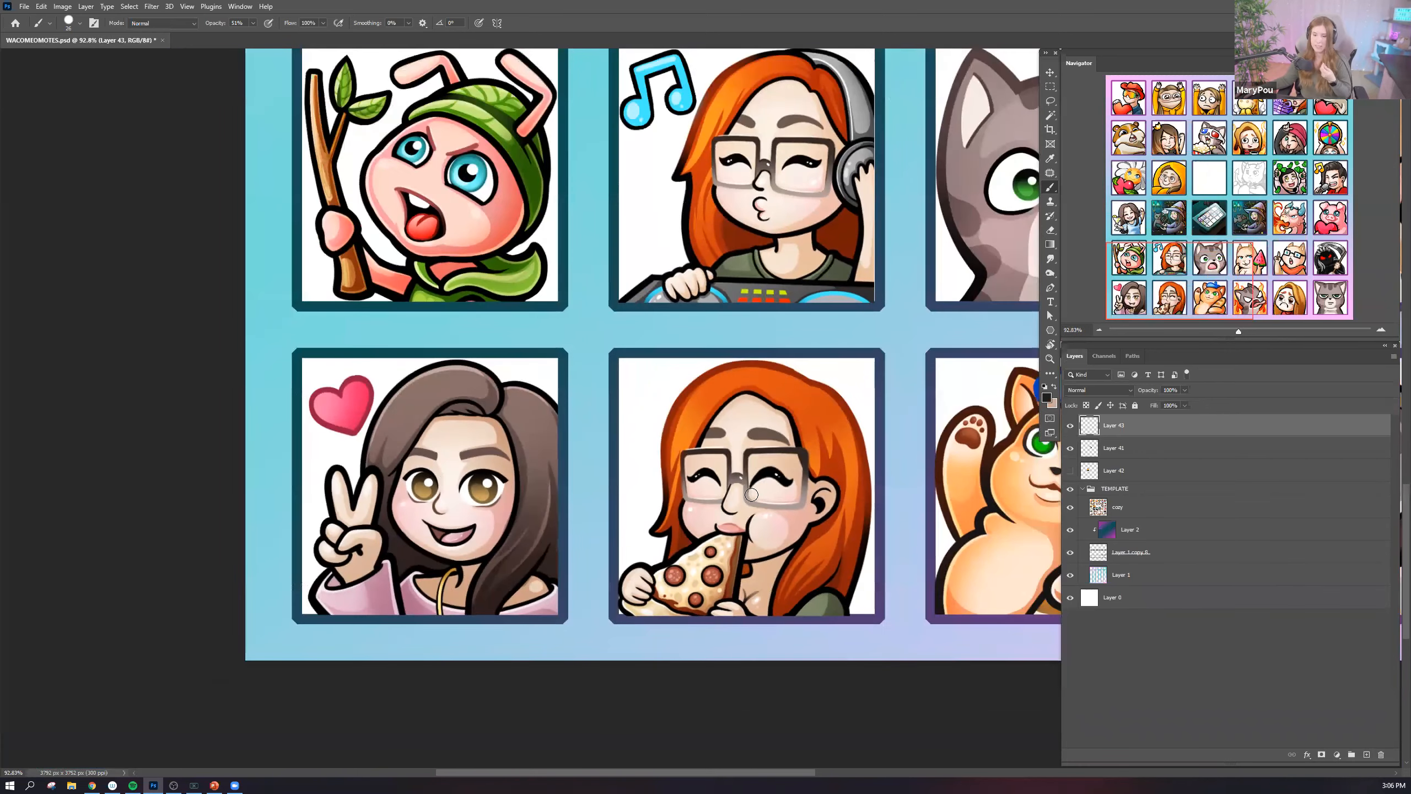
scroll(758, 521, up, 3)
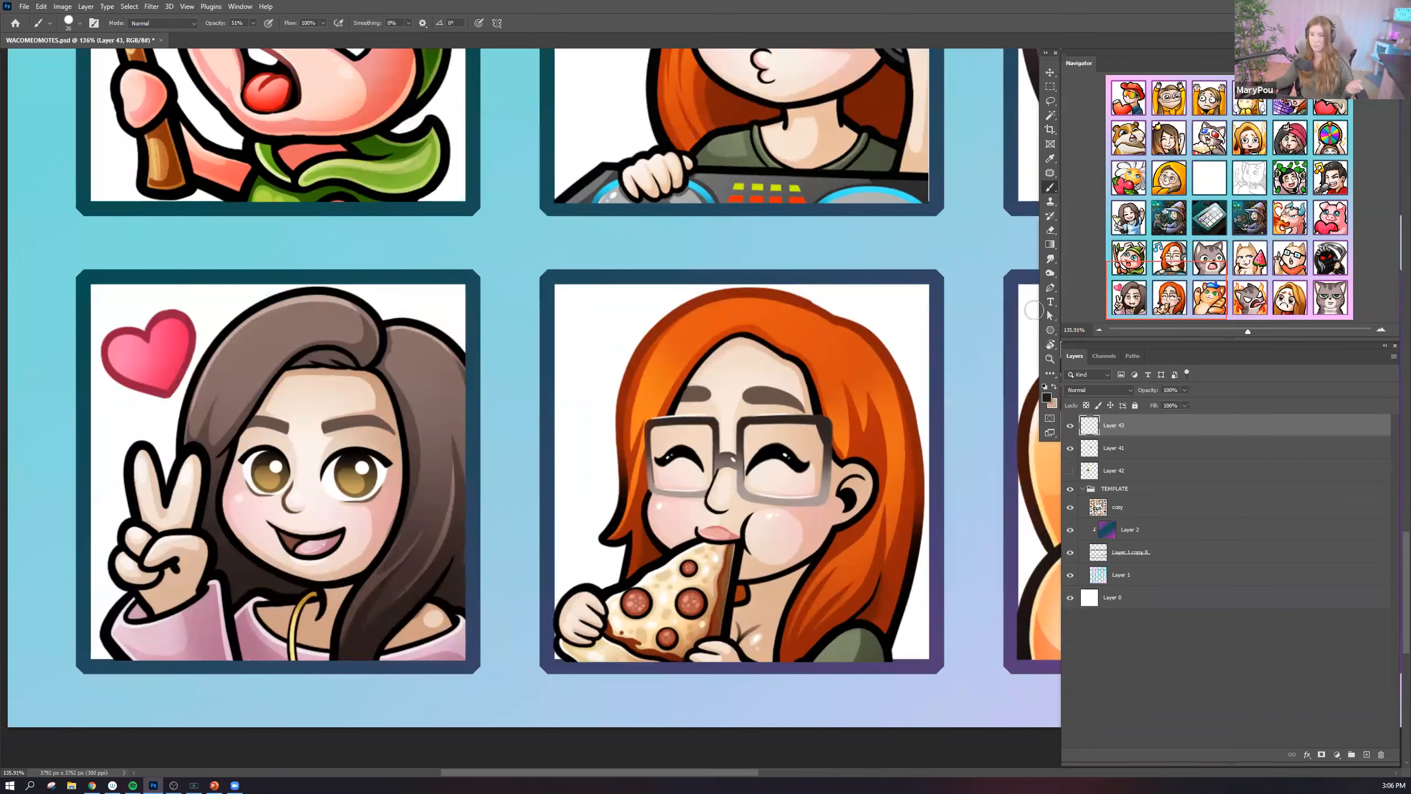
scroll(744, 479, down, 2)
scroll(786, 466, up, 2)
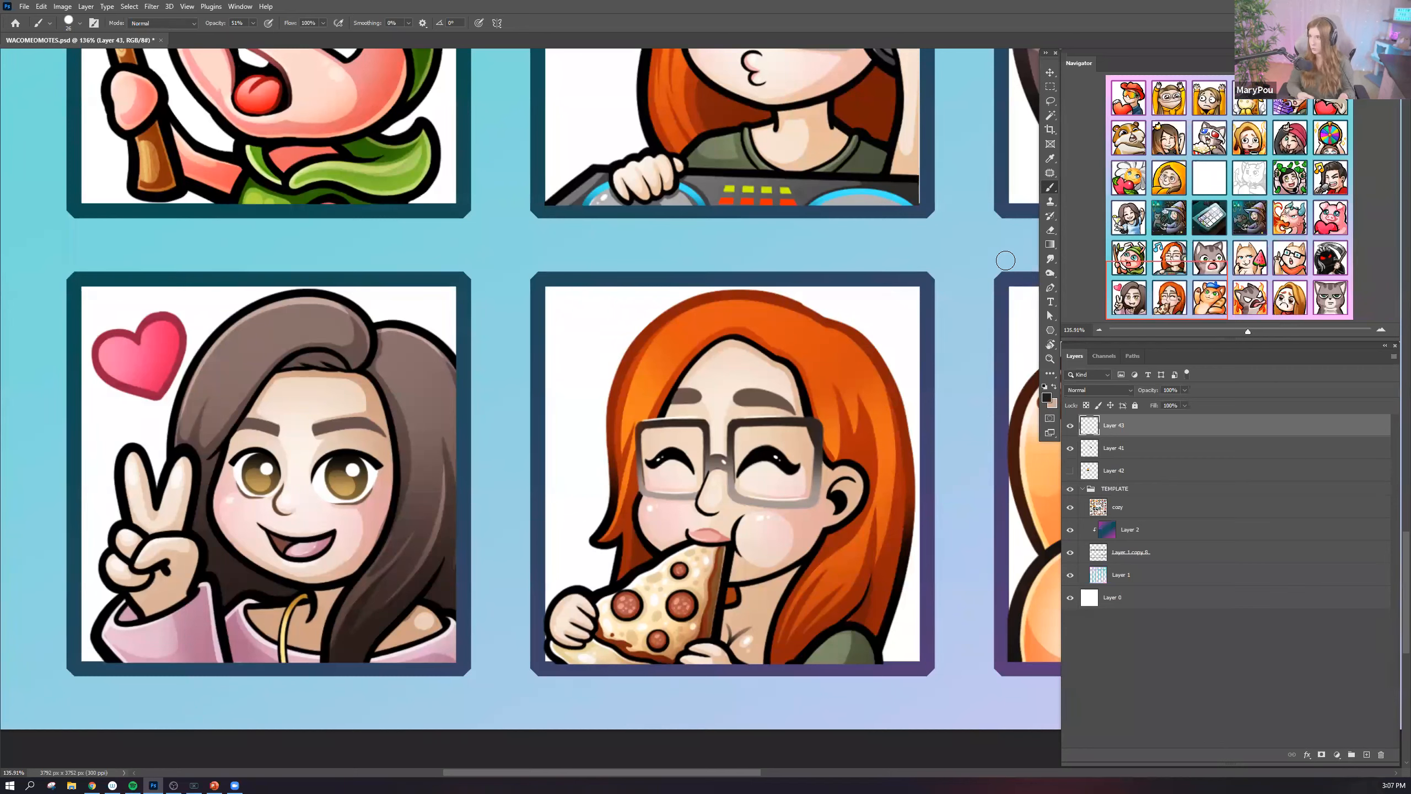
scroll(912, 280, down, 5)
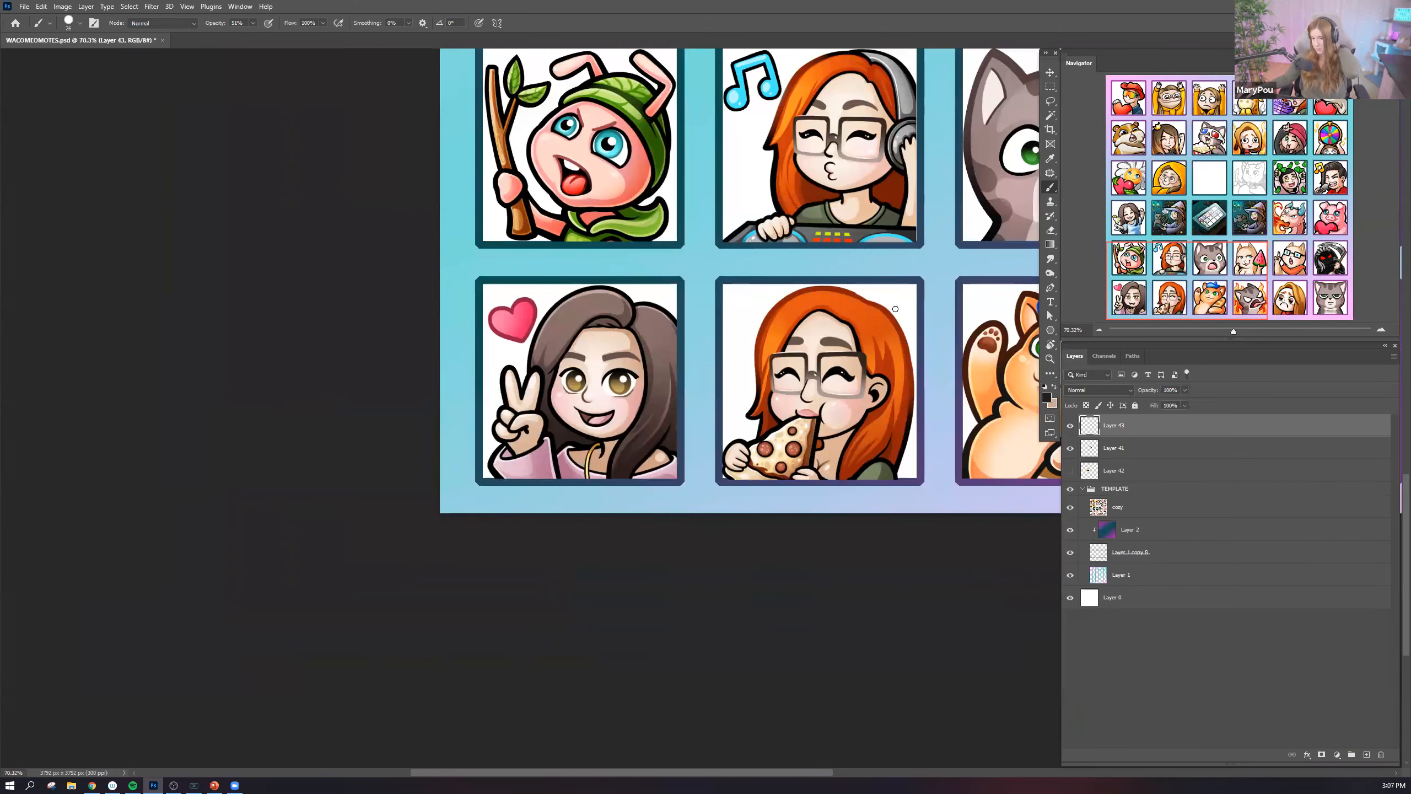
scroll(897, 303, down, 3)
scroll(913, 299, up, 8)
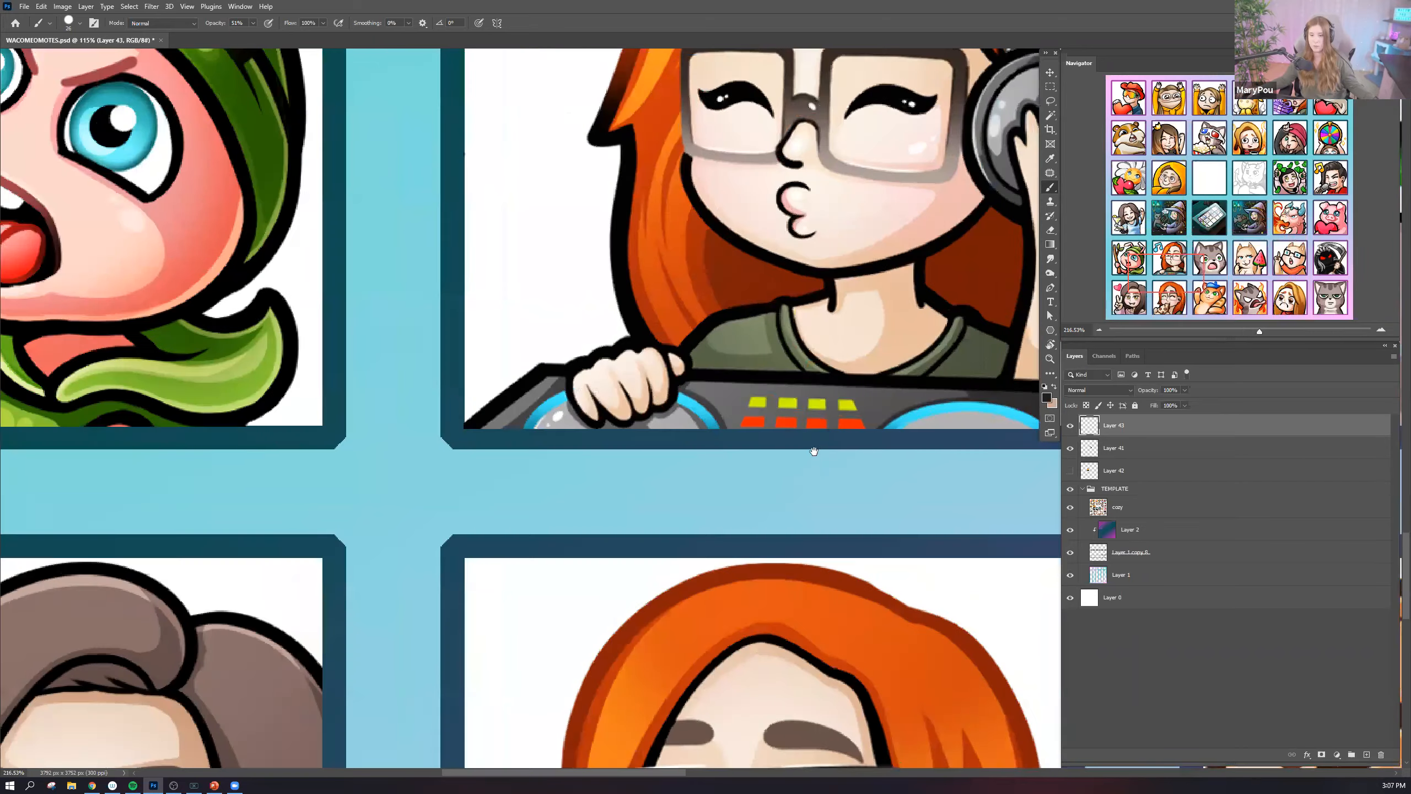
scroll(847, 381, down, 6)
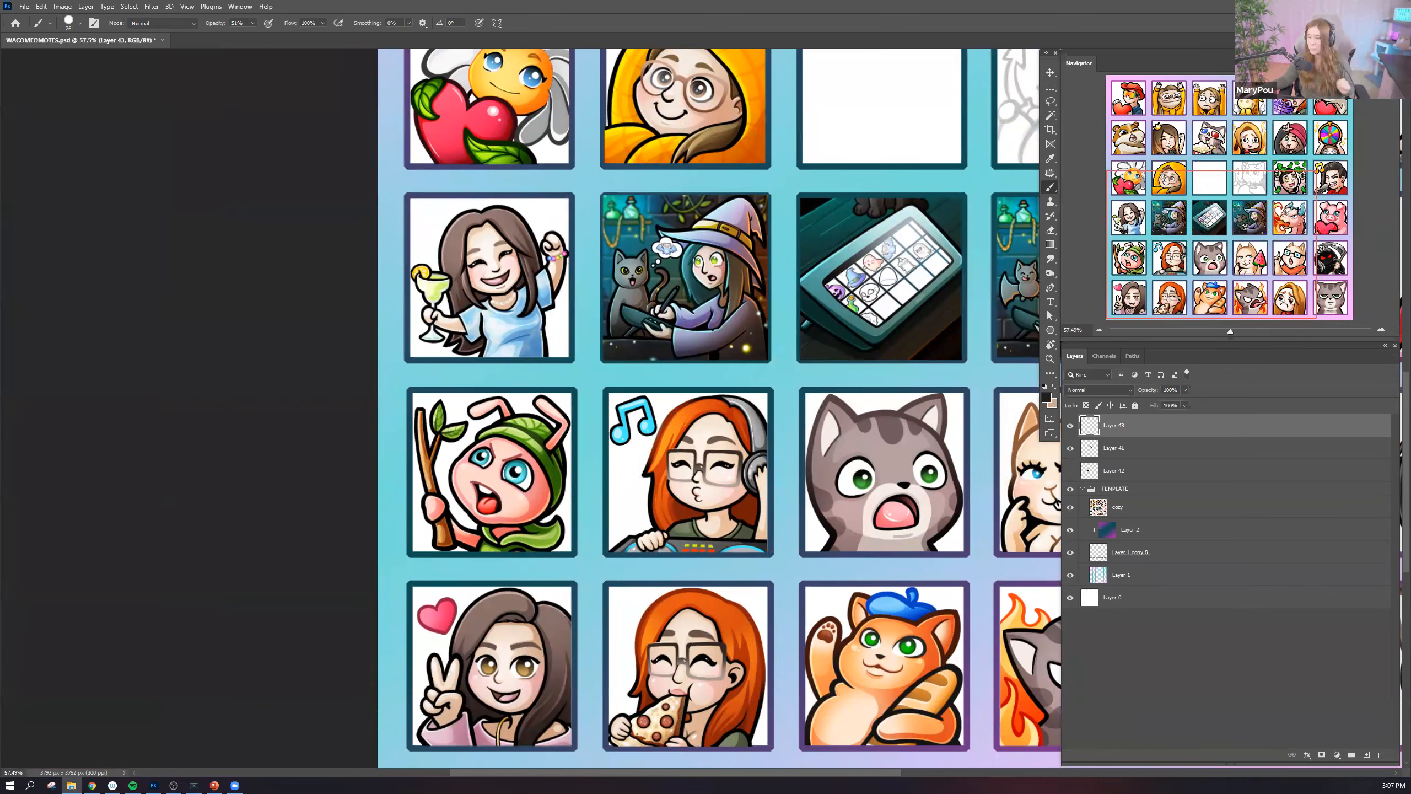
Set up the Hard Round brush with 36% opacity for sketching in the empty white cell.
scroll(909, 281, up, 3)
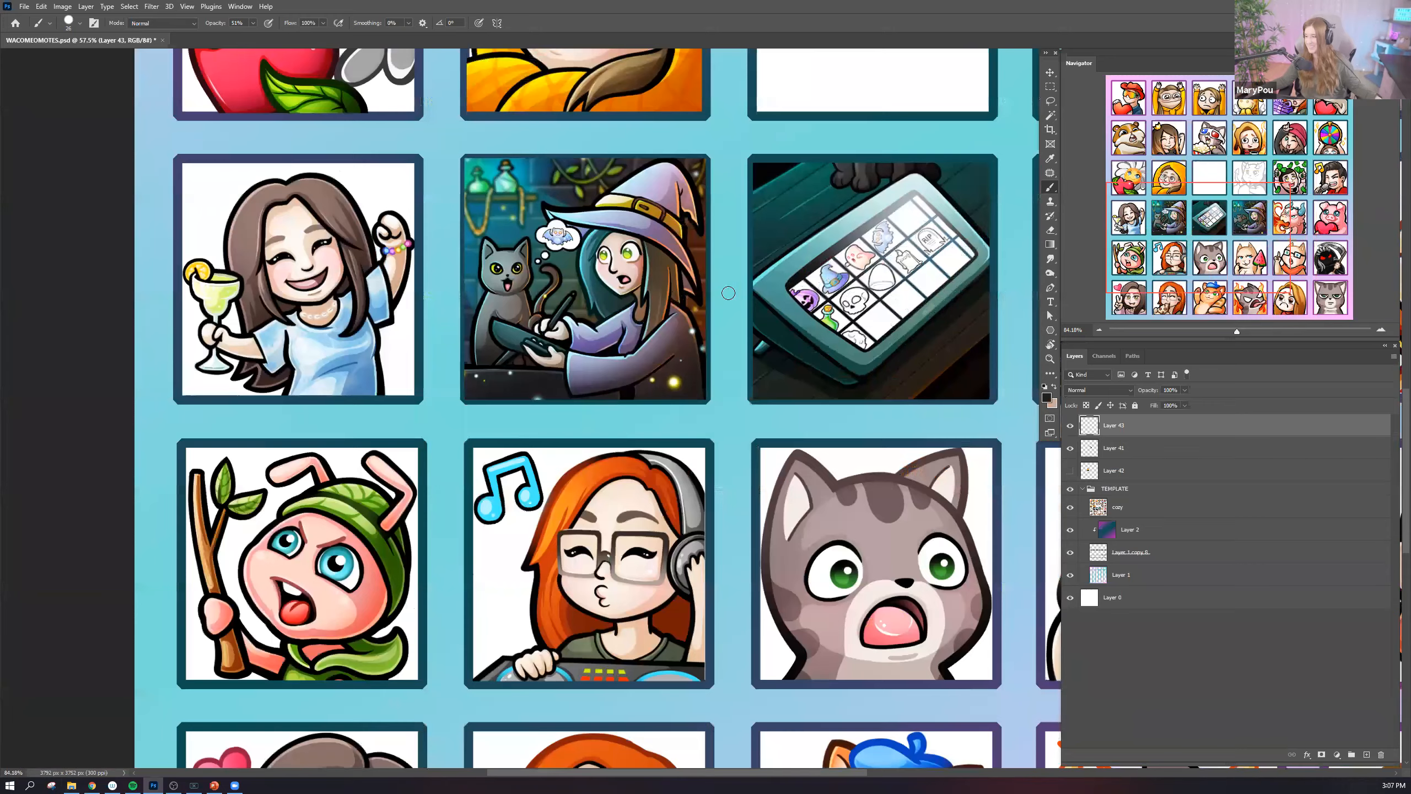
drag(830, 439, 819, 526)
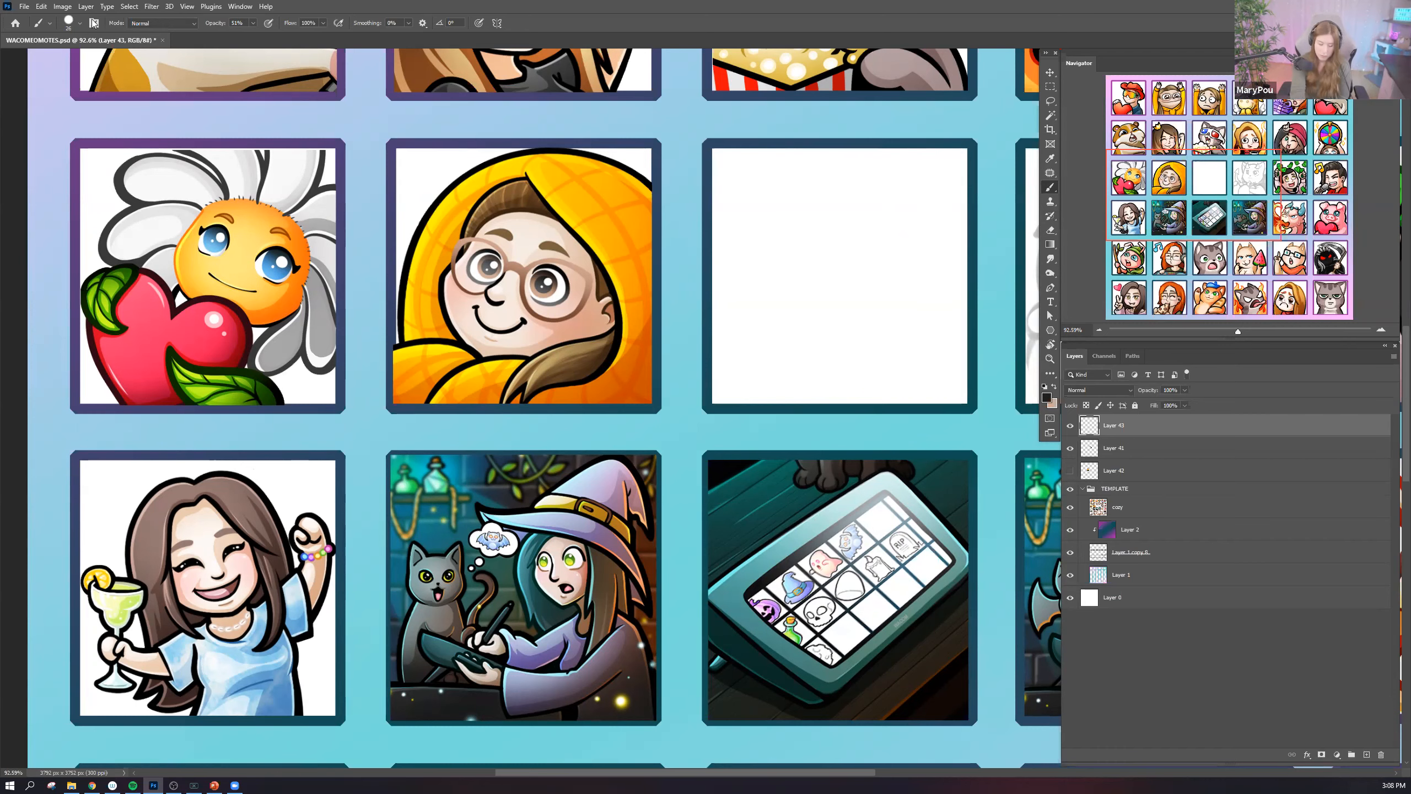
click(79, 23)
drag(70, 59, 69, 58)
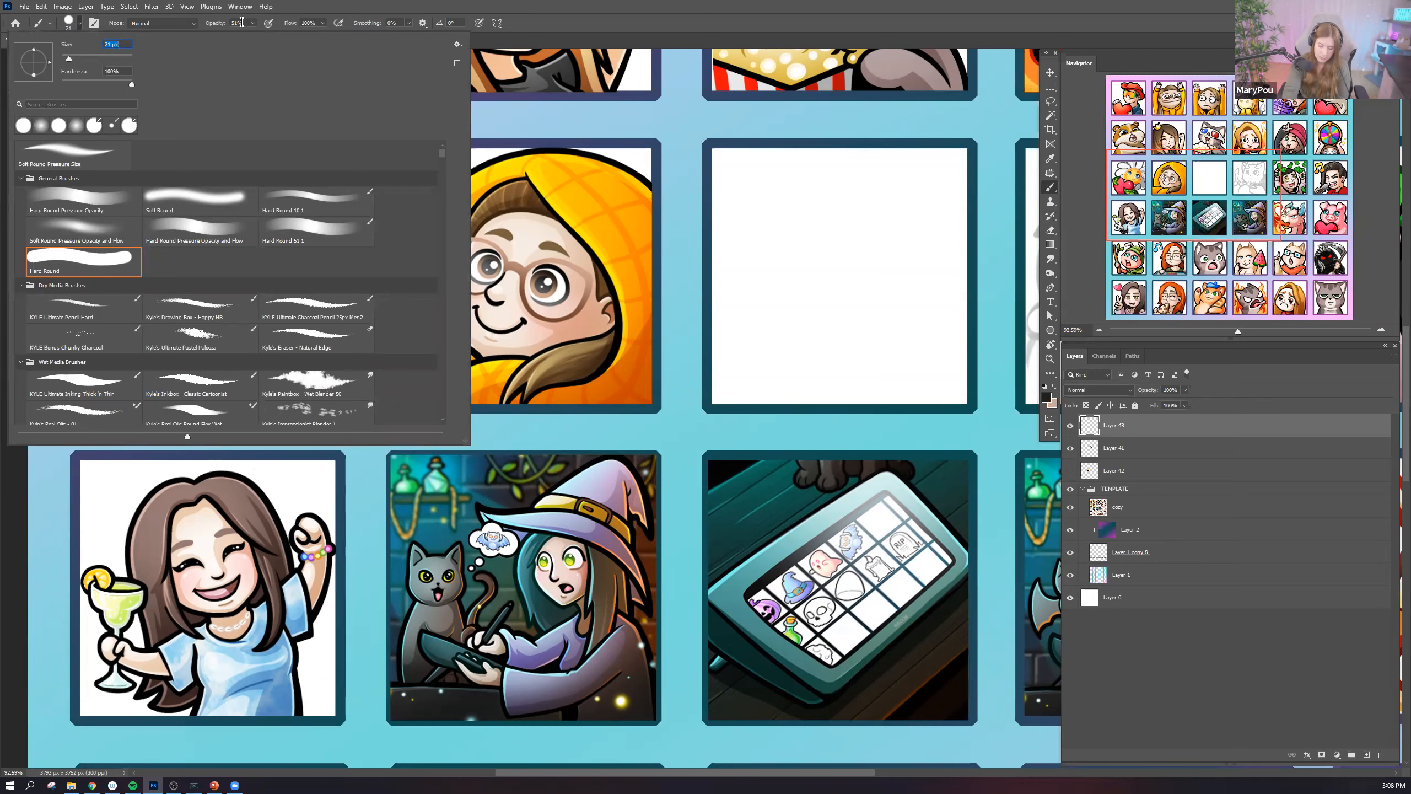
click(253, 23)
drag(253, 36, 245, 38)
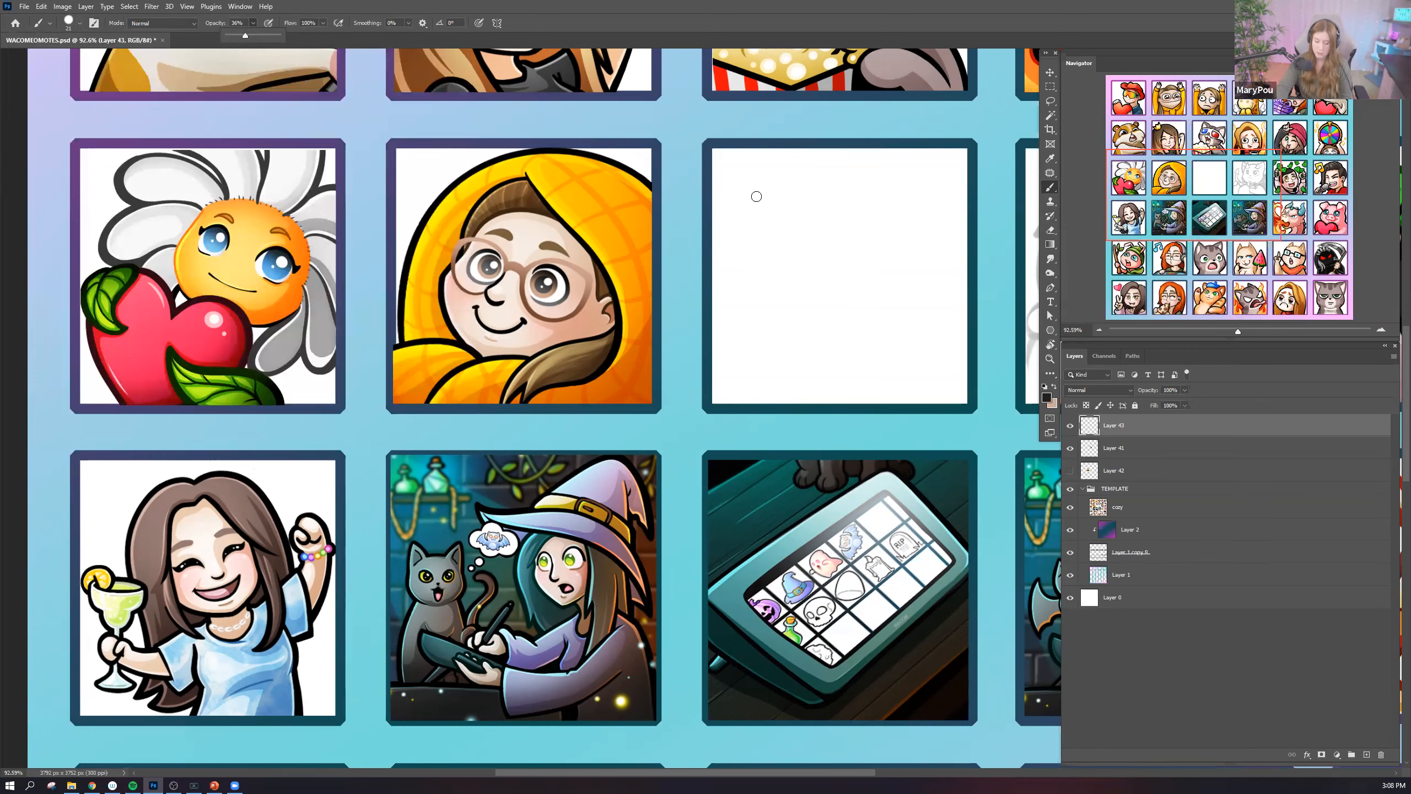
right_click(742, 163)
click(718, 185)
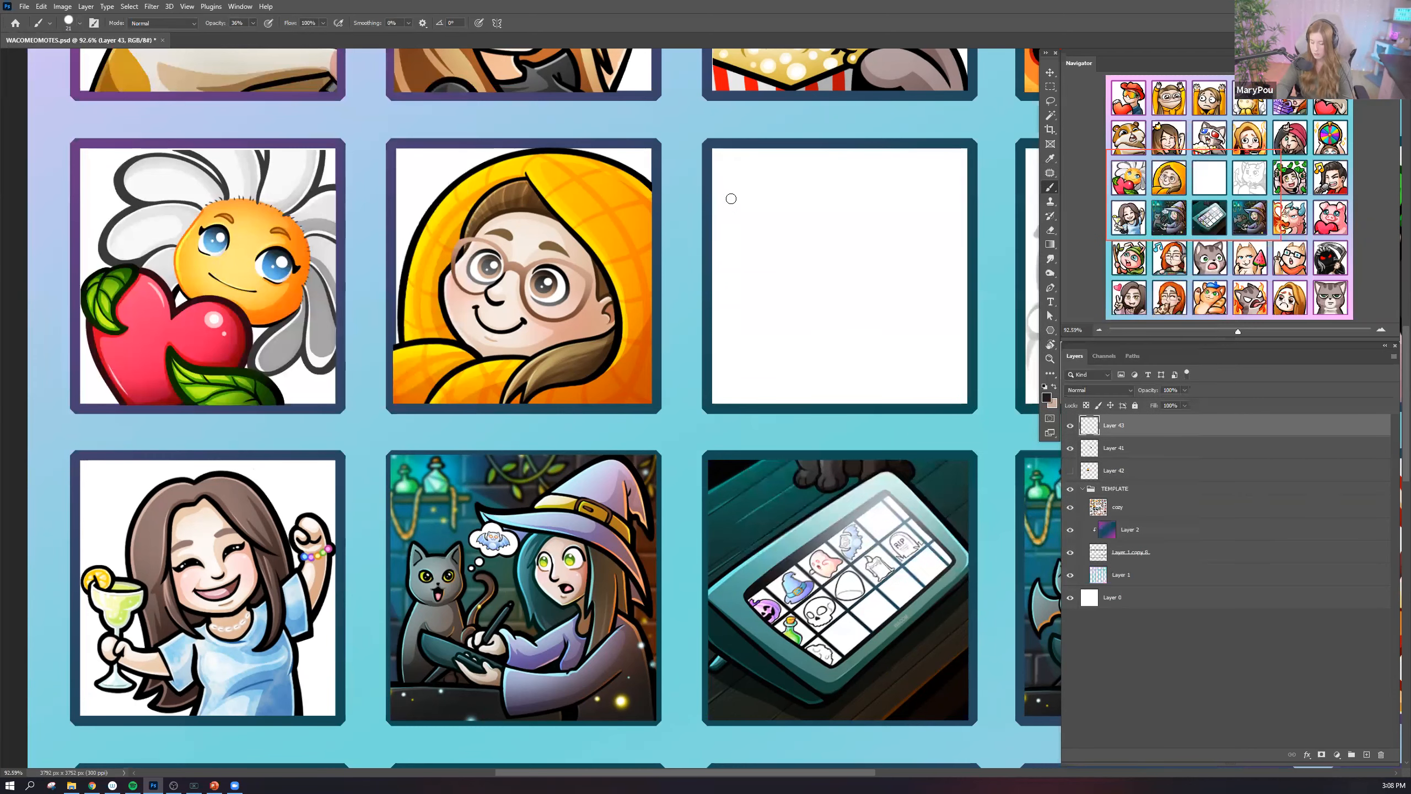
mouse_move(731, 178)
mouse_down()
mouse_move(736, 329)
mouse_move(726, 284)
mouse_move(718, 174)
mouse_move(751, 323)
mouse_up()
mouse_move(718, 194)
mouse_down()
mouse_move(748, 158)
mouse_move(711, 221)
mouse_move(742, 181)
mouse_up()
mouse_move(714, 227)
mouse_down()
mouse_move(748, 193)
mouse_move(748, 217)
mouse_up()
mouse_move(715, 268)
mouse_down()
mouse_move(750, 227)
mouse_move(783, 217)
mouse_move(775, 241)
mouse_up()
mouse_move(721, 320)
mouse_down()
mouse_move(751, 278)
mouse_move(755, 306)
mouse_up()
Rough in a cat with overlapping head circles, an arched body and a large round shape beside it in the empty cell.
scroll(863, 233, up, 4)
drag(884, 270, 868, 307)
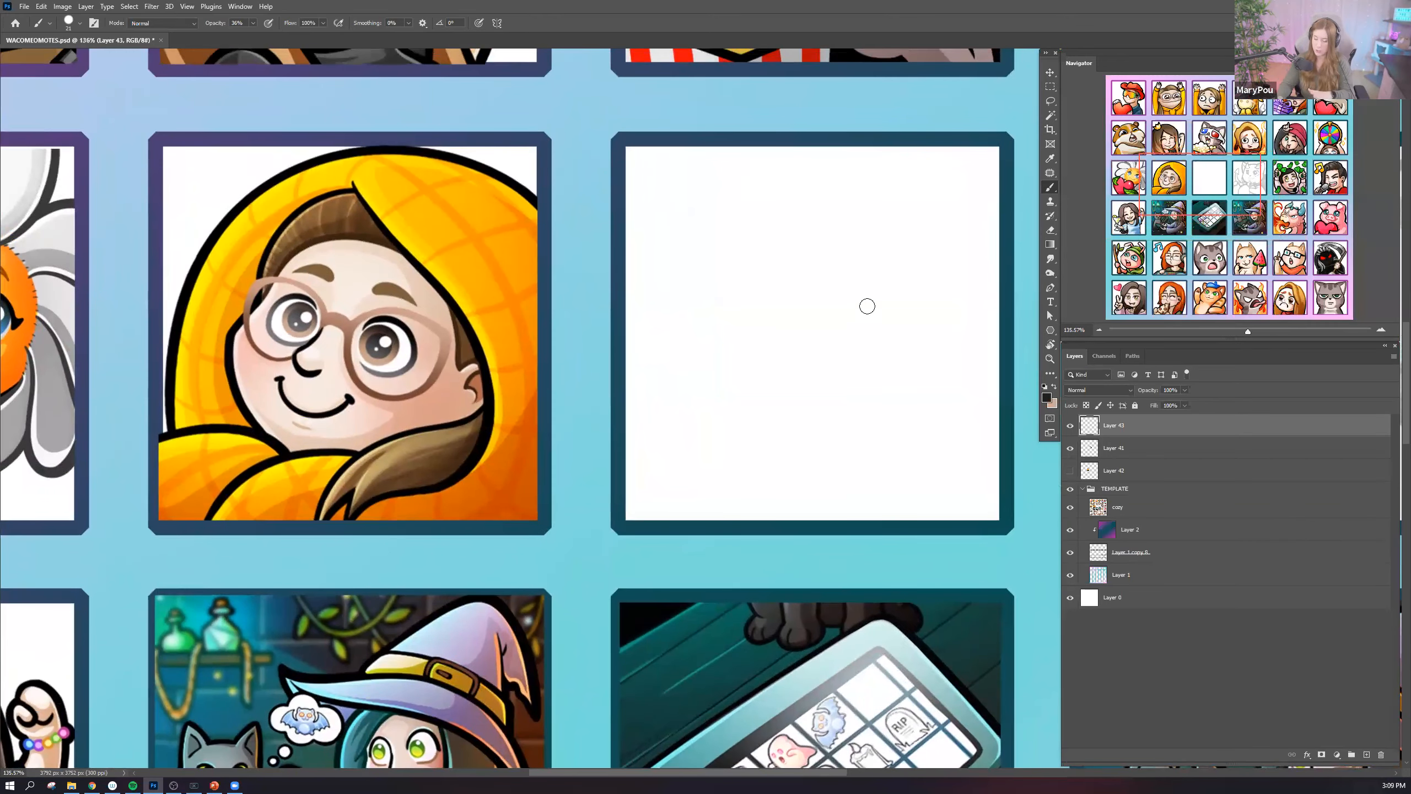
right_click(874, 257)
click(759, 283)
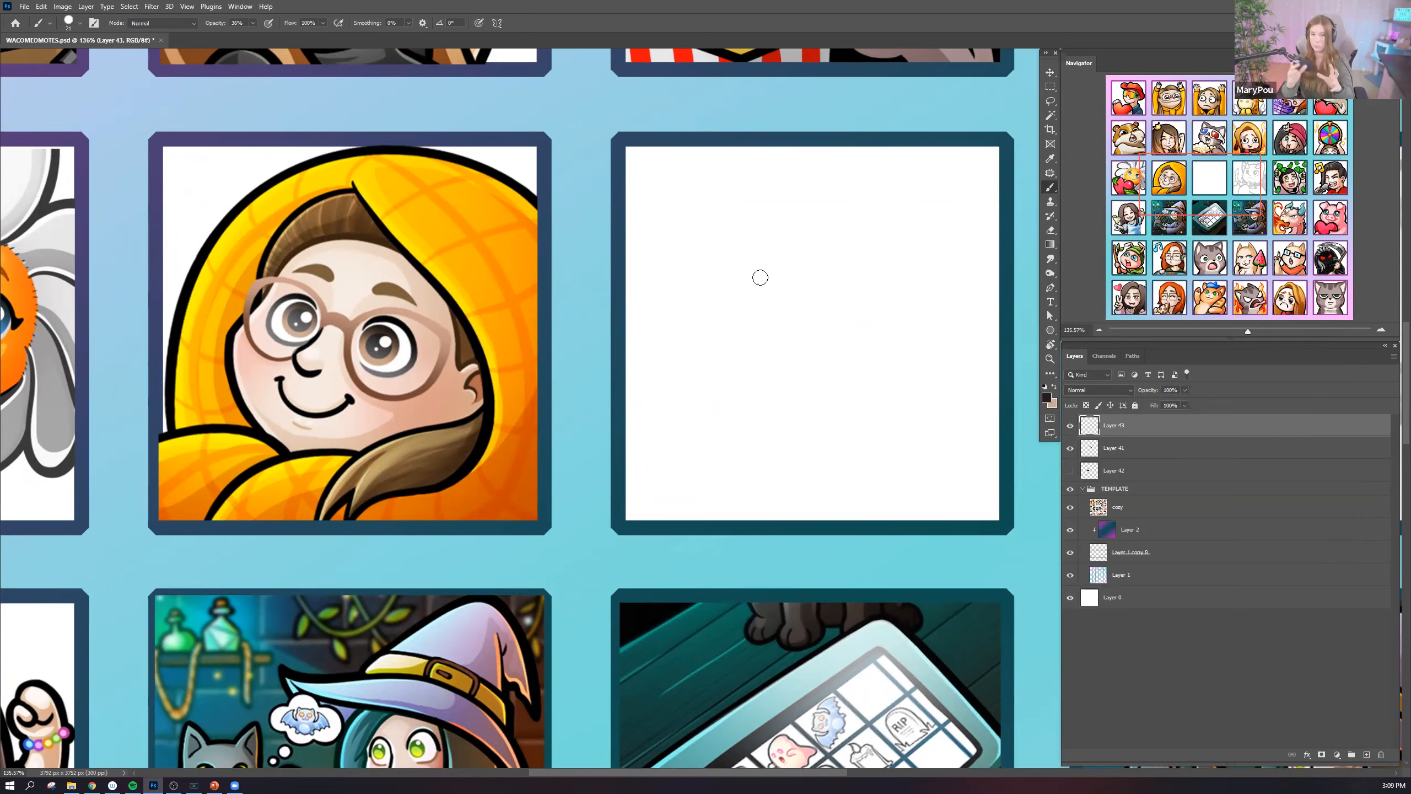
mouse_move(920, 303)
mouse_down()
mouse_move(893, 151)
mouse_move(798, 181)
mouse_move(911, 344)
mouse_move(845, 348)
mouse_move(891, 325)
mouse_up()
drag(799, 370, 889, 357)
drag(984, 507, 892, 358)
mouse_move(992, 504)
mouse_down()
mouse_move(958, 403)
mouse_move(768, 491)
mouse_up()
mouse_move(941, 185)
mouse_down()
mouse_move(950, 330)
mouse_move(997, 282)
mouse_up()
mouse_move(728, 520)
mouse_down()
mouse_move(902, 357)
mouse_move(987, 493)
mouse_up()
drag(939, 374, 972, 499)
mouse_move(806, 437)
mouse_down()
mouse_move(638, 390)
mouse_move(645, 517)
mouse_move(831, 481)
mouse_move(701, 359)
mouse_move(592, 526)
mouse_move(684, 528)
mouse_up()
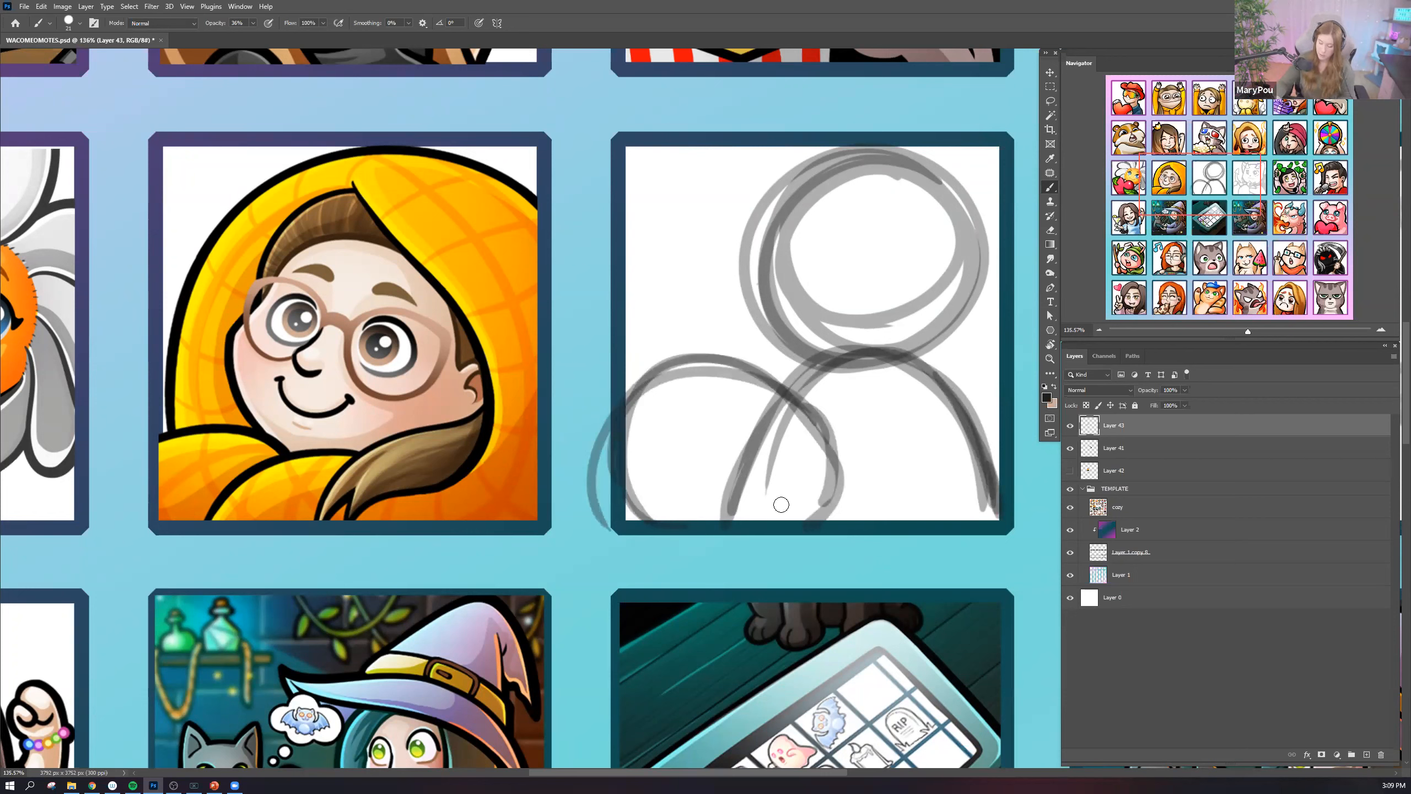
Sketch the cat's two pointed ears, cheek and jaw outline, and two eyes over the head circles.
mouse_move(772, 240)
mouse_down()
mouse_move(750, 328)
mouse_move(798, 360)
mouse_move(784, 351)
mouse_up()
mouse_move(751, 294)
mouse_down()
mouse_move(769, 195)
mouse_move(889, 151)
mouse_move(963, 237)
mouse_move(956, 339)
mouse_move(930, 373)
mouse_move(970, 200)
mouse_up()
mouse_move(787, 192)
mouse_down()
mouse_move(729, 151)
mouse_move(753, 238)
mouse_move(786, 175)
mouse_move(727, 149)
mouse_move(789, 164)
mouse_up()
mouse_move(923, 174)
mouse_down()
mouse_move(997, 149)
mouse_move(985, 258)
mouse_up()
mouse_move(811, 219)
mouse_down()
mouse_move(785, 272)
mouse_move(804, 290)
mouse_up()
mouse_move(860, 233)
mouse_down()
mouse_move(911, 240)
mouse_move(894, 298)
mouse_move(916, 261)
mouse_move(886, 281)
mouse_move(869, 248)
mouse_up()
mouse_move(793, 240)
mouse_down()
mouse_move(807, 257)
mouse_move(753, 297)
mouse_move(789, 359)
mouse_move(816, 368)
mouse_move(787, 383)
mouse_up()
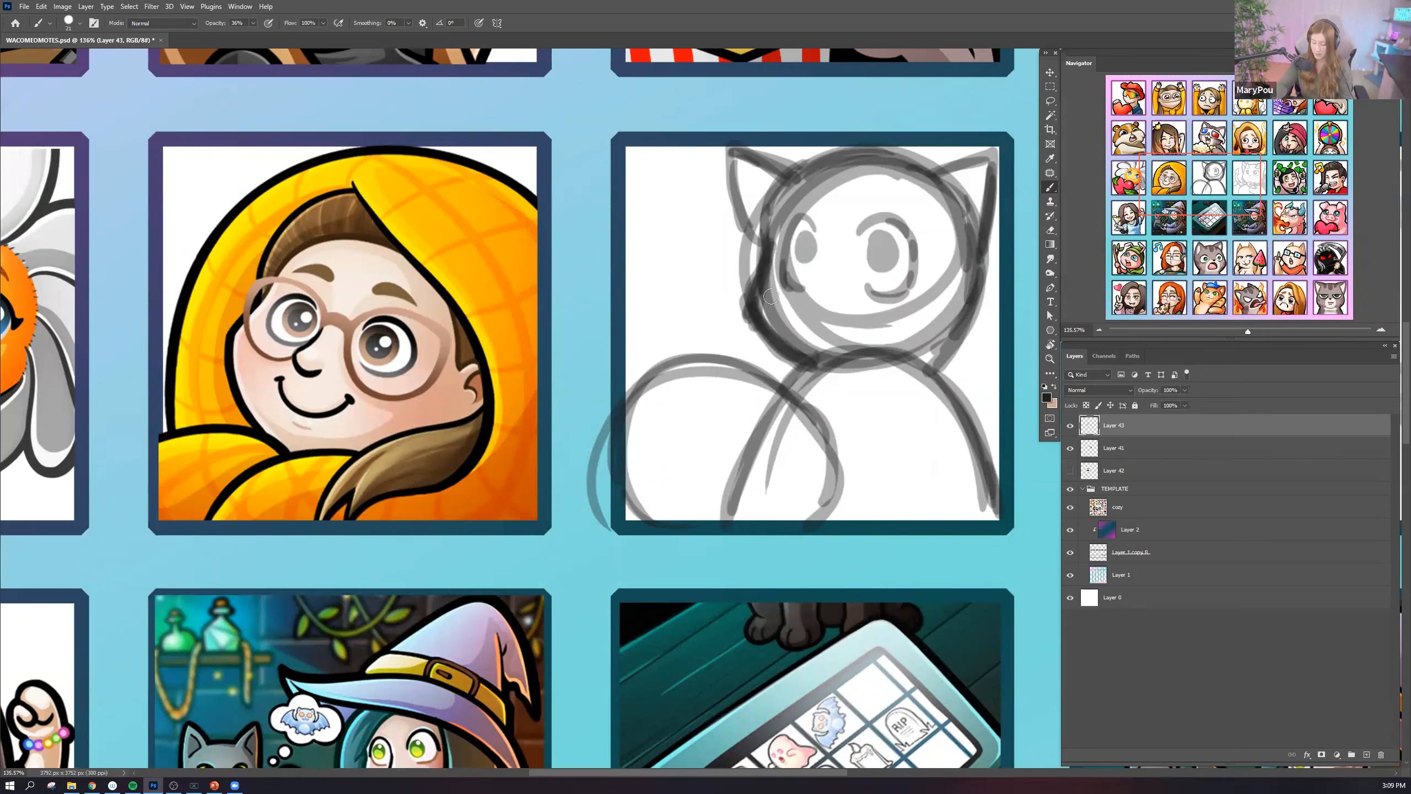
mouse_move(749, 174)
mouse_down()
mouse_move(770, 202)
mouse_move(768, 242)
mouse_move(770, 159)
mouse_move(817, 162)
mouse_move(805, 165)
mouse_move(835, 187)
mouse_move(992, 151)
mouse_move(983, 256)
mouse_move(939, 364)
mouse_up()
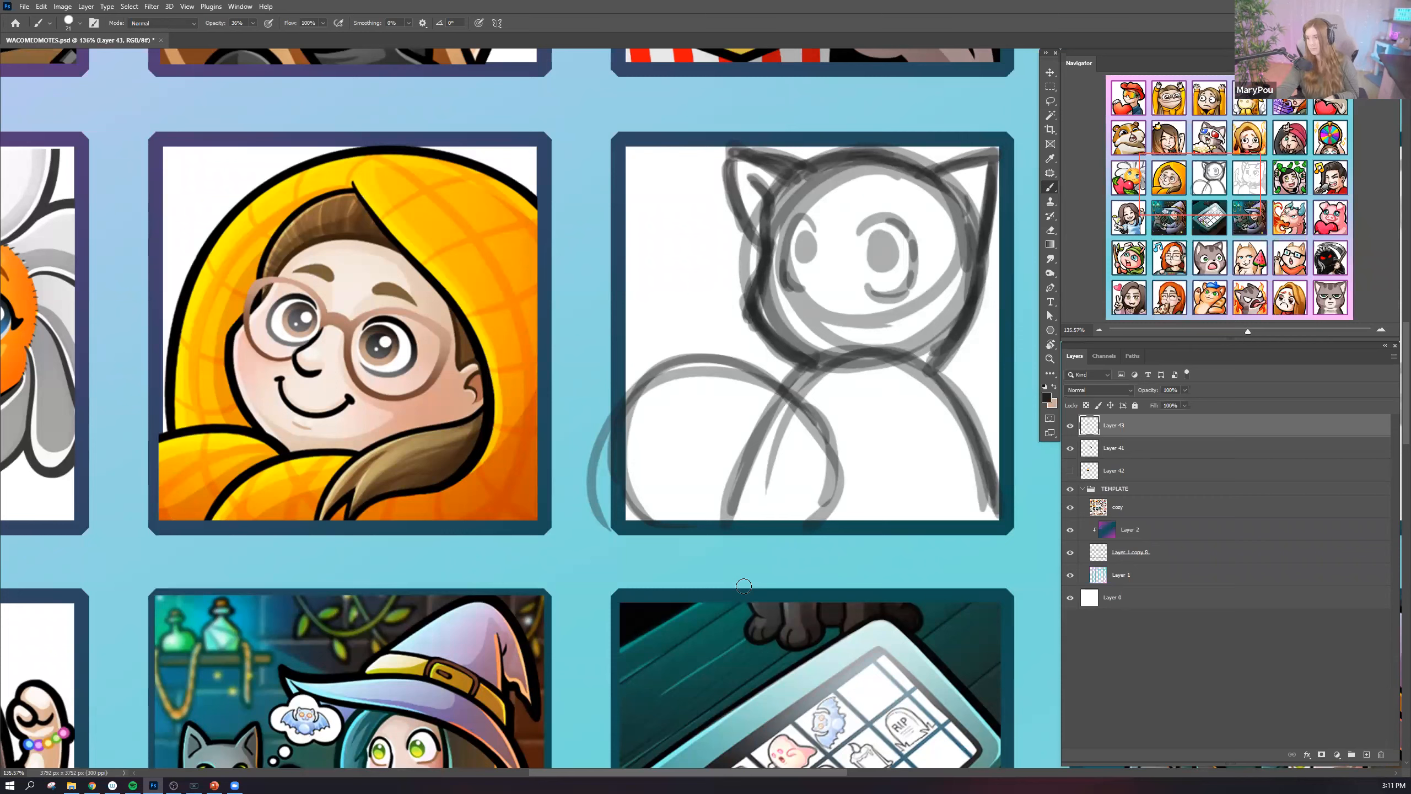
Clear the construction lines and eyes inside the cat's head and refine the outline of its cheeks, ears and crown.
drag(762, 332, 793, 365)
mouse_move(794, 203)
mouse_down()
mouse_move(770, 294)
mouse_move(796, 328)
mouse_move(803, 236)
mouse_move(850, 178)
mouse_move(817, 201)
mouse_move(877, 173)
mouse_move(889, 206)
mouse_move(850, 325)
mouse_move(812, 250)
mouse_move(821, 295)
mouse_move(872, 352)
mouse_move(928, 306)
mouse_move(944, 345)
mouse_move(962, 200)
mouse_move(912, 245)
mouse_move(892, 216)
mouse_move(932, 188)
mouse_move(822, 180)
mouse_up()
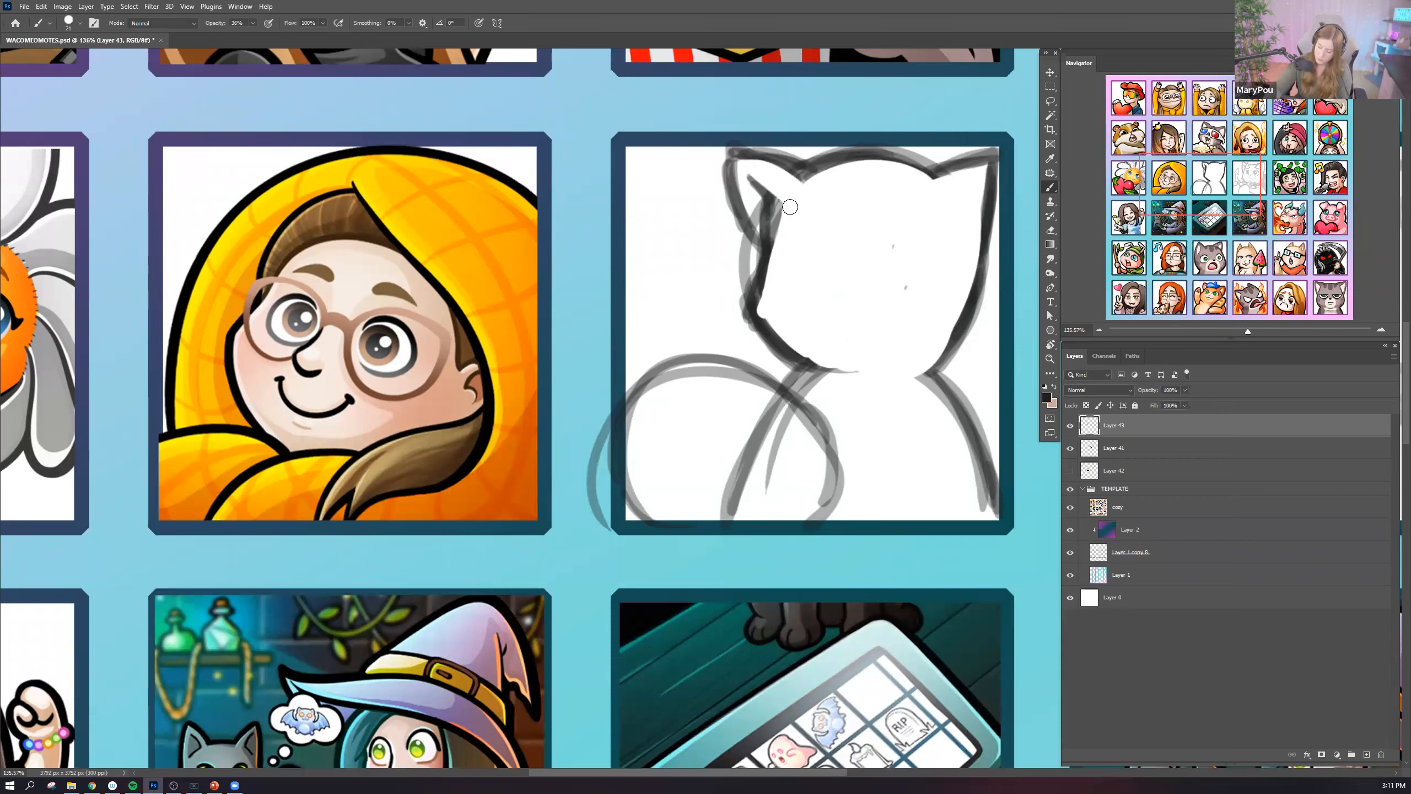
mouse_move(777, 203)
mouse_down()
mouse_move(768, 320)
mouse_move(850, 357)
mouse_move(839, 333)
mouse_move(800, 337)
mouse_move(865, 367)
mouse_move(867, 314)
mouse_move(876, 351)
mouse_move(840, 383)
mouse_move(812, 376)
mouse_up()
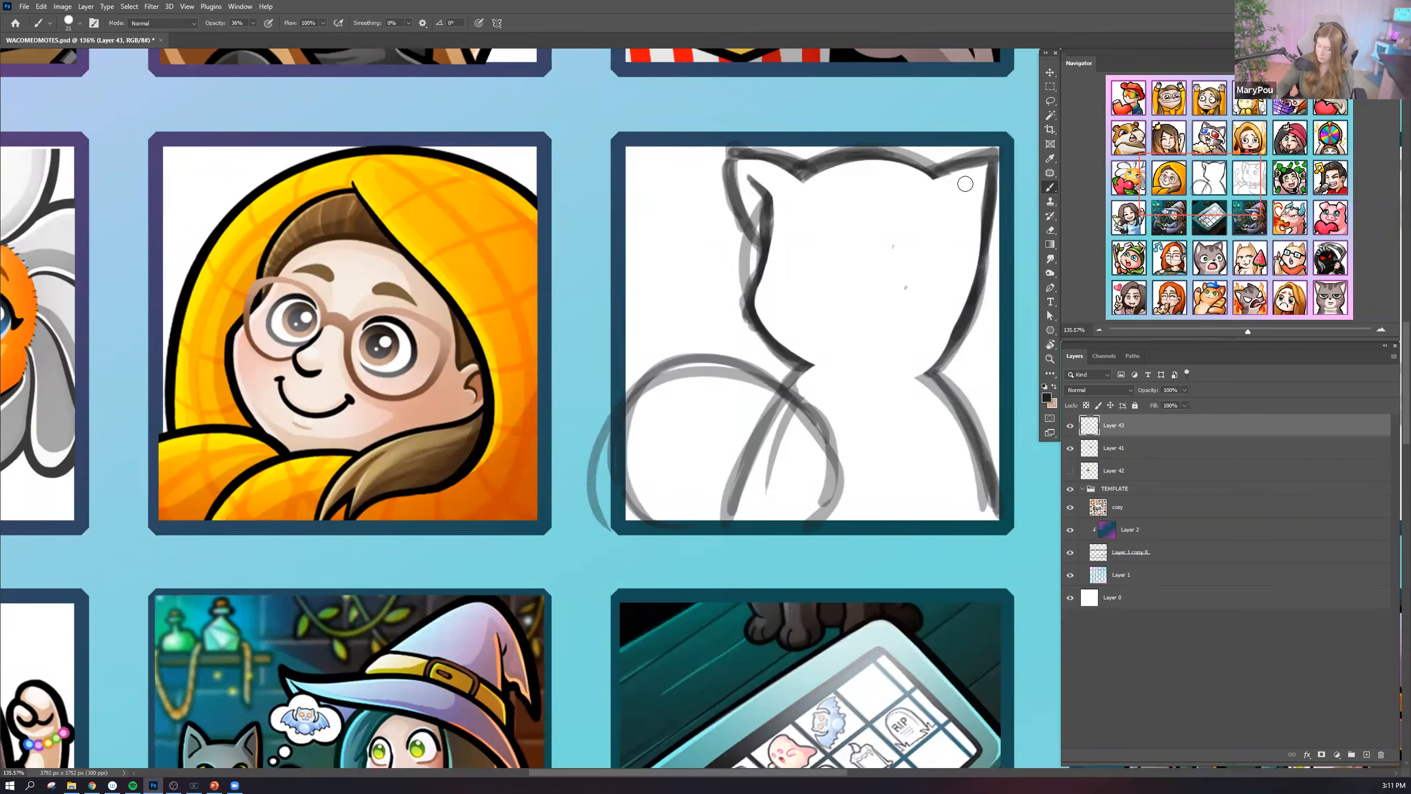
drag(800, 180, 934, 207)
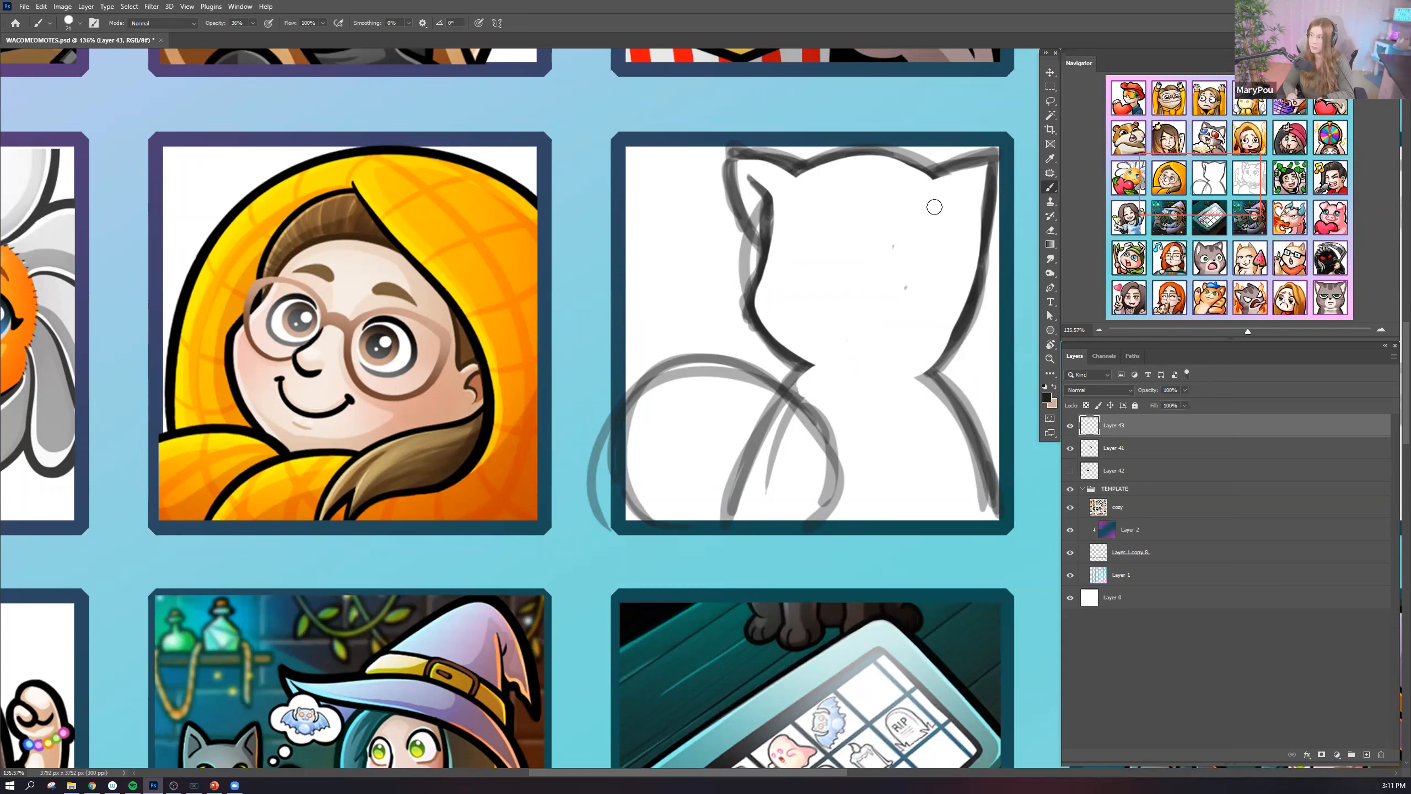
mouse_move(995, 161)
mouse_down()
mouse_move(981, 316)
mouse_move(982, 272)
mouse_move(925, 365)
mouse_up()
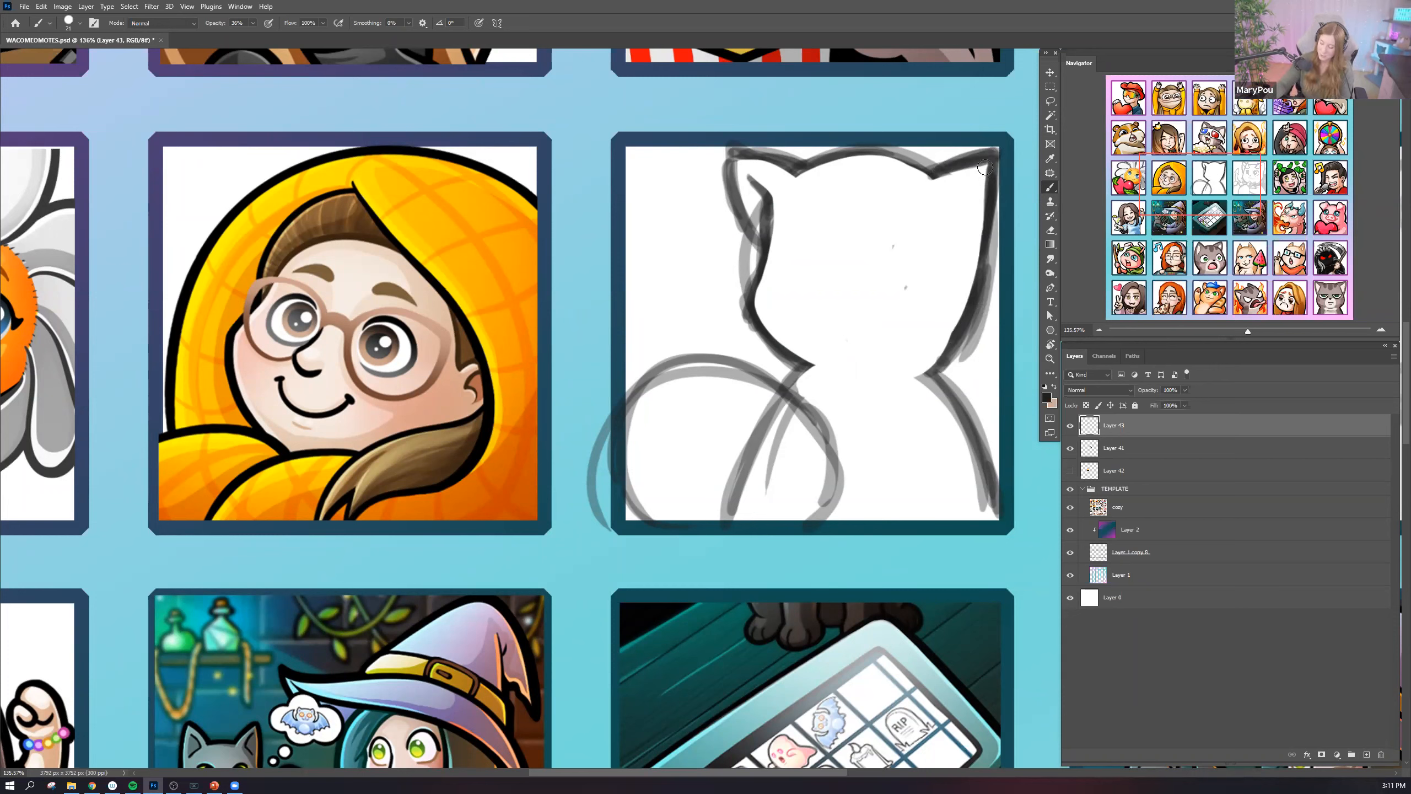
Rework the right side of the cat's head outline and sketch a curved chin line joining both cheeks.
key(ctrl+z)
key(ctrl+z)
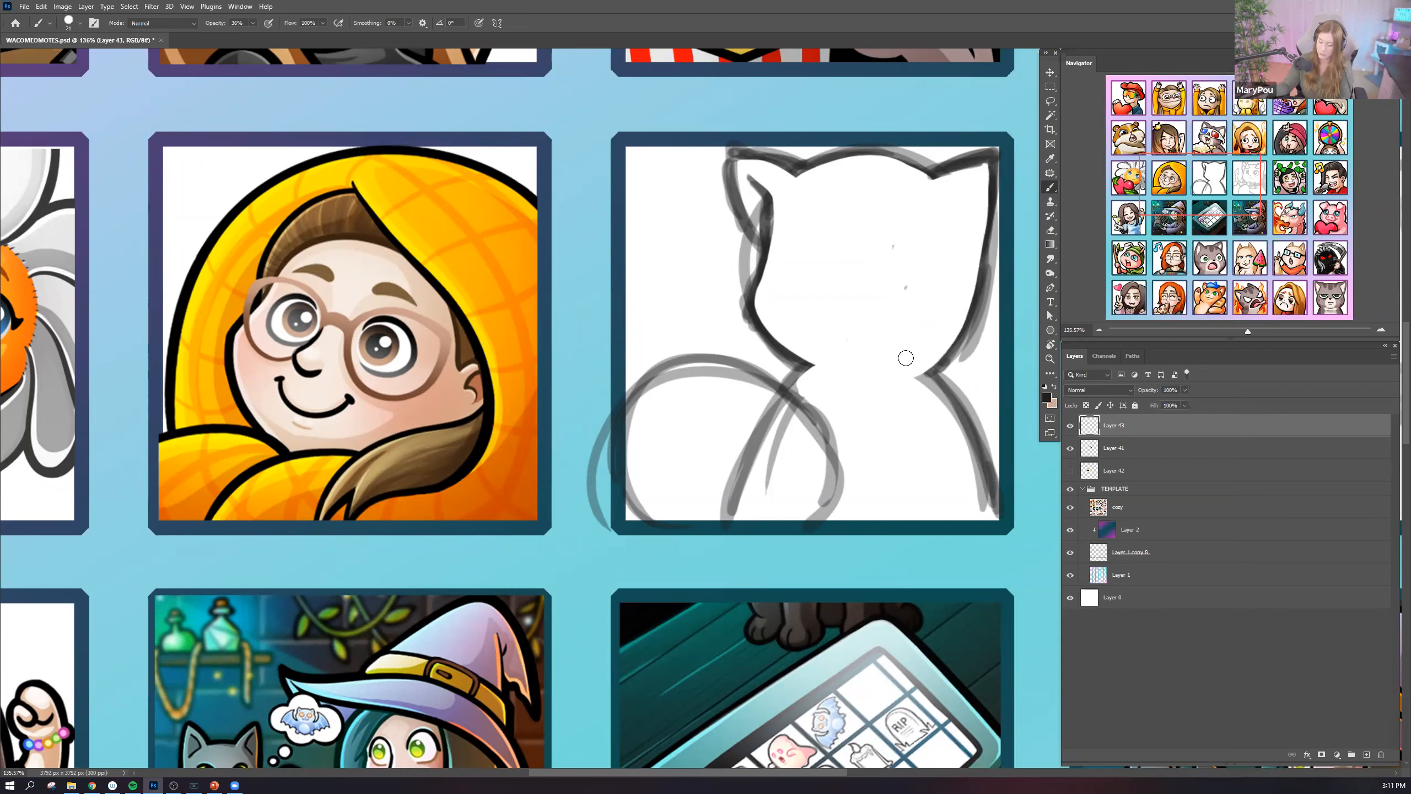
right_click(946, 177)
click(967, 165)
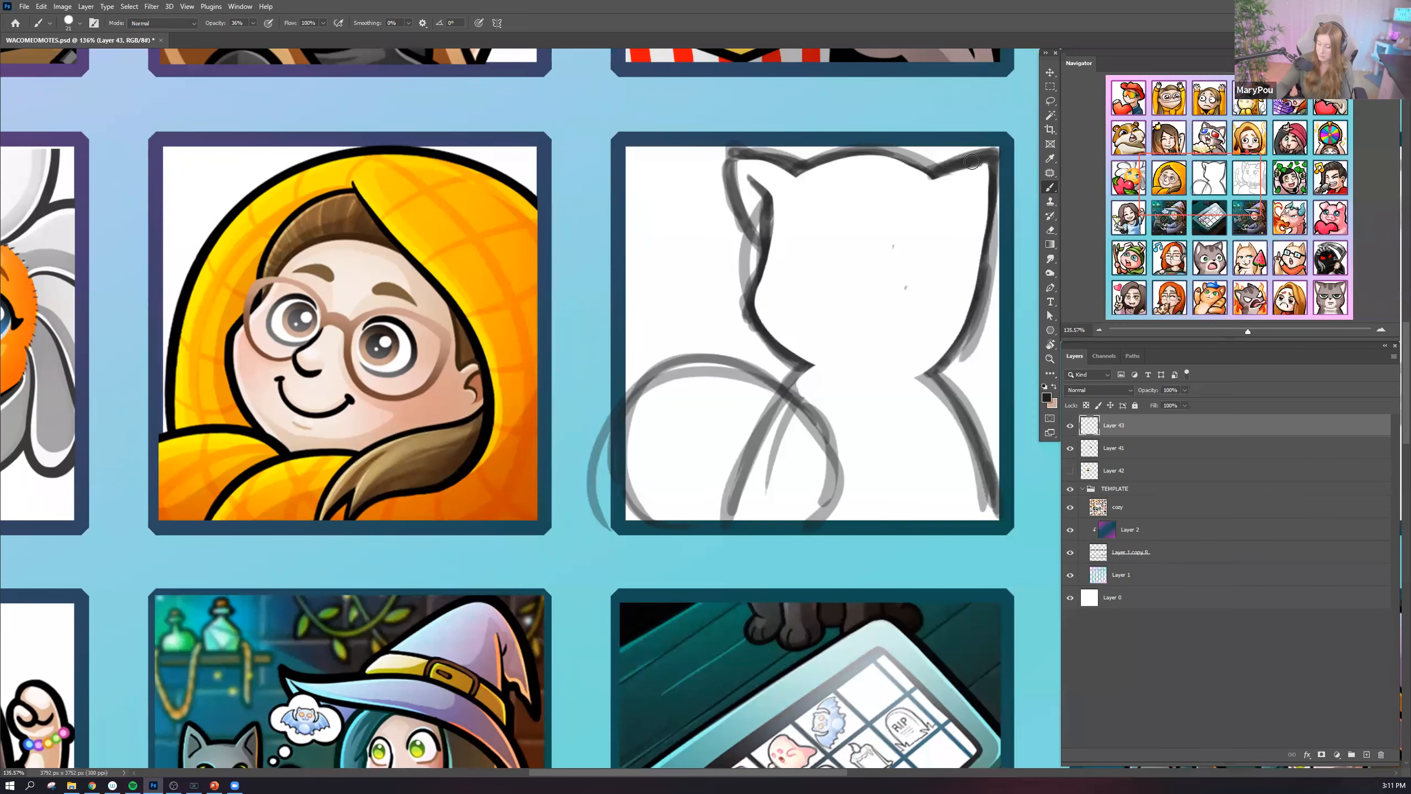
mouse_move(933, 177)
mouse_down()
mouse_move(995, 153)
mouse_move(992, 236)
mouse_move(934, 367)
mouse_move(972, 341)
mouse_up()
mouse_move(757, 276)
mouse_down()
mouse_move(819, 380)
mouse_move(766, 338)
mouse_move(889, 345)
mouse_move(785, 335)
mouse_move(825, 361)
mouse_move(957, 382)
mouse_up()
right_click(859, 378)
click(890, 344)
mouse_move(977, 336)
mouse_down()
mouse_move(839, 370)
mouse_move(921, 351)
mouse_up()
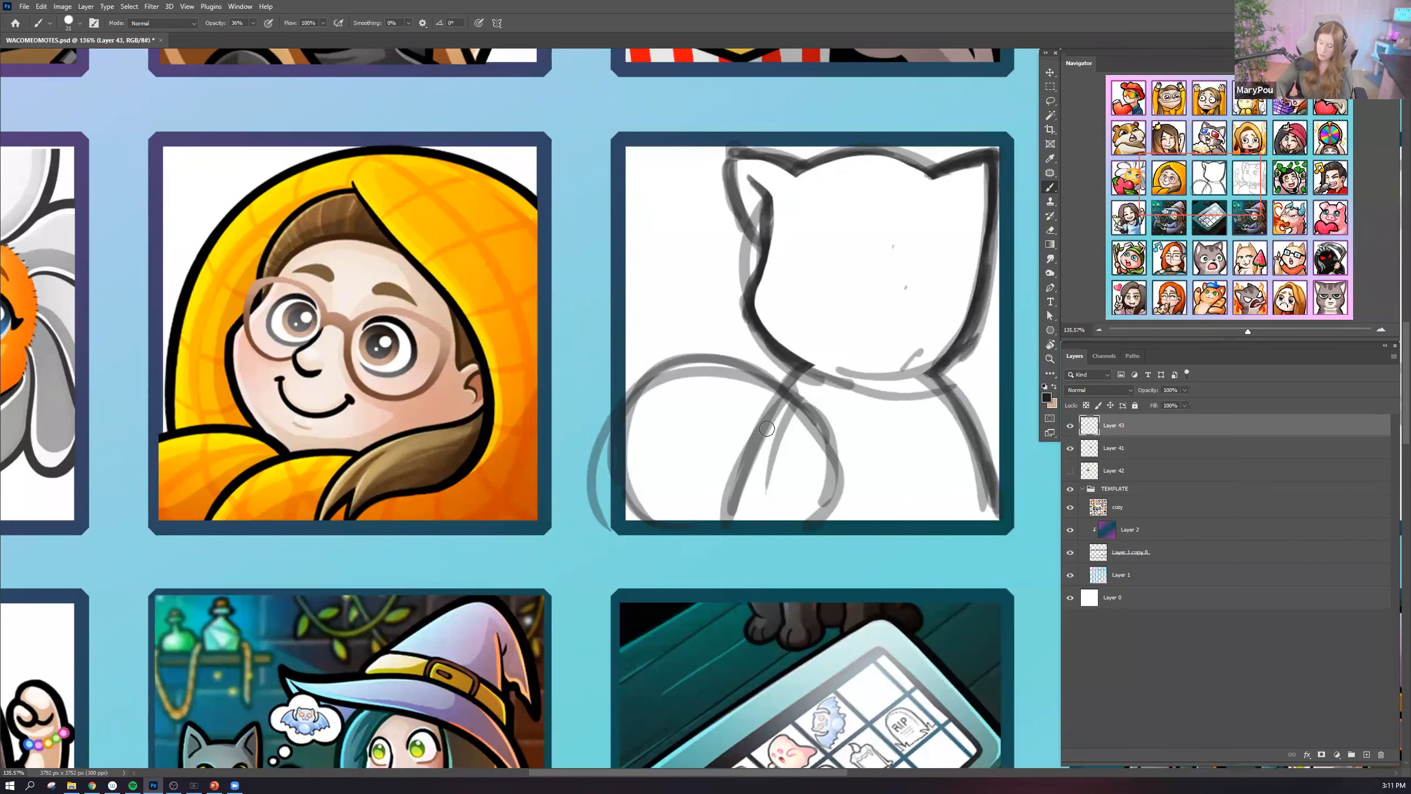
Sketch a notched upper rim and curved vertical ribs on the round shape beside the cat.
mouse_move(622, 404)
mouse_down()
mouse_move(714, 404)
mouse_move(766, 384)
mouse_move(789, 431)
mouse_move(833, 422)
mouse_move(837, 523)
mouse_up()
drag(706, 401, 681, 520)
mouse_move(797, 401)
mouse_down()
mouse_move(736, 517)
mouse_move(749, 523)
mouse_up()
key(ctrl+z)
key(ctrl+z)
key(ctrl+z)
key(ctrl+z)
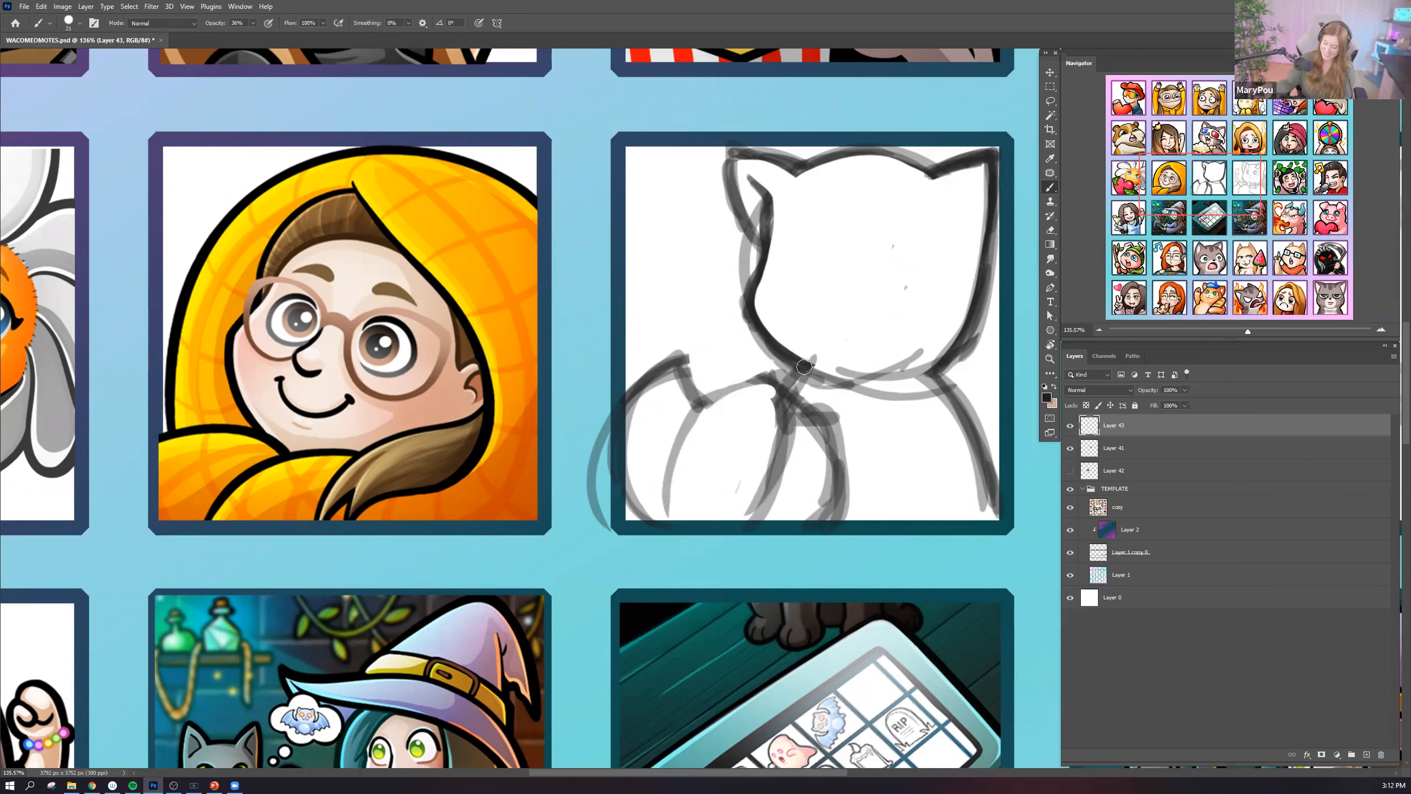
Sketch two large oval eyes with shaded pupils, a small nose and a curved smiling mouth on the cat's face.
mouse_move(823, 231)
mouse_down()
mouse_move(789, 234)
mouse_move(872, 219)
mouse_move(918, 275)
mouse_move(872, 281)
mouse_up()
drag(873, 216, 918, 256)
mouse_move(889, 214)
mouse_down()
mouse_move(914, 281)
mouse_move(923, 272)
mouse_up()
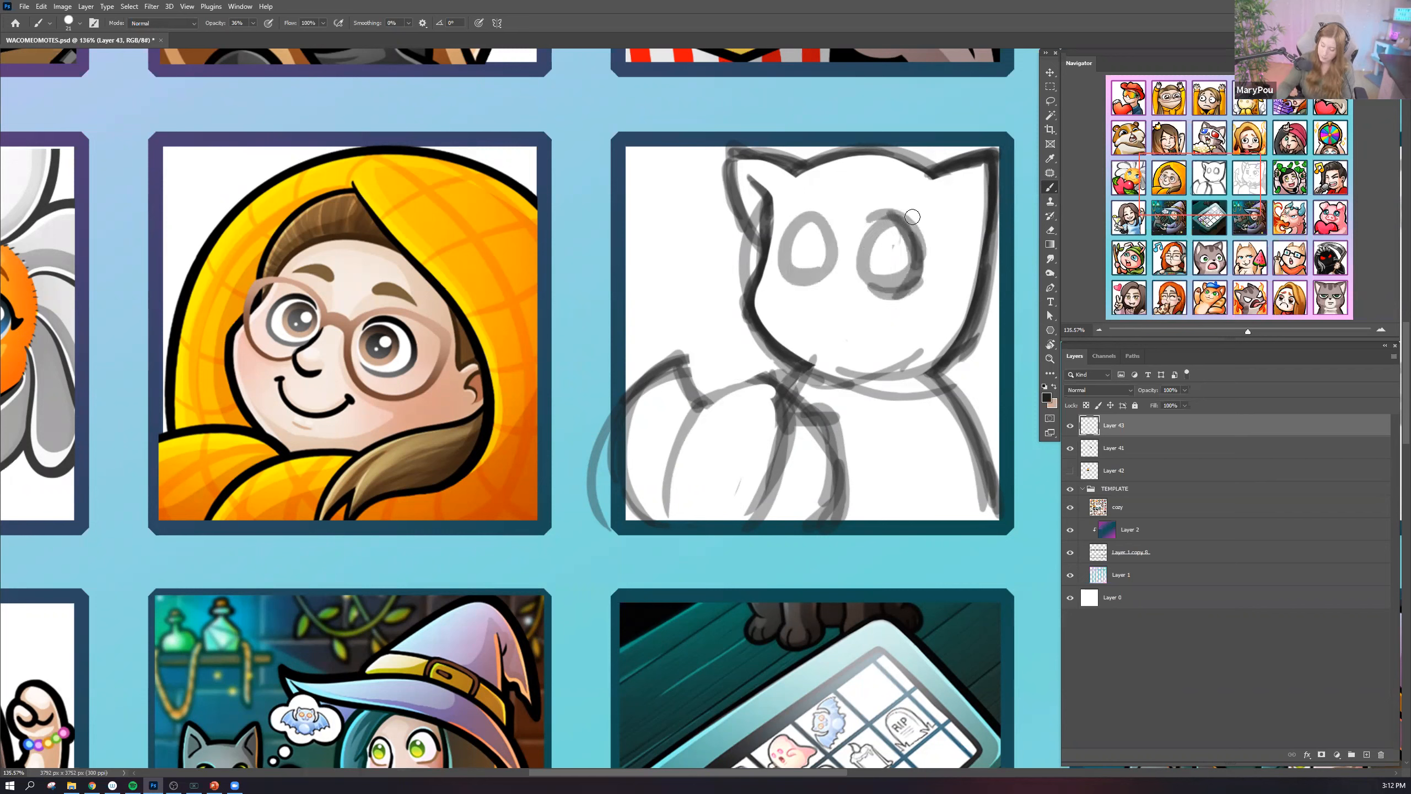
mouse_move(803, 211)
mouse_down()
mouse_move(778, 262)
mouse_move(810, 281)
mouse_move(804, 315)
mouse_move(831, 317)
mouse_up()
mouse_move(832, 318)
mouse_down()
mouse_move(849, 329)
mouse_move(882, 316)
mouse_move(862, 329)
mouse_move(839, 299)
mouse_up()
mouse_move(819, 244)
mouse_down()
mouse_move(806, 257)
mouse_move(888, 255)
mouse_up()
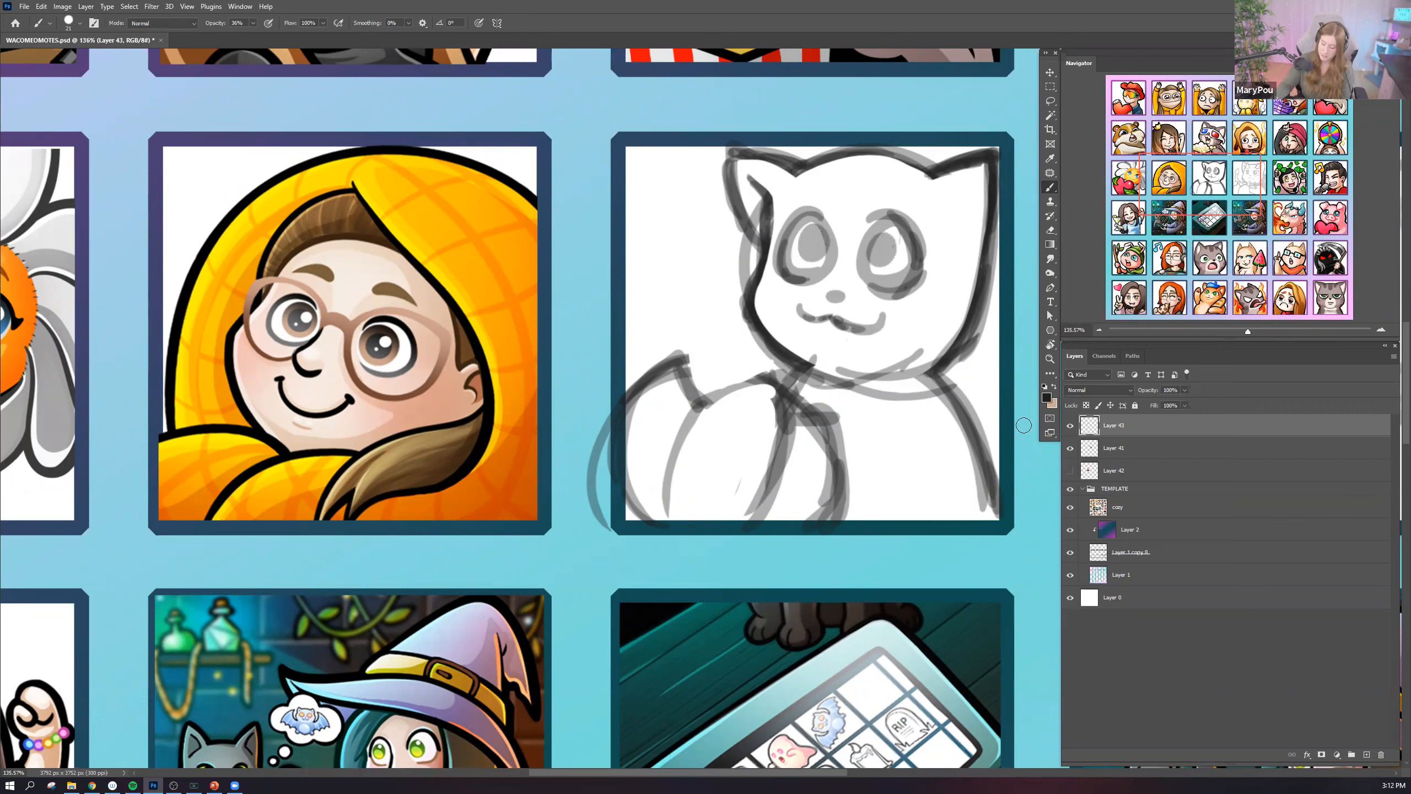
Sketch two small devil horns on top of the cat's head between the ears.
drag(802, 187, 815, 147)
mouse_move(822, 153)
mouse_down()
mouse_move(817, 195)
mouse_move(844, 185)
mouse_move(814, 192)
mouse_up()
mouse_move(838, 188)
mouse_down()
mouse_move(829, 169)
mouse_move(916, 154)
mouse_move(928, 197)
mouse_move(911, 149)
mouse_move(925, 197)
mouse_move(929, 161)
mouse_up()
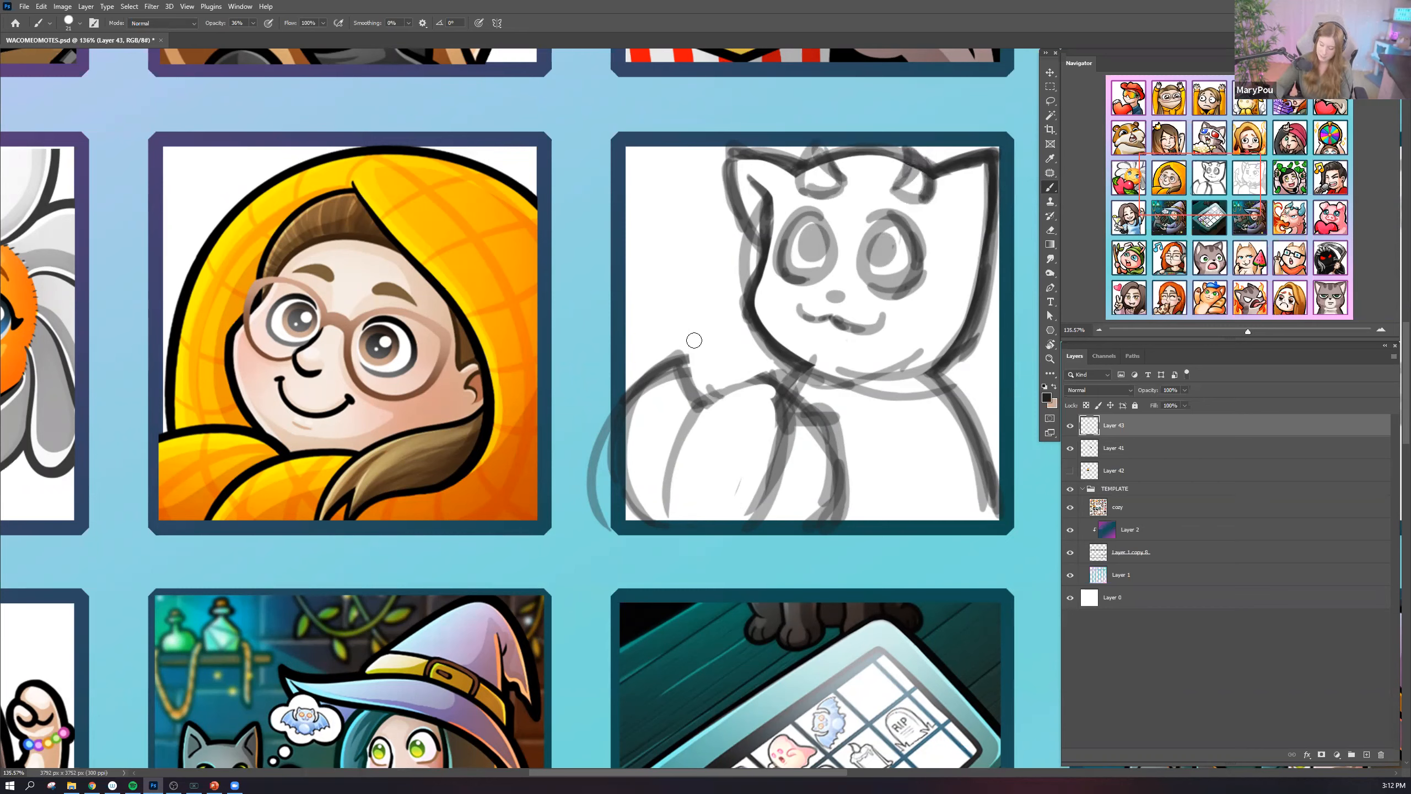
Block out the empty space beside the head and fill it with a curved devil tail ending in an arrow tip.
drag(633, 156, 610, 355)
drag(642, 353, 727, 344)
drag(717, 150, 739, 328)
drag(631, 160, 699, 167)
mouse_move(651, 281)
mouse_down()
mouse_move(725, 389)
mouse_move(669, 214)
mouse_move(679, 201)
mouse_up()
mouse_move(679, 201)
mouse_down()
mouse_move(682, 247)
mouse_move(660, 242)
mouse_move(670, 219)
mouse_move(650, 248)
mouse_up()
mouse_move(656, 245)
mouse_down()
mouse_move(727, 374)
mouse_move(724, 414)
mouse_up()
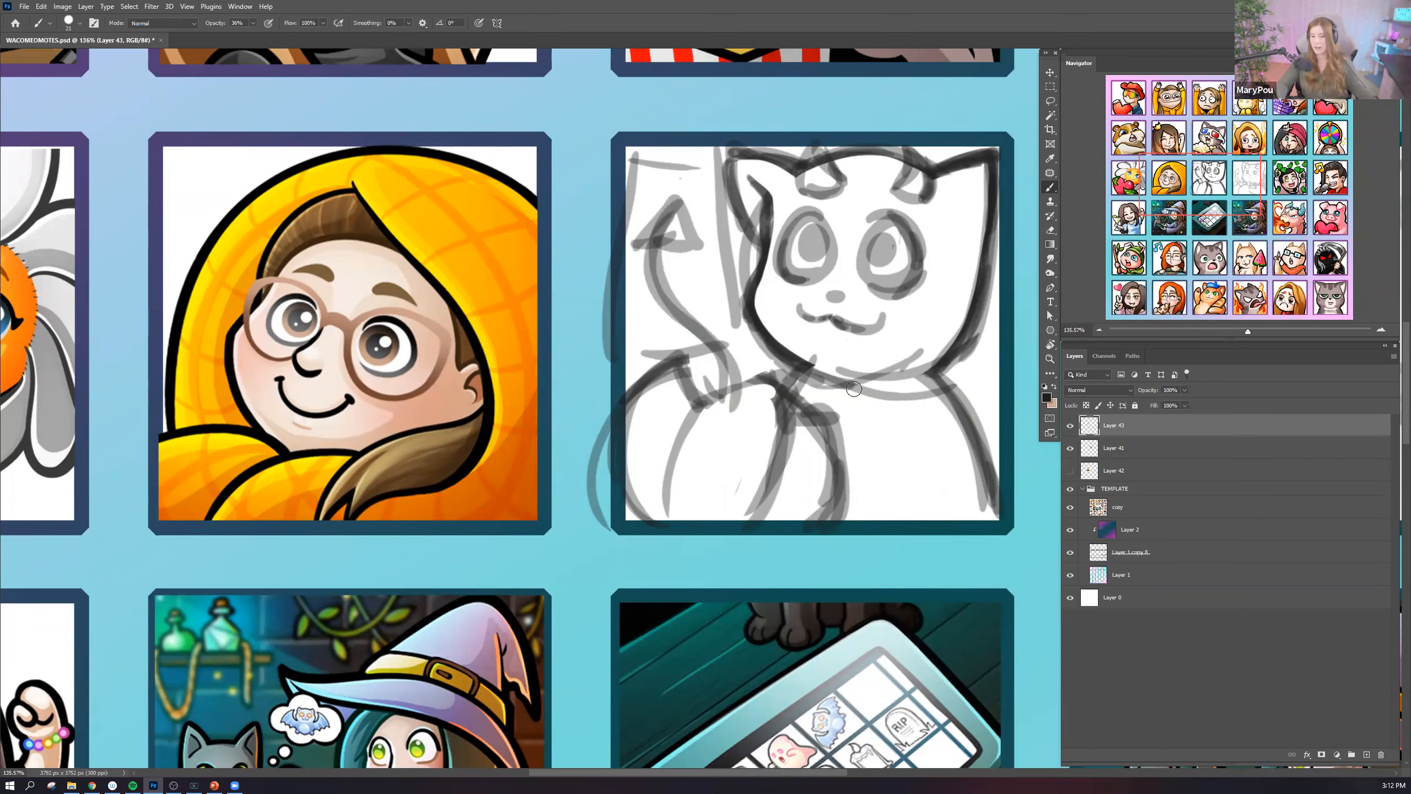
Examine the refined devil-cat sketch in the neighbouring cell.
drag(901, 546, 639, 540)
drag(875, 540, 602, 546)
drag(777, 460, 628, 405)
drag(633, 491, 628, 575)
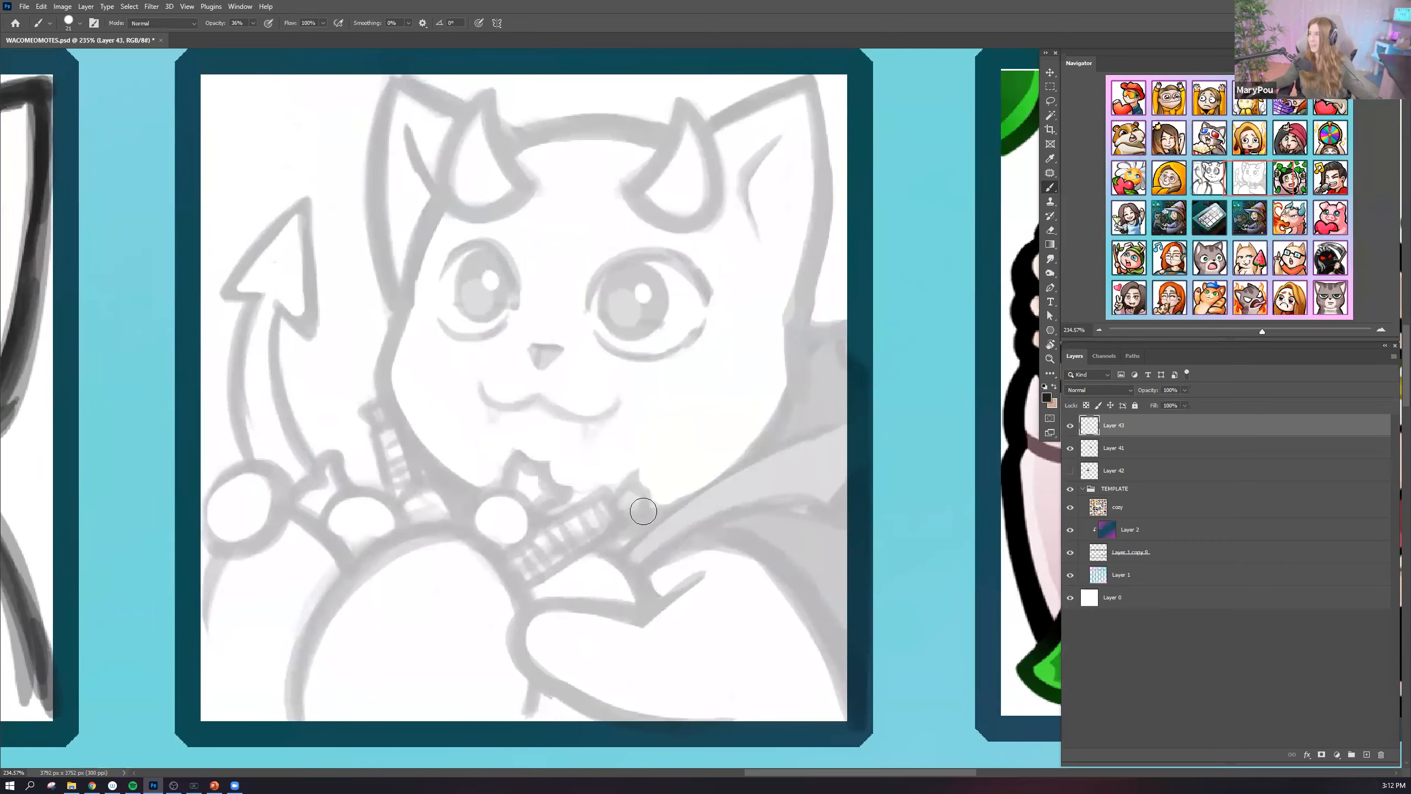
scroll(649, 495, down, 3)
scroll(649, 494, up, 4)
scroll(539, 492, down, 4)
Erase the whole rough cat sketch from its cell with an enlarged Eraser.
drag(404, 470, 676, 430)
mouse_move(367, 418)
mouse_down()
mouse_move(521, 456)
mouse_move(526, 237)
mouse_move(294, 501)
mouse_up()
key(e)
key(b)
click(78, 27)
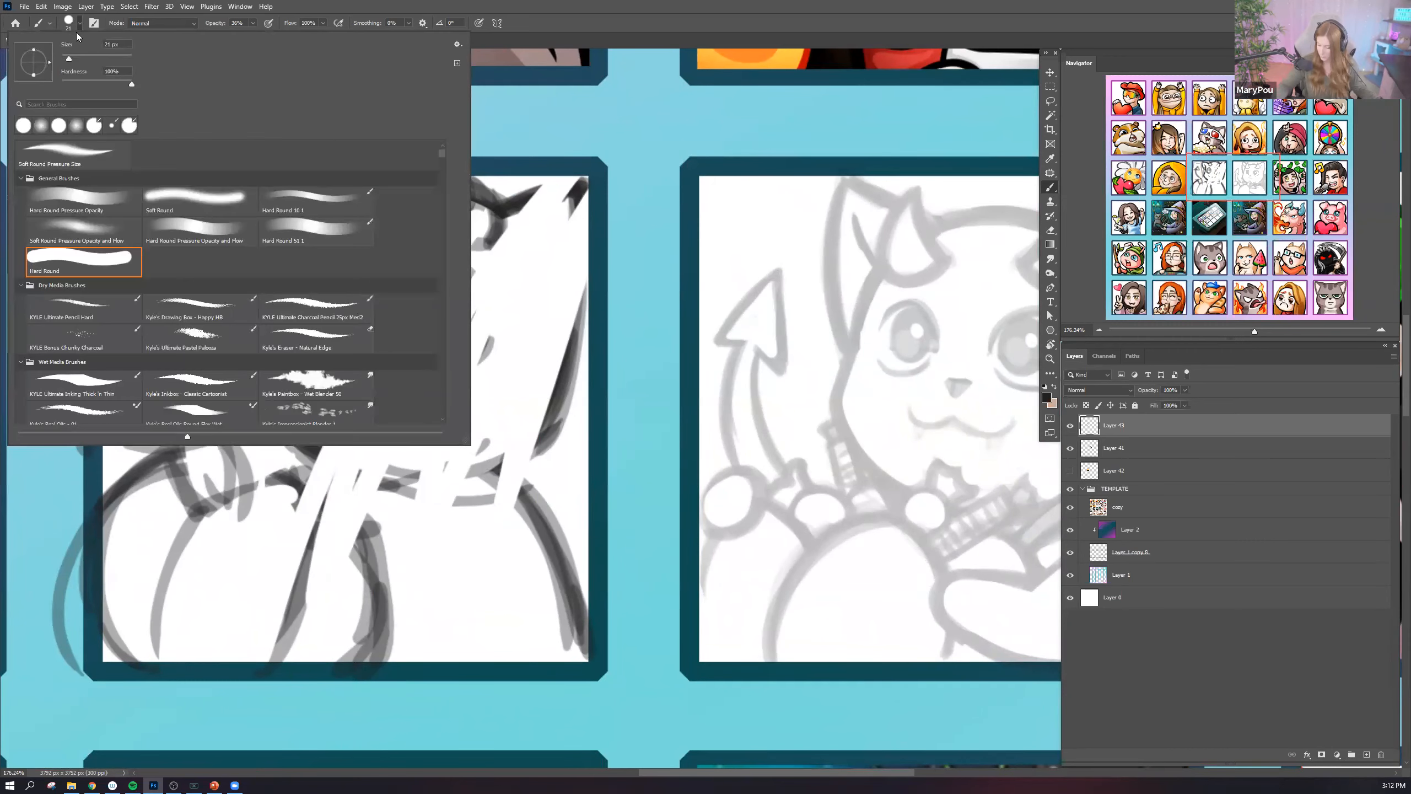
click(1050, 231)
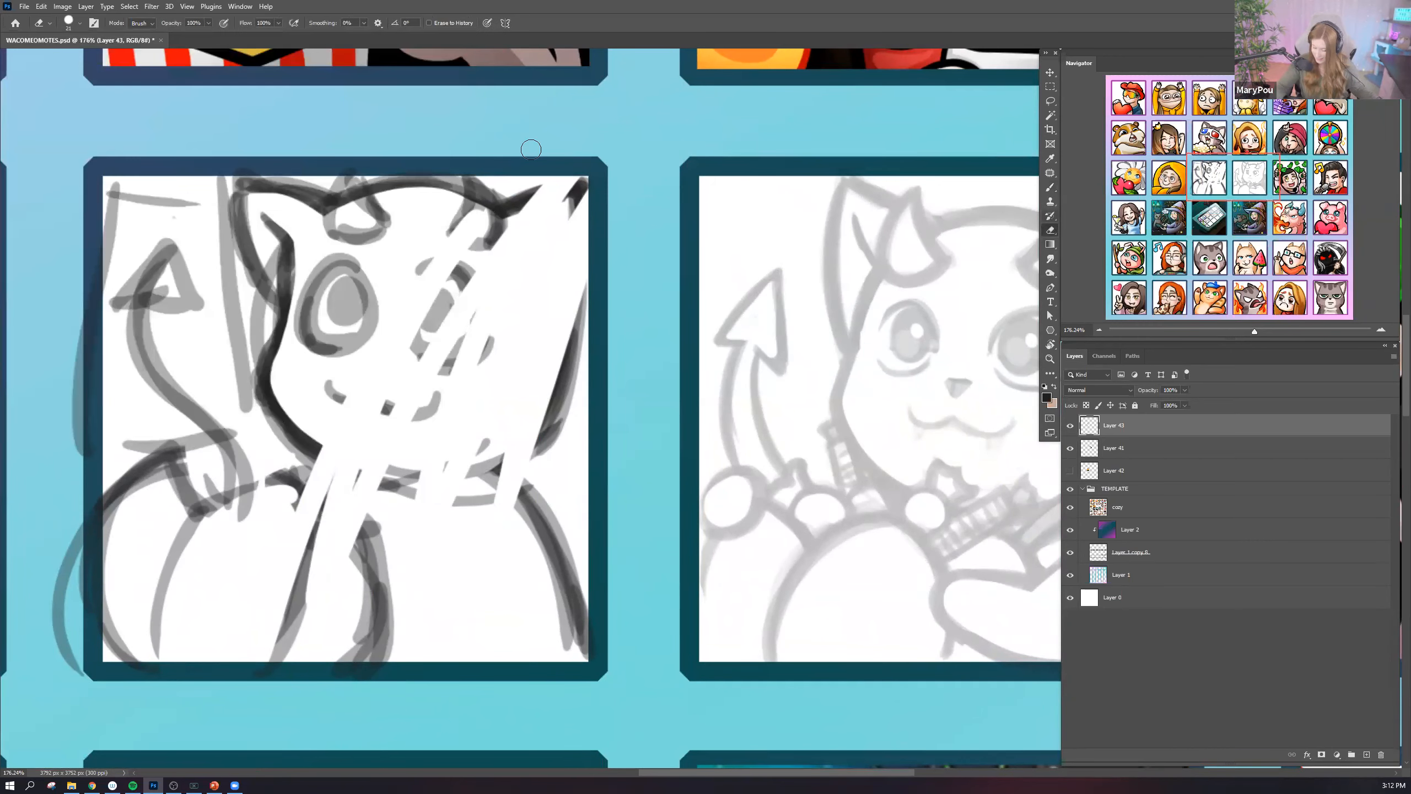
click(75, 26)
click(91, 60)
mouse_move(561, 441)
mouse_down()
mouse_move(573, 262)
mouse_move(483, 235)
mouse_move(267, 434)
mouse_move(111, 389)
mouse_move(142, 315)
mouse_move(430, 315)
mouse_move(384, 271)
mouse_move(482, 353)
mouse_move(295, 372)
mouse_up()
mouse_move(254, 590)
mouse_down()
mouse_move(253, 504)
mouse_move(280, 522)
mouse_up()
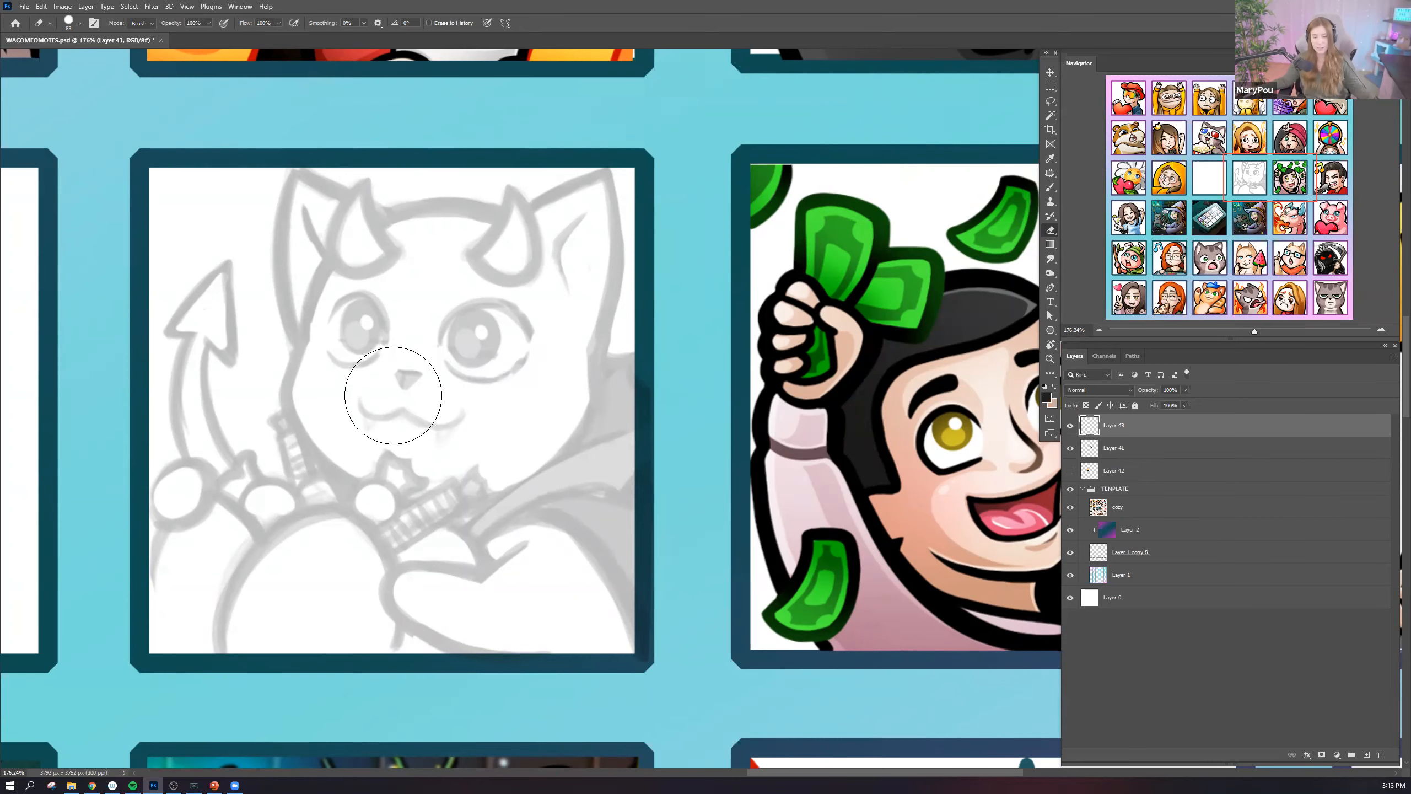
Set the brush to 100% opacity and 37% smoothing for inking the refined devil-cat sketch.
scroll(390, 393, up, 3)
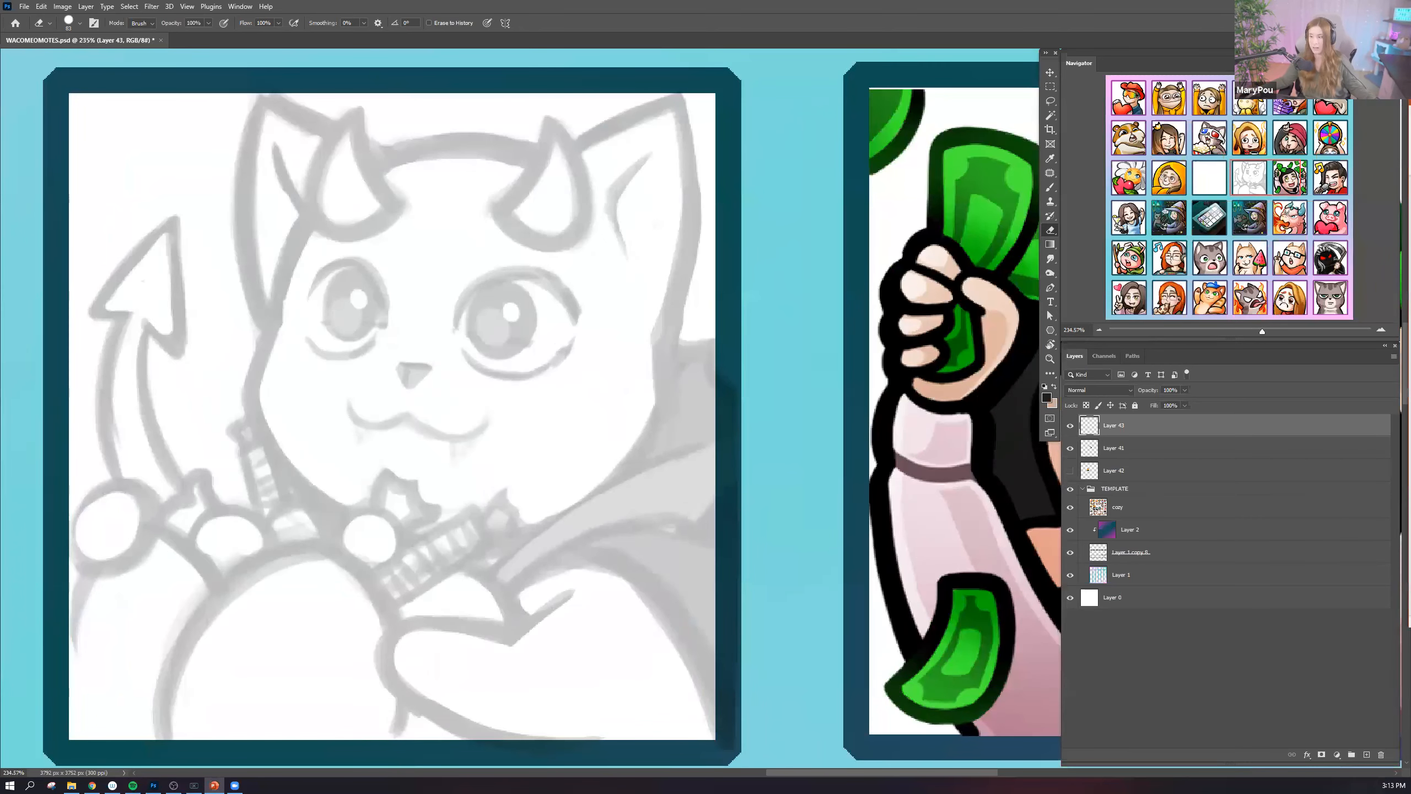
scroll(589, 389, left, 3)
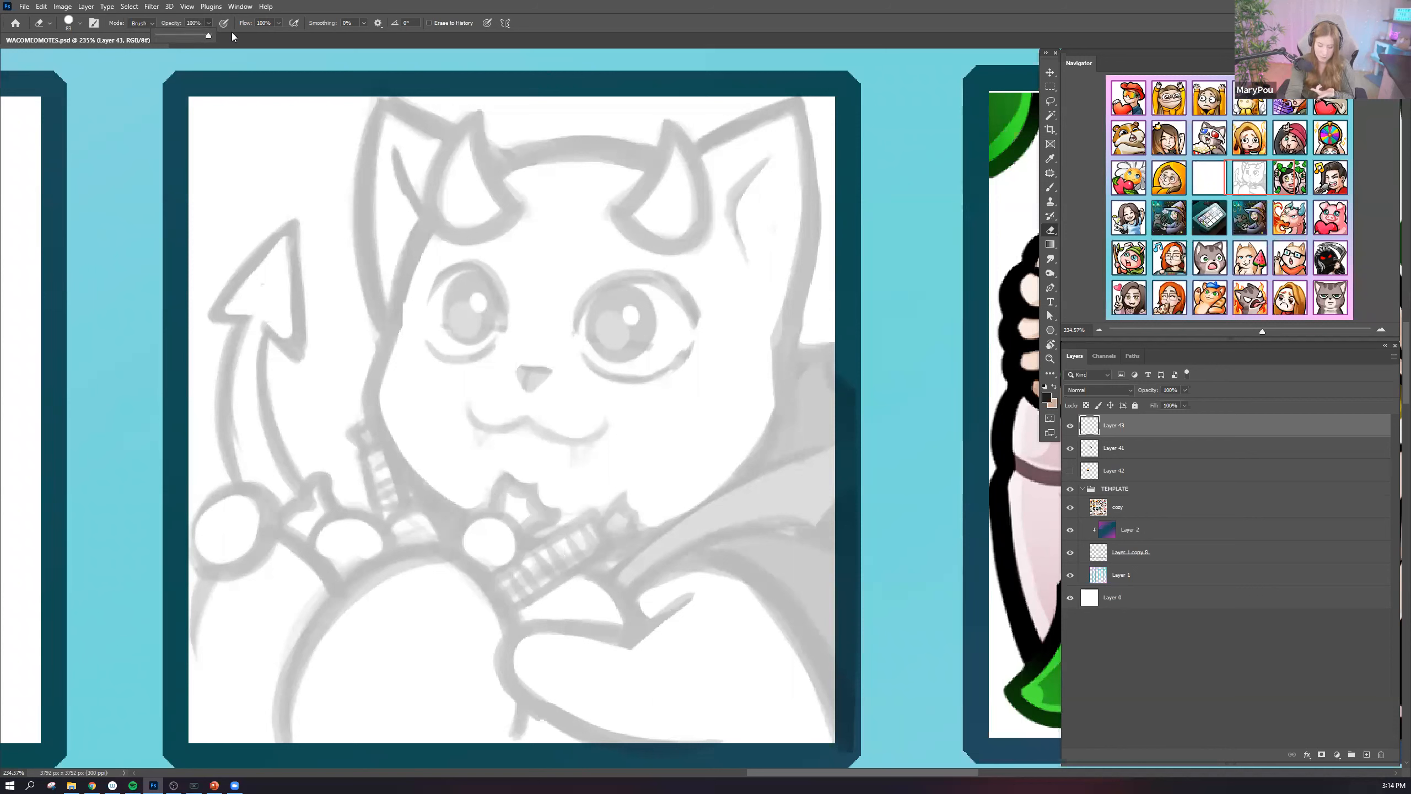
click(1051, 187)
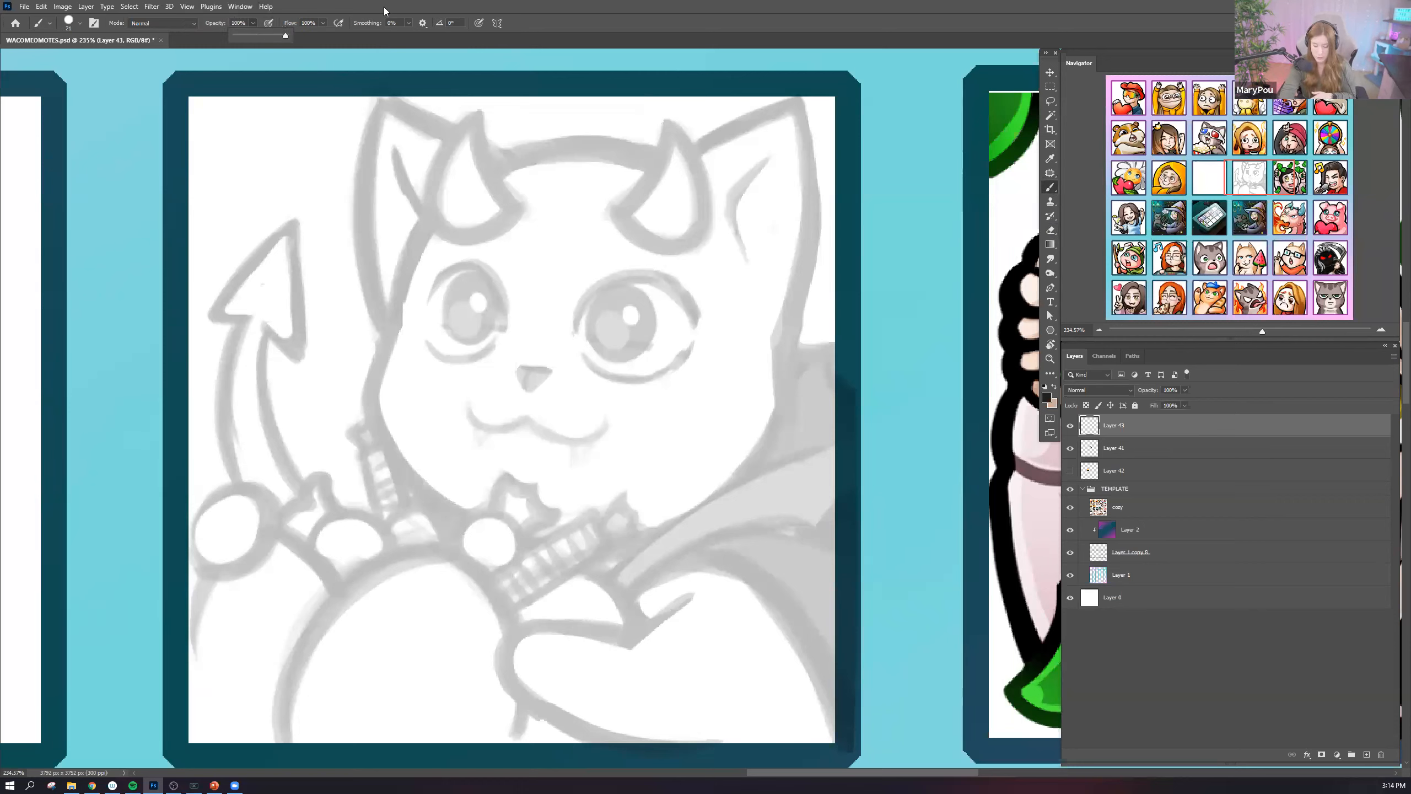
click(409, 24)
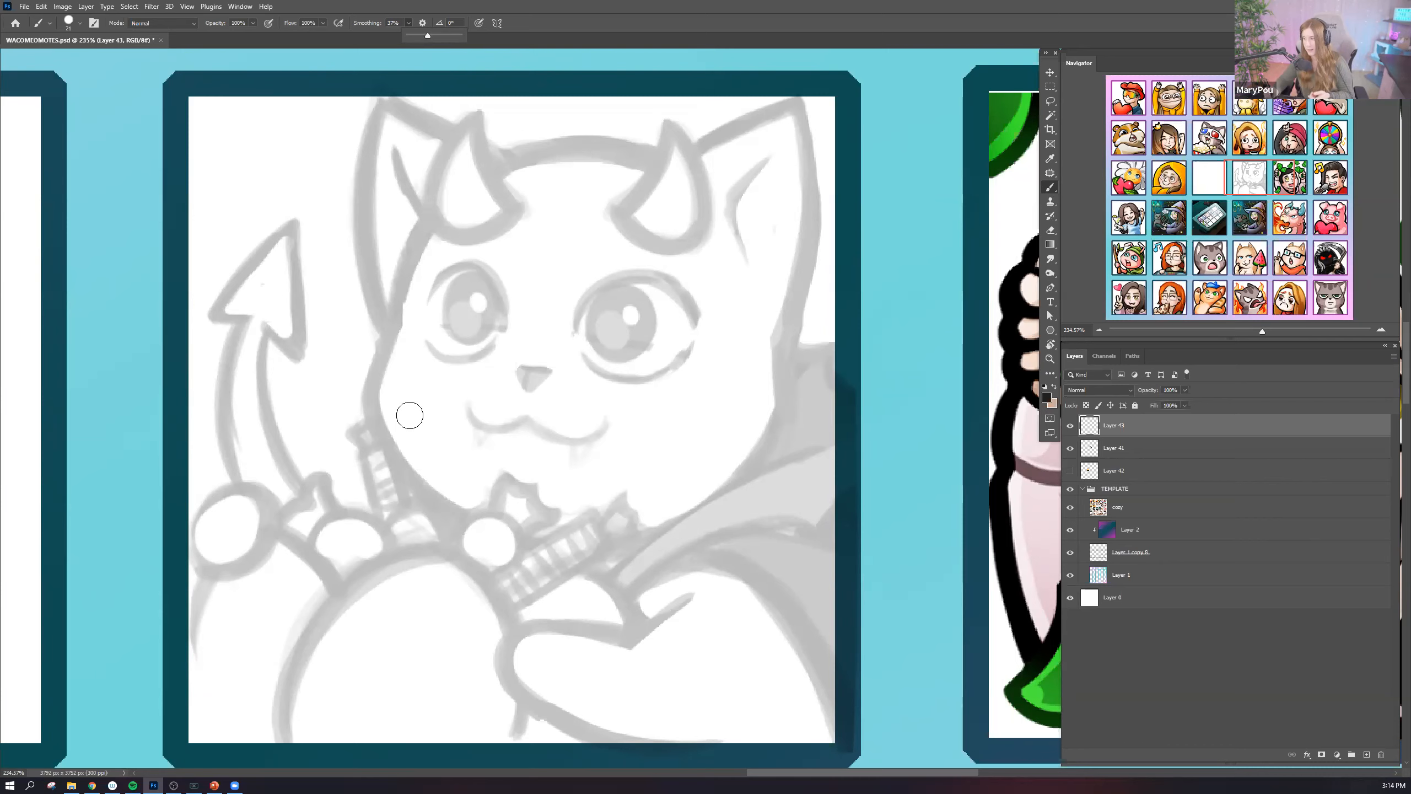
click(1410, 522)
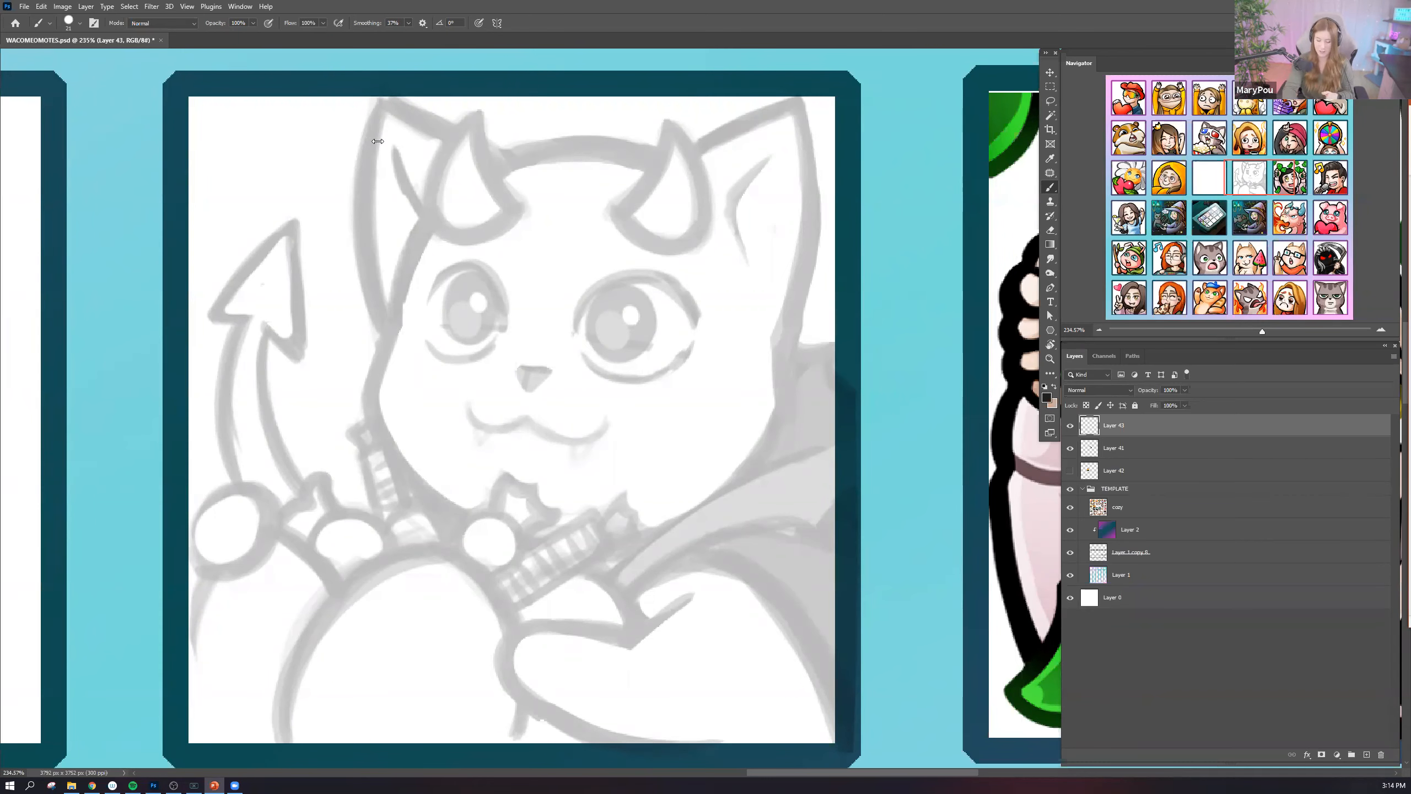
click(1050, 189)
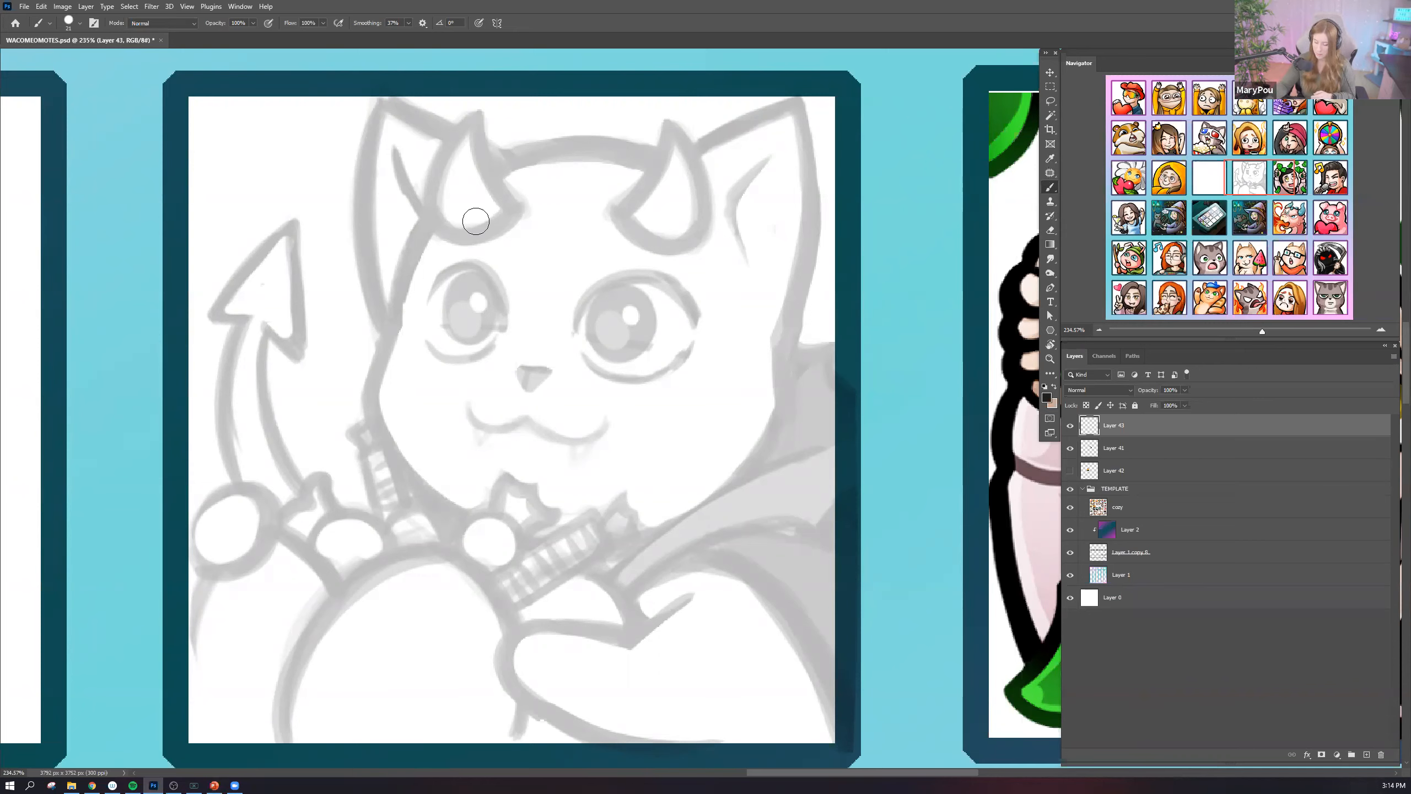
Ink the left ear's outer and upper edges and the left cheek down to the jaw in solid black.
mouse_move(387, 103)
mouse_down()
mouse_move(365, 188)
mouse_move(380, 335)
mouse_up()
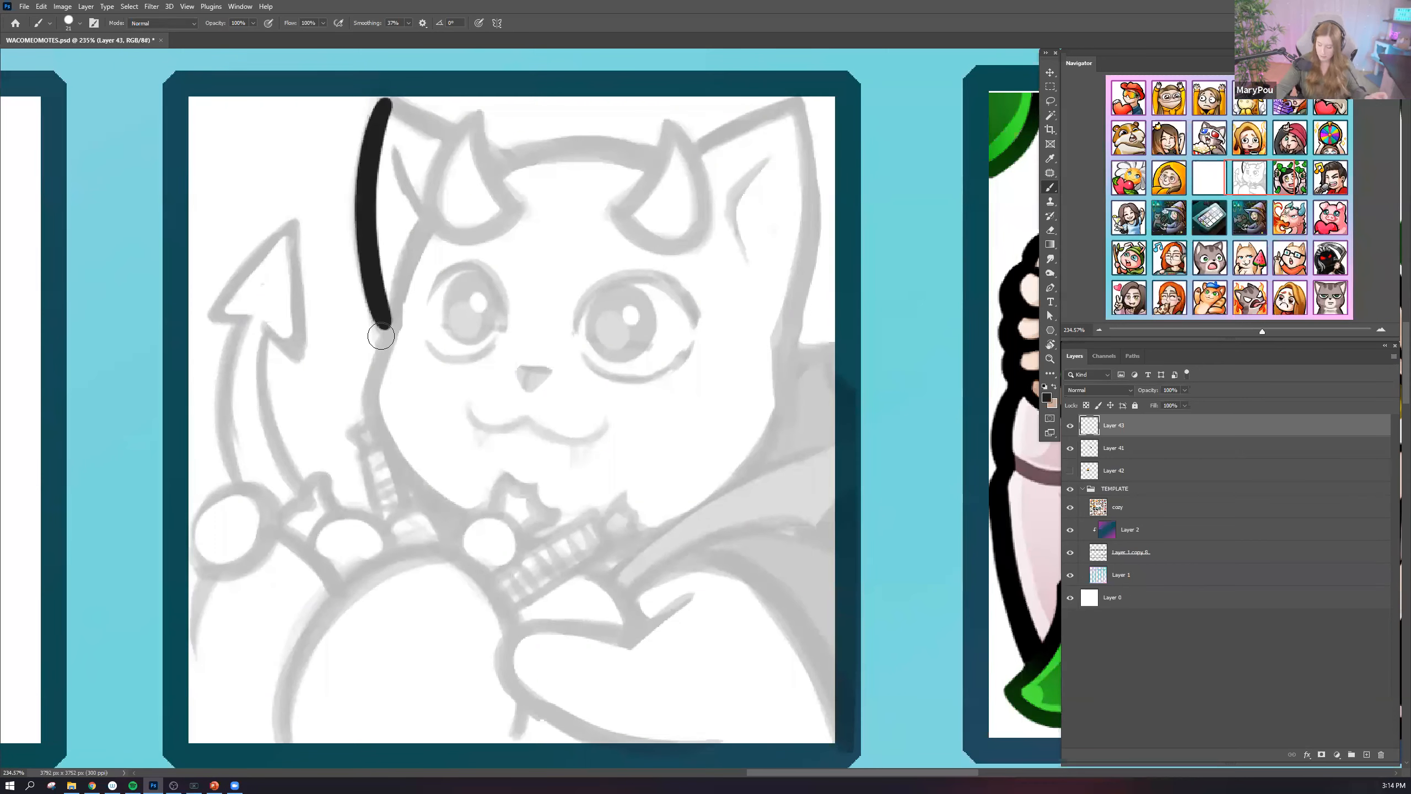
key(ctrl+z)
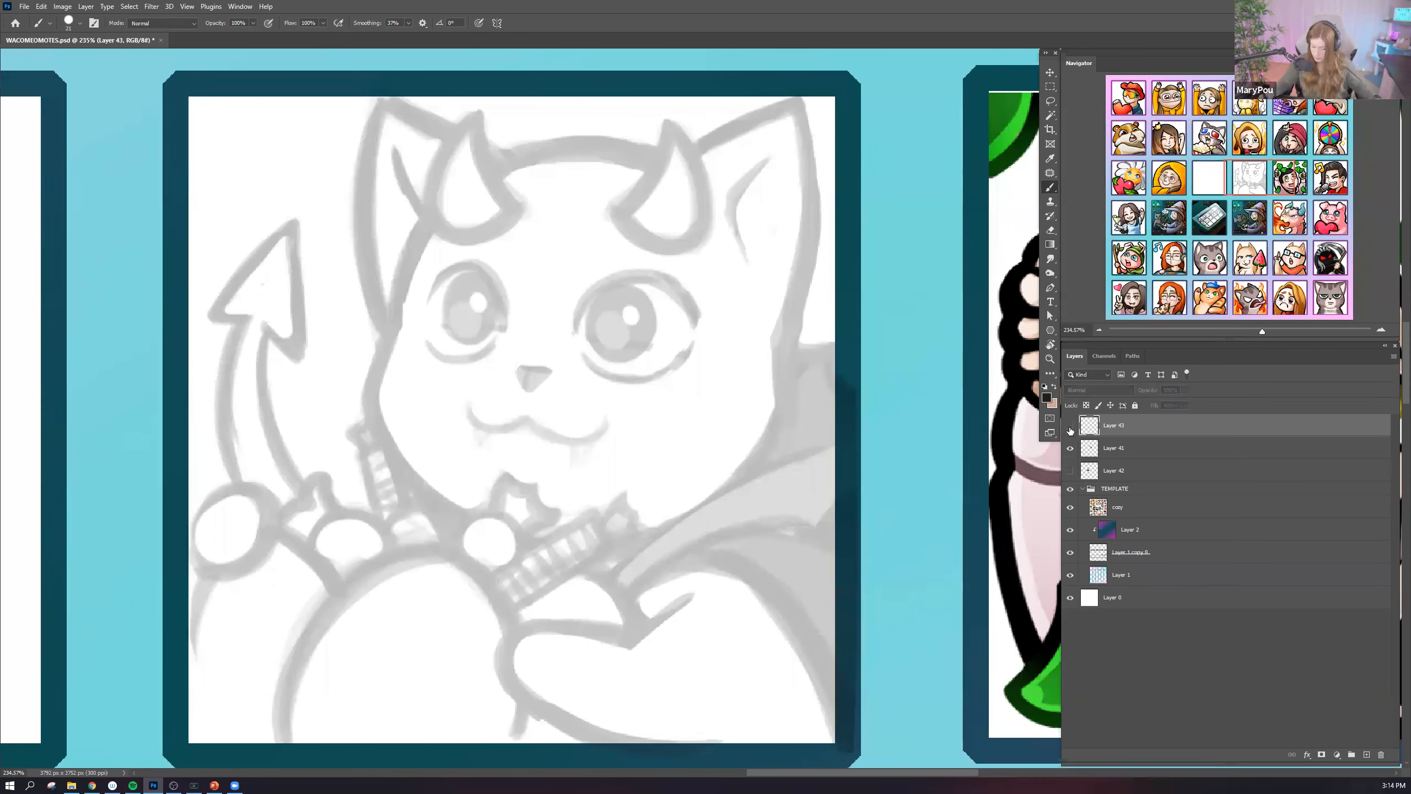
drag(387, 100, 389, 312)
mouse_move(428, 228)
mouse_down()
mouse_move(367, 385)
mouse_move(379, 439)
mouse_move(472, 534)
mouse_up()
drag(400, 318, 368, 382)
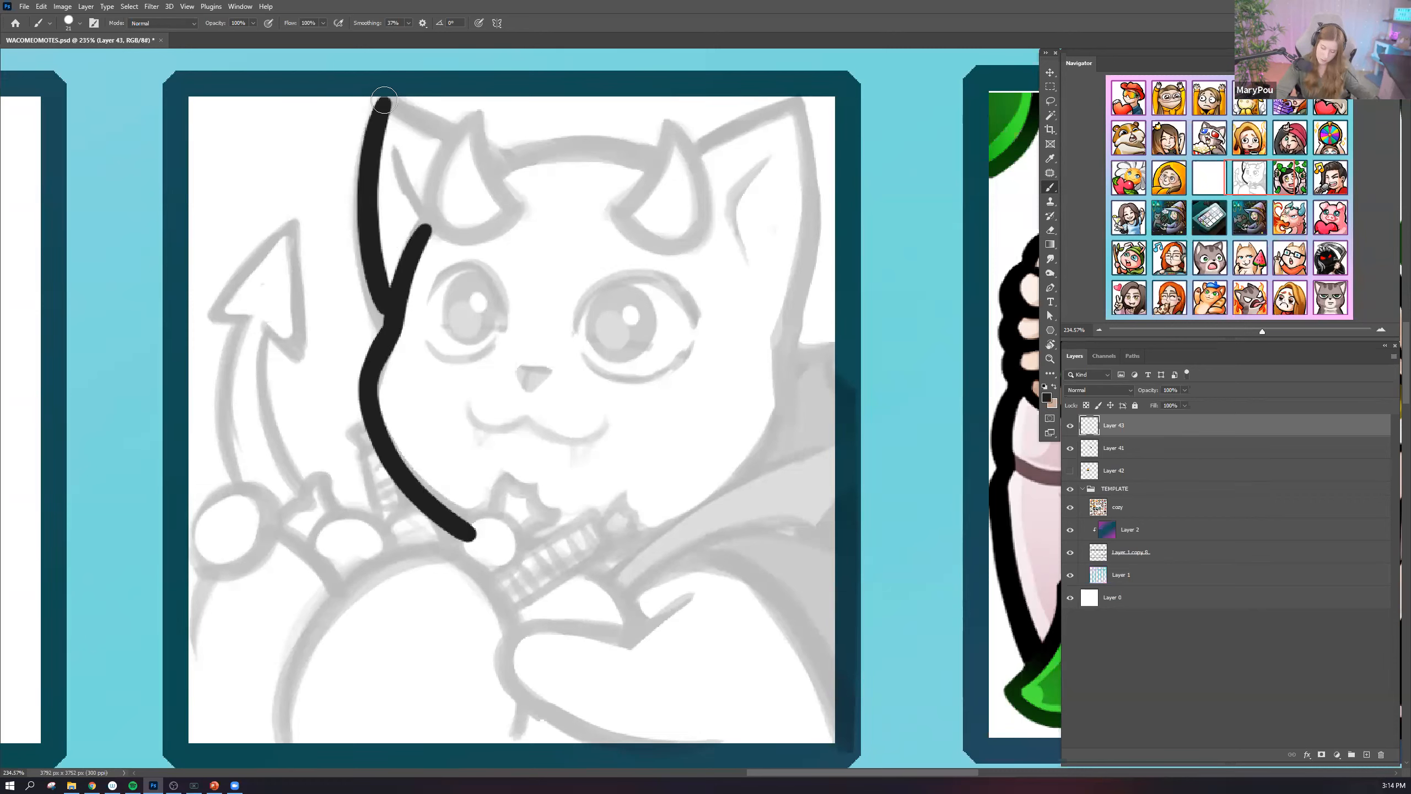
drag(392, 104, 502, 166)
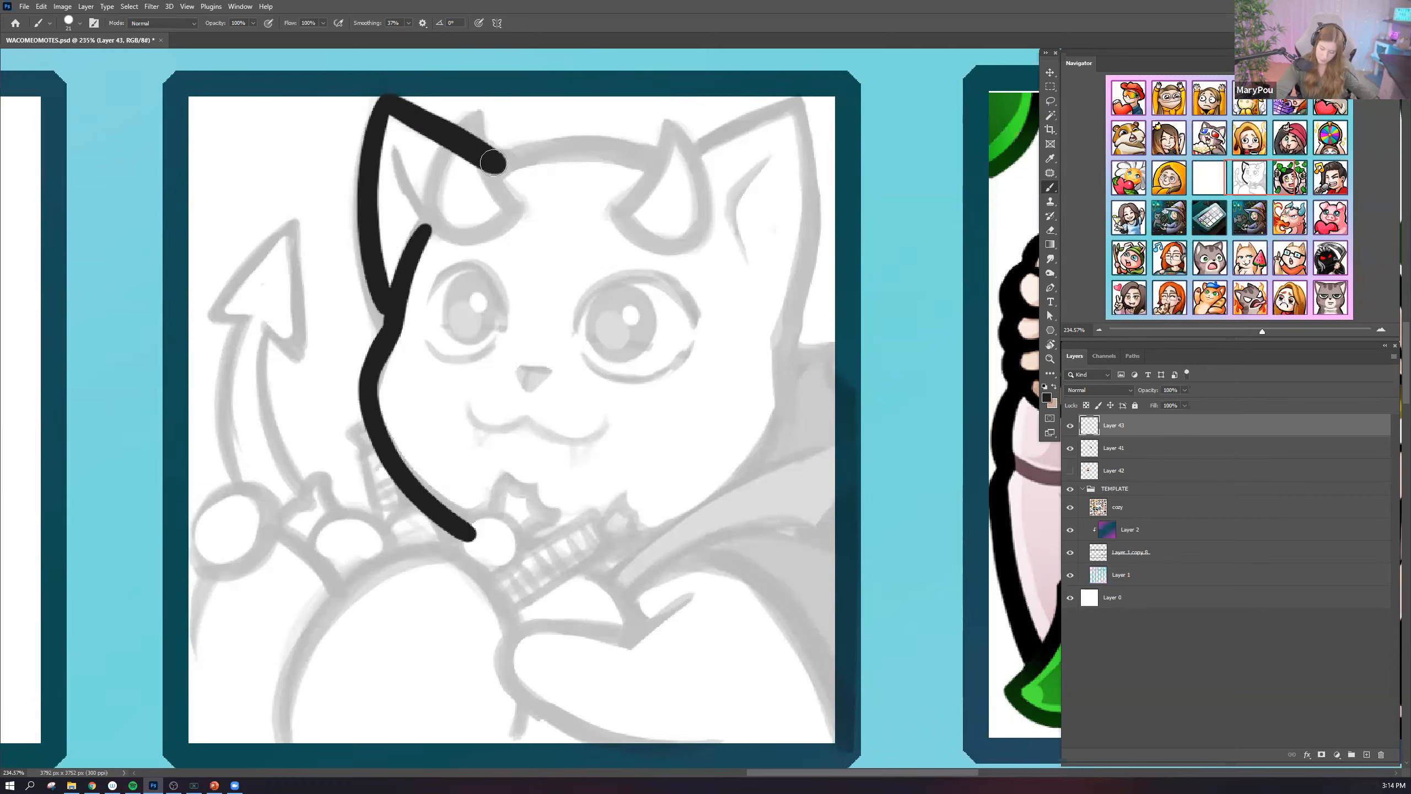
Ink the crown, the right ear and the right cheek down to the jaw, following the sketch.
right_click(503, 167)
click(507, 160)
mouse_move(496, 165)
mouse_down()
mouse_move(681, 169)
mouse_move(697, 161)
mouse_move(672, 159)
mouse_move(821, 86)
mouse_move(795, 109)
mouse_move(798, 293)
mouse_move(774, 336)
mouse_move(787, 418)
mouse_move(583, 568)
mouse_up()
key(ctrl+z)
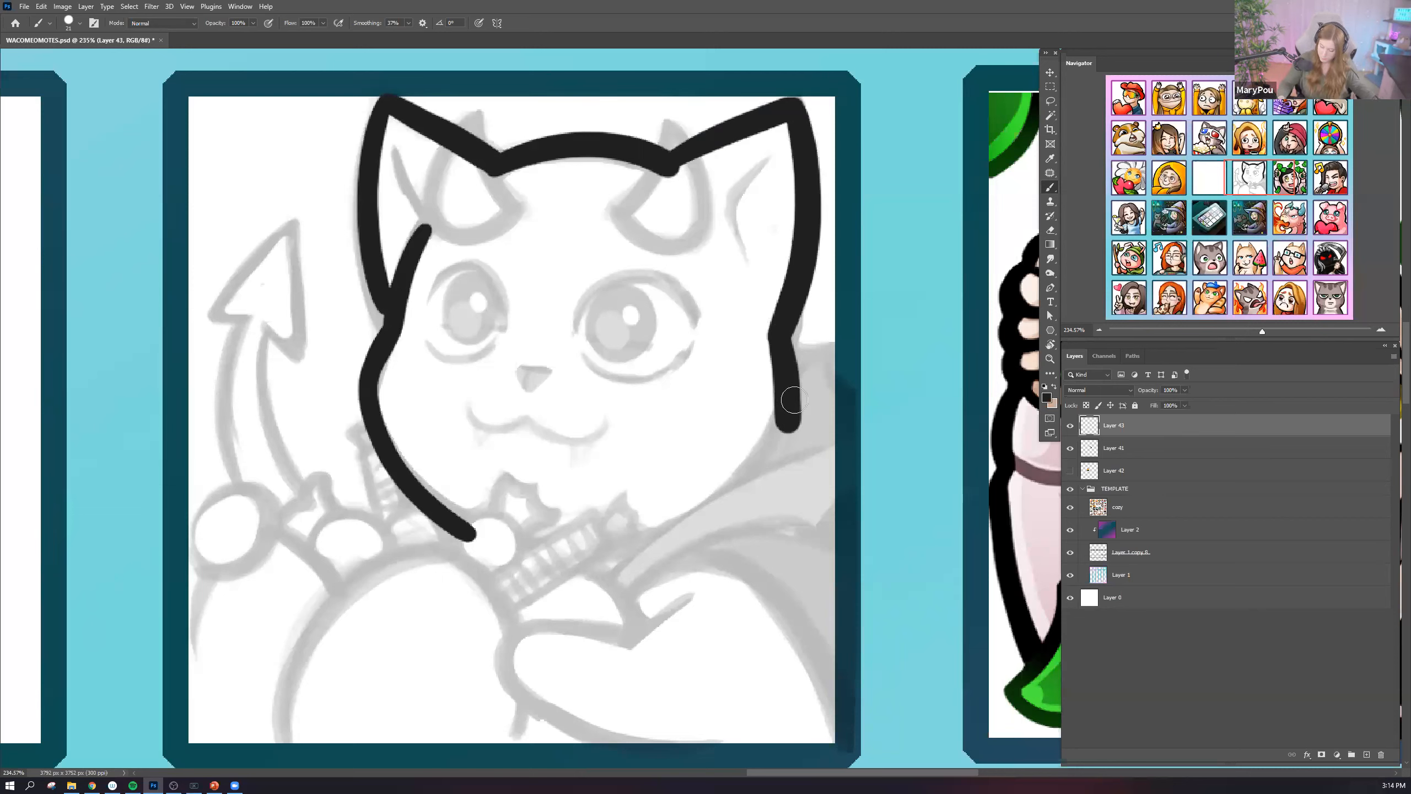
key(ctrl+z)
mouse_move(773, 335)
mouse_down()
mouse_move(792, 404)
mouse_move(773, 448)
mouse_move(633, 542)
mouse_up()
key(ctrl+z)
mouse_move(788, 402)
mouse_down()
mouse_move(720, 519)
mouse_move(739, 502)
mouse_move(676, 528)
mouse_move(788, 423)
mouse_up()
key(ctrl+z)
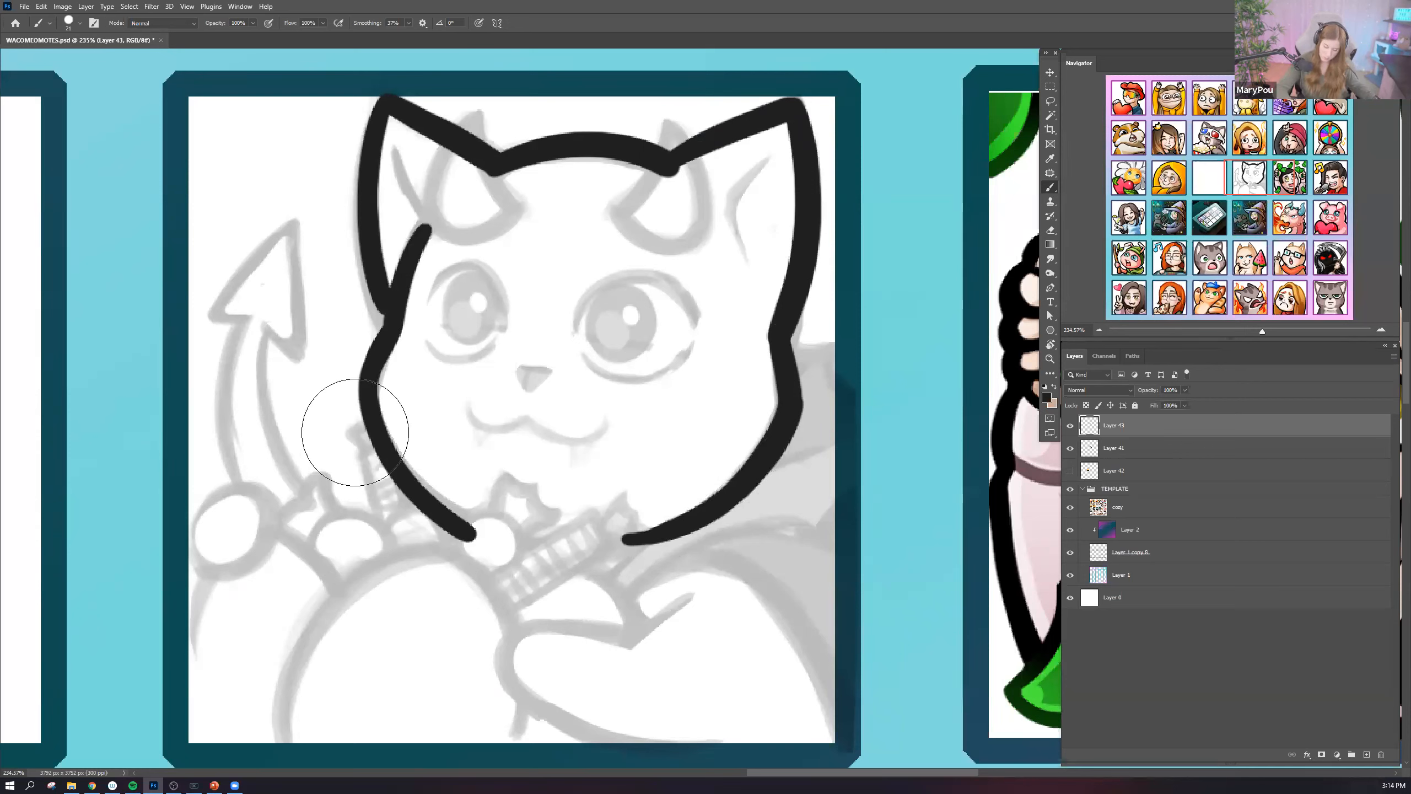
Erase along both jaw line ends with the Hard Round eraser to taper them to points.
click(1051, 230)
click(80, 23)
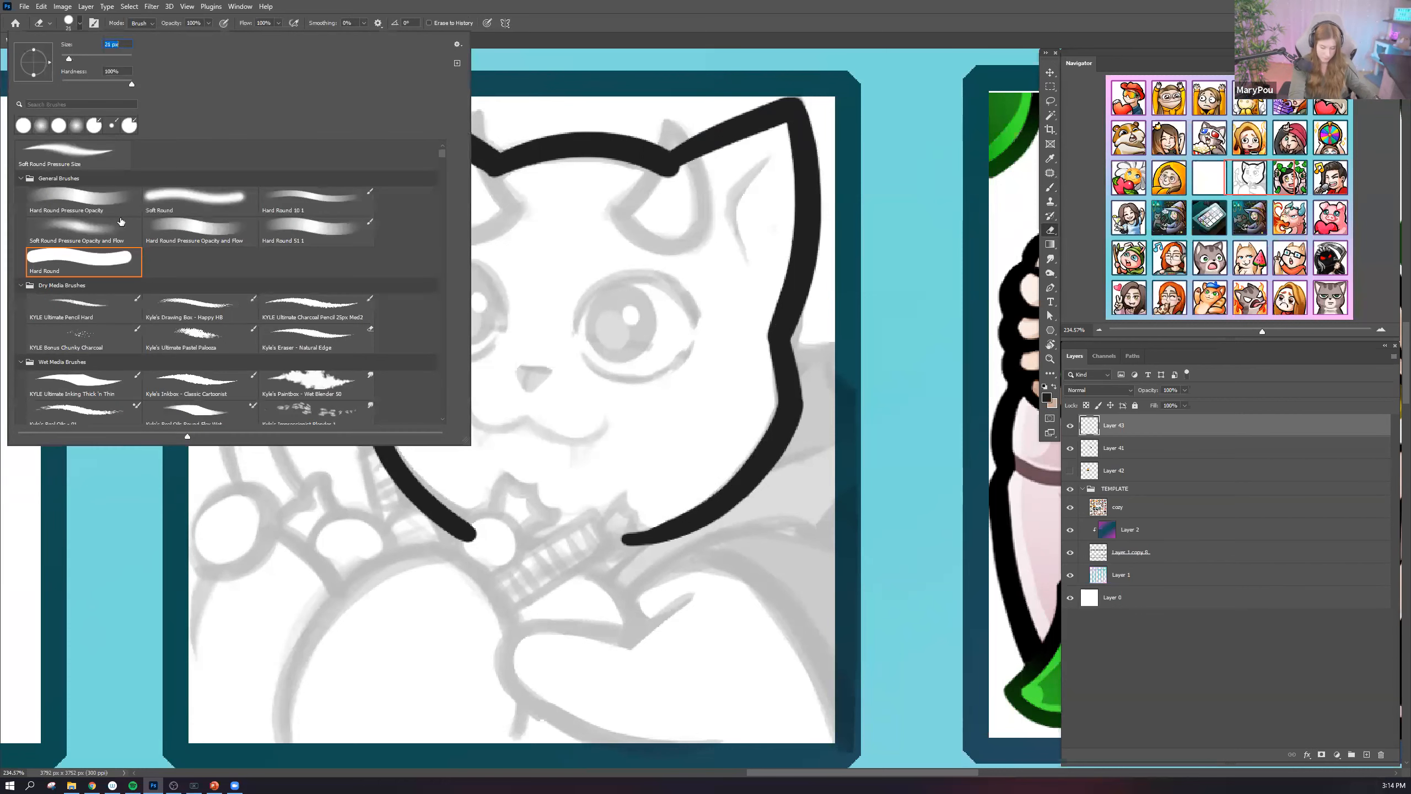
drag(358, 448, 460, 545)
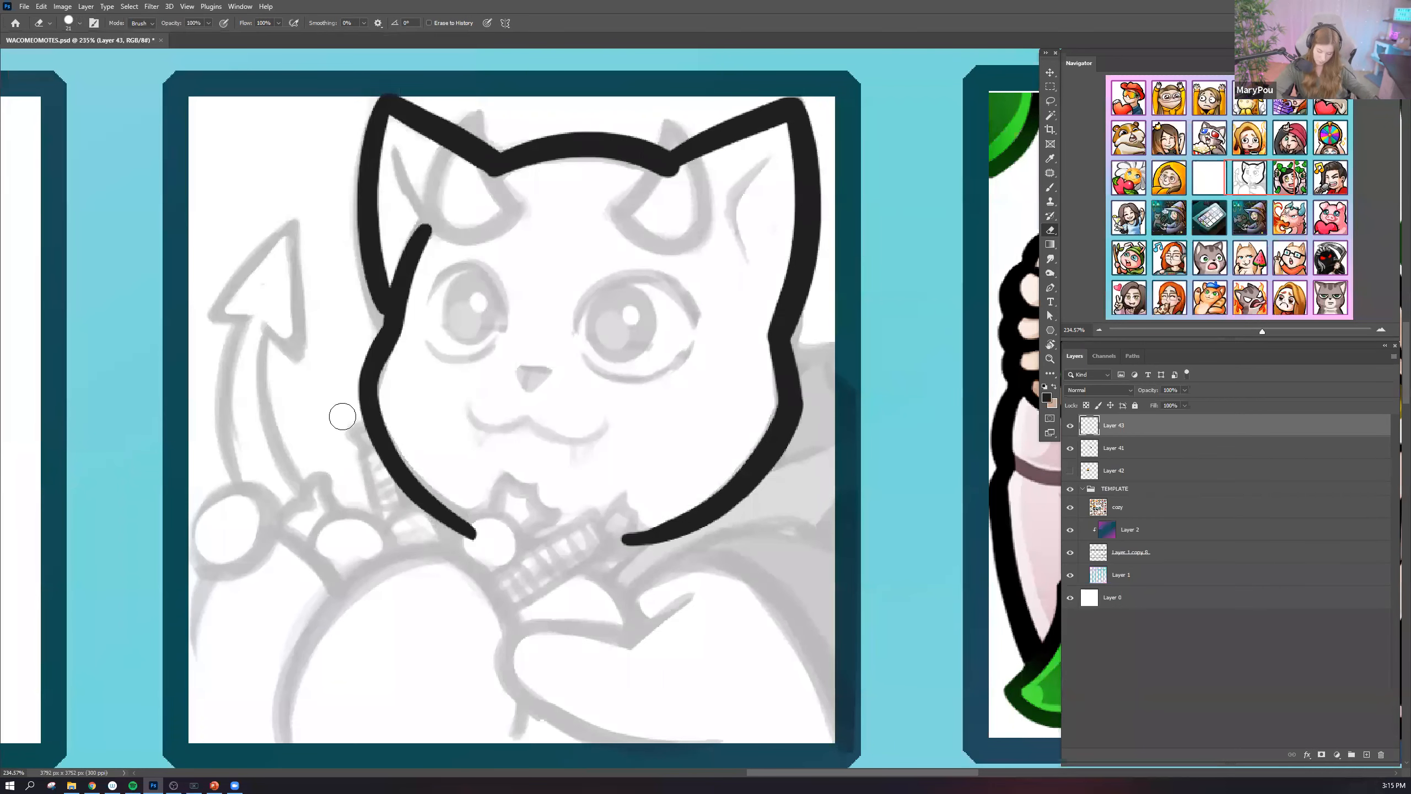
drag(394, 494, 465, 547)
drag(442, 491, 485, 527)
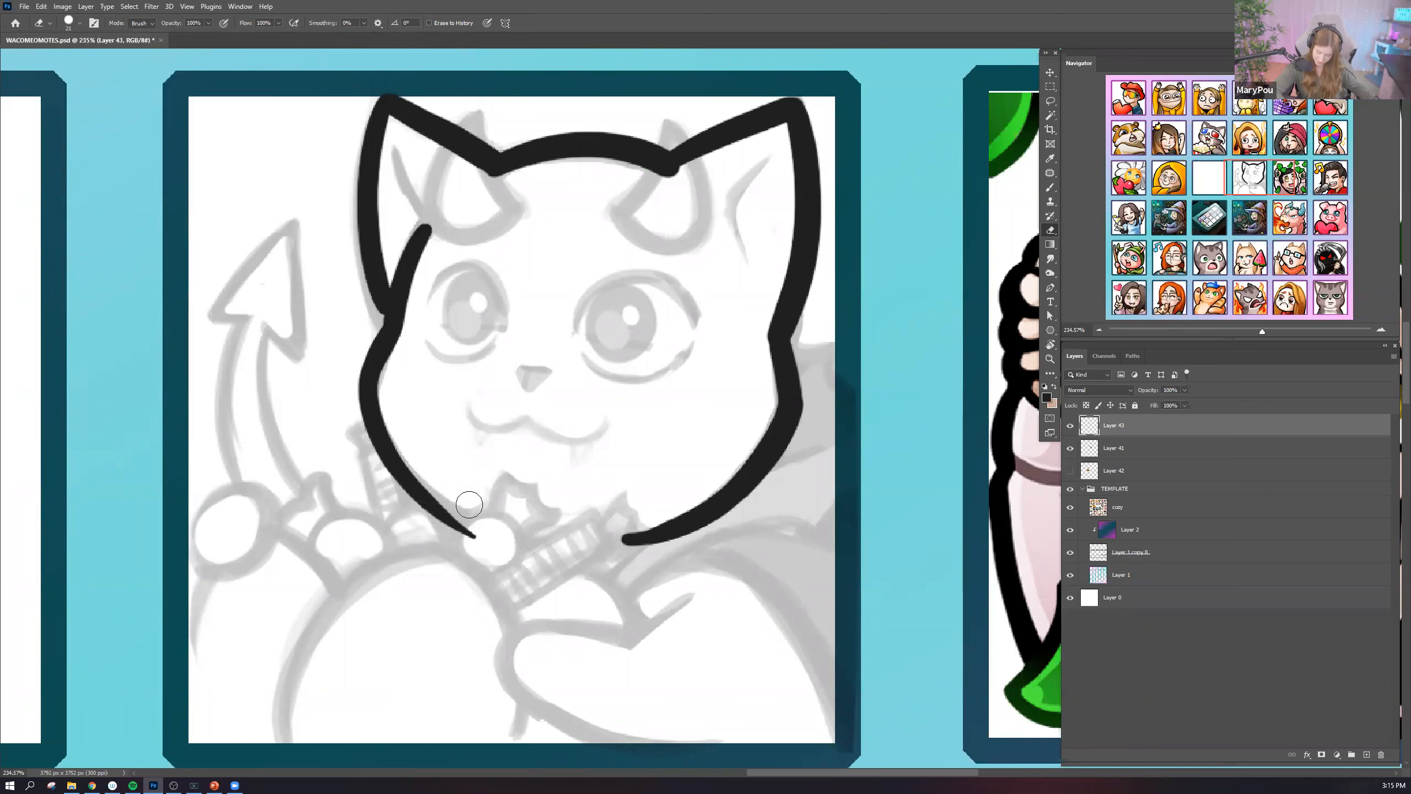
drag(716, 467, 566, 555)
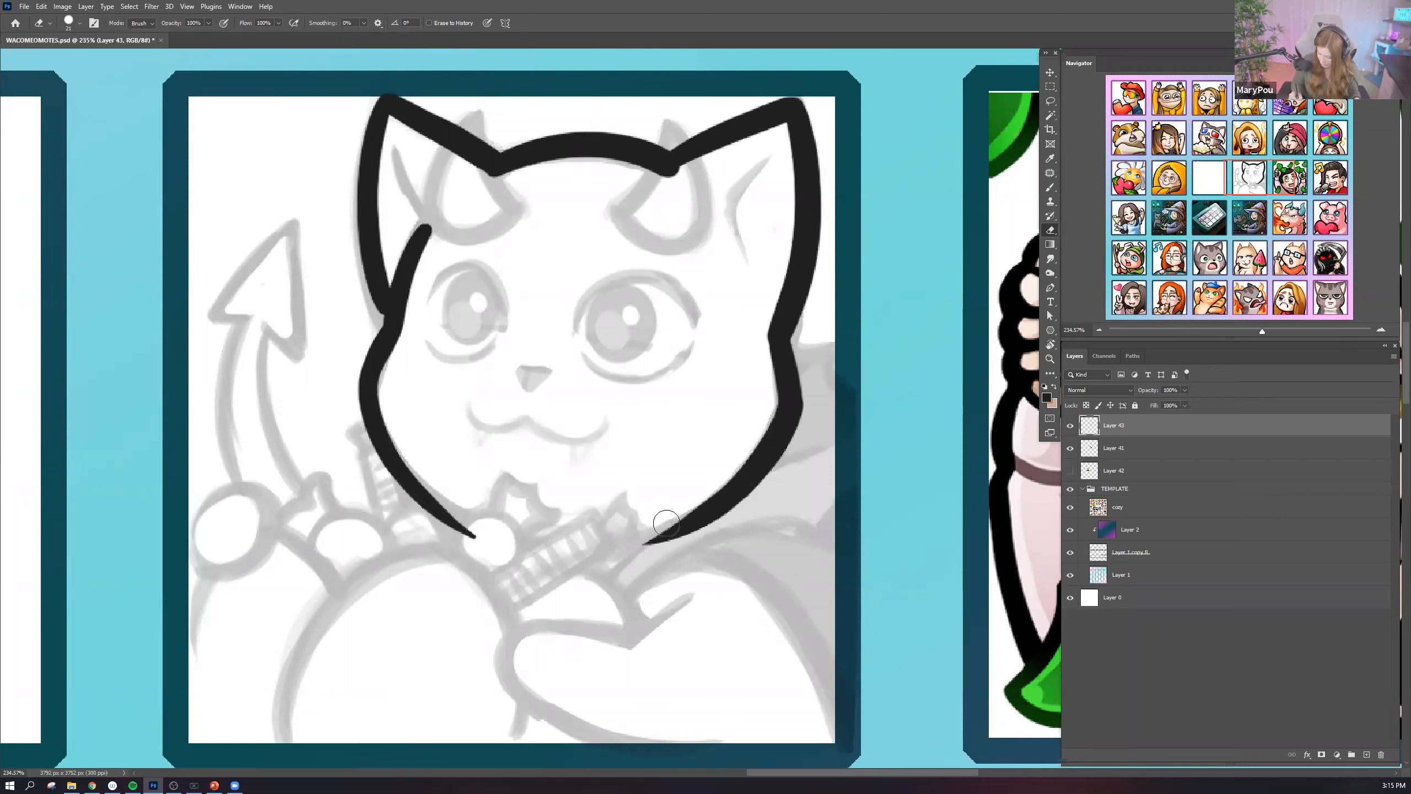
Clean up the corner where the right ear meets the crown and taper the line at the left ear's inner base.
drag(669, 188, 699, 174)
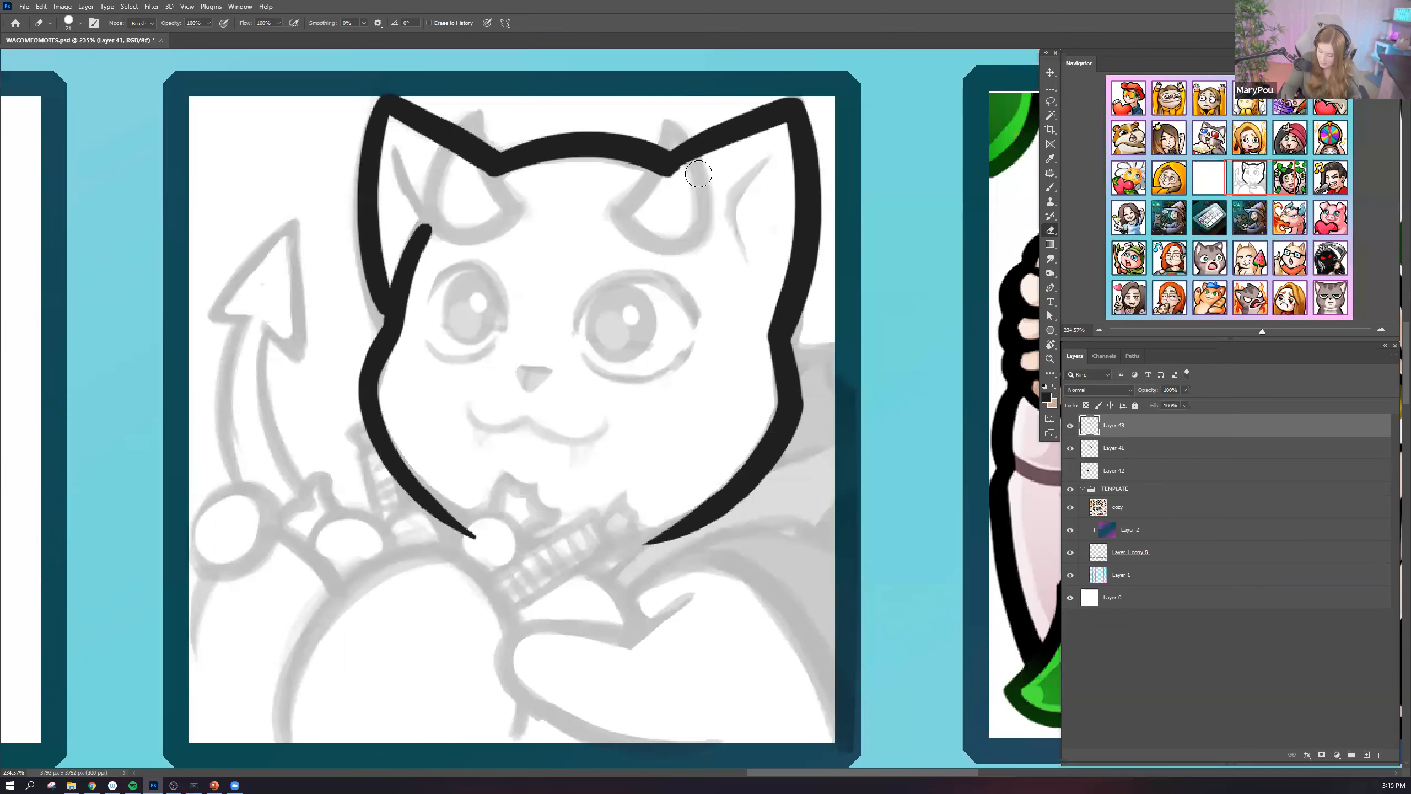
drag(443, 225, 410, 314)
right_click(411, 167)
click(683, 118)
right_click(405, 169)
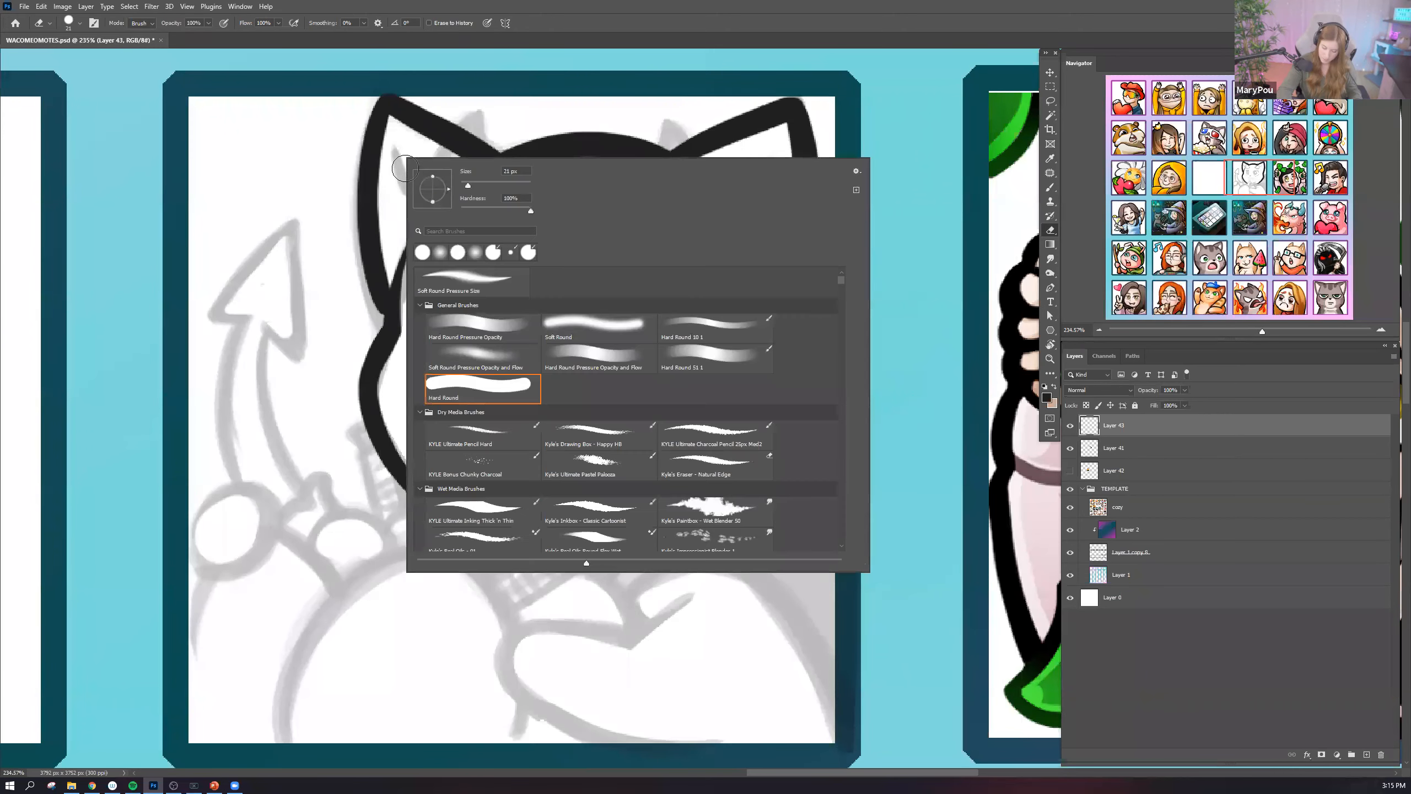
click(945, 332)
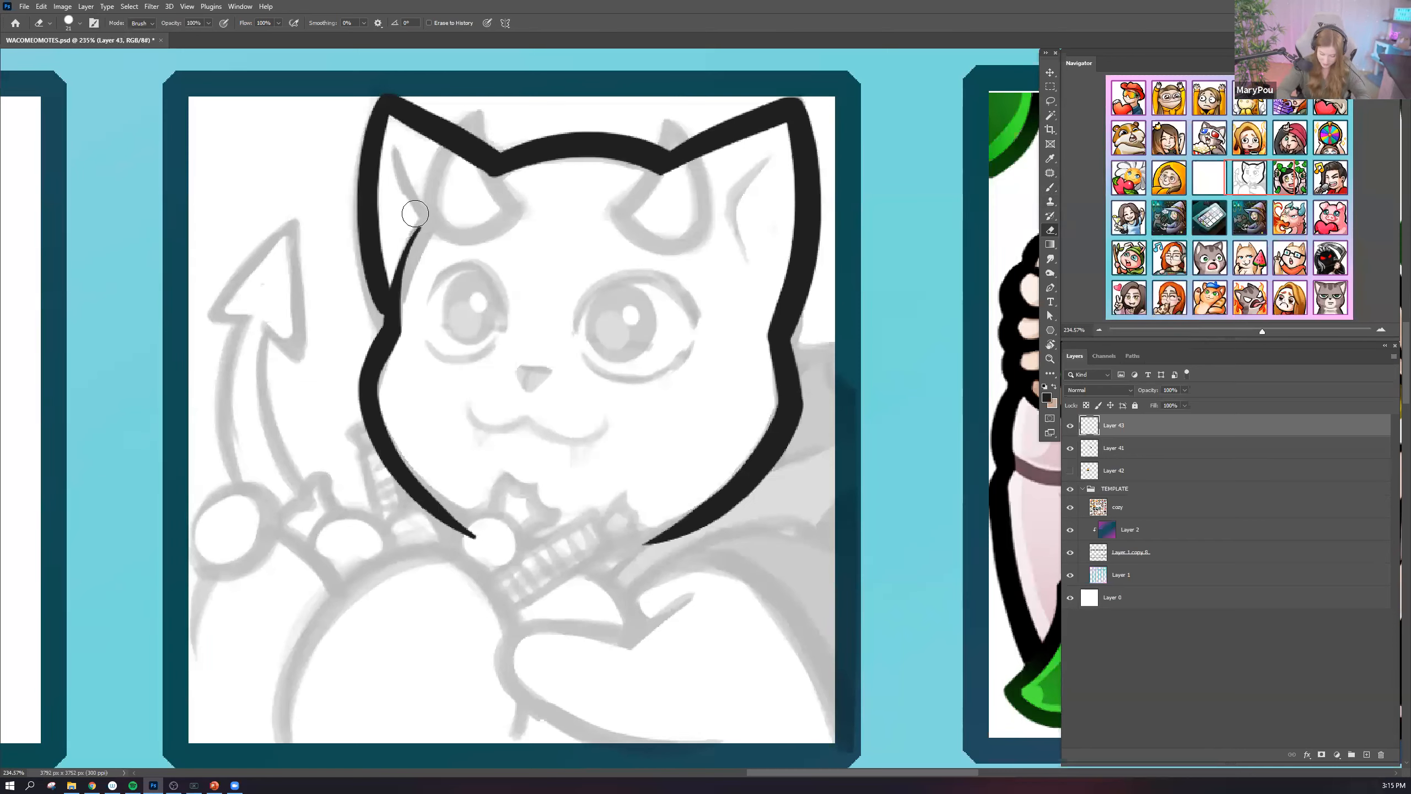
Ink a thin tapered inner-ear line in the left ear and a matching upper one in the right ear.
click(1050, 187)
mouse_move(394, 143)
mouse_down()
mouse_move(420, 228)
mouse_move(405, 193)
mouse_move(418, 228)
mouse_up()
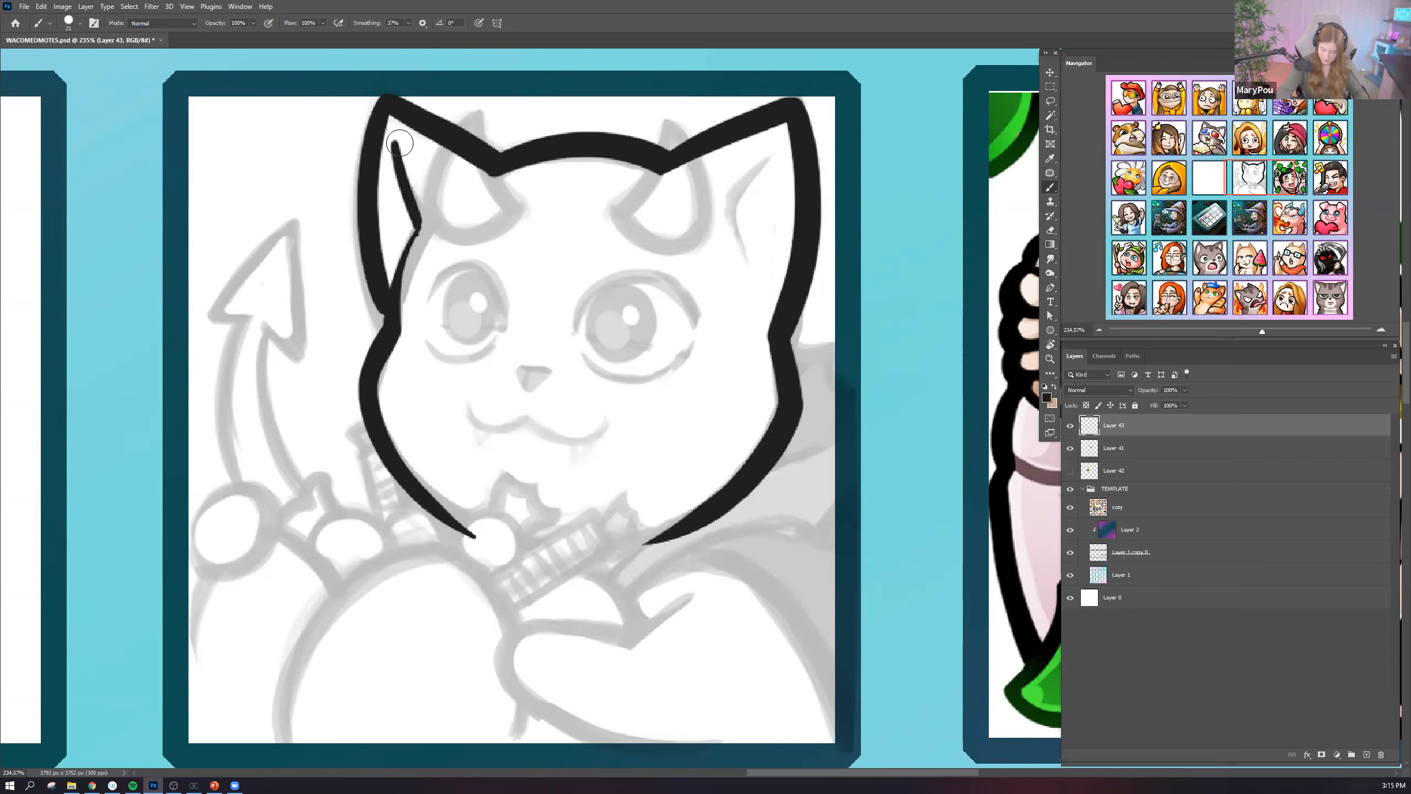
key(ctrl+z)
key(ctrl+z)
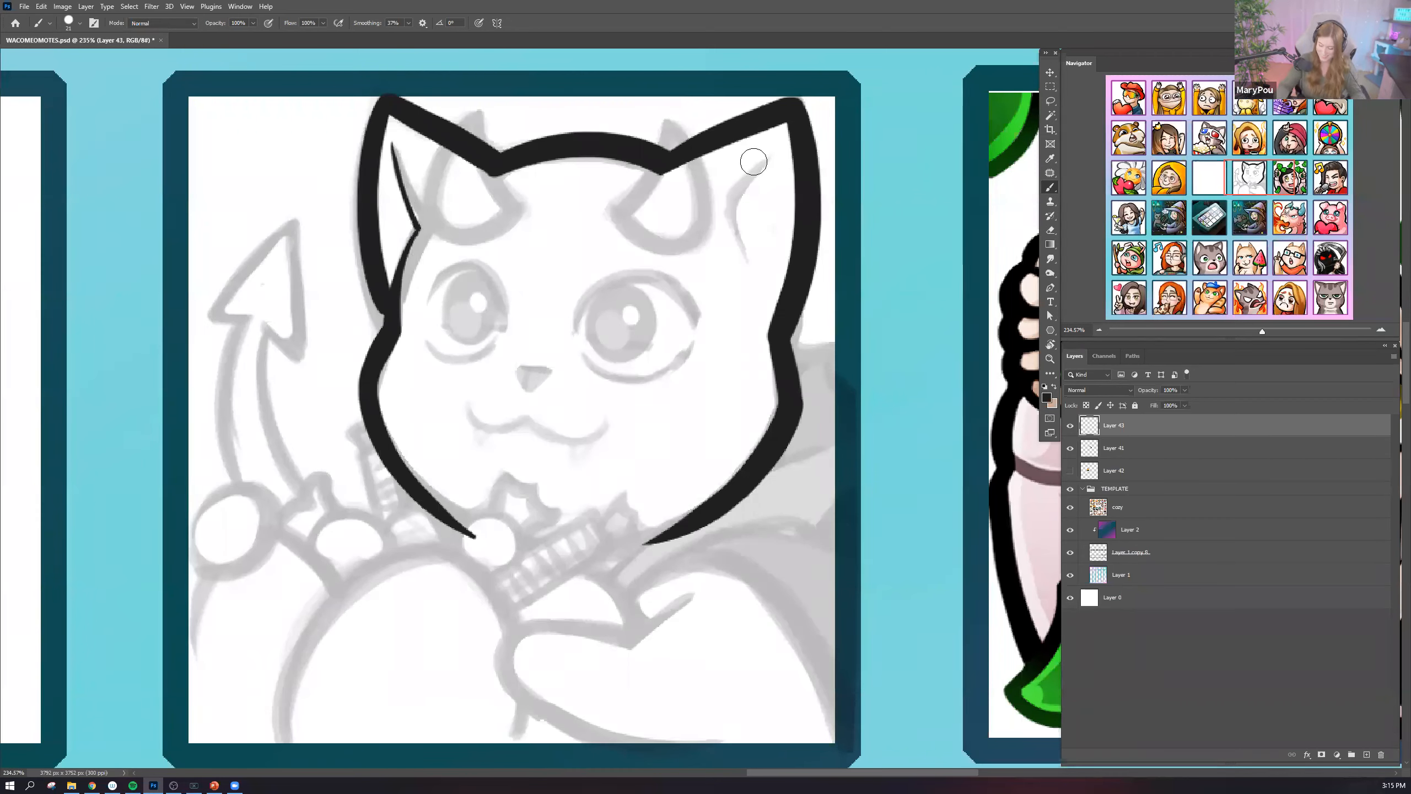
drag(774, 146, 711, 213)
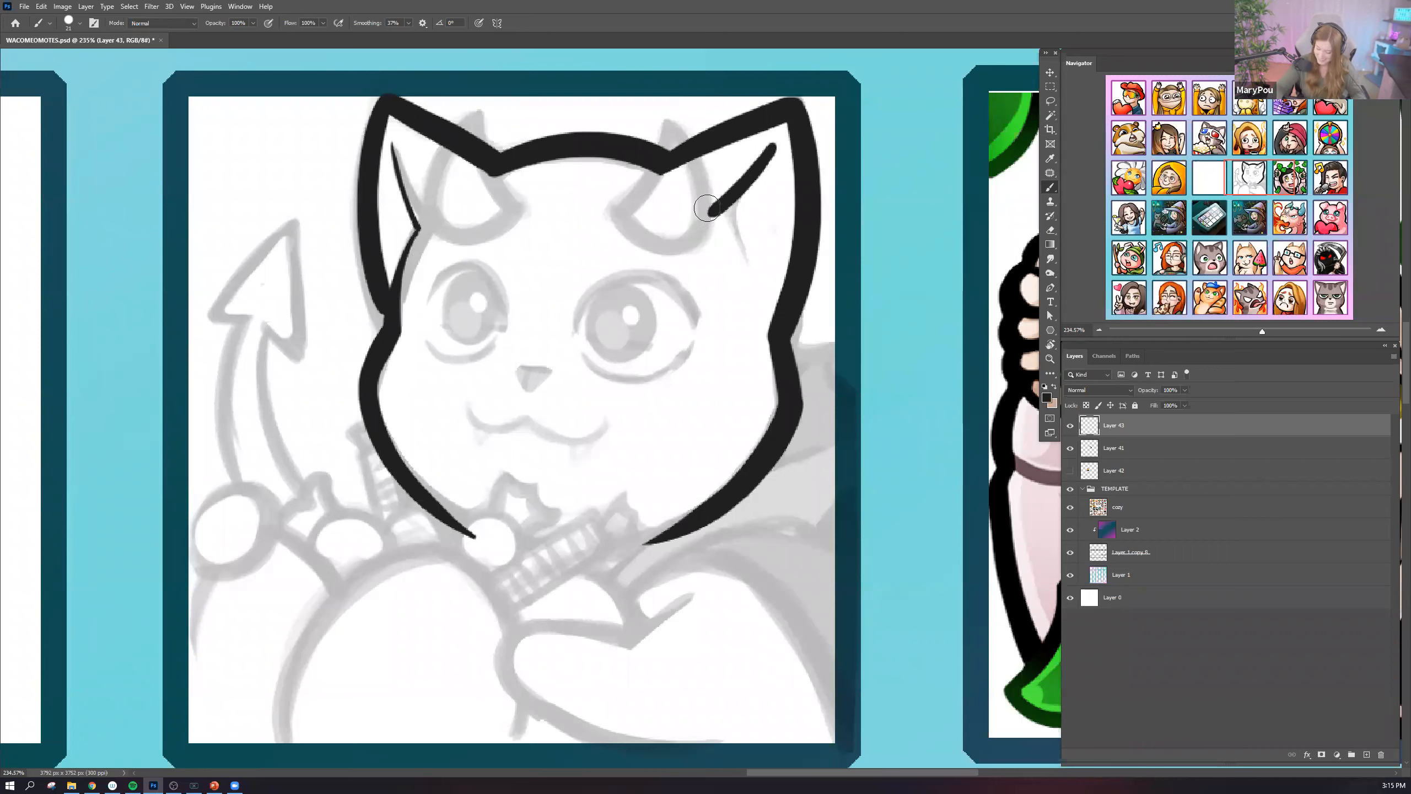
mouse_move(771, 140)
mouse_down()
mouse_move(672, 228)
mouse_move(670, 216)
mouse_up()
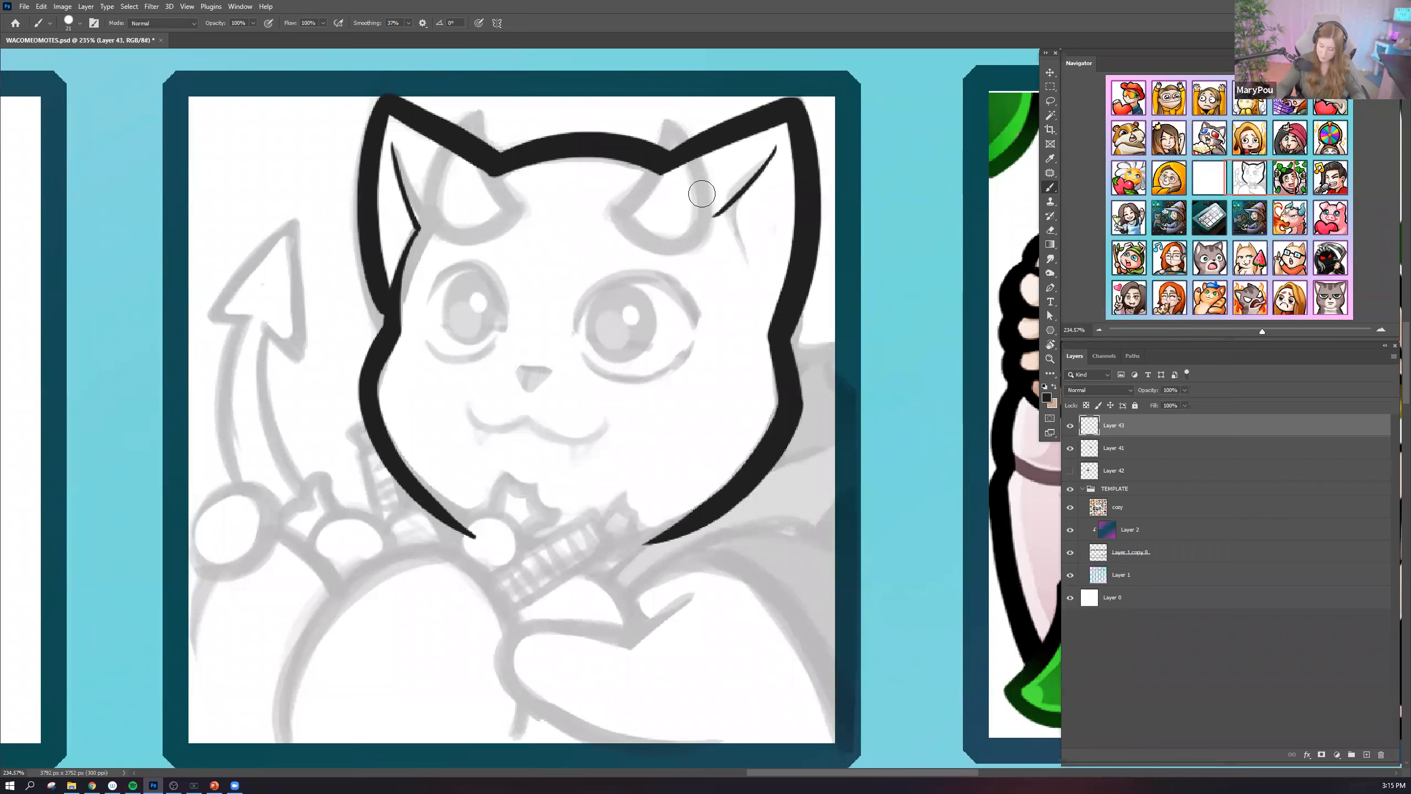
Ink the lower inner-ear line in the right ear and thin both inner-ear strokes into fine tapers.
drag(714, 219, 749, 290)
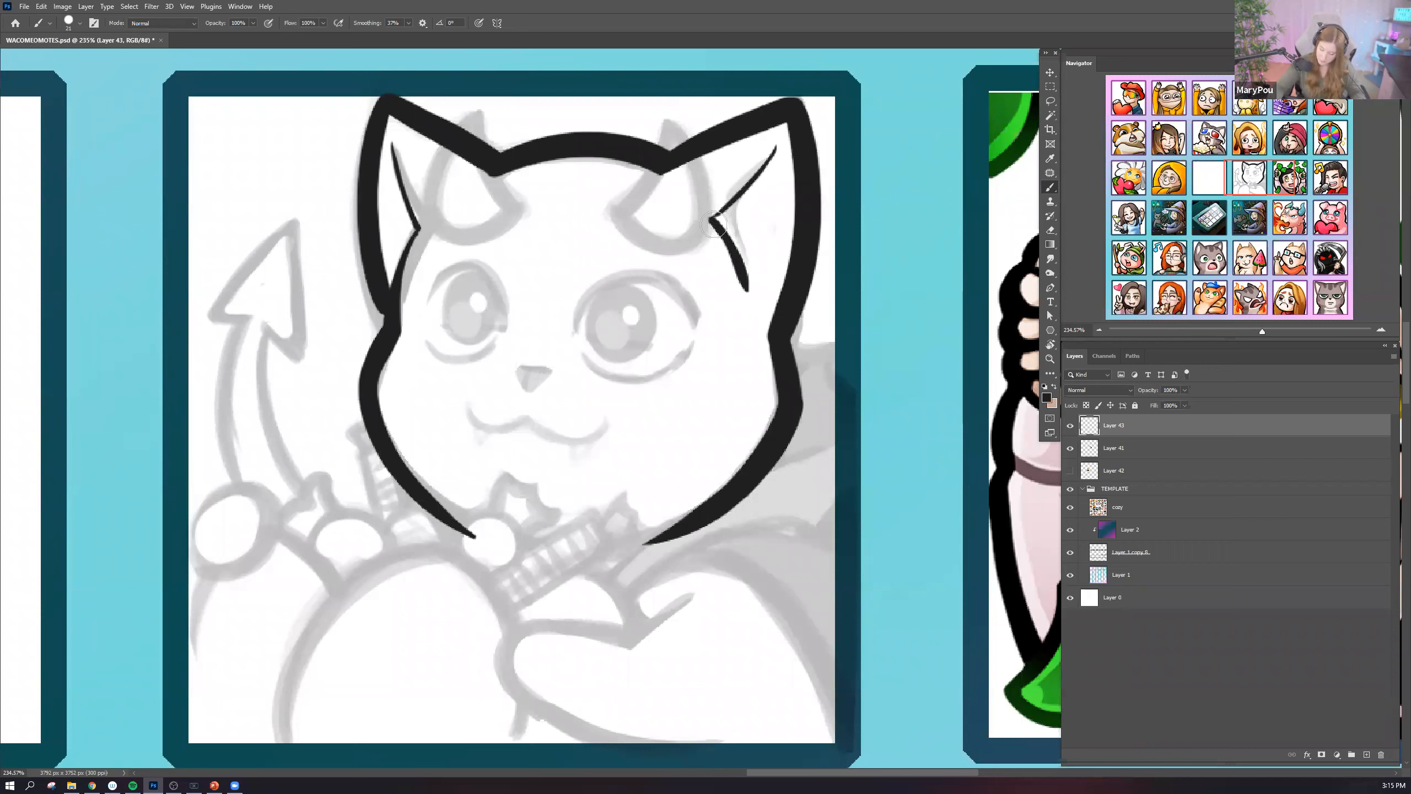
drag(706, 238, 742, 303)
drag(702, 228, 741, 298)
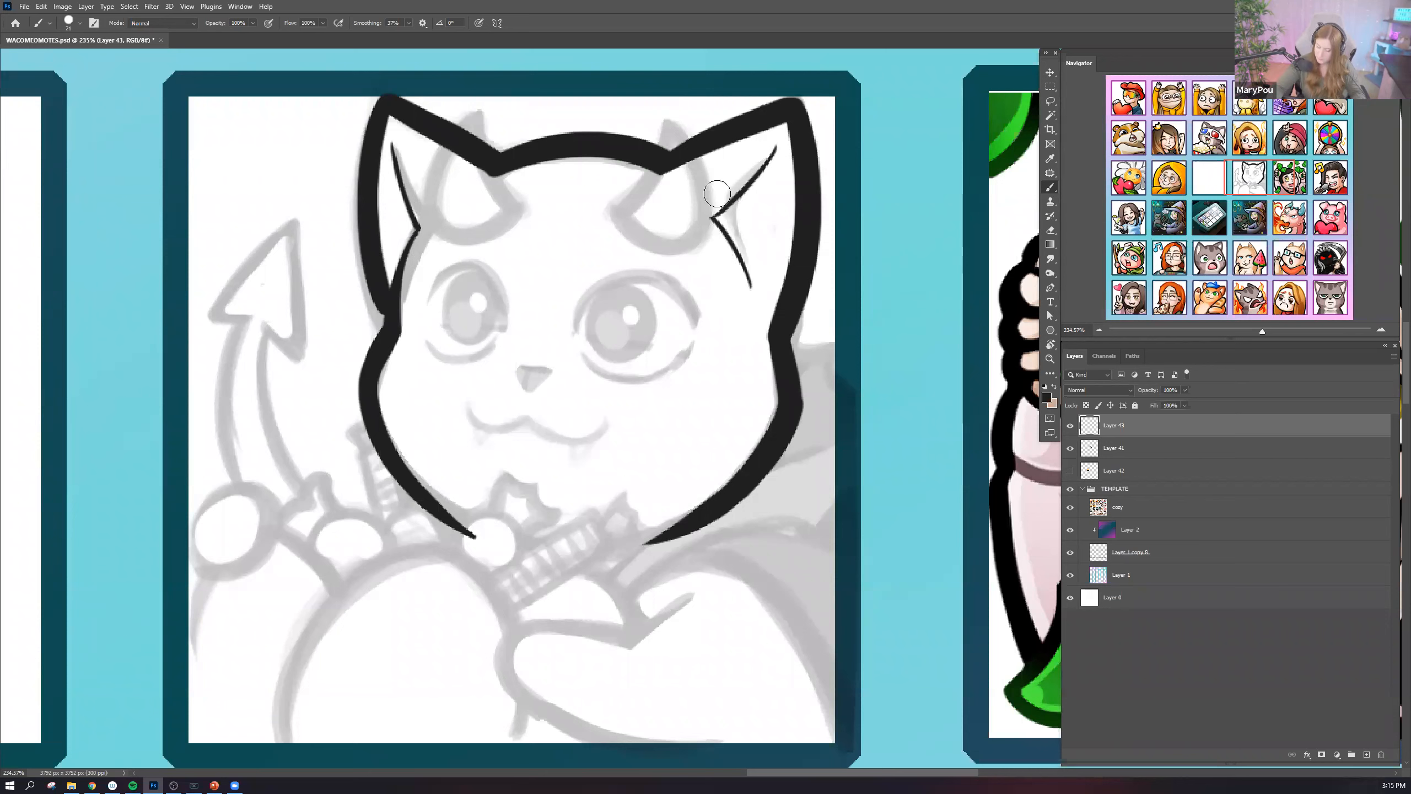
drag(727, 217, 782, 145)
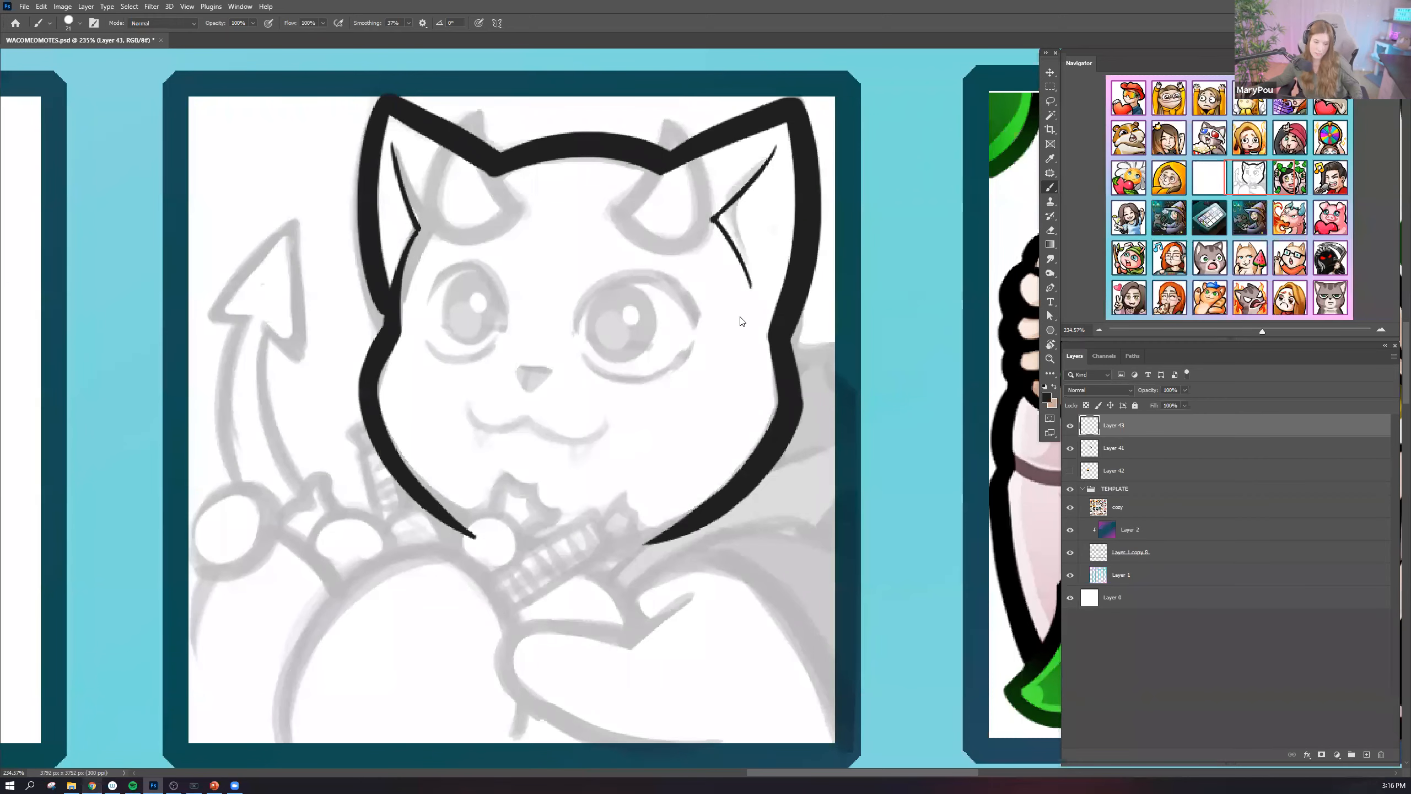
Switch to Chrome, open the Trello commissions board and look through the completed lists for 2021, 2020 and 2019.
click(92, 786)
click(281, 9)
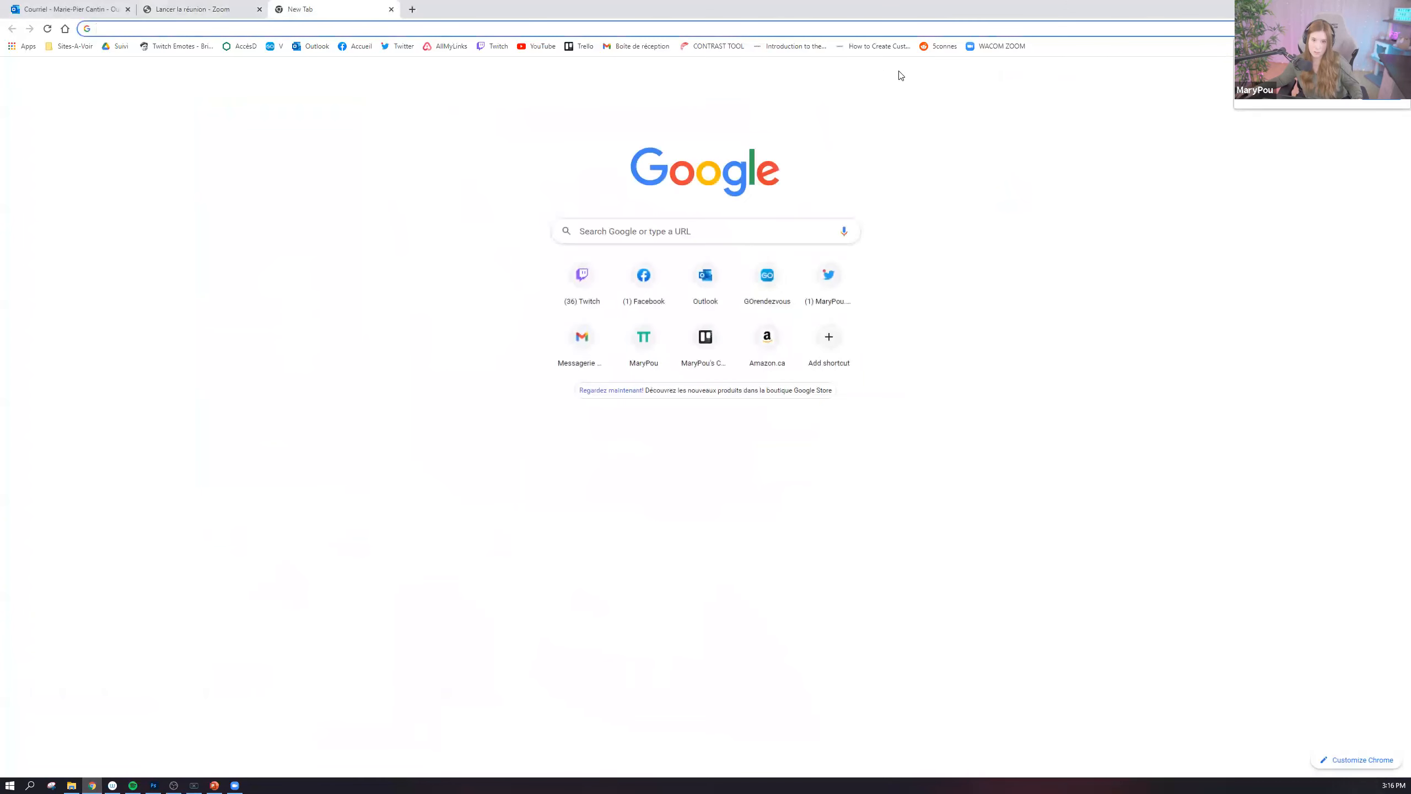
click(577, 46)
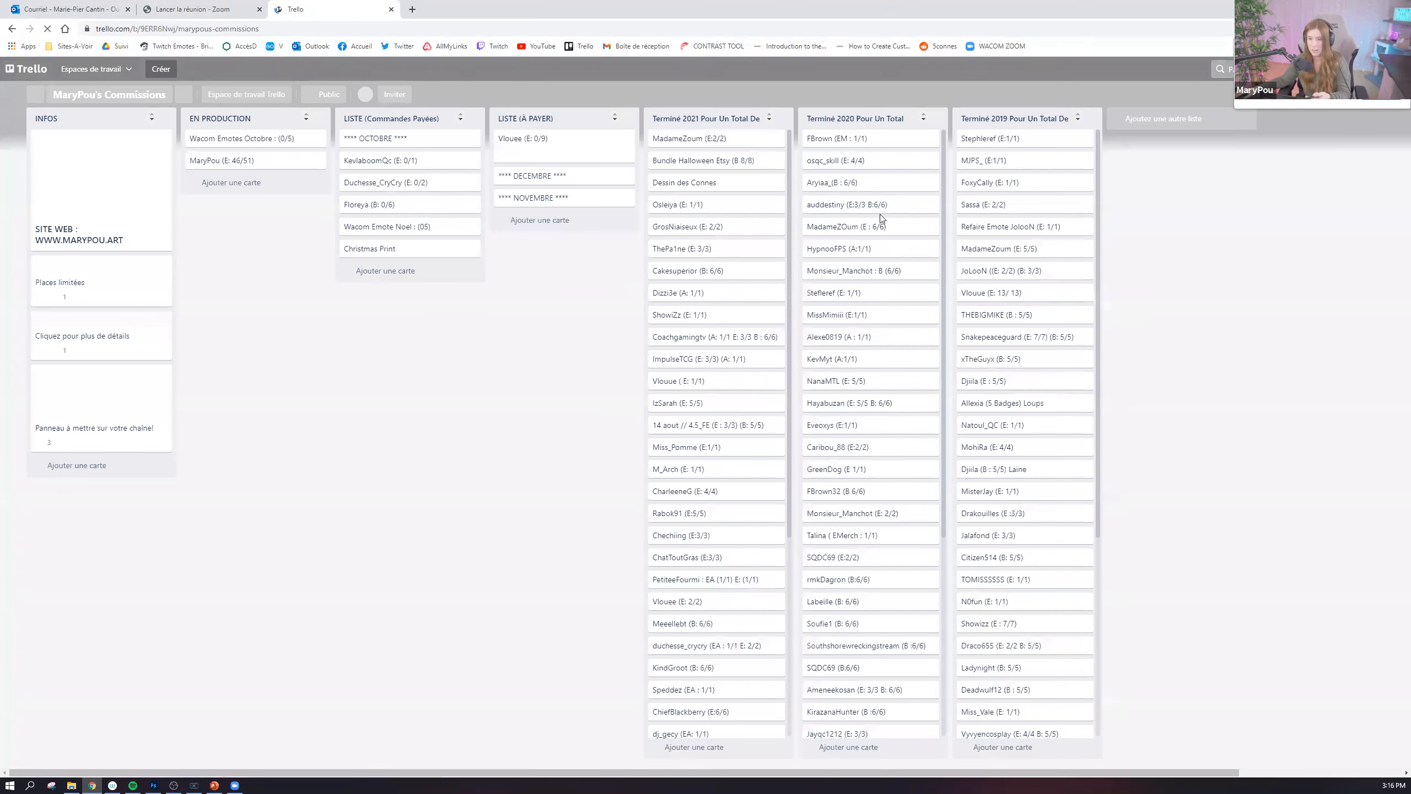
scroll(904, 252, down, 7)
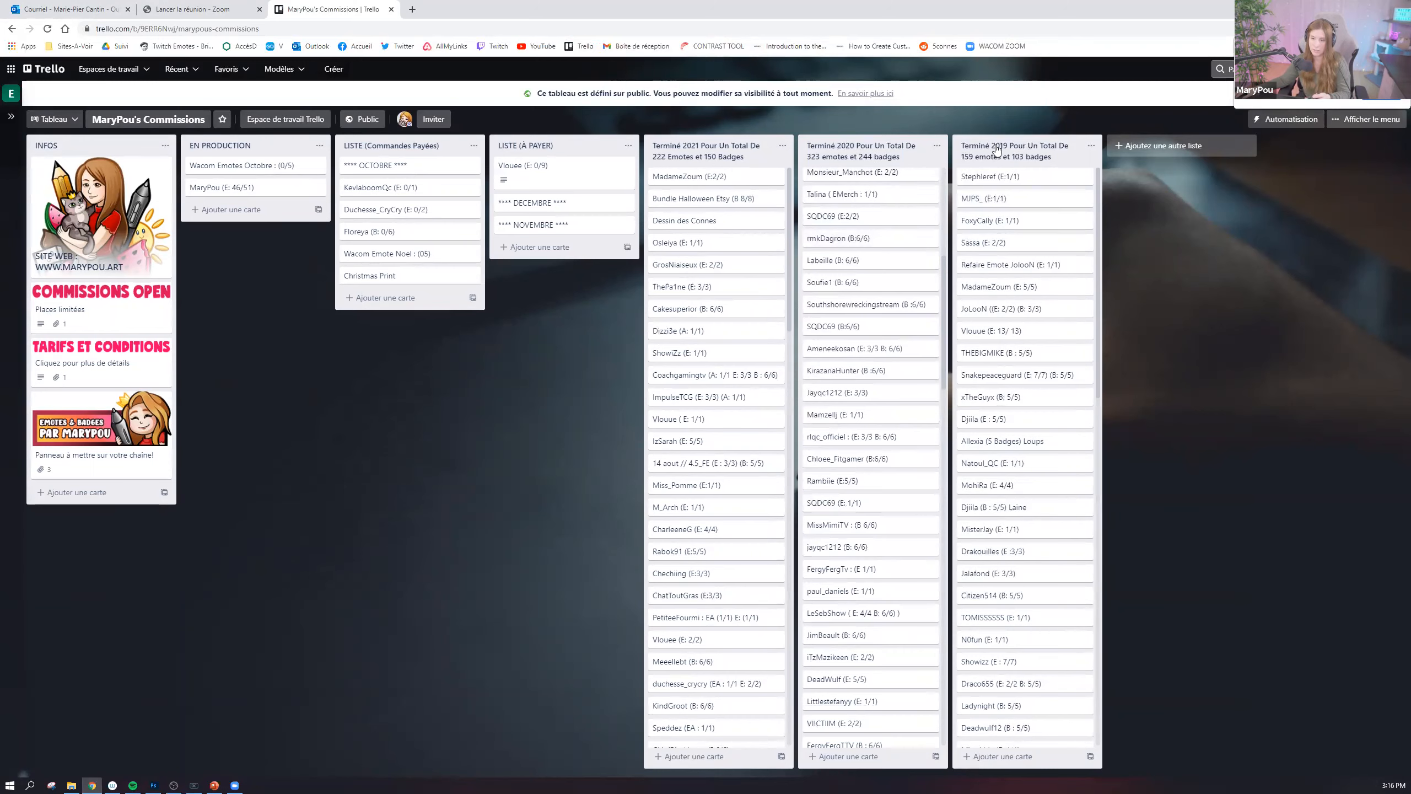
scroll(725, 305, down, 10)
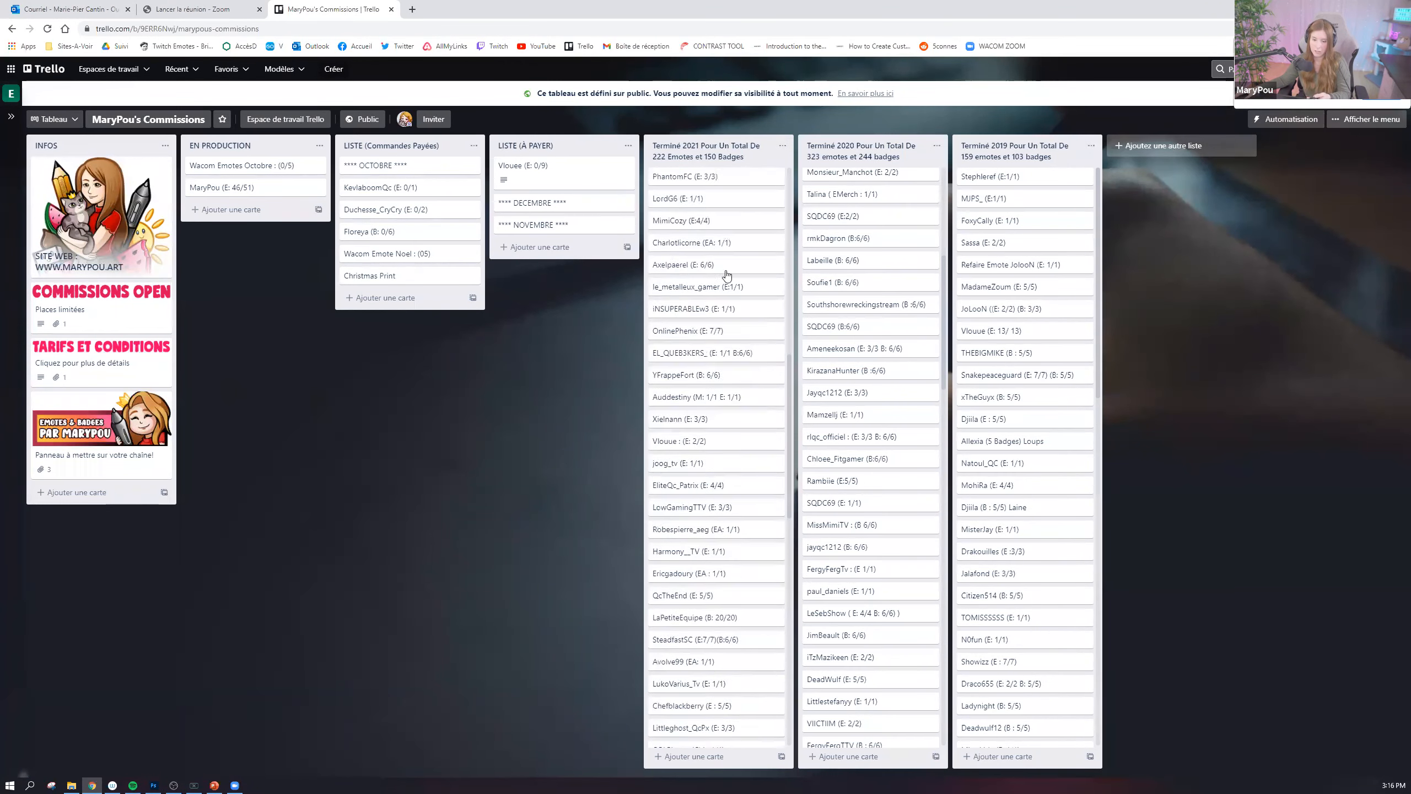
scroll(977, 296, down, 15)
scroll(882, 331, down, 15)
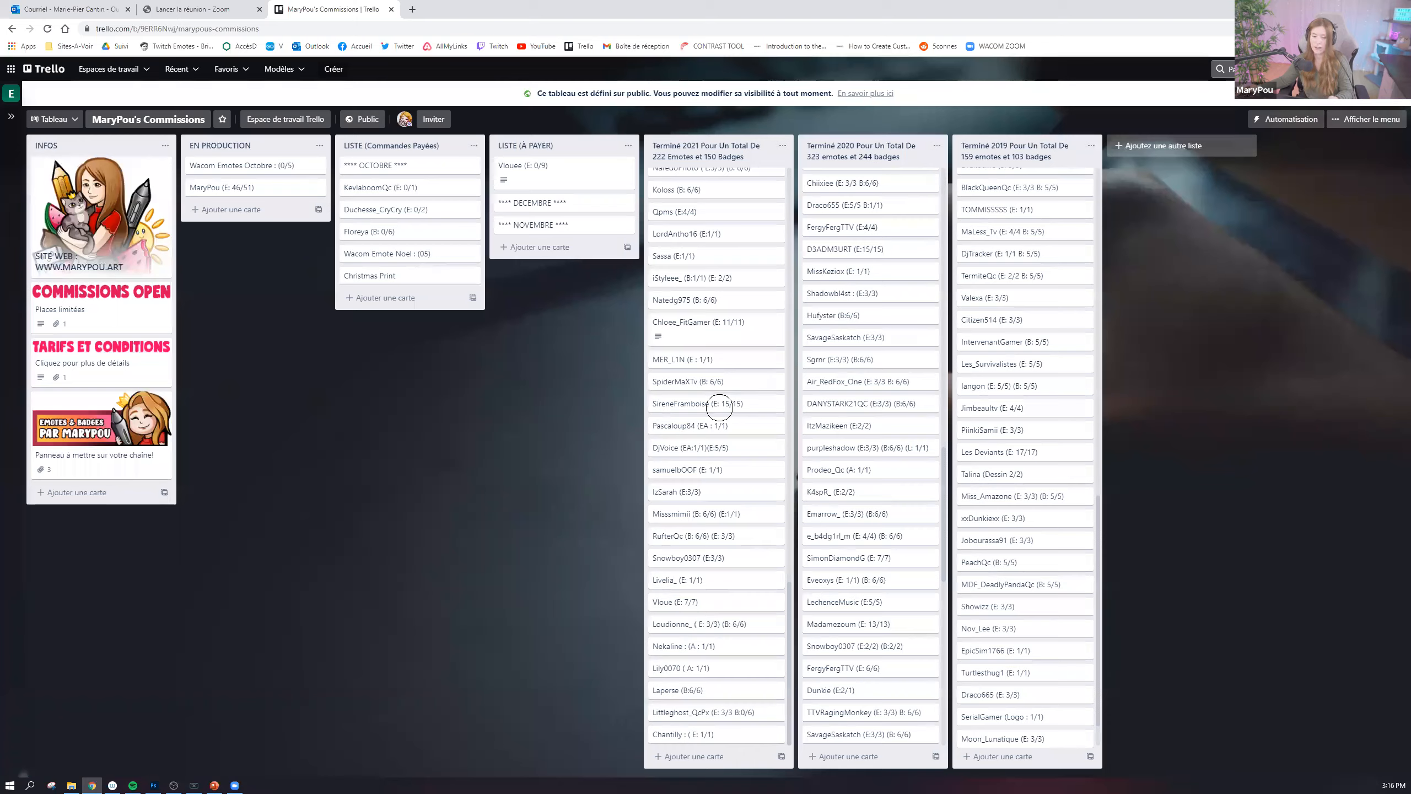
Return to Photoshop, ink the cape's upper edge out from the right cheek and thin the line at the left ear's inner base.
key(alt+Tab)
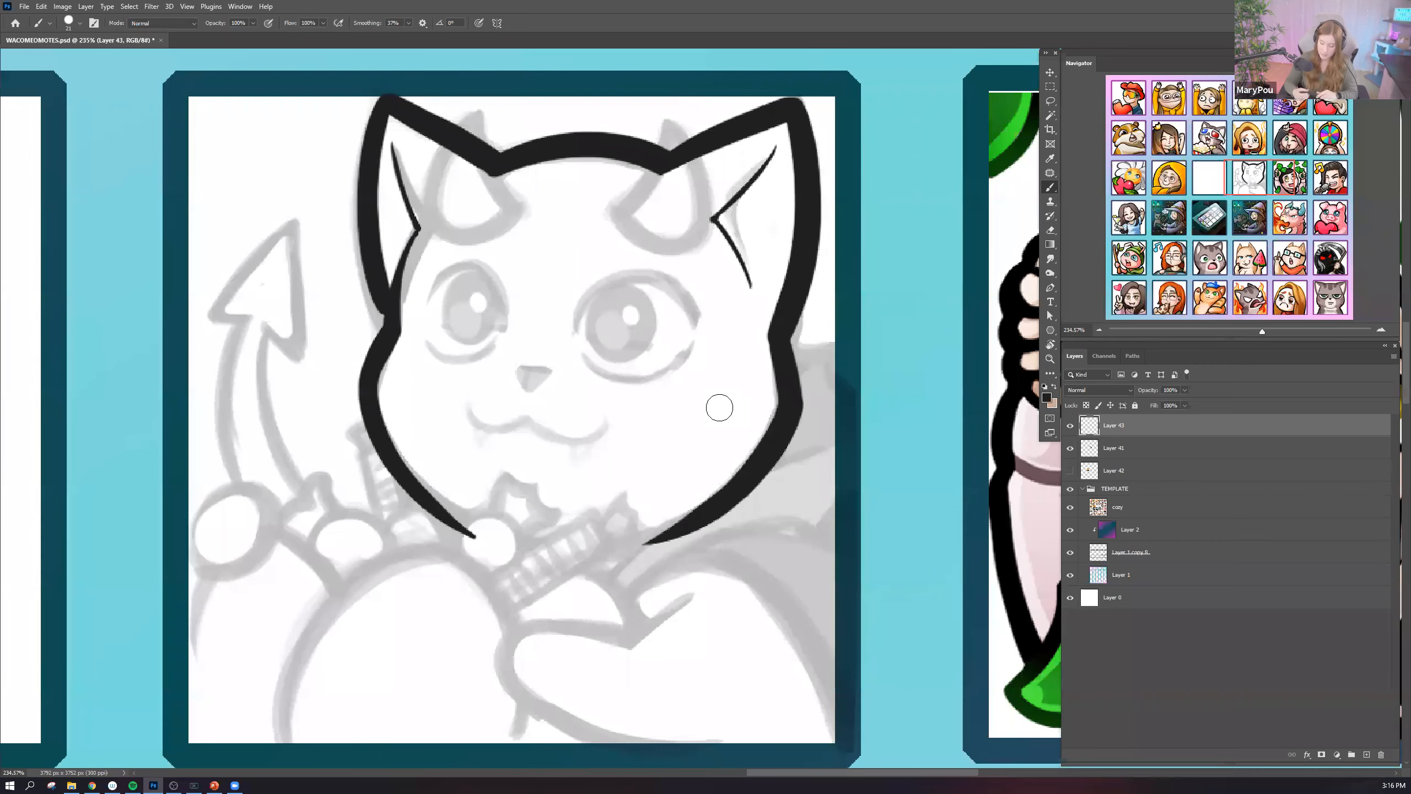
mouse_move(790, 351)
mouse_down()
mouse_move(853, 335)
mouse_move(835, 349)
mouse_move(875, 370)
mouse_up()
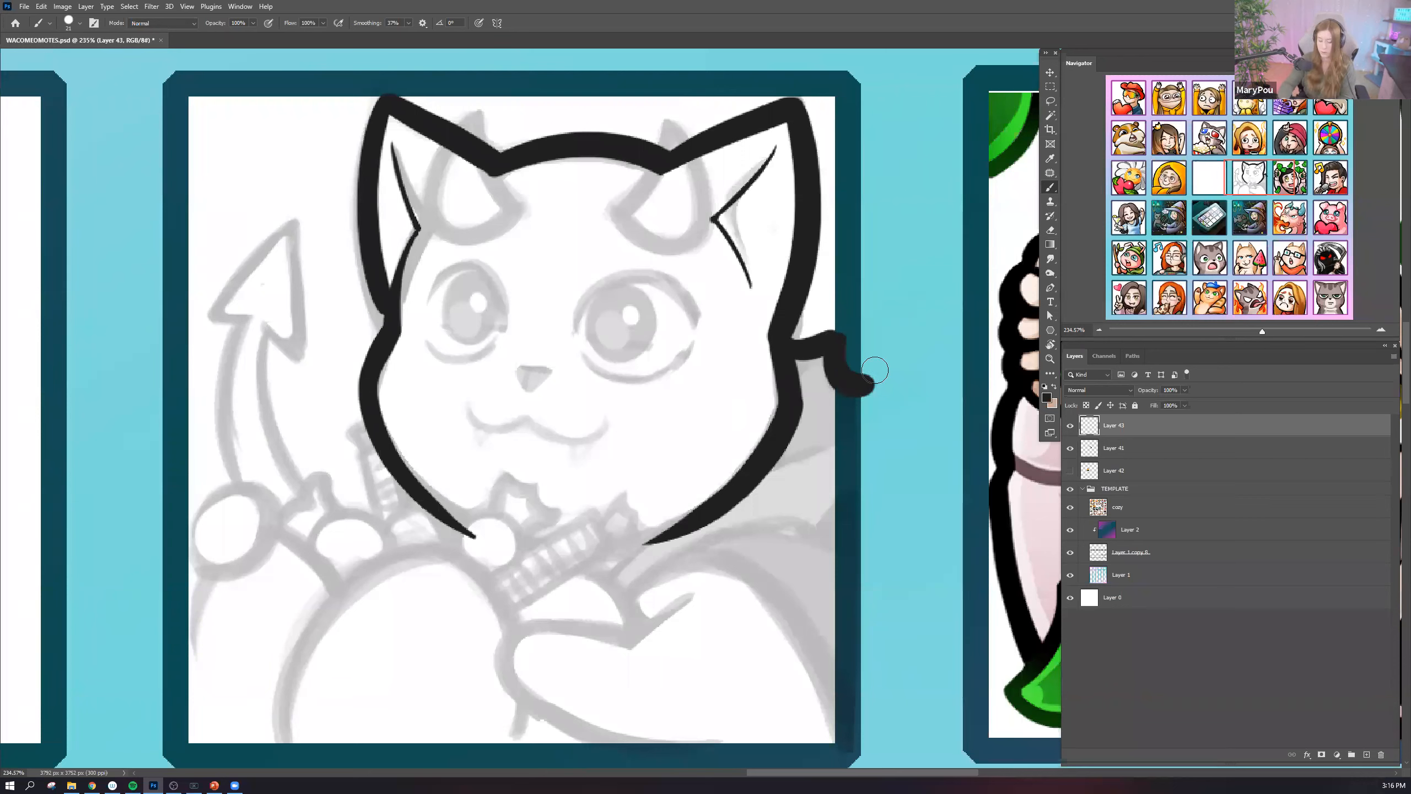
drag(419, 229, 389, 309)
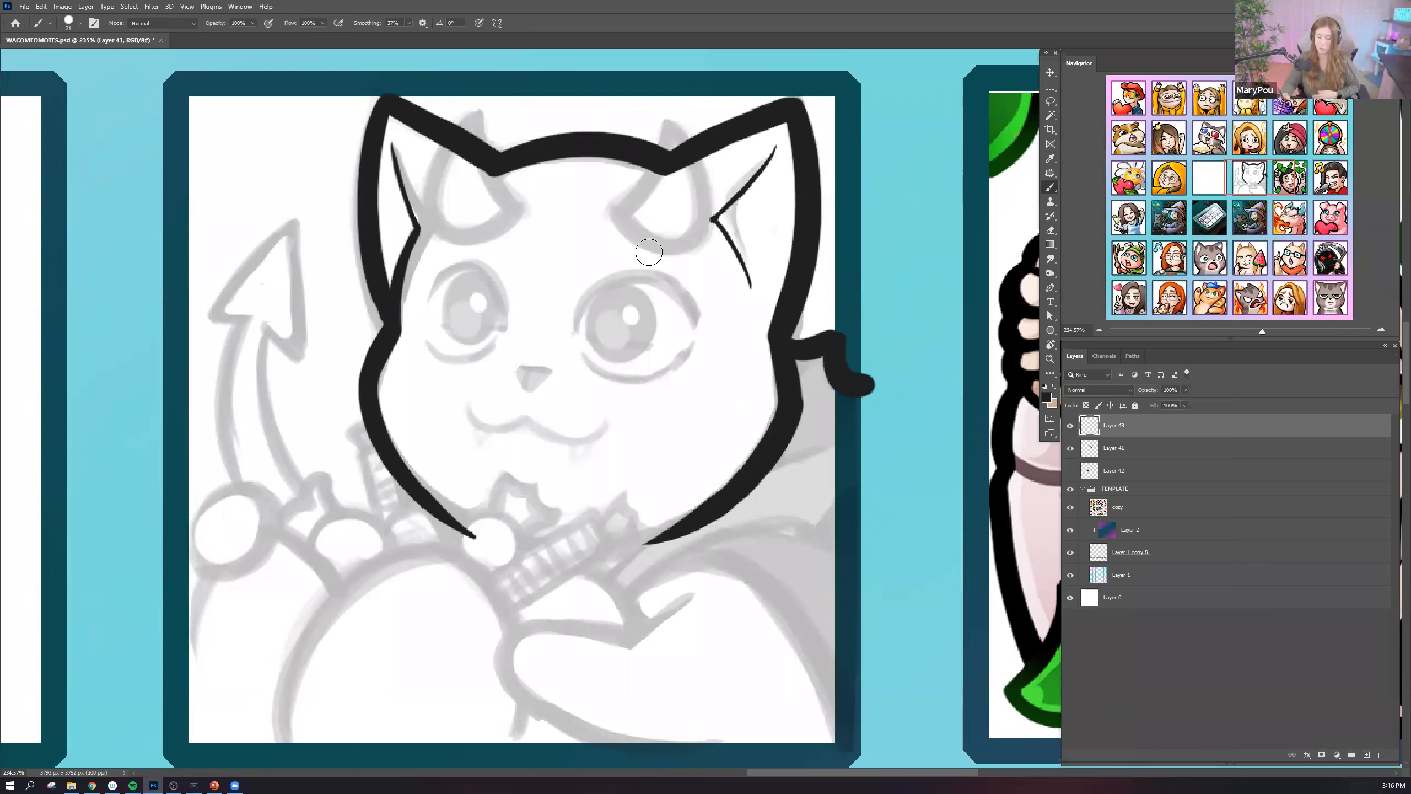
Ink the outline of the left horn over the crown line, following the sketch.
mouse_move(496, 116)
mouse_down()
mouse_move(455, 176)
mouse_move(461, 227)
mouse_up()
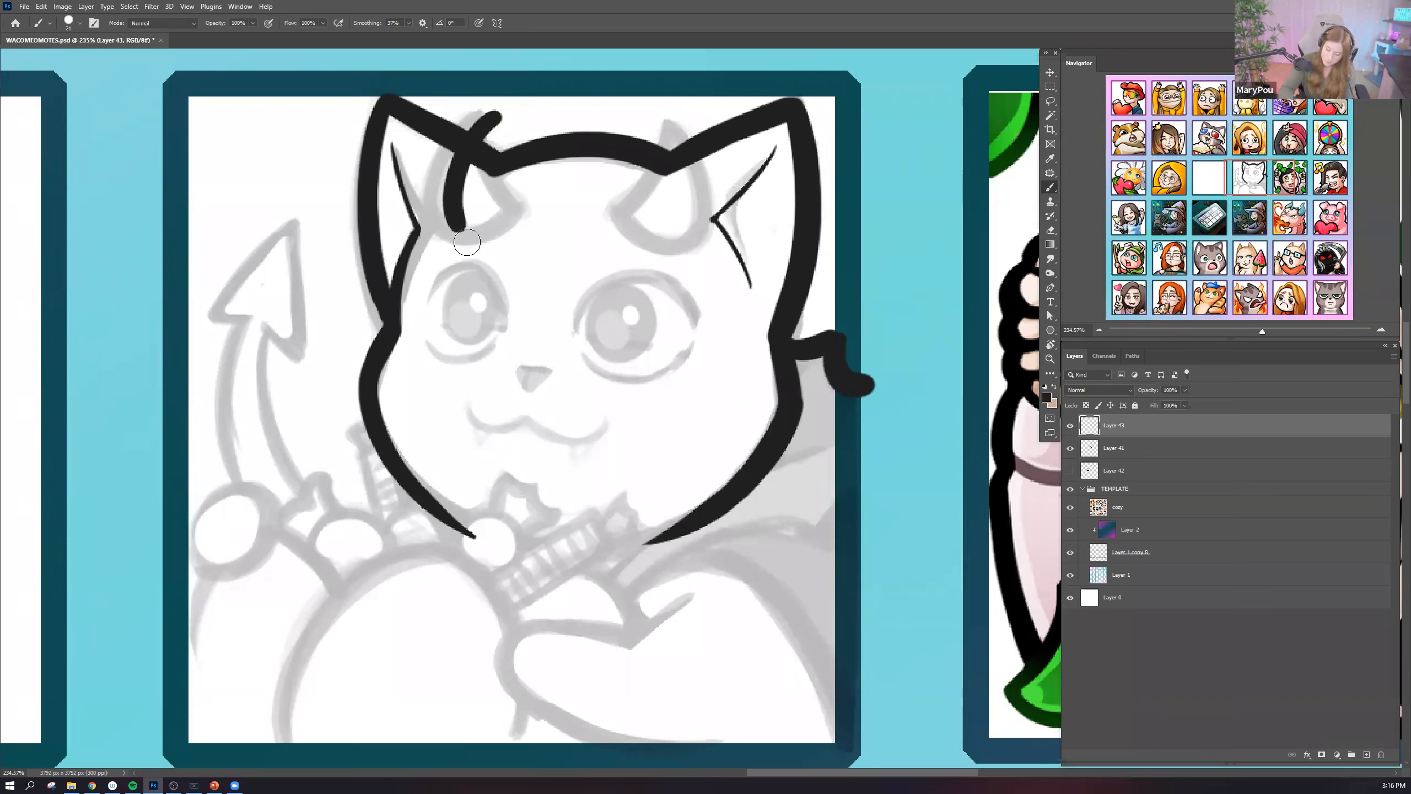
key(ctrl+z)
mouse_move(483, 116)
mouse_down()
mouse_move(449, 152)
mouse_move(455, 244)
mouse_move(495, 121)
mouse_move(484, 115)
mouse_move(497, 175)
mouse_move(517, 200)
mouse_up()
mouse_move(457, 233)
mouse_down()
mouse_move(512, 230)
mouse_move(535, 198)
mouse_move(510, 225)
mouse_move(523, 198)
mouse_up()
key(ctrl+z)
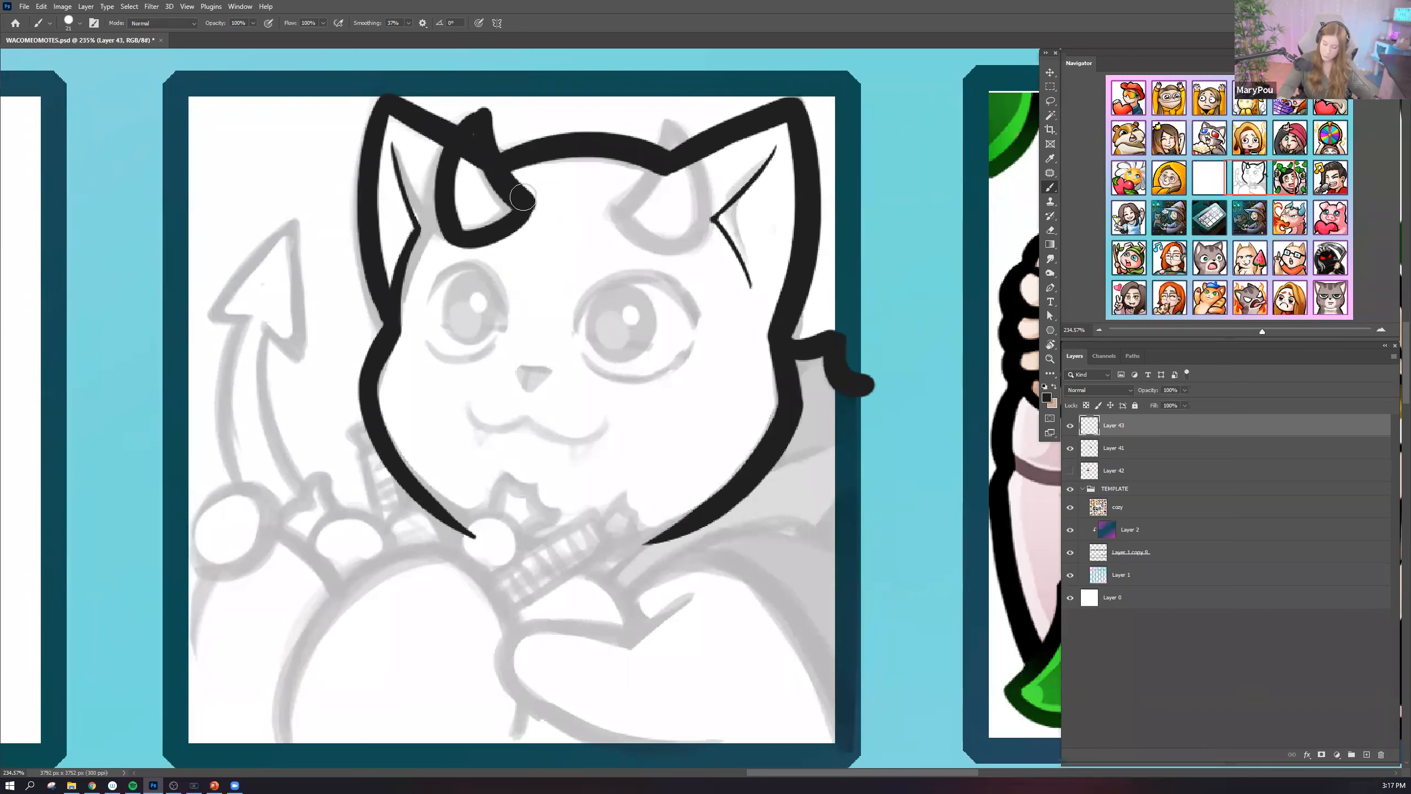
Clear the crown line out of the left horn's interior and refine the horn's tip and lower corner.
mouse_move(480, 130)
mouse_down()
mouse_move(460, 174)
mouse_move(467, 223)
mouse_up()
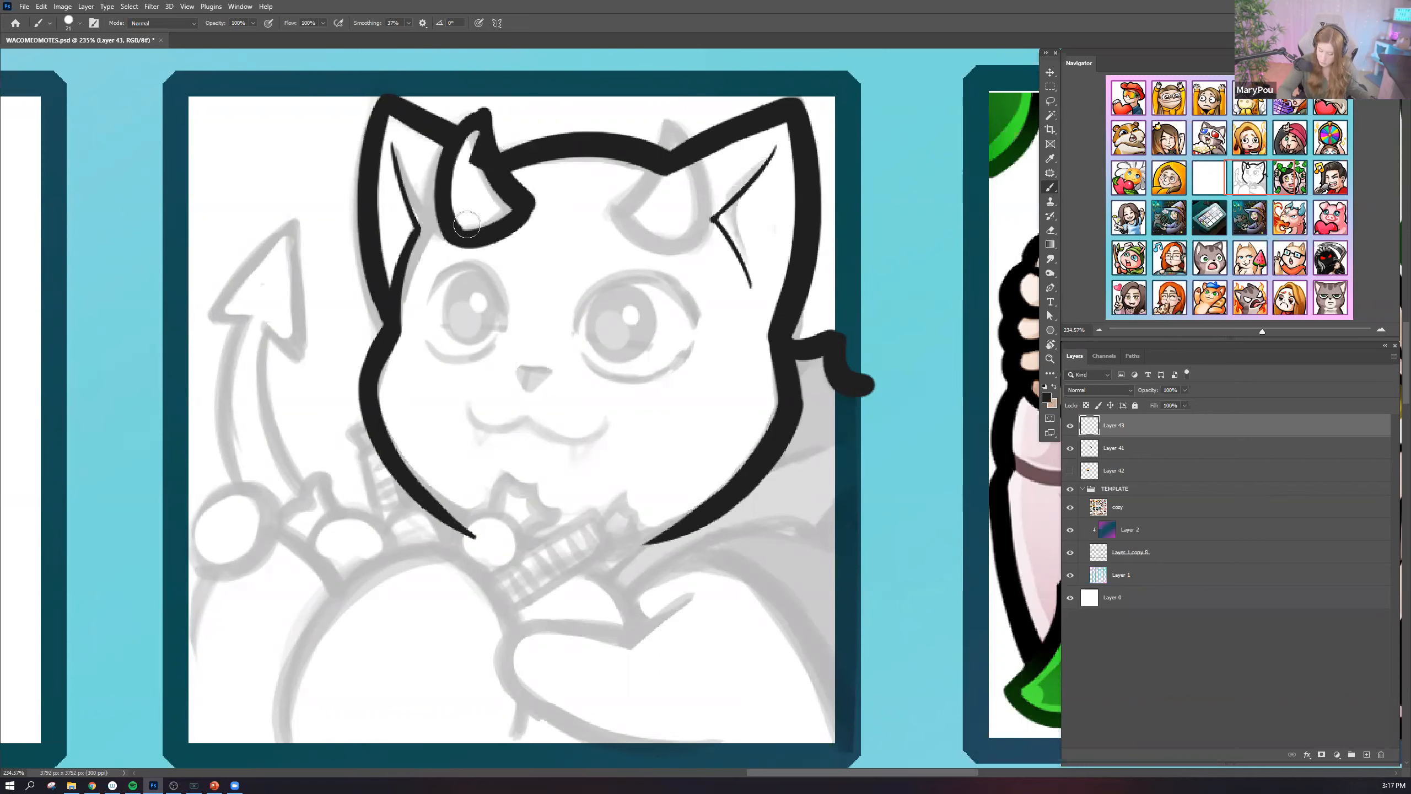
mouse_move(475, 139)
mouse_down()
mouse_move(492, 194)
mouse_move(470, 162)
mouse_move(503, 207)
mouse_up()
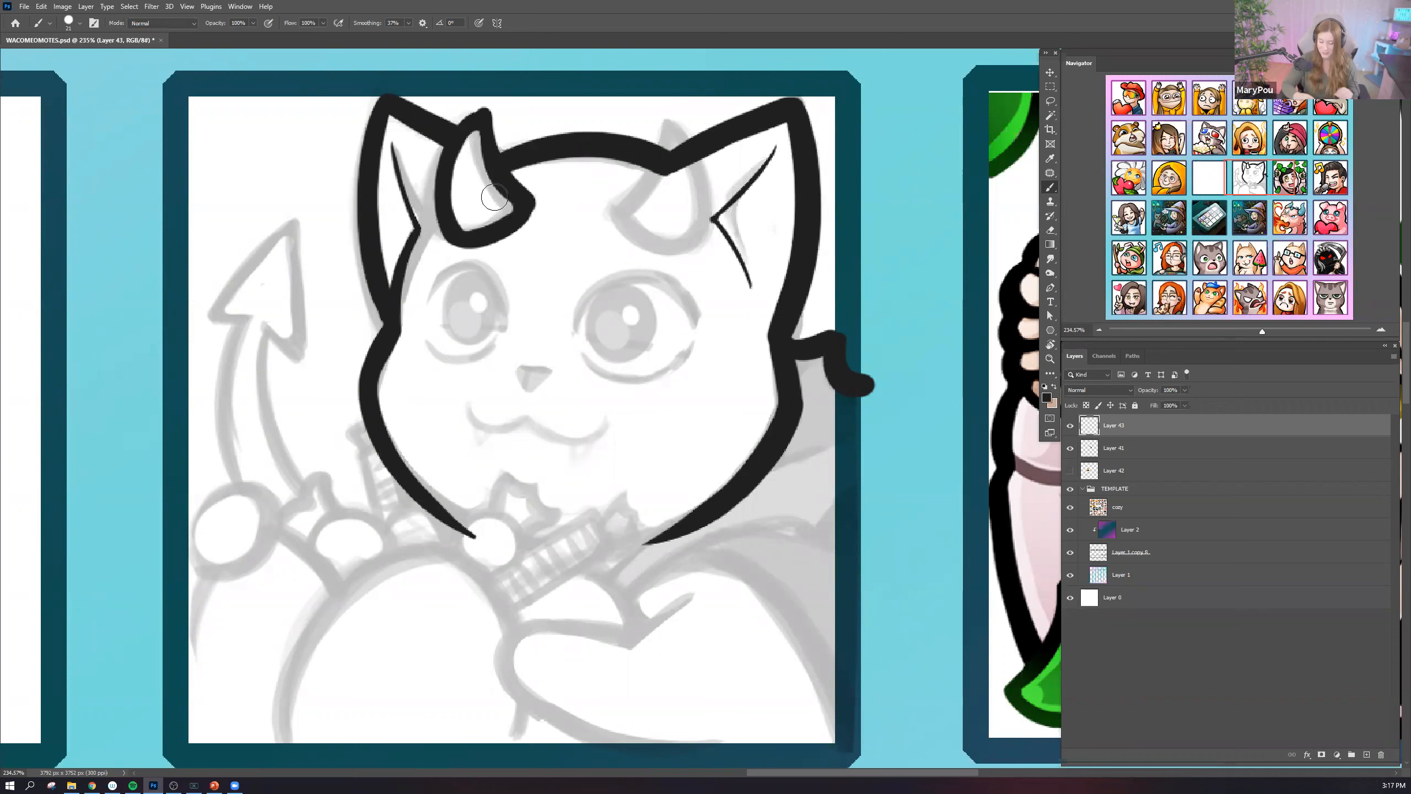
mouse_move(478, 118)
mouse_down()
mouse_move(456, 139)
mouse_move(485, 133)
mouse_up()
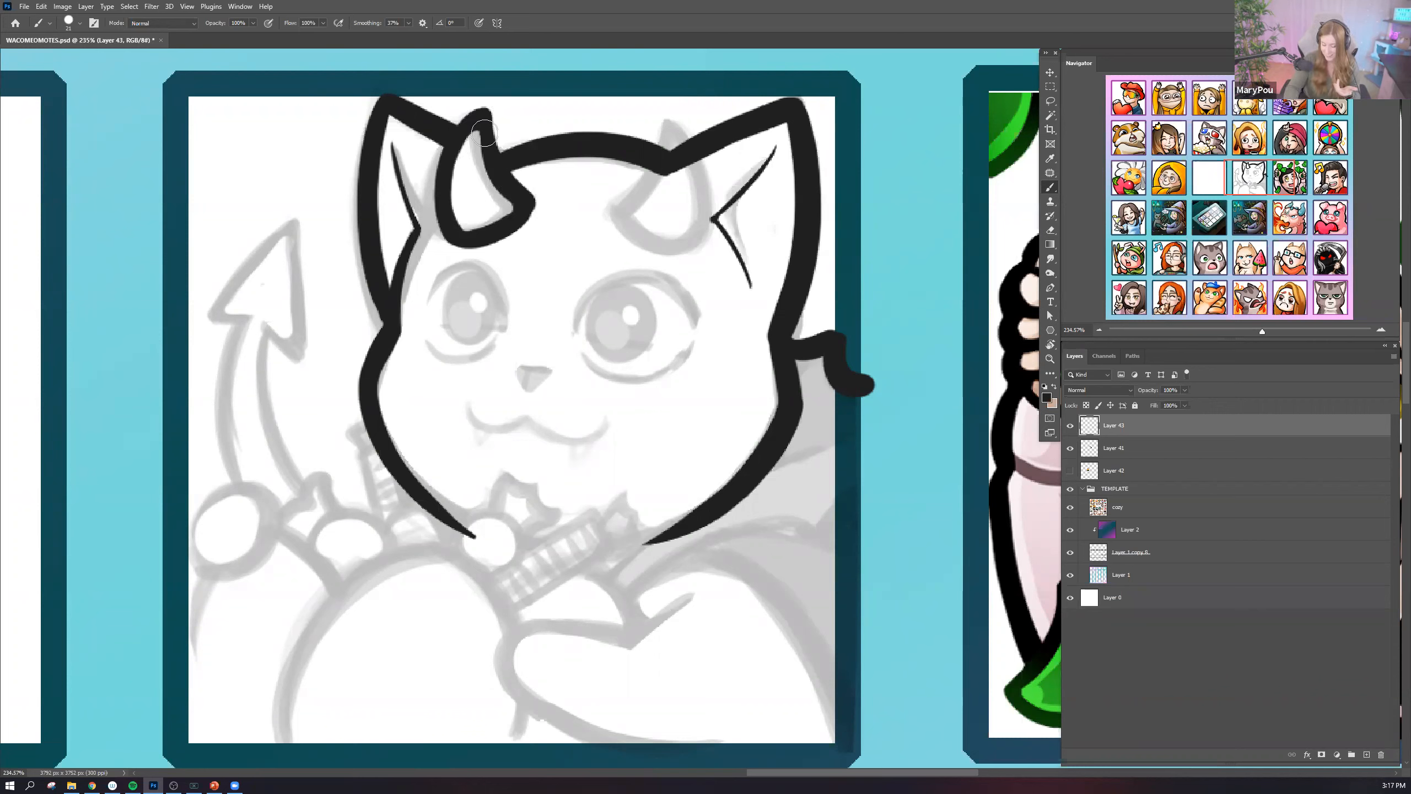
drag(518, 206, 492, 236)
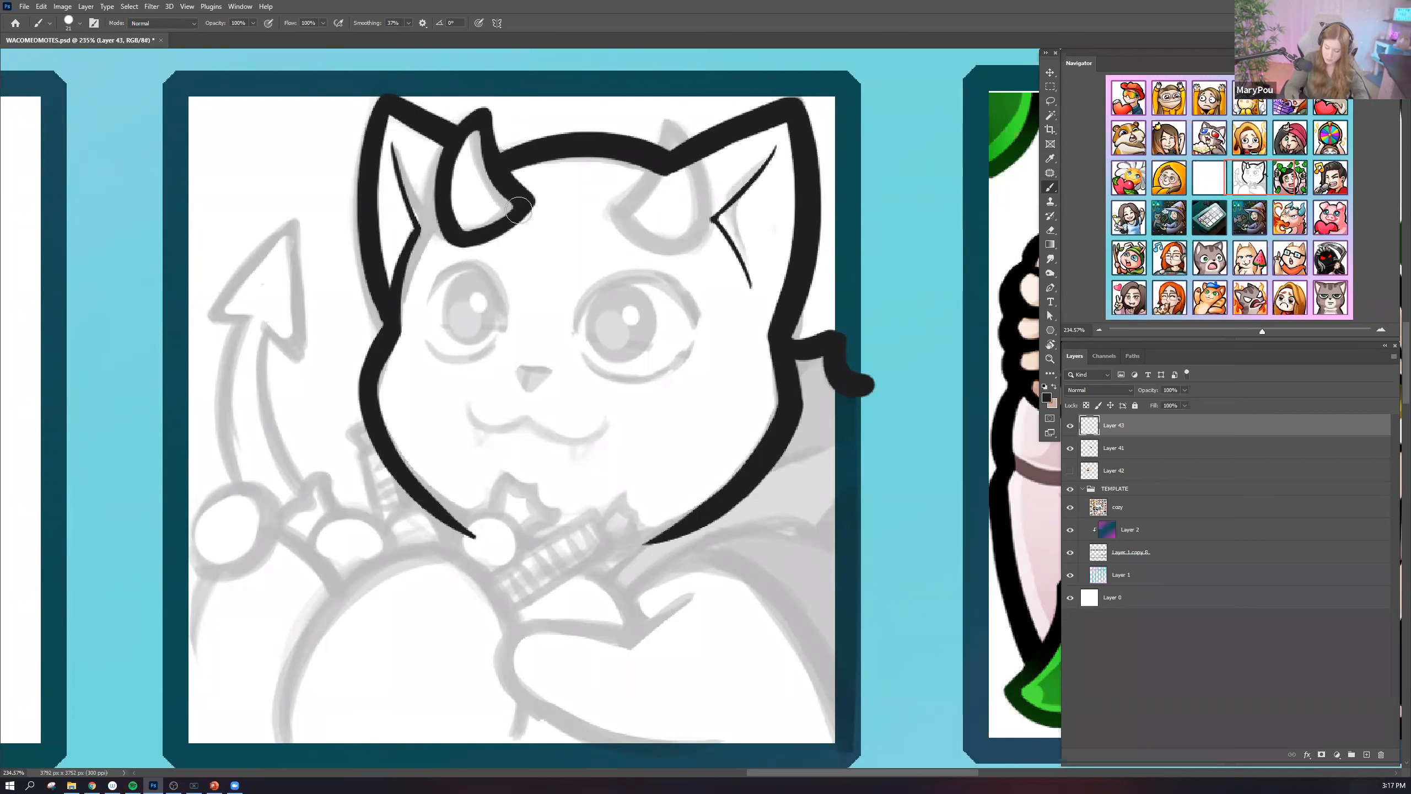
Ink the right horn's outline over the sketch and clean up its tip, lower corner and bottom edge.
mouse_move(609, 210)
mouse_down()
mouse_move(667, 145)
mouse_move(667, 118)
mouse_move(688, 253)
mouse_move(649, 247)
mouse_move(694, 244)
mouse_up()
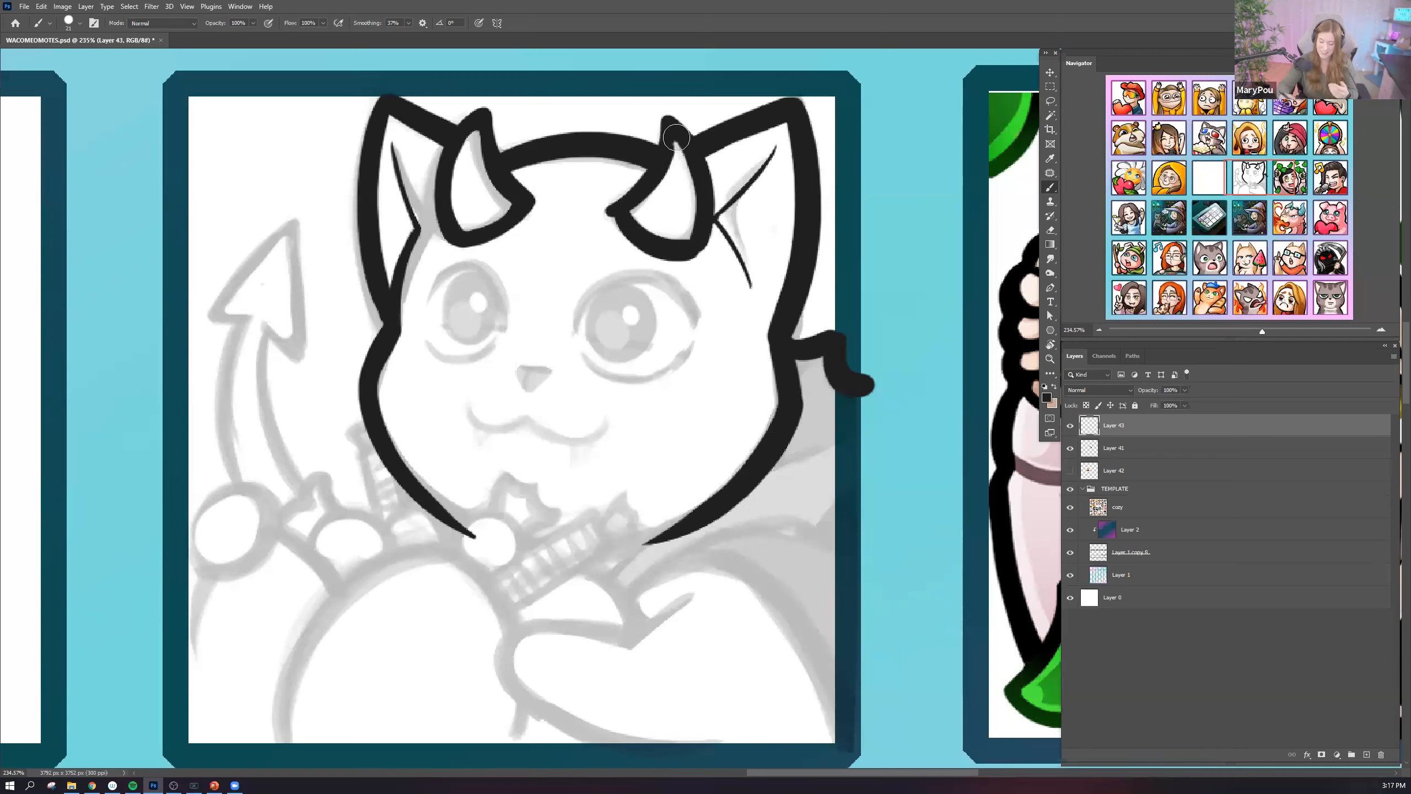
drag(611, 191, 638, 275)
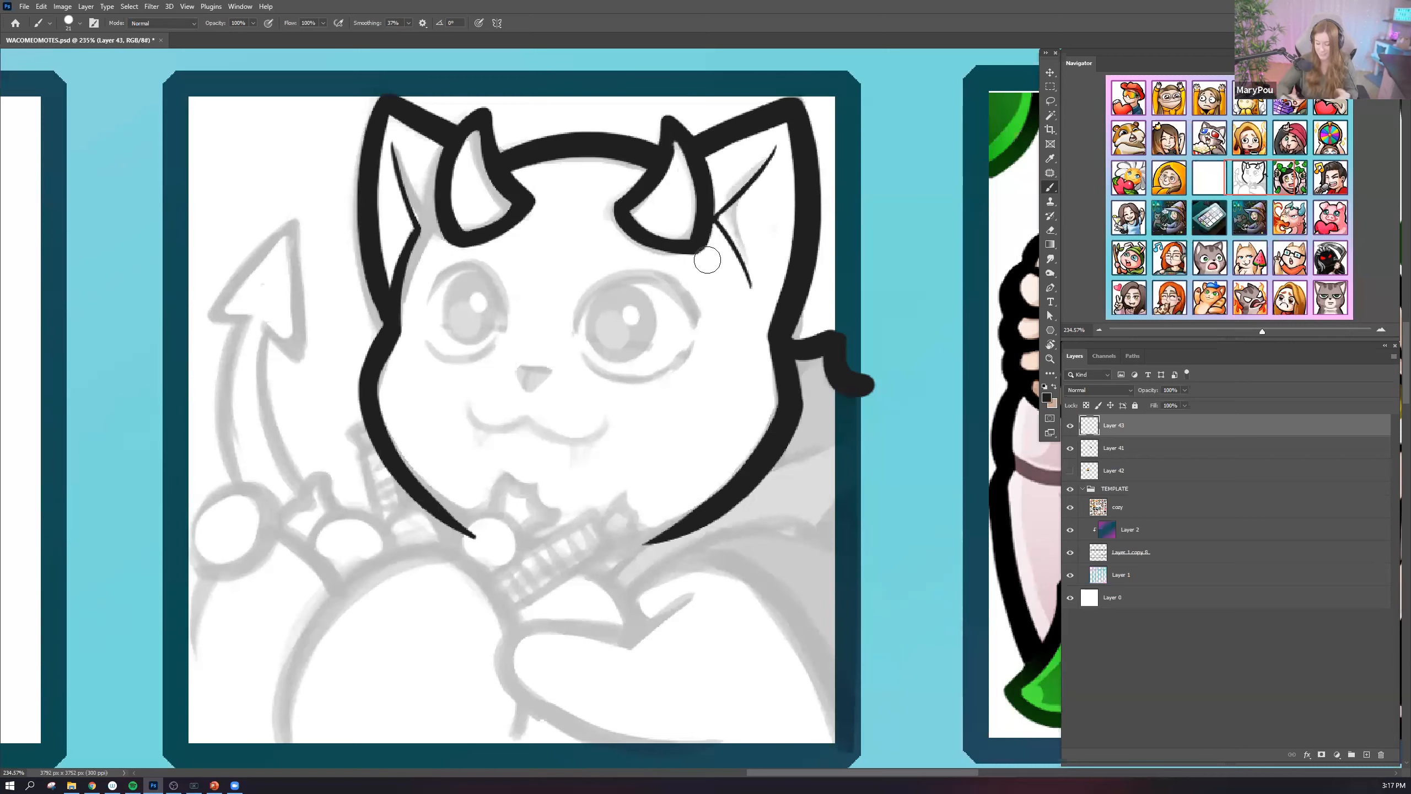
drag(648, 246, 713, 241)
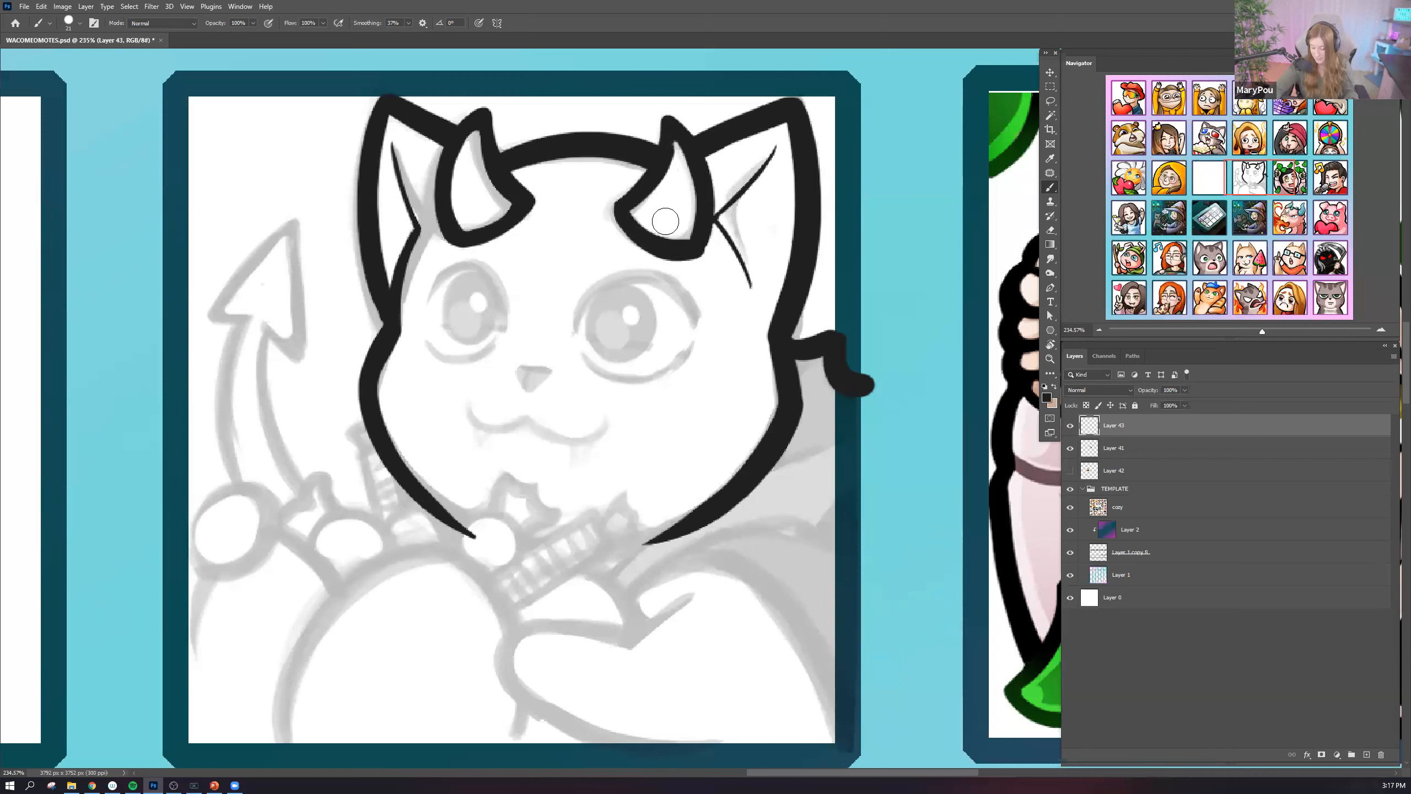
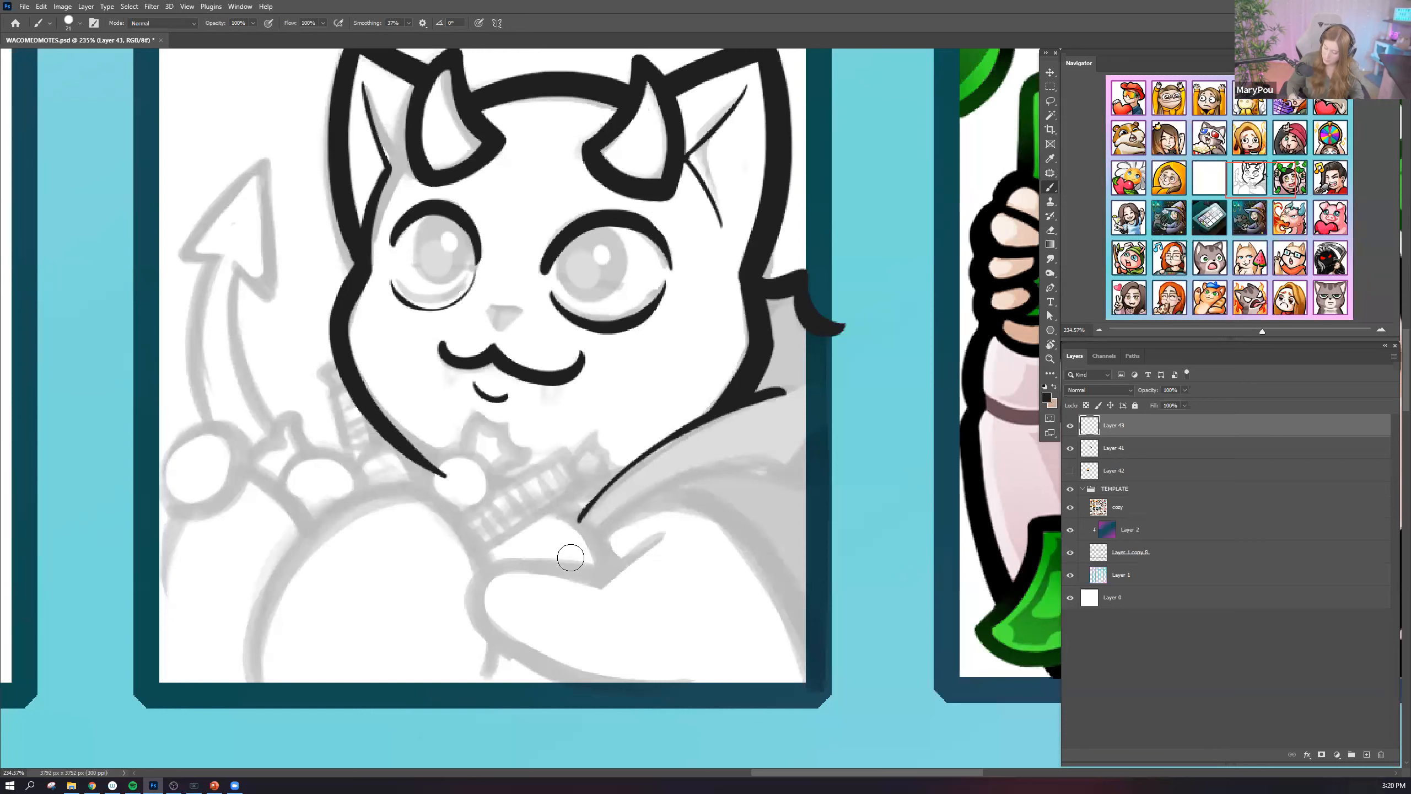
Change the brush to Hard Round and ink the cape's lower fold from the collar out past the frame's right edge.
mouse_move(597, 543)
mouse_down()
mouse_move(683, 489)
mouse_move(778, 481)
mouse_up()
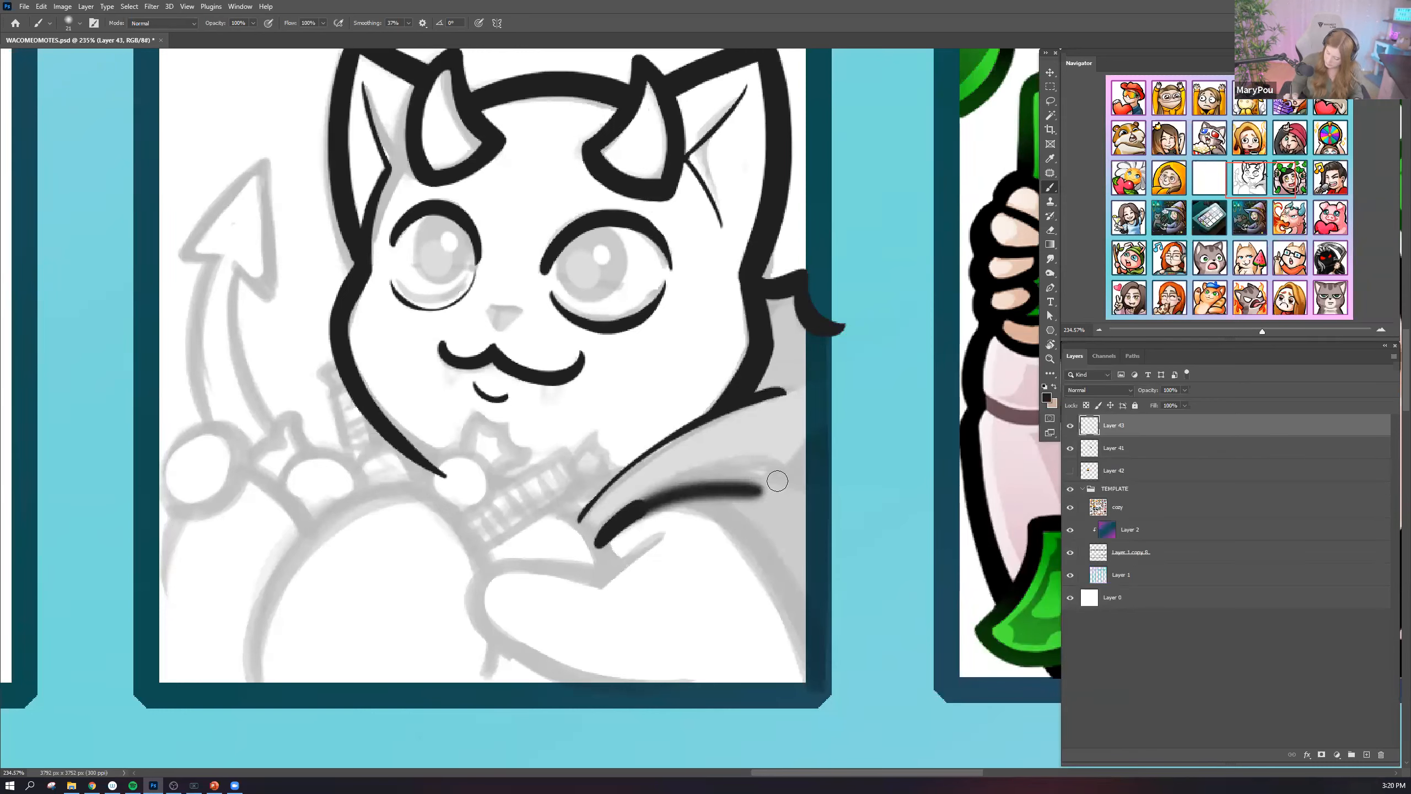
click(69, 22)
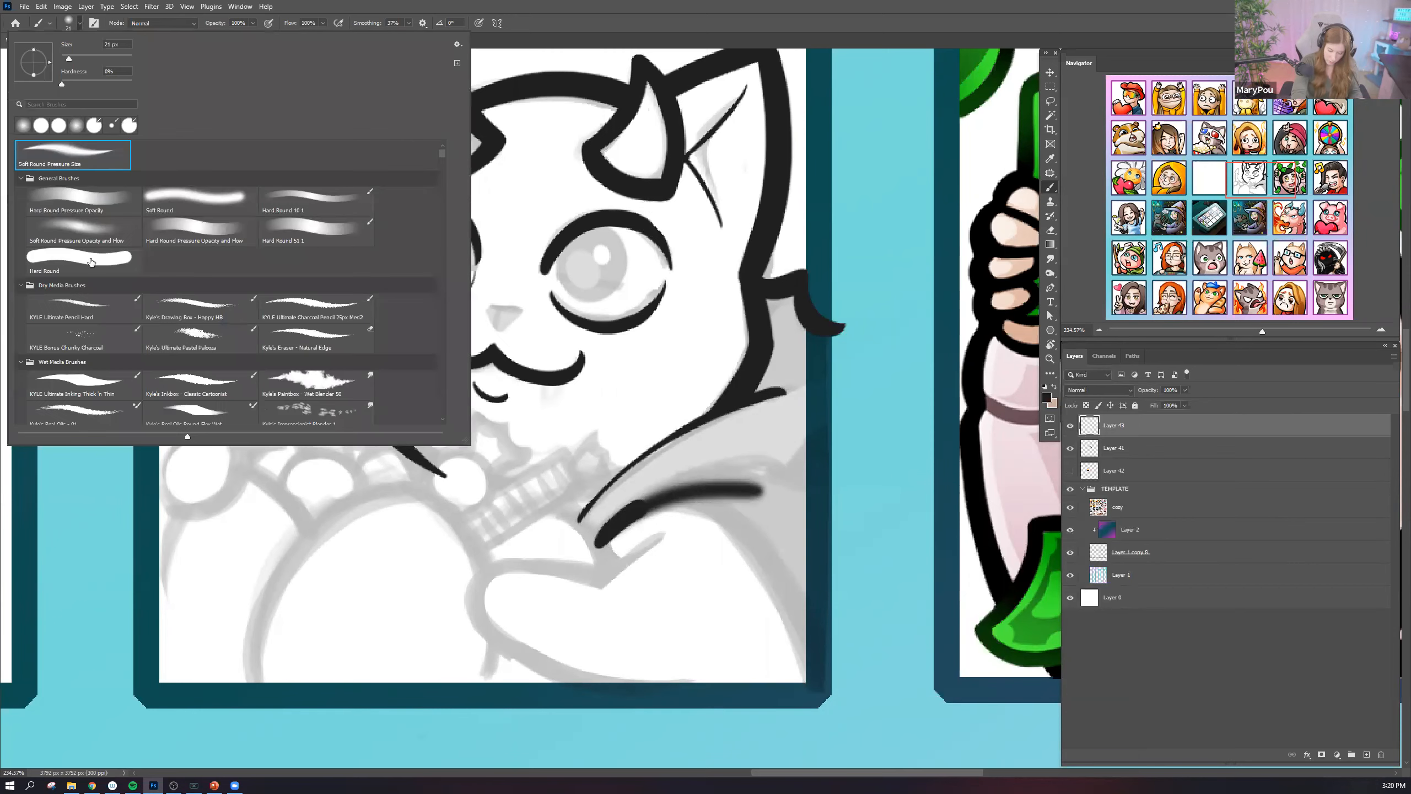
click(69, 58)
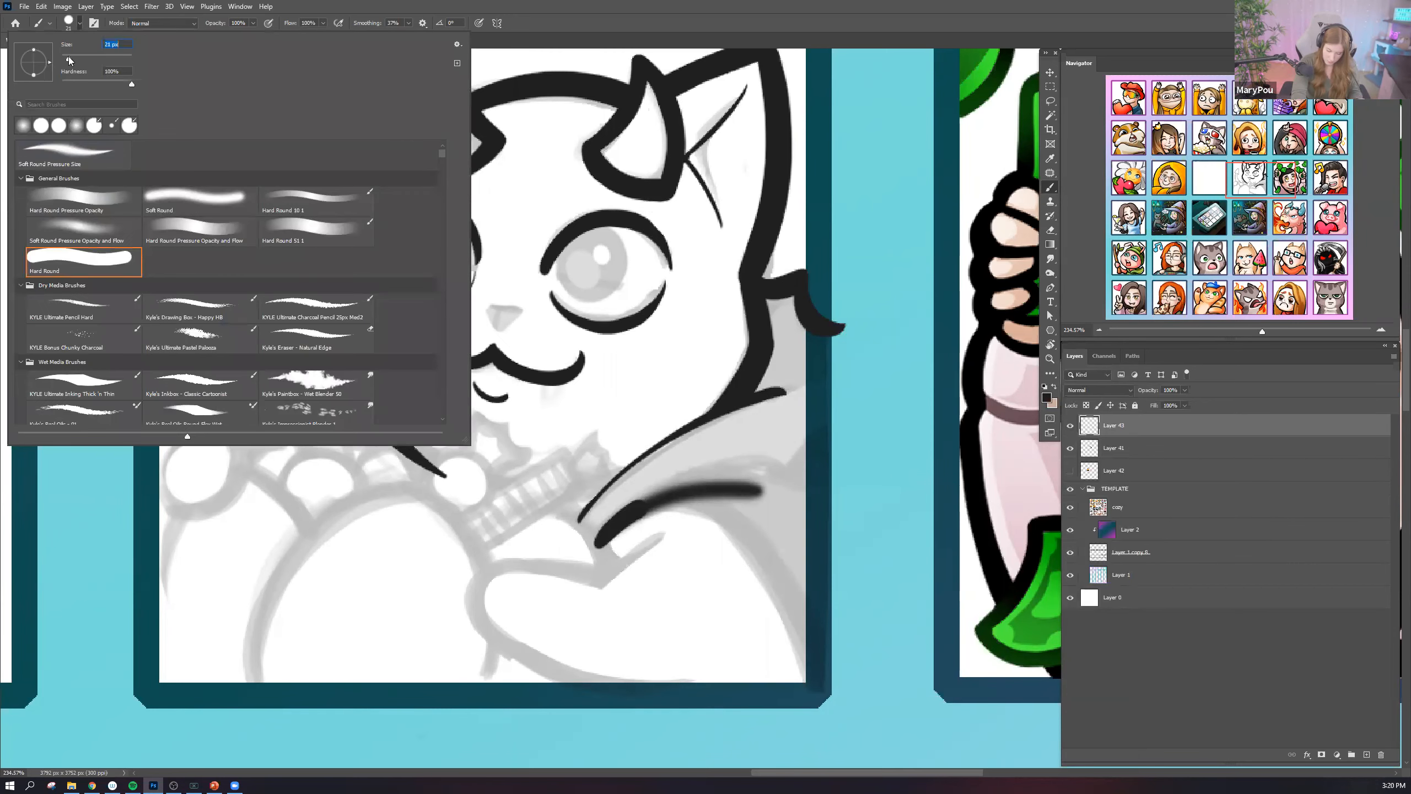
mouse_move(753, 492)
mouse_down()
mouse_move(616, 532)
mouse_move(644, 506)
mouse_move(759, 466)
mouse_move(817, 494)
mouse_up()
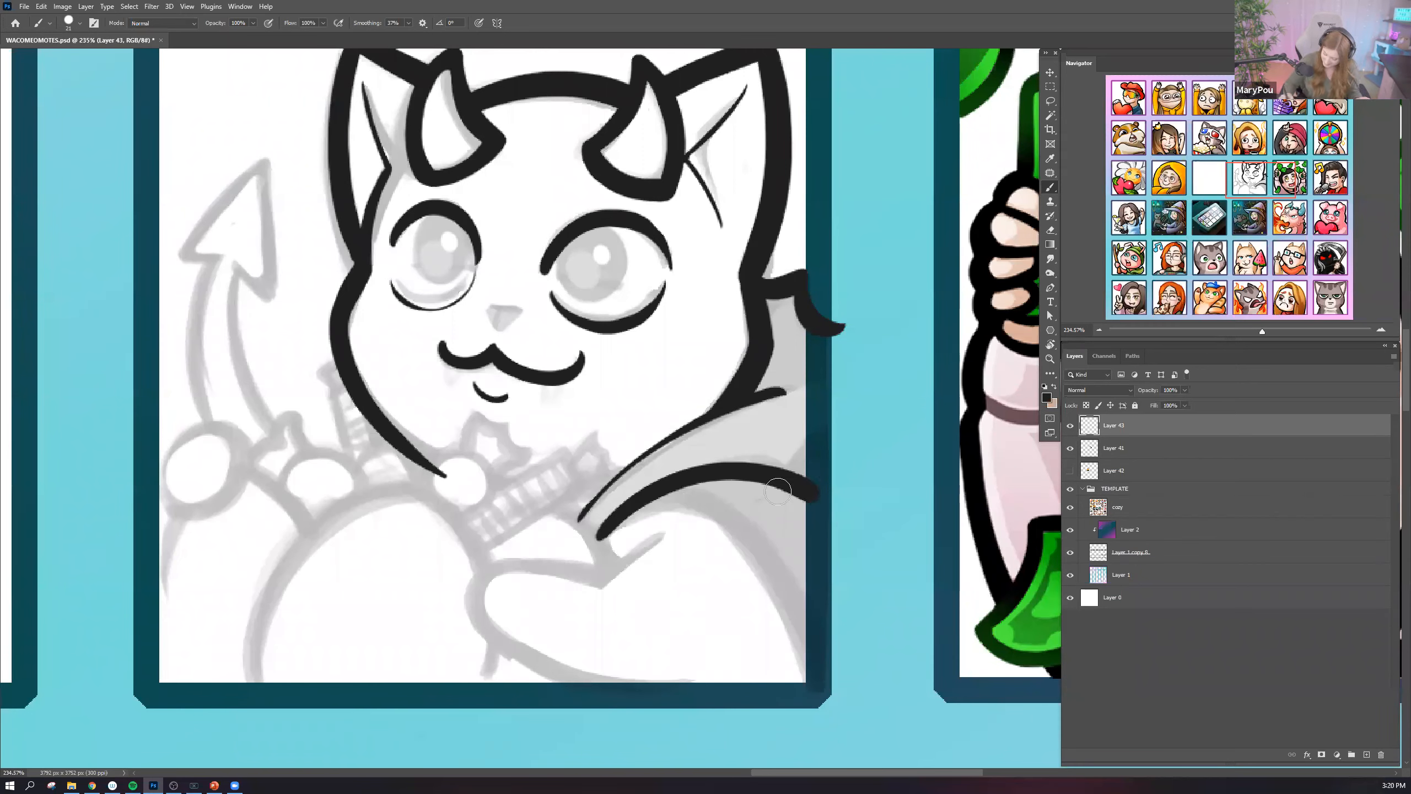
Ink the right arm's outer curve down to the frame's lower edge and strengthen the cape's collar line under the jaw.
mouse_move(661, 499)
mouse_down()
mouse_move(781, 601)
mouse_move(805, 709)
mouse_up()
drag(784, 648, 805, 702)
mouse_move(577, 522)
mouse_down()
mouse_move(684, 429)
mouse_move(786, 392)
mouse_up()
Ink the arrow-shaped tail tip and both sides of the curved tail below it.
mouse_move(172, 261)
mouse_down()
mouse_move(272, 157)
mouse_move(278, 303)
mouse_up()
drag(173, 260, 280, 309)
mouse_move(220, 262)
mouse_down()
mouse_move(192, 345)
mouse_move(218, 442)
mouse_move(246, 379)
mouse_move(269, 433)
mouse_up()
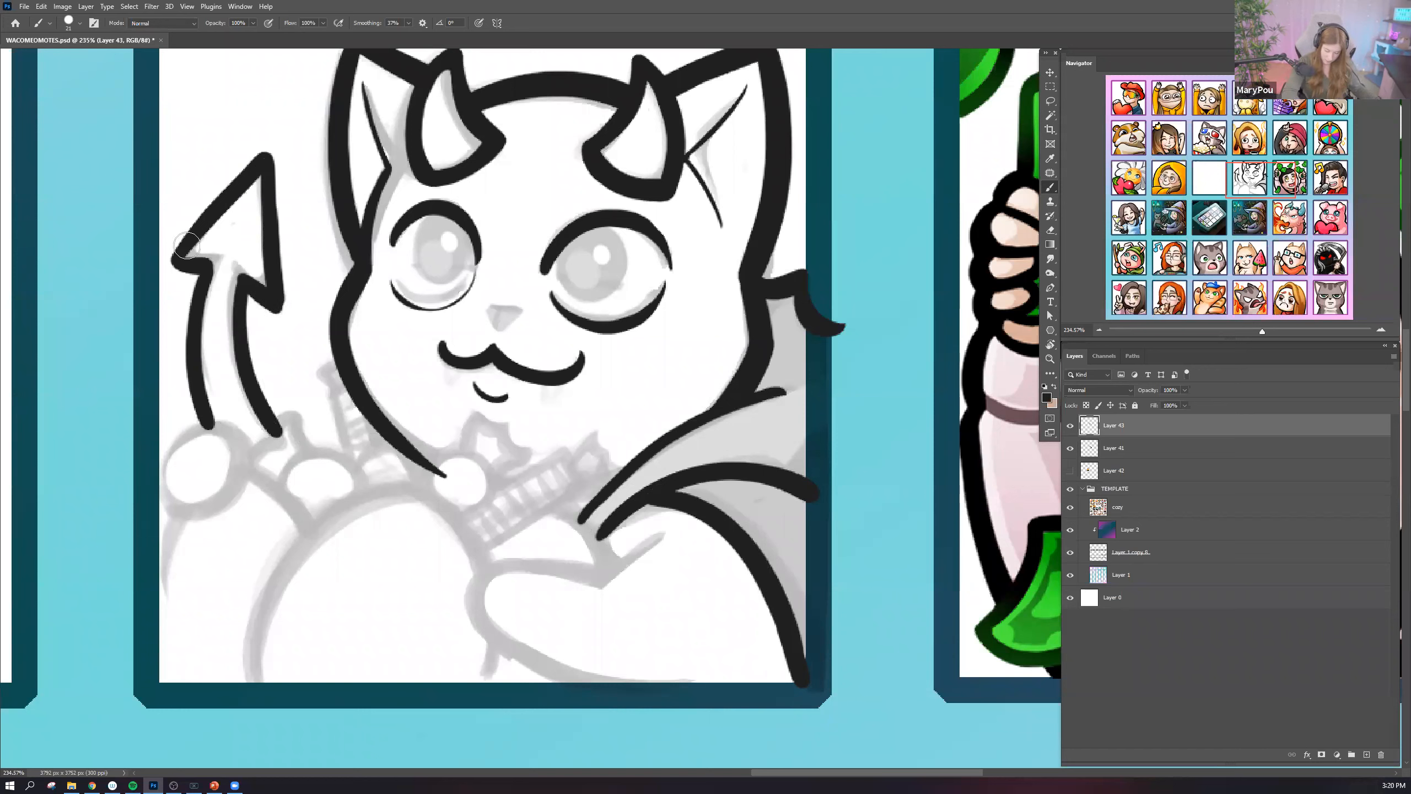
right_click(204, 270)
click(291, 174)
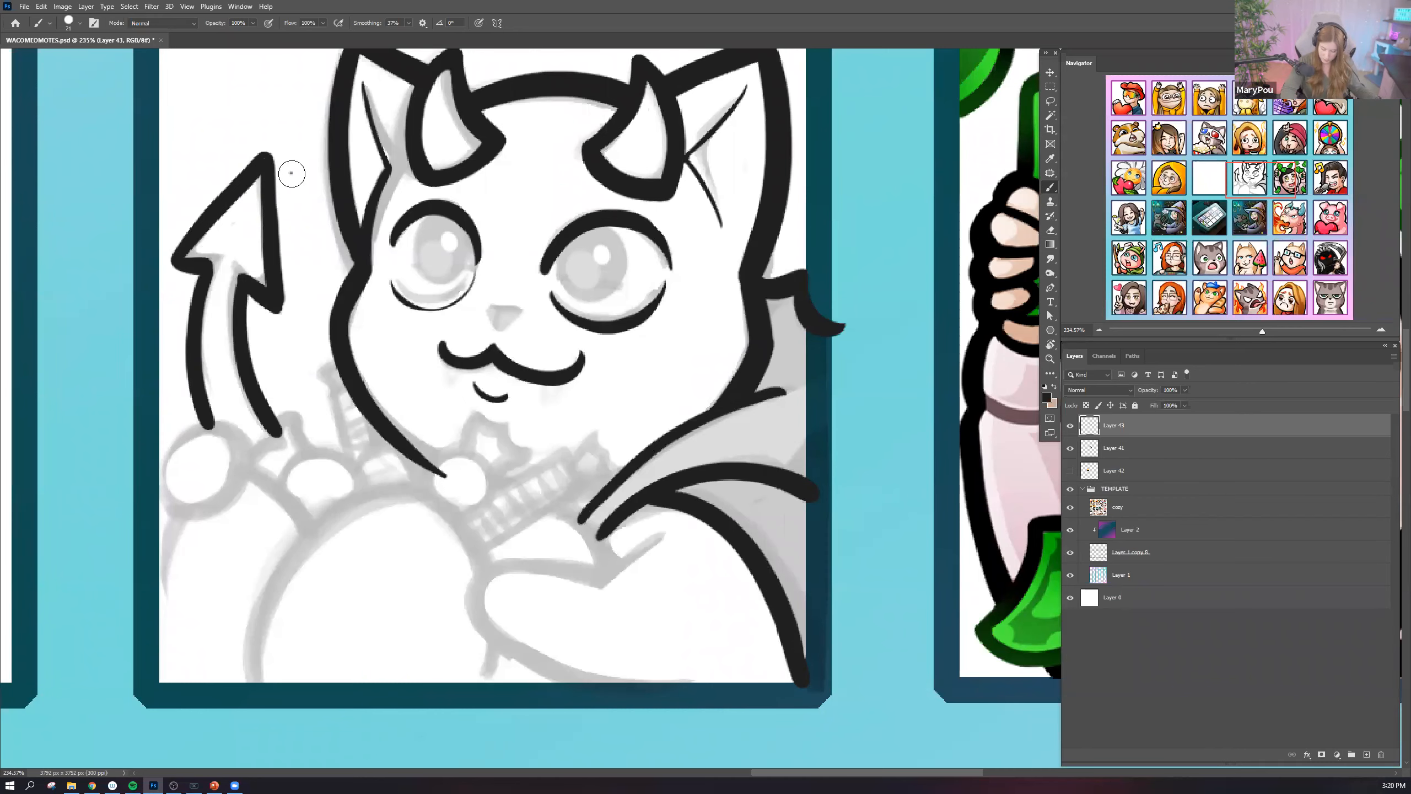
Ink the right paw down past the frame's lower edge and the round shape at the base of the tail.
mouse_move(661, 538)
mouse_down()
mouse_move(591, 592)
mouse_move(494, 579)
mouse_move(564, 675)
mouse_up()
drag(665, 704, 666, 690)
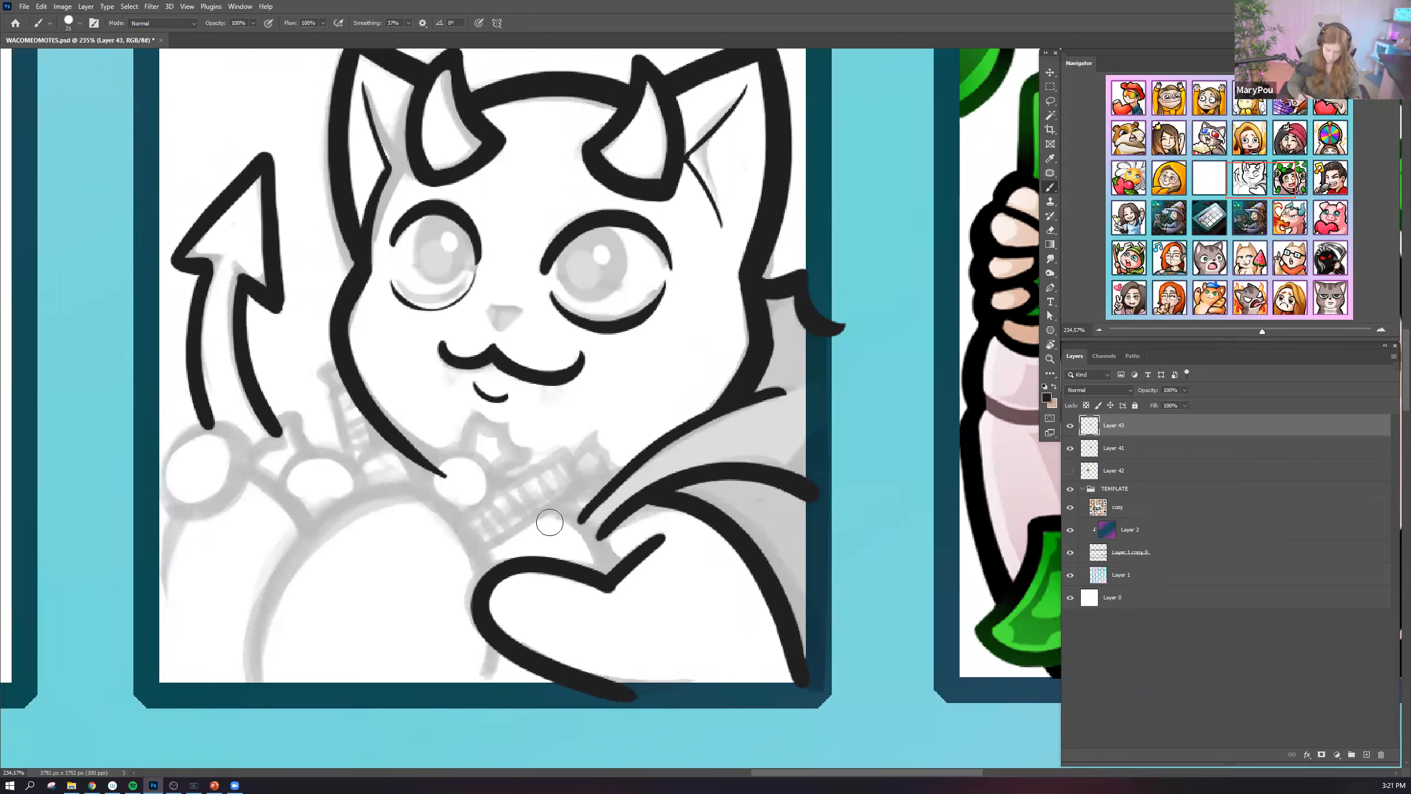
mouse_move(164, 457)
mouse_down()
mouse_move(253, 450)
mouse_move(230, 503)
mouse_up()
mouse_move(166, 467)
mouse_down()
mouse_move(231, 510)
mouse_move(258, 449)
mouse_move(206, 521)
mouse_move(252, 445)
mouse_up()
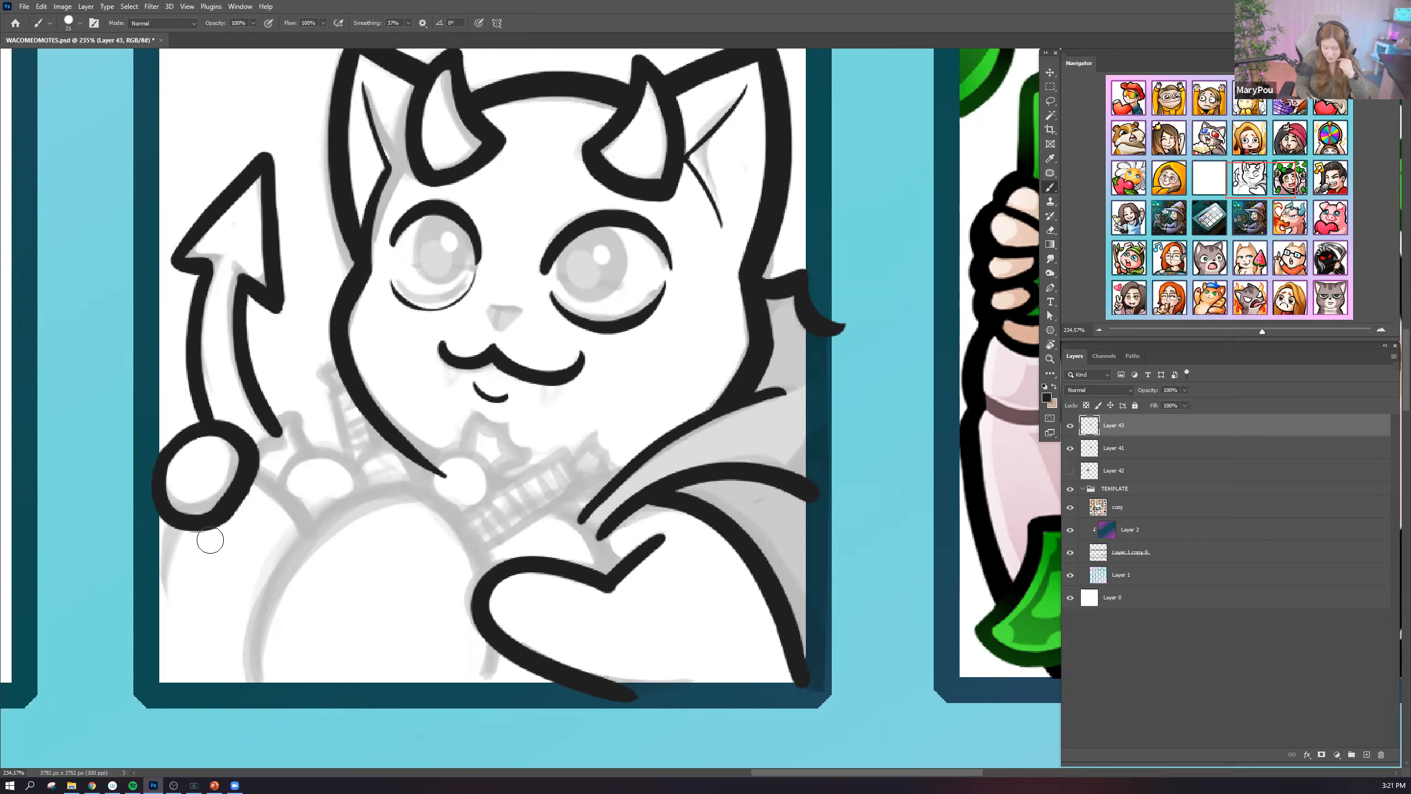
Ink the scalloped contour from the round shape to the right paw, adding a short tapered curve down the left arm.
mouse_move(253, 469)
mouse_down()
mouse_move(315, 535)
mouse_move(327, 517)
mouse_move(435, 483)
mouse_move(419, 489)
mouse_move(480, 560)
mouse_move(561, 507)
mouse_move(547, 514)
mouse_move(600, 552)
mouse_move(608, 582)
mouse_up()
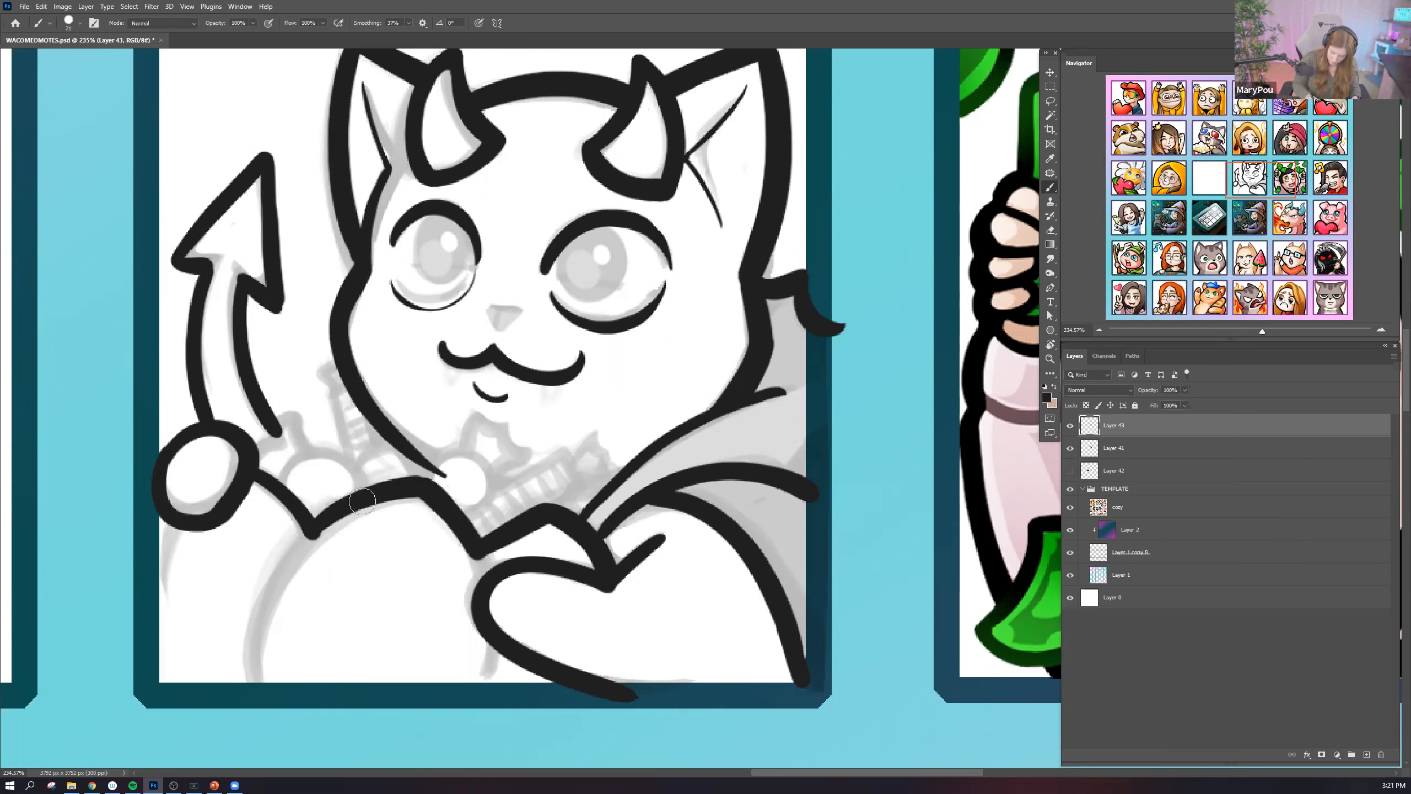
drag(327, 518, 265, 652)
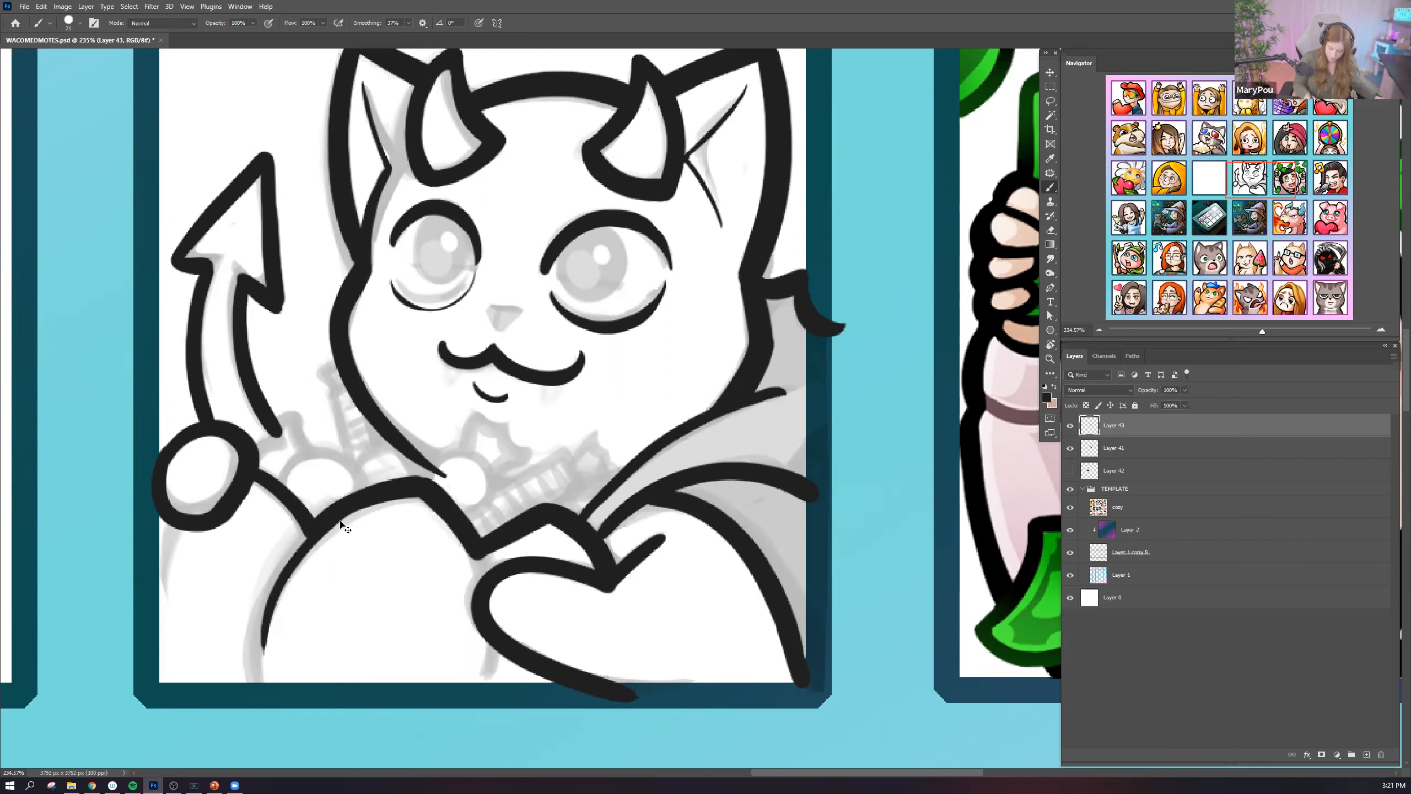
key(ctrl+z)
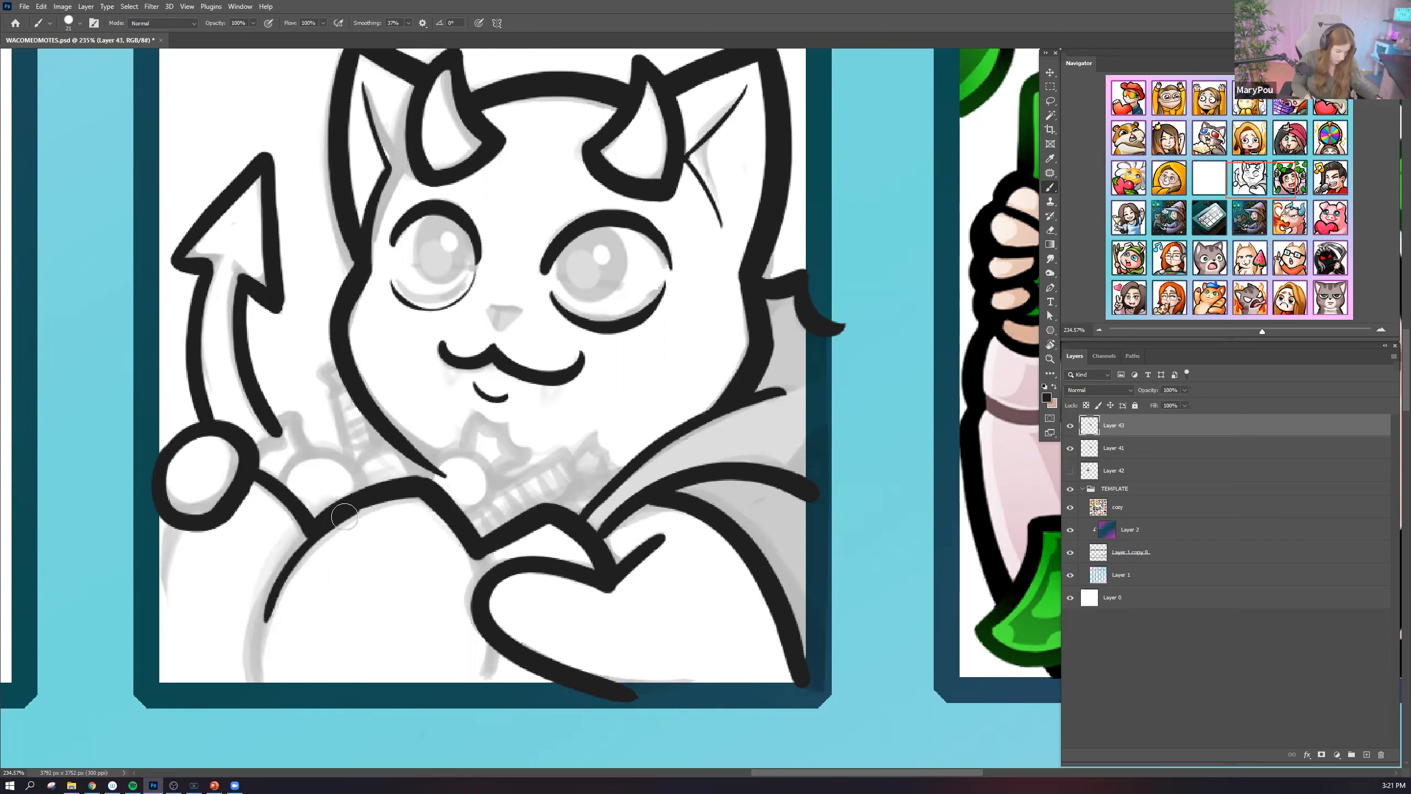
drag(336, 516, 265, 598)
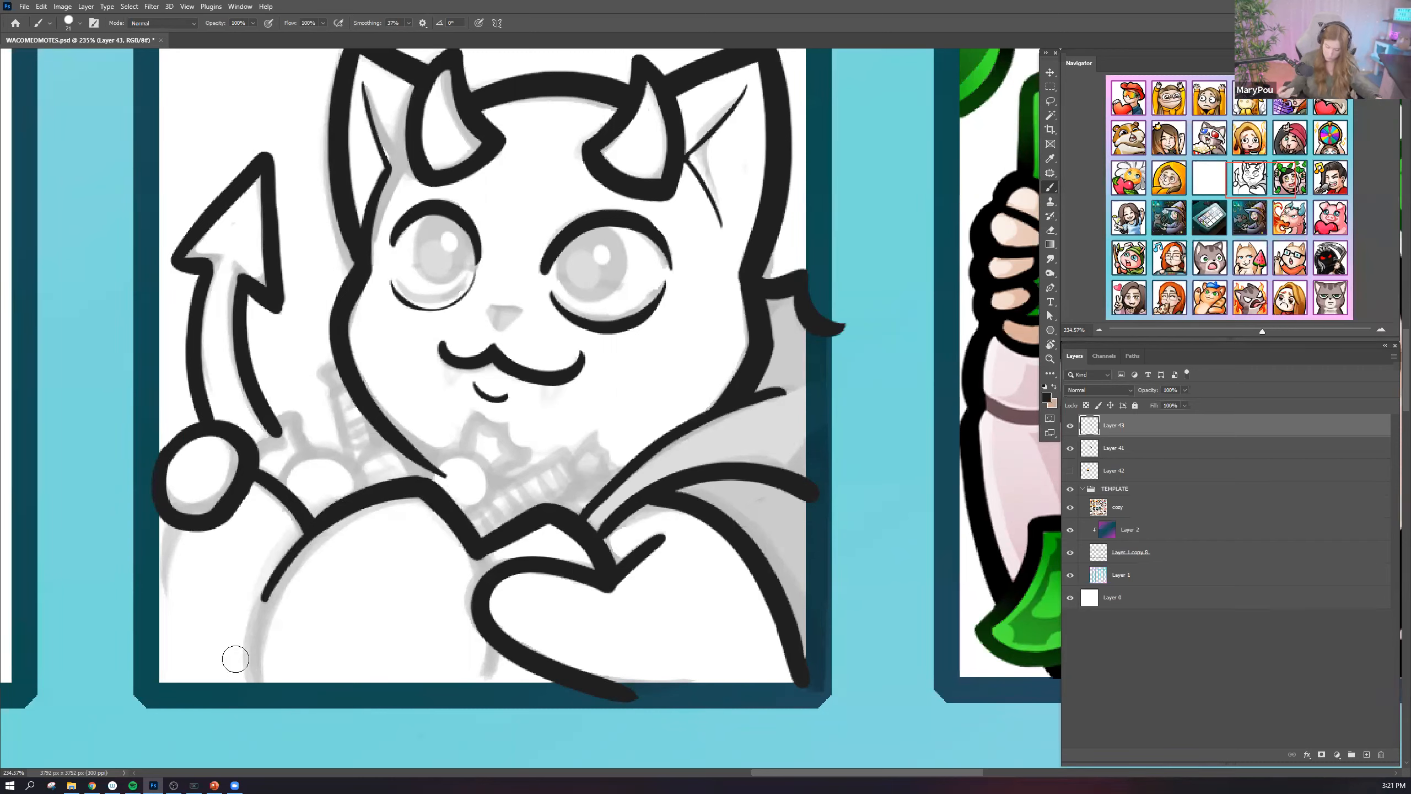
drag(475, 555, 490, 584)
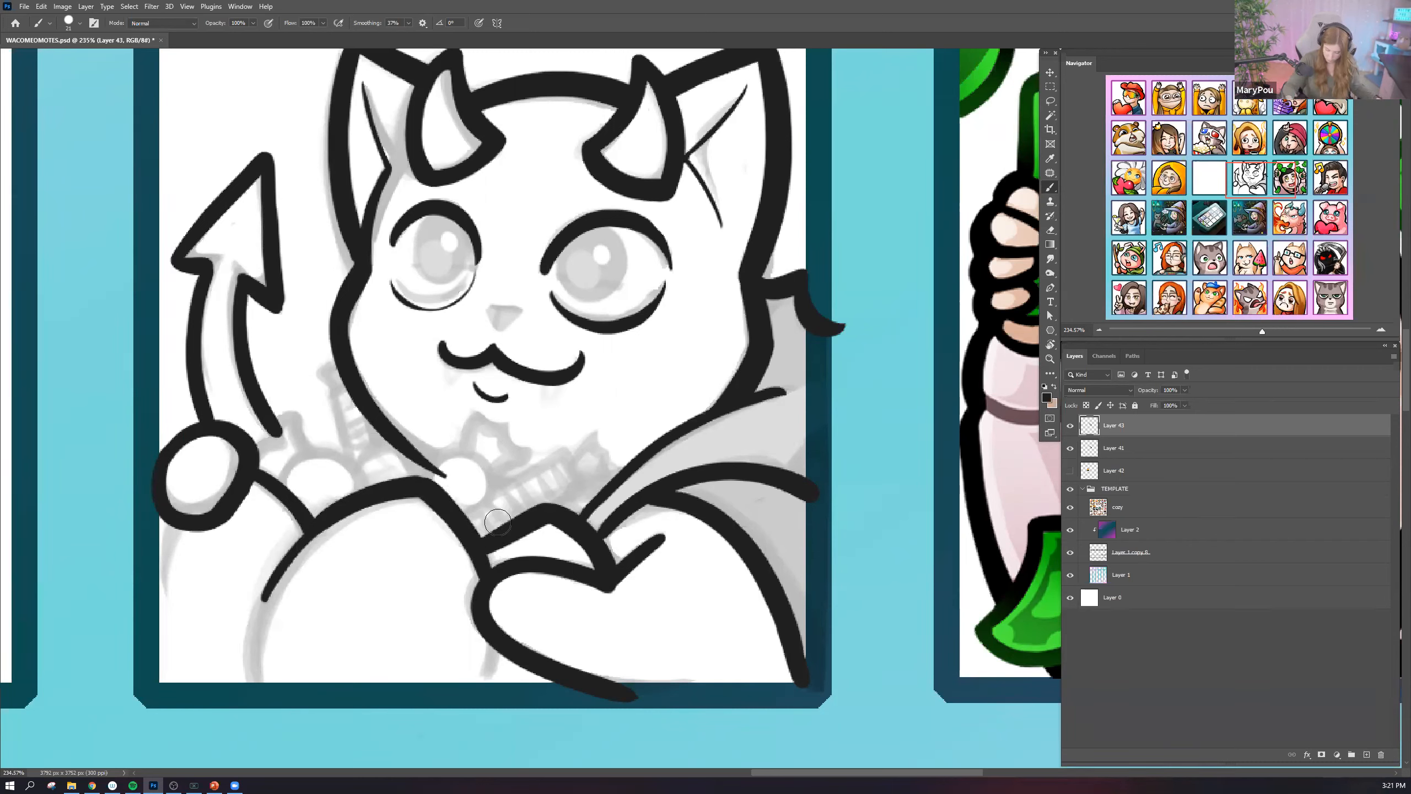
Ink the small rounded object and its ruffled ends between the tail and the jaw.
drag(257, 455, 284, 448)
mouse_move(281, 440)
mouse_down()
mouse_move(311, 457)
mouse_move(301, 449)
mouse_move(354, 496)
mouse_move(390, 477)
mouse_up()
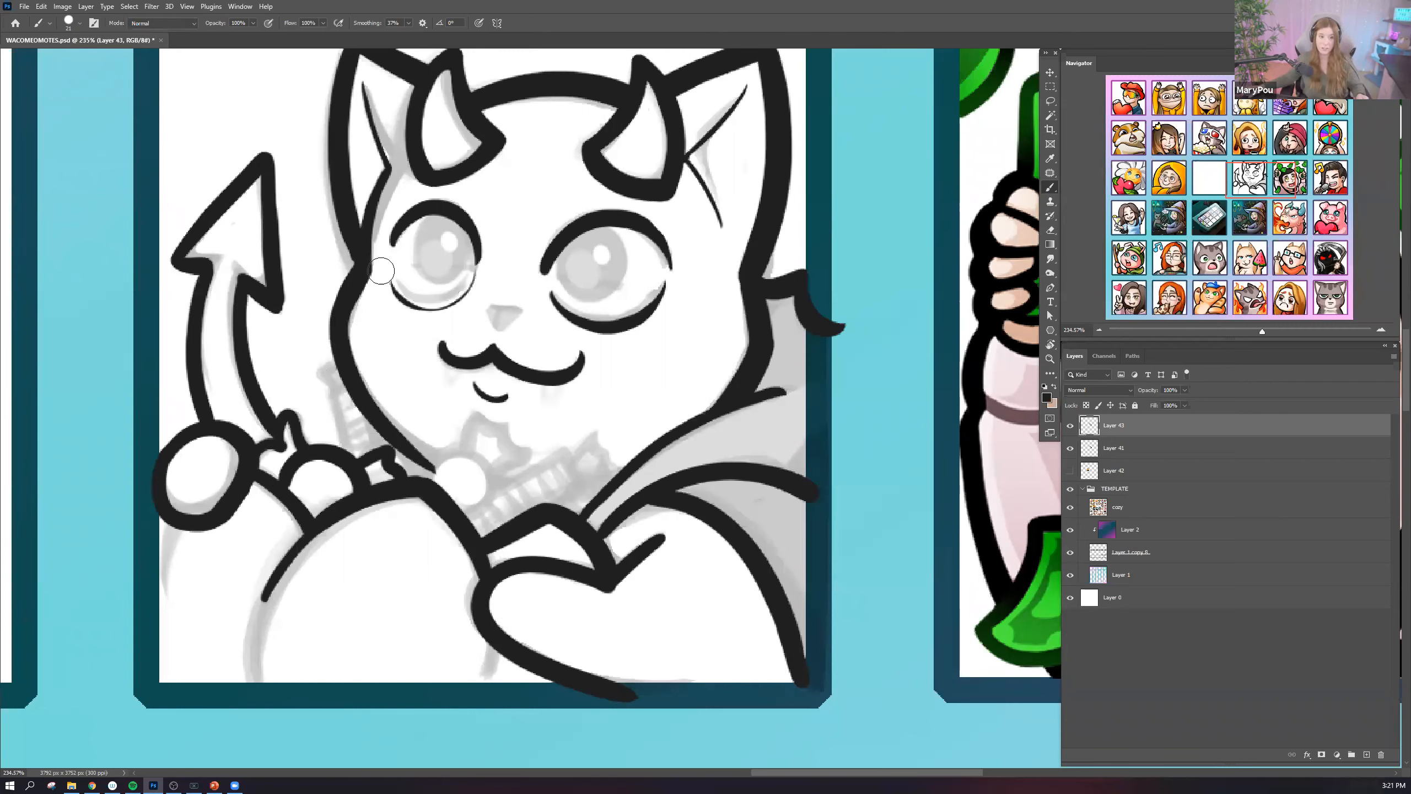
click(72, 23)
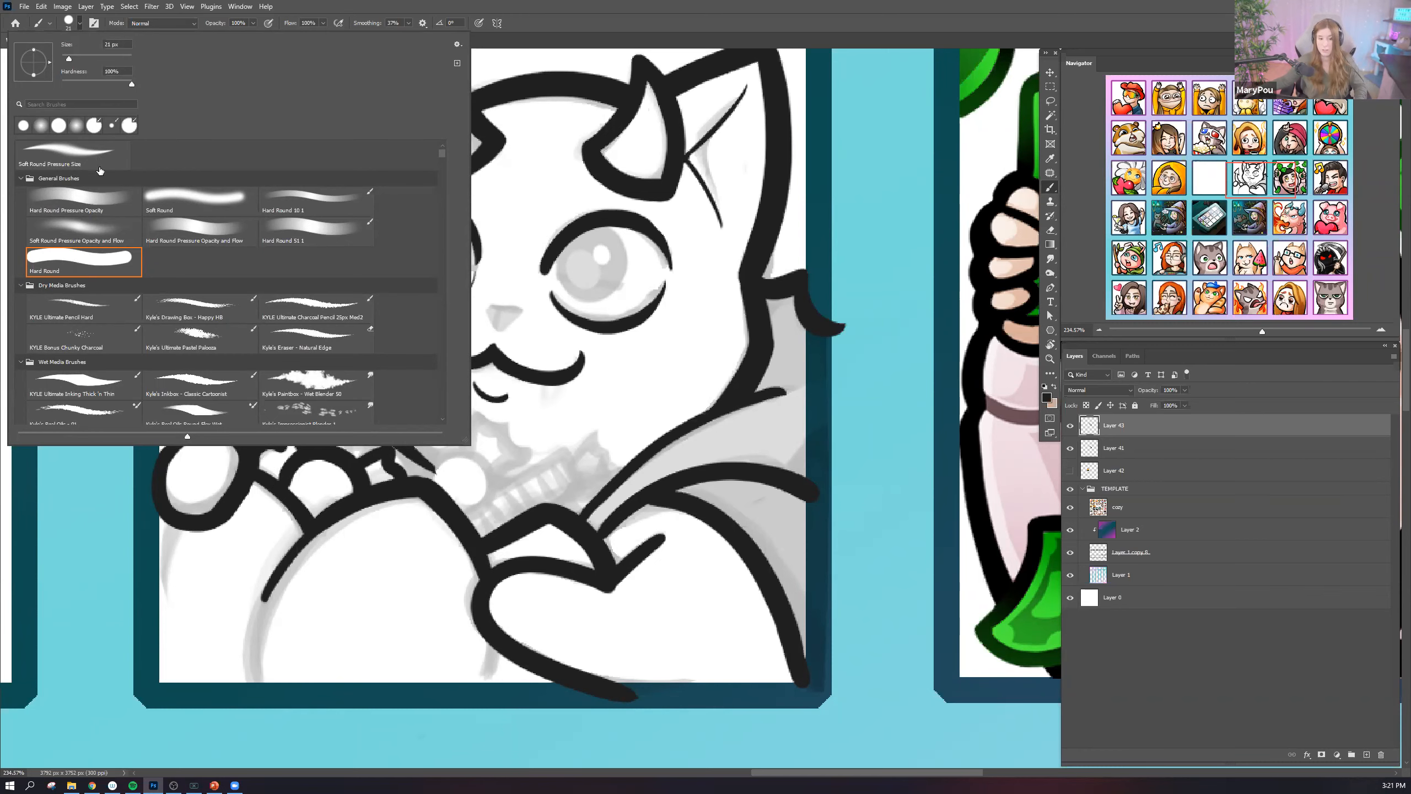
click(859, 231)
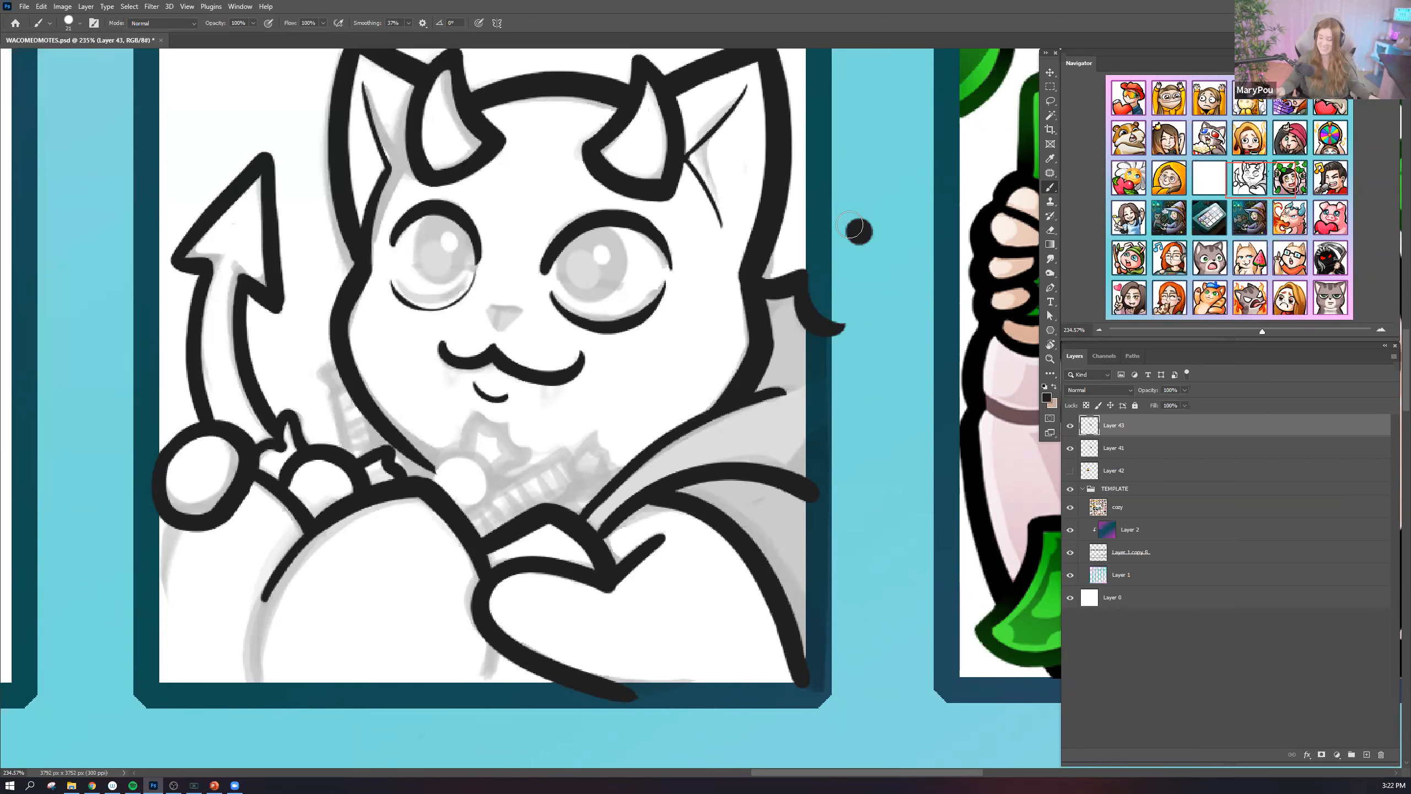
key(ctrl+z)
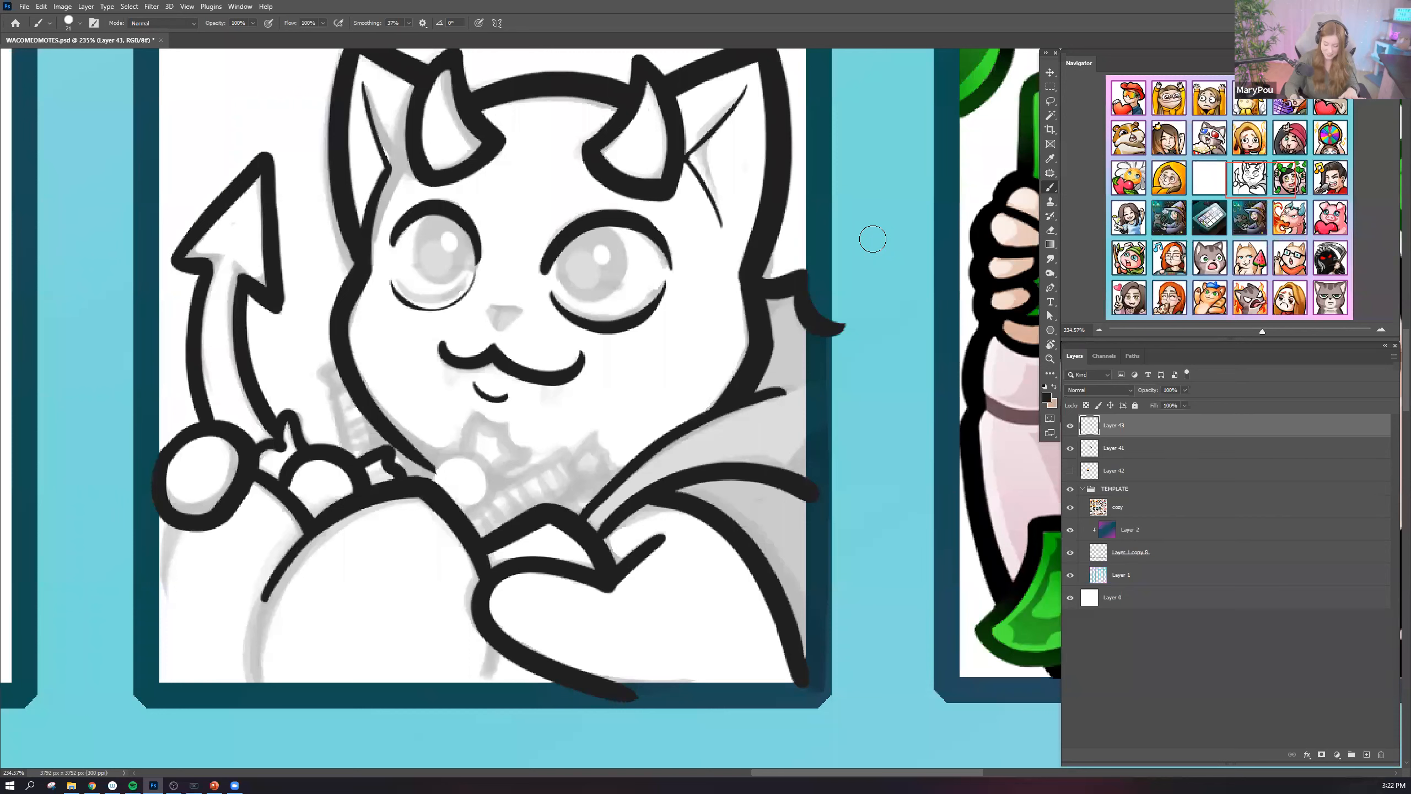
Ink the small upright stick and its pointed end between the tail and the left cheek.
drag(315, 372, 332, 389)
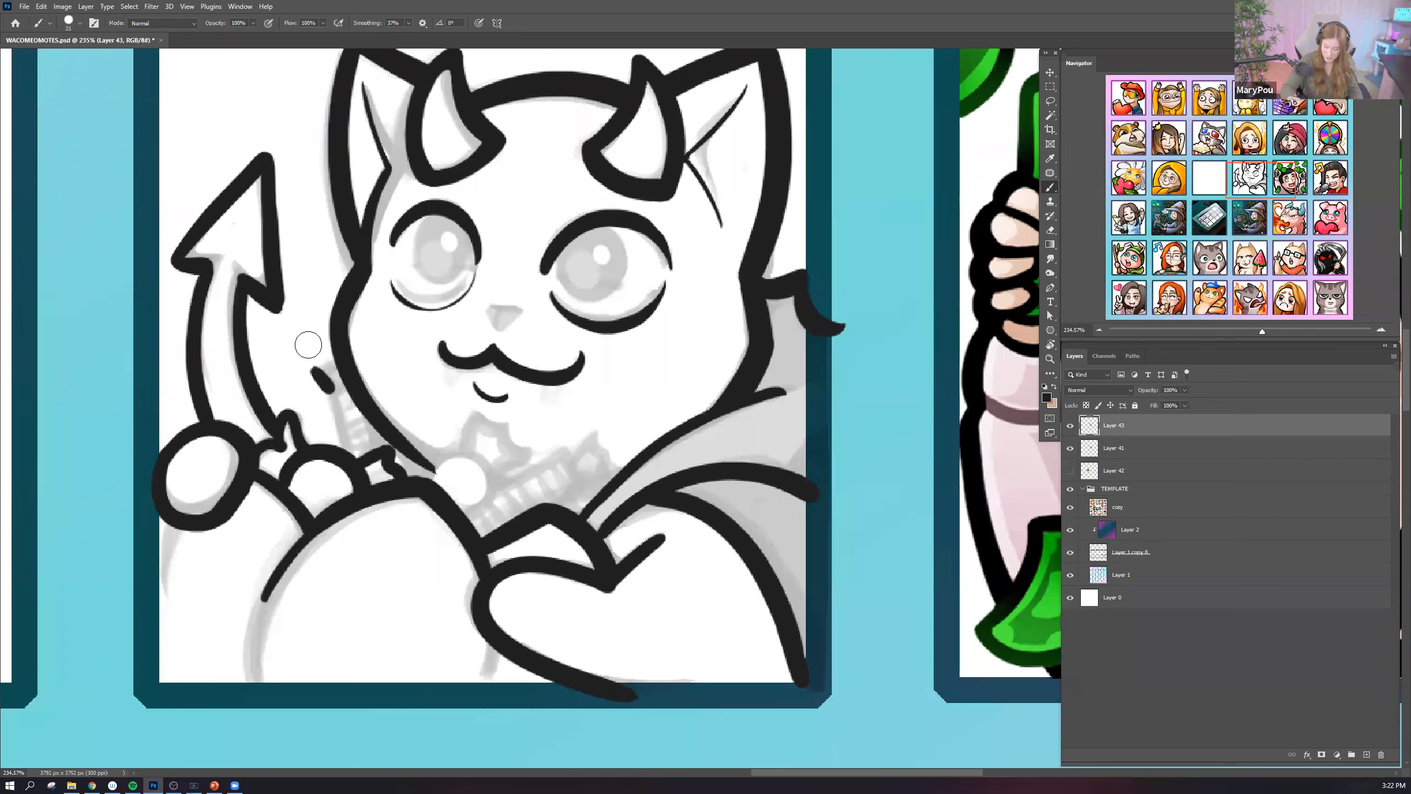
mouse_move(343, 375)
mouse_down()
mouse_move(361, 427)
mouse_move(363, 393)
mouse_move(379, 456)
mouse_up()
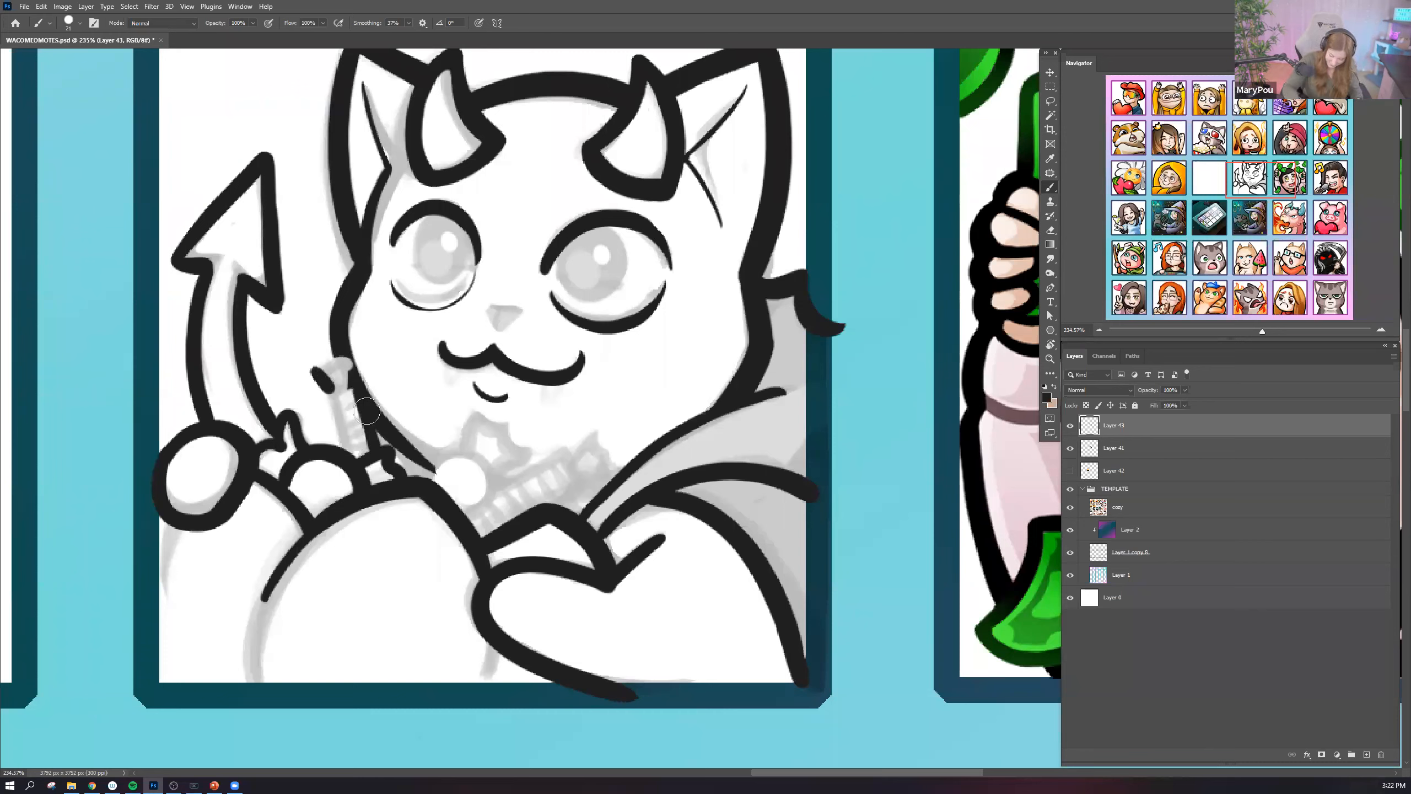
mouse_move(331, 395)
mouse_down()
mouse_move(360, 384)
mouse_move(329, 396)
mouse_move(343, 459)
mouse_move(326, 355)
mouse_move(315, 369)
mouse_move(343, 352)
mouse_move(367, 416)
mouse_up()
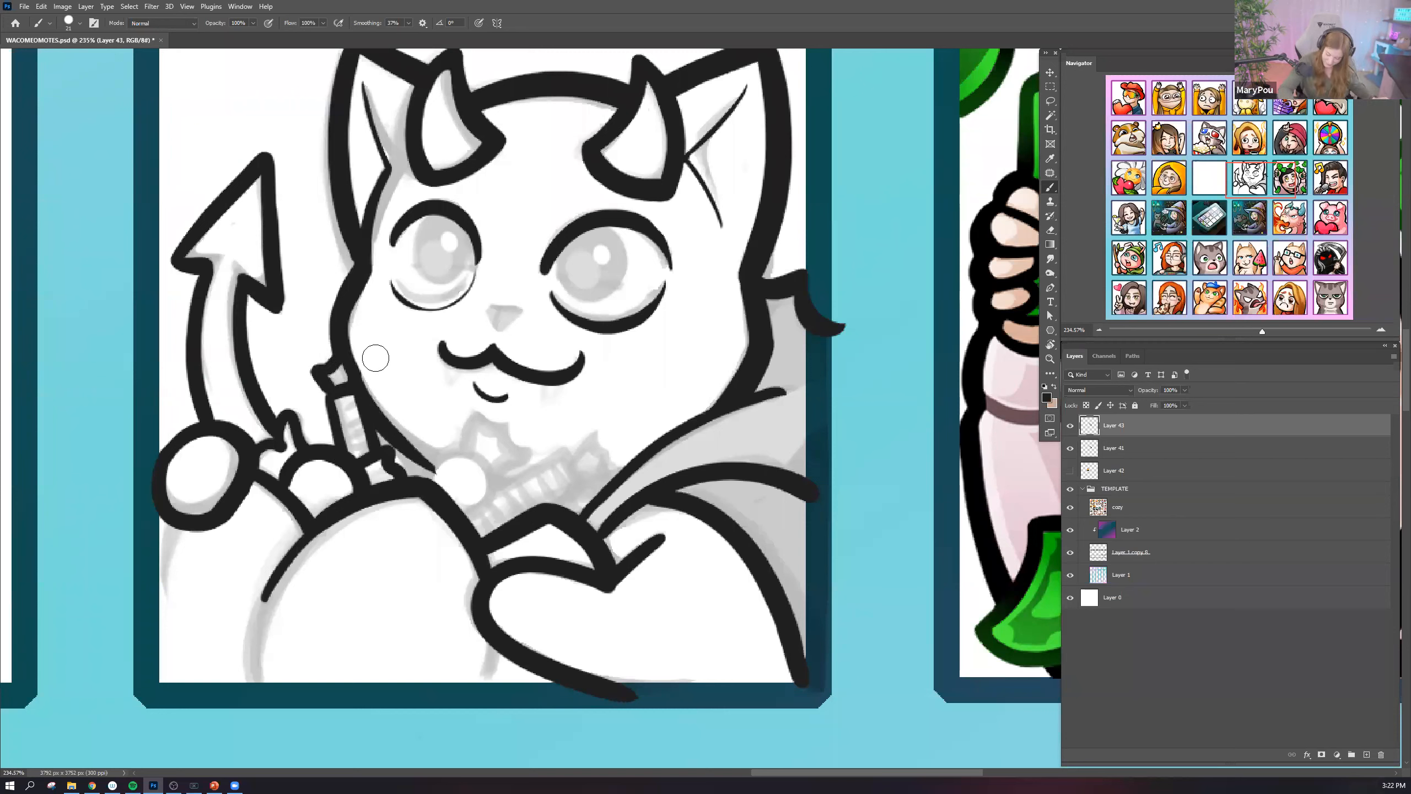
Ink the round paw shape below the chin and the star-shaped tip behind it, filling the gap beside the jaw black.
mouse_move(415, 473)
mouse_down()
mouse_move(473, 469)
mouse_move(471, 522)
mouse_move(443, 505)
mouse_move(488, 496)
mouse_move(459, 523)
mouse_up()
key(ctrl+z)
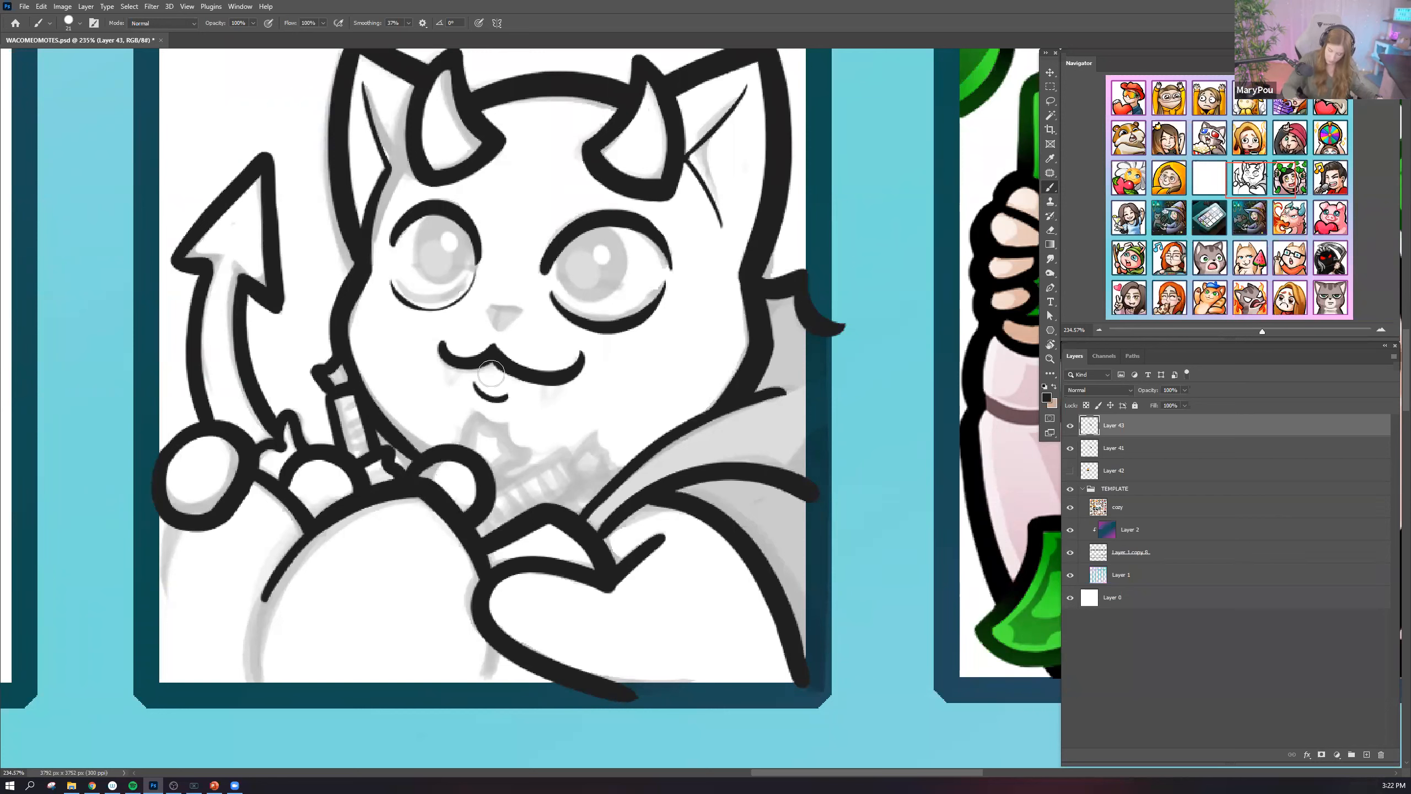
mouse_move(457, 452)
mouse_down()
mouse_move(477, 419)
mouse_move(512, 443)
mouse_move(518, 483)
mouse_move(479, 466)
mouse_up()
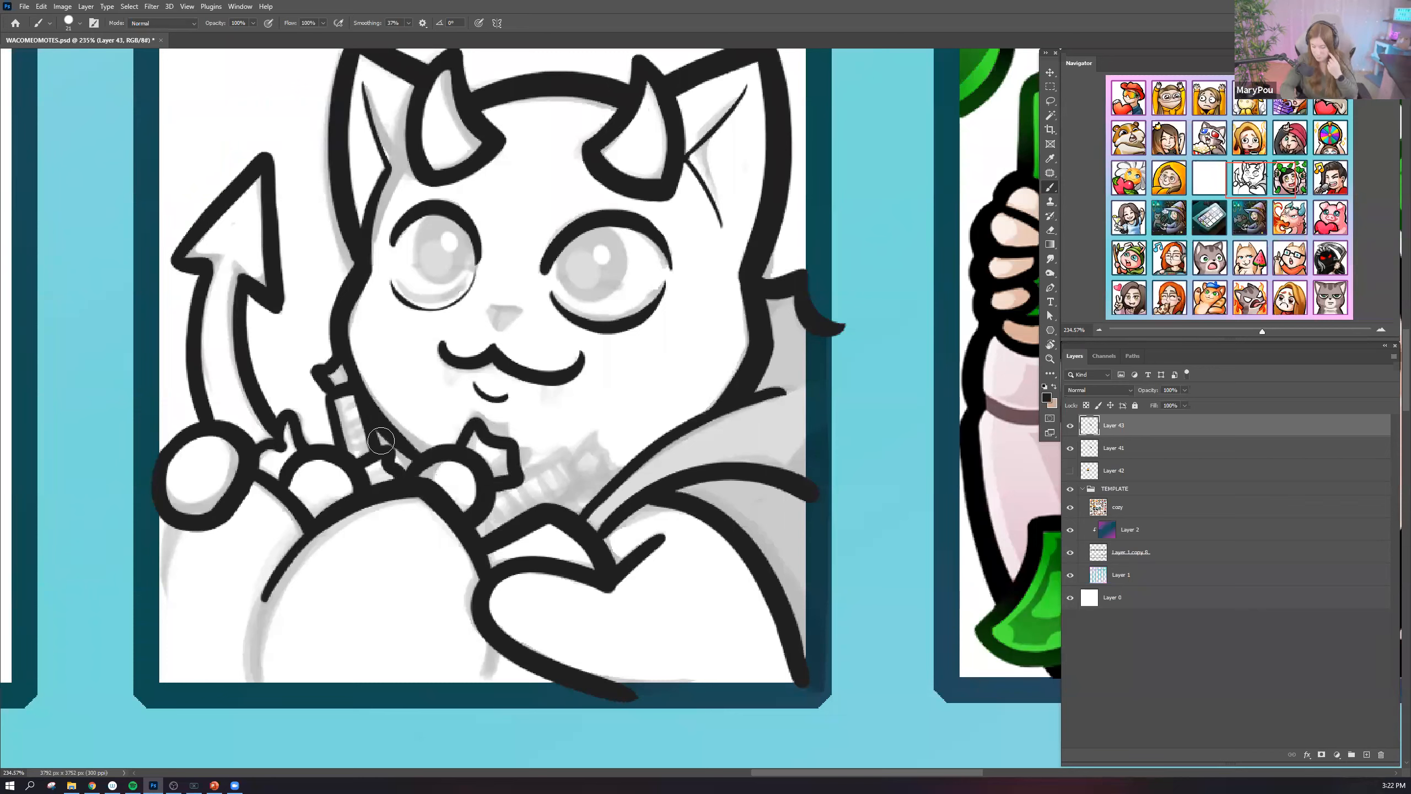
drag(380, 431, 408, 468)
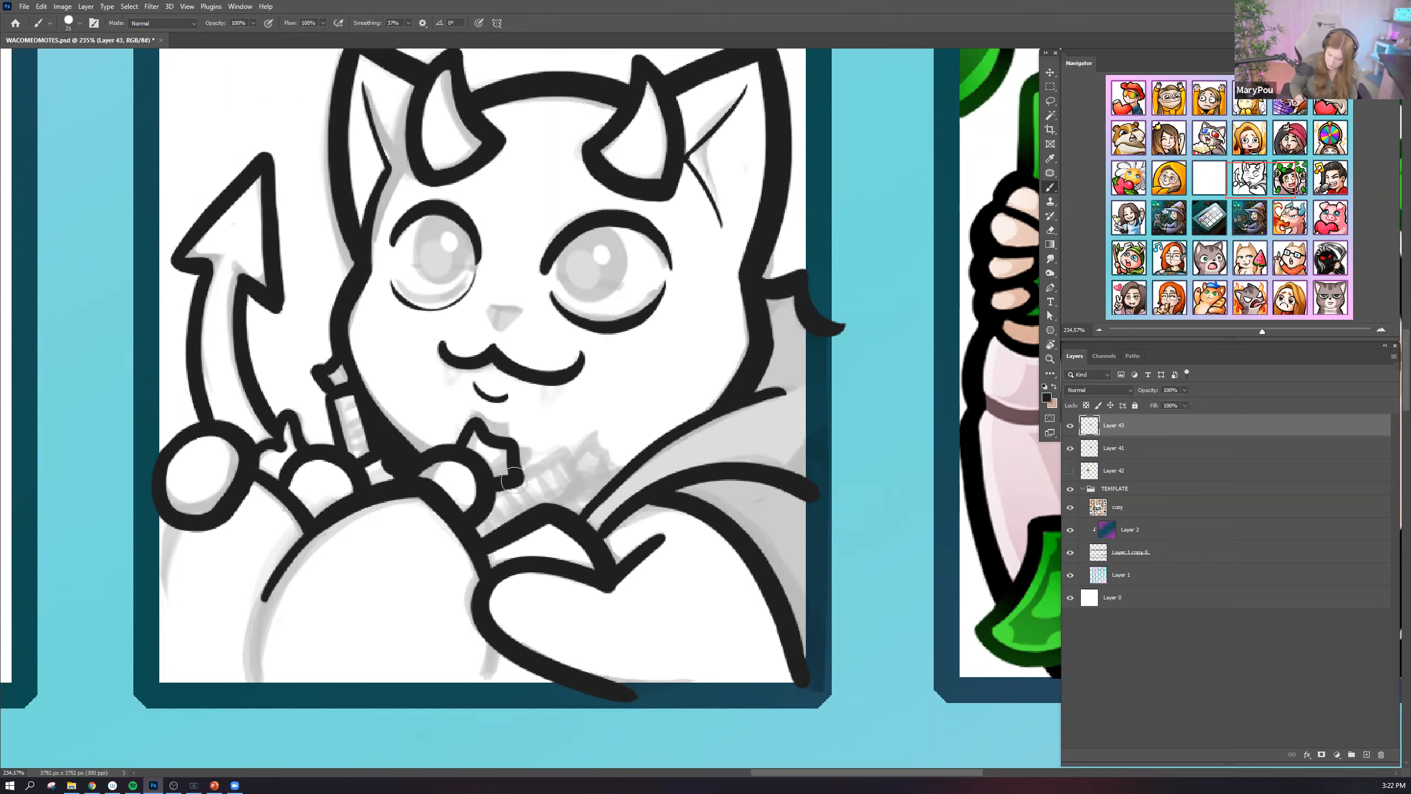
Ink both long edges and the star-shaped tip of the slanted stick below the chin.
mouse_move(519, 466)
mouse_down()
mouse_move(571, 446)
mouse_move(590, 471)
mouse_up()
right_click(591, 472)
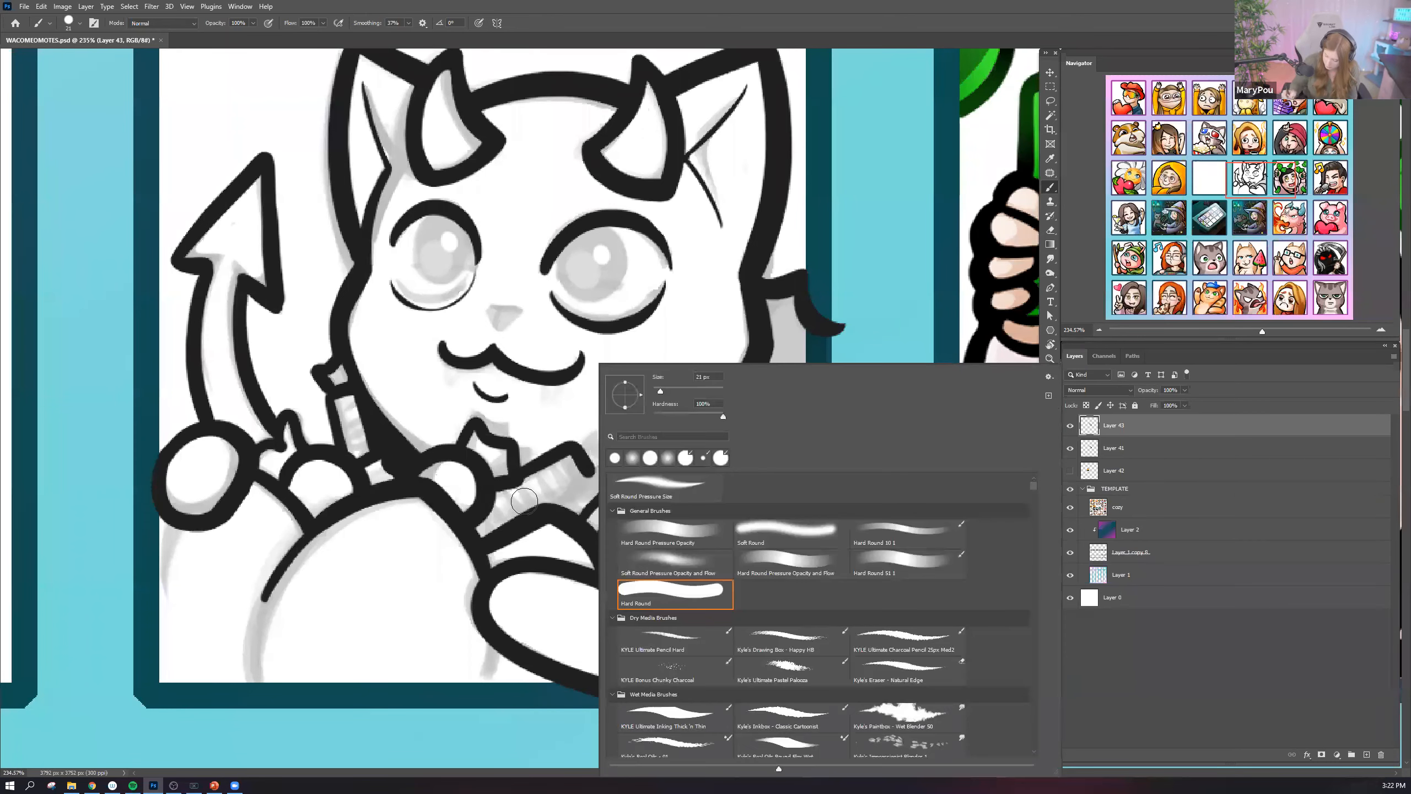
click(760, 332)
mouse_move(589, 476)
mouse_down()
mouse_move(481, 538)
mouse_move(492, 530)
mouse_up()
mouse_move(577, 446)
mouse_down()
mouse_move(599, 428)
mouse_move(606, 456)
mouse_move(590, 464)
mouse_up()
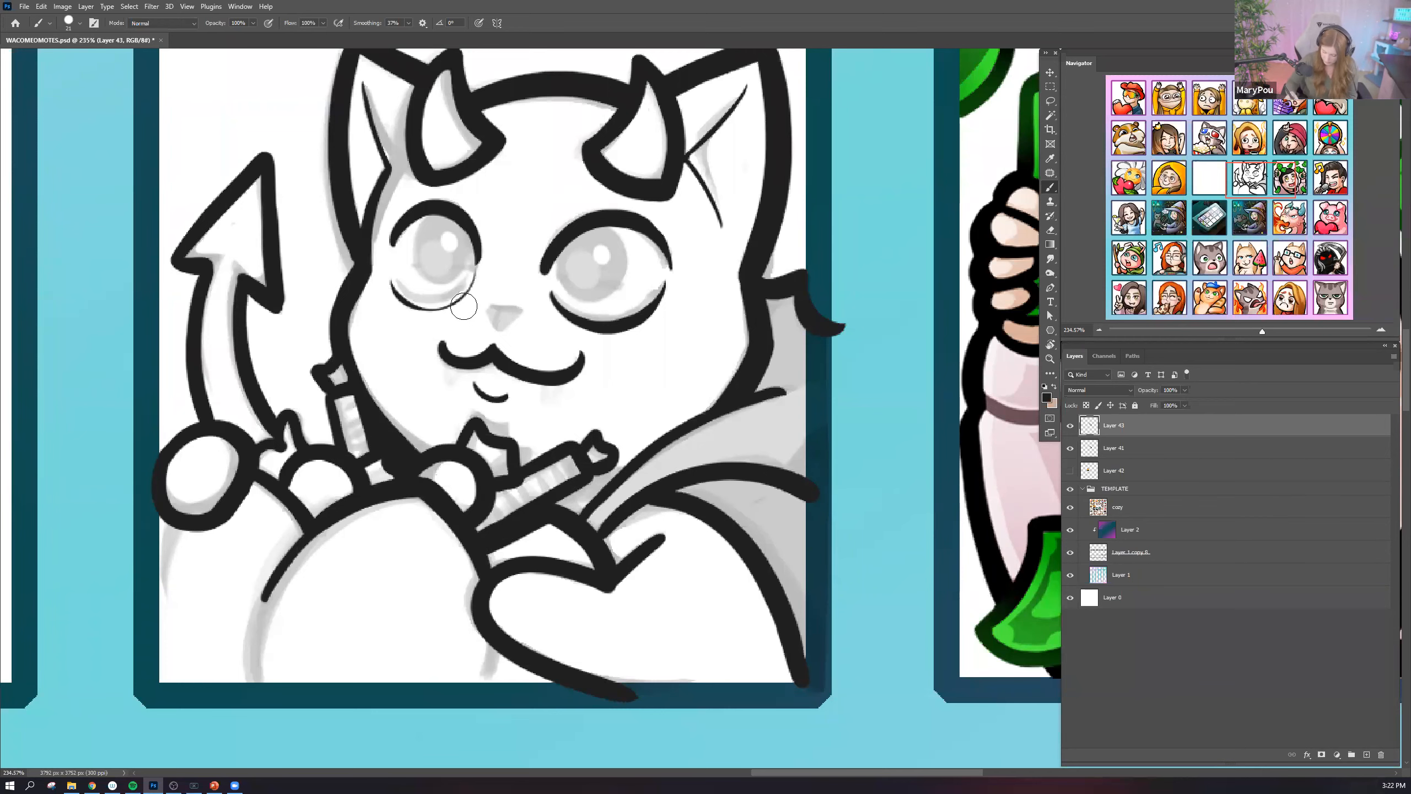
Enlarge the brush and paint a solid black pupil in each eye.
click(68, 22)
drag(72, 59, 87, 59)
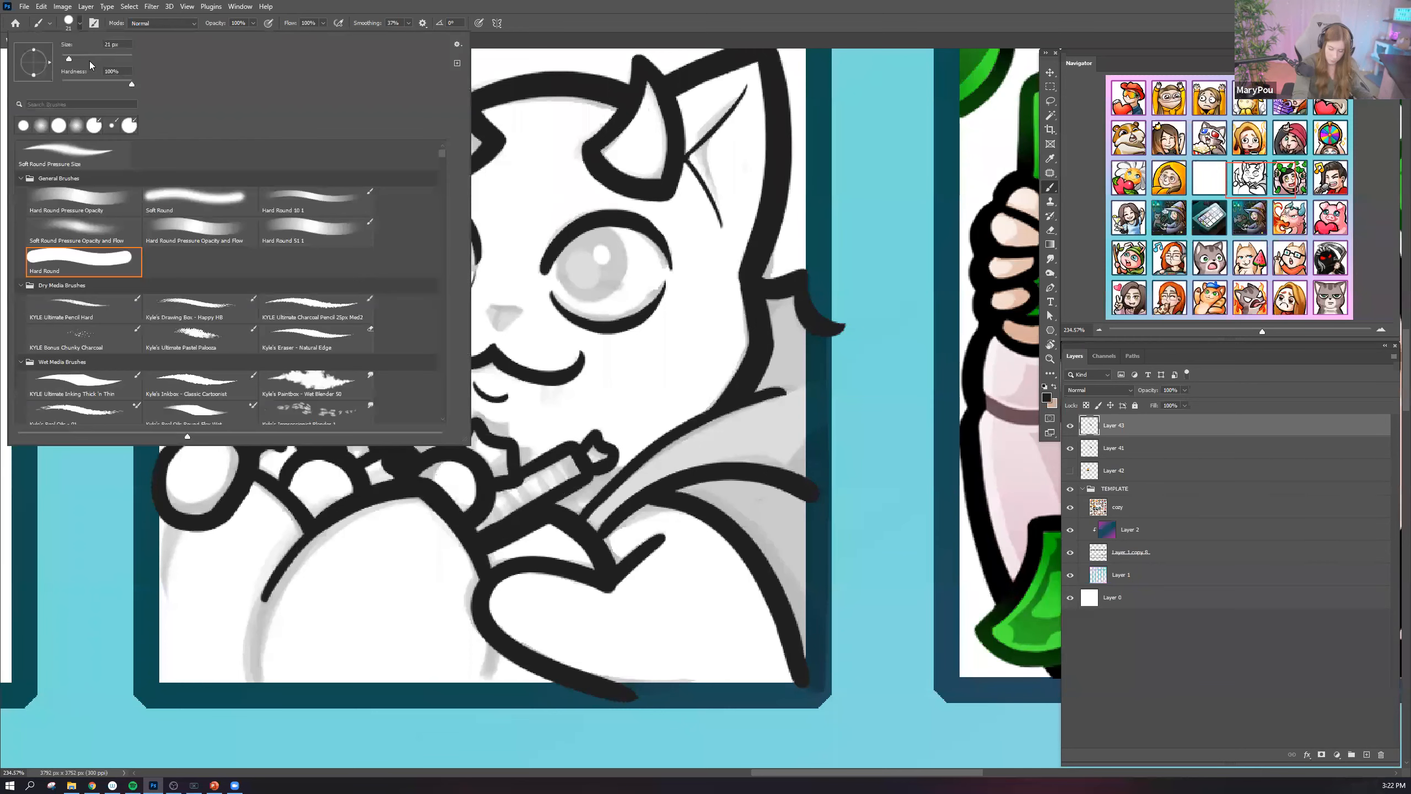
mouse_move(601, 257)
mouse_down()
mouse_move(601, 272)
mouse_move(594, 261)
mouse_up()
drag(444, 240, 443, 253)
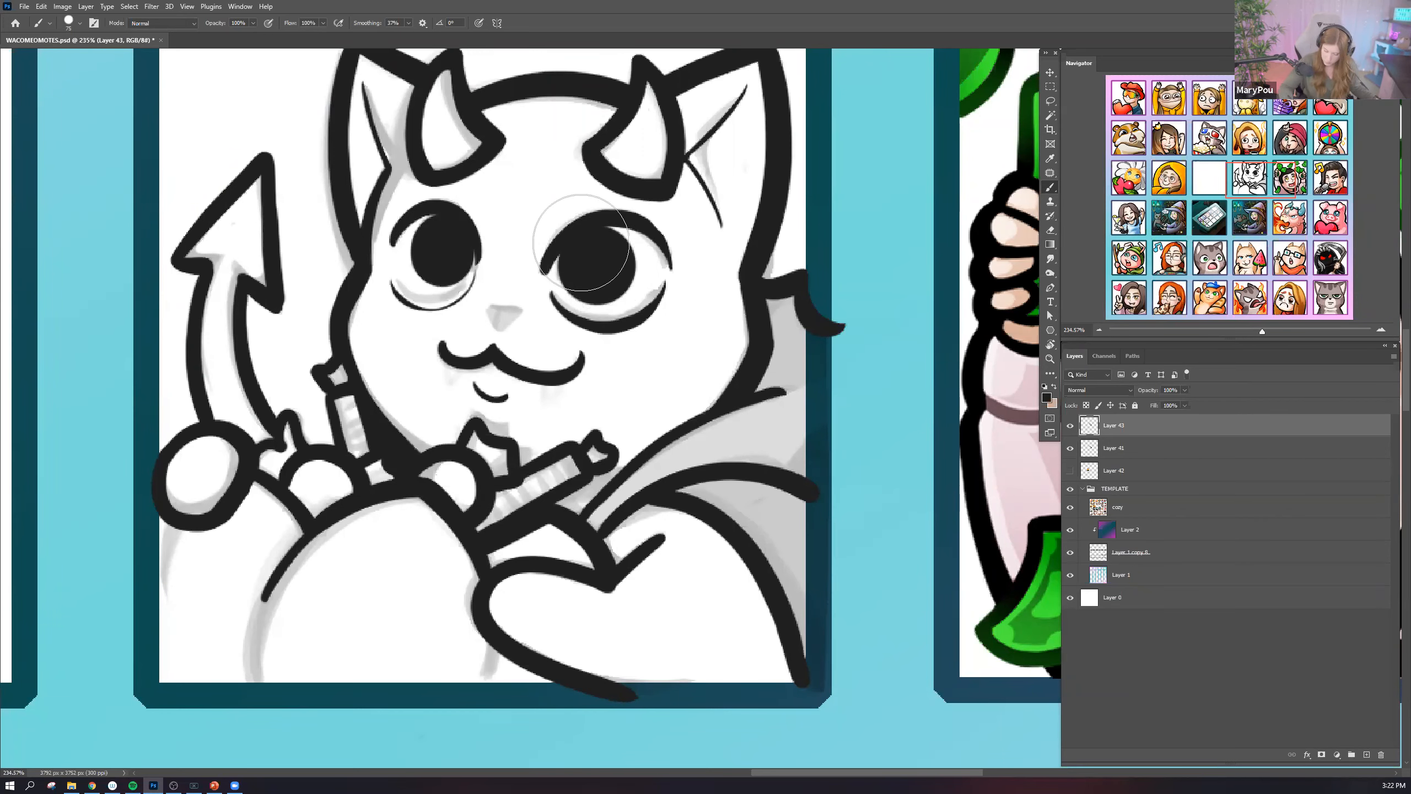
Reduce the brush size and ink the triangular nose outline and the two pointed fangs below the mouth.
click(69, 23)
drag(75, 58, 65, 57)
mouse_move(513, 306)
mouse_down()
mouse_move(500, 336)
mouse_move(518, 305)
mouse_move(448, 363)
mouse_move(453, 392)
mouse_up()
drag(547, 404, 556, 388)
drag(567, 386, 549, 406)
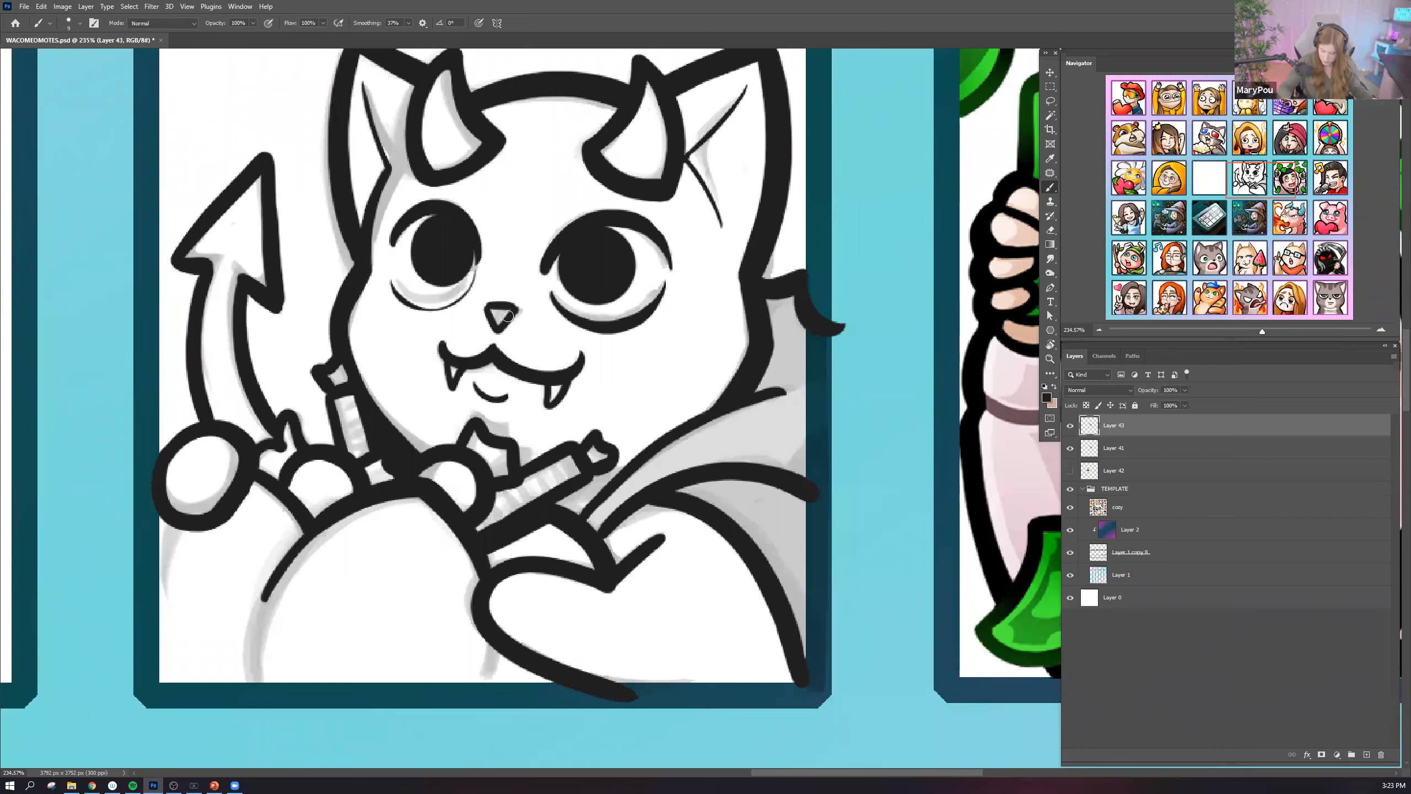
Check the emote at a smaller size and toggle the line art layer's visibility to compare it with the sketch.
drag(578, 273, 461, 311)
scroll(472, 384, down, 5)
drag(490, 391, 494, 413)
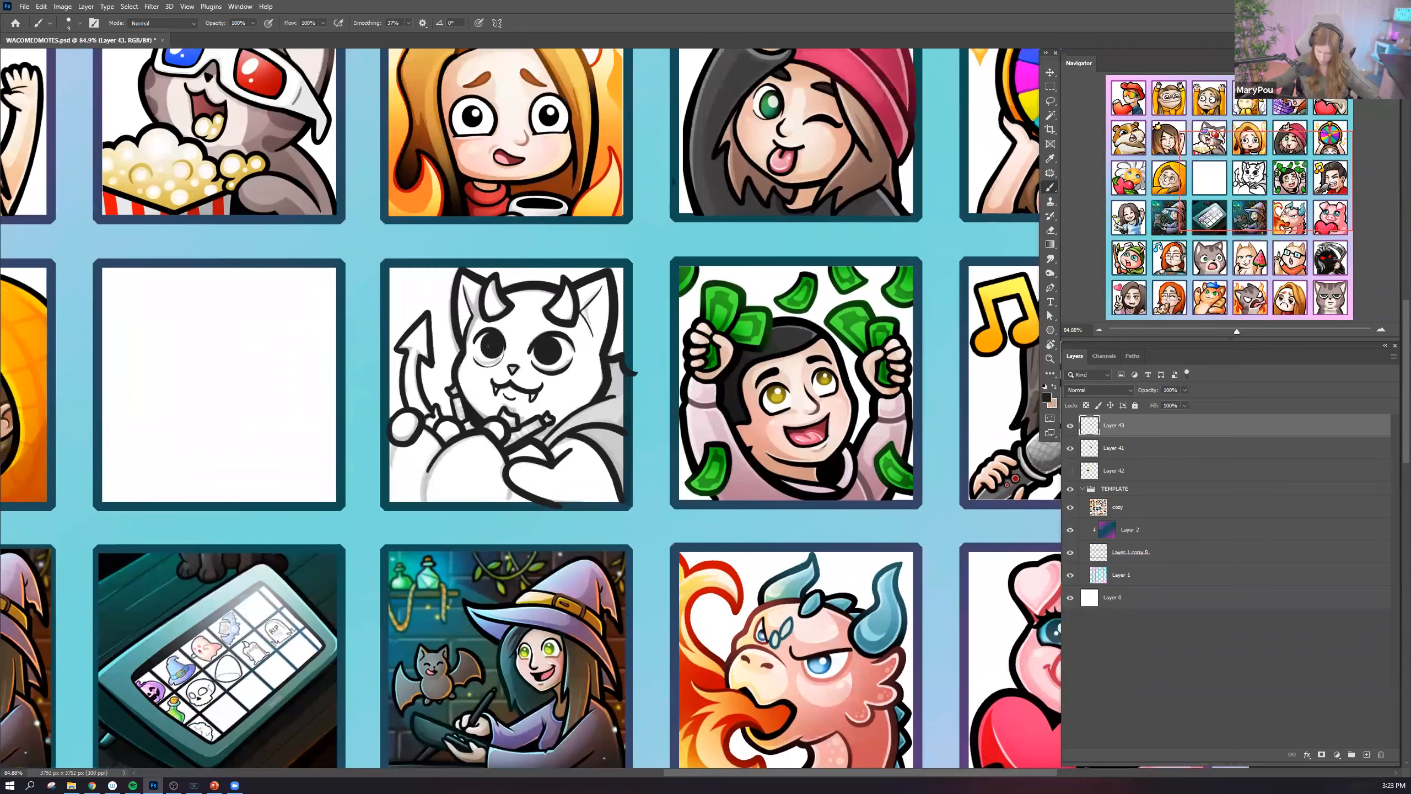
scroll(493, 390, up, 1)
scroll(493, 356, down, 5)
scroll(487, 330, up, 5)
click(1072, 427)
click(1072, 428)
click(1072, 426)
click(1072, 426)
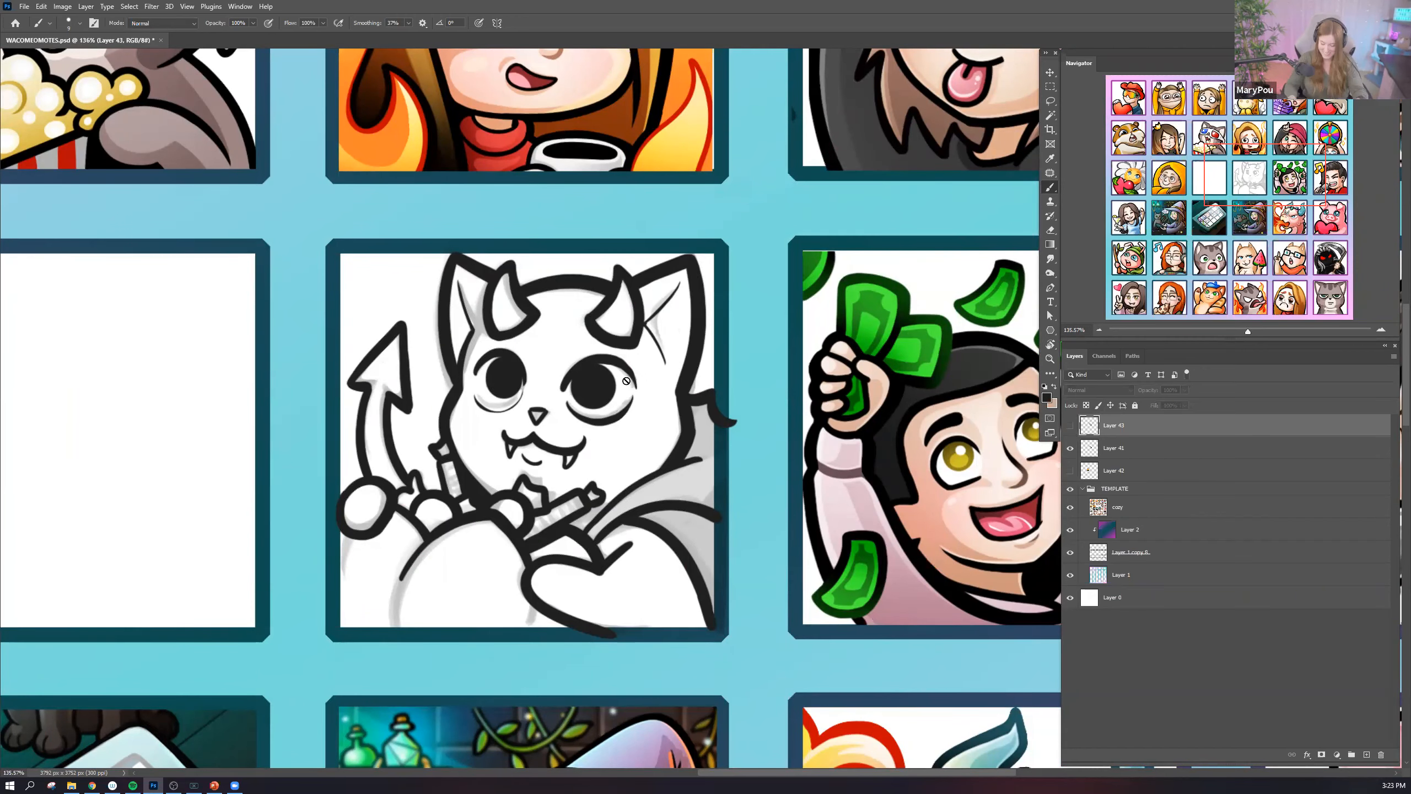
key(ctrl+comma)
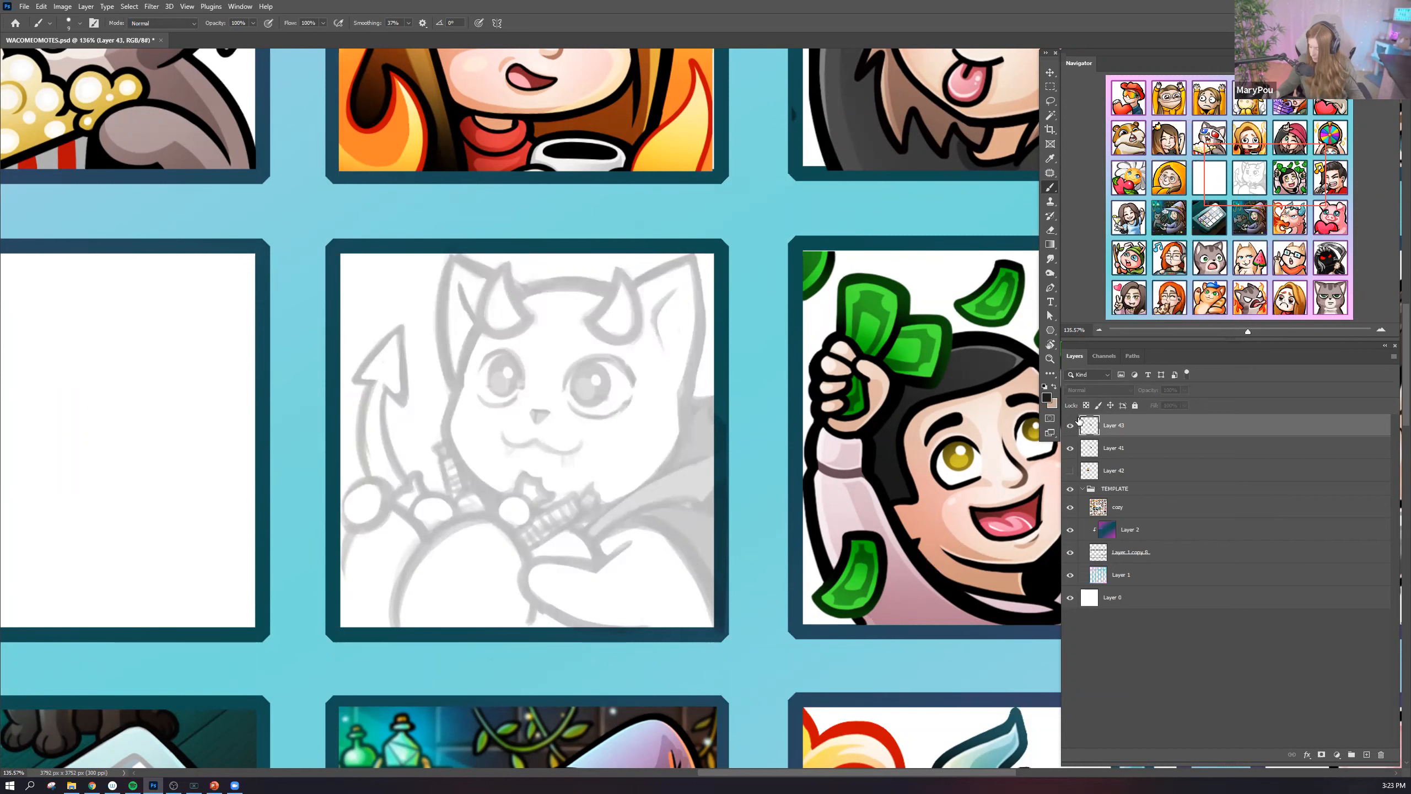
click(1076, 422)
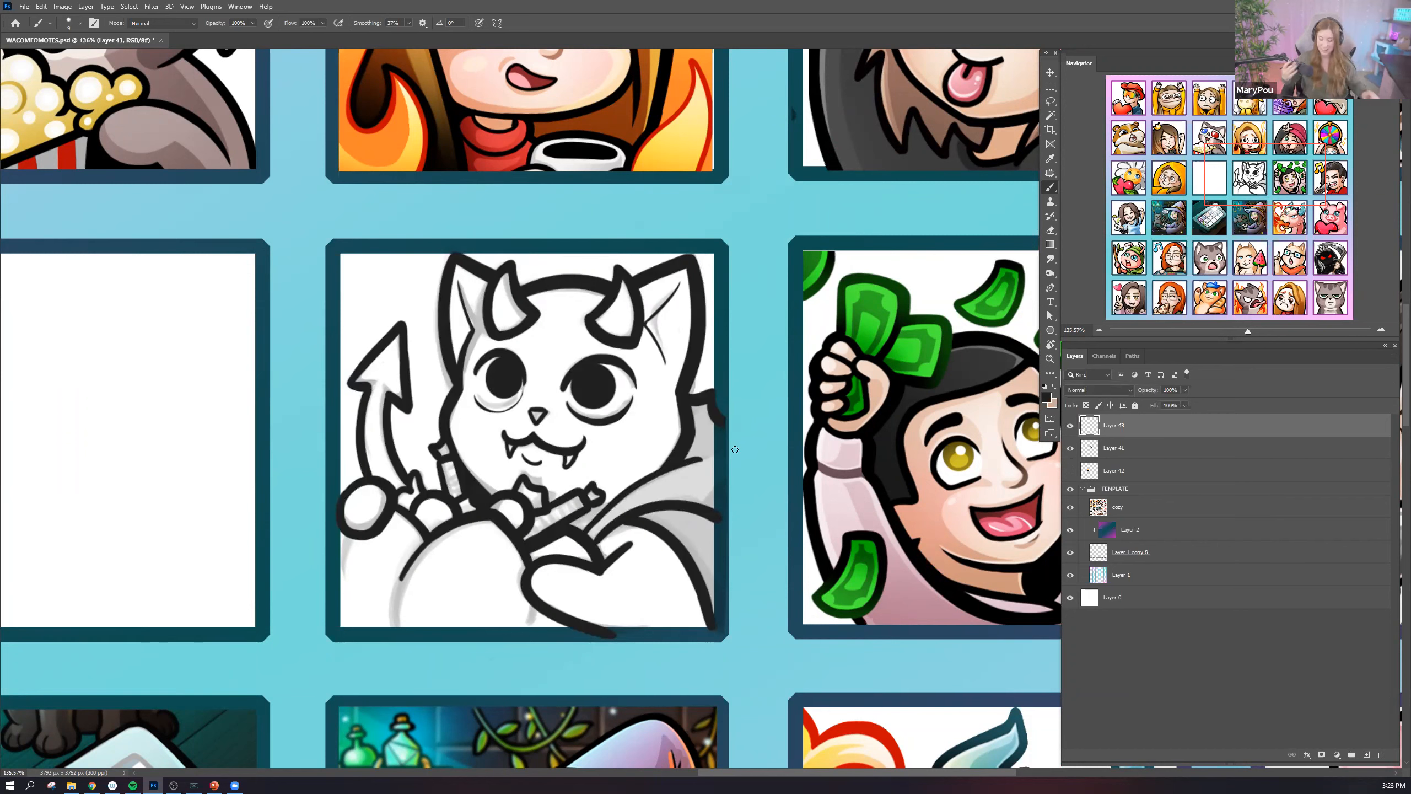
Ink the outer side of the right eye to close its outline.
scroll(675, 403, down, 1)
scroll(634, 409, up, 3)
mouse_move(384, 419)
mouse_down()
mouse_move(445, 433)
mouse_move(390, 433)
mouse_move(434, 445)
mouse_move(468, 394)
mouse_up()
key(ctrl+z)
drag(653, 406, 622, 461)
key(ctrl+z)
drag(640, 384, 638, 445)
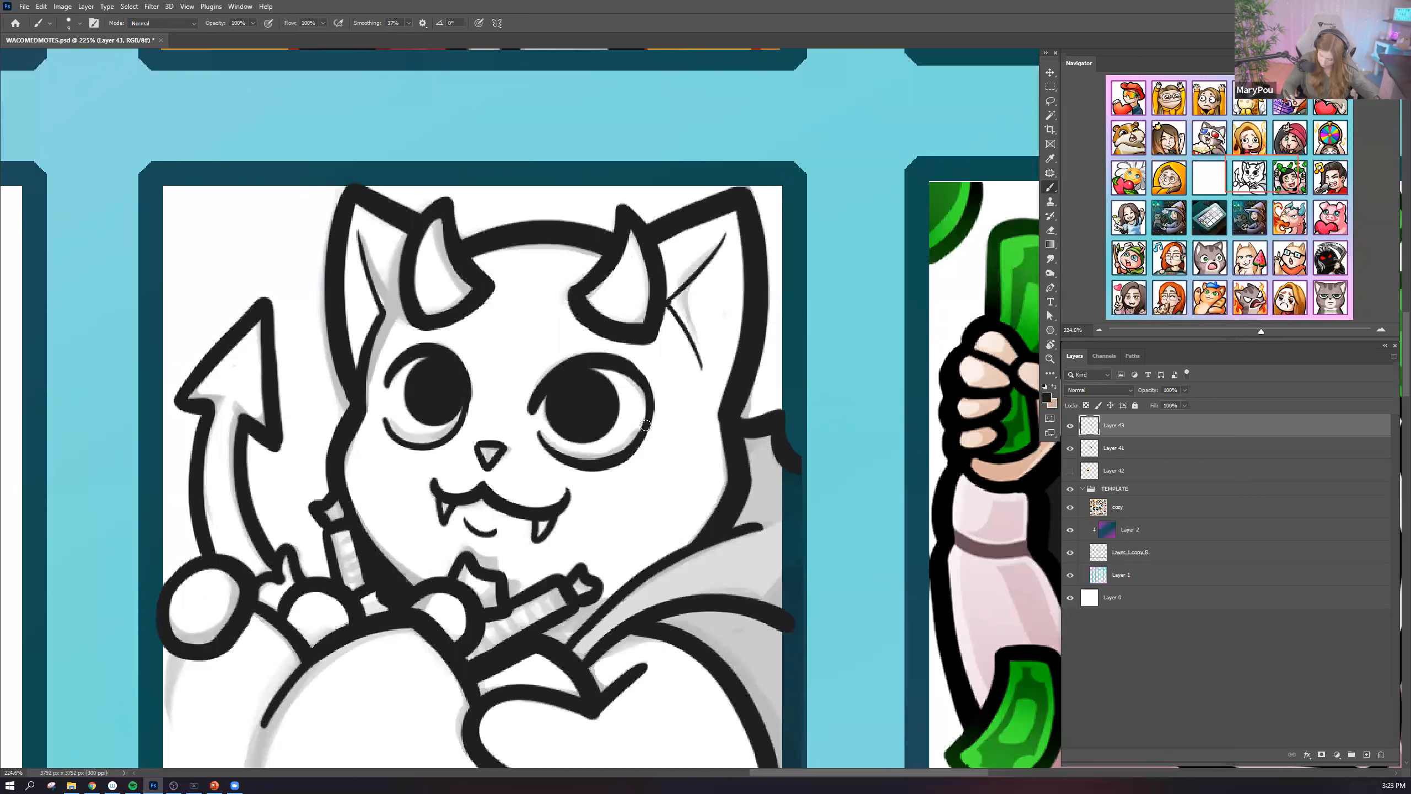
mouse_move(640, 371)
mouse_down()
mouse_move(651, 427)
mouse_move(616, 464)
mouse_move(648, 433)
mouse_move(607, 464)
mouse_move(641, 429)
mouse_up()
Thicken the lower outer curve of the right eye's outline.
mouse_move(620, 459)
mouse_down()
mouse_move(647, 439)
mouse_move(657, 384)
mouse_up()
key(ctrl+z)
drag(617, 460, 655, 407)
drag(619, 464, 656, 413)
key(ctrl+z)
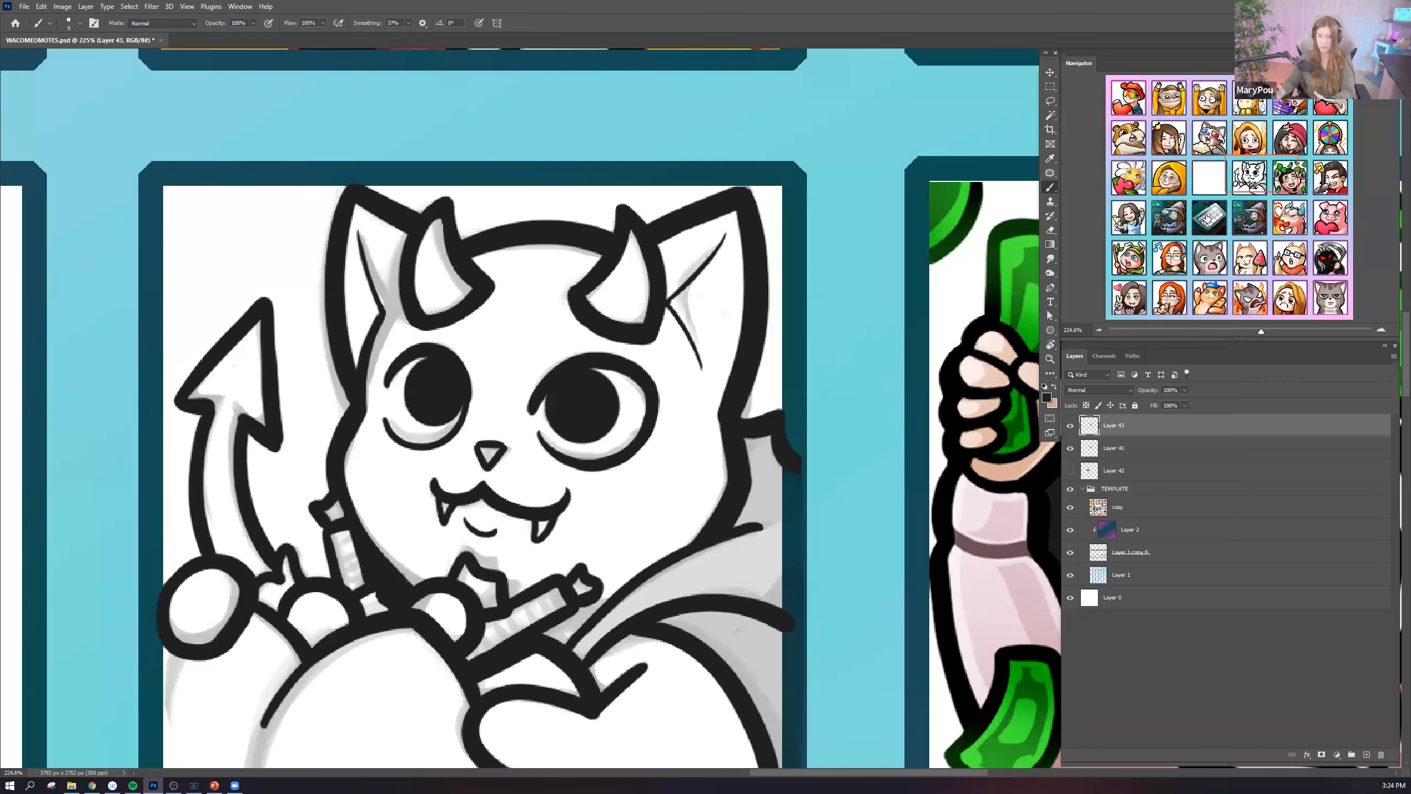
Check the devil cat's line art at small size among the other emotes and again close up.
scroll(821, 390, down, 4)
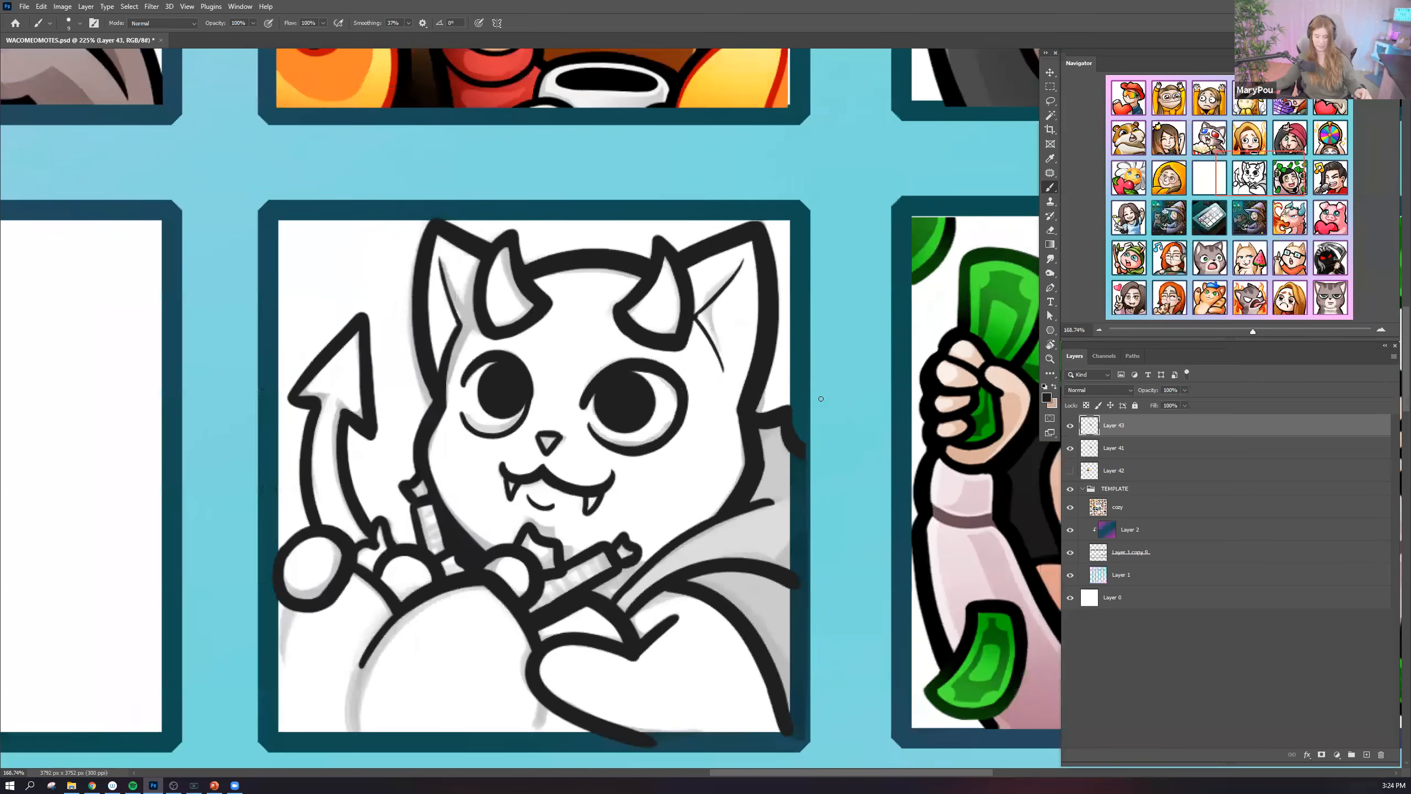
scroll(782, 399, down, 3)
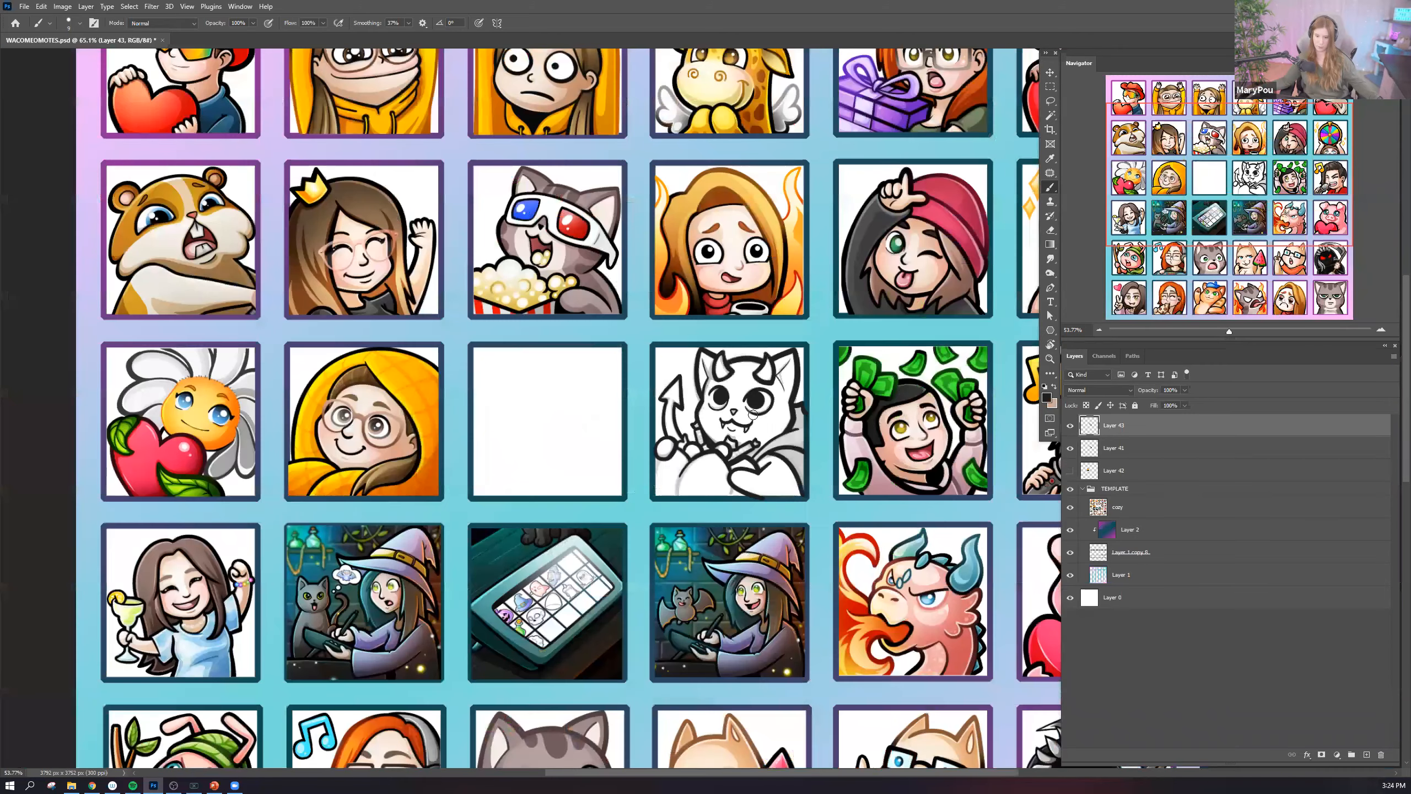
scroll(693, 439, up, 5)
mouse_move(692, 439)
mouse_down()
mouse_move(481, 195)
mouse_move(424, 230)
mouse_up()
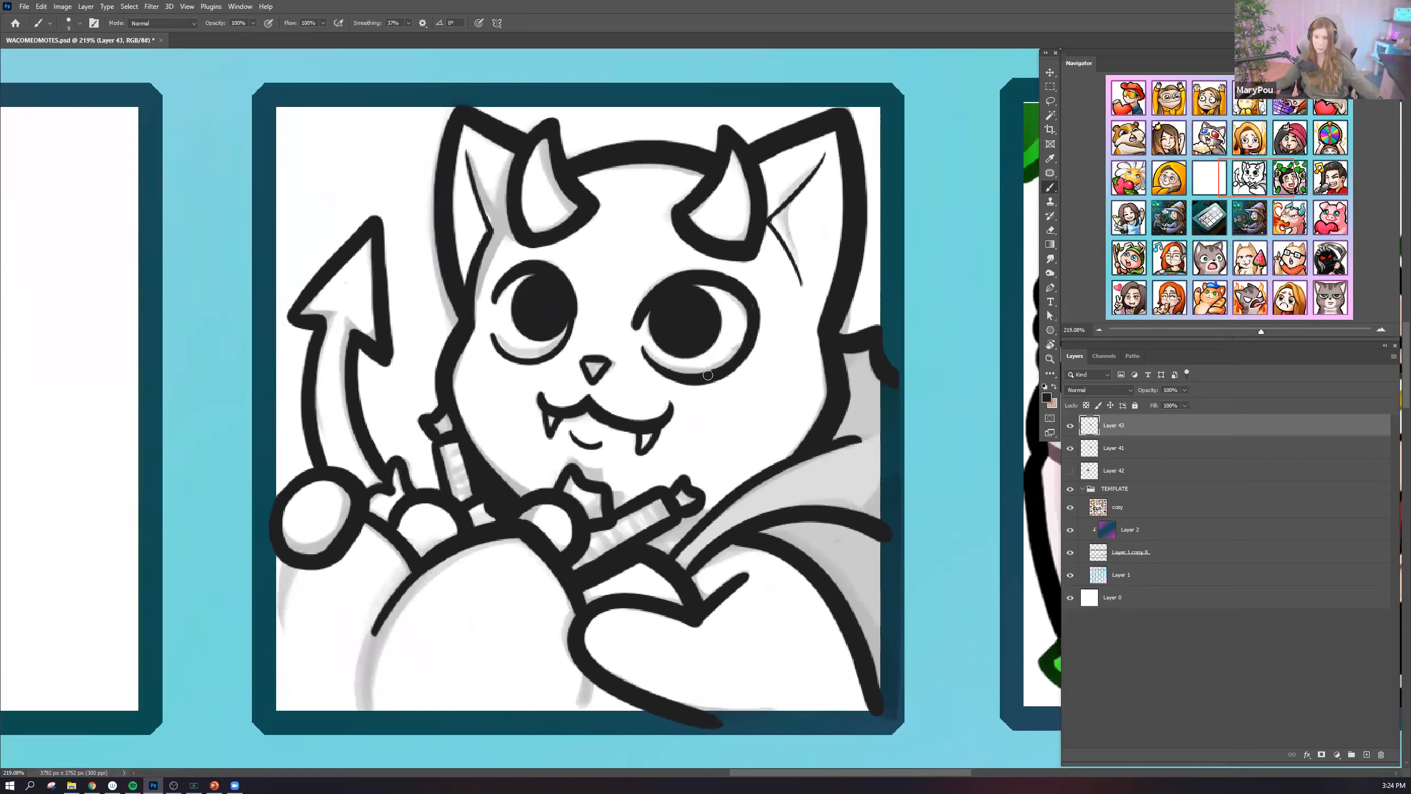
scroll(708, 375, down, 2)
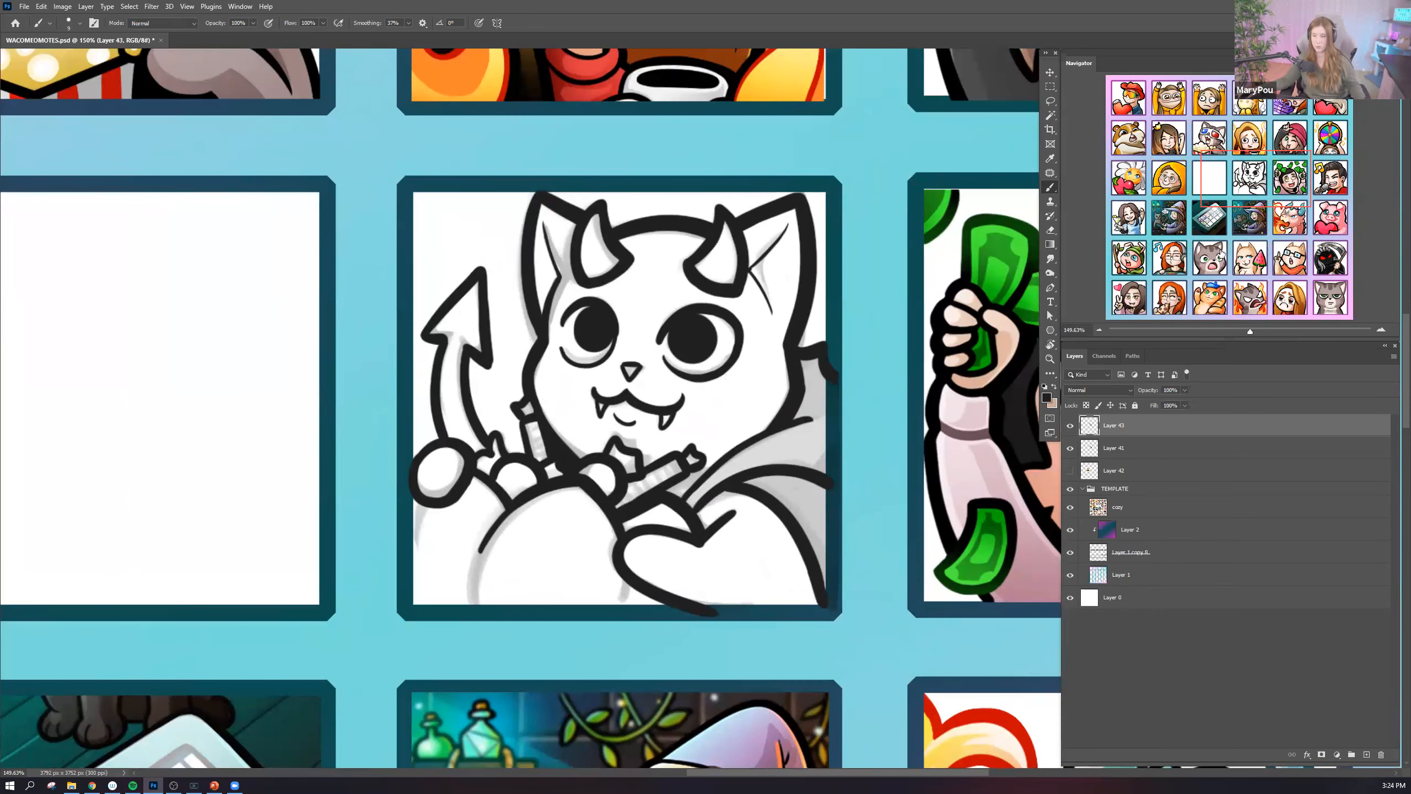
Examine the hooded reaper emote with the scythe up close and return to the devil cat.
click(1335, 261)
drag(1028, 383, 675, 406)
scroll(639, 418, up, 4)
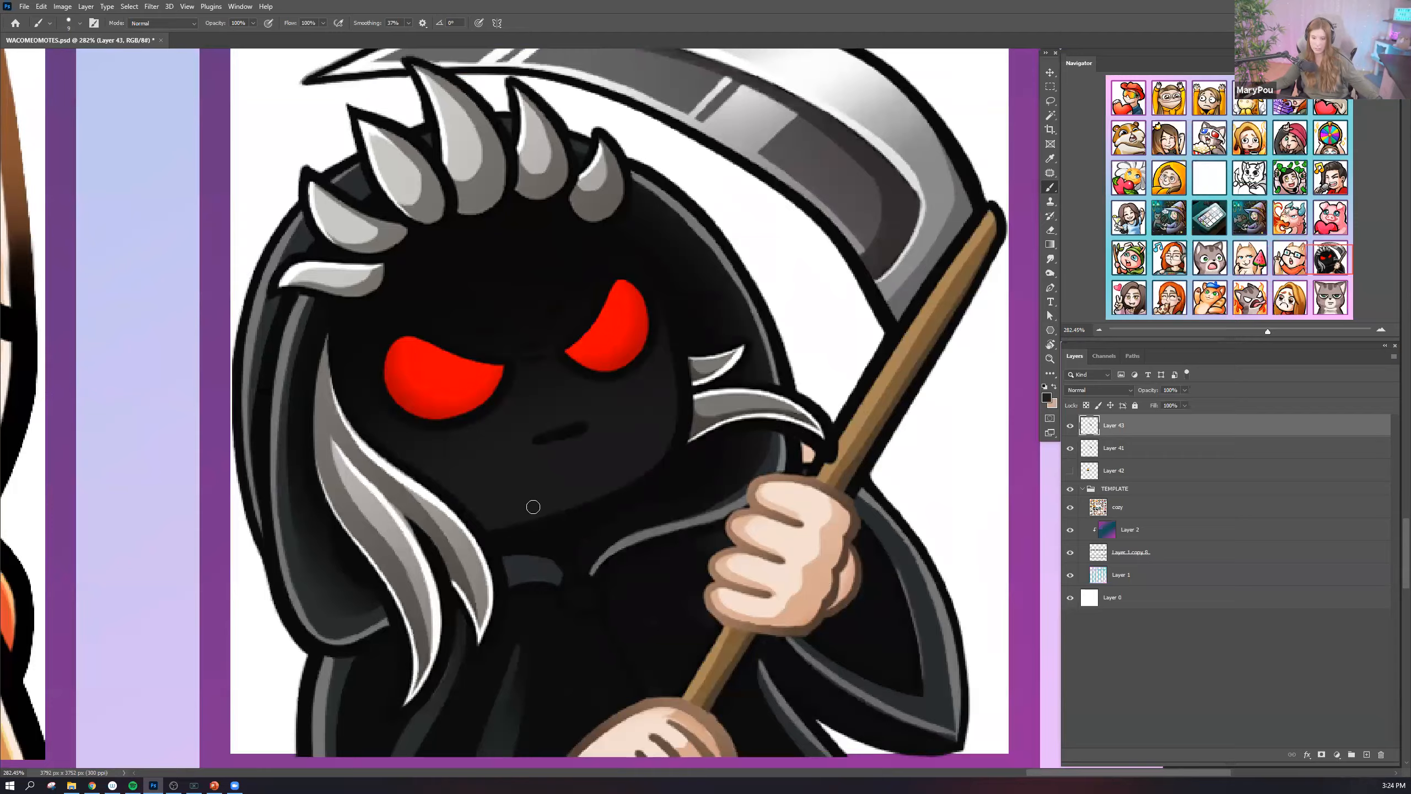
scroll(534, 507, down, 4)
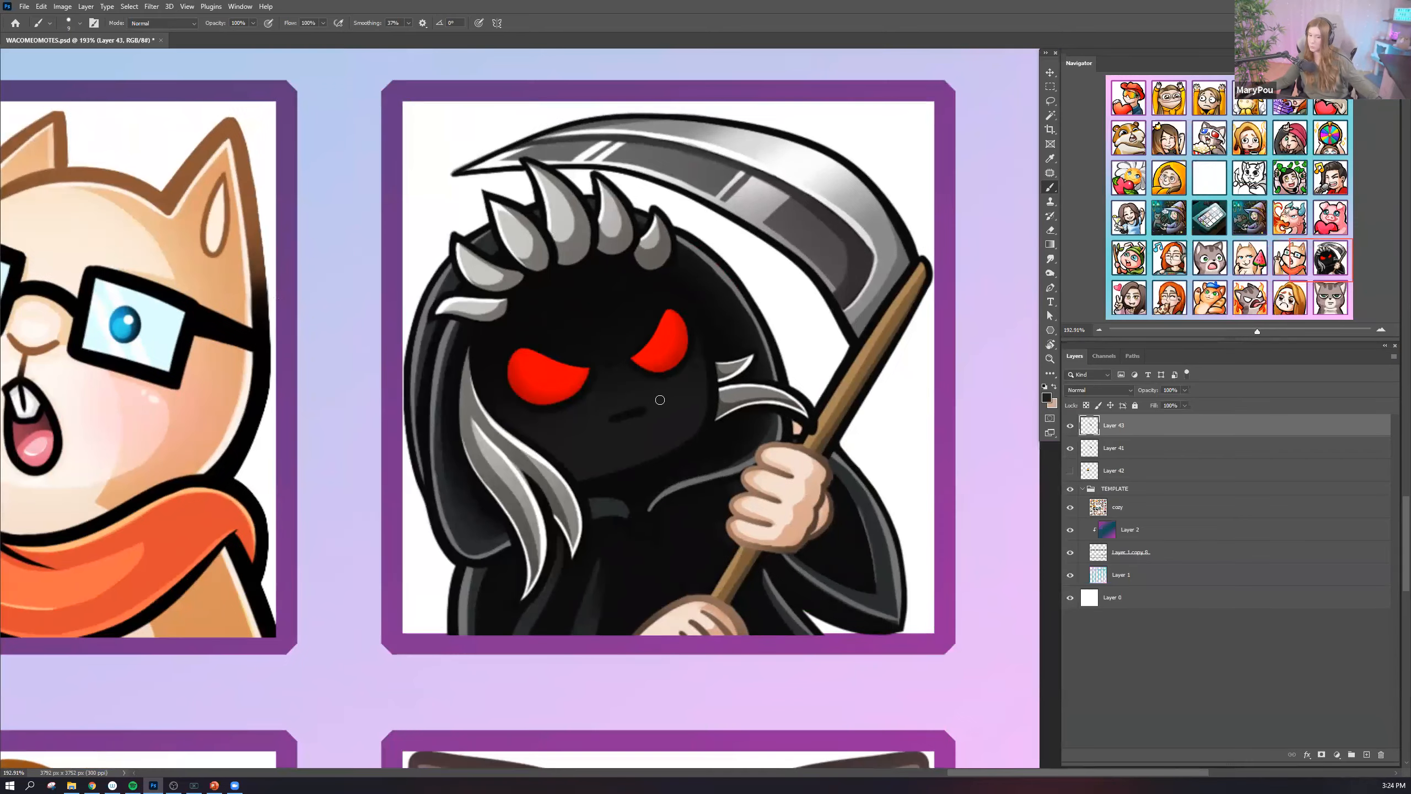
scroll(657, 335, down, 3)
scroll(653, 356, down, 1)
scroll(651, 377, up, 3)
scroll(600, 345, down, 3)
scroll(589, 361, up, 5)
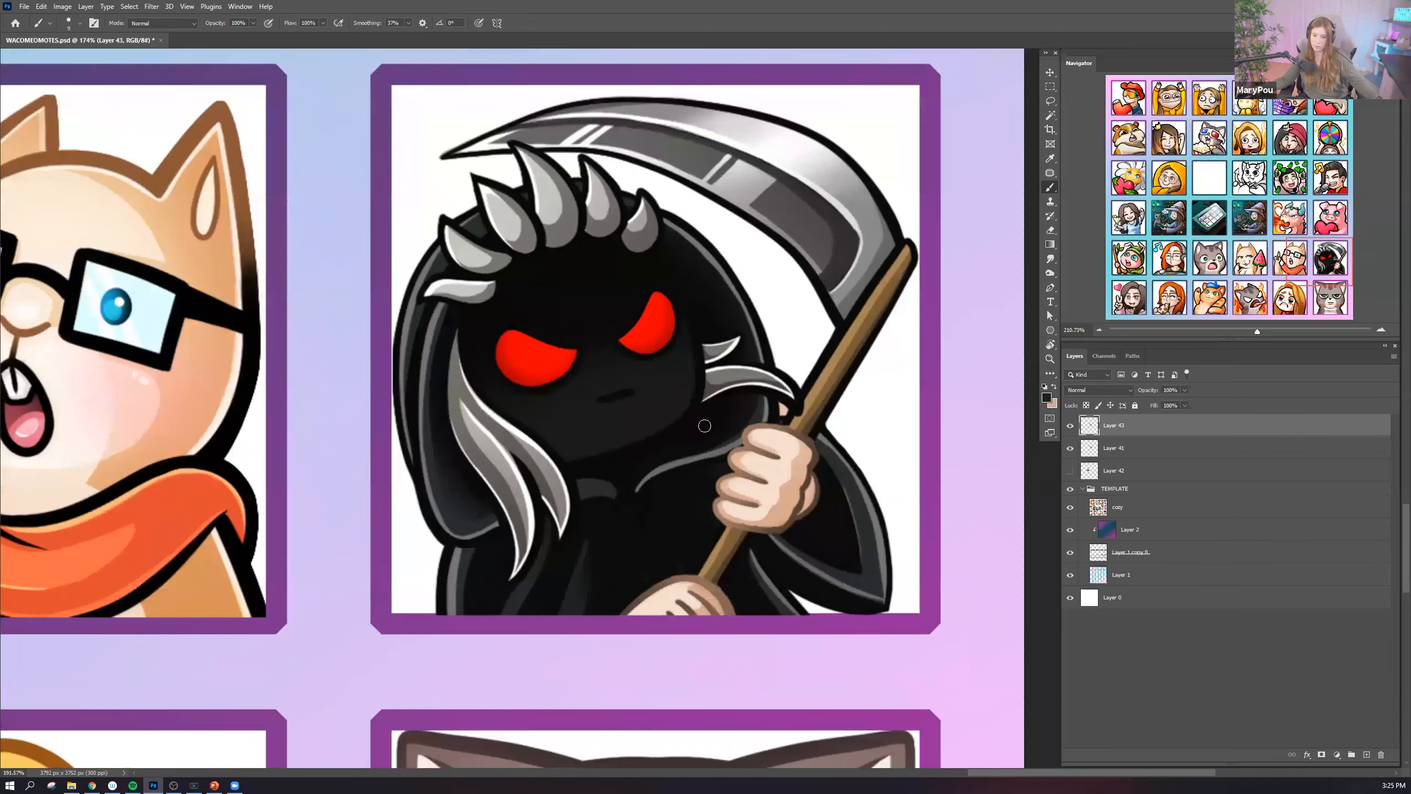
drag(389, 456, 1000, 517)
drag(345, 530, 929, 578)
drag(223, 267, 1013, 459)
mouse_move(676, 454)
mouse_down()
mouse_move(764, 614)
mouse_move(866, 710)
mouse_up()
mouse_move(778, 222)
mouse_down()
mouse_move(882, 469)
mouse_move(695, 723)
mouse_up()
mouse_move(1028, 111)
mouse_down()
mouse_move(1017, 636)
mouse_move(851, 385)
mouse_up()
scroll(845, 390, down, 5)
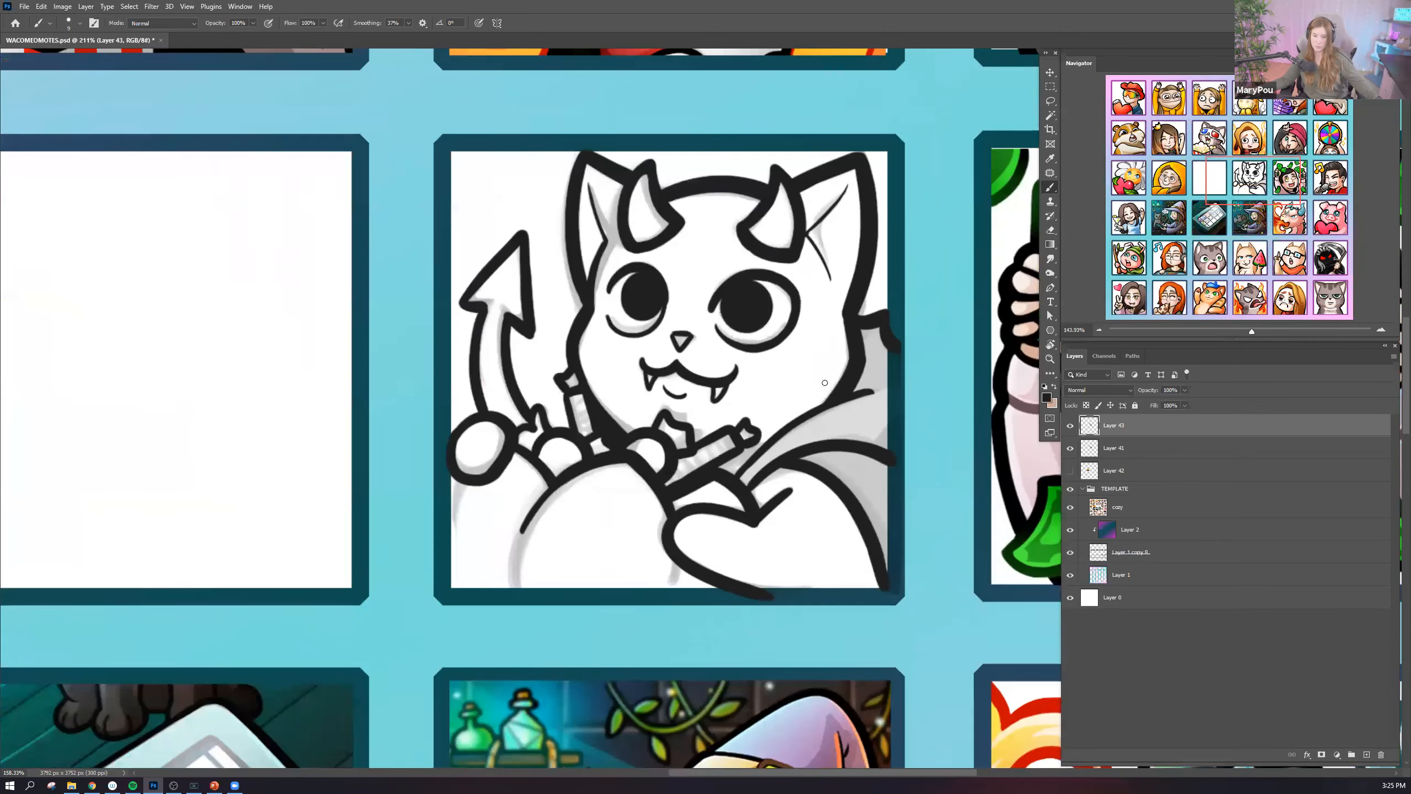
Look over the finished emotes across the whole sheet and compare them with the devil cat's line art.
scroll(821, 420, down, 5)
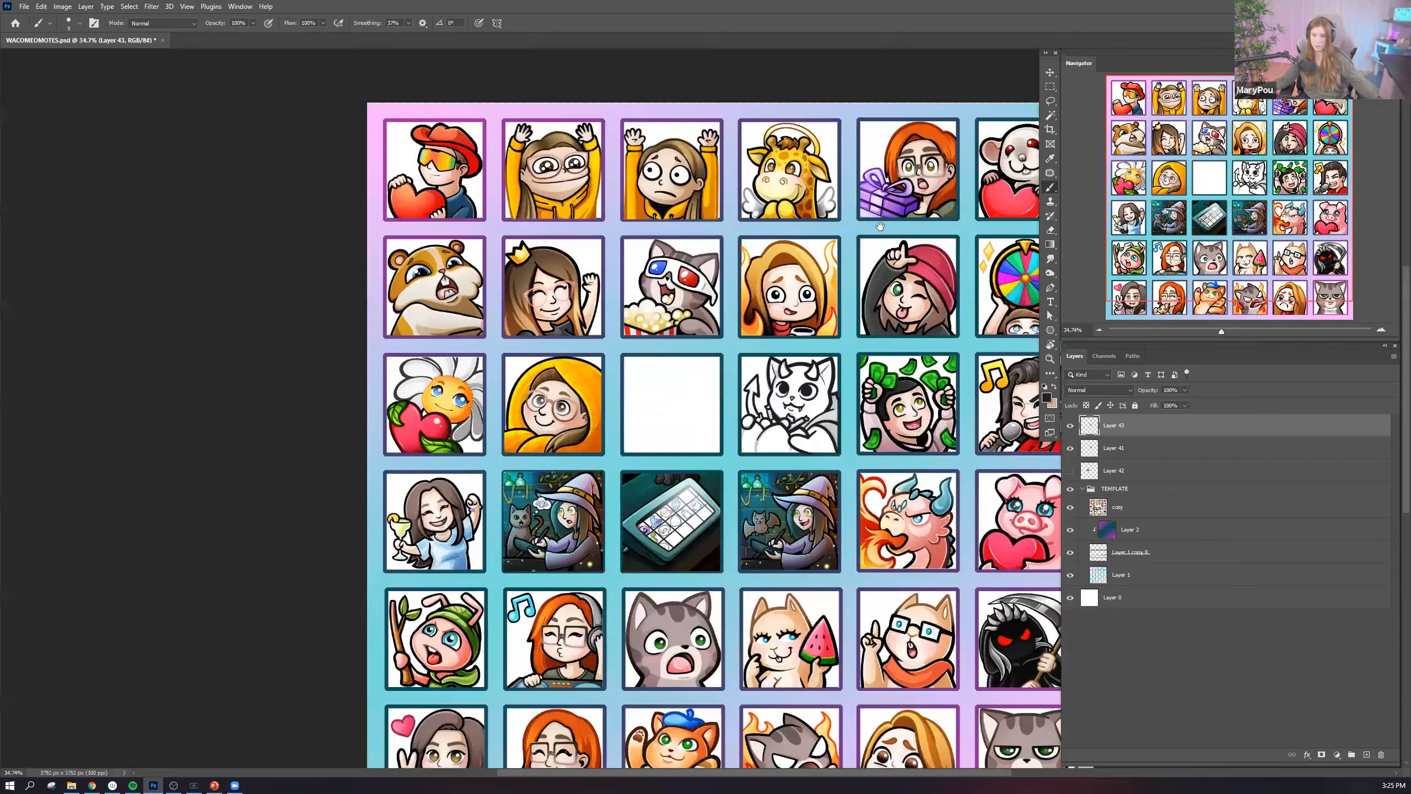
scroll(759, 283, up, 3)
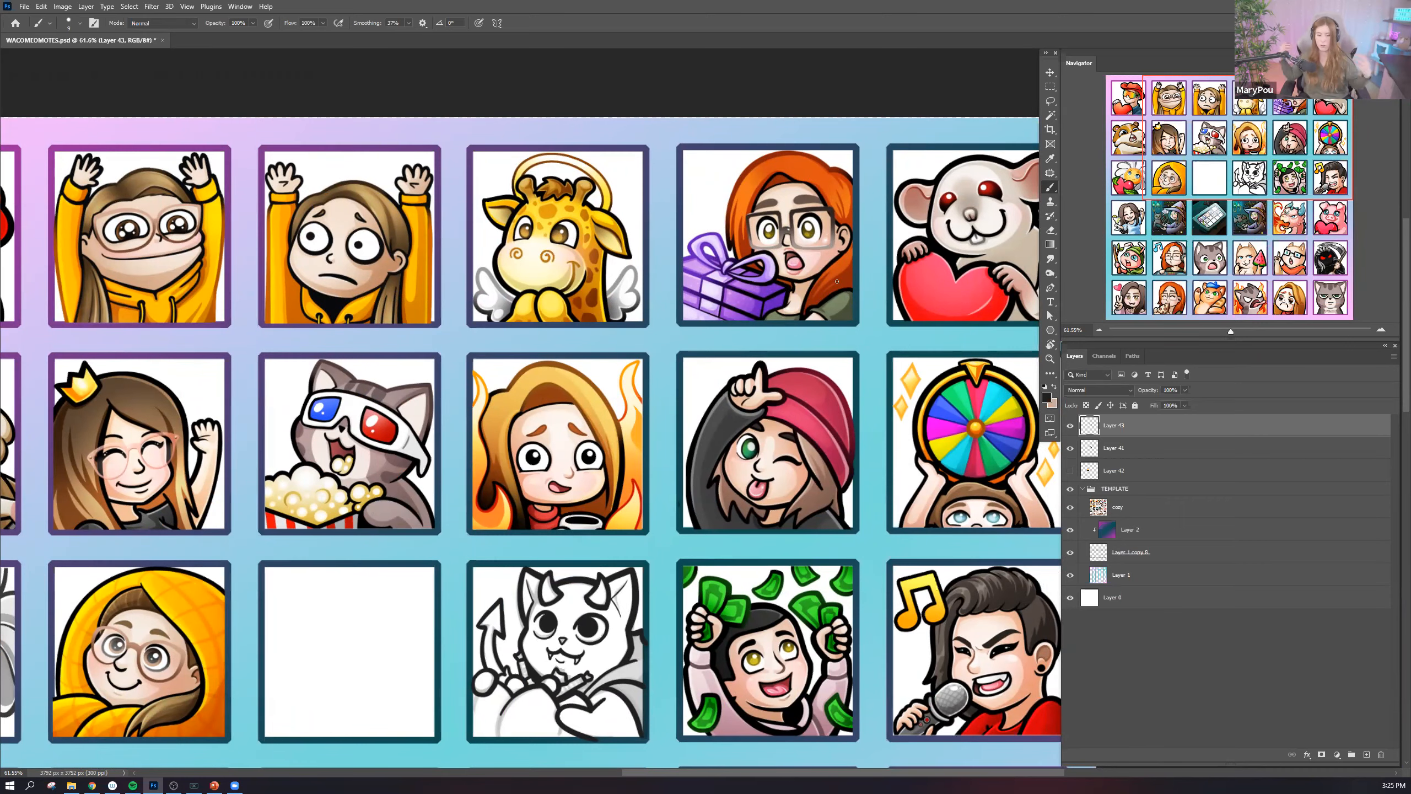
drag(566, 458, 744, 158)
drag(661, 337, 689, 127)
drag(587, 393, 532, 277)
drag(568, 354, 546, 169)
drag(641, 276, 644, 303)
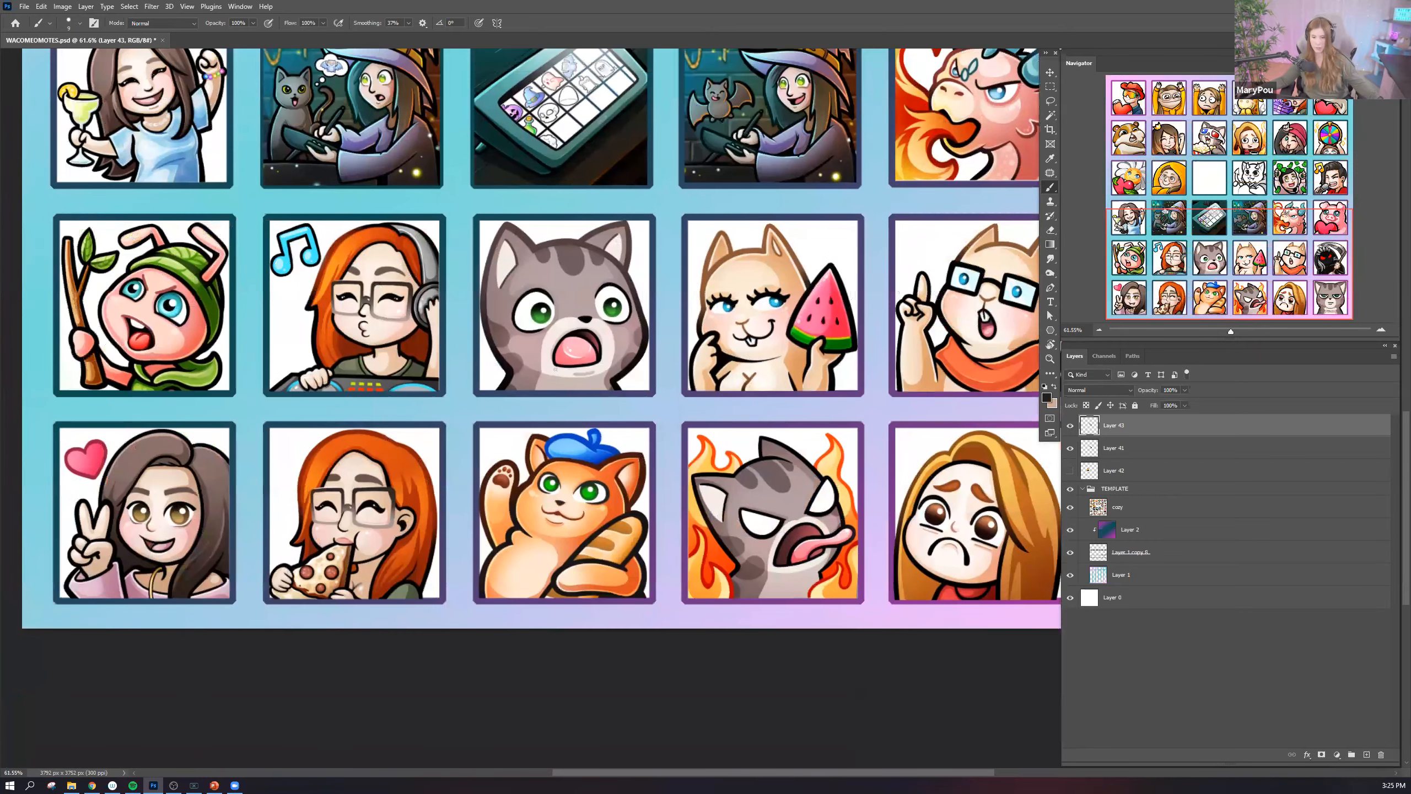
drag(556, 370, 581, 510)
drag(482, 273, 487, 355)
drag(681, 477, 488, 561)
scroll(700, 383, up, 3)
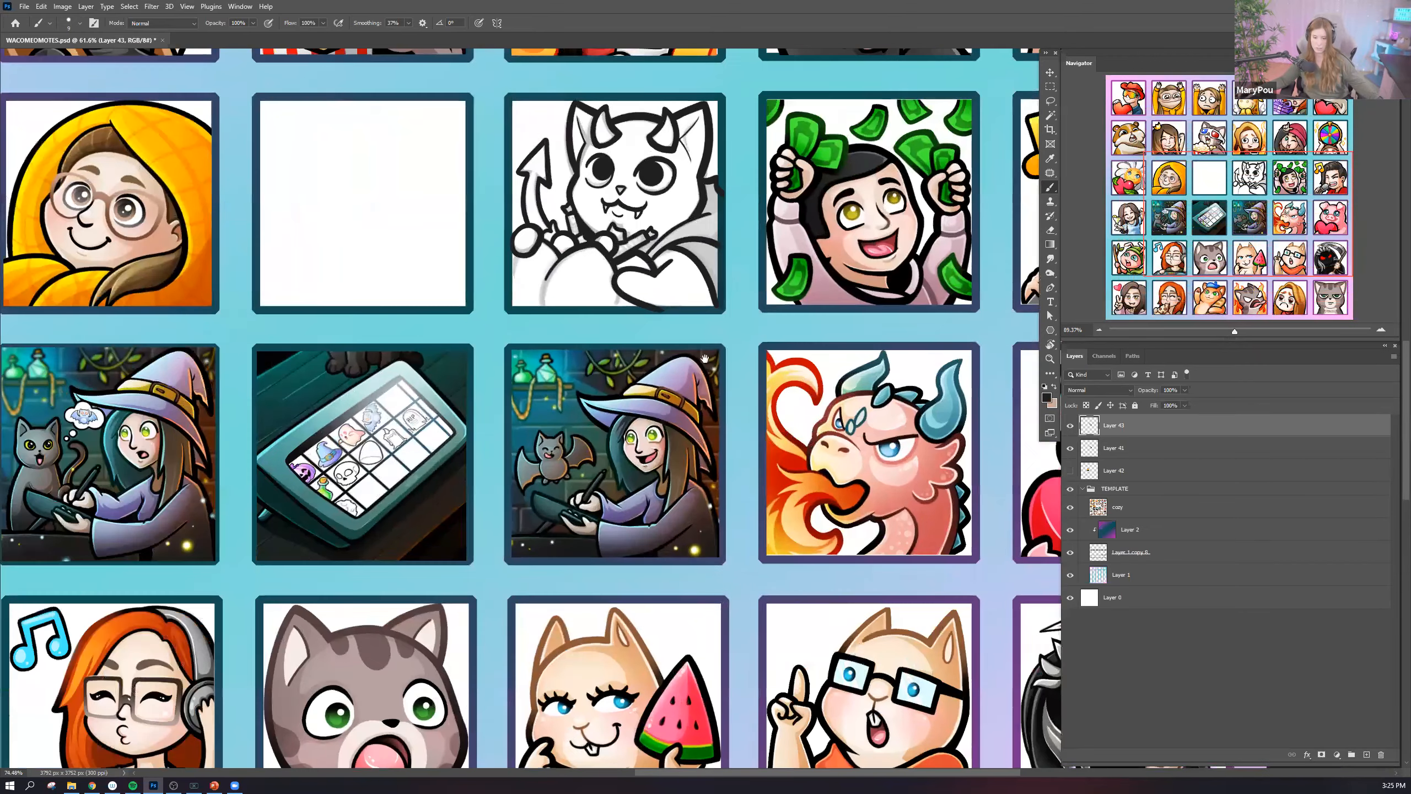
drag(705, 359, 723, 489)
scroll(666, 361, up, 6)
drag(621, 350, 647, 398)
scroll(739, 356, down, 1)
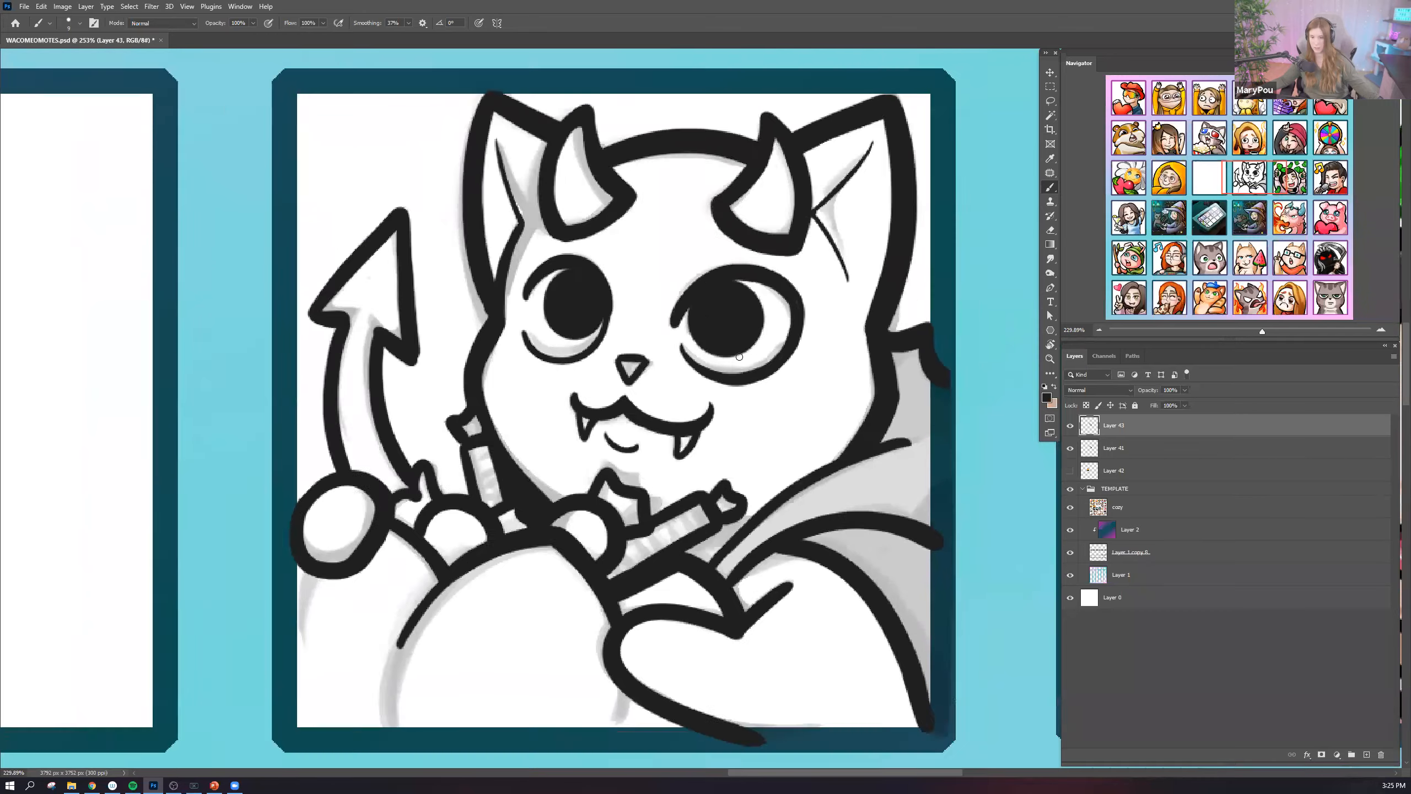
scroll(740, 356, down, 2)
scroll(722, 378, up, 3)
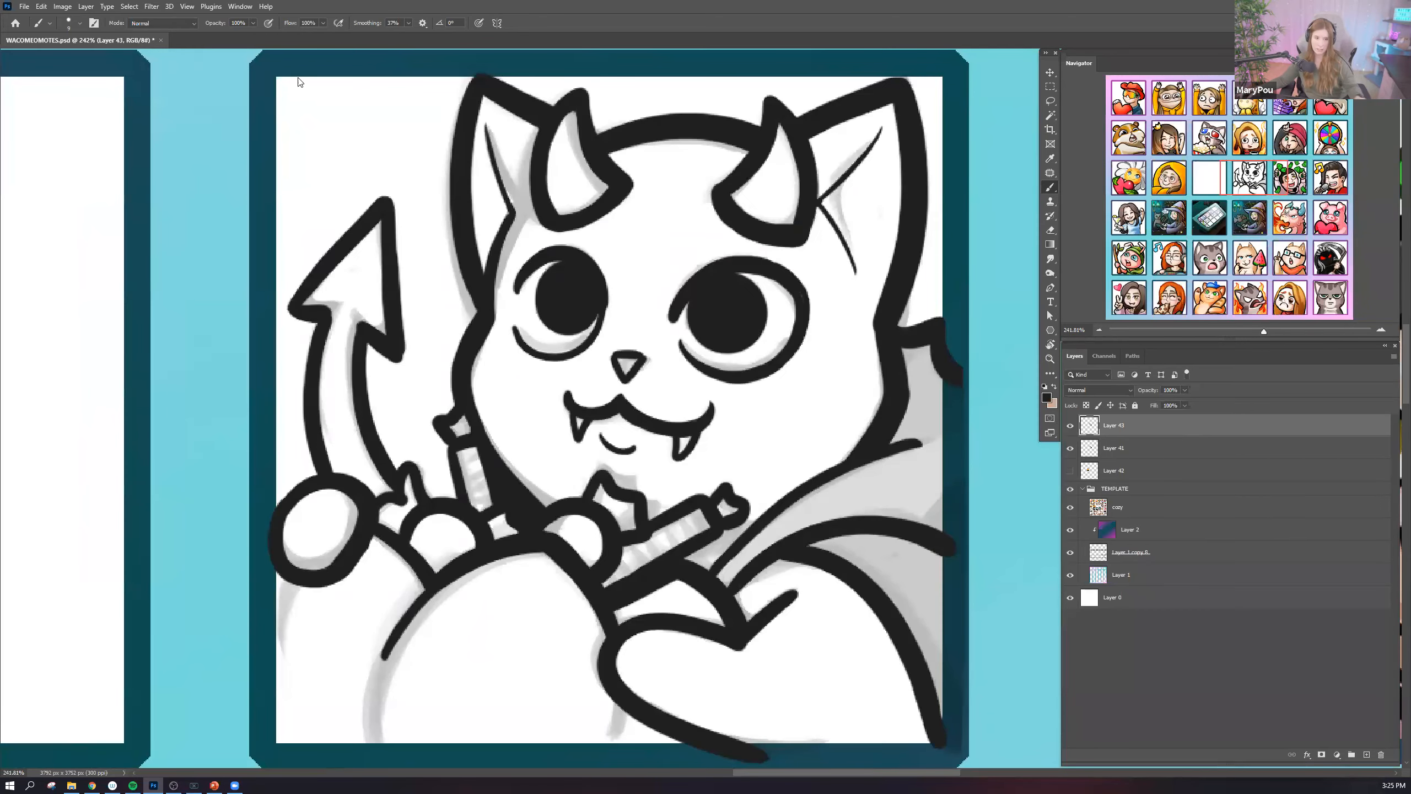
Create a new empty layer above the devil cat's line art layer.
click(85, 6)
mouse_move(106, 18)
click(217, 17)
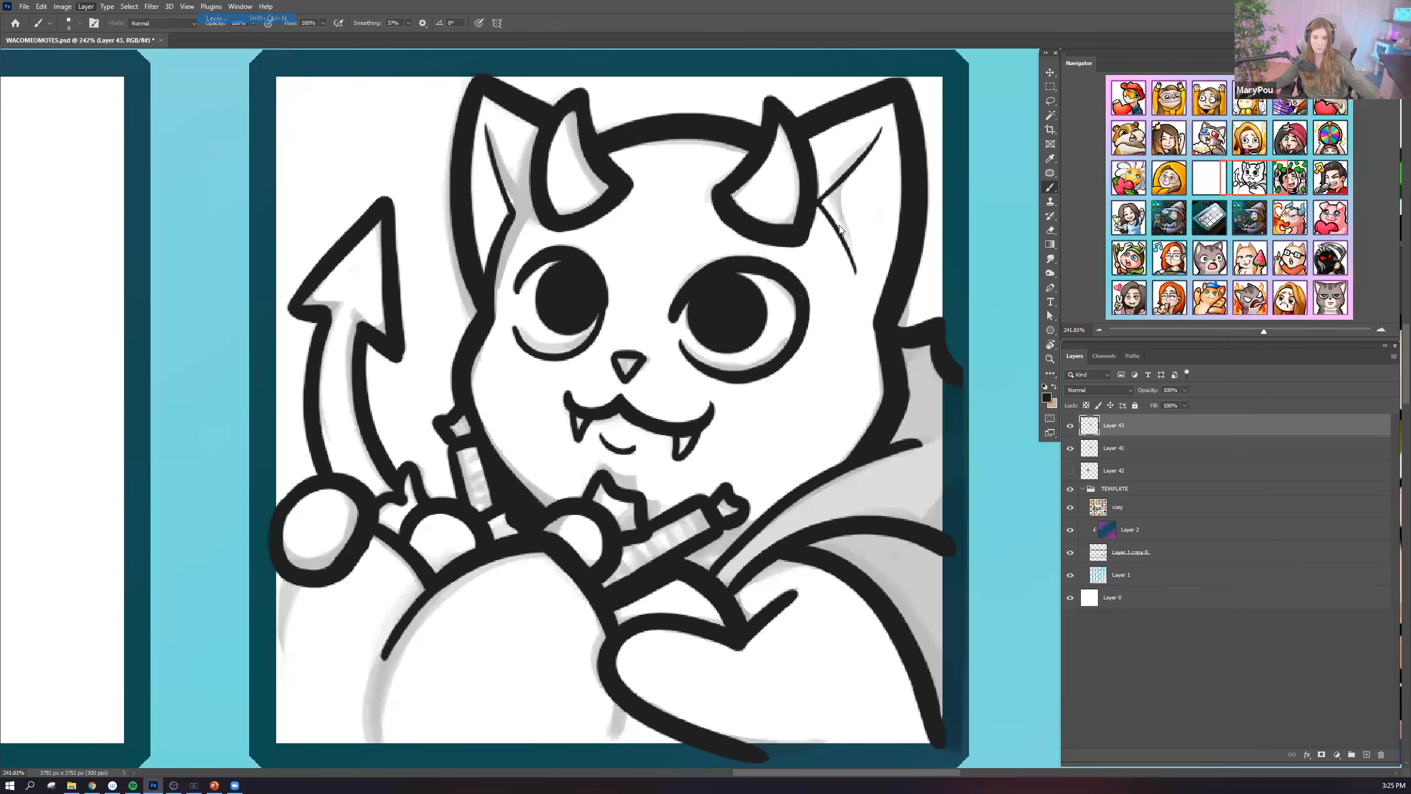
key(Return)
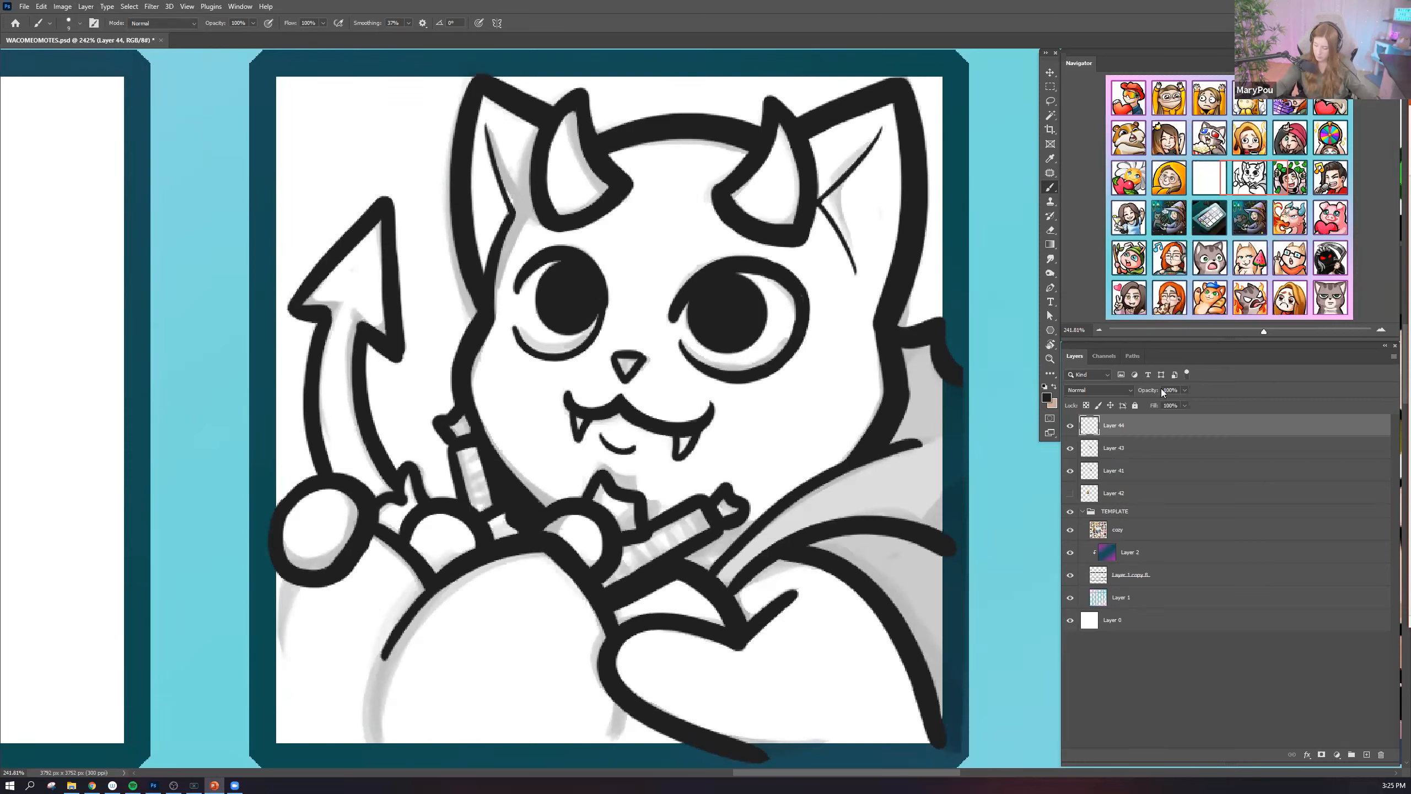
Set the foreground color to salmon pink #f09292 and choose the Hard Round brush at about 92 px.
click(1045, 399)
drag(633, 388, 631, 382)
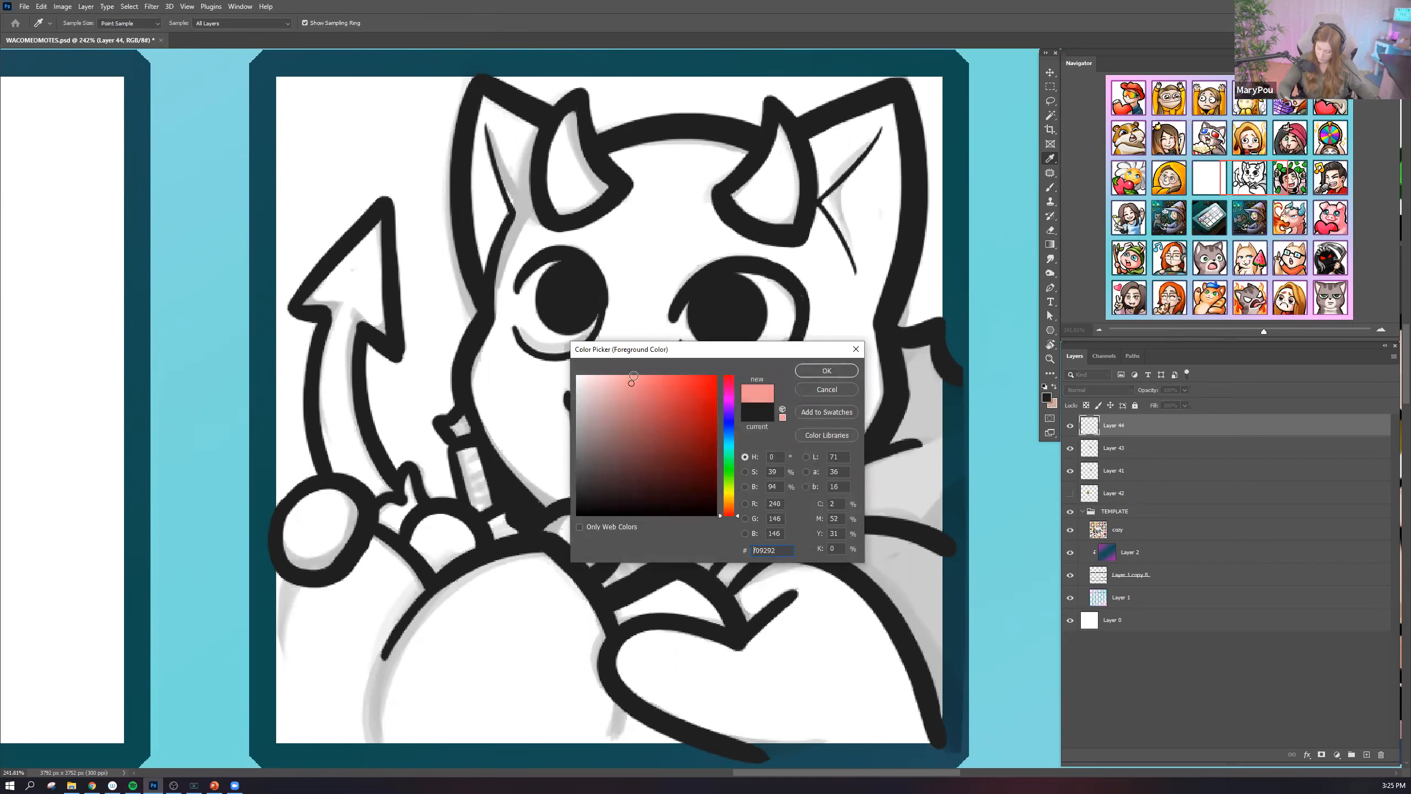
click(827, 371)
key(b)
click(79, 22)
click(93, 58)
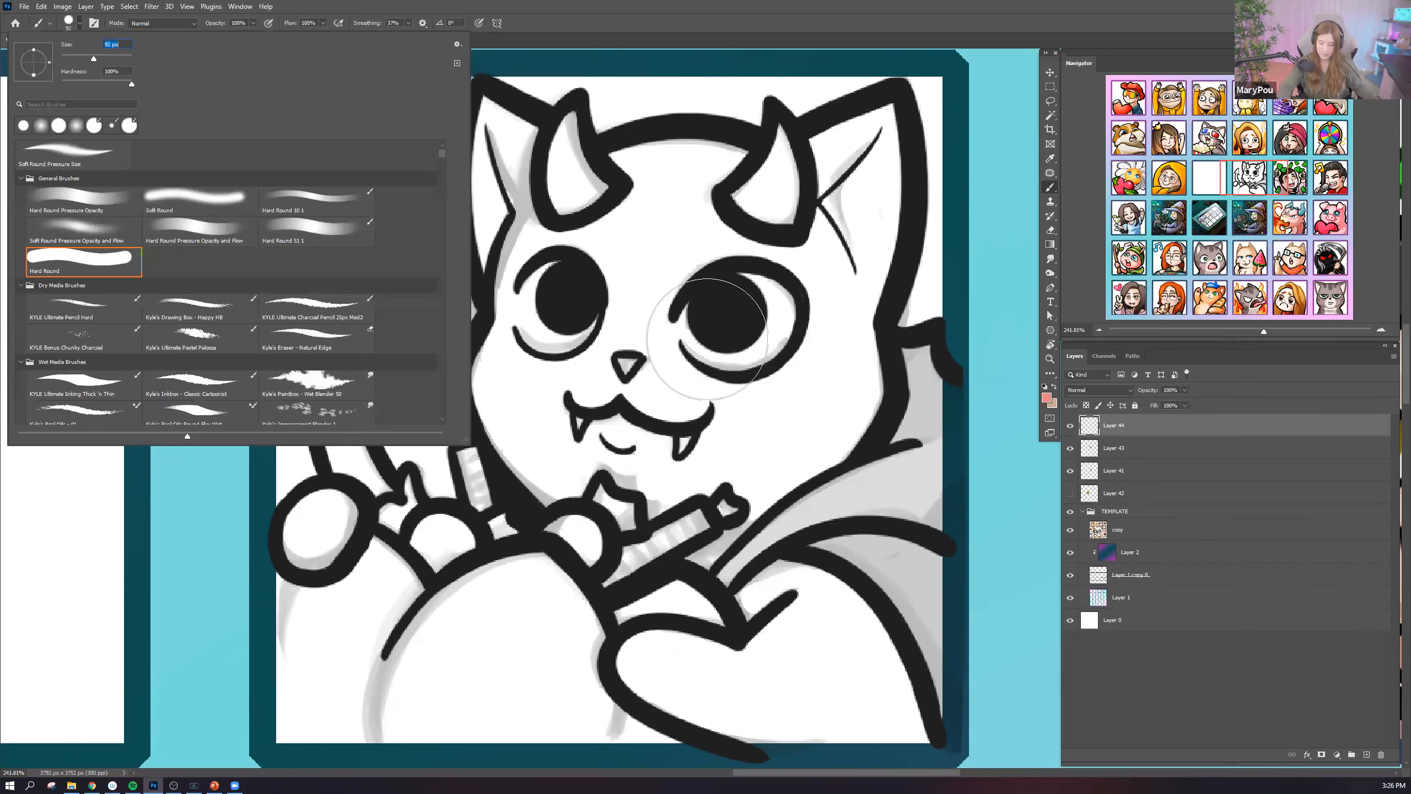
Undo the test stroke over the face and move the new color layer beneath the line art layer.
drag(695, 331, 676, 388)
key(ctrl+z)
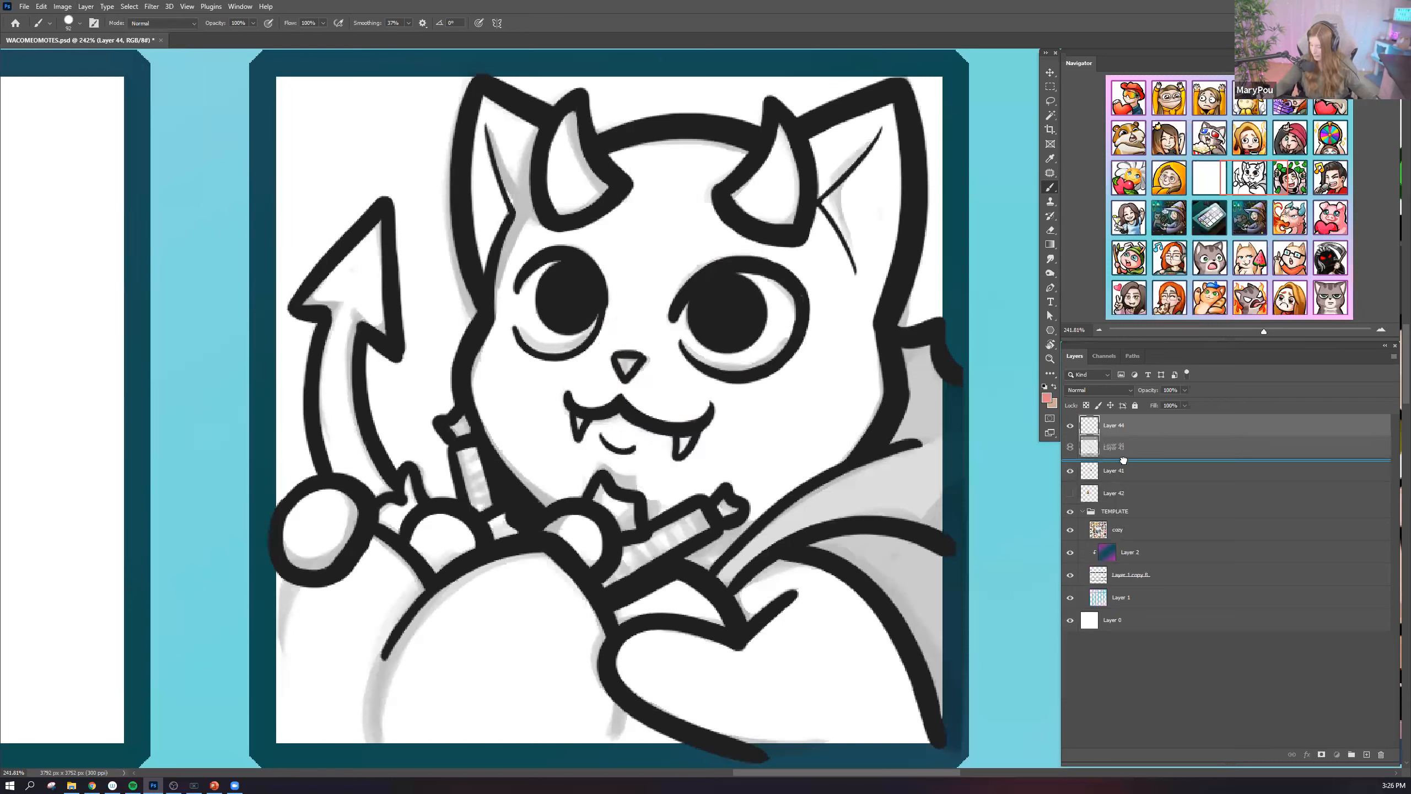
key(ctrl+bracketleft)
Paint flat salmon pink over the face, left ear, horns and forehead, erasing spills outside the outline.
mouse_move(668, 291)
mouse_down()
mouse_move(643, 345)
mouse_move(606, 343)
mouse_move(569, 409)
mouse_move(554, 327)
mouse_move(524, 353)
mouse_move(518, 379)
mouse_move(564, 464)
mouse_move(553, 494)
mouse_move(621, 440)
mouse_move(619, 463)
mouse_move(645, 458)
mouse_move(666, 487)
mouse_move(652, 512)
mouse_move(646, 463)
mouse_move(695, 478)
mouse_move(752, 346)
mouse_move(622, 382)
mouse_move(568, 273)
mouse_move(522, 236)
mouse_up()
mouse_move(485, 109)
mouse_down()
mouse_move(495, 227)
mouse_move(456, 107)
mouse_move(521, 85)
mouse_up()
key(e)
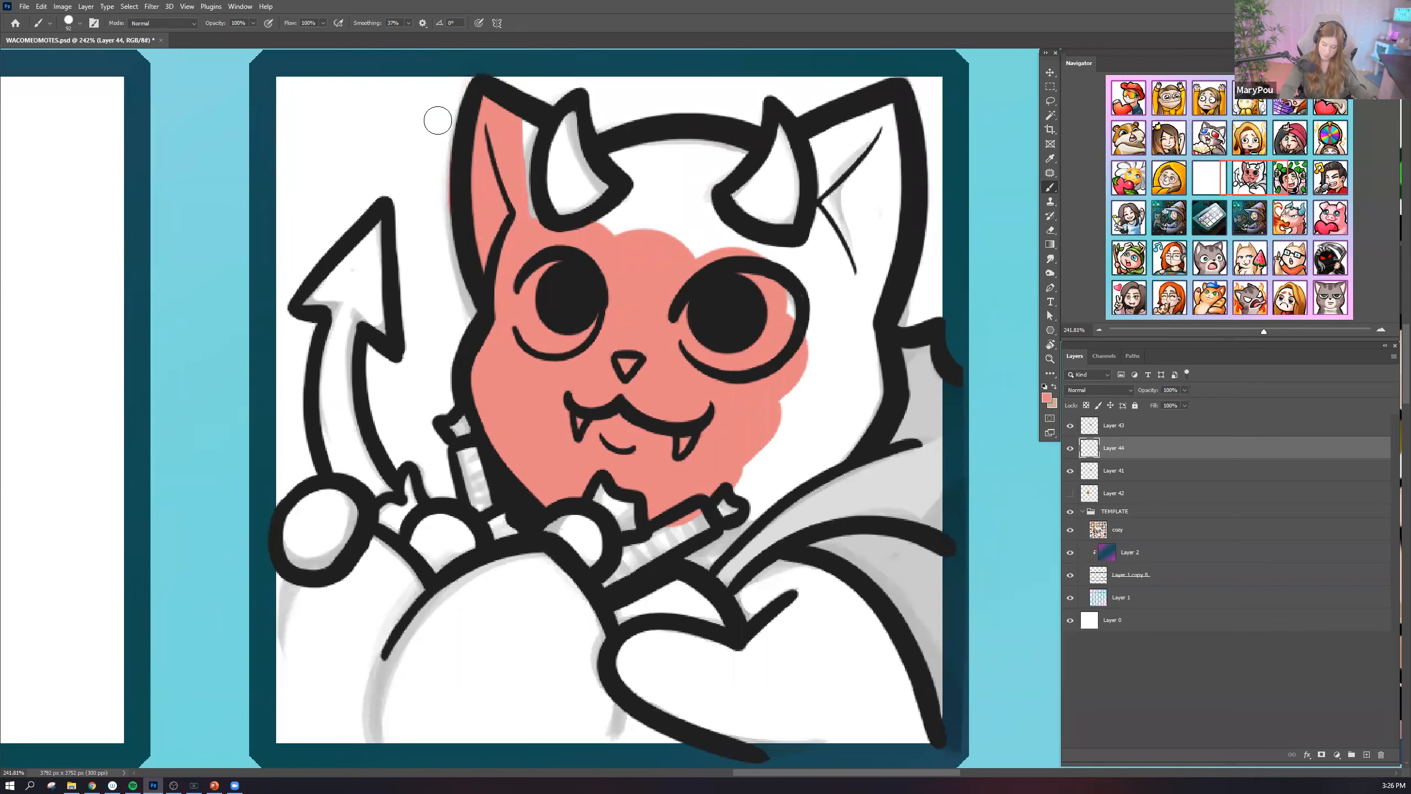
mouse_move(558, 172)
mouse_down()
mouse_move(566, 262)
mouse_move(571, 123)
mouse_move(617, 262)
mouse_up()
key(e)
drag(565, 89, 605, 125)
key(b)
mouse_move(629, 241)
mouse_down()
mouse_move(658, 189)
mouse_move(702, 198)
mouse_move(739, 244)
mouse_move(780, 128)
mouse_move(756, 201)
mouse_move(792, 231)
mouse_move(760, 258)
mouse_move(799, 154)
mouse_move(872, 101)
mouse_up()
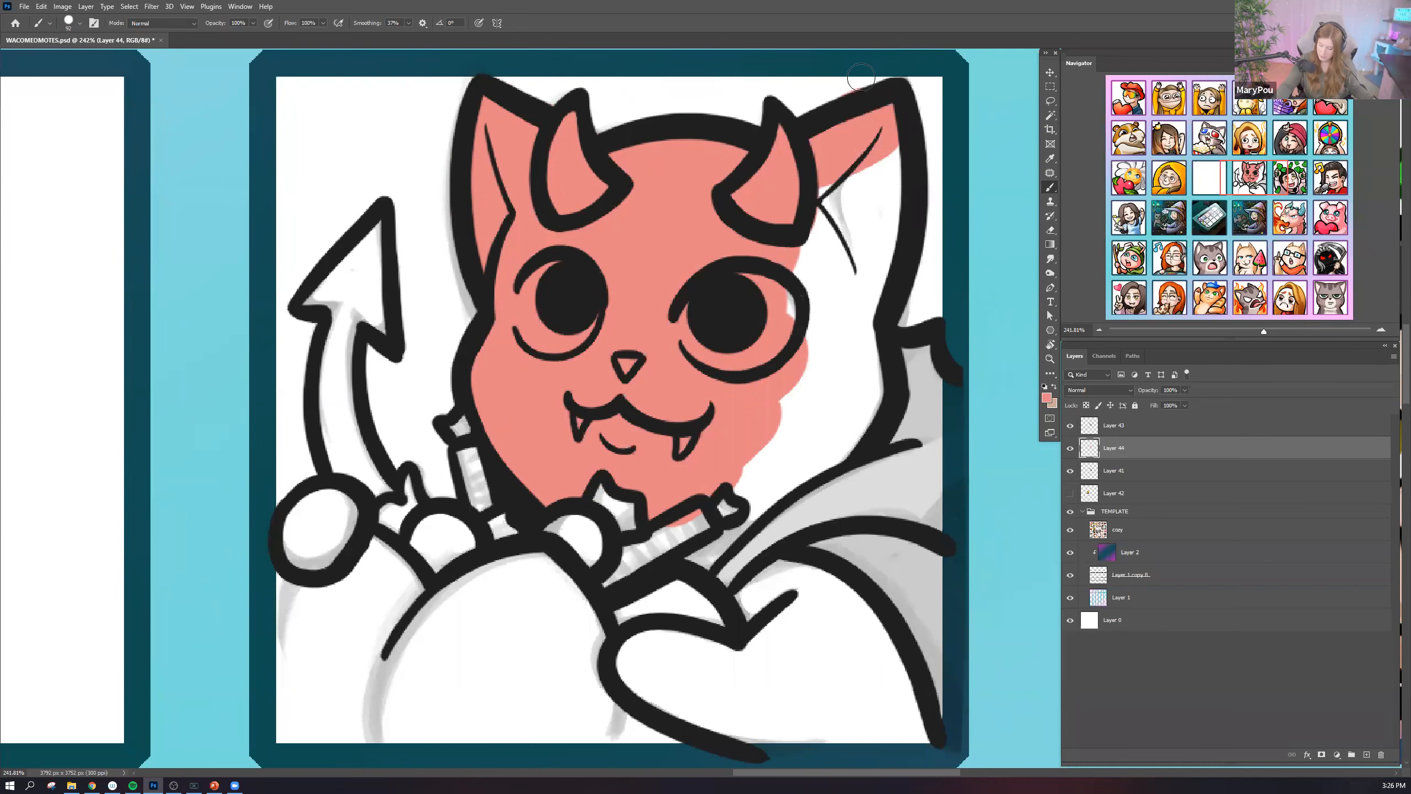
Fill the right ear, right cheek and neck with the same flat pink up to the outlines.
mouse_move(880, 161)
mouse_down()
mouse_move(860, 285)
mouse_move(853, 264)
mouse_move(810, 306)
mouse_move(838, 189)
mouse_move(769, 448)
mouse_move(805, 359)
mouse_move(732, 490)
mouse_move(699, 475)
mouse_move(667, 543)
mouse_move(723, 514)
mouse_move(703, 560)
mouse_up()
key(e)
key(b)
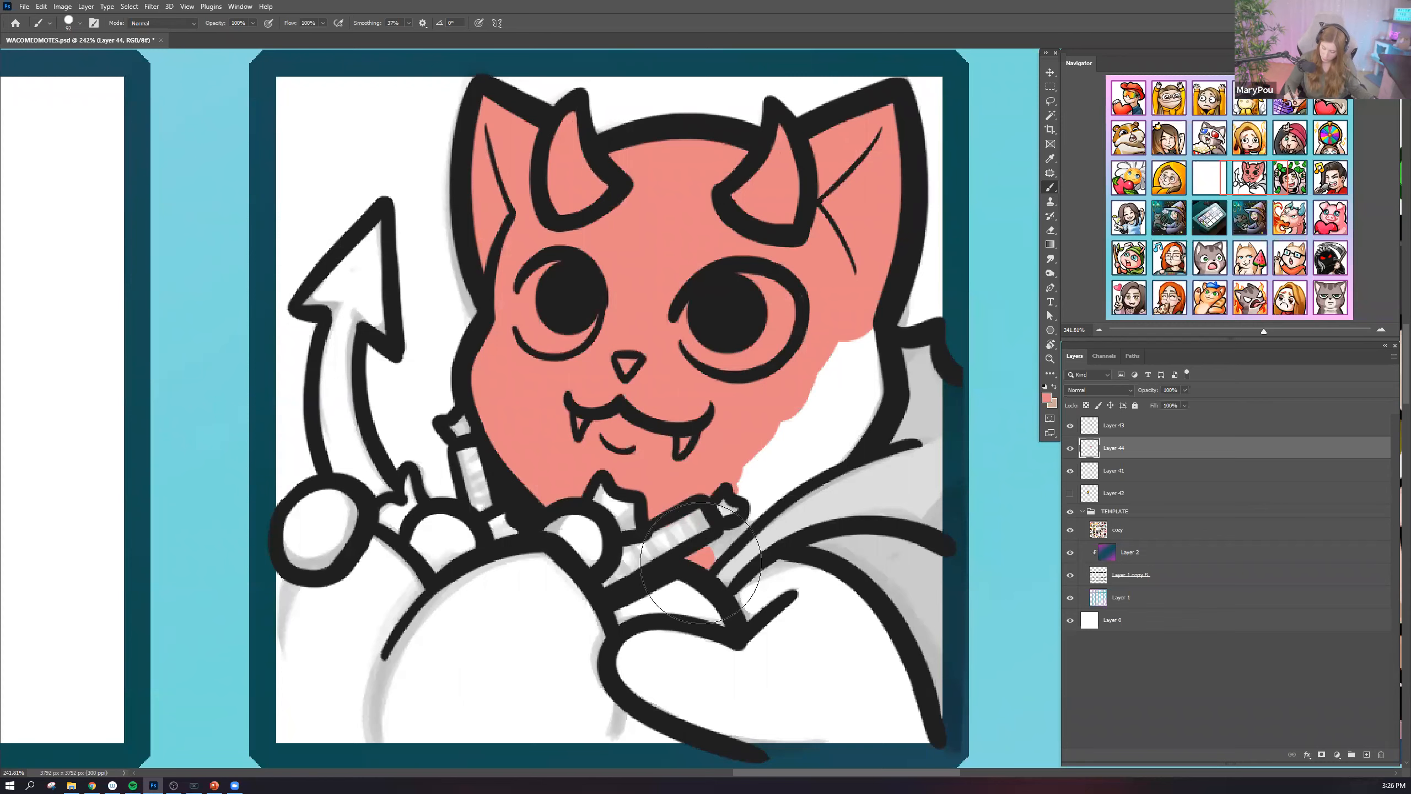
mouse_move(749, 487)
mouse_down()
mouse_move(772, 446)
mouse_move(861, 335)
mouse_move(816, 464)
mouse_move(853, 425)
mouse_up()
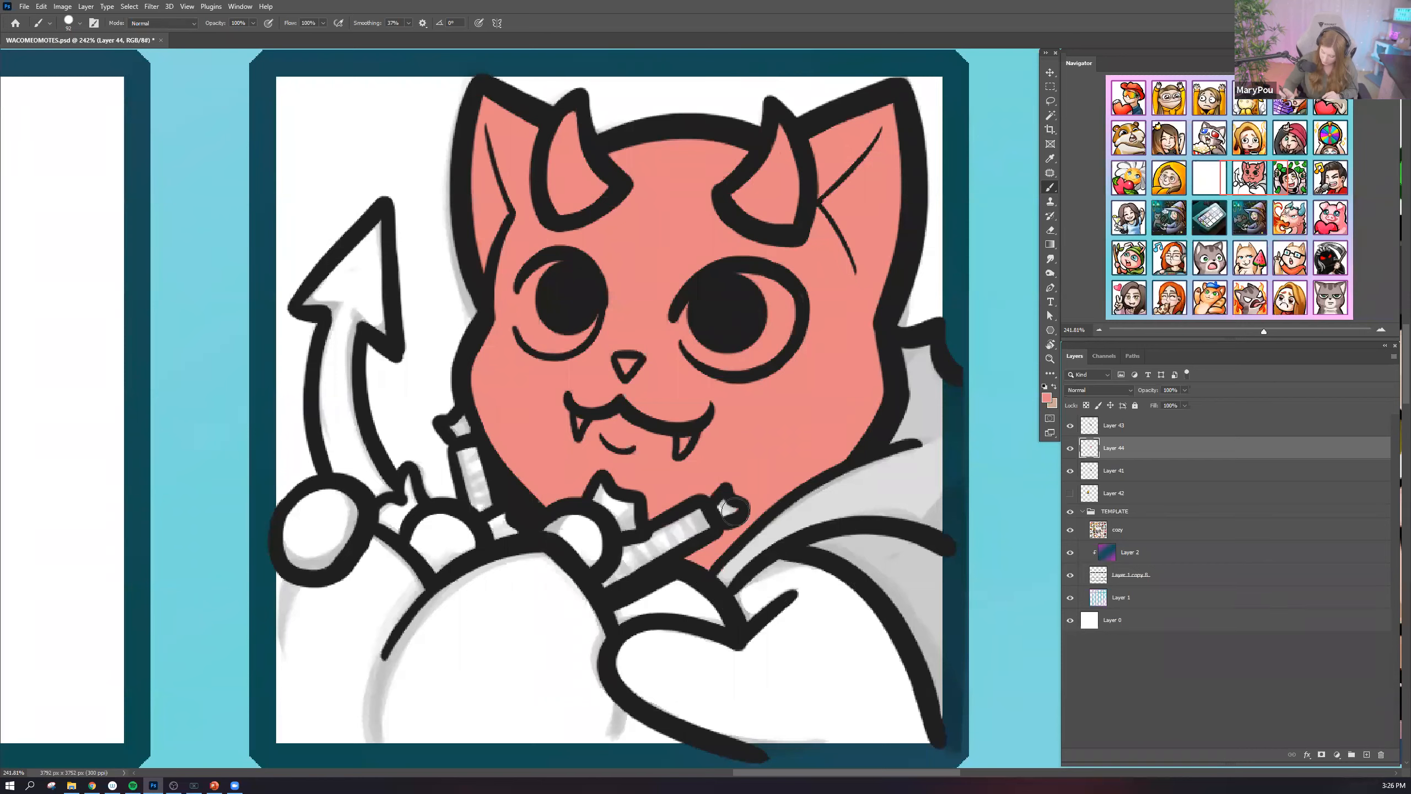
Fill the right arm, left paw and arrow-tipped tail with flat pink, reducing the brush to about 40 px for the tail.
mouse_move(777, 578)
mouse_down()
mouse_move(760, 681)
mouse_move(667, 698)
mouse_move(635, 651)
mouse_move(647, 673)
mouse_move(711, 678)
mouse_move(775, 724)
mouse_move(795, 598)
mouse_move(833, 695)
mouse_move(842, 650)
mouse_move(809, 590)
mouse_move(892, 688)
mouse_move(880, 727)
mouse_move(833, 729)
mouse_move(861, 685)
mouse_up()
drag(336, 502, 333, 547)
mouse_move(333, 284)
mouse_down()
mouse_move(367, 197)
mouse_move(355, 240)
mouse_up()
mouse_move(384, 175)
mouse_down()
mouse_move(307, 284)
mouse_move(428, 349)
mouse_move(401, 258)
mouse_up()
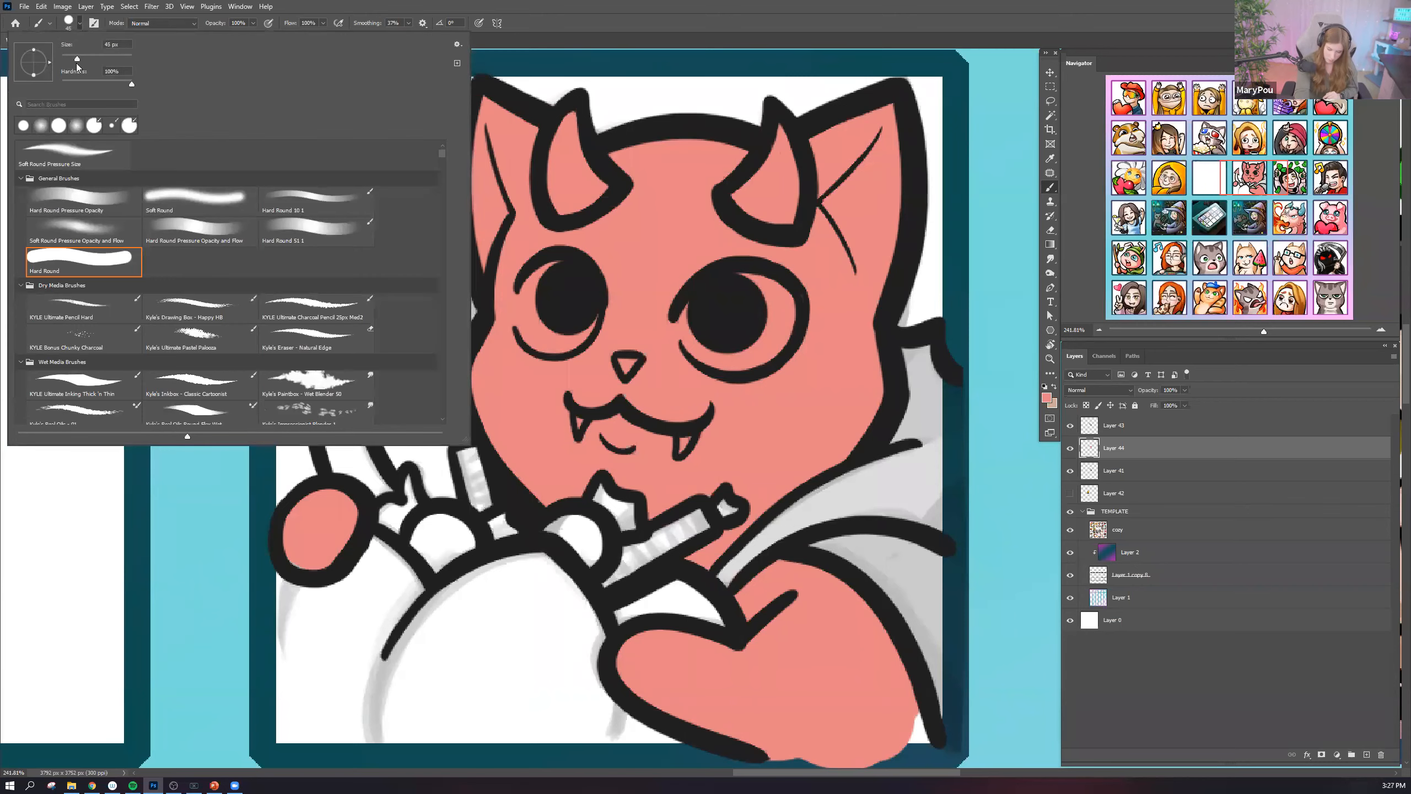
click(76, 63)
mouse_move(376, 482)
mouse_down()
mouse_move(336, 447)
mouse_move(348, 477)
mouse_move(338, 469)
mouse_move(344, 305)
mouse_move(327, 394)
mouse_move(363, 482)
mouse_move(359, 286)
mouse_move(331, 535)
mouse_up()
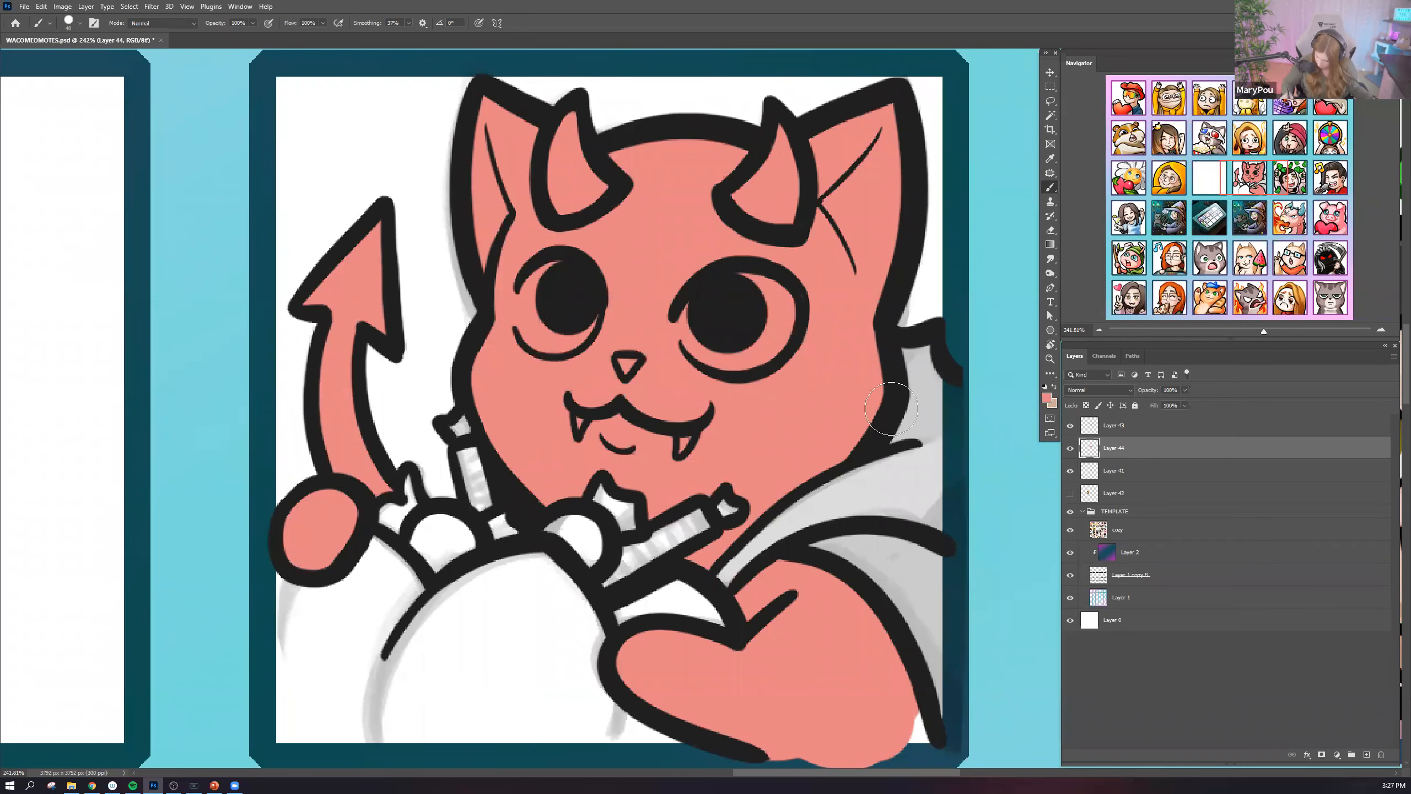
drag(910, 724, 927, 737)
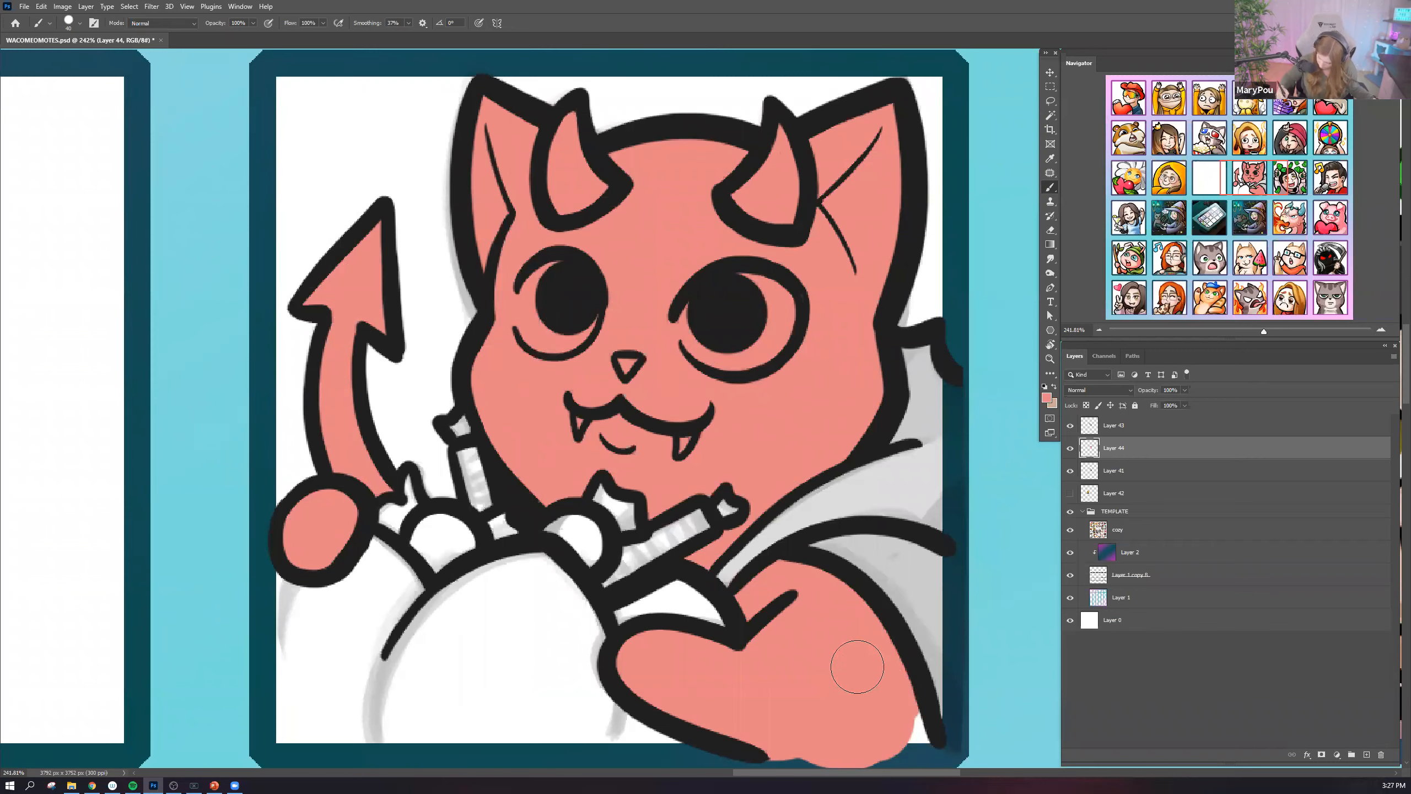
Select the pink fill's pixels, set the background color to red #d16262 and apply a diagonal pink-to-red gradient.
ctrl+click(1094, 447)
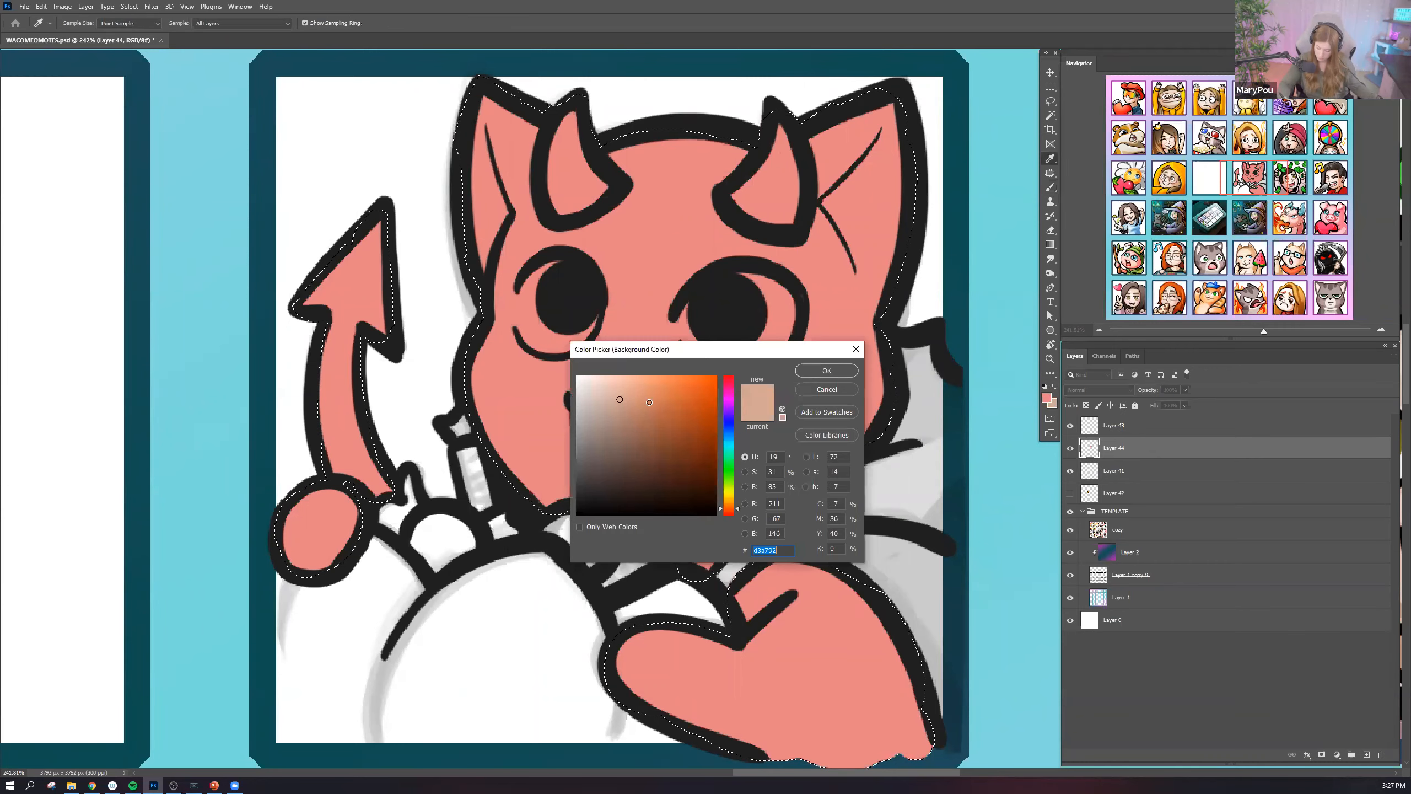
click(647, 317)
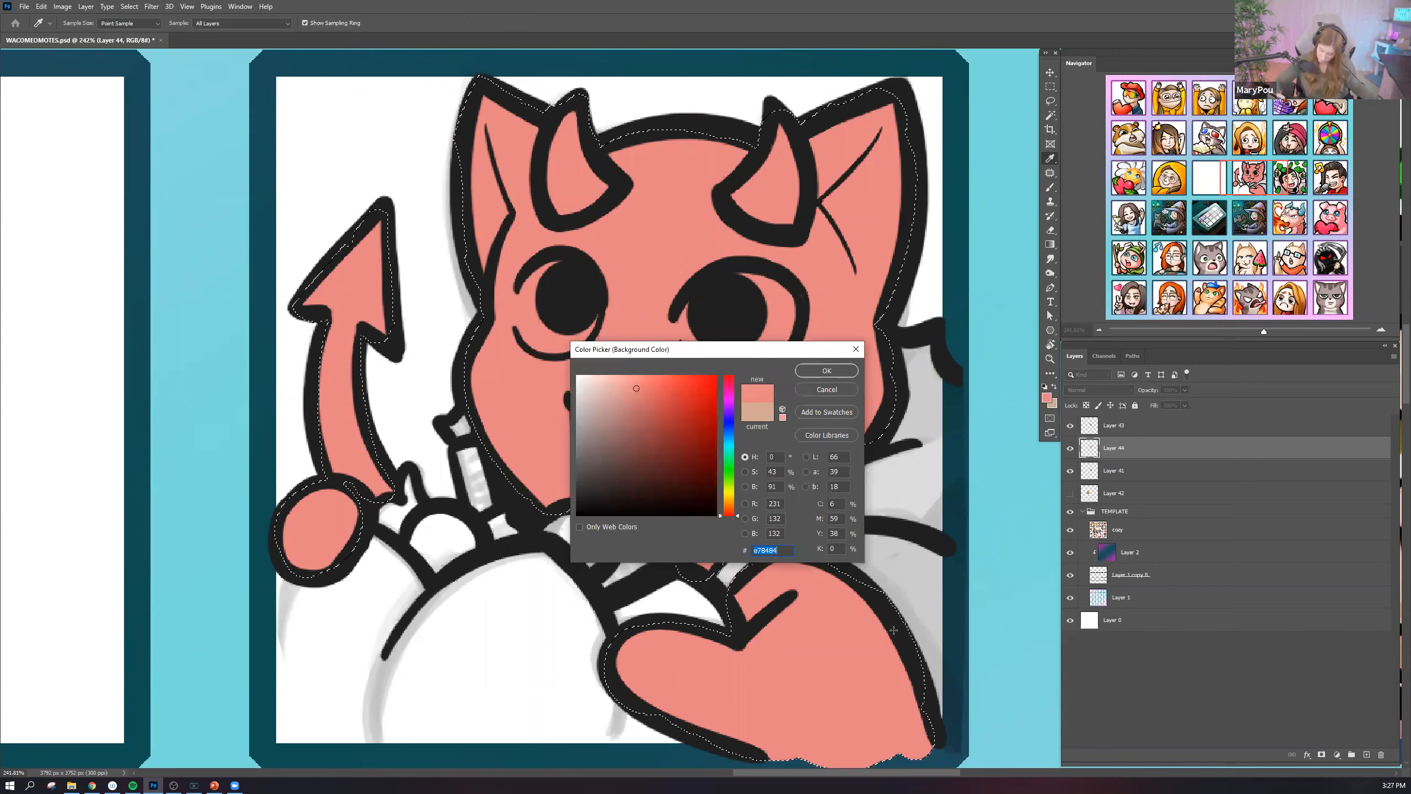
click(652, 401)
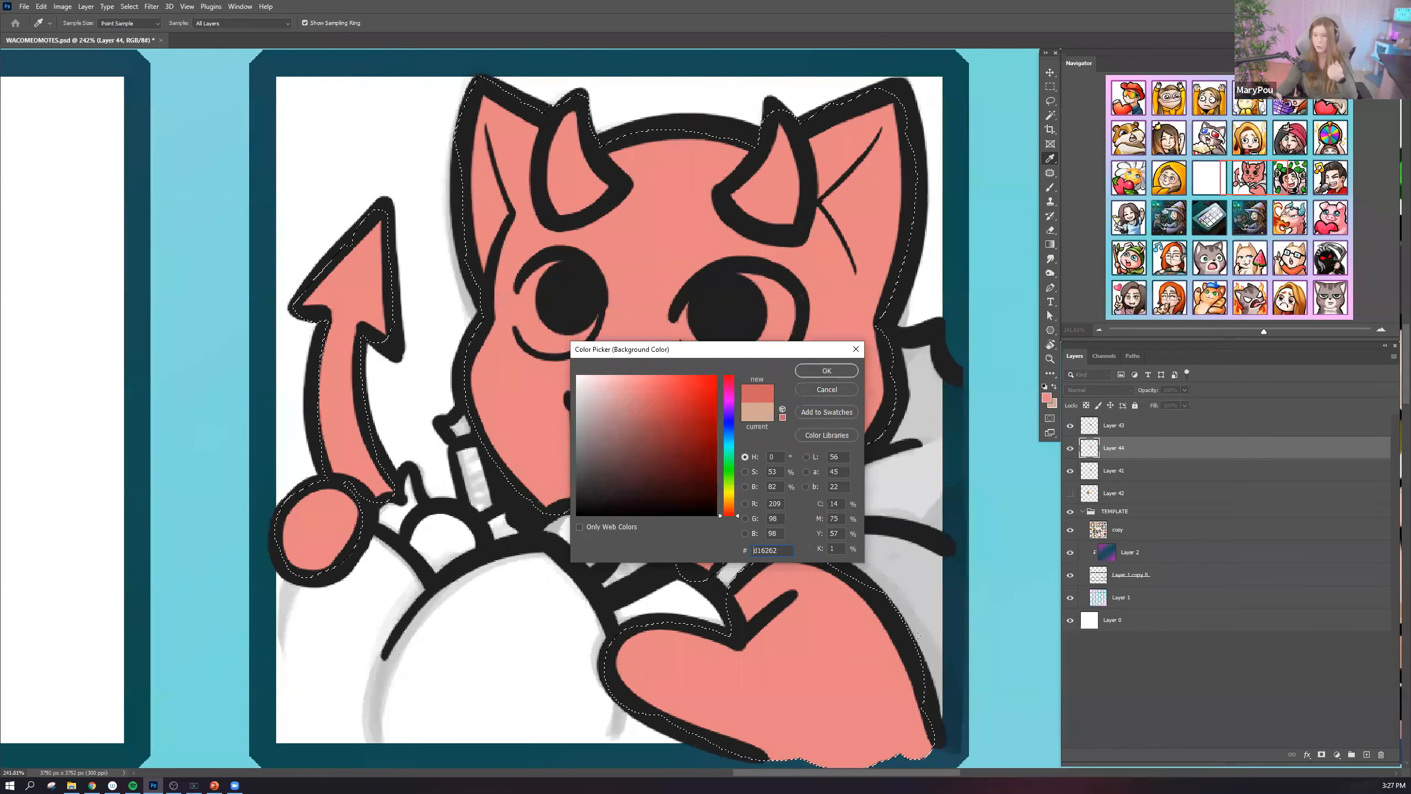
key(Return)
drag(833, 523, 955, 669)
drag(809, 497, 977, 624)
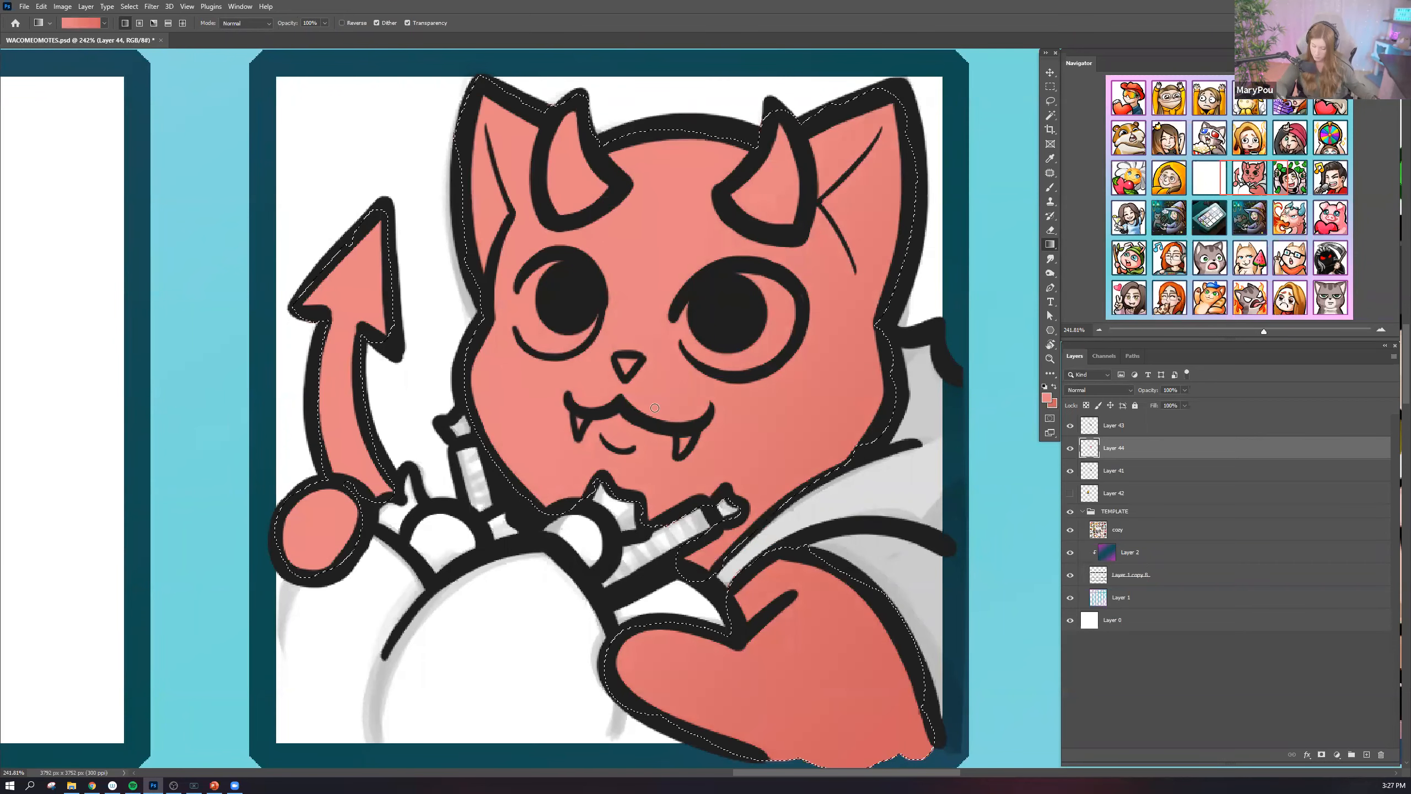
Darken the background red and redraw the diagonal gradient from the face toward the lower right arm.
click(1052, 404)
click(817, 373)
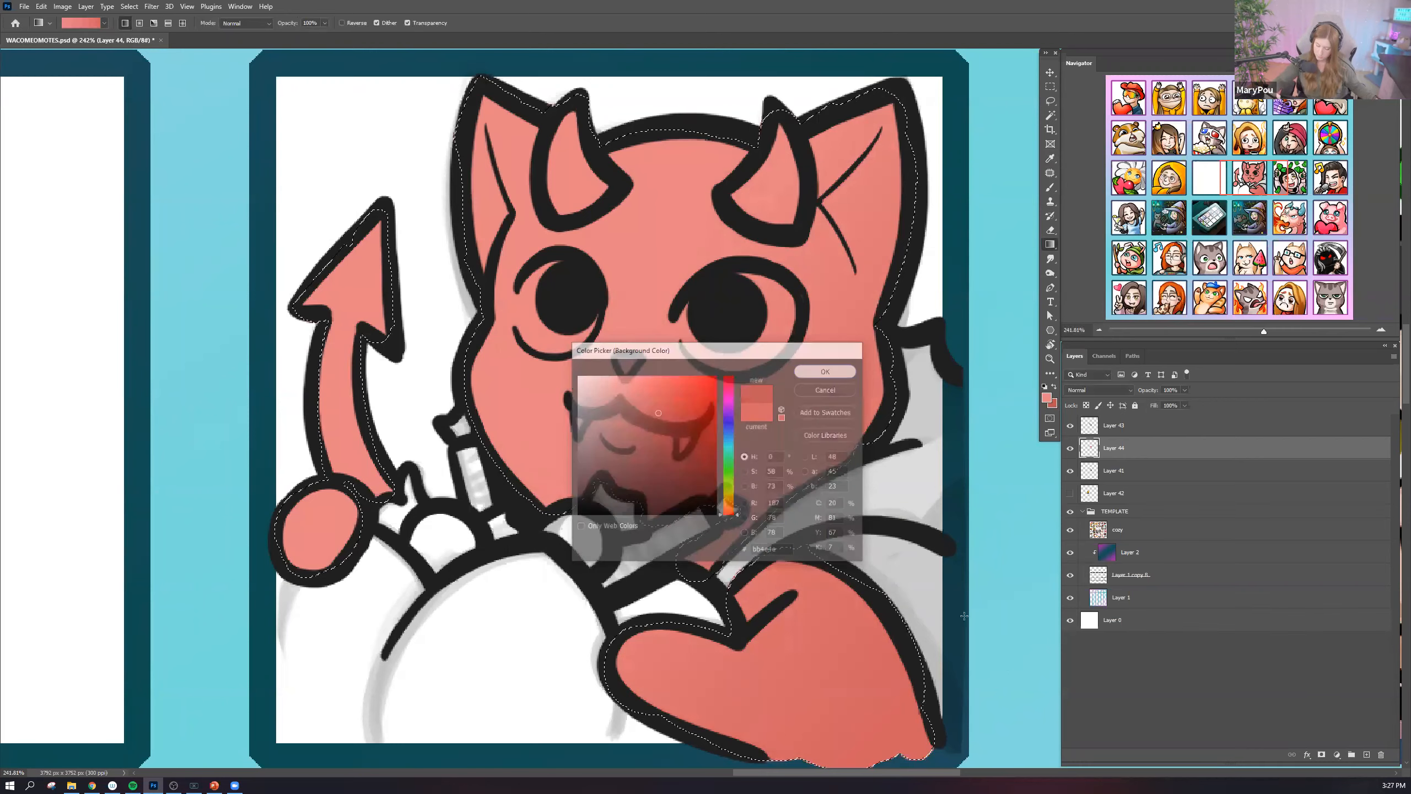
drag(722, 389, 931, 603)
drag(716, 356, 878, 550)
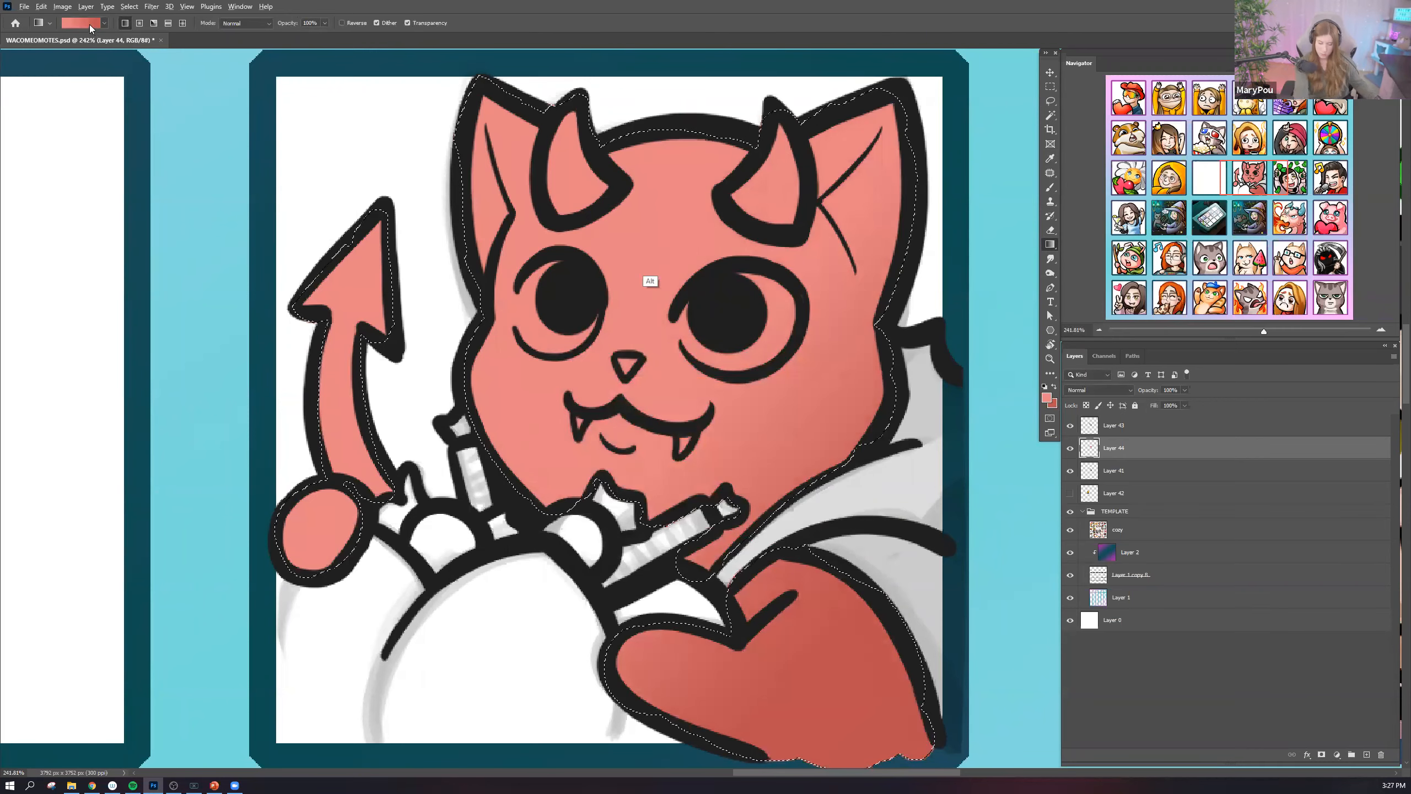
Brush a lighter pink glow over the center of the face with a large Soft Round Pressure Size brush.
click(1050, 187)
click(69, 22)
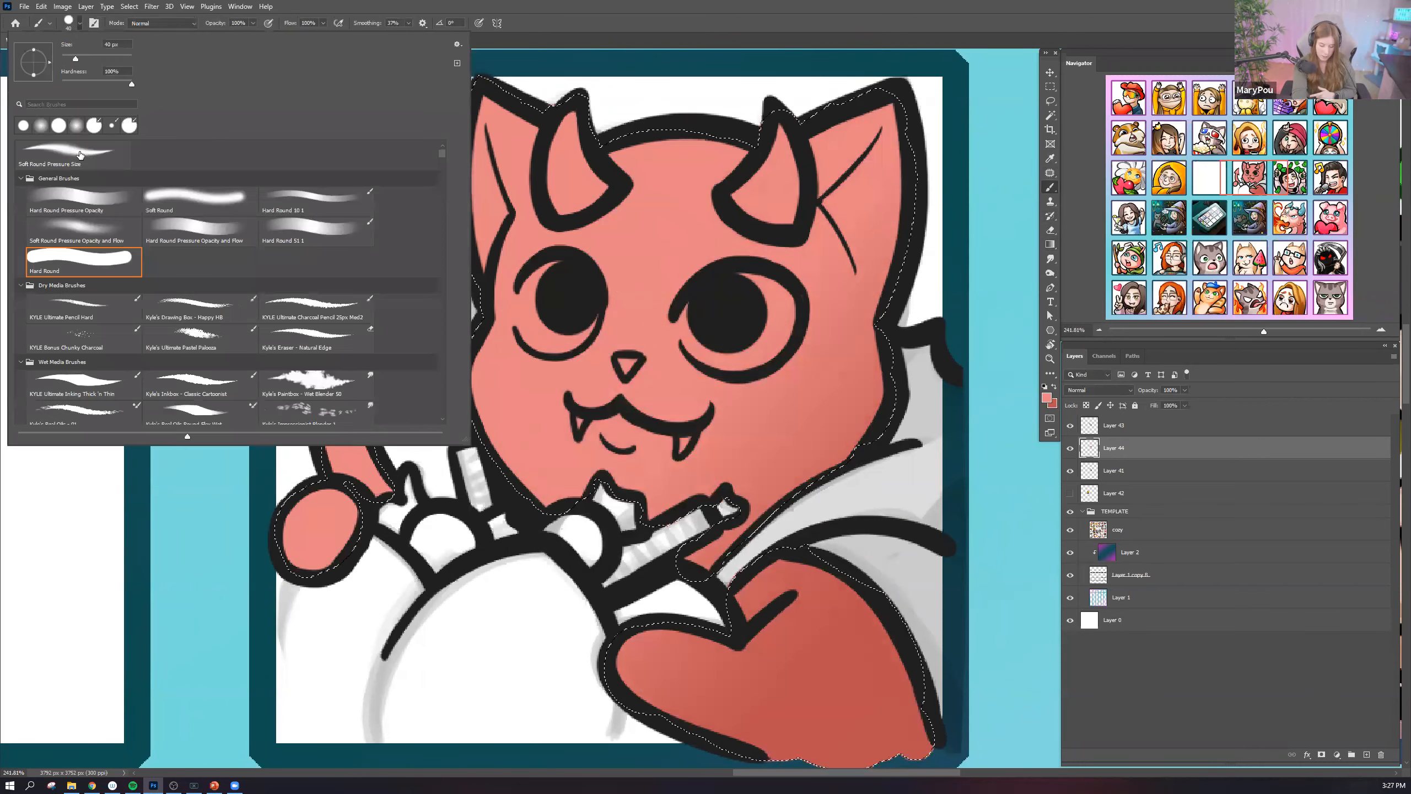
drag(96, 59, 118, 59)
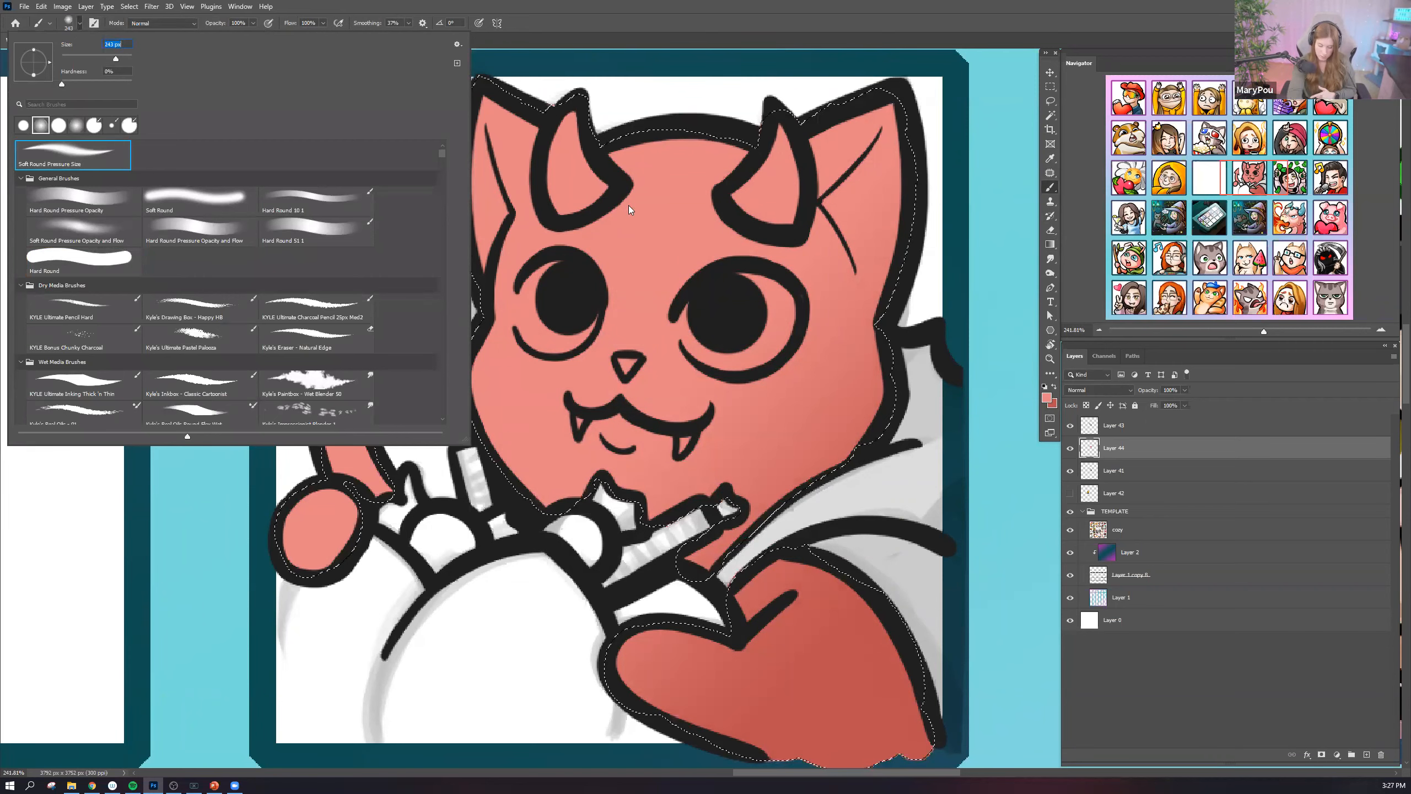
click(656, 306)
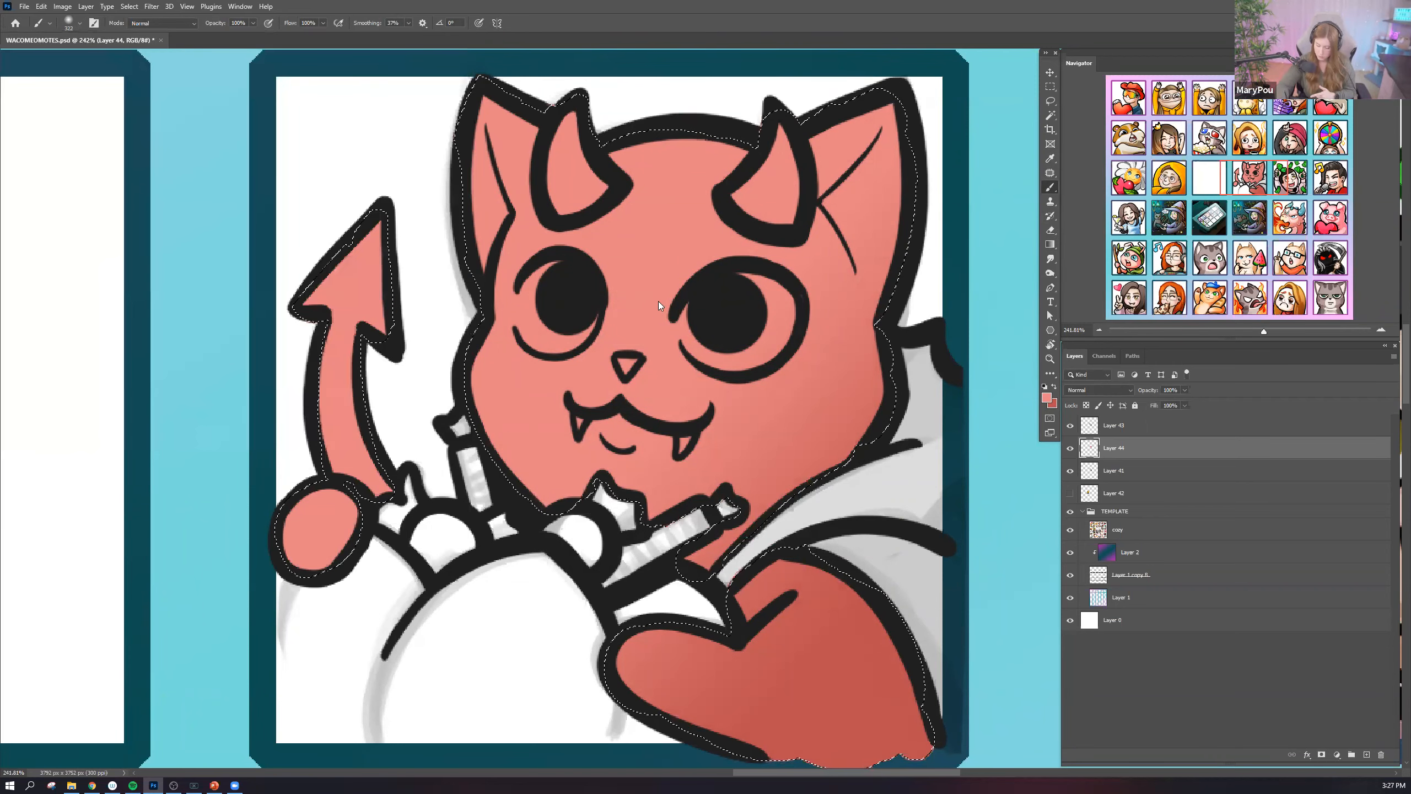
click(1047, 398)
click(617, 382)
click(823, 371)
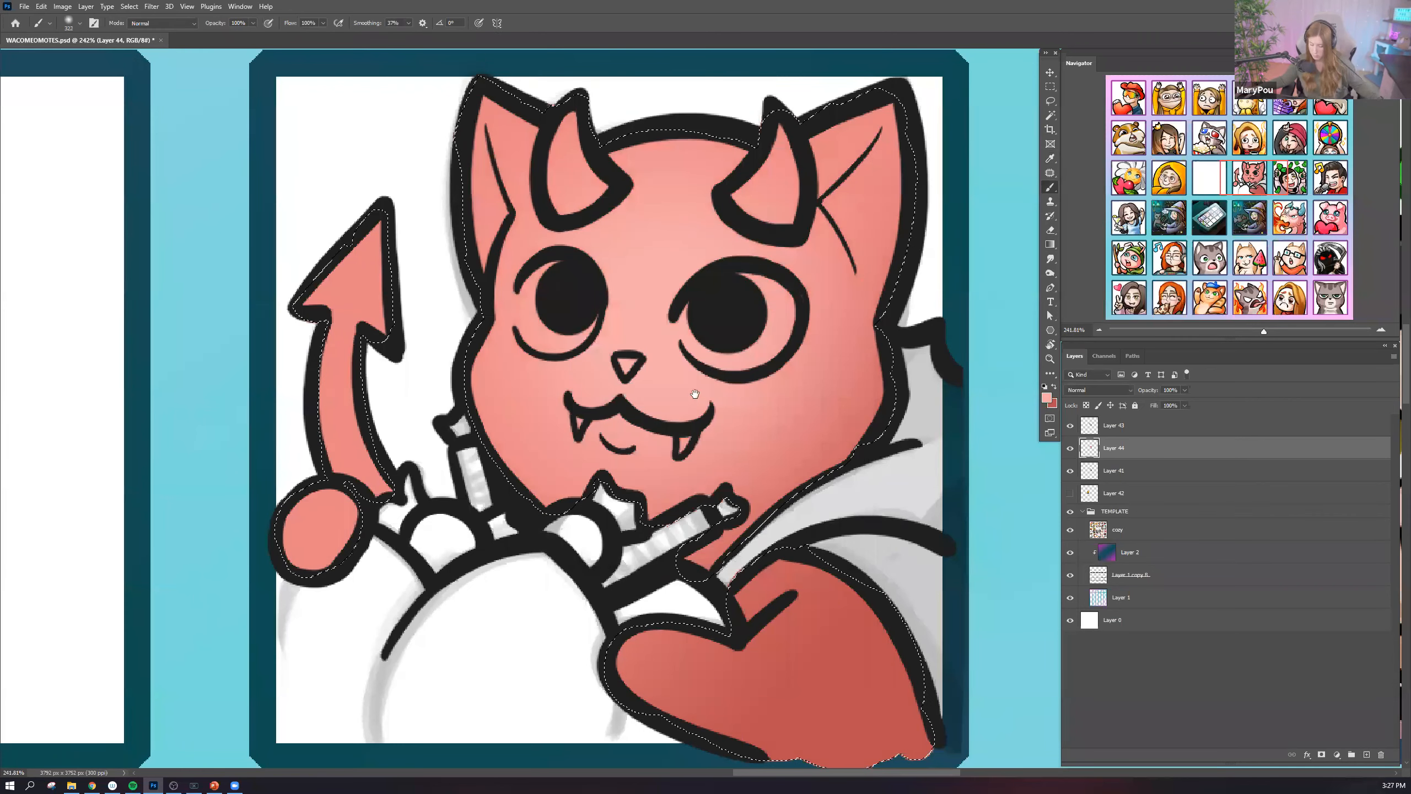
Check the shaded cat at small size, and lasso the pink fill of the right arm and left paw.
scroll(693, 409, down, 5)
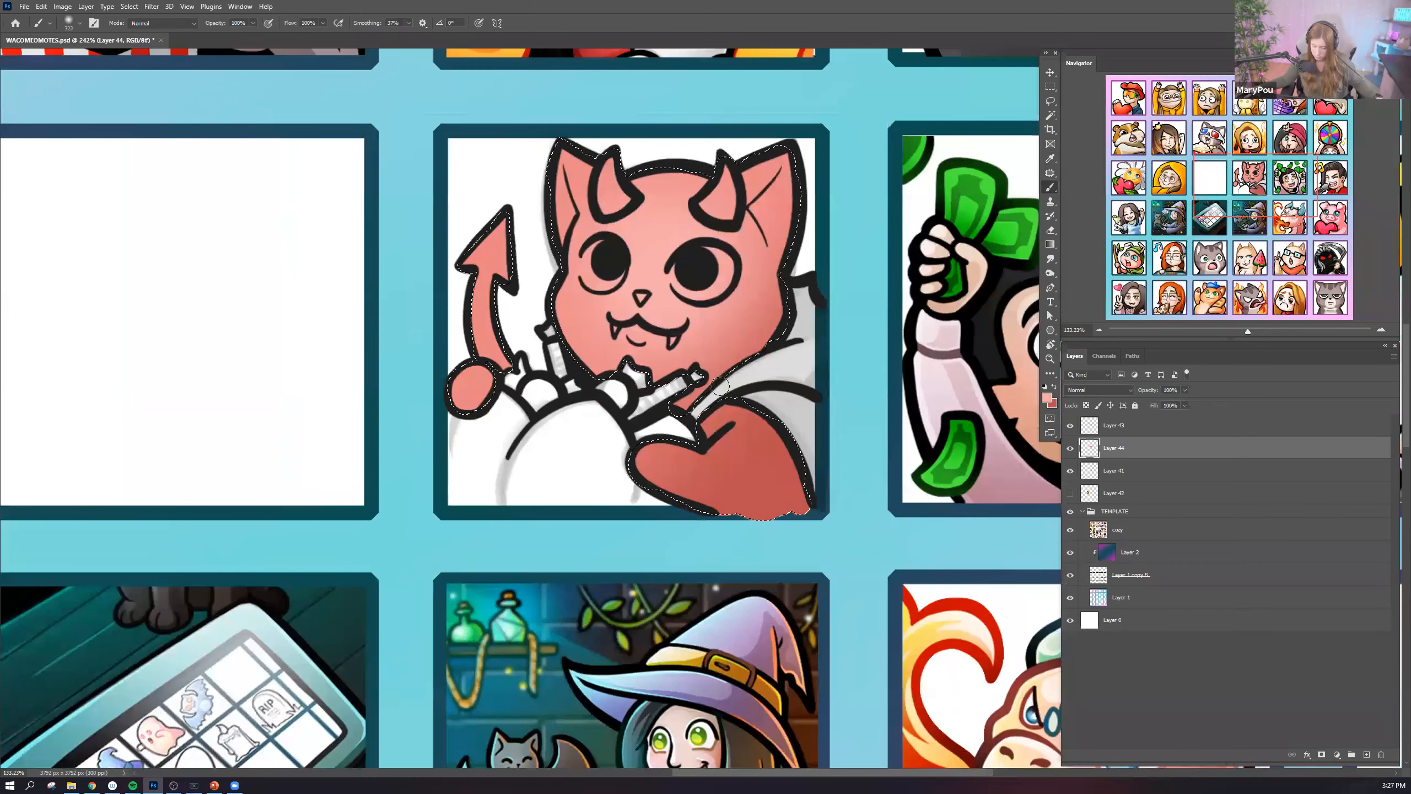
scroll(720, 386, down, 10)
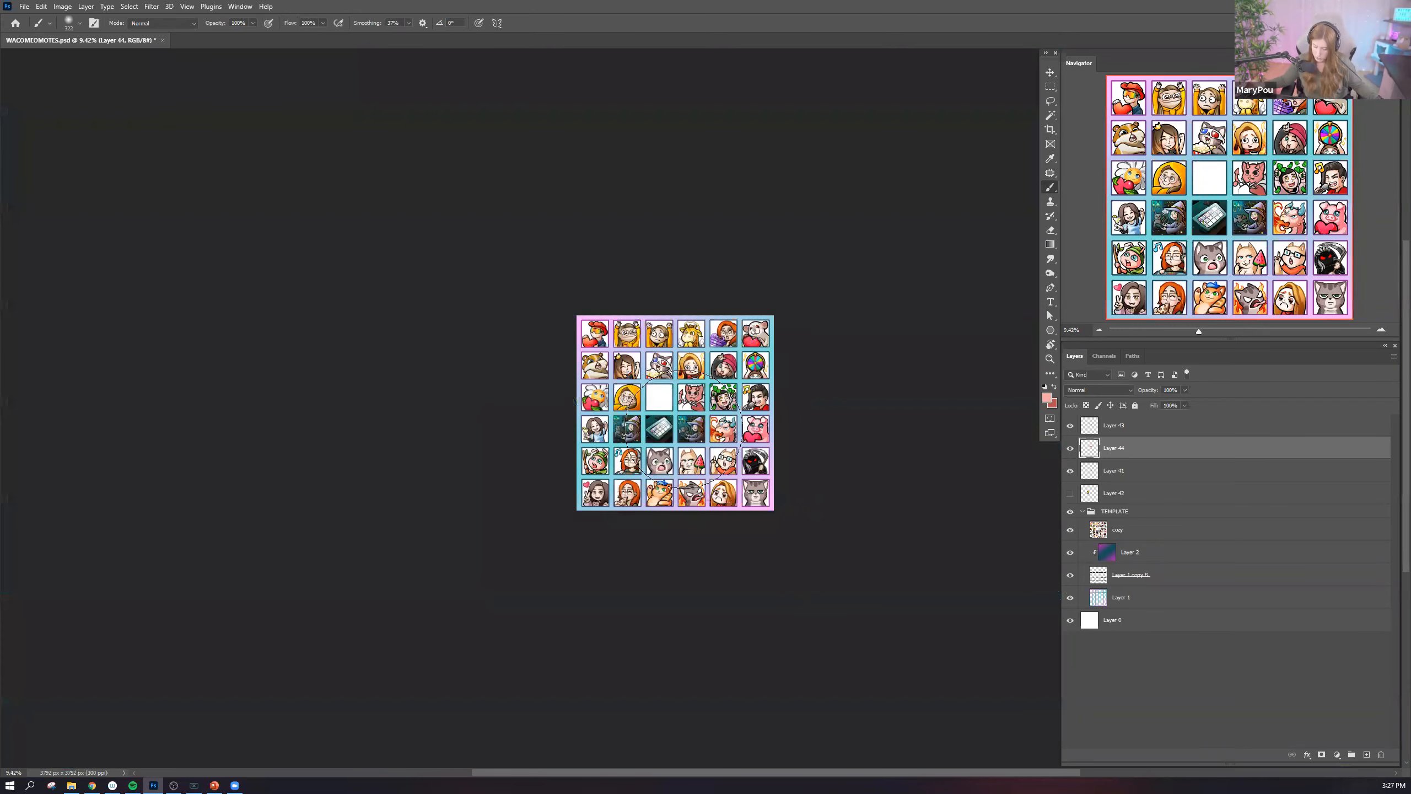
scroll(686, 427, up, 3)
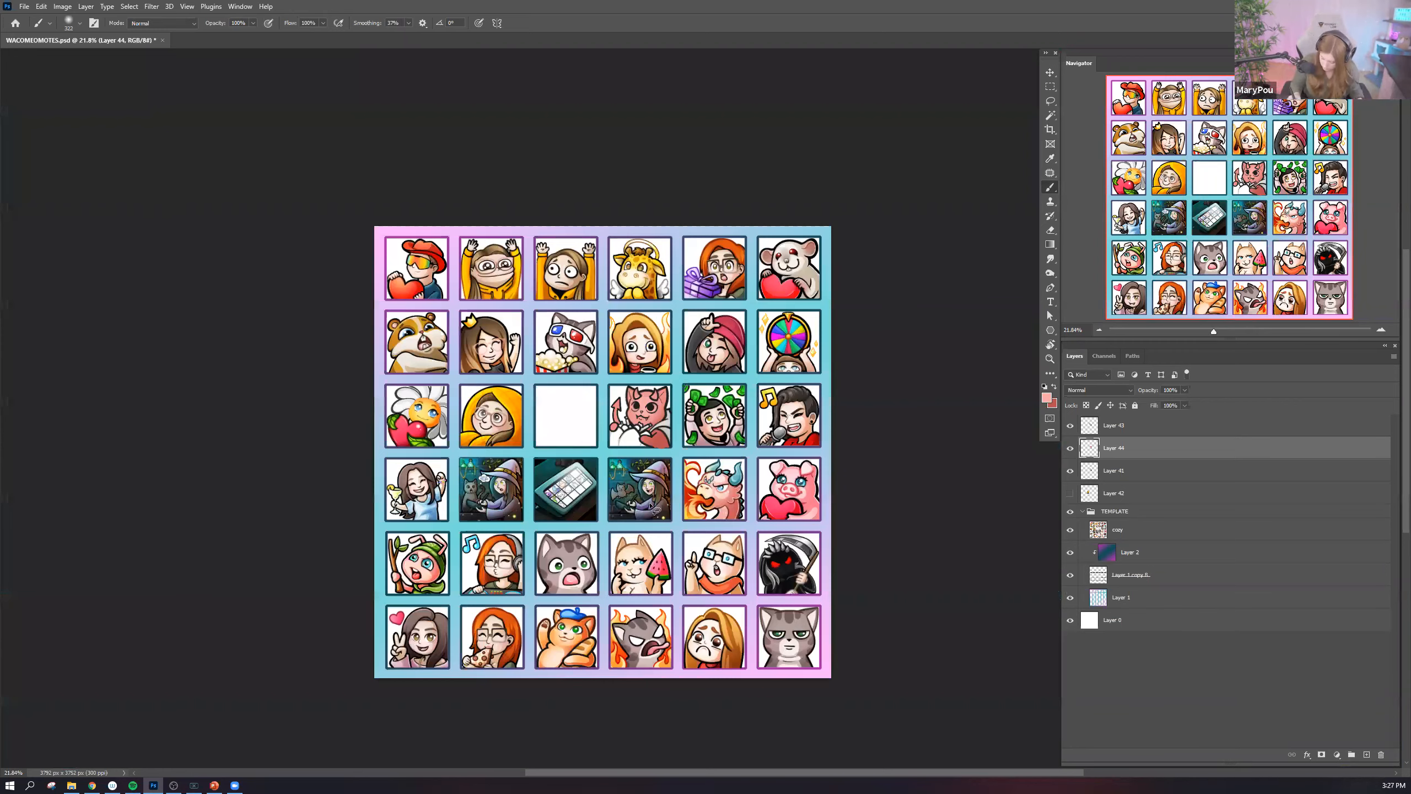
key(l)
scroll(575, 531, up, 5)
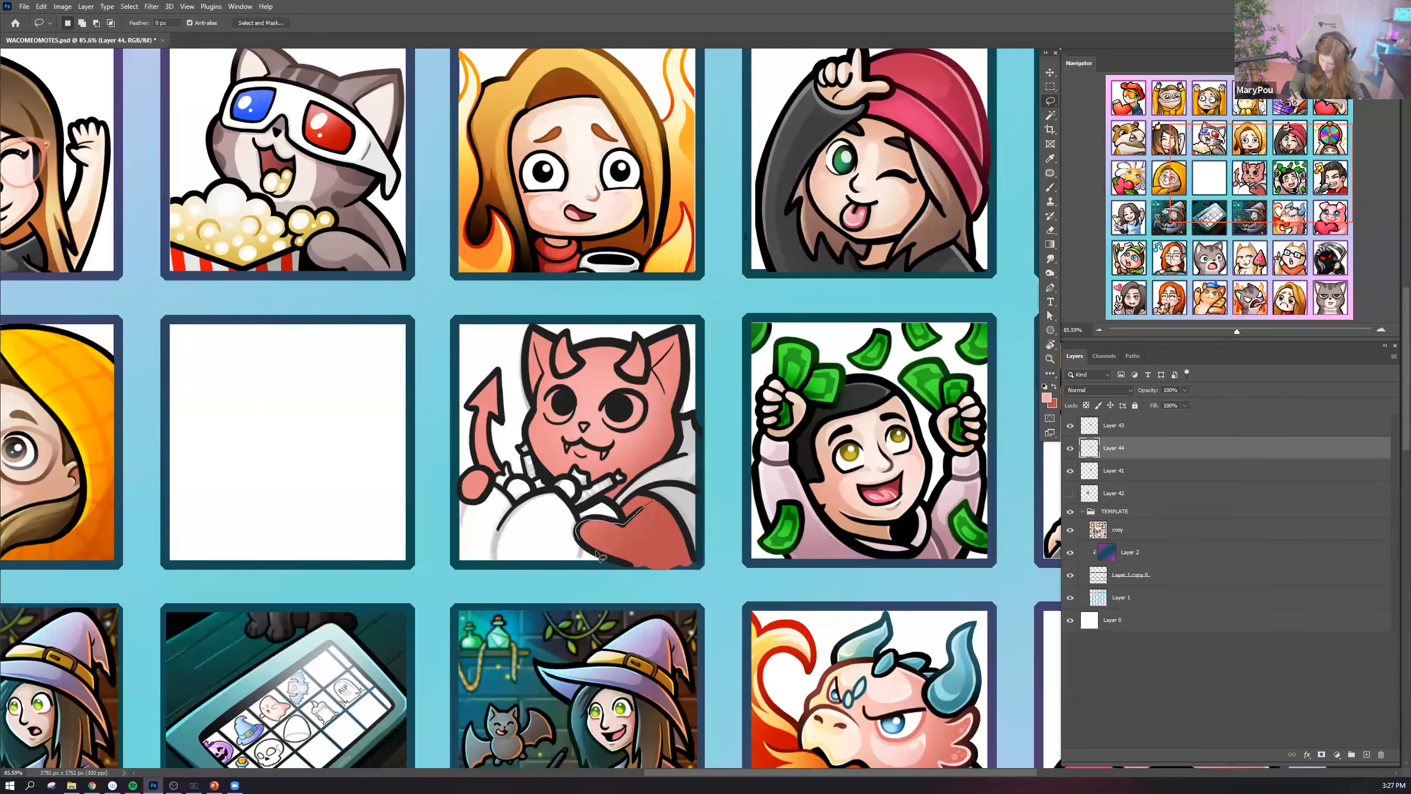
mouse_move(684, 578)
mouse_down()
mouse_move(700, 567)
mouse_move(661, 503)
mouse_up()
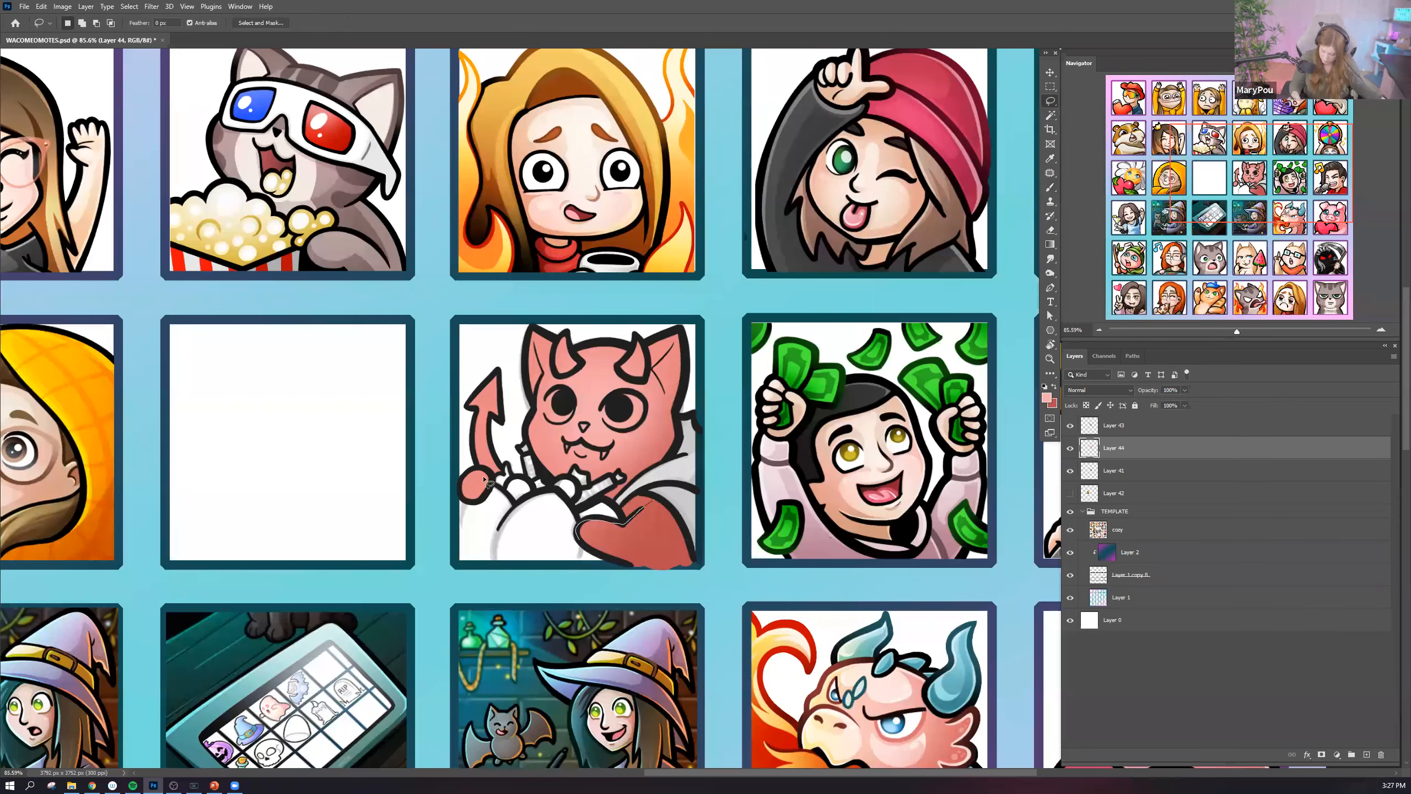
drag(488, 493, 484, 477)
right_click(477, 455)
click(647, 428)
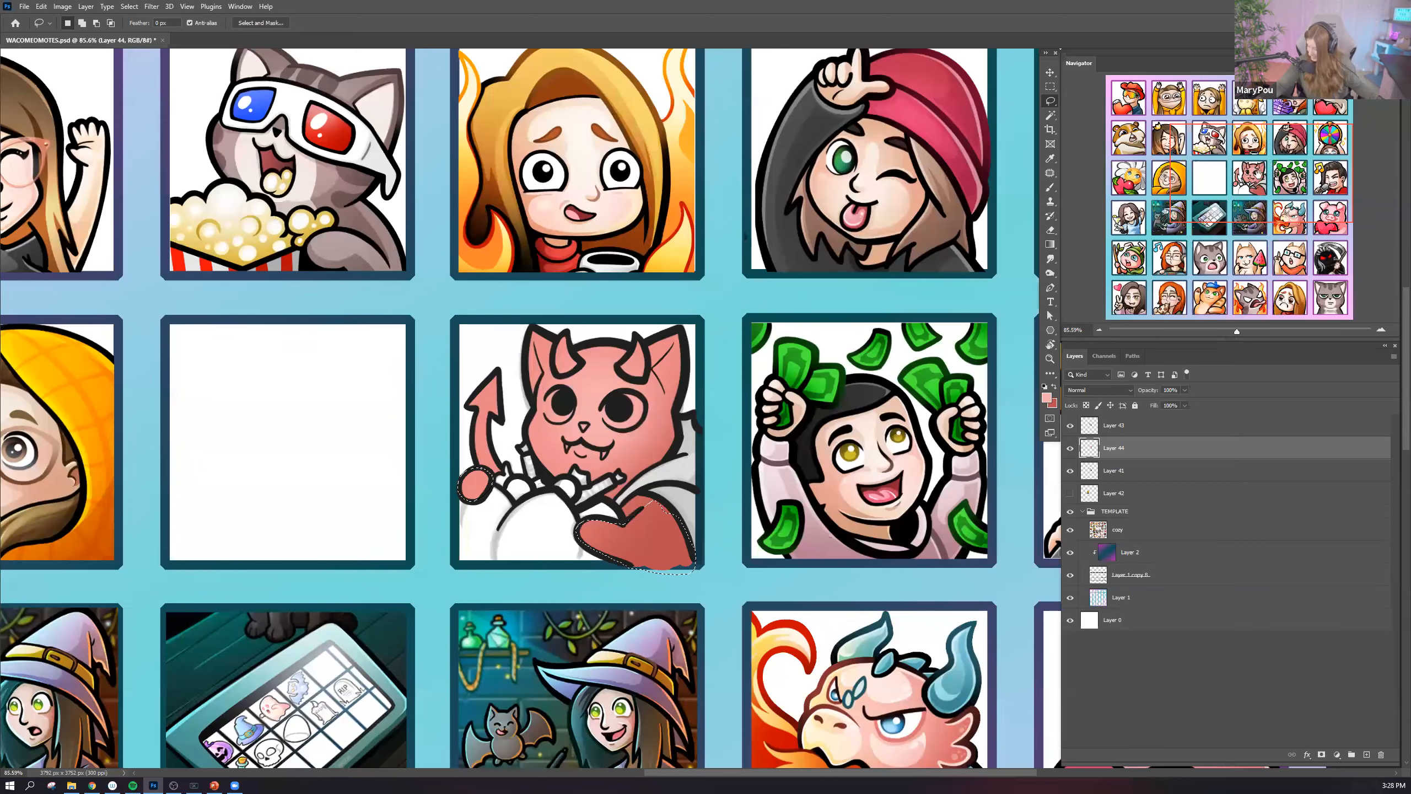
Brush soft lighter pink onto the selected arm and paw, and clear the selection.
key(b)
click(1200, 188)
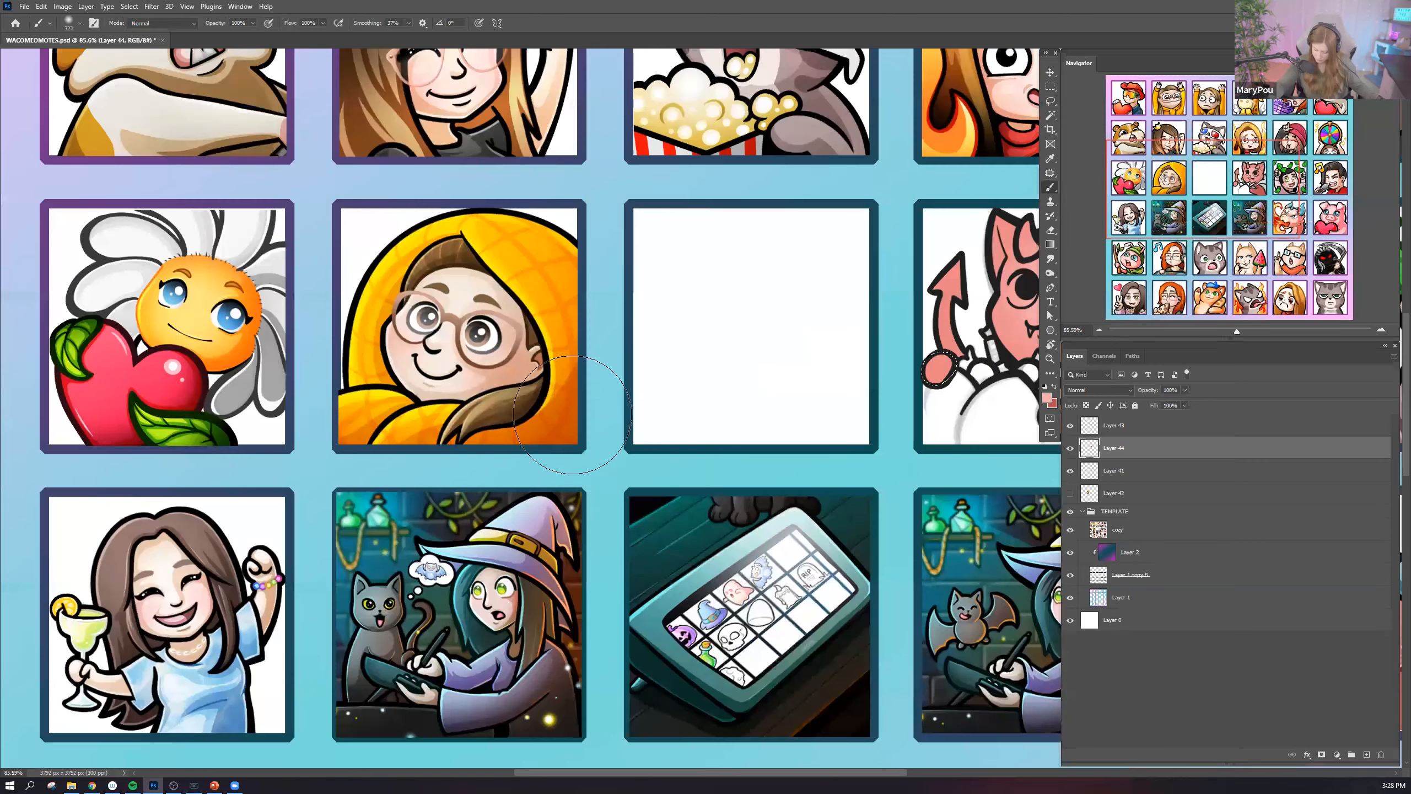
drag(576, 414, 561, 439)
drag(685, 439, 312, 487)
drag(685, 472, 655, 406)
key(ctrl+d)
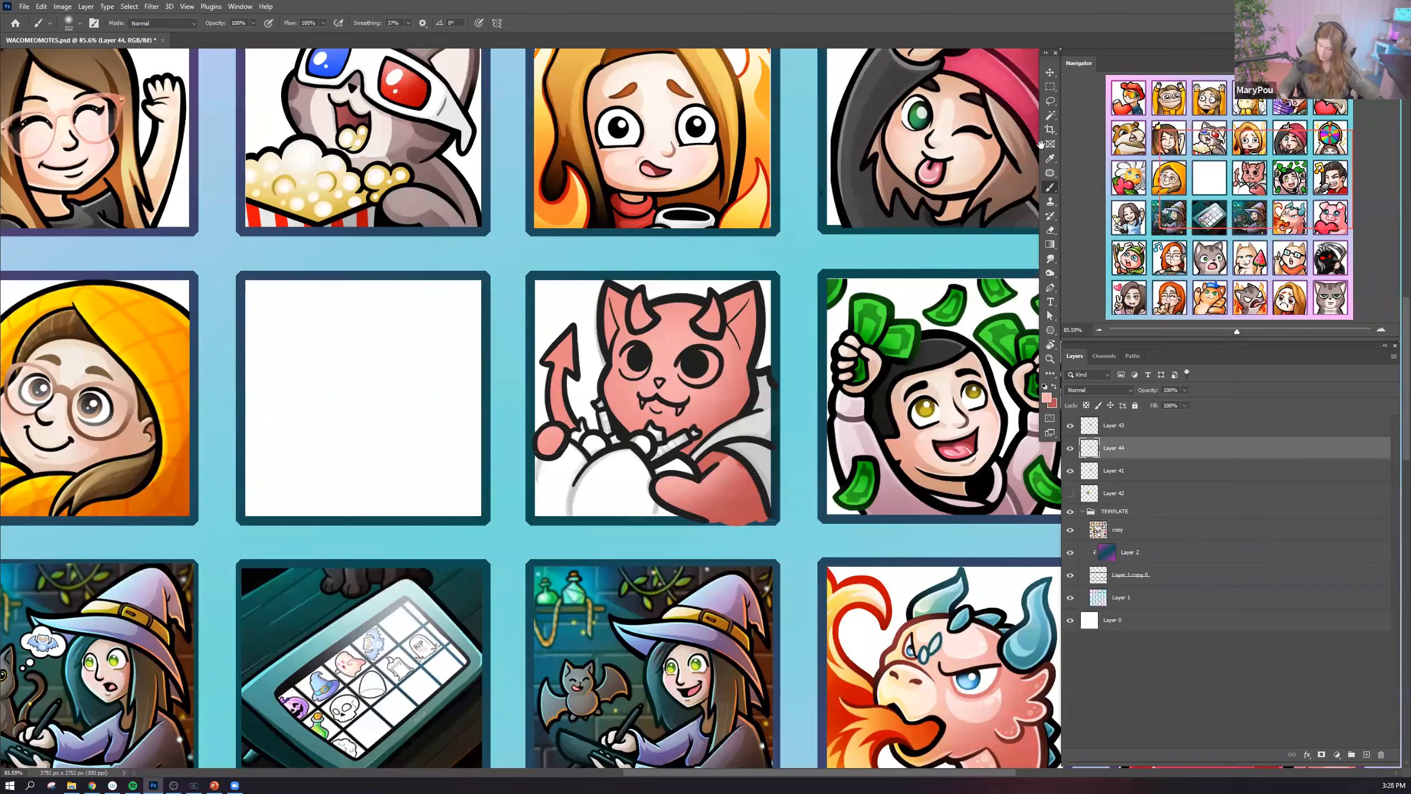
key(l)
scroll(558, 479, up, 9)
drag(557, 506, 535, 497)
mouse_move(534, 503)
mouse_down()
mouse_move(569, 475)
mouse_move(629, 518)
mouse_move(660, 580)
mouse_up()
key(b)
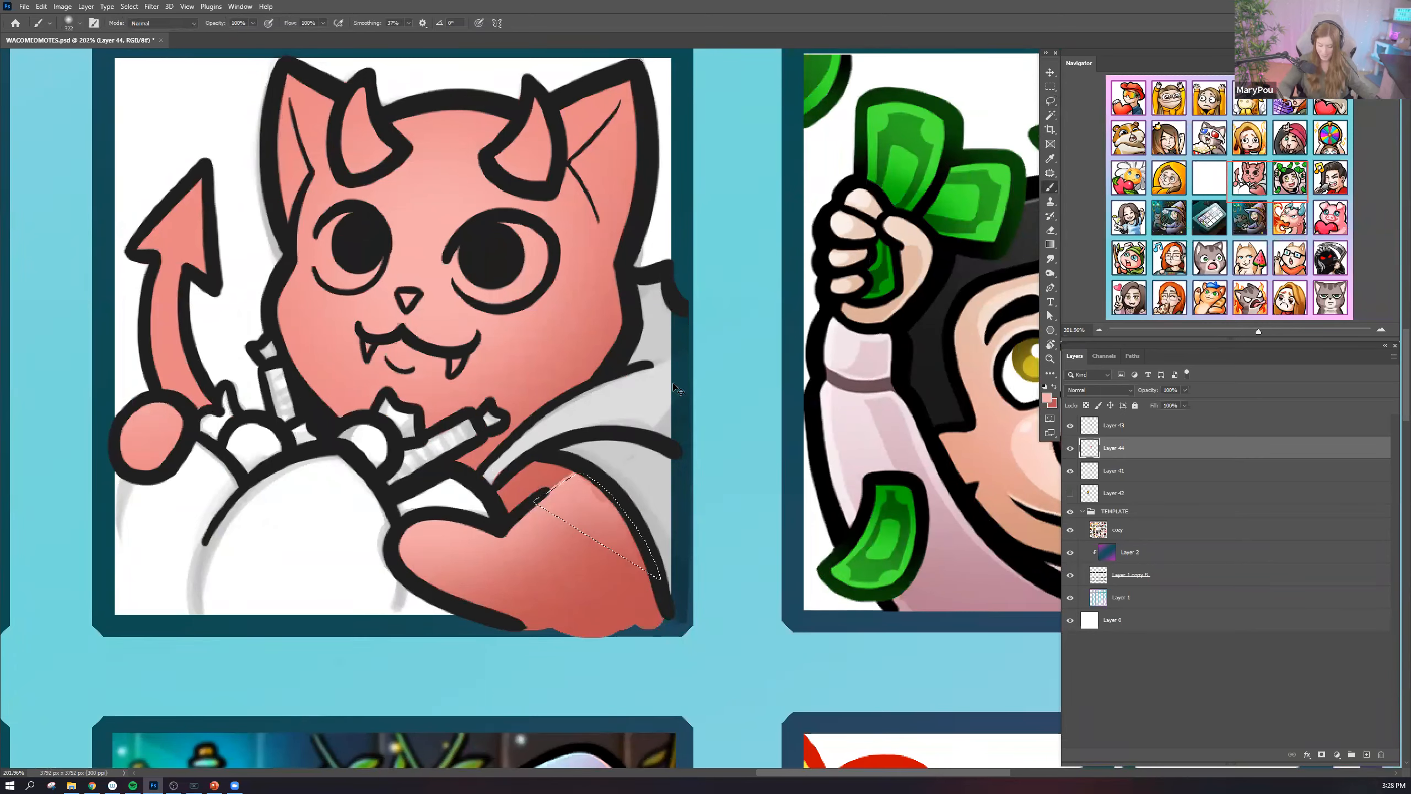
key(ctrl+d)
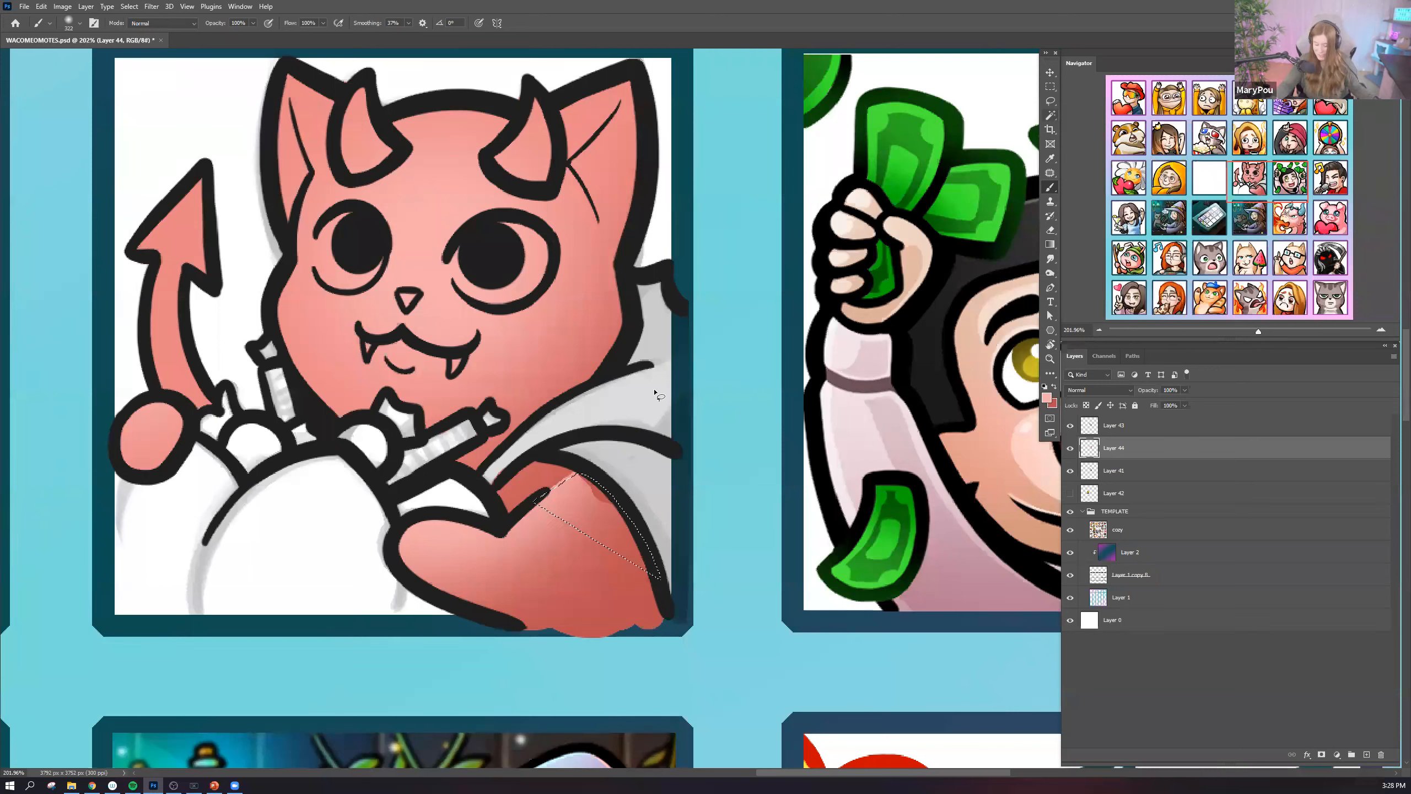
Lasso the whole right arm, soften its shading with lighter pink along the upper area, and deselect it.
click(1050, 101)
mouse_move(503, 536)
mouse_down()
mouse_move(556, 485)
mouse_move(593, 475)
mouse_move(636, 517)
mouse_move(660, 575)
mouse_move(652, 633)
mouse_move(514, 625)
mouse_move(389, 566)
mouse_move(435, 507)
mouse_move(507, 528)
mouse_up()
key(b)
drag(626, 411, 659, 416)
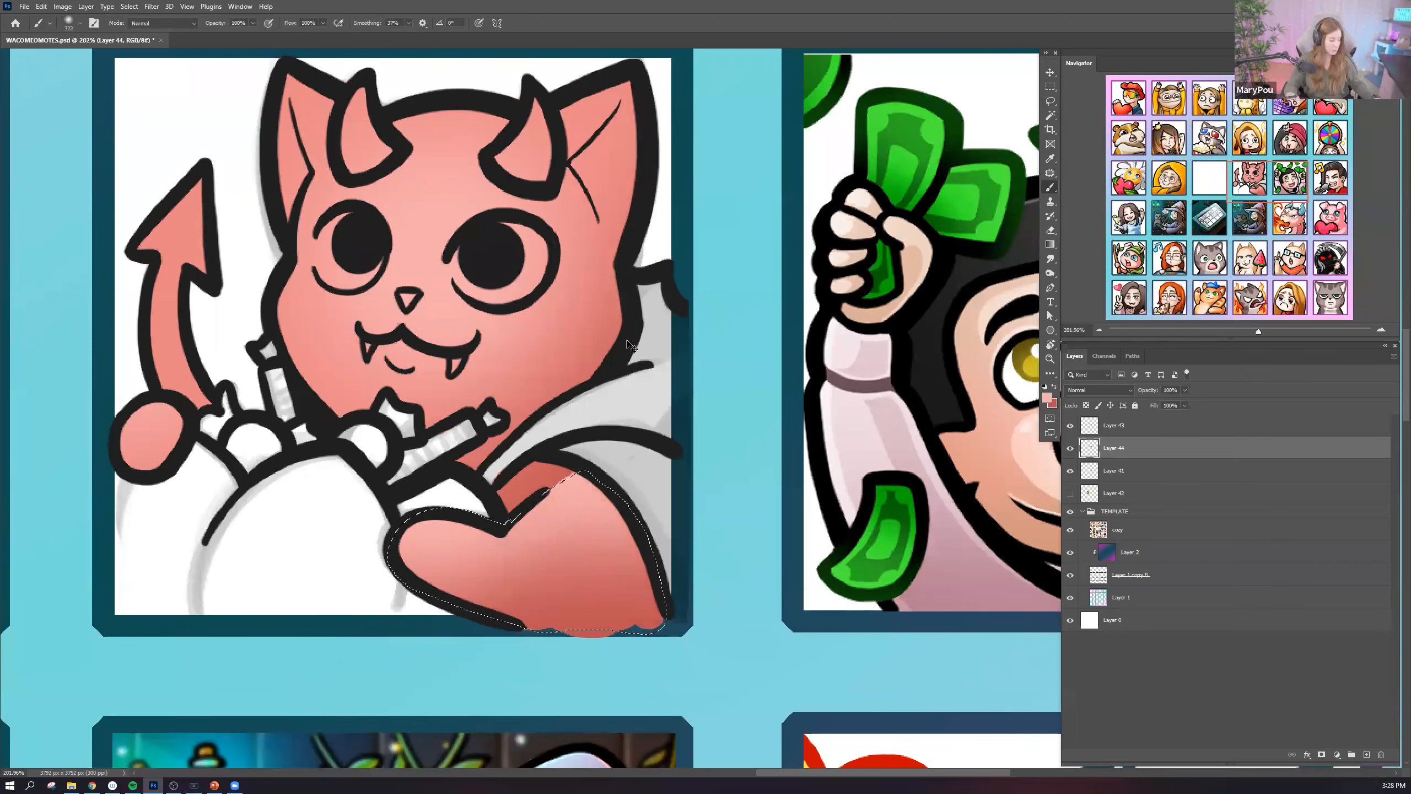
key(ctrl+d)
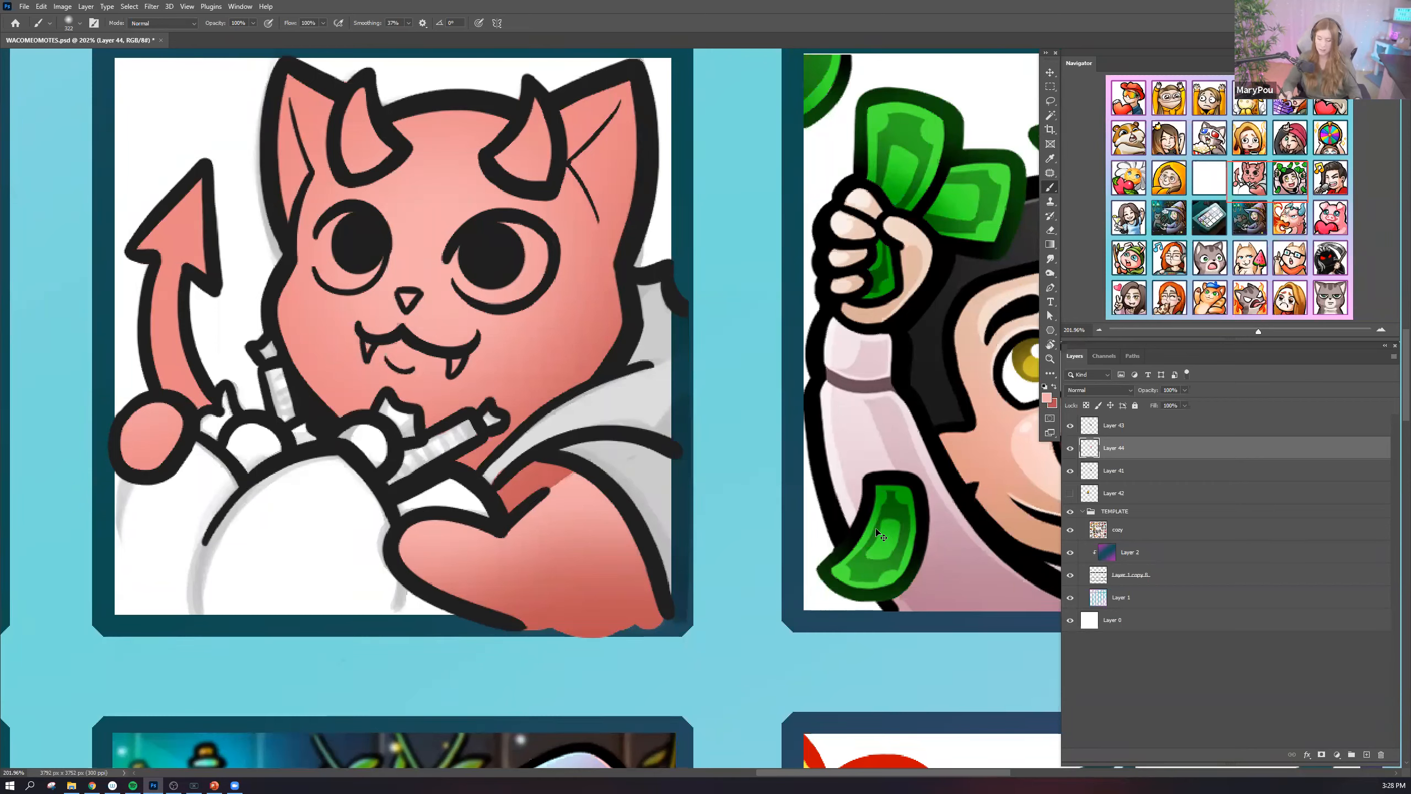
Switch to the Hard Round brush, sample the black from the line art, and return to painting on Layer 44.
click(73, 24)
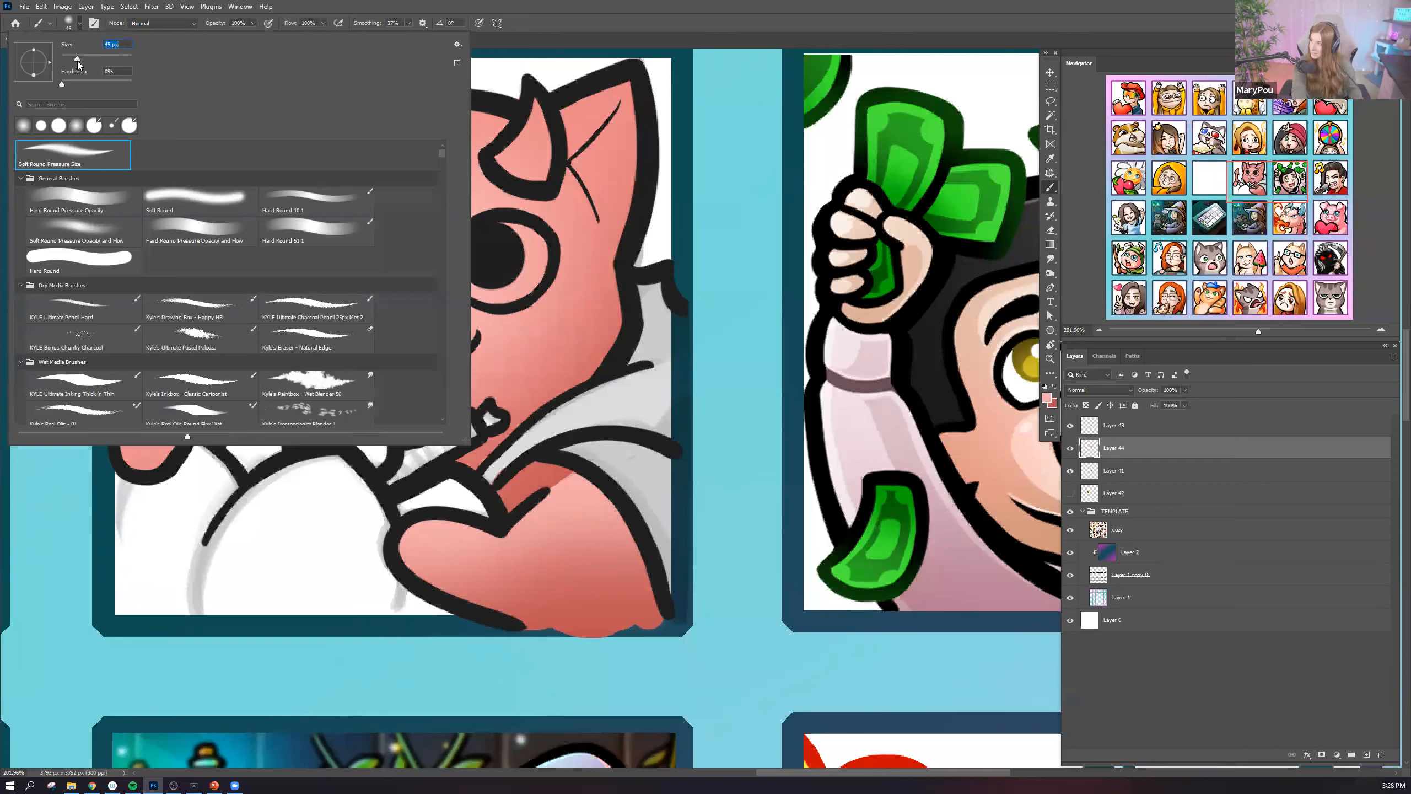
click(102, 257)
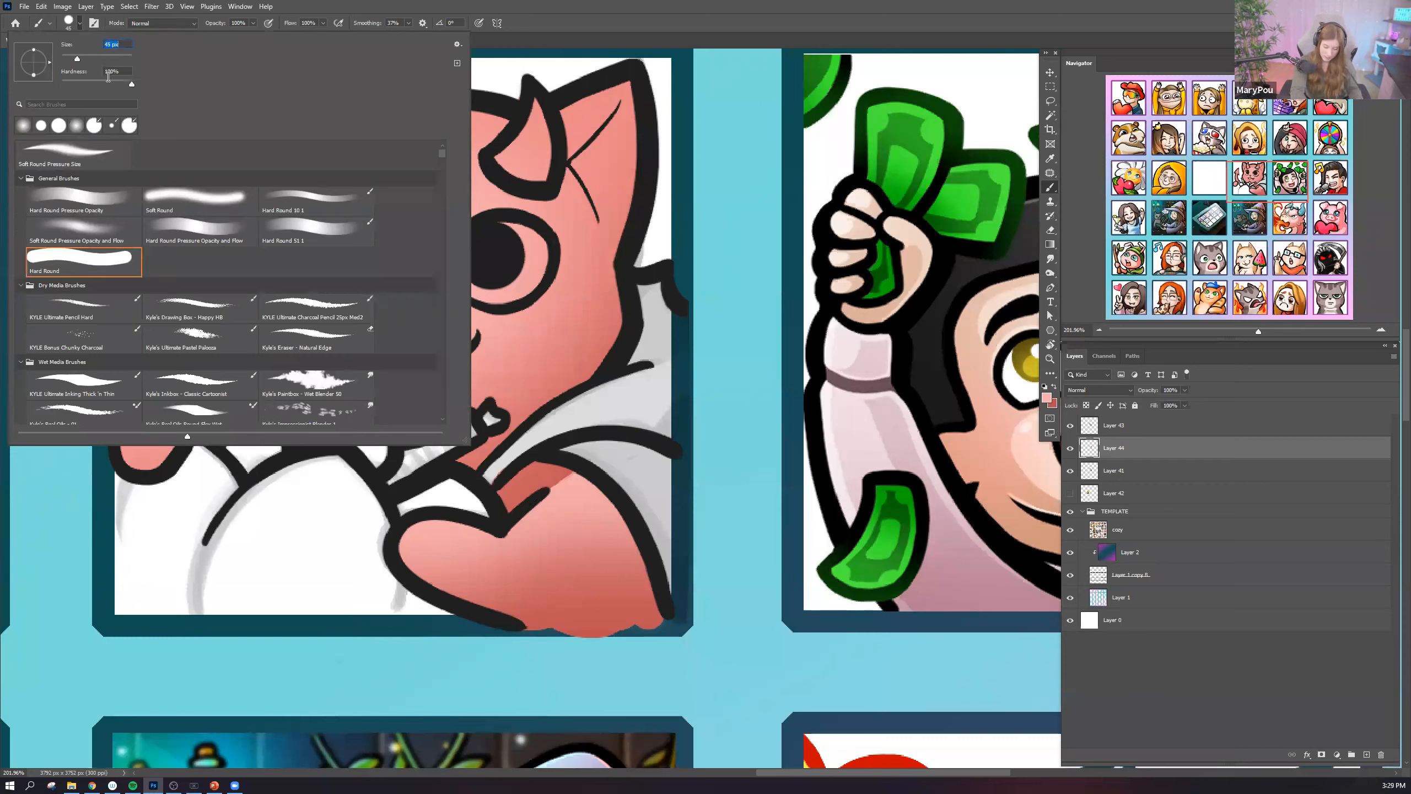
click(798, 259)
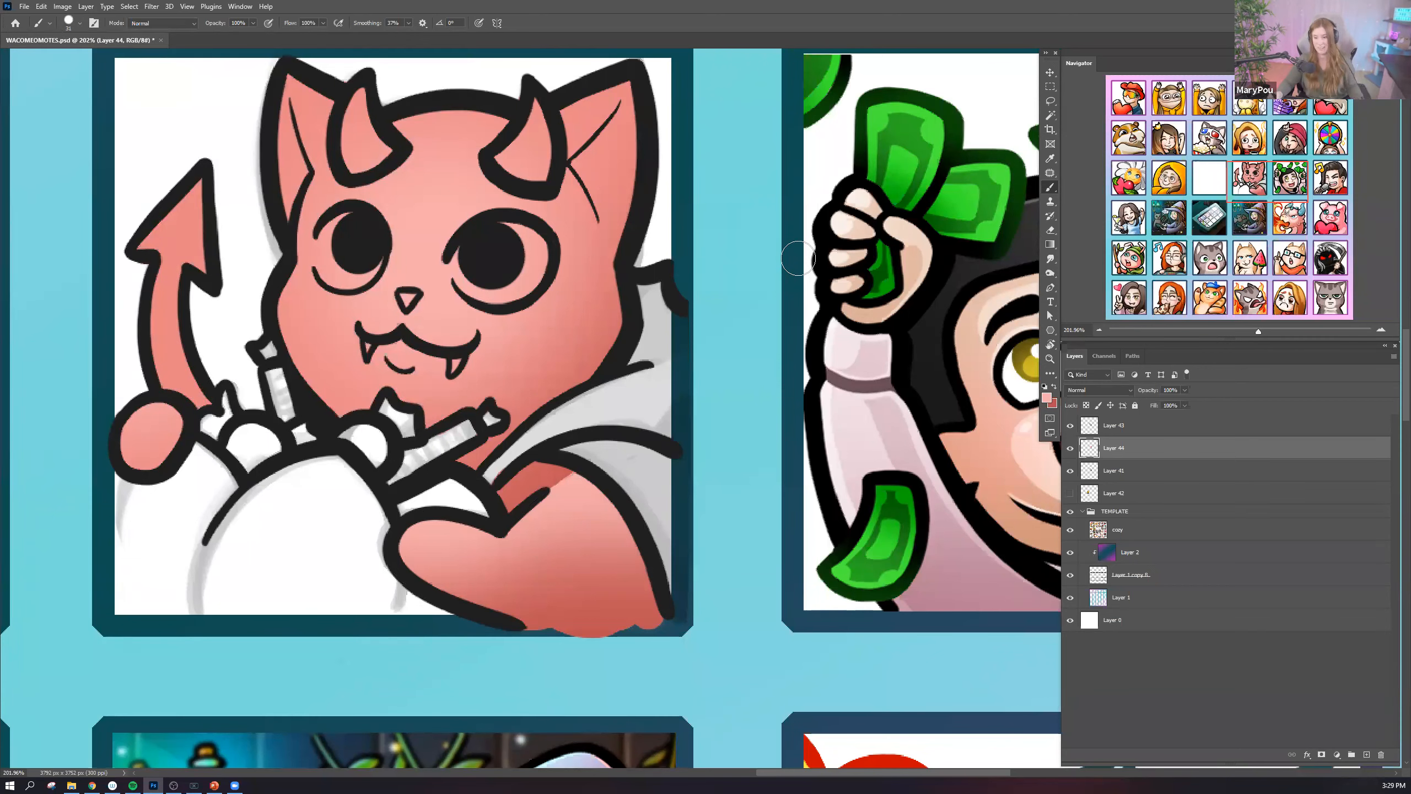
drag(495, 476, 611, 549)
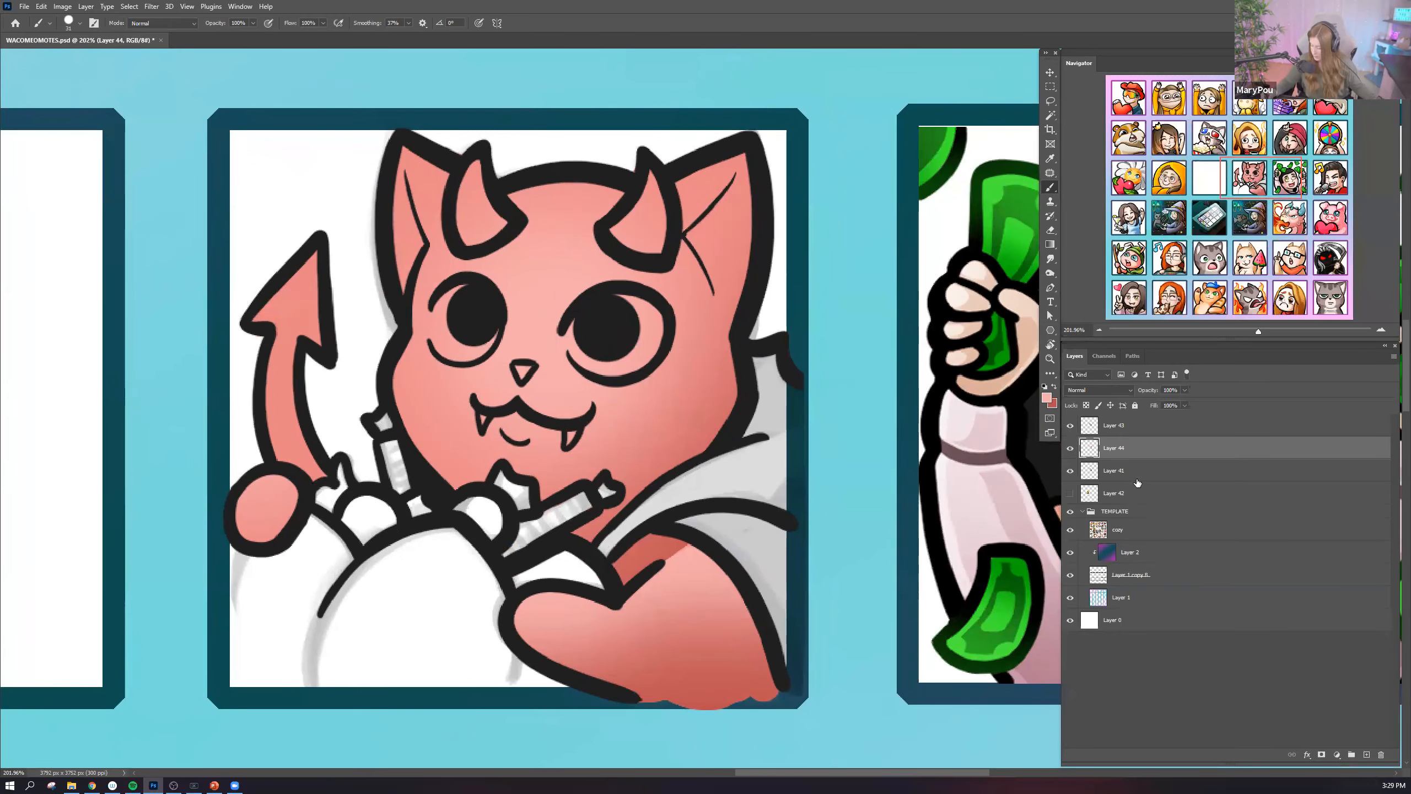
click(1096, 433)
alt+click(390, 283)
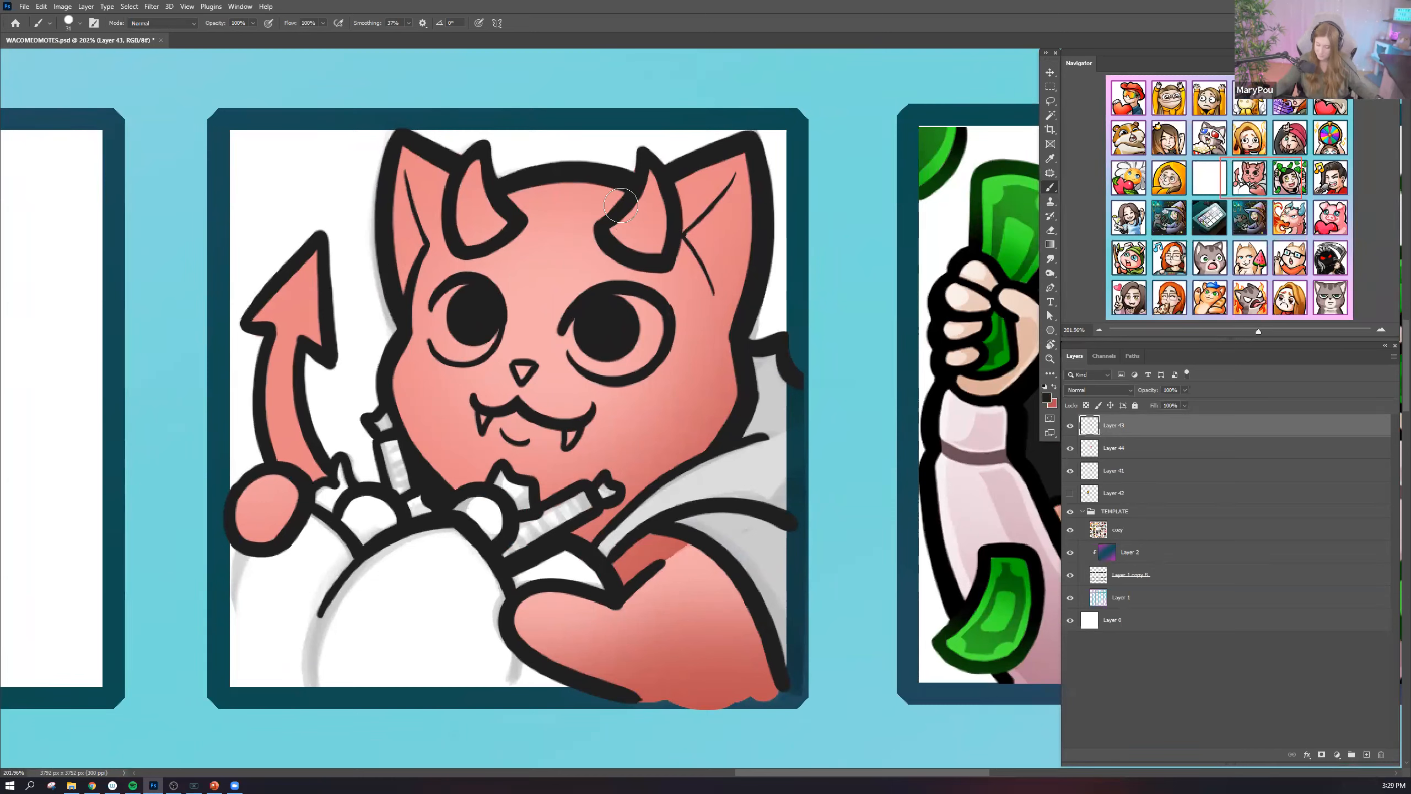
click(1107, 448)
drag(785, 599, 790, 596)
drag(778, 542, 788, 540)
drag(738, 600, 738, 511)
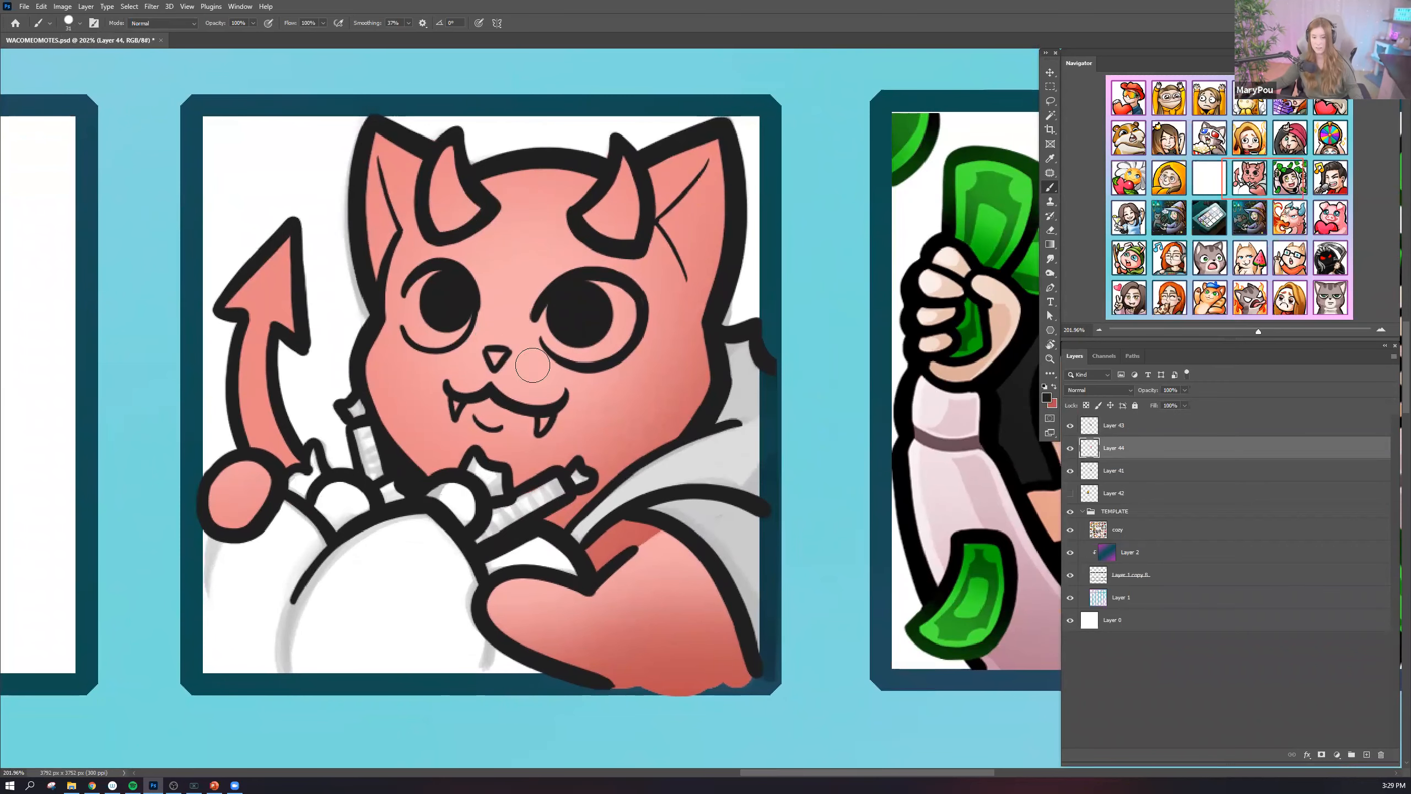
Sample white and paint the whites of both eyes and the fangs on Layer 44.
scroll(531, 361, down, 4)
scroll(820, 297, up, 6)
alt+click(796, 301)
mouse_move(432, 289)
mouse_down()
mouse_move(418, 326)
mouse_move(412, 298)
mouse_move(430, 319)
mouse_move(419, 342)
mouse_move(405, 306)
mouse_move(420, 350)
mouse_move(440, 343)
mouse_move(449, 292)
mouse_up()
mouse_move(569, 333)
mouse_down()
mouse_move(596, 366)
mouse_move(619, 364)
mouse_move(650, 322)
mouse_move(613, 301)
mouse_move(647, 319)
mouse_up()
drag(449, 431, 451, 436)
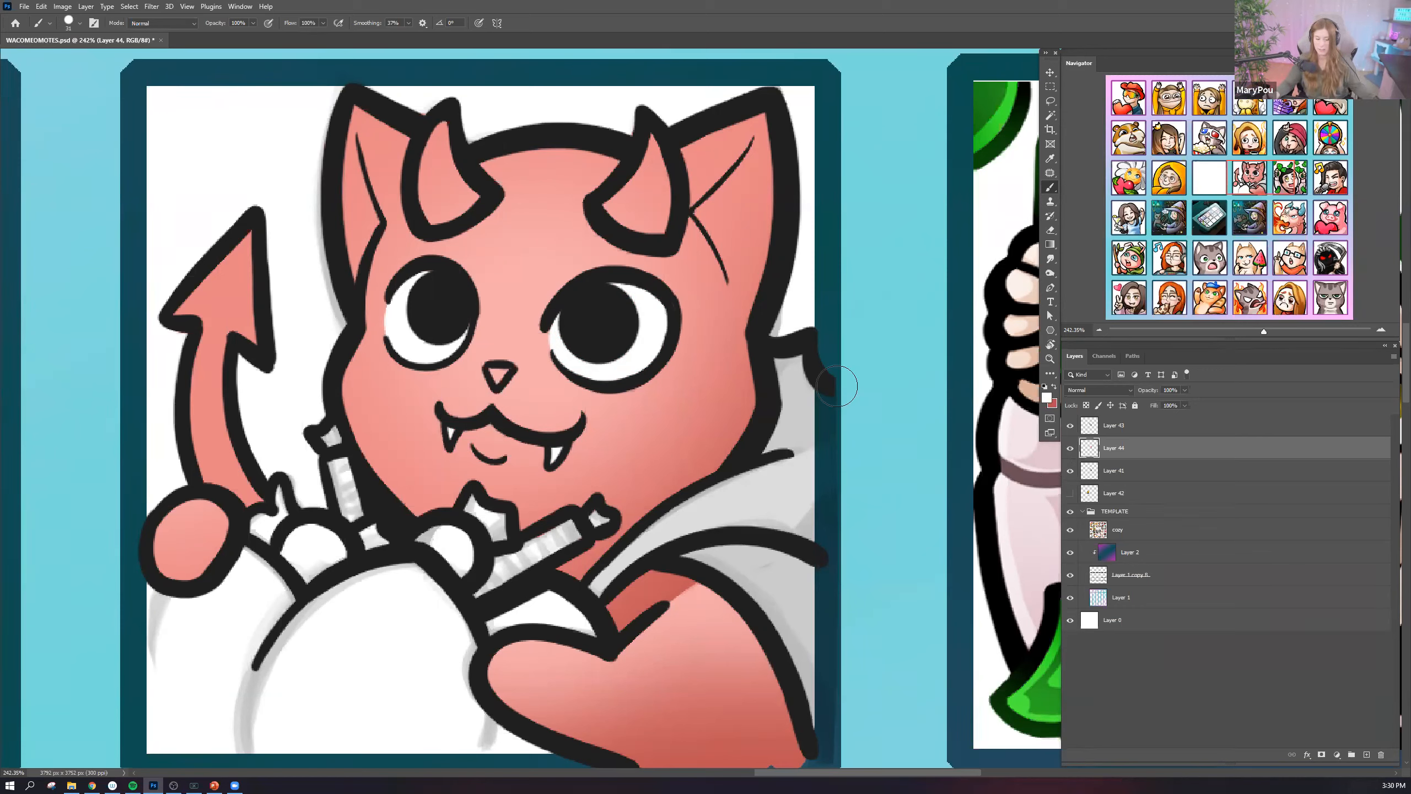
click(24, 7)
mouse_move(41, 7)
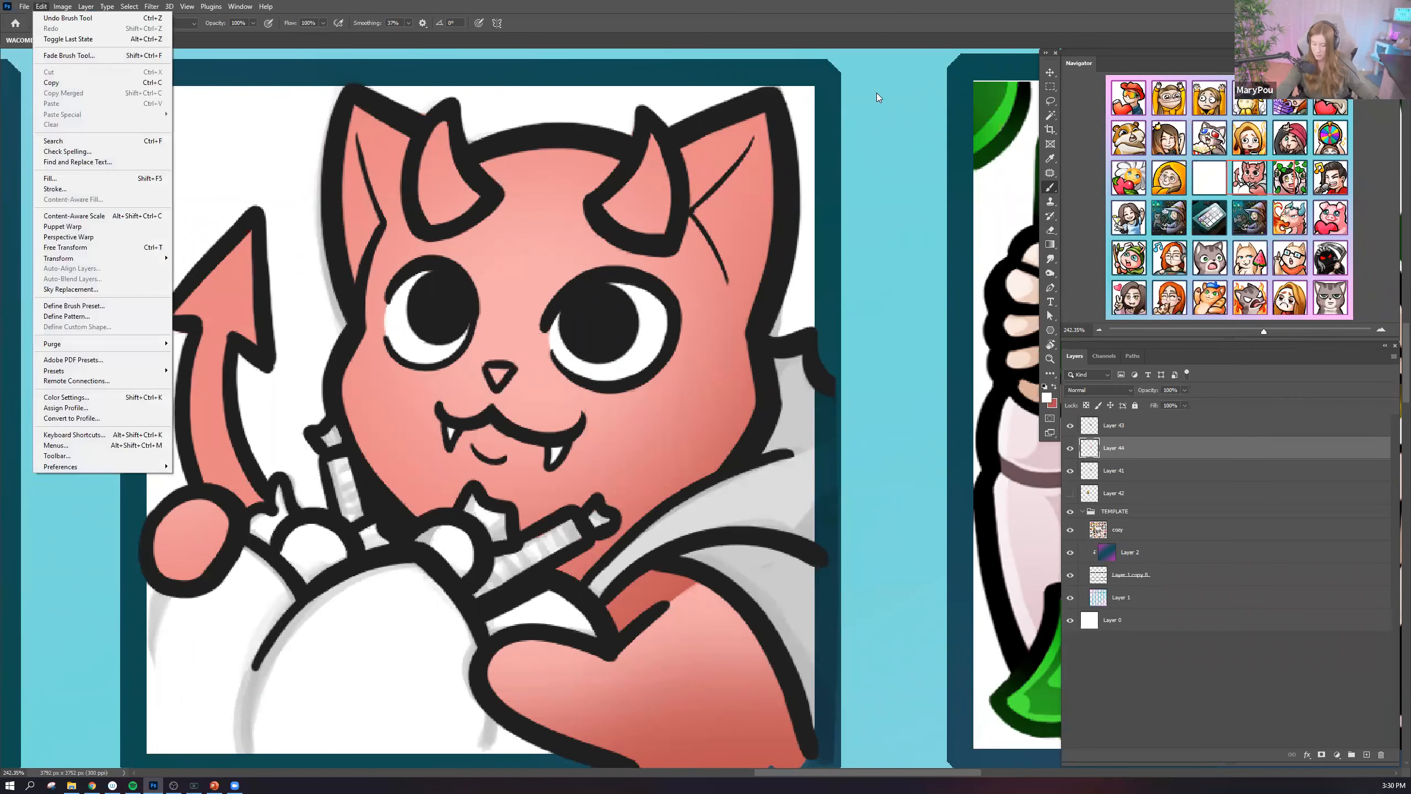
click(910, 162)
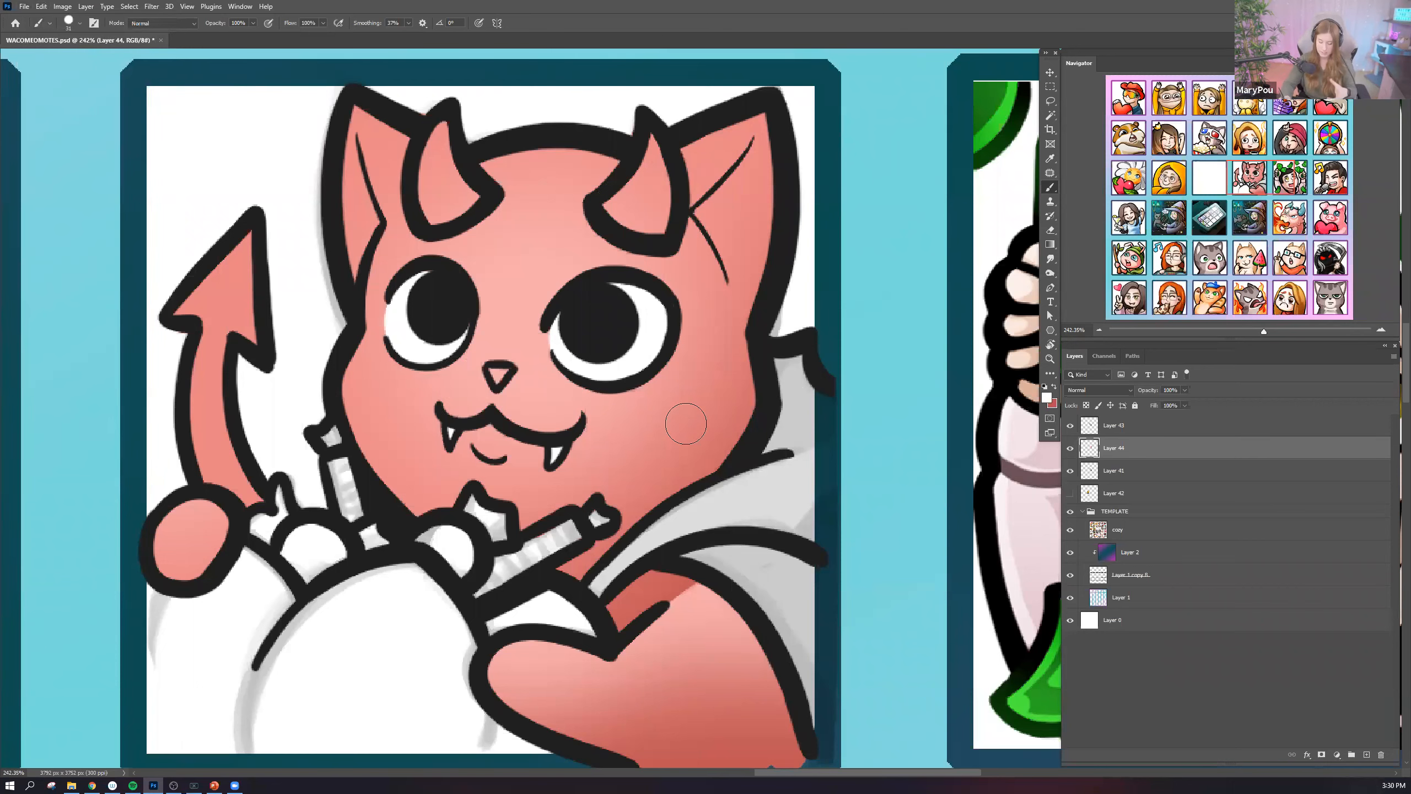
click(79, 23)
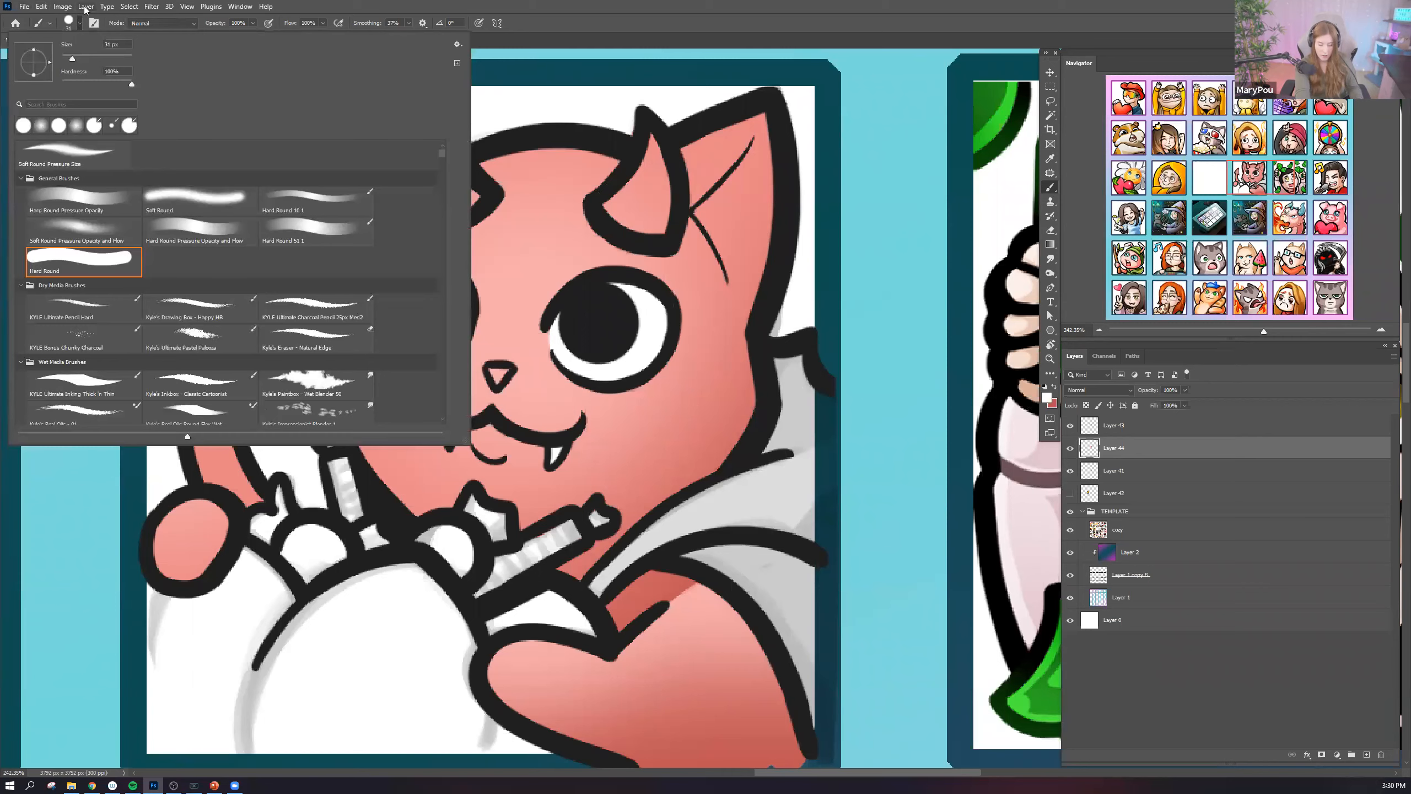
Add a new layer above Layer 44 and set its blend mode to Multiply.
click(85, 8)
mouse_move(150, 19)
click(244, 19)
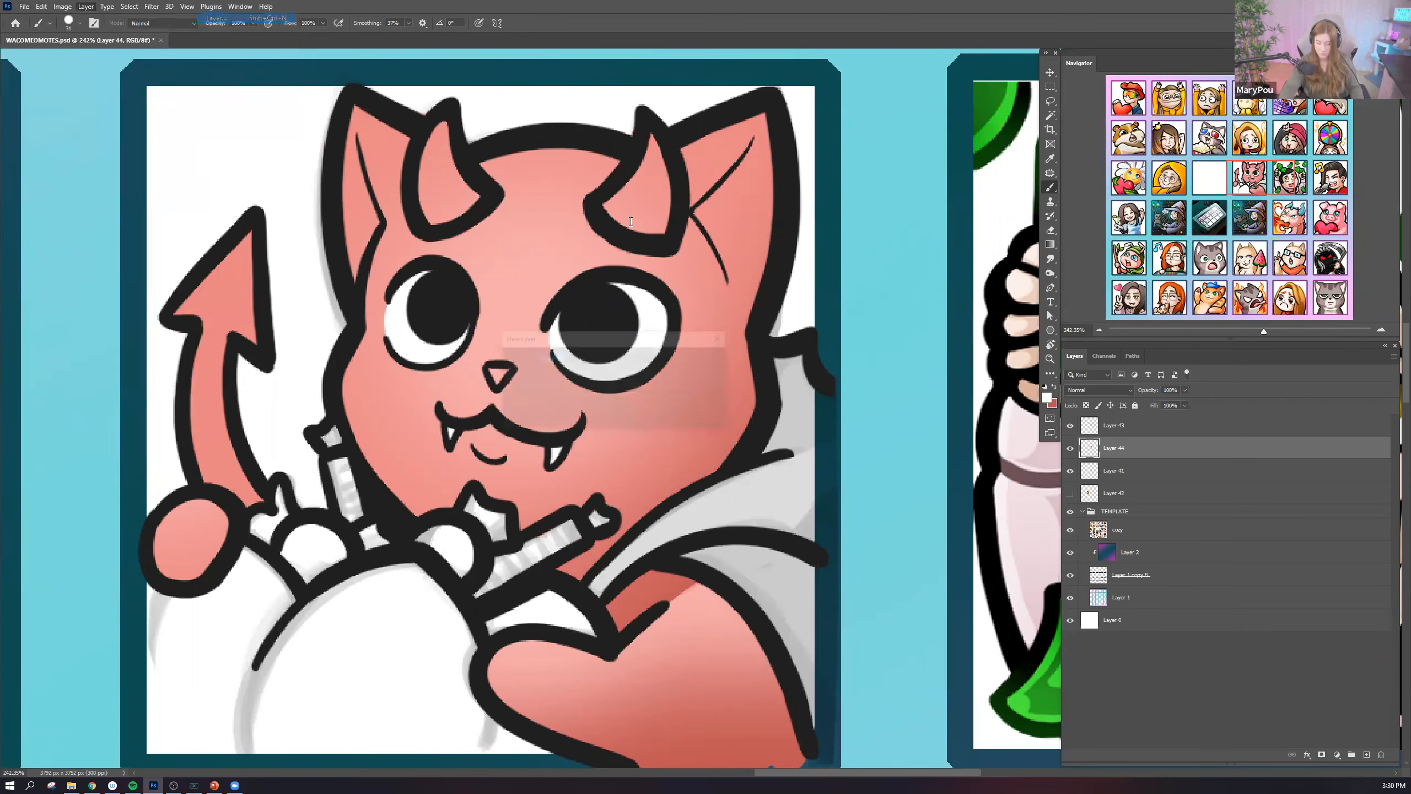
key(Return)
click(1100, 389)
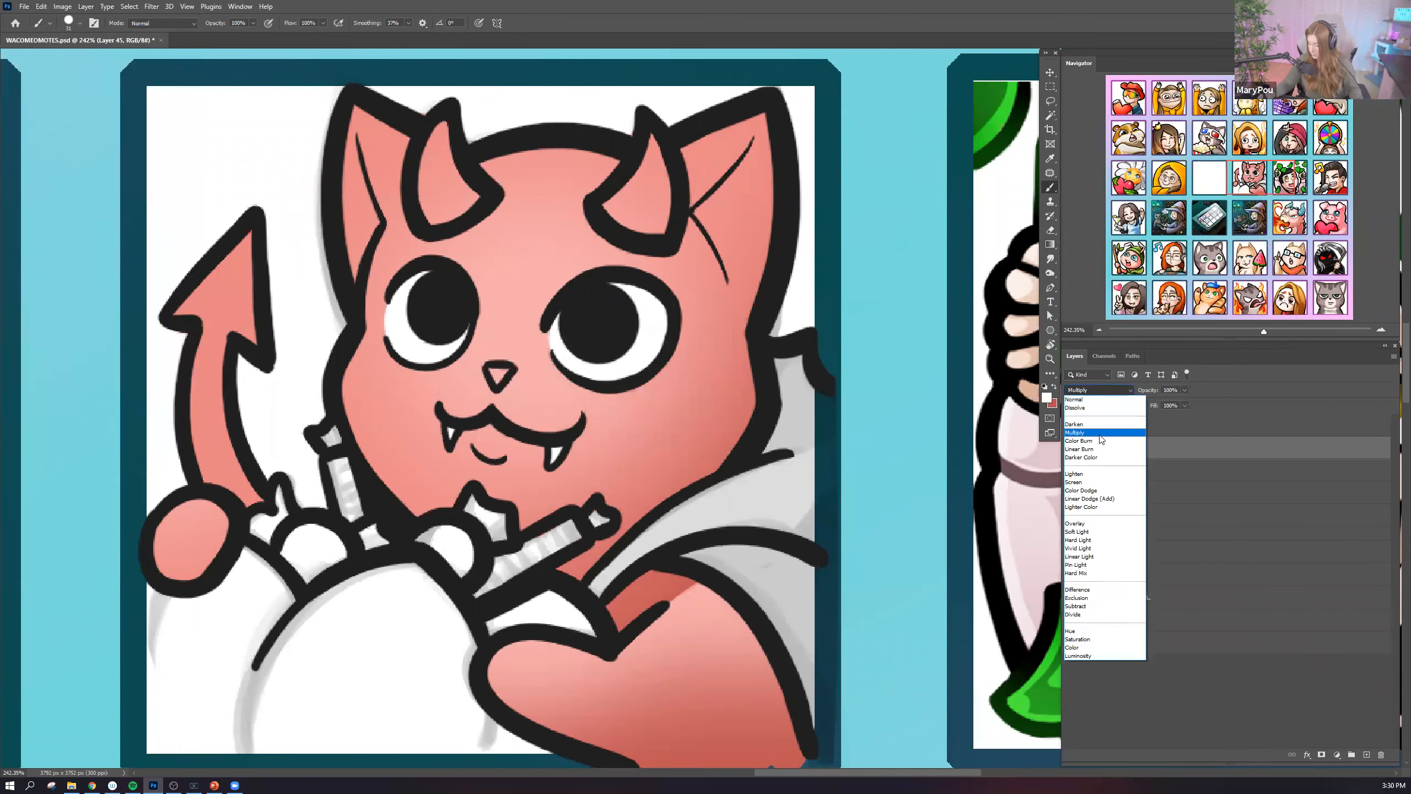
click(1101, 433)
click(579, 214)
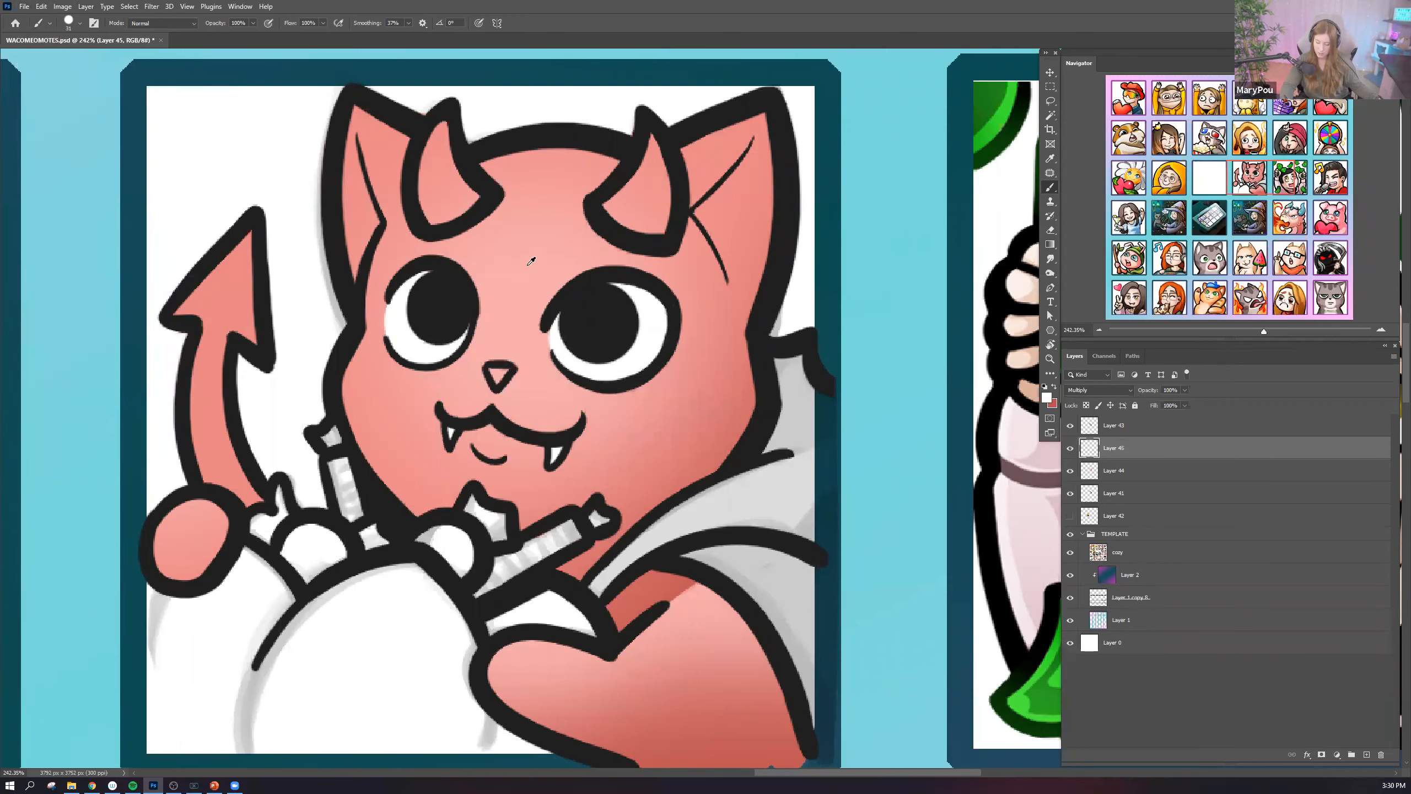
Sample the forehead pink, brush a hard-edged shadow along the lower face, and load the cat's pink fill as a selection.
alt+click(521, 263)
mouse_move(342, 389)
mouse_down()
mouse_move(444, 520)
mouse_move(396, 426)
mouse_move(351, 405)
mouse_move(693, 437)
mouse_move(747, 325)
mouse_move(736, 397)
mouse_move(683, 481)
mouse_move(638, 493)
mouse_up()
ctrl+click(1090, 472)
ctrl+click(1089, 493)
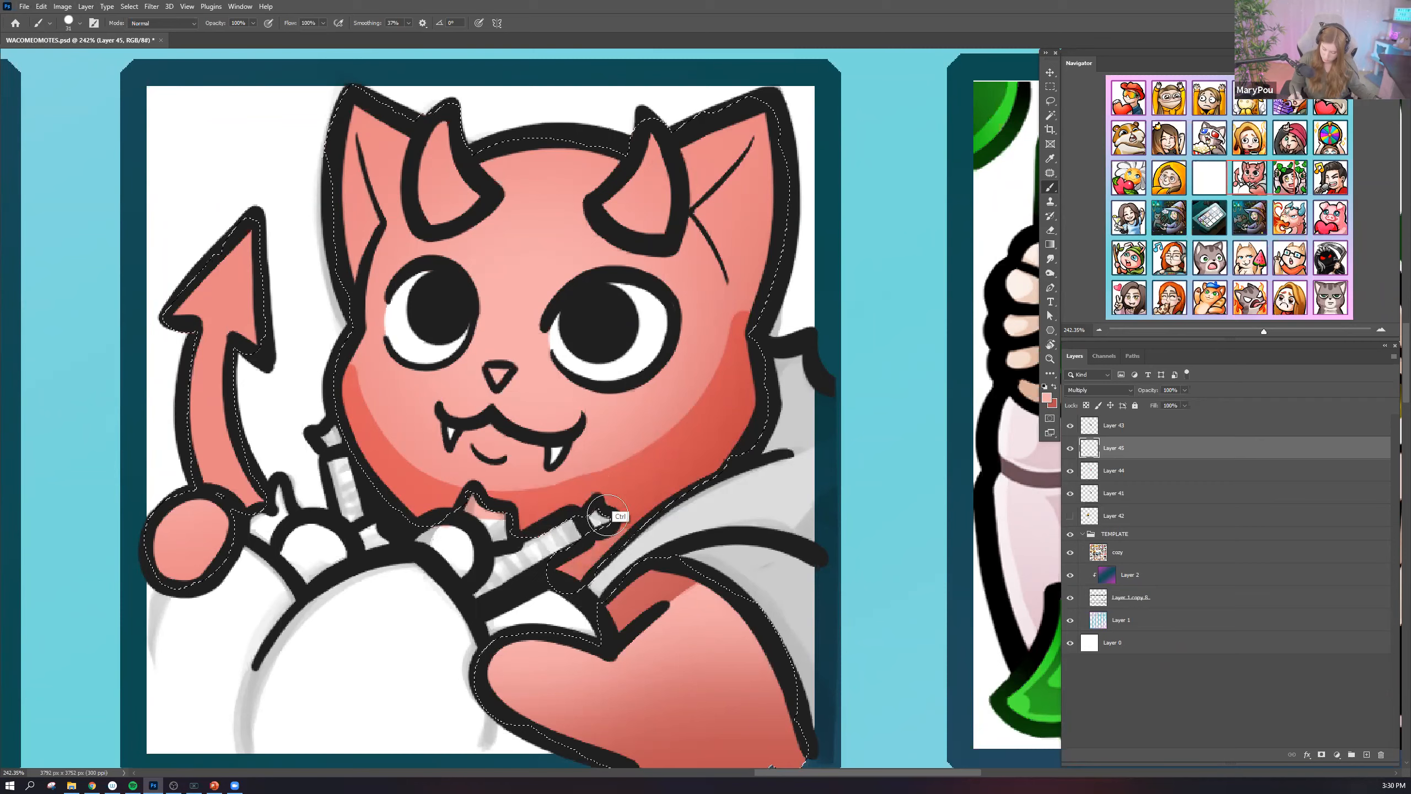
Paint hard-edged Multiply shadows on the neck, the tail, the raised paw and around the large arm, leaving lighter highlight areas.
drag(581, 573, 541, 533)
drag(602, 615, 728, 552)
mouse_move(483, 676)
mouse_down()
mouse_move(638, 747)
mouse_move(733, 617)
mouse_up()
mouse_move(660, 570)
mouse_down()
mouse_move(647, 612)
mouse_move(693, 599)
mouse_move(764, 661)
mouse_move(780, 746)
mouse_up()
drag(675, 772, 644, 773)
mouse_move(671, 599)
mouse_down()
mouse_move(739, 724)
mouse_move(688, 741)
mouse_up()
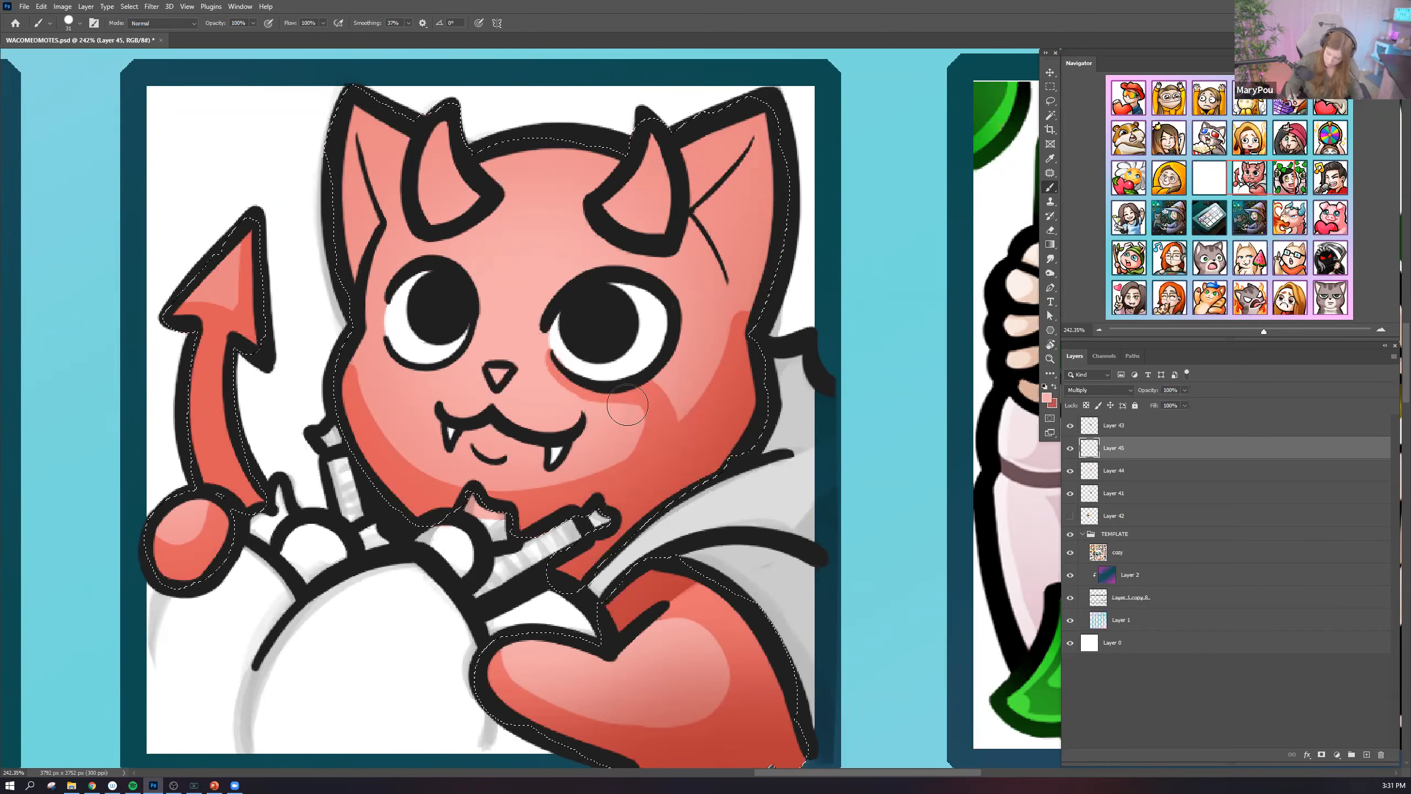
Extend the hard-edged shadow over the right side of the face, the ears, the edges of the head and beneath the eyes.
mouse_move(668, 396)
mouse_down()
mouse_move(696, 410)
mouse_move(716, 378)
mouse_move(681, 356)
mouse_up()
drag(629, 266, 649, 258)
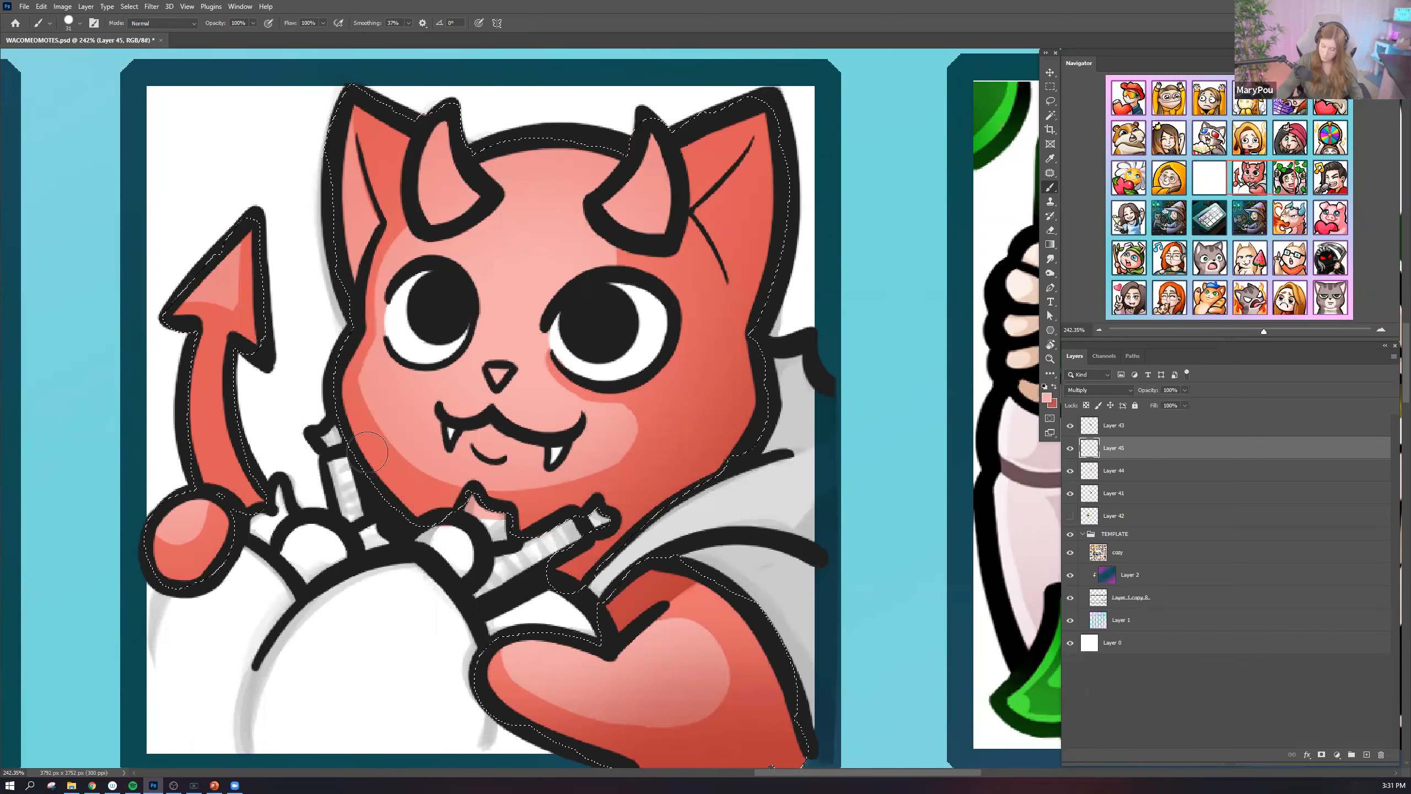
drag(382, 339, 431, 373)
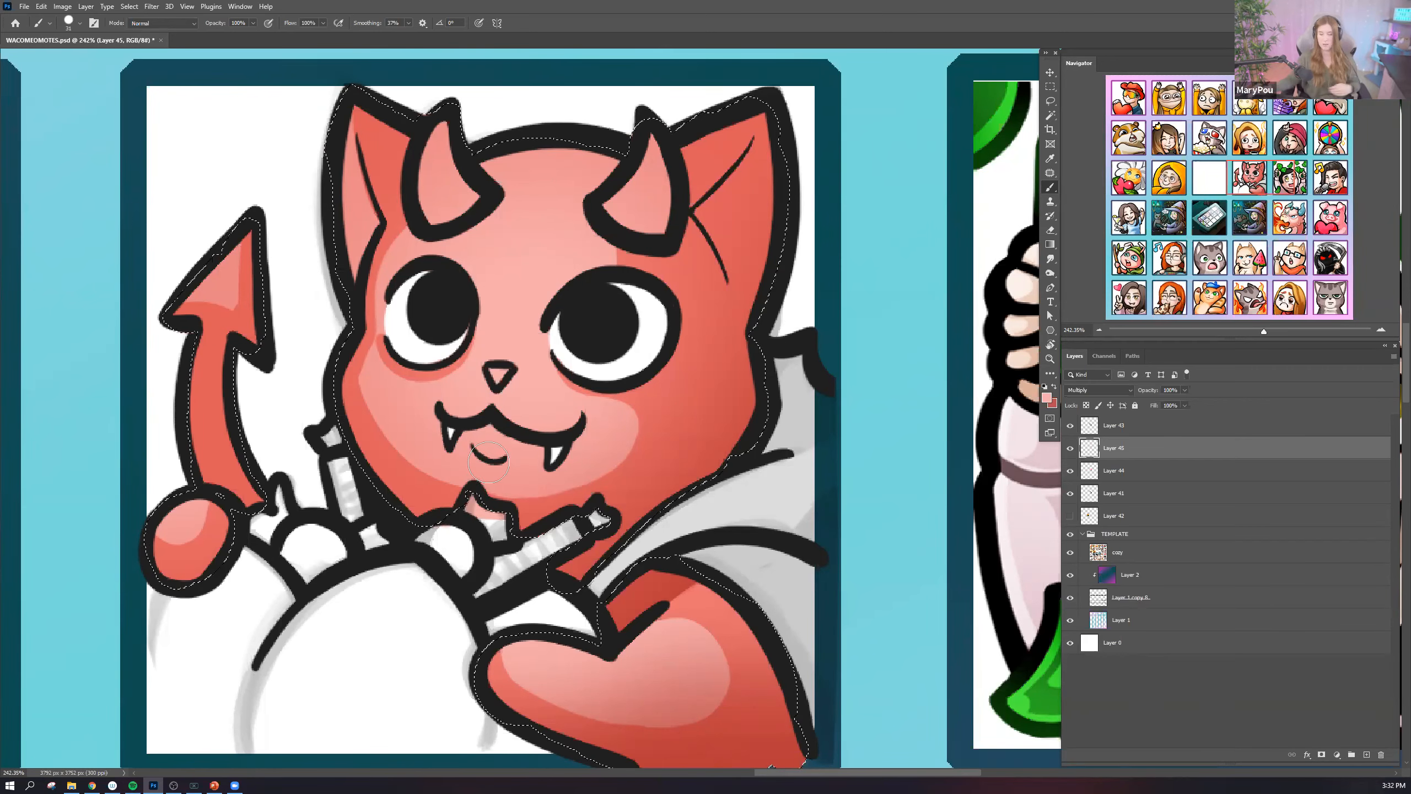
Examine the shaded devil cat at small emote size beside the other emotes and again close up.
scroll(529, 397, down, 5)
scroll(645, 417, down, 10)
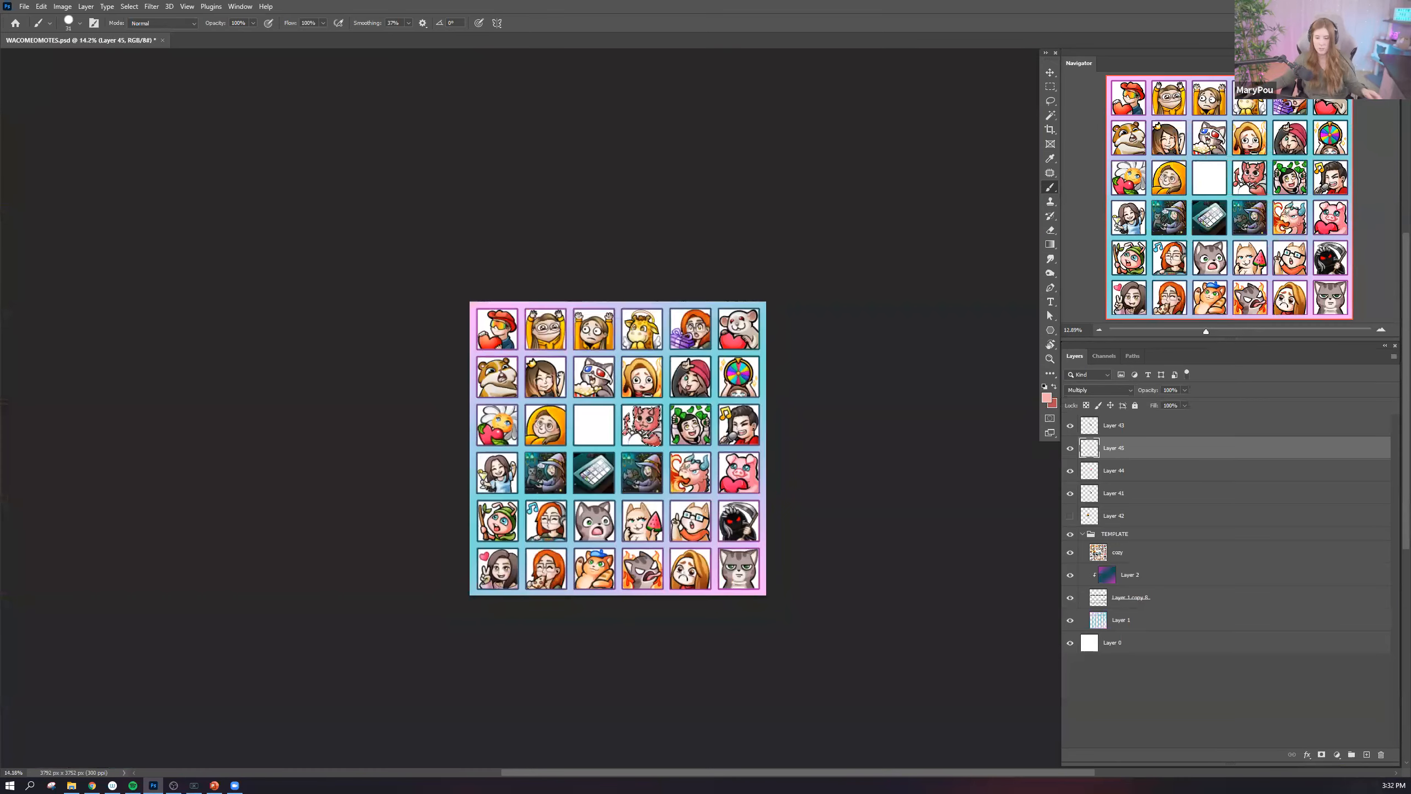
scroll(651, 447, down, 3)
scroll(623, 451, up, 6)
scroll(623, 450, up, 6)
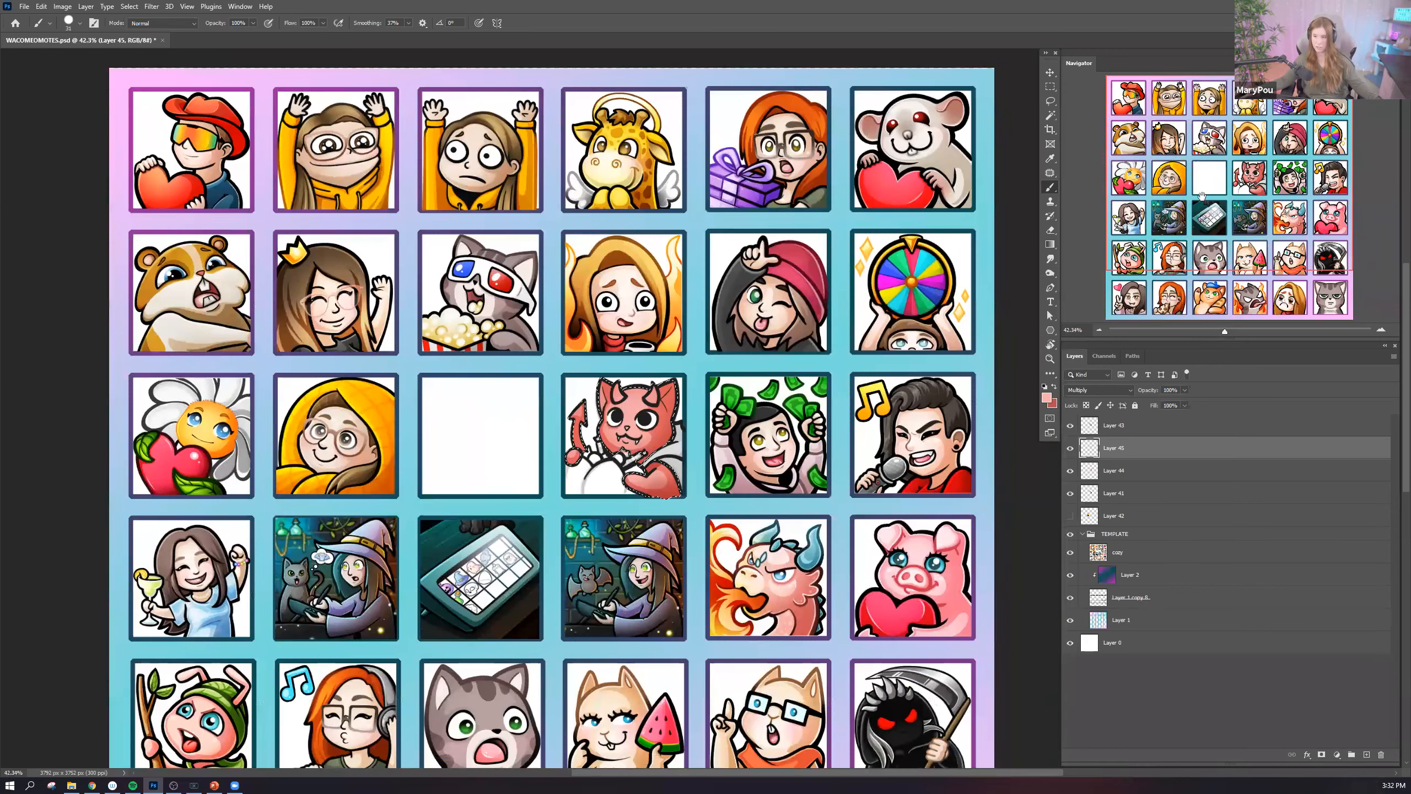
scroll(761, 420, up, 1)
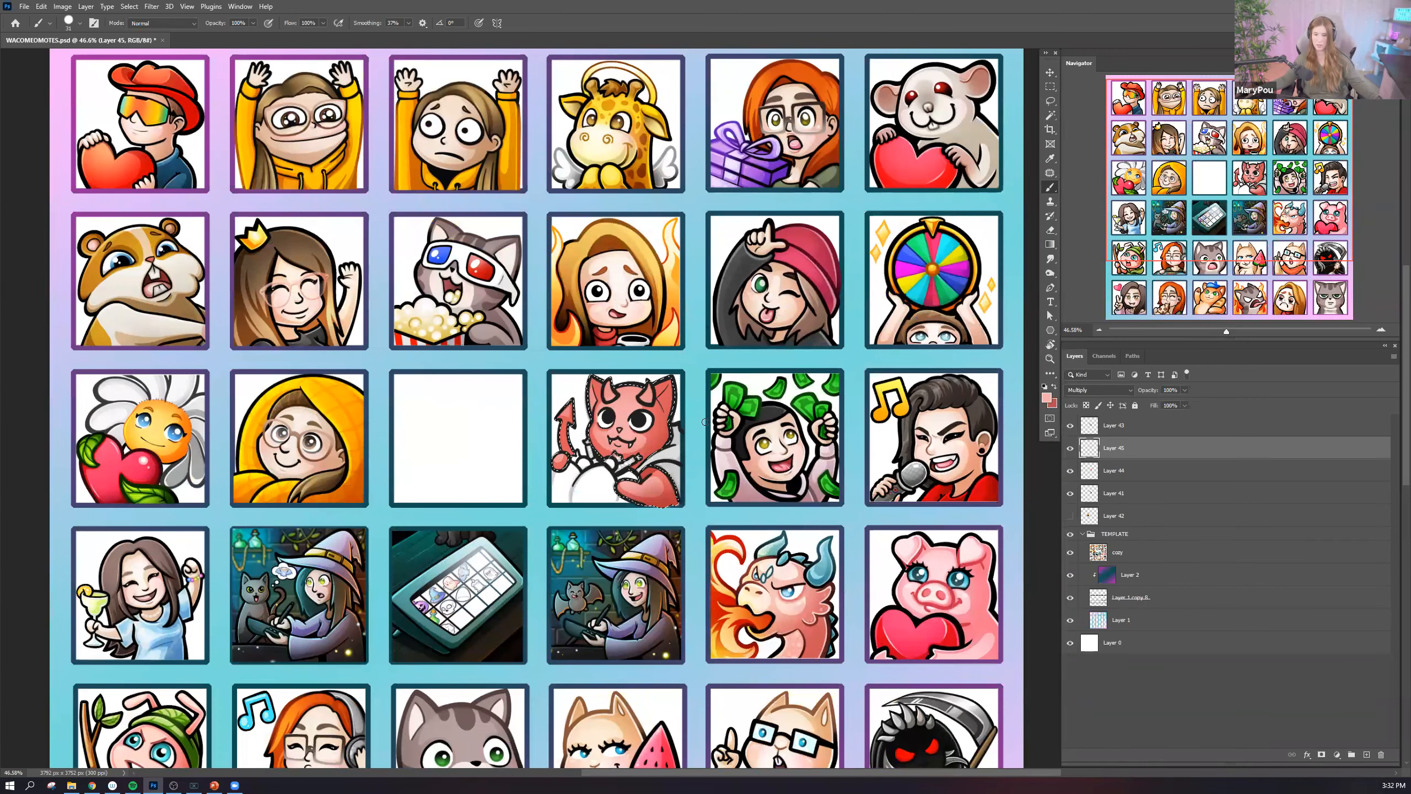
scroll(681, 414, up, 5)
scroll(1241, 196, down, 1)
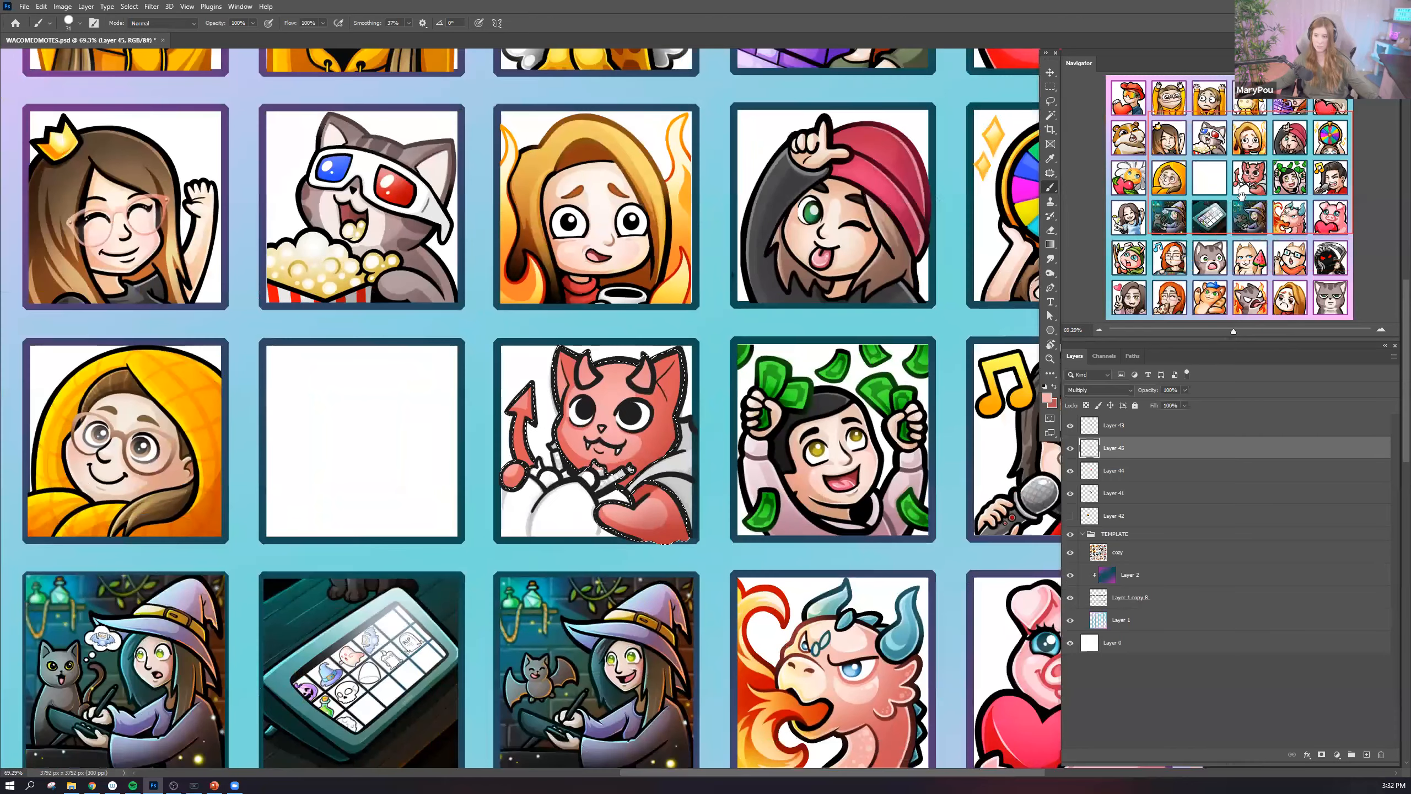
scroll(1242, 196, down, 6)
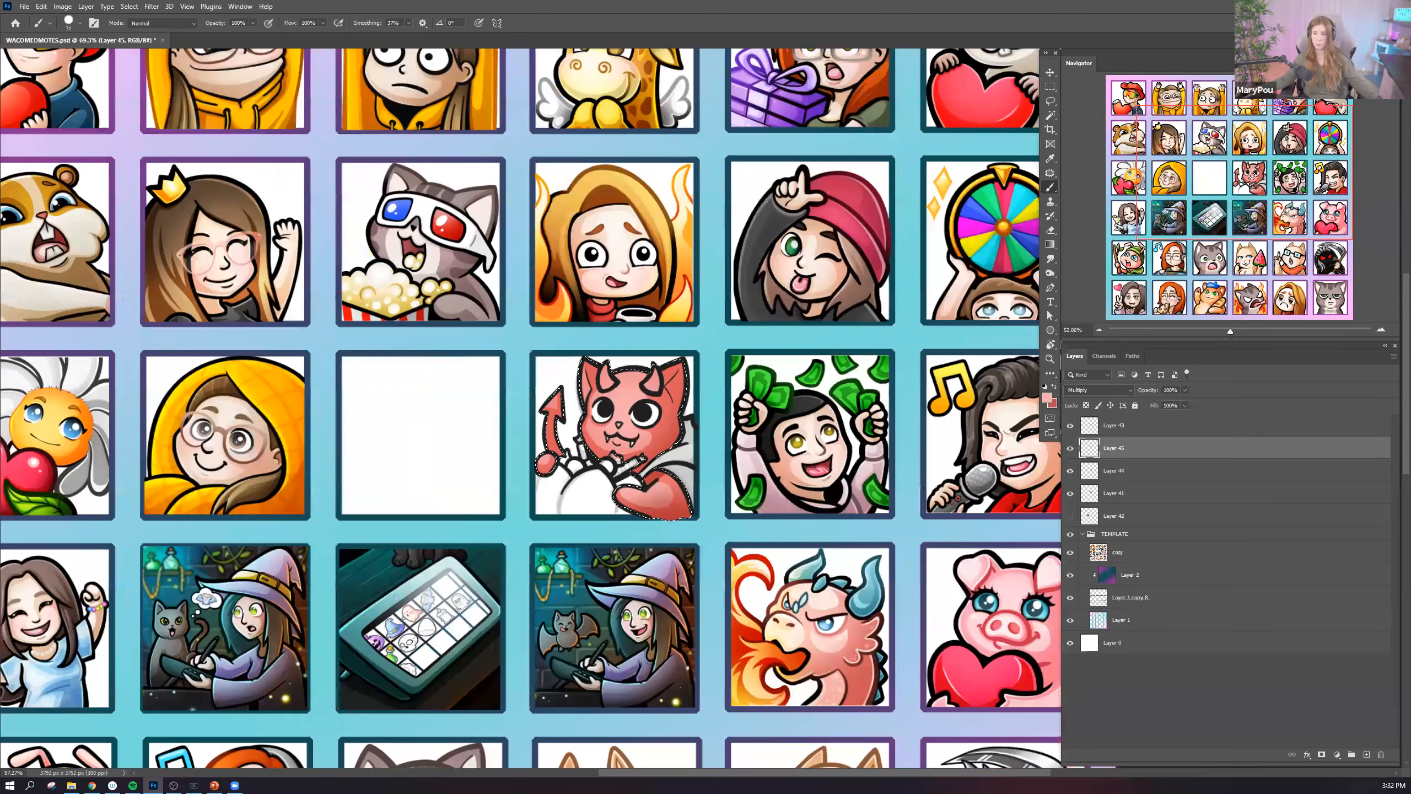
scroll(1241, 196, down, 5)
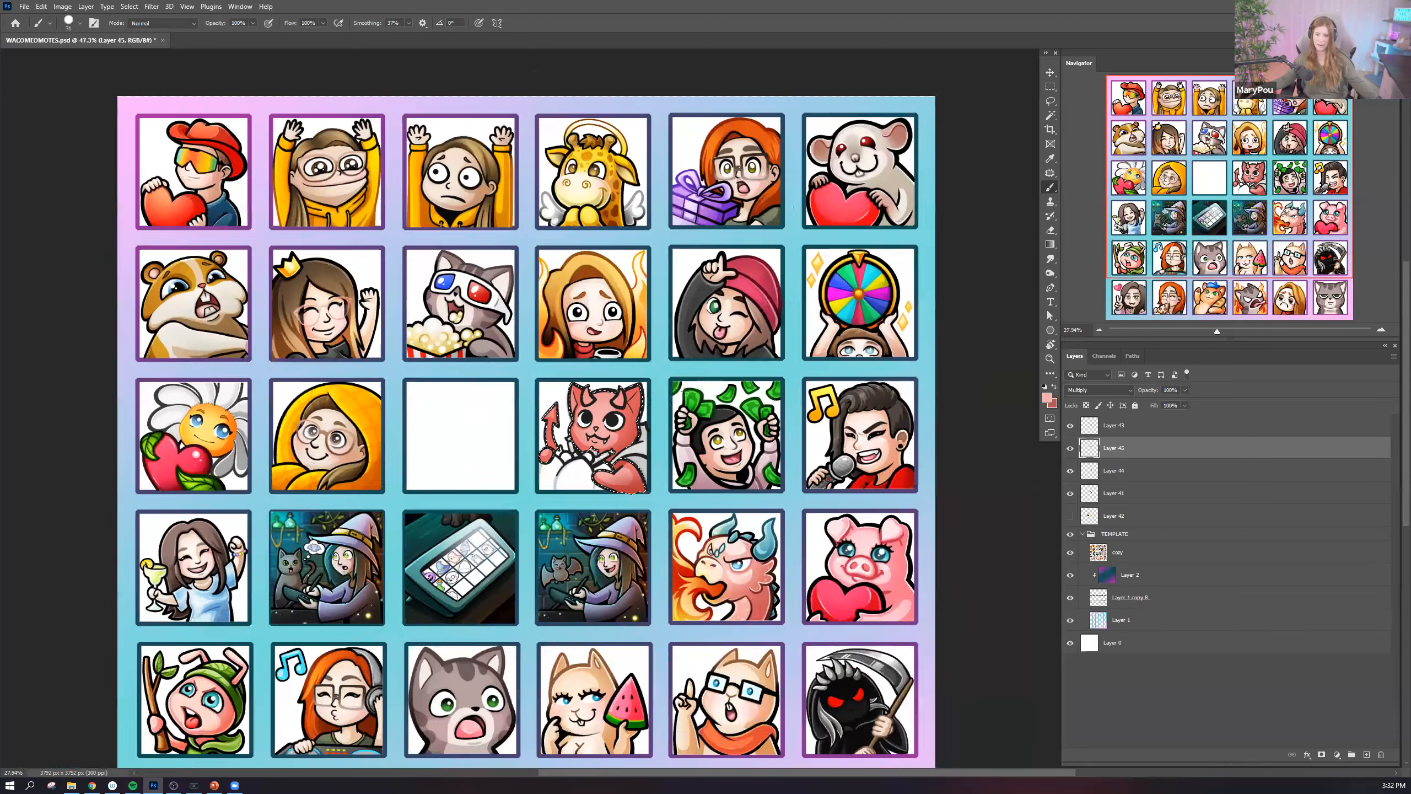
scroll(678, 412, up, 10)
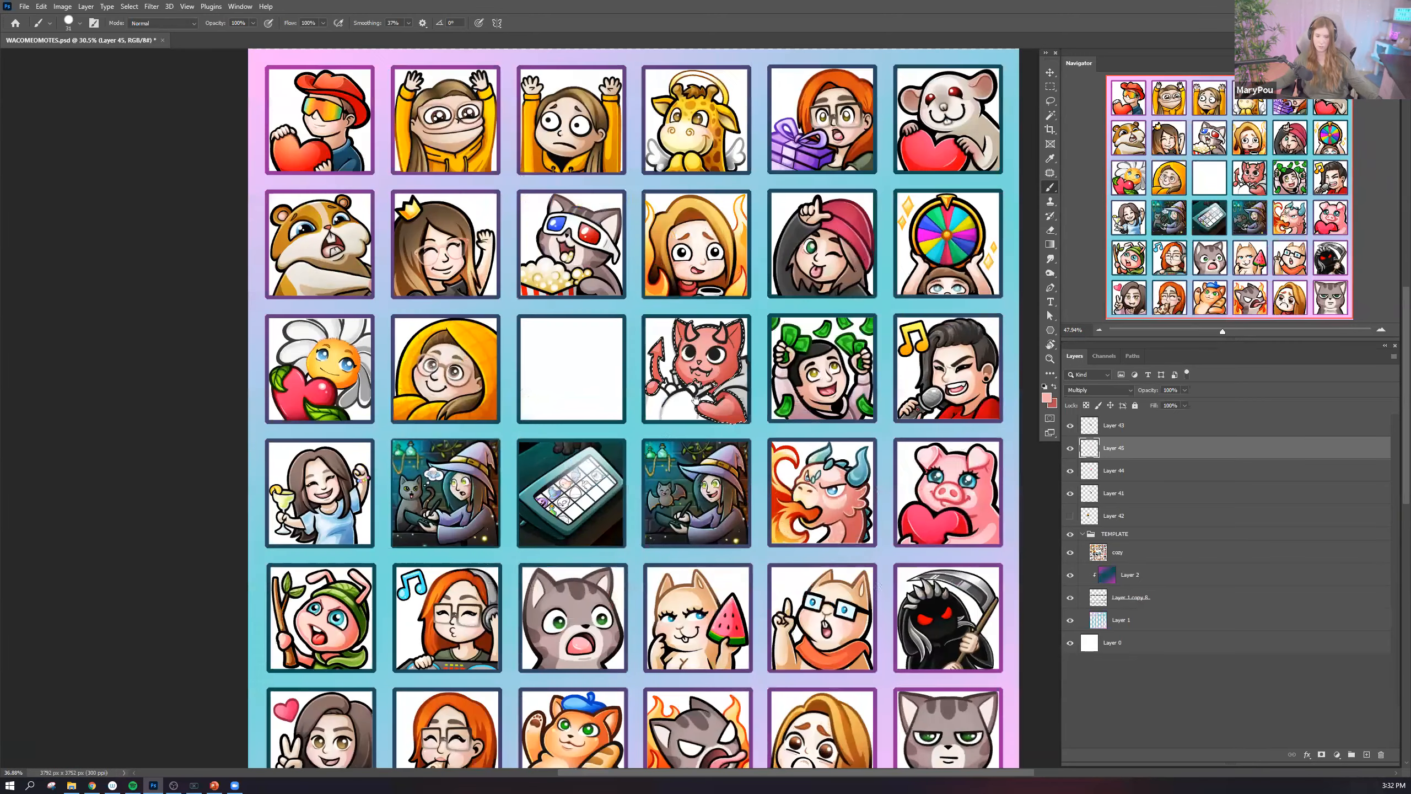
scroll(678, 412, up, 5)
scroll(639, 361, down, 5)
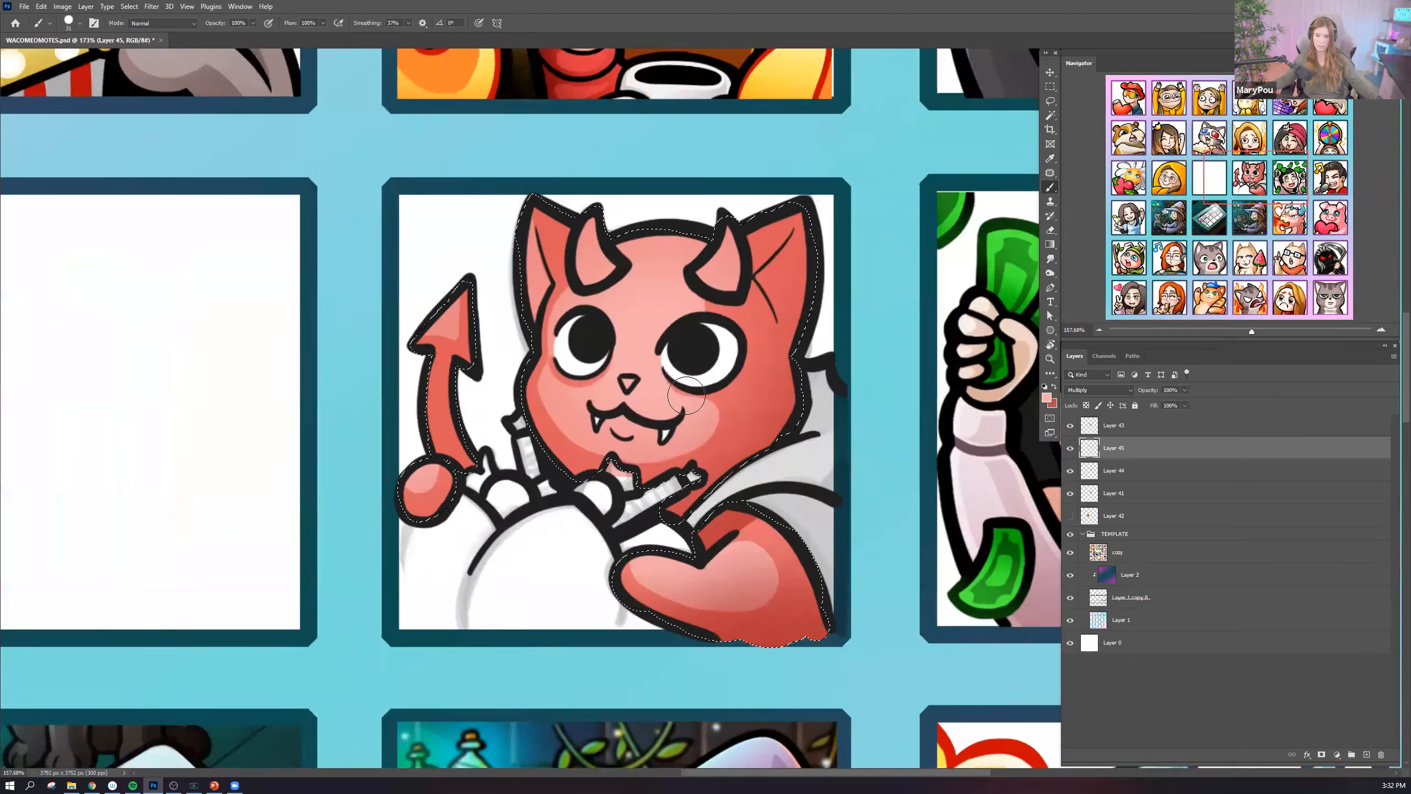
scroll(578, 268, up, 6)
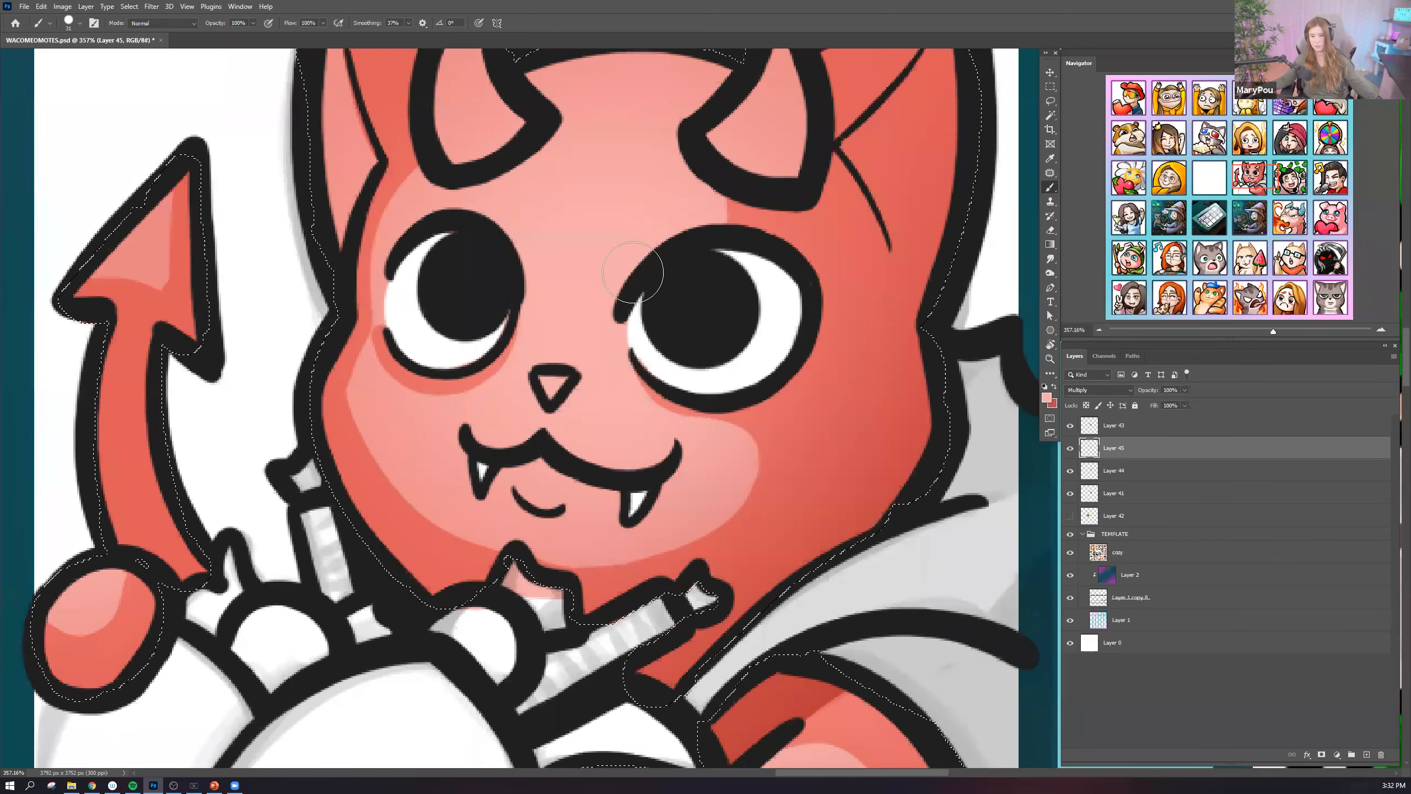
scroll(688, 312, down, 8)
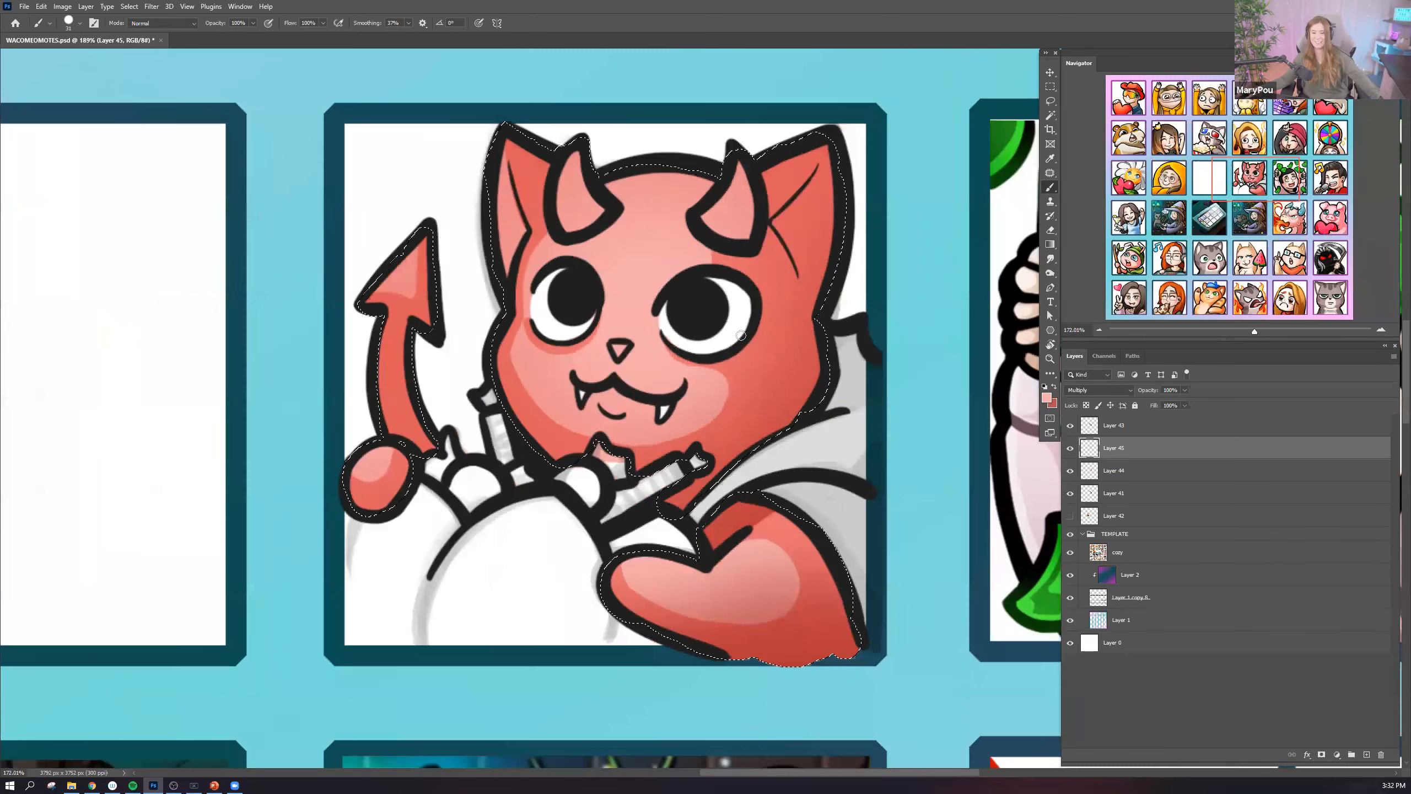
scroll(747, 351, down, 4)
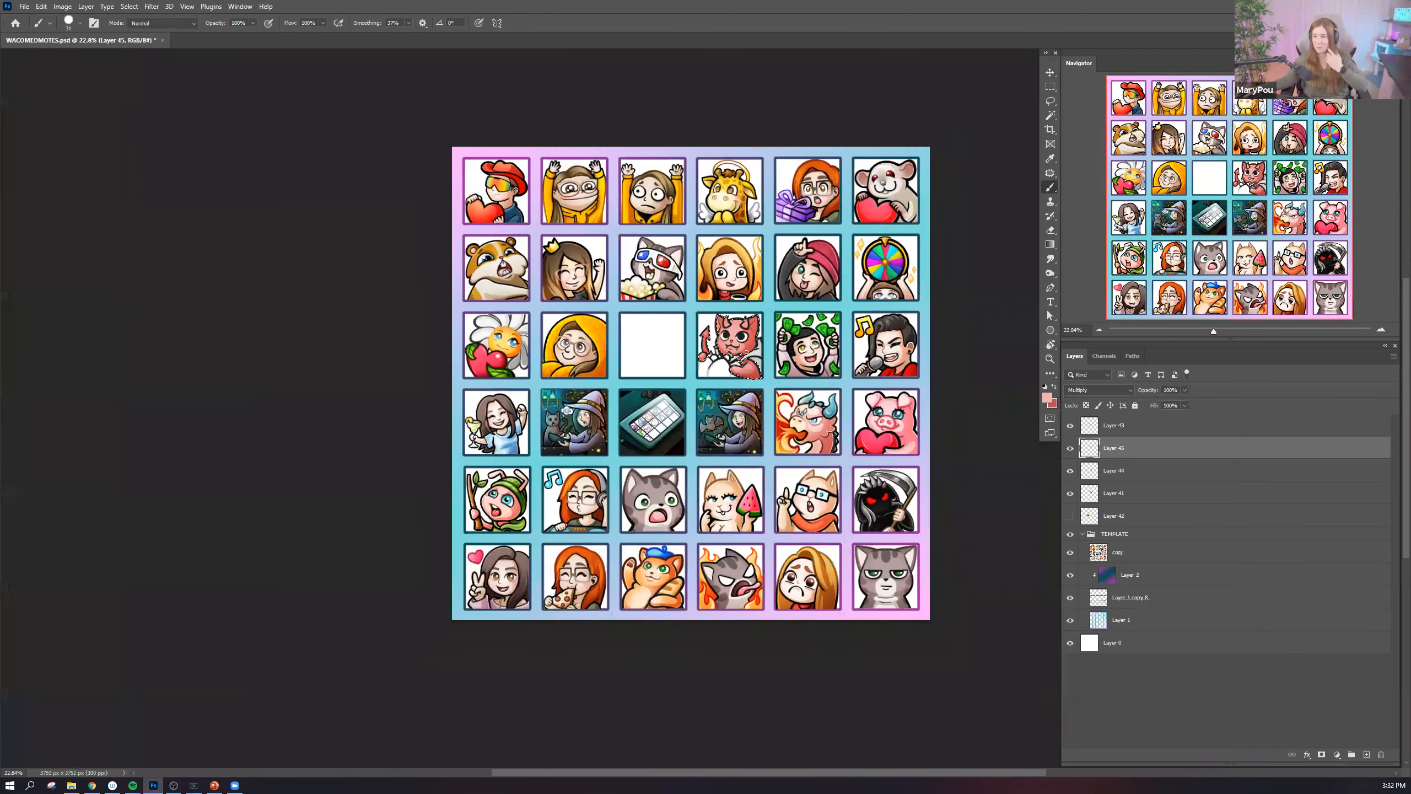
scroll(753, 333, up, 3)
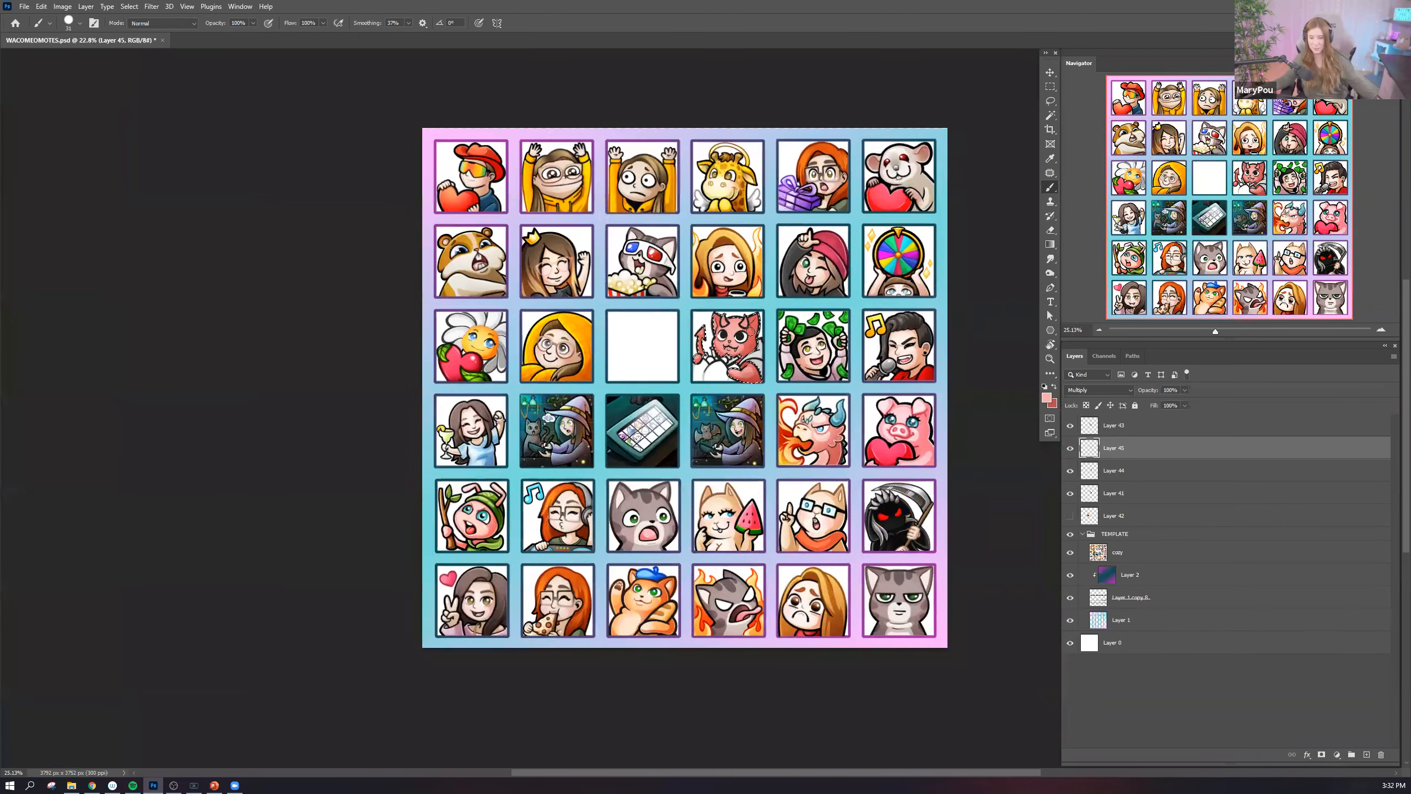
scroll(723, 367, up, 6)
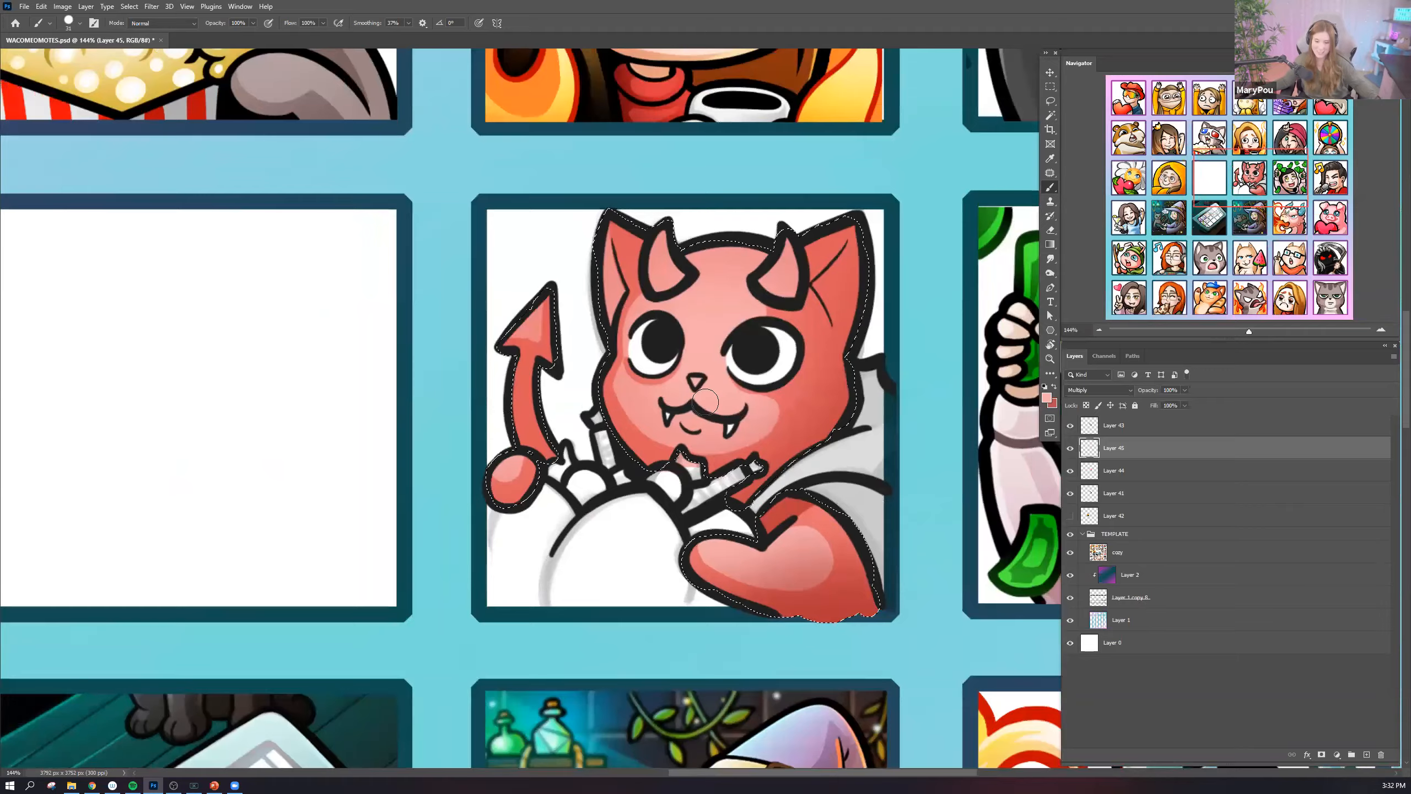
scroll(719, 339, down, 2)
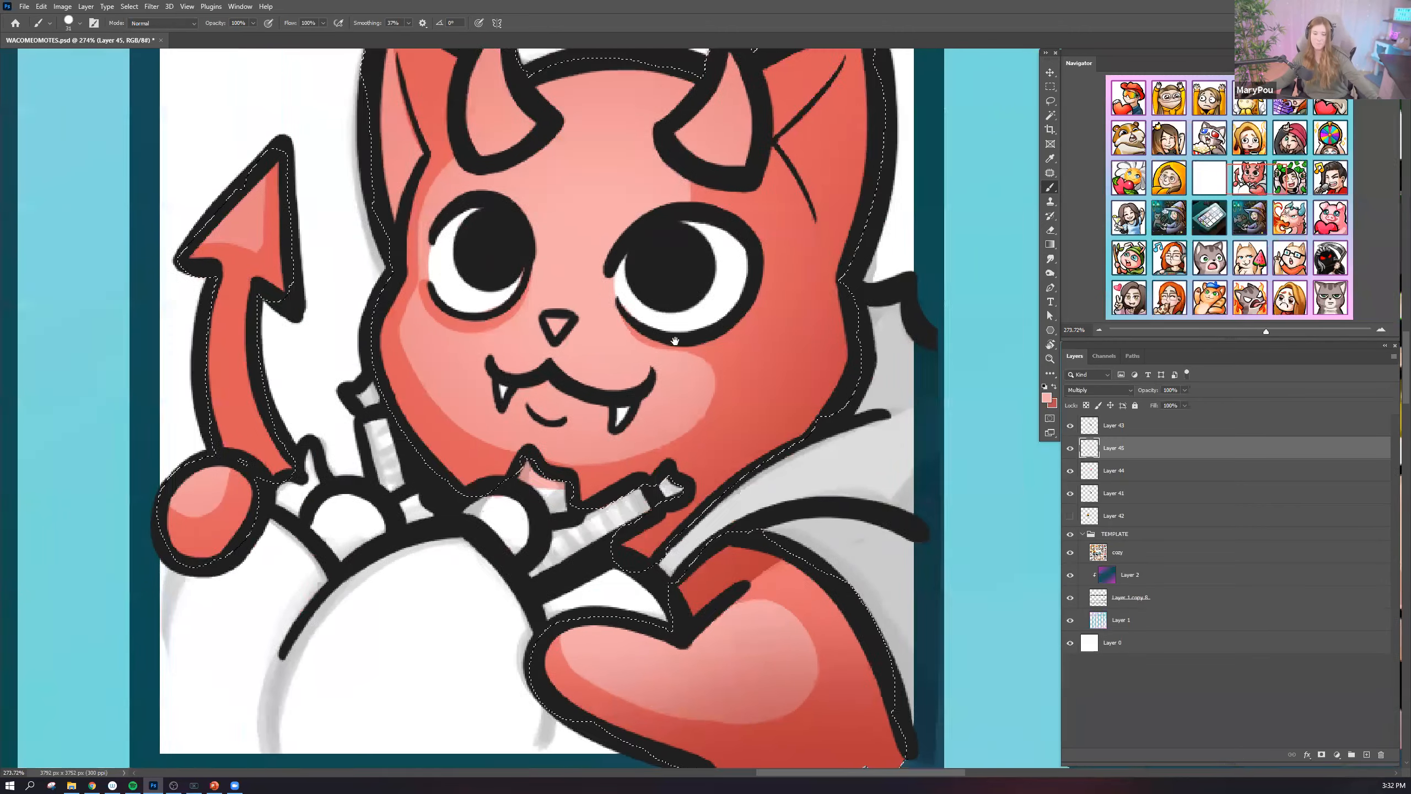
scroll(719, 339, down, 4)
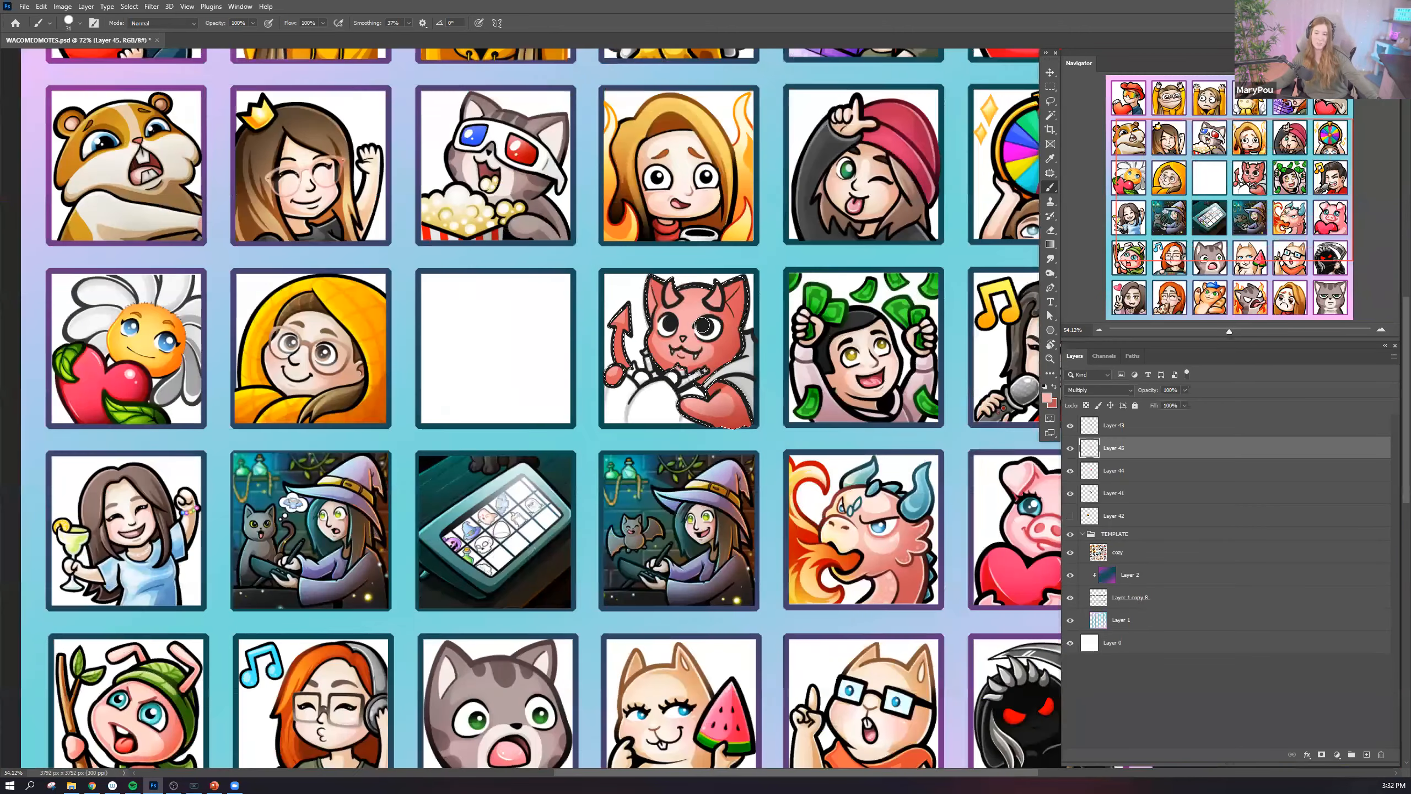
scroll(742, 345, up, 4)
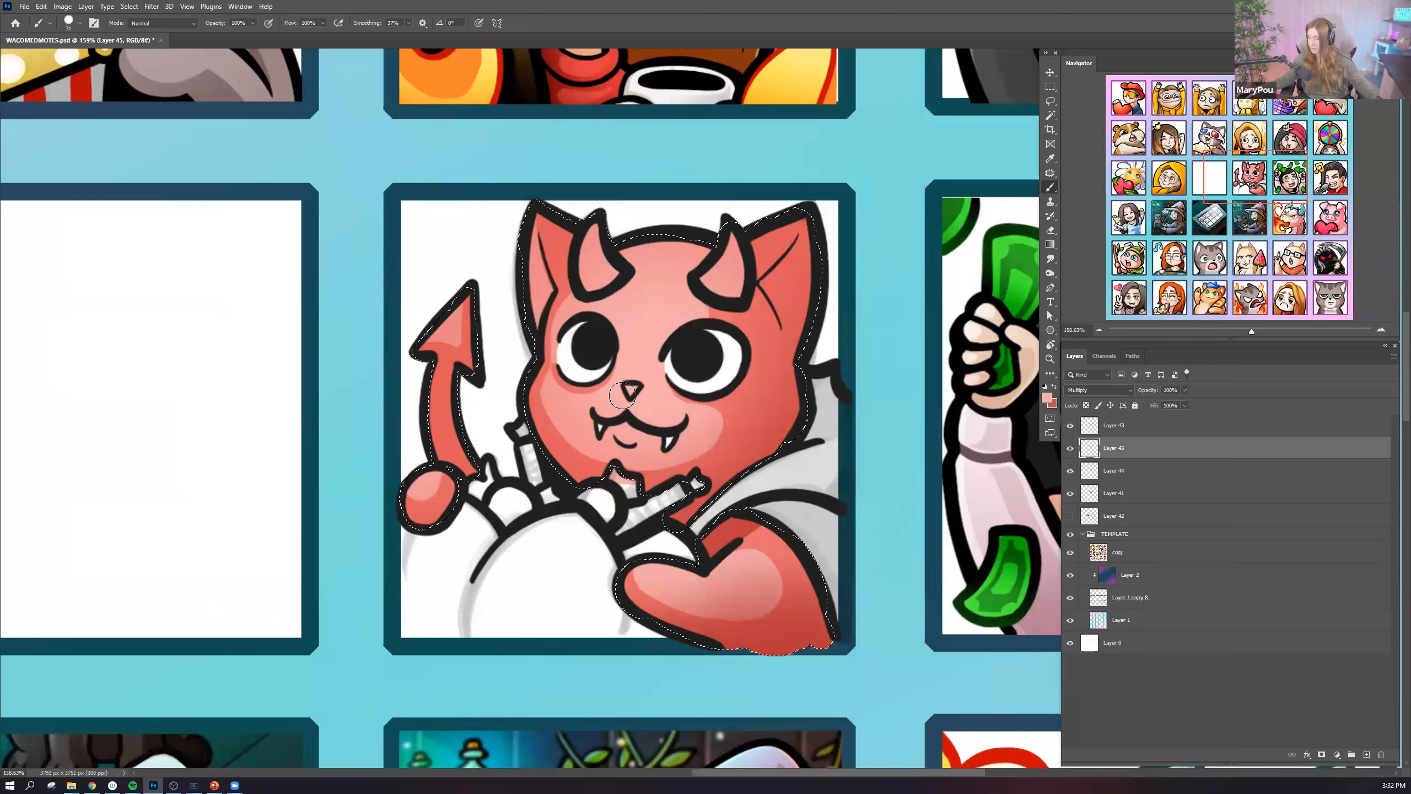
scroll(616, 393, up, 2)
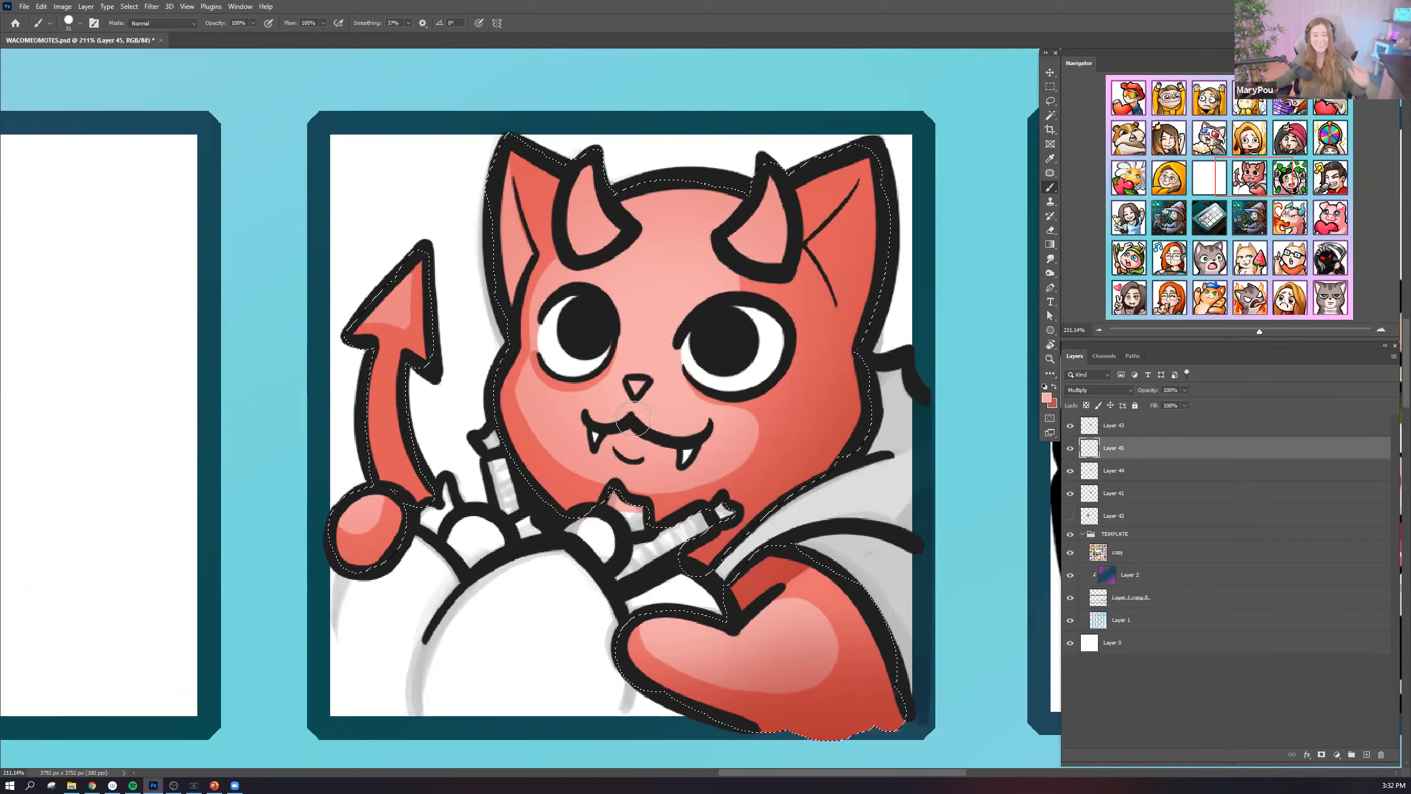
scroll(617, 427, down, 2)
scroll(625, 425, up, 5)
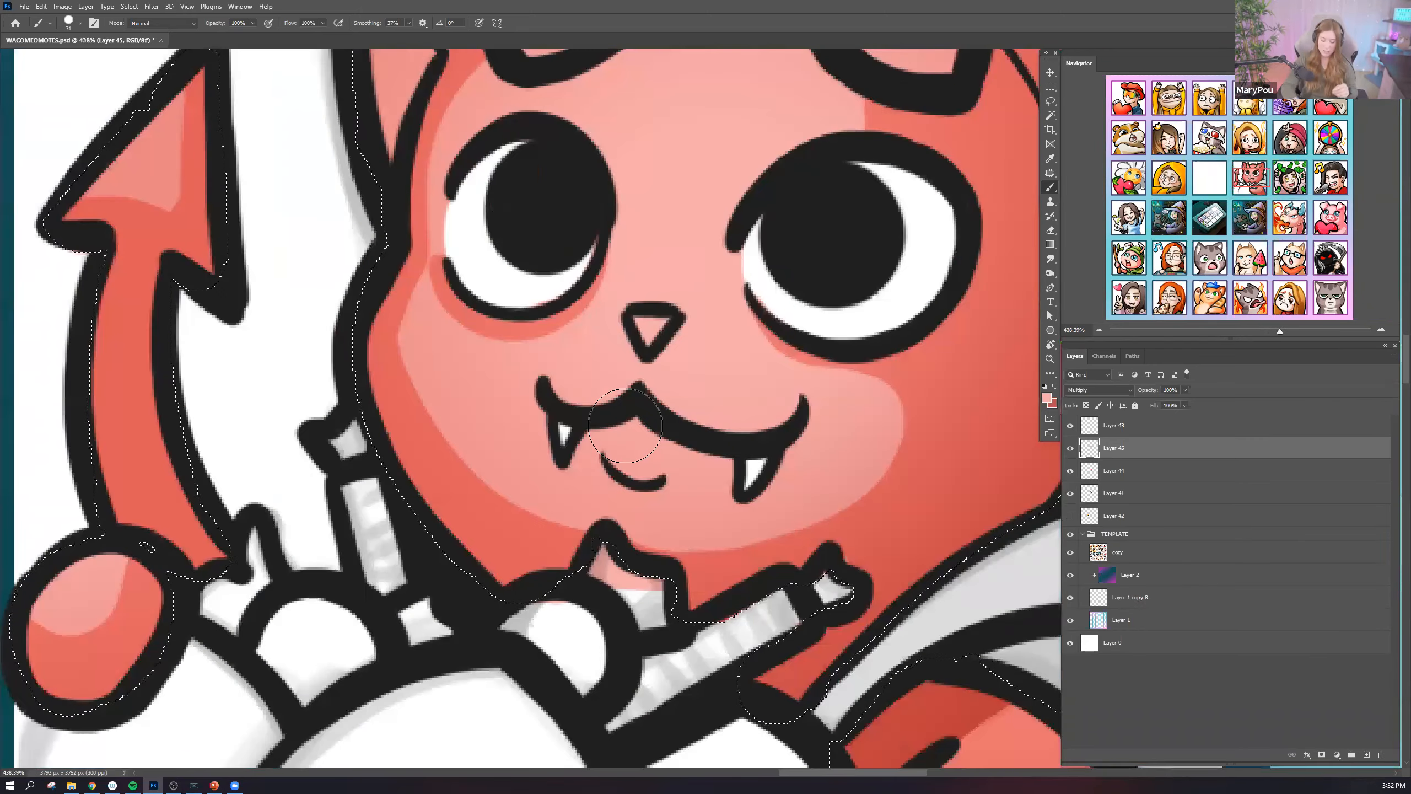
Reshape the hard-edged shadow down the left side of the face and around the left eye, and lighten the left ear's upper edge.
mouse_move(424, 283)
mouse_down()
mouse_move(395, 314)
mouse_move(417, 422)
mouse_move(409, 302)
mouse_move(425, 463)
mouse_up()
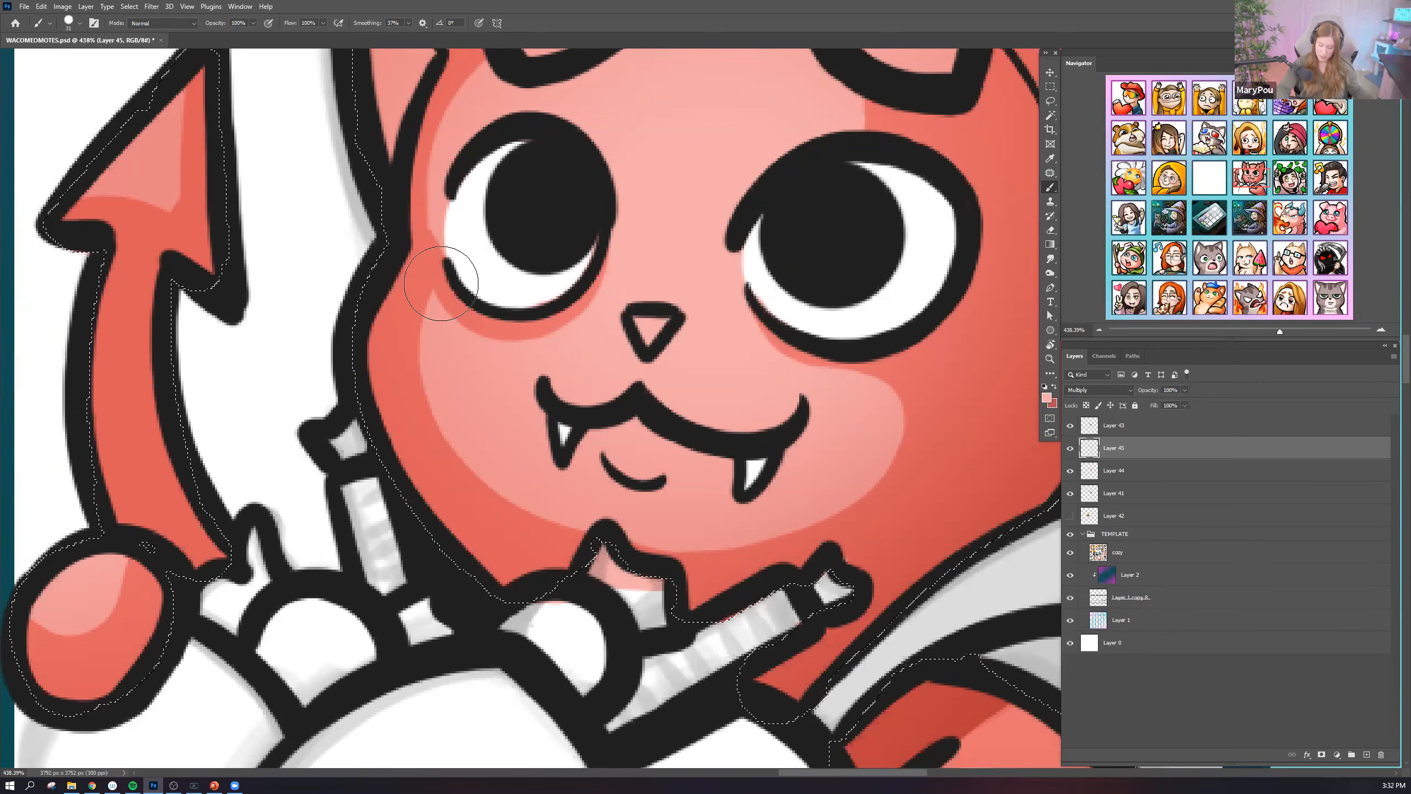
drag(532, 136, 495, 364)
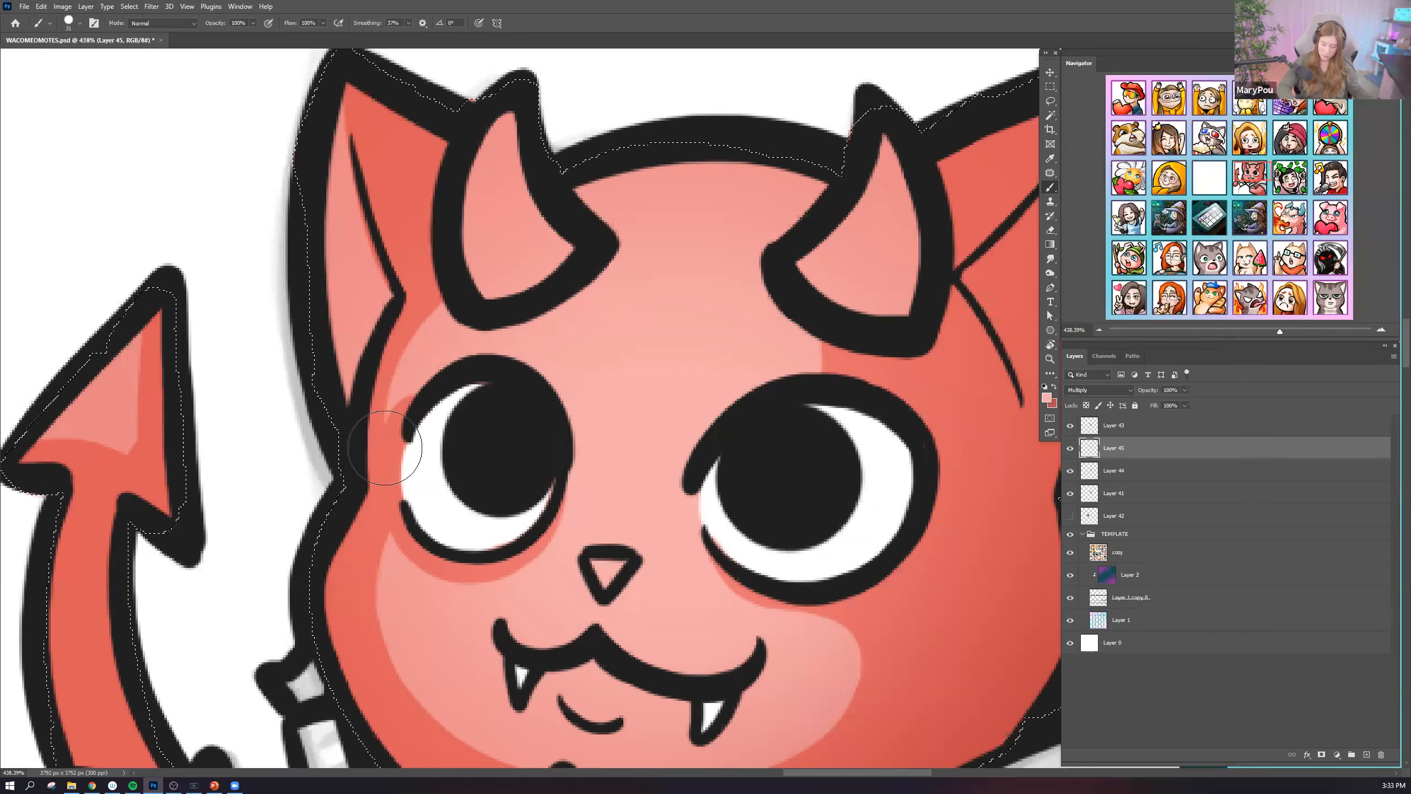
drag(389, 449, 411, 314)
drag(800, 601, 809, 537)
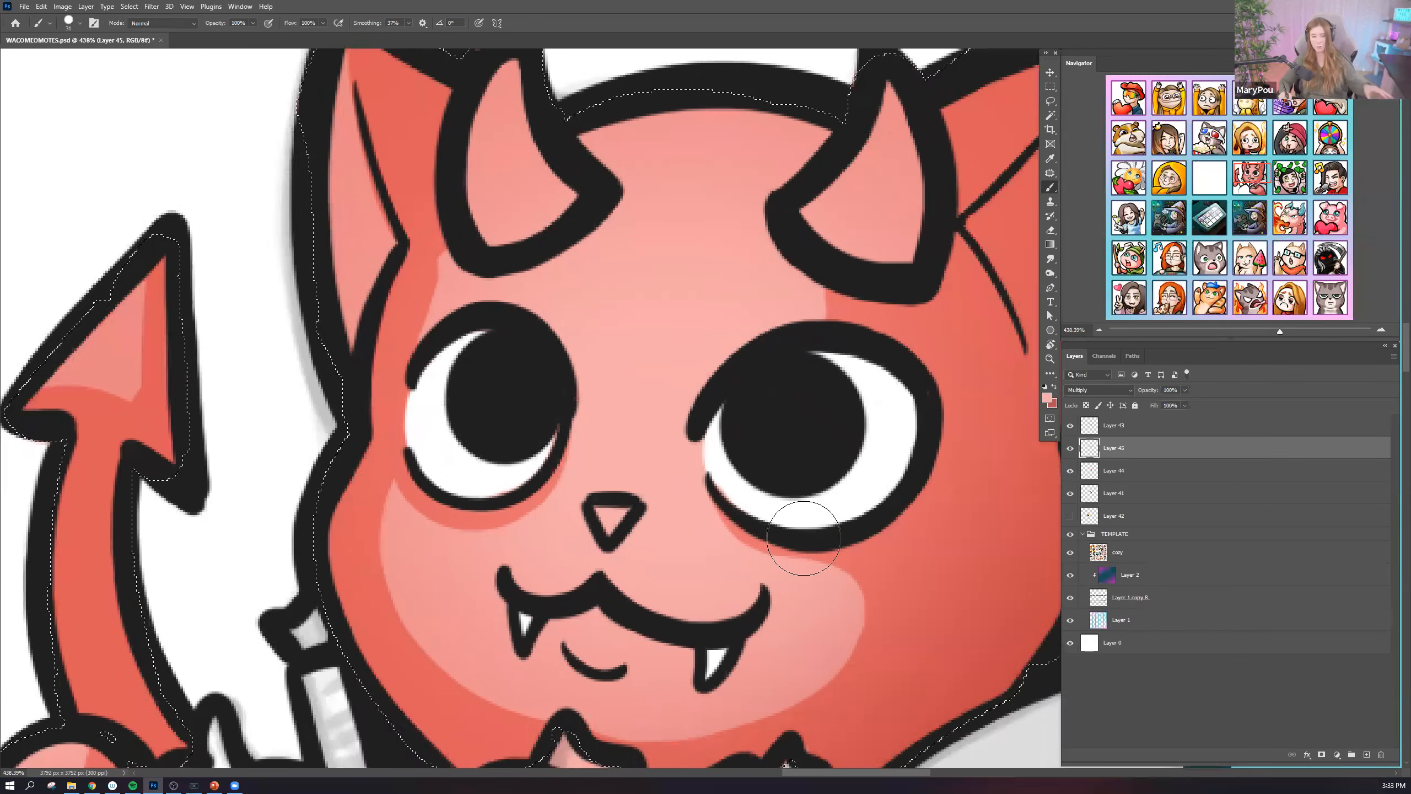
mouse_move(409, 317)
mouse_down()
mouse_move(437, 244)
mouse_move(476, 262)
mouse_move(436, 345)
mouse_move(470, 255)
mouse_move(463, 277)
mouse_up()
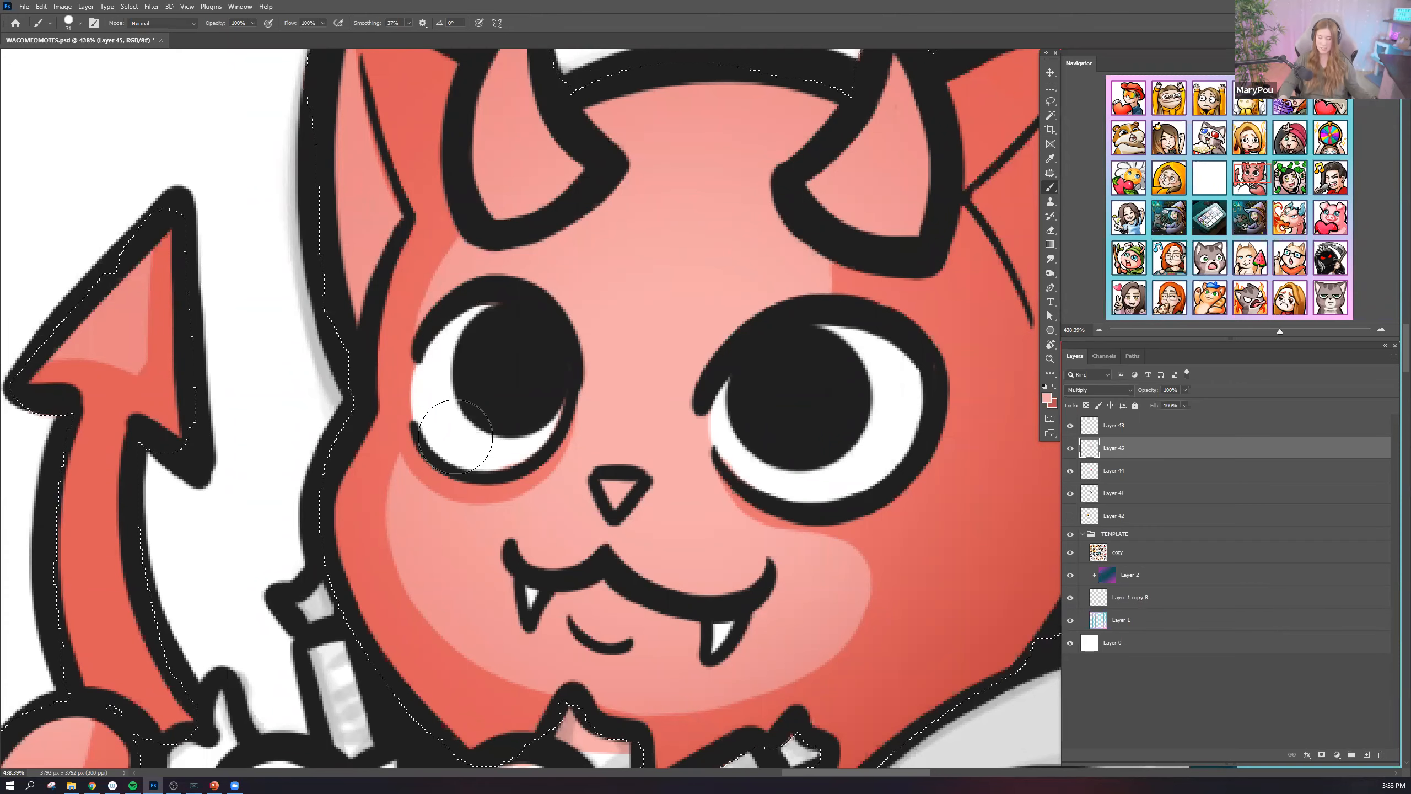
drag(624, 328, 635, 382)
drag(536, 340, 542, 438)
drag(394, 286, 418, 351)
key(ctrl+z)
drag(383, 245, 413, 359)
drag(358, 145, 491, 215)
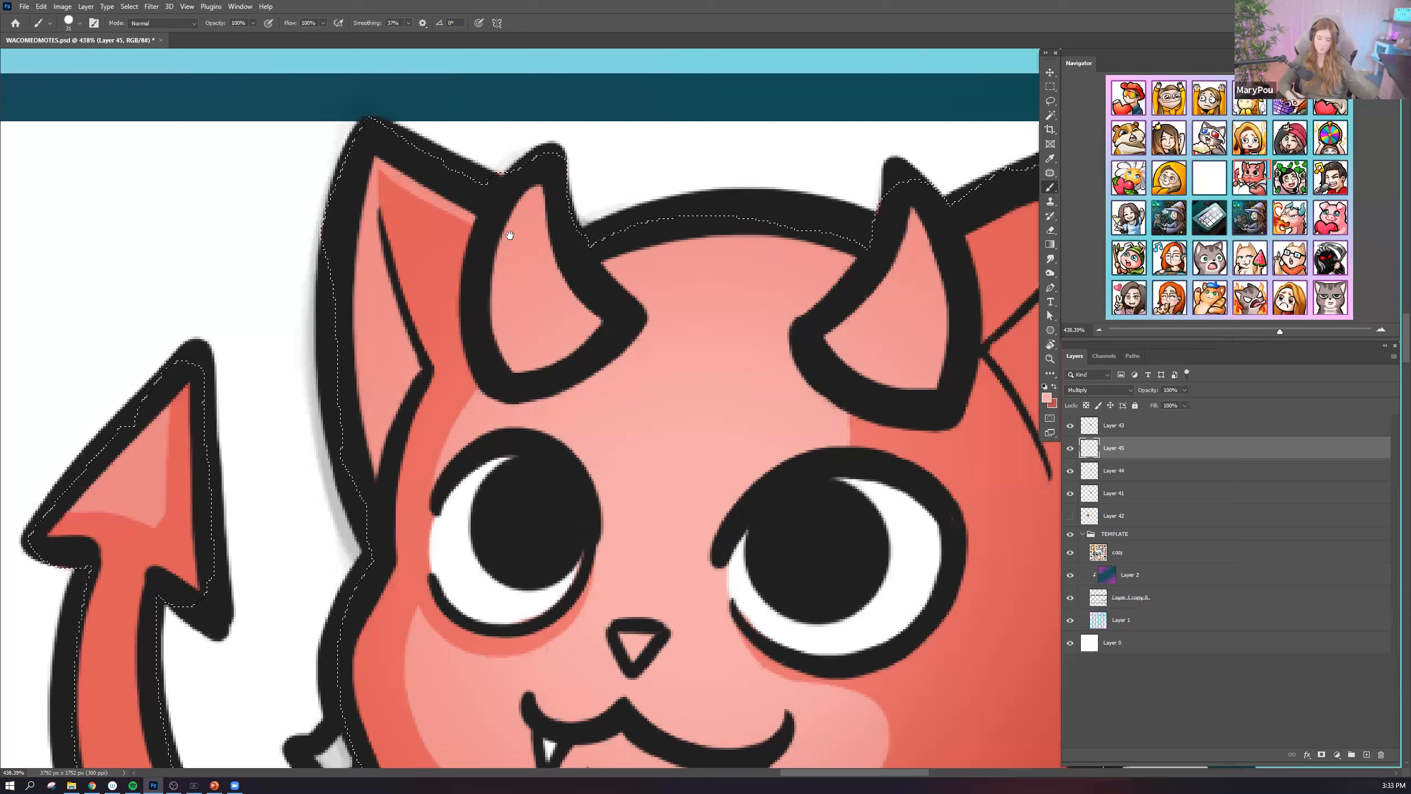
Refine the highlight shape on the tail's arrowhead and brush a thin light edge down the left side of the tail.
mouse_move(74, 507)
mouse_down()
mouse_move(142, 527)
mouse_move(161, 334)
mouse_up()
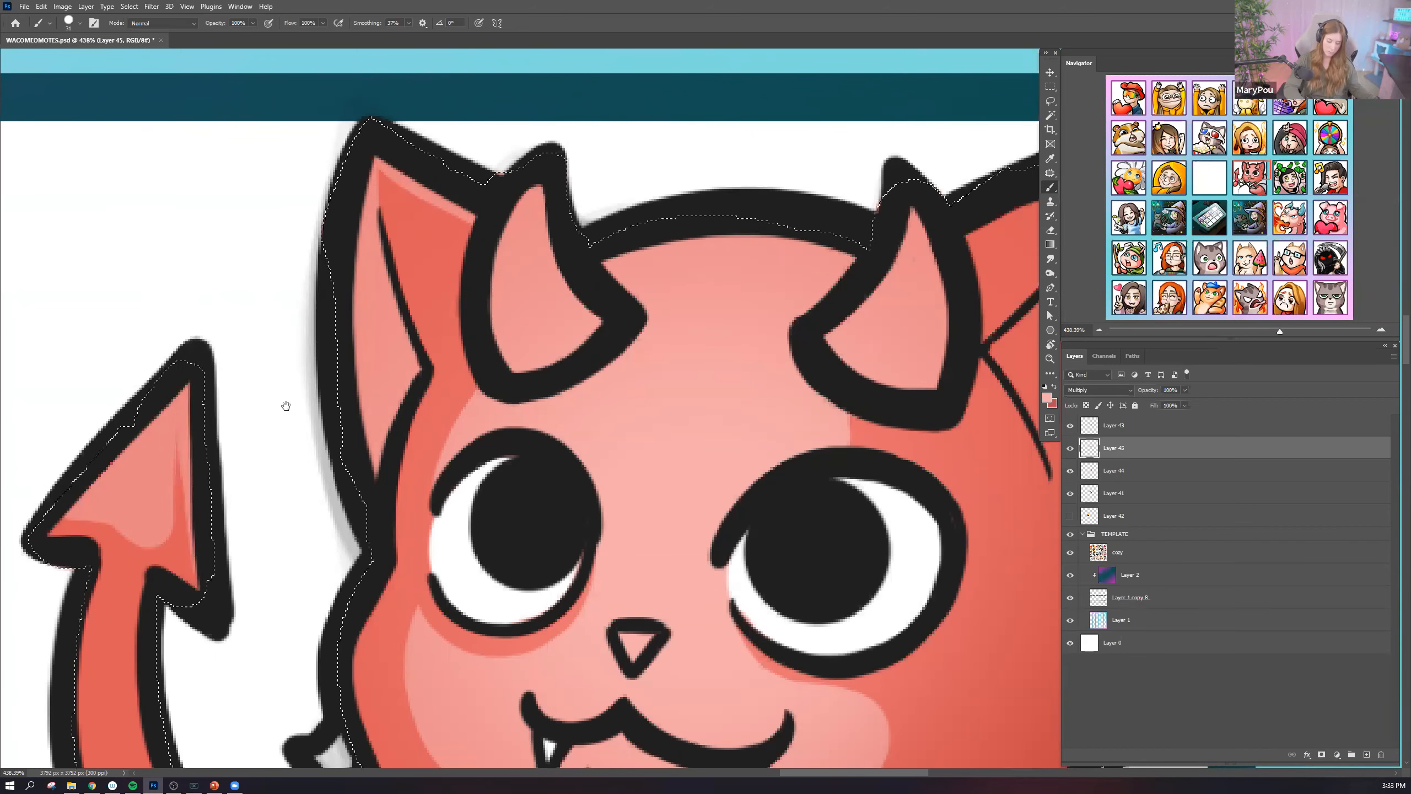
drag(284, 409, 309, 311)
drag(130, 406, 137, 420)
drag(271, 239, 328, 137)
drag(258, 270, 333, 235)
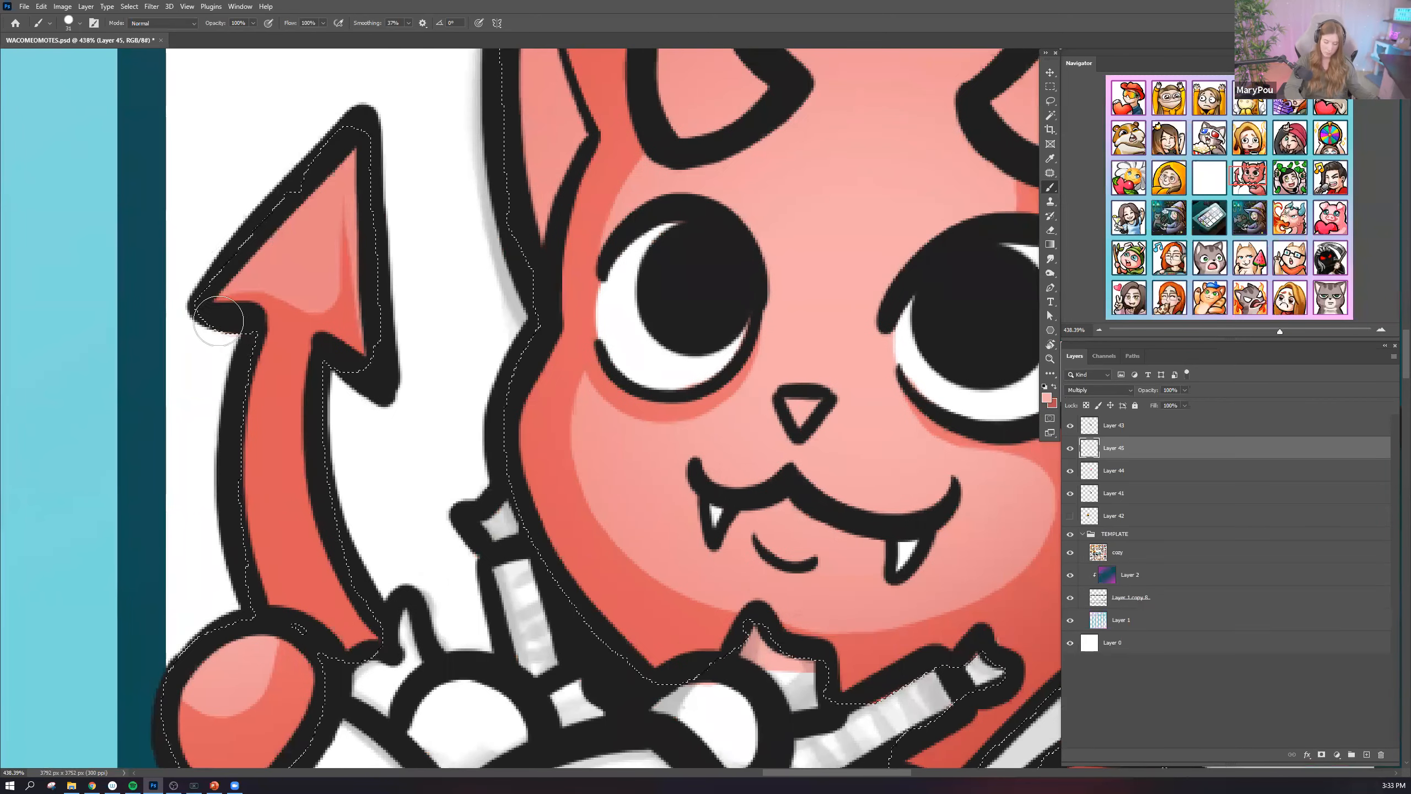
mouse_move(242, 319)
mouse_down()
mouse_move(244, 385)
mouse_move(252, 610)
mouse_move(269, 329)
mouse_move(239, 423)
mouse_move(258, 629)
mouse_move(272, 328)
mouse_move(243, 483)
mouse_move(284, 652)
mouse_up()
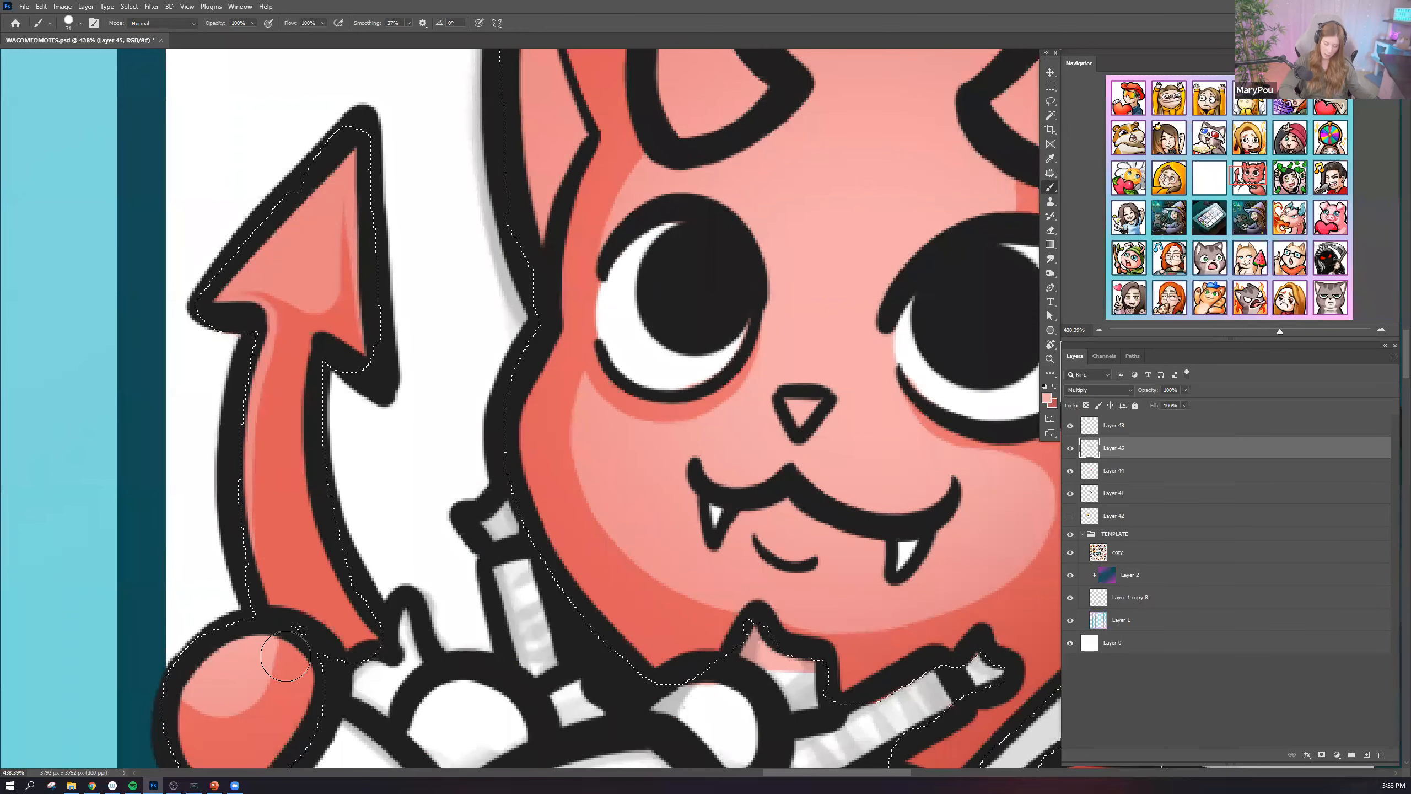
drag(558, 438, 613, 400)
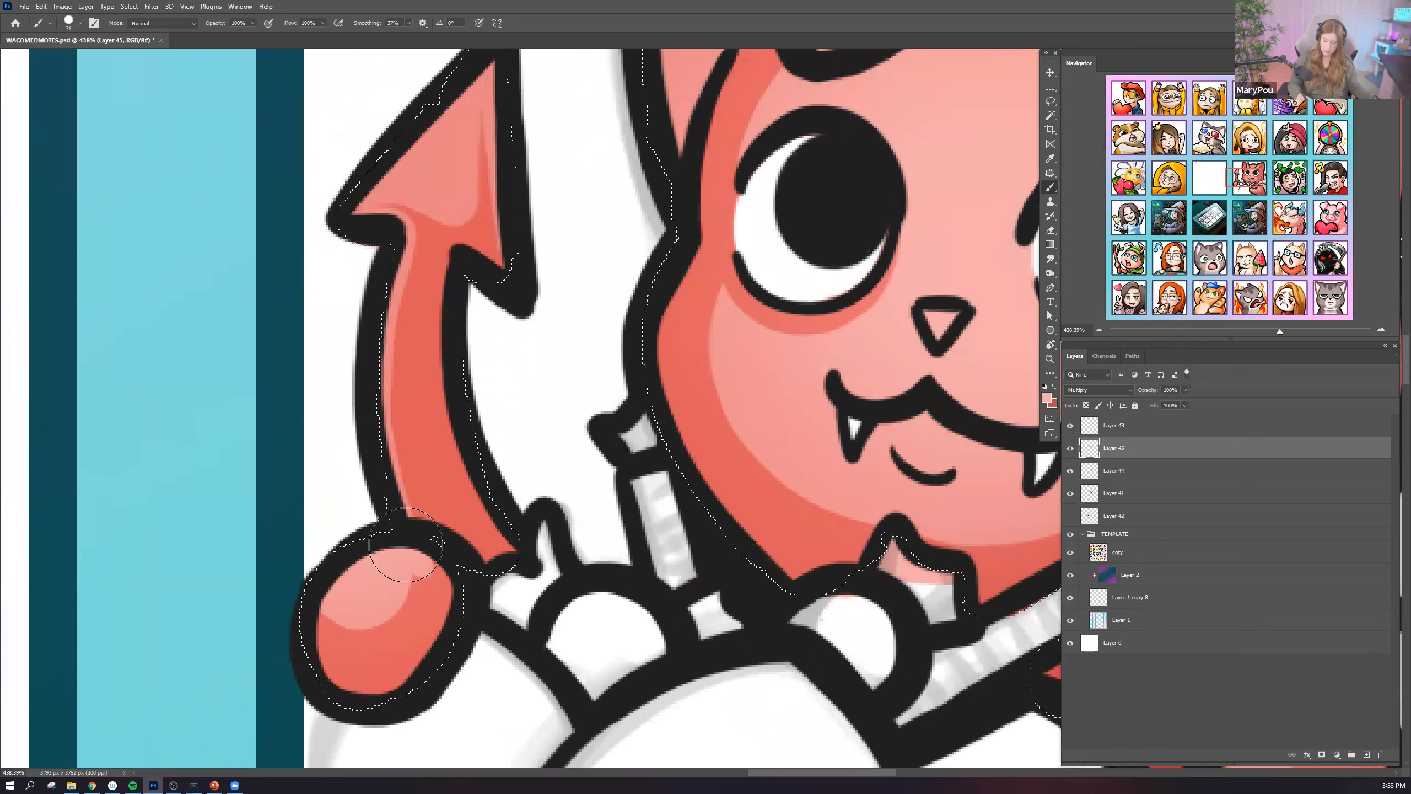
Rework the raised paw's shadow with a light lower edge and brush a thin light edge along the right side of the tail.
key(ctrl+z)
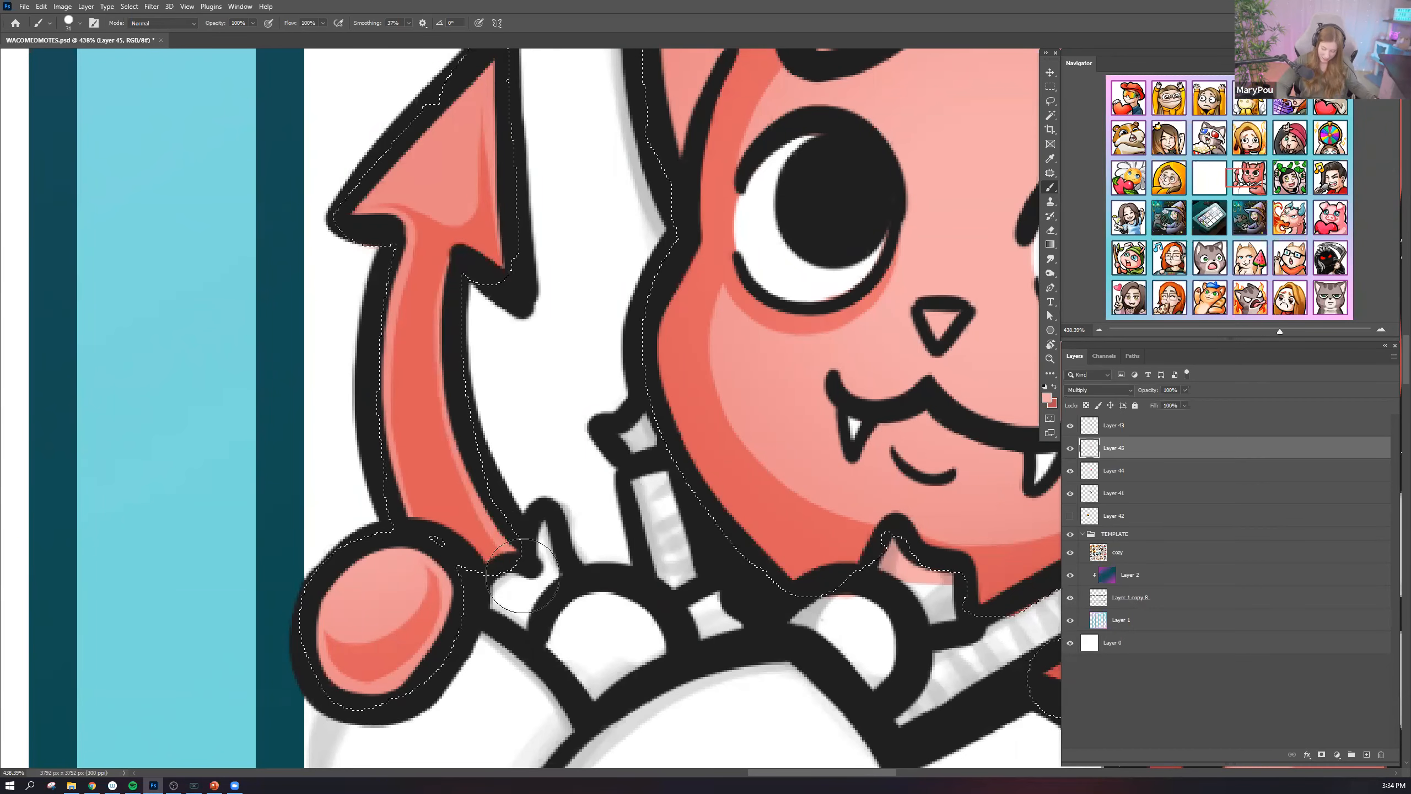
scroll(444, 389, up, 2)
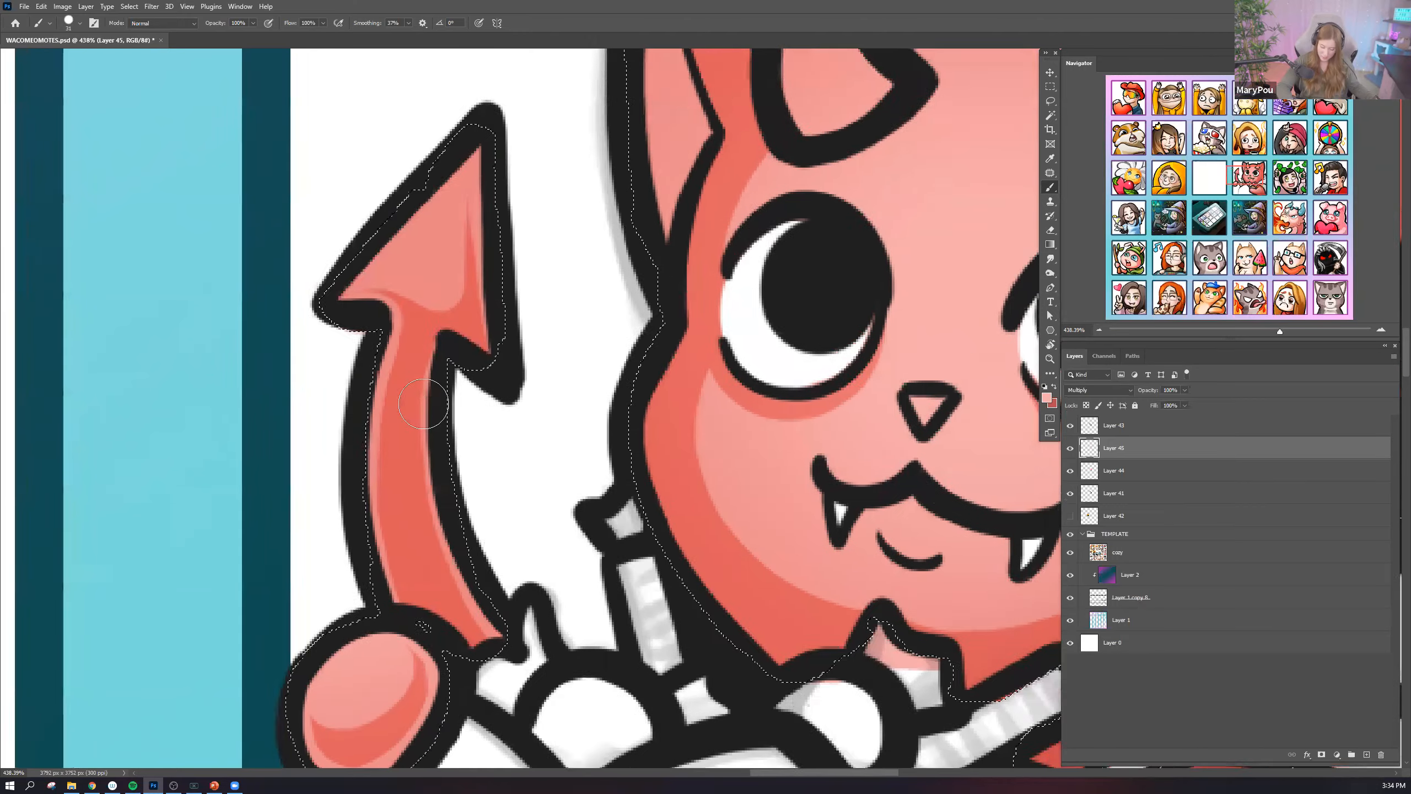
scroll(424, 405, up, 1)
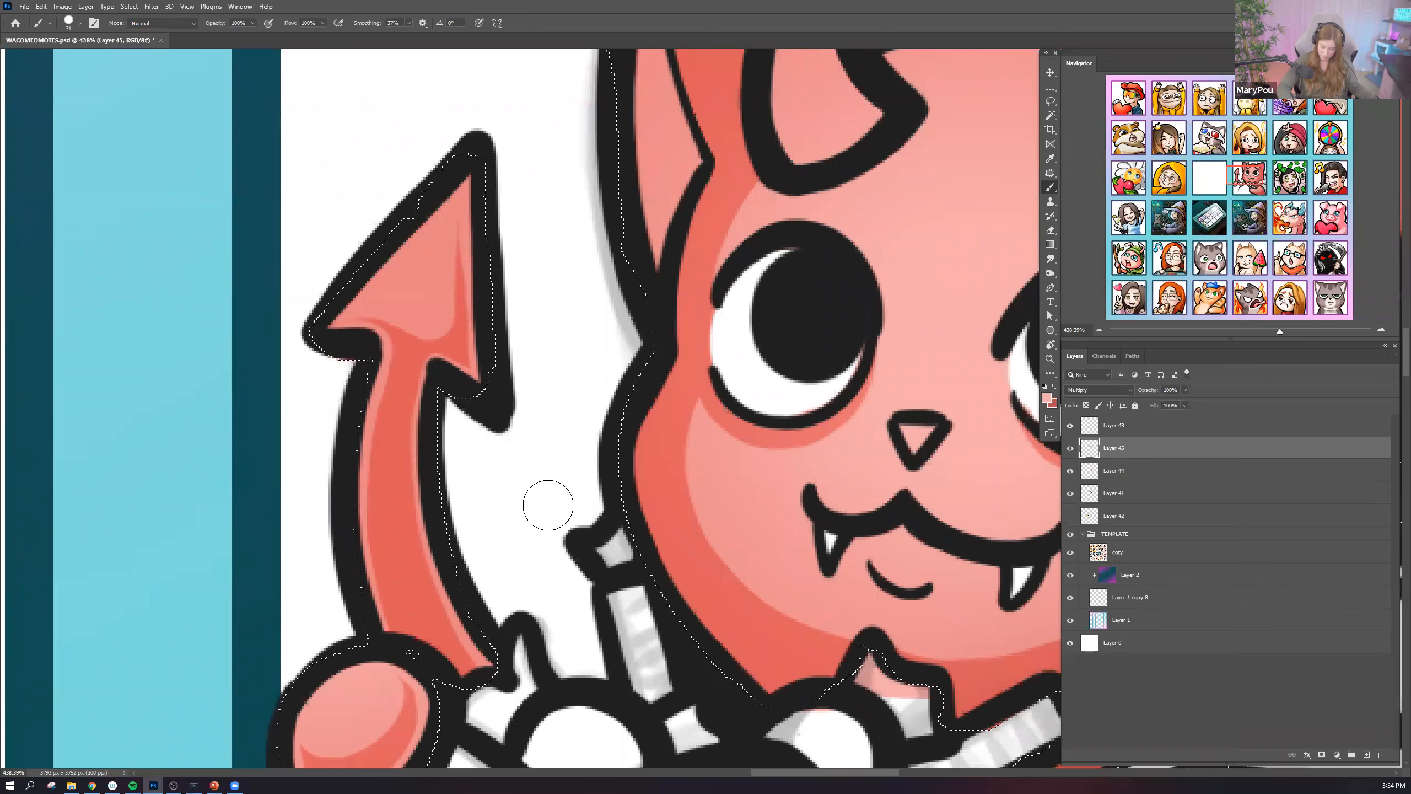
drag(314, 627, 227, 647)
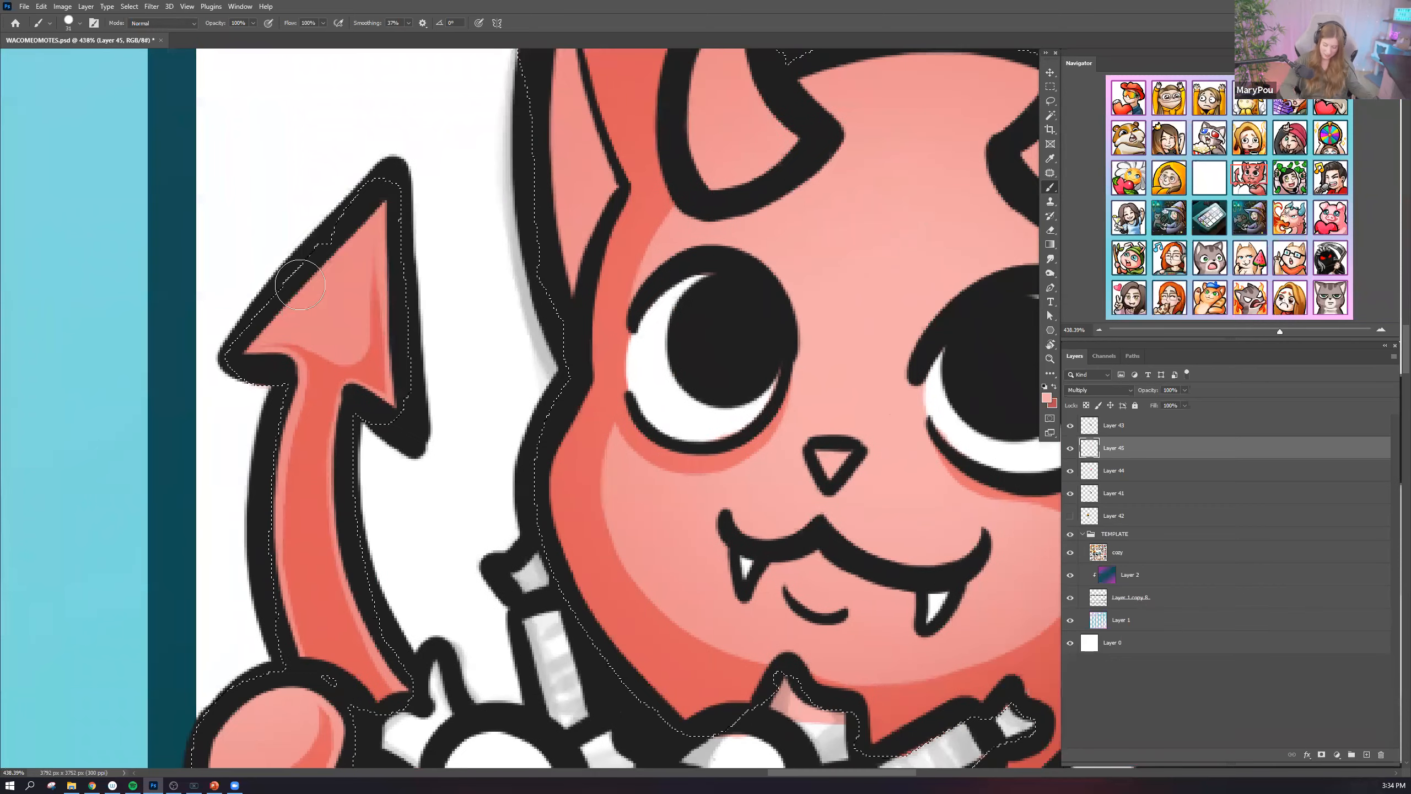
drag(556, 237, 295, 273)
drag(374, 718, 305, 280)
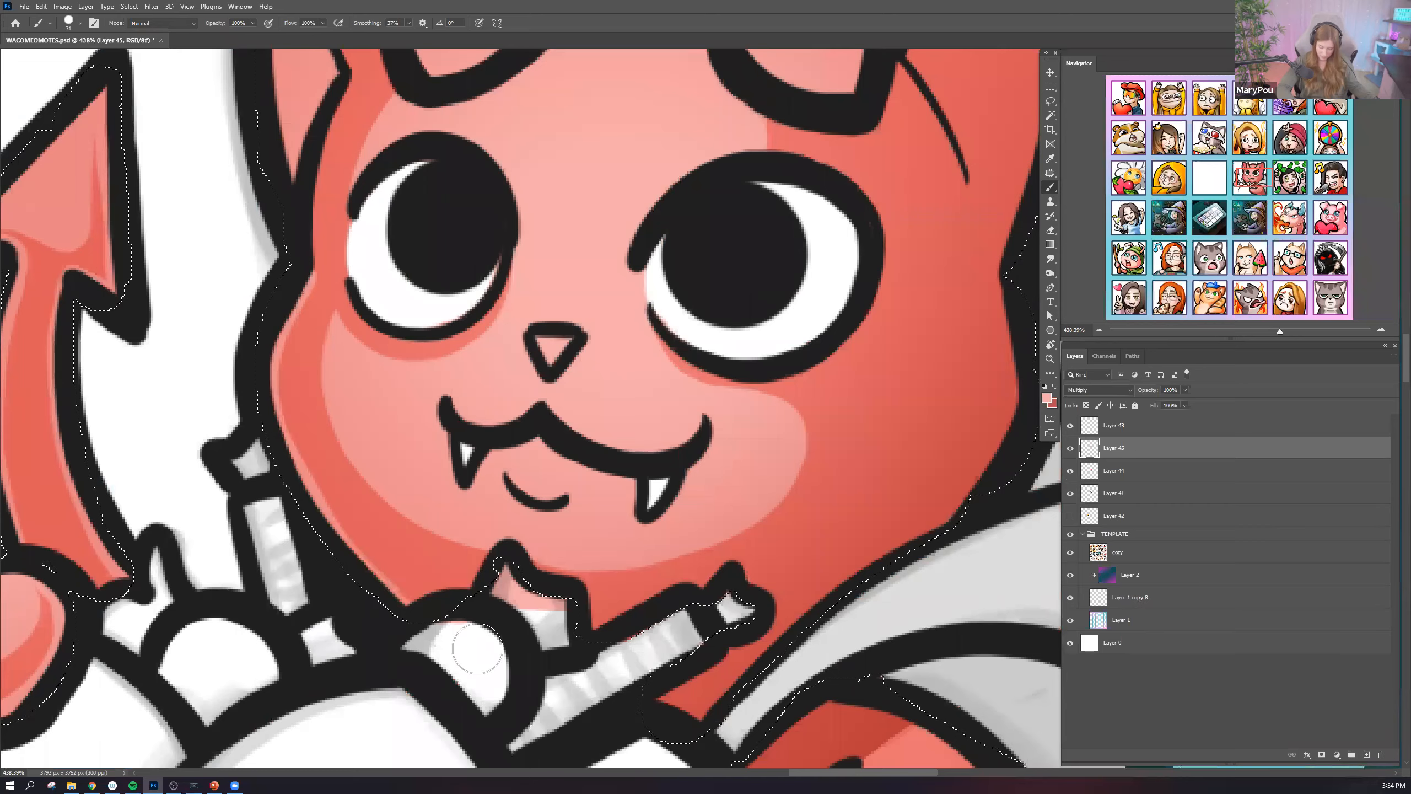
Brush a thin light rim inside the outline along the left cheek and up the left side of the head.
mouse_move(447, 503)
mouse_down()
mouse_move(442, 674)
mouse_move(594, 559)
mouse_up()
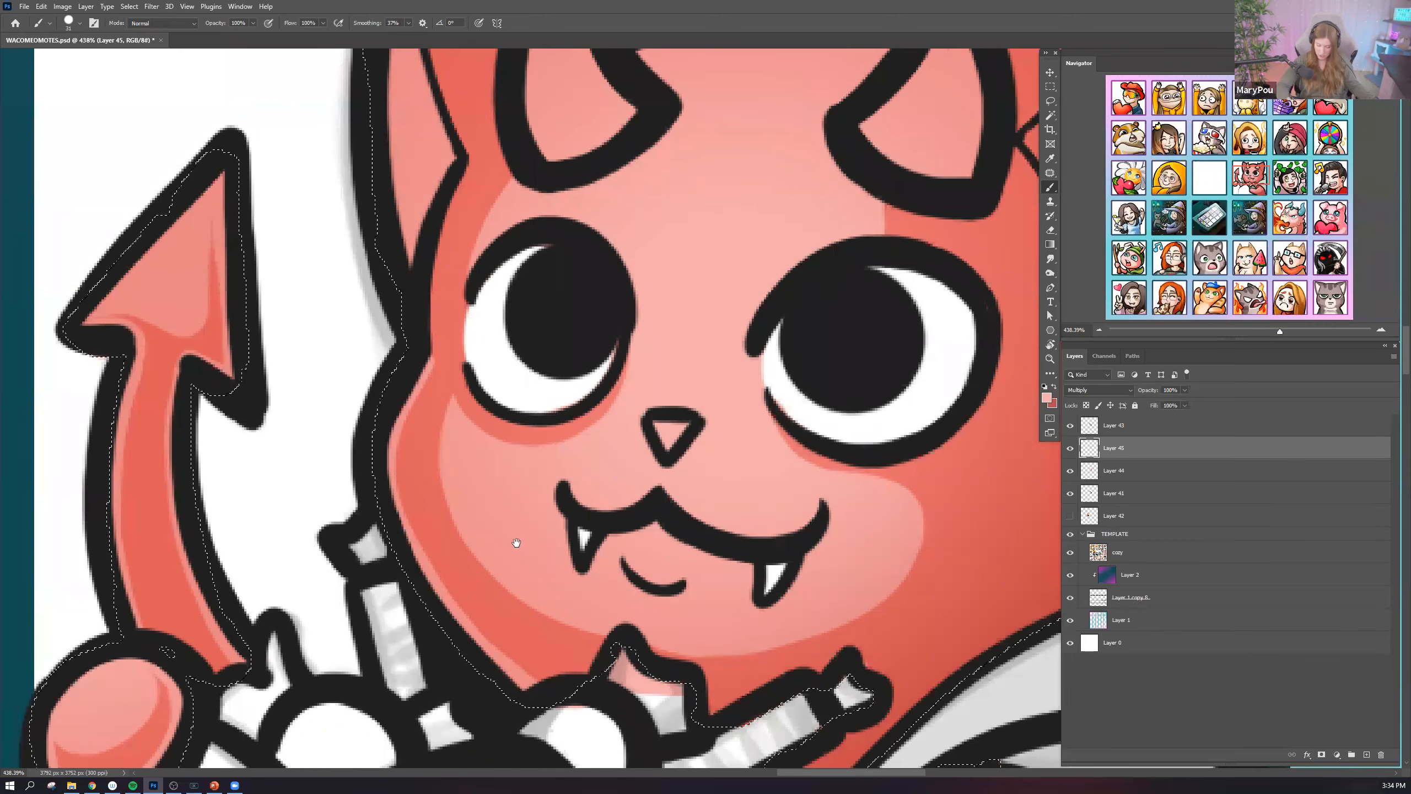
drag(516, 543, 512, 574)
drag(450, 327, 446, 409)
drag(434, 462, 436, 508)
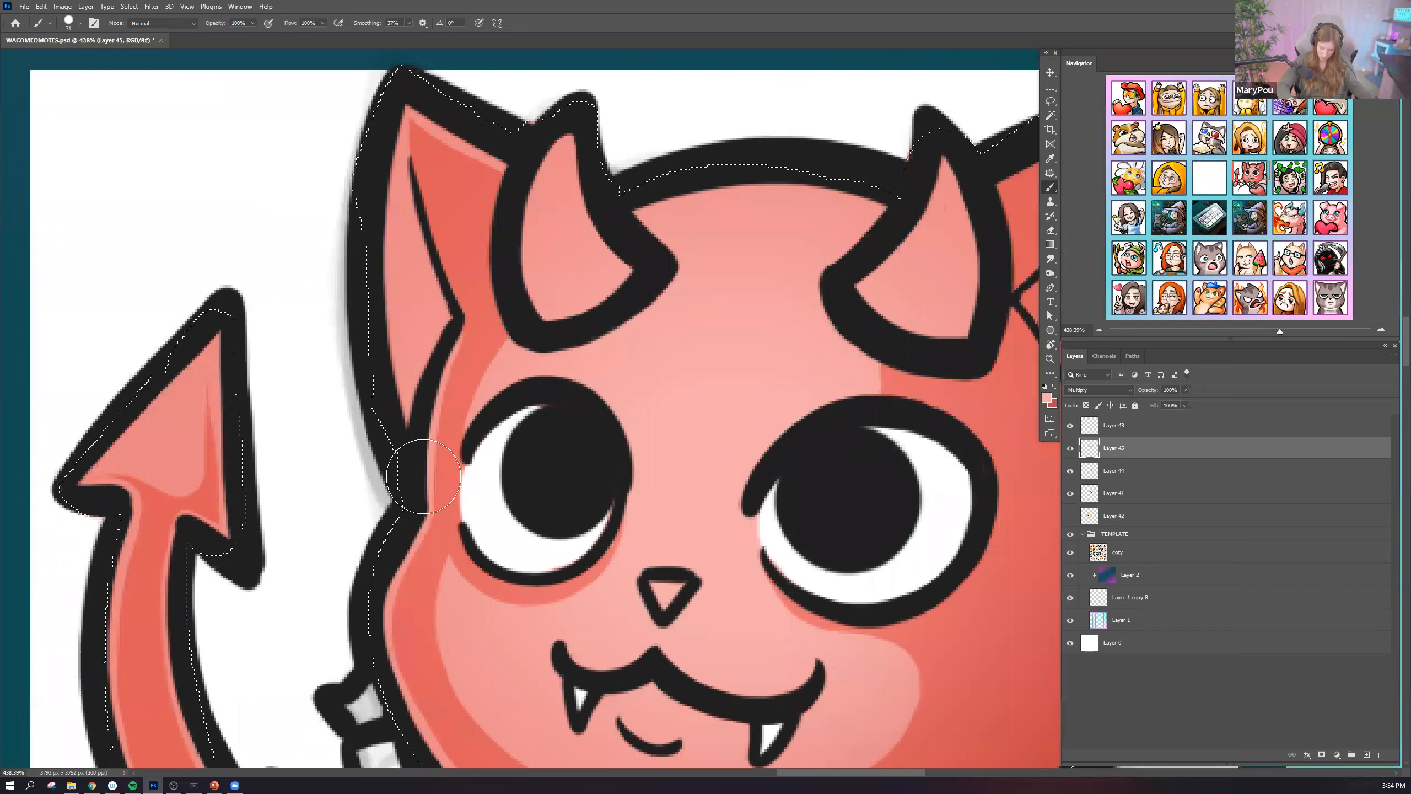
drag(620, 461, 579, 481)
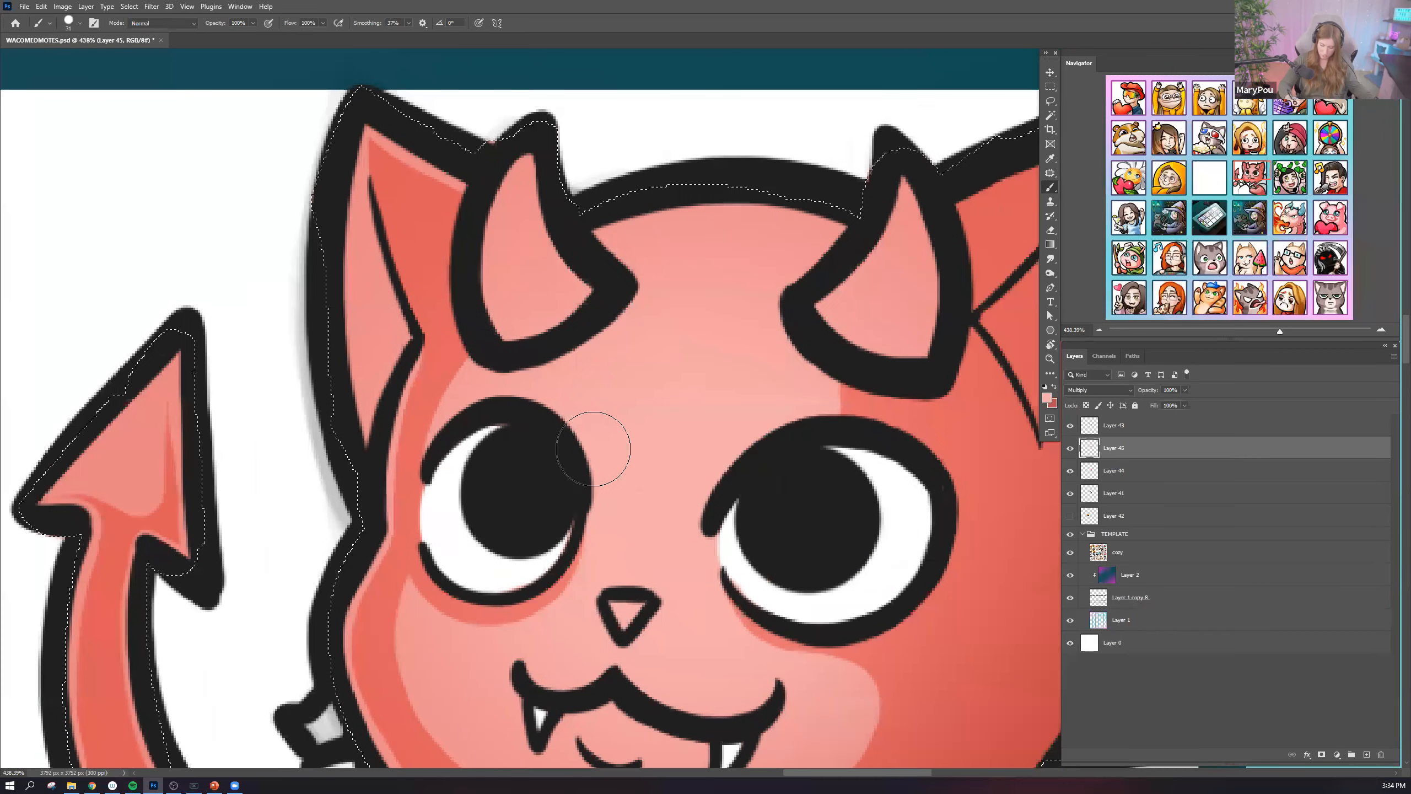
Refine the light edges of the left ear and extend the hard-edged shadow over the forehead beside the right horn.
drag(771, 478, 750, 491)
drag(592, 380, 546, 435)
drag(589, 262, 336, 194)
drag(345, 179, 420, 222)
mouse_move(333, 177)
mouse_down()
mouse_move(364, 213)
mouse_move(404, 279)
mouse_move(424, 363)
mouse_move(420, 403)
mouse_up()
drag(436, 301, 472, 315)
mouse_move(387, 413)
mouse_down()
mouse_move(388, 320)
mouse_move(402, 384)
mouse_move(381, 310)
mouse_move(369, 420)
mouse_move(375, 380)
mouse_move(337, 435)
mouse_up()
mouse_move(295, 189)
mouse_down()
mouse_move(364, 278)
mouse_move(355, 439)
mouse_up()
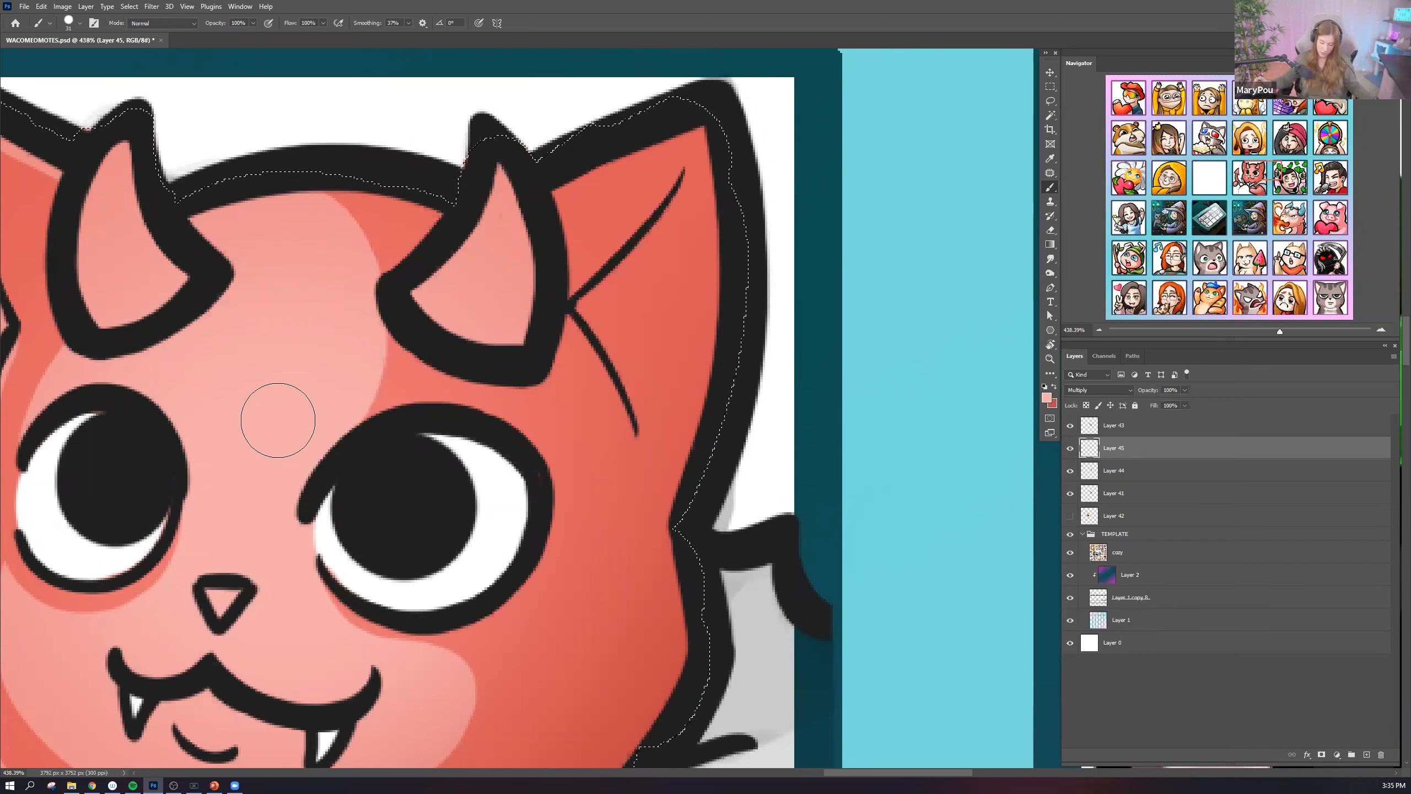
Brush thin light rims along the top of the head and the outer and upper edges of the right ear.
drag(299, 174, 457, 205)
mouse_move(719, 128)
mouse_down()
mouse_move(703, 345)
mouse_move(664, 528)
mouse_up()
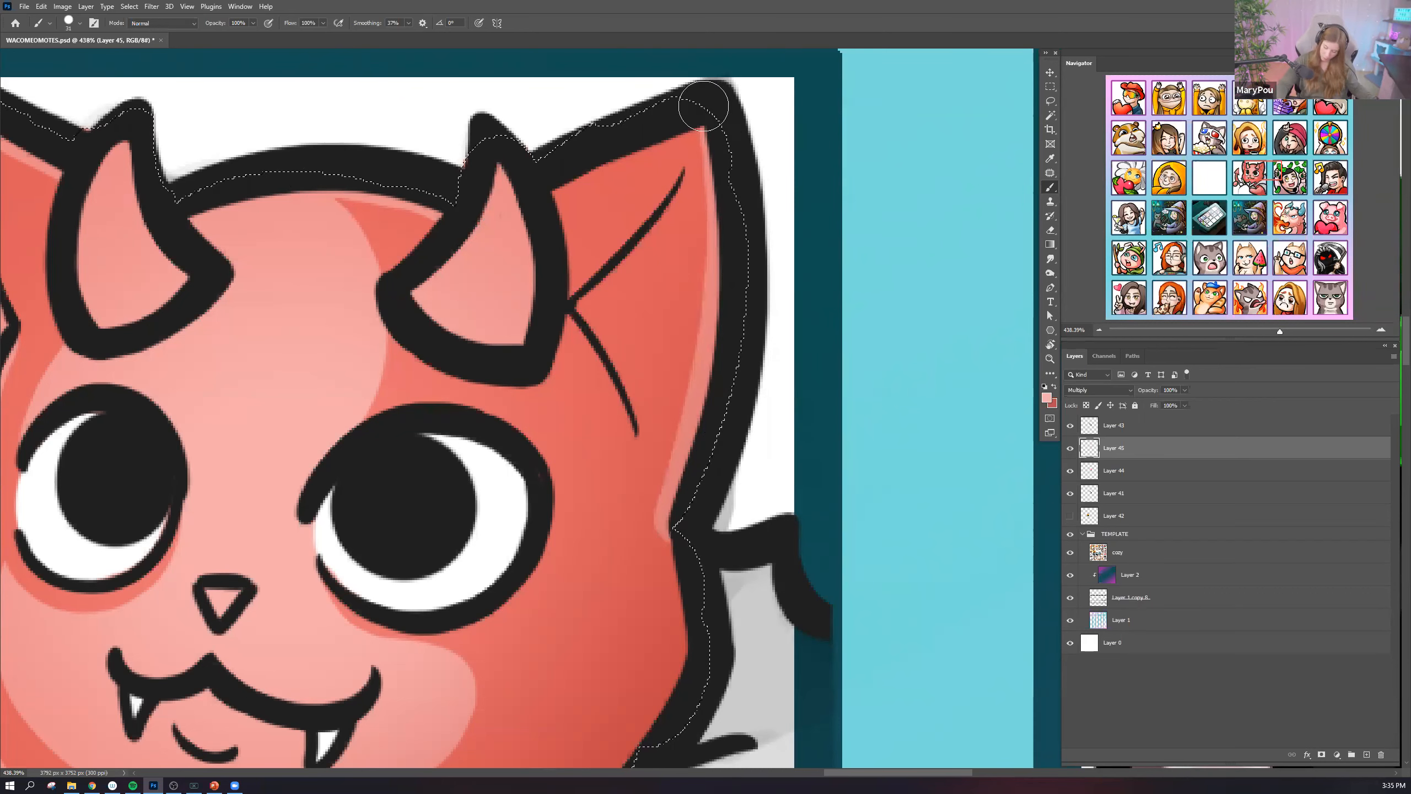
drag(724, 105, 538, 203)
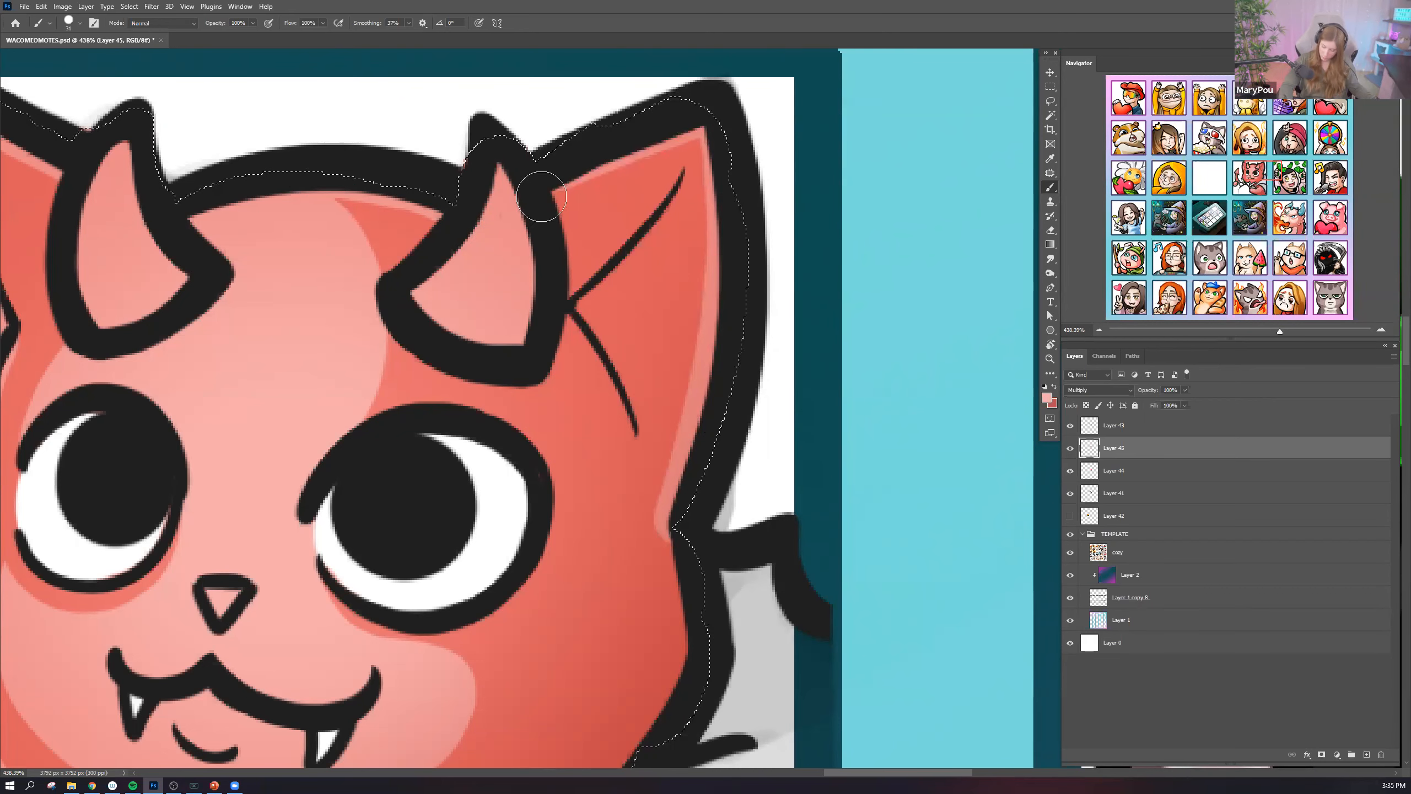
scroll(665, 352, down, 3)
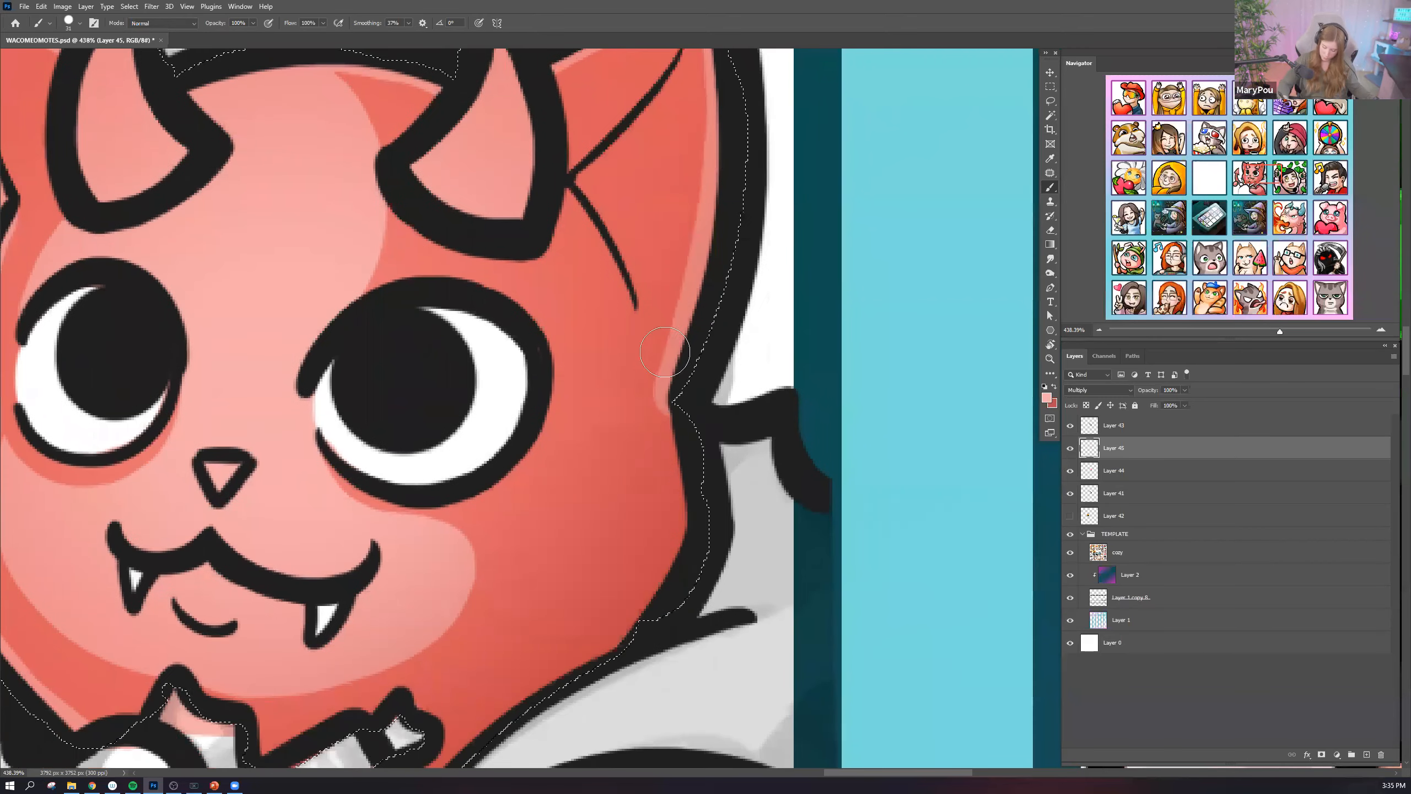
scroll(665, 352, down, 1)
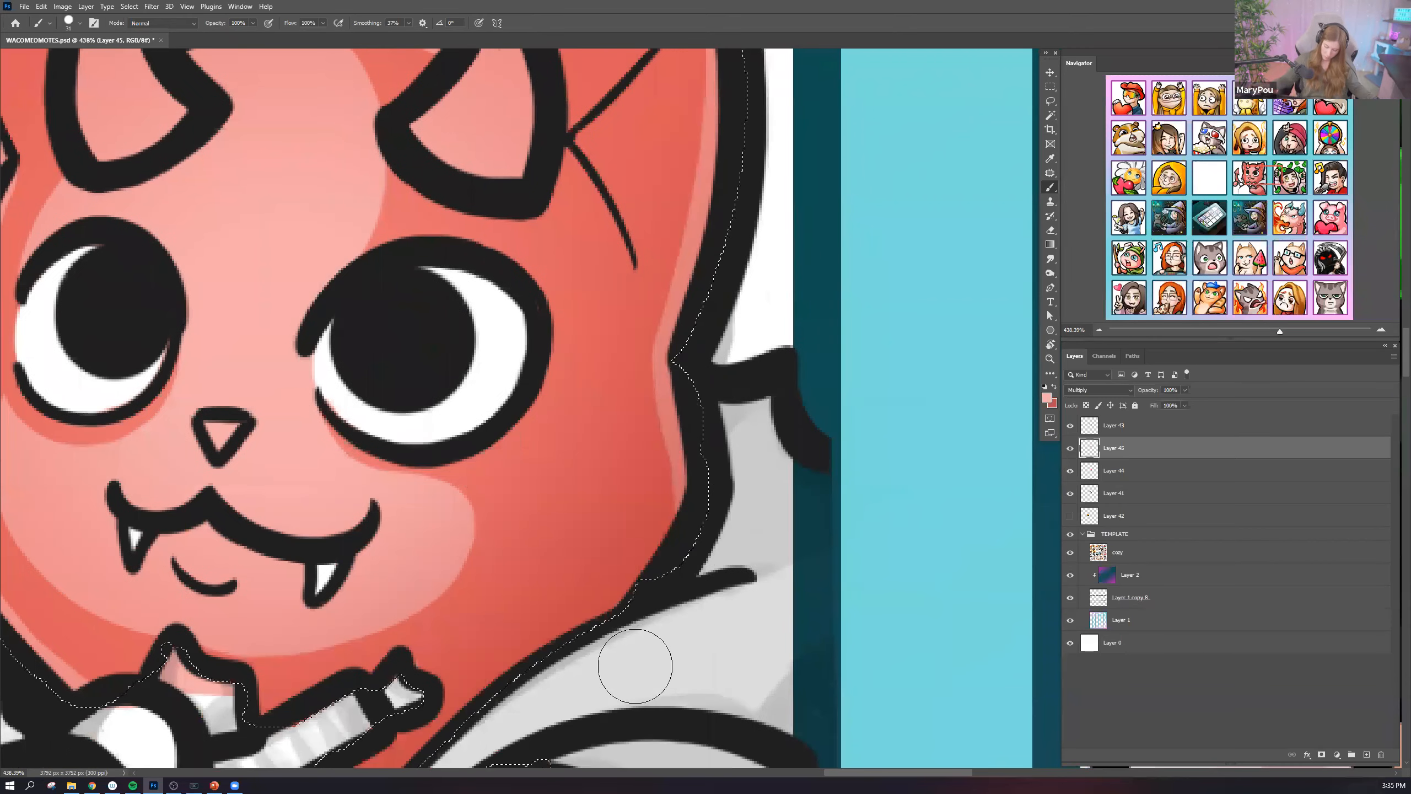
Continue the thin light rim along the right cheek and around the edges of the large arm.
scroll(676, 542, down, 3)
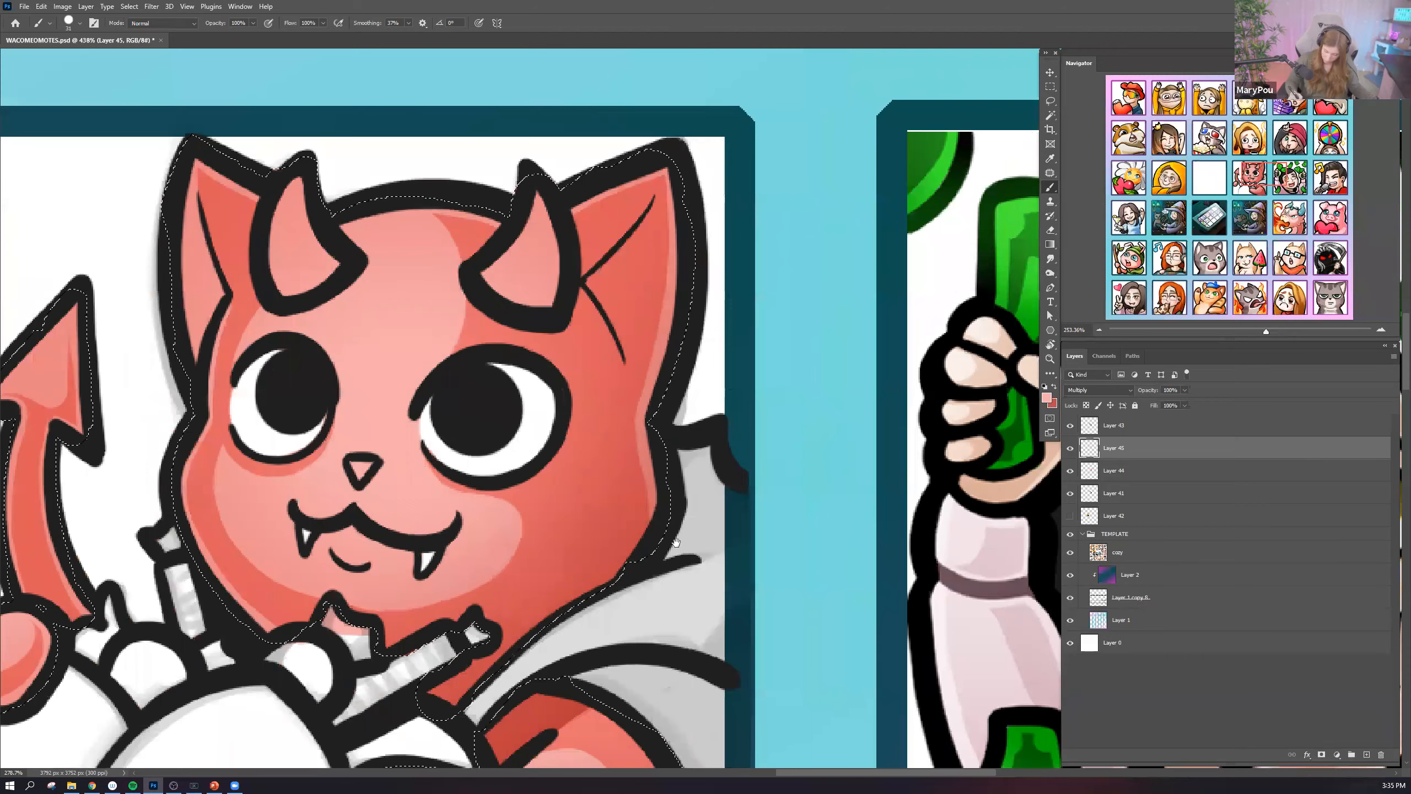
scroll(630, 429, down, 2)
drag(465, 564, 476, 481)
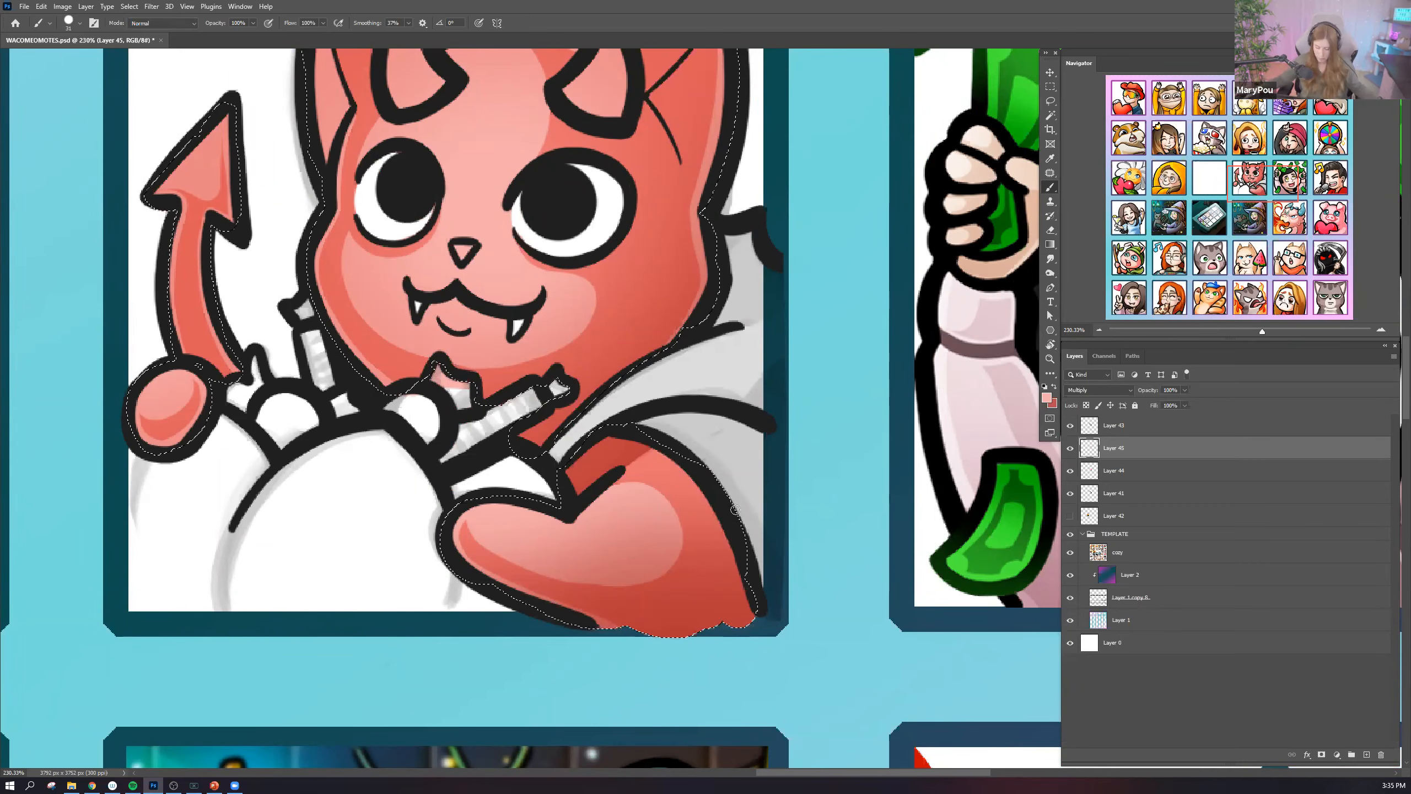
scroll(733, 492, down, 5)
scroll(656, 378, up, 5)
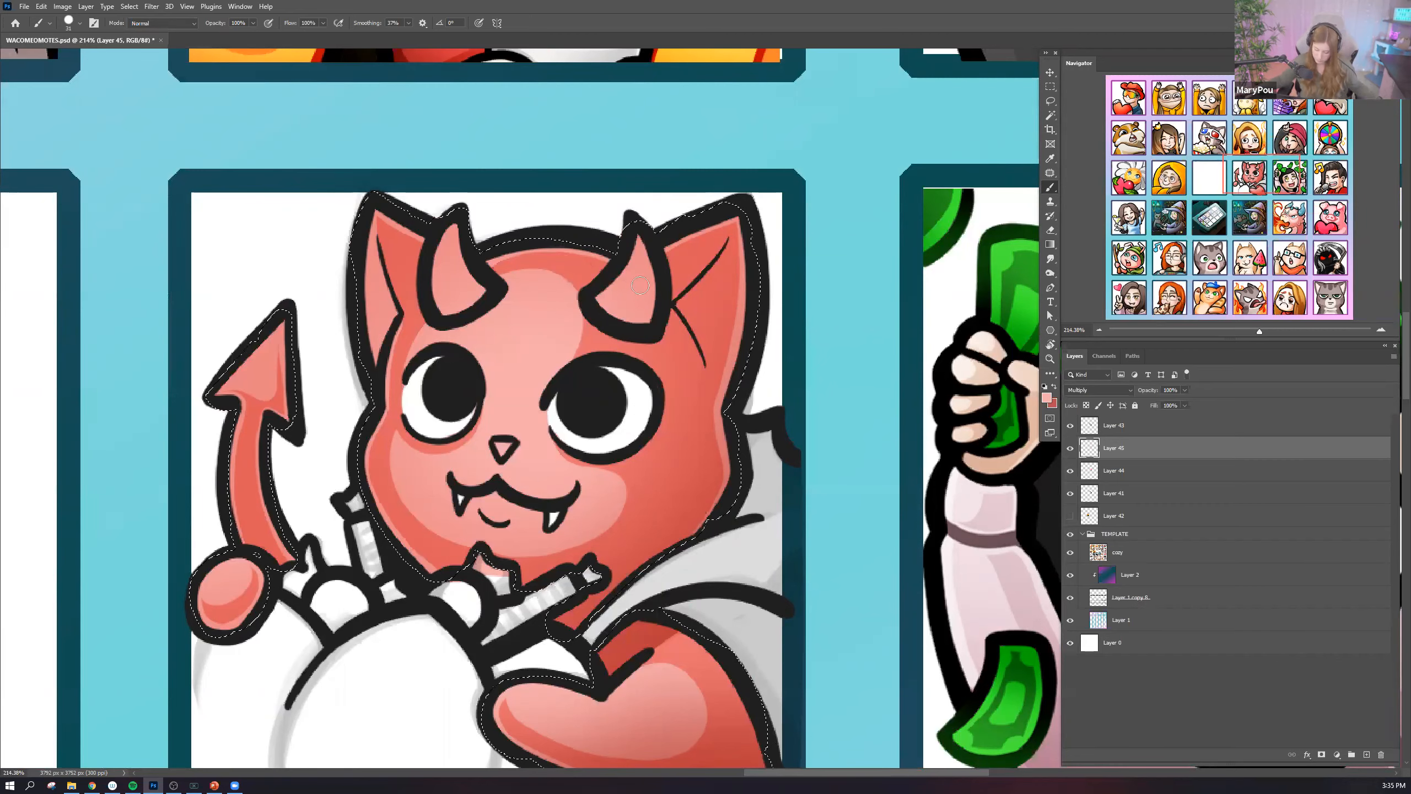
drag(630, 280, 756, 245)
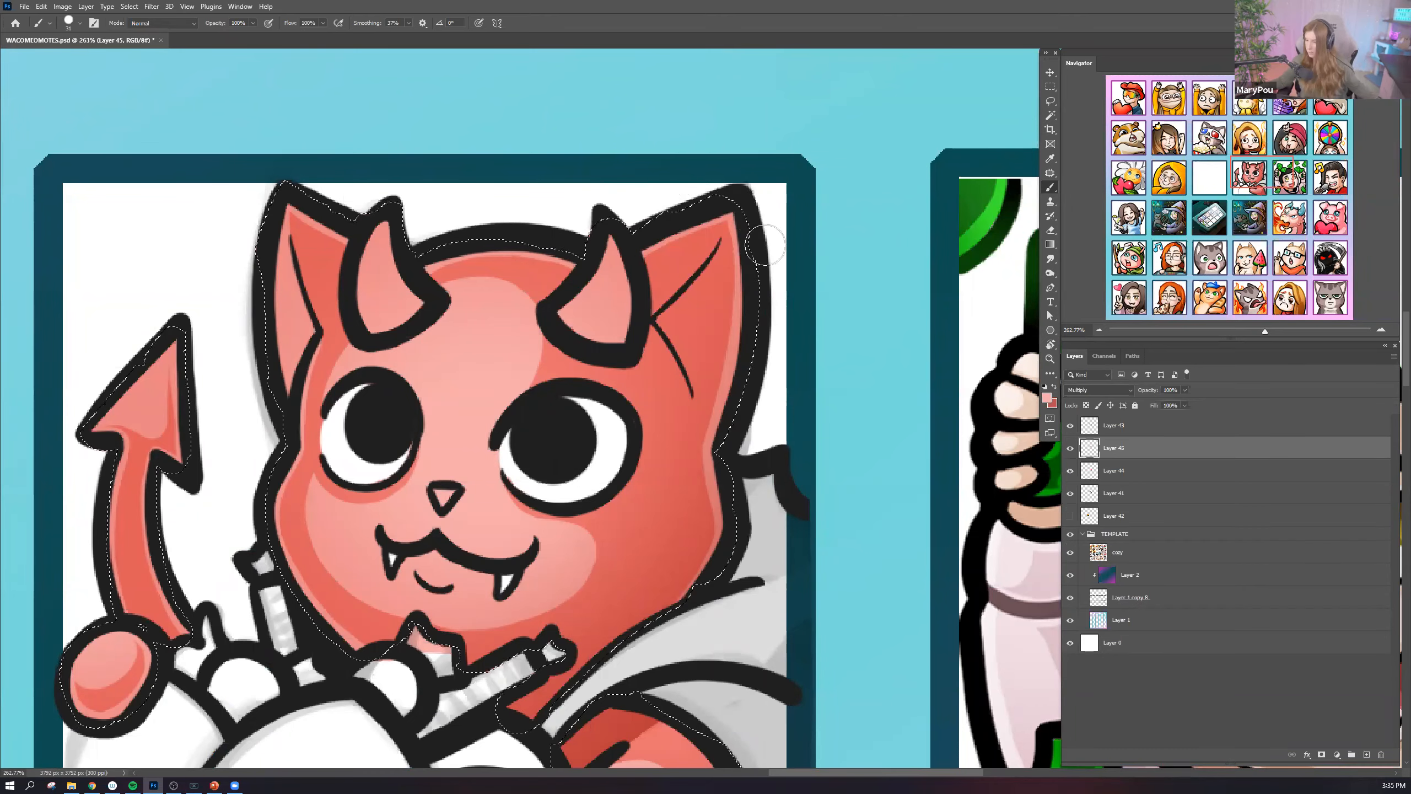
Paint hard-edged shadows around the left eye and around the mouth, undoing the unwanted stroke.
scroll(776, 246, down, 5)
scroll(672, 349, down, 1)
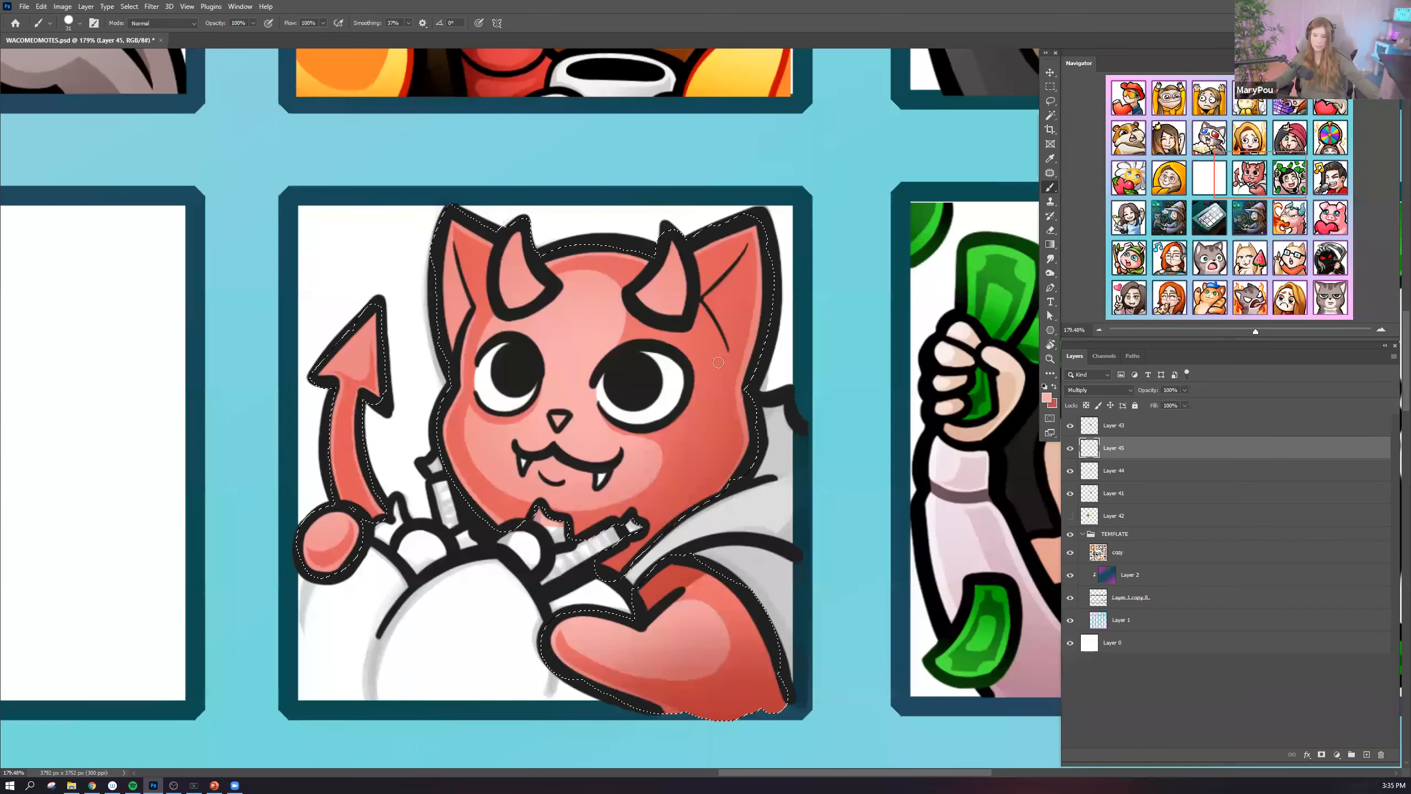
scroll(617, 280, down, 4)
scroll(617, 280, down, 2)
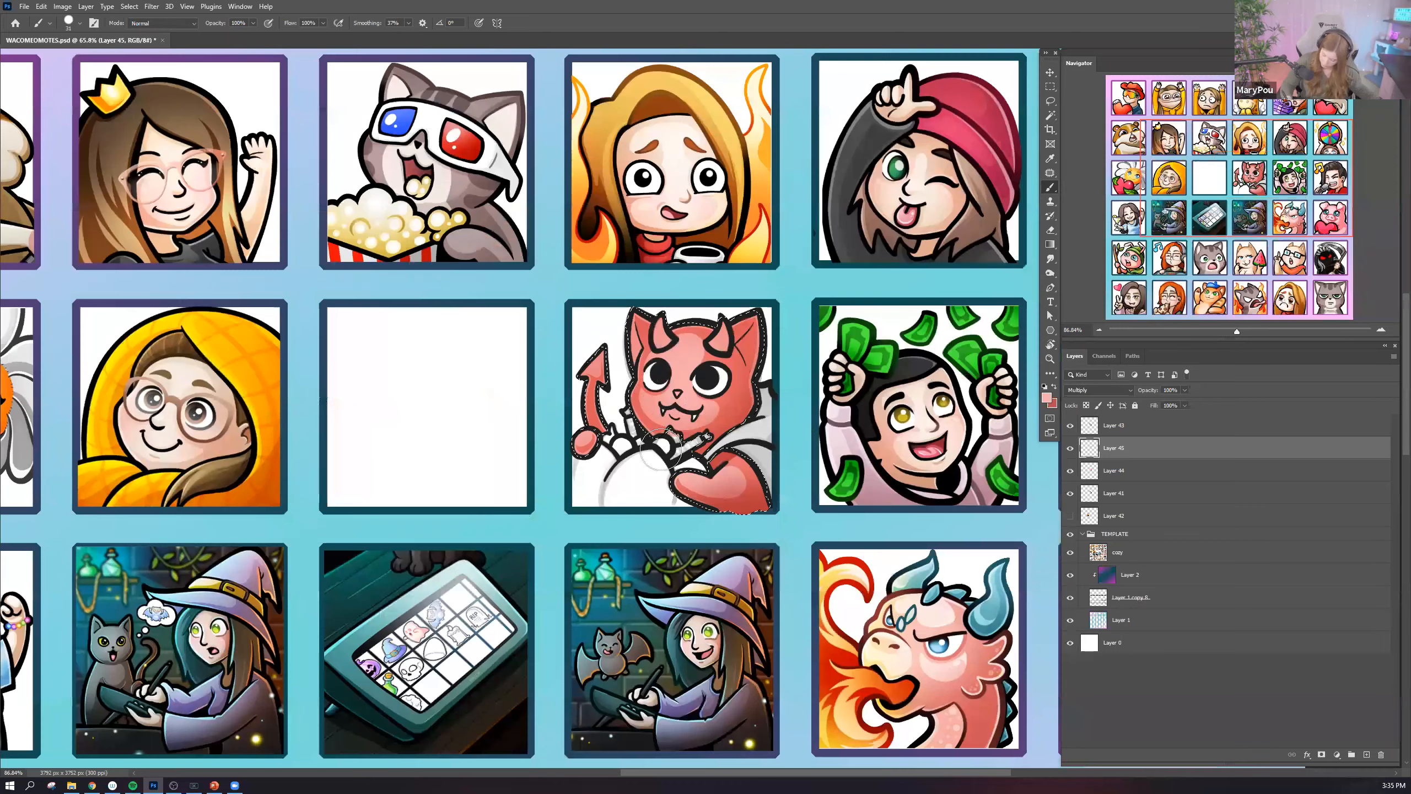
scroll(639, 384, up, 6)
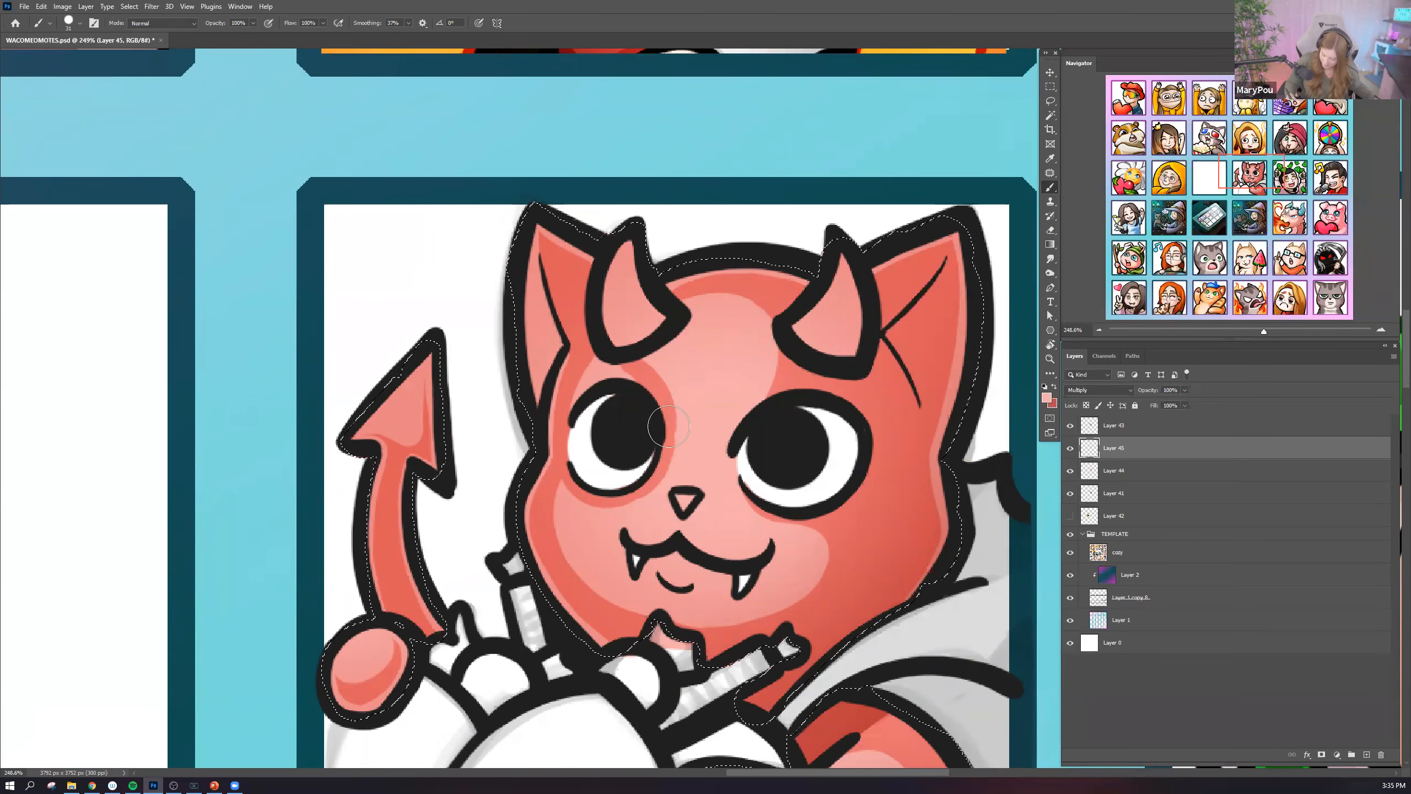
mouse_move(582, 414)
mouse_down()
mouse_move(591, 370)
mouse_move(636, 366)
mouse_up()
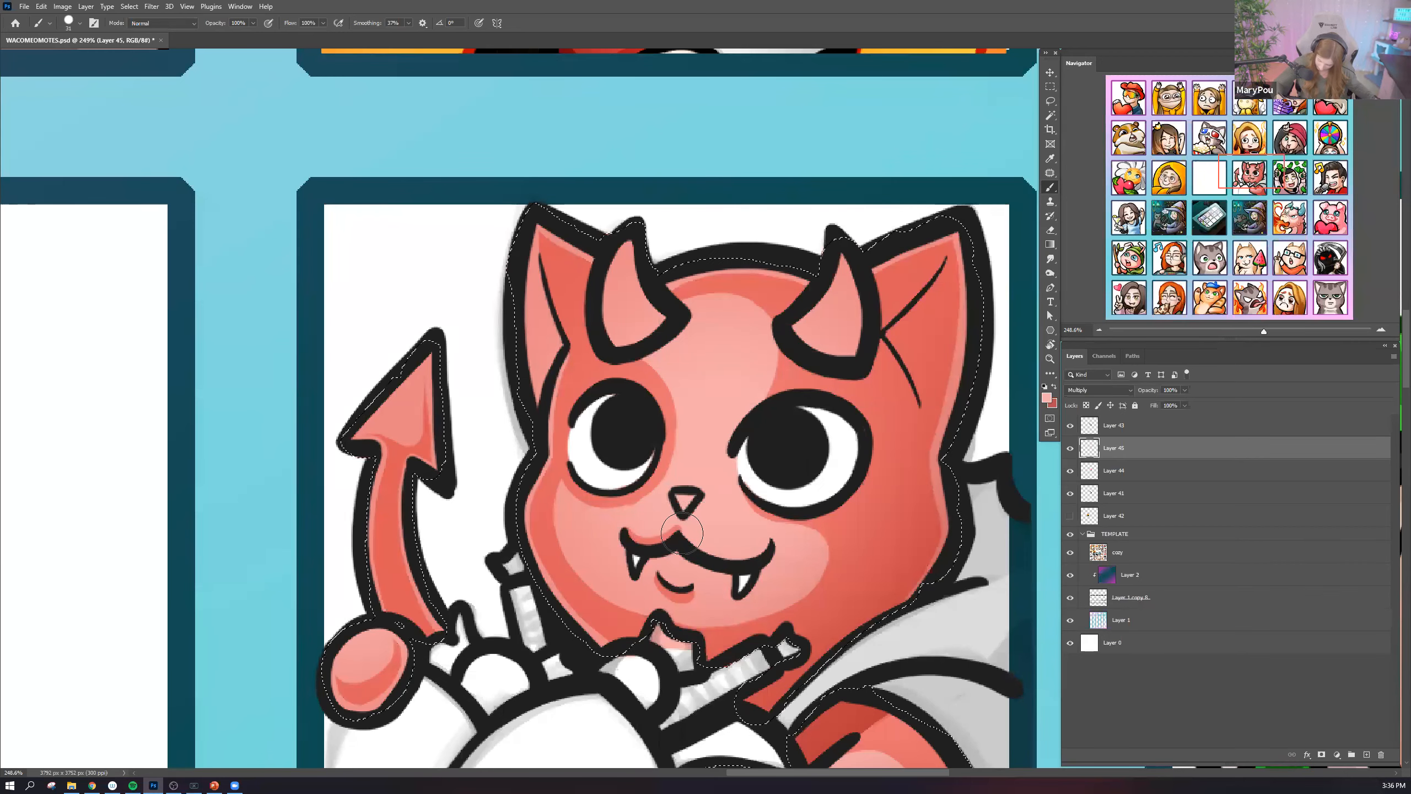
key(ctrl+z)
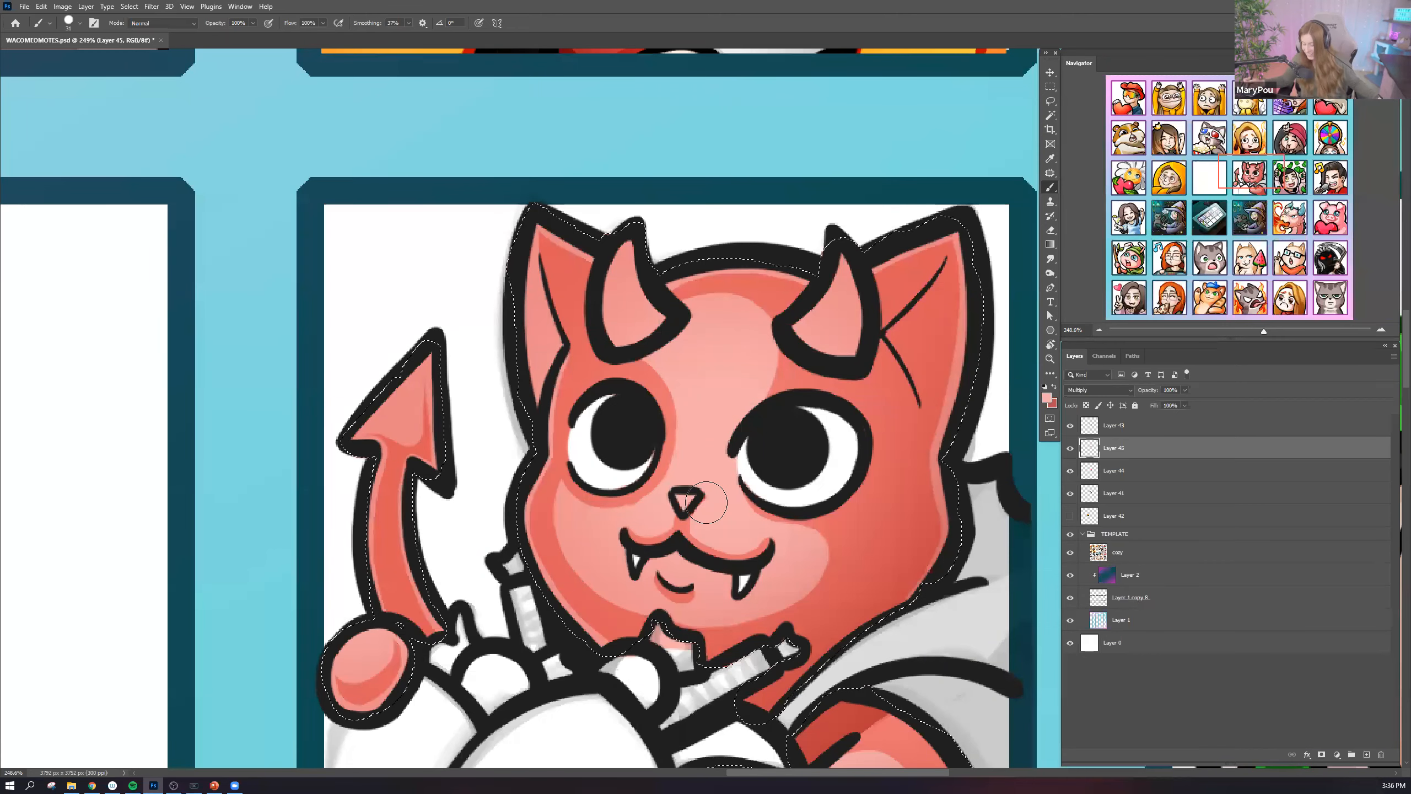
Compare the devil cat's updated face shading with the neighbouring emotes at small size and again closer up.
scroll(706, 503, down, 4)
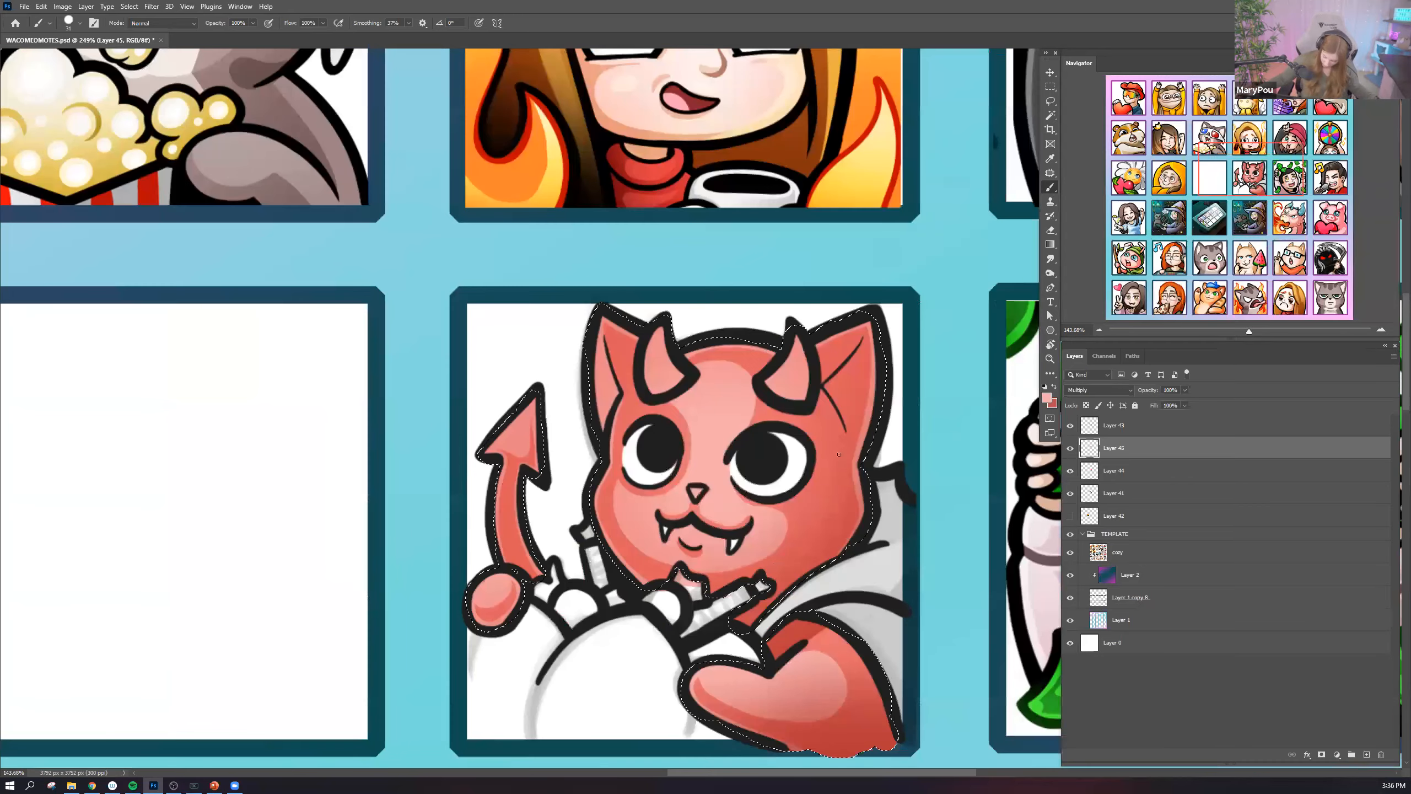
scroll(789, 467, down, 6)
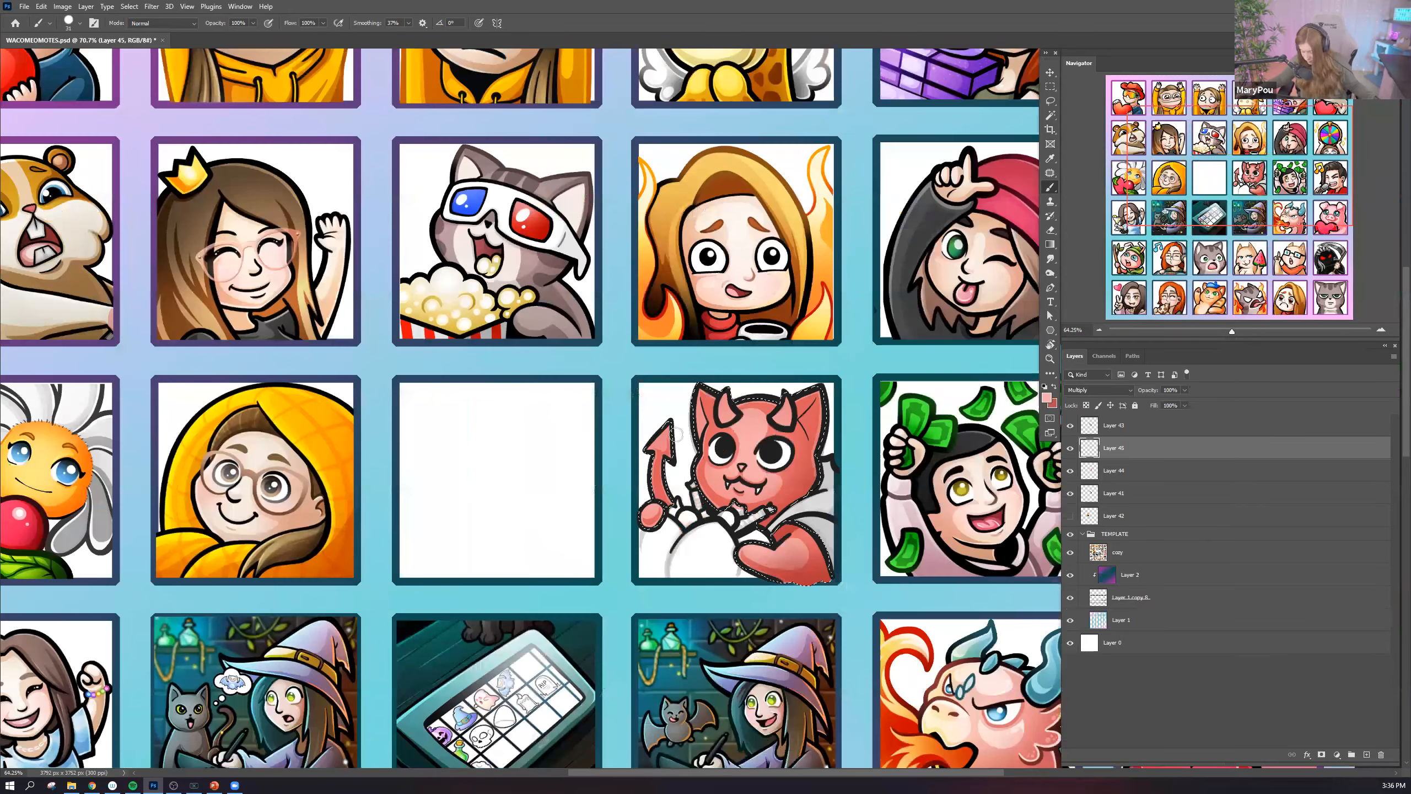
scroll(529, 482, down, 3)
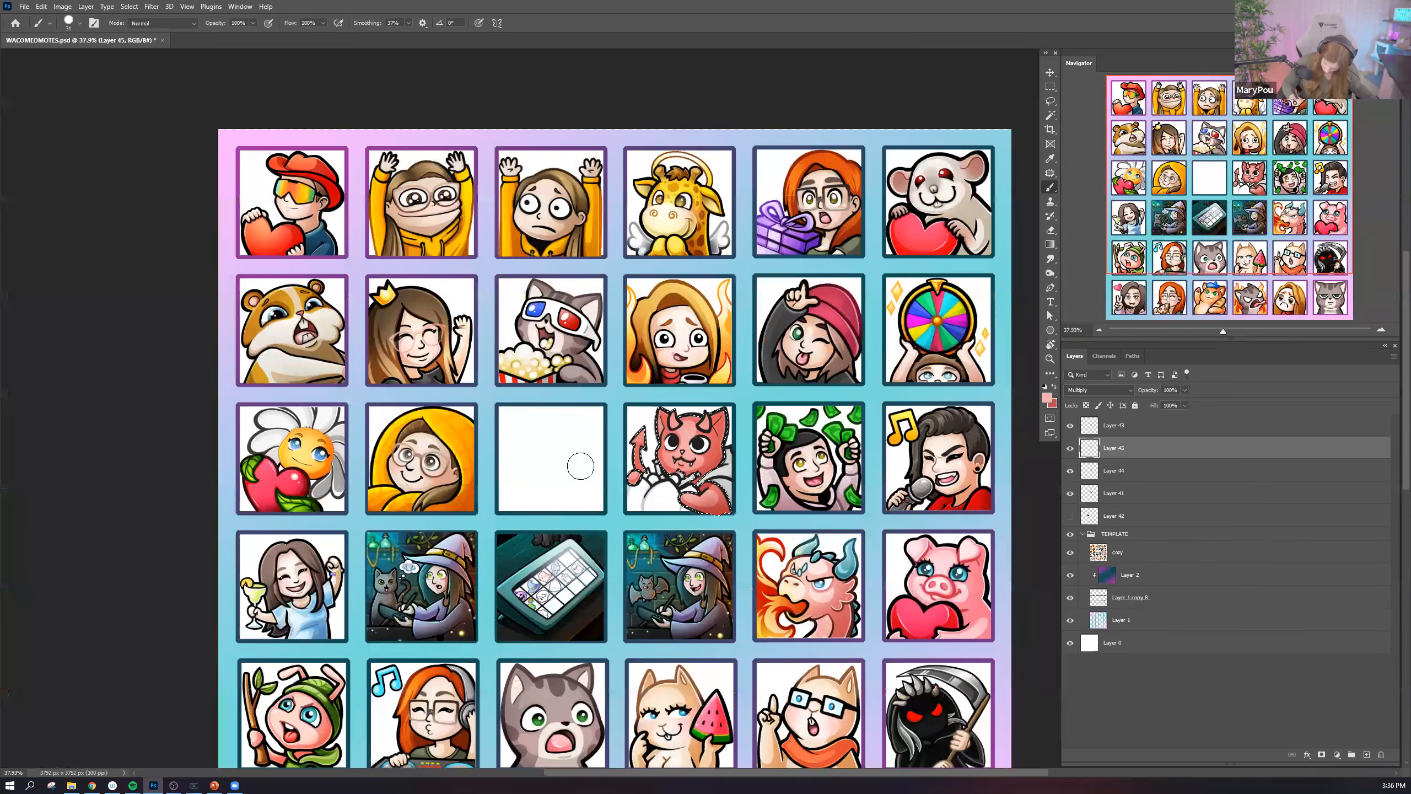
scroll(566, 461, up, 10)
mouse_move(565, 461)
mouse_down()
mouse_move(642, 464)
mouse_move(636, 482)
mouse_move(597, 478)
mouse_move(622, 522)
mouse_move(606, 484)
mouse_move(629, 508)
mouse_move(602, 486)
mouse_move(616, 488)
mouse_move(617, 524)
mouse_move(599, 478)
mouse_move(622, 517)
mouse_up()
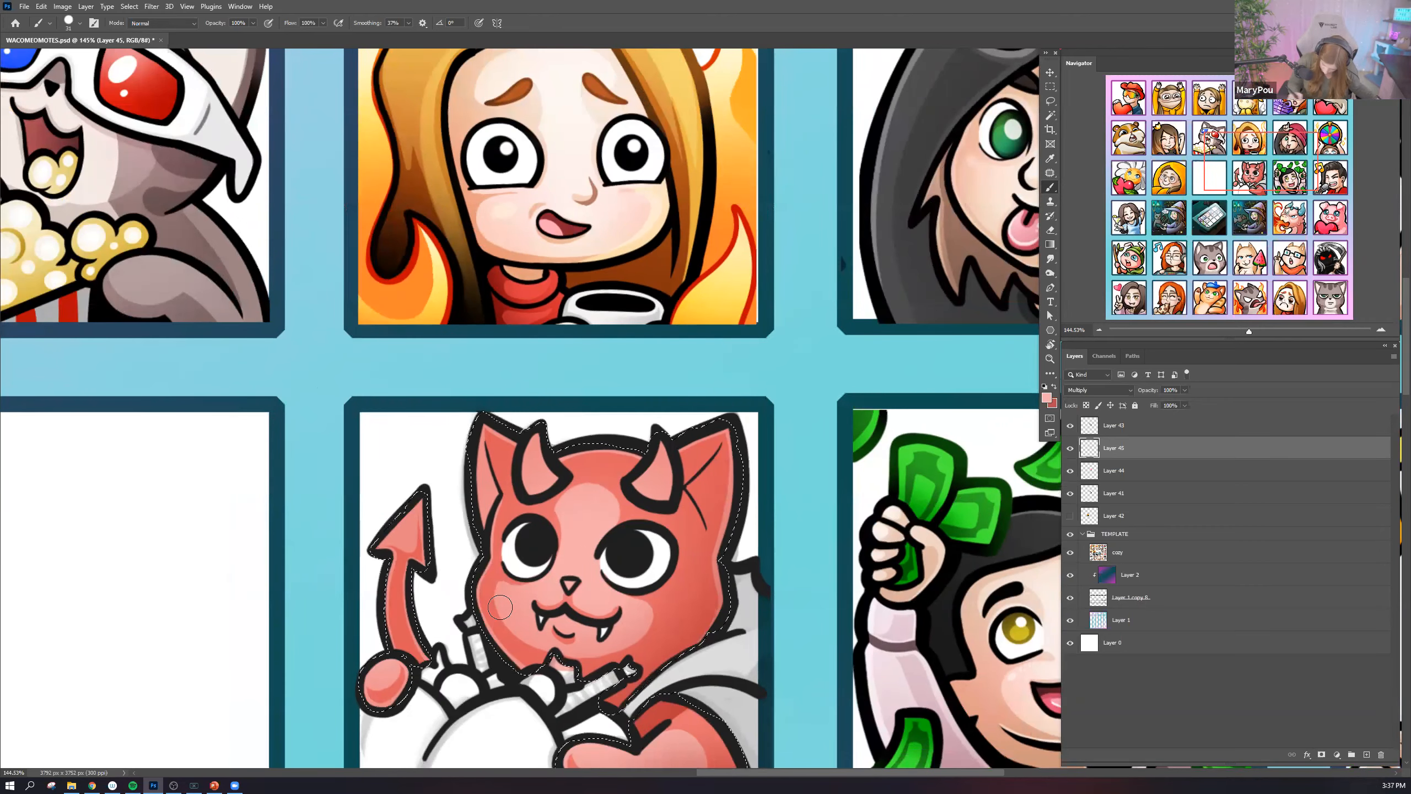
Load the shape of the devil cat's shadow layer, Layer 45, as a selection.
scroll(595, 556, down, 1)
scroll(684, 534, down, 12)
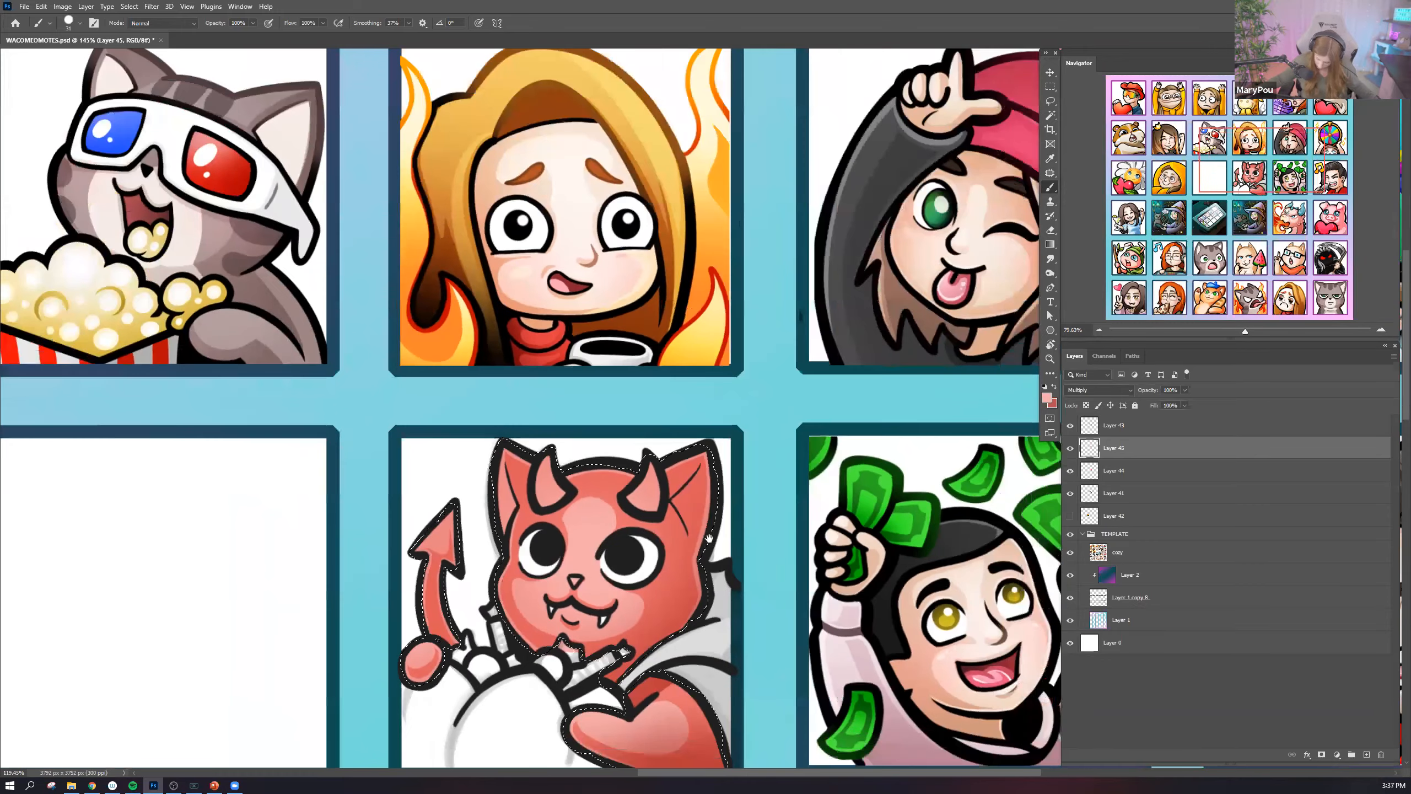
scroll(729, 555, up, 12)
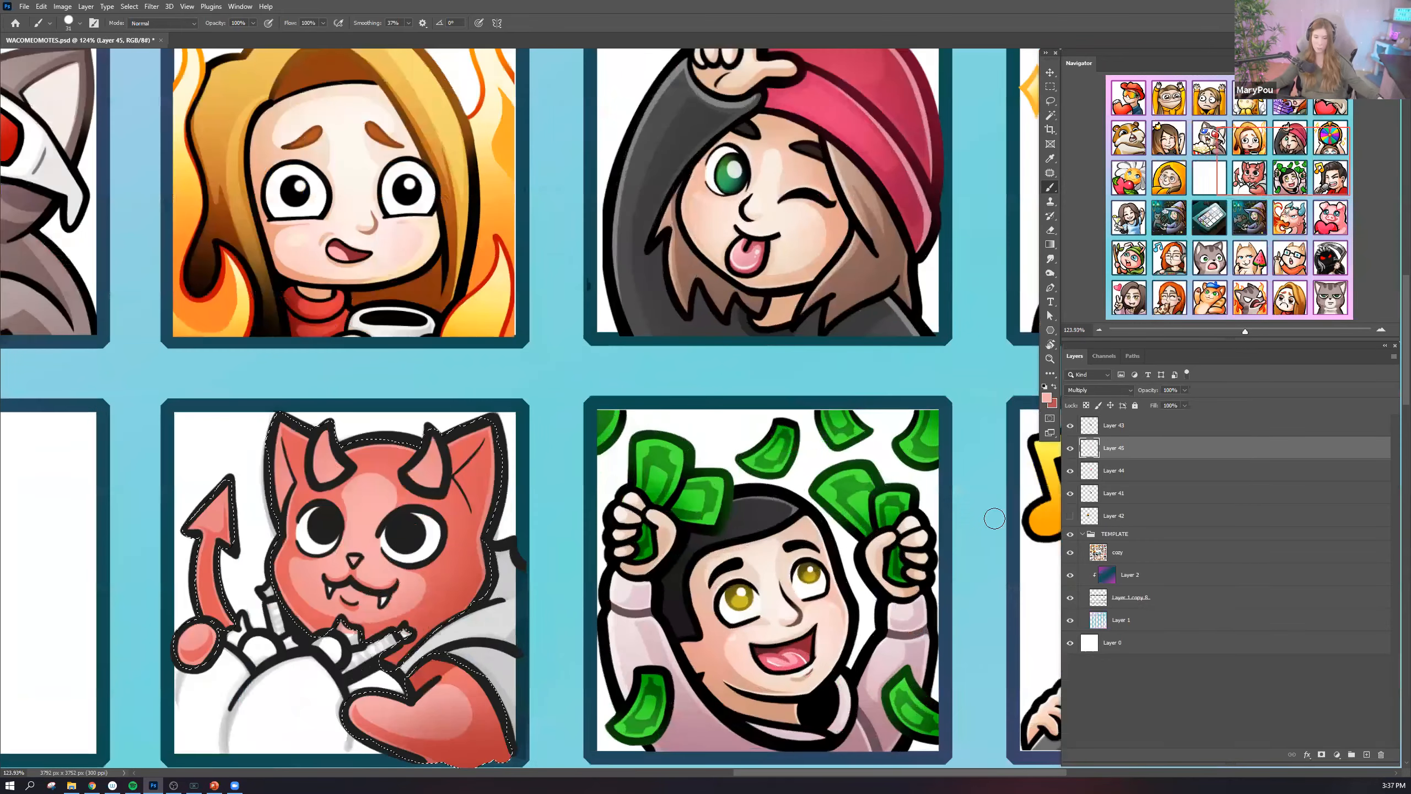
drag(995, 518, 1155, 409)
ctrl+click(1092, 451)
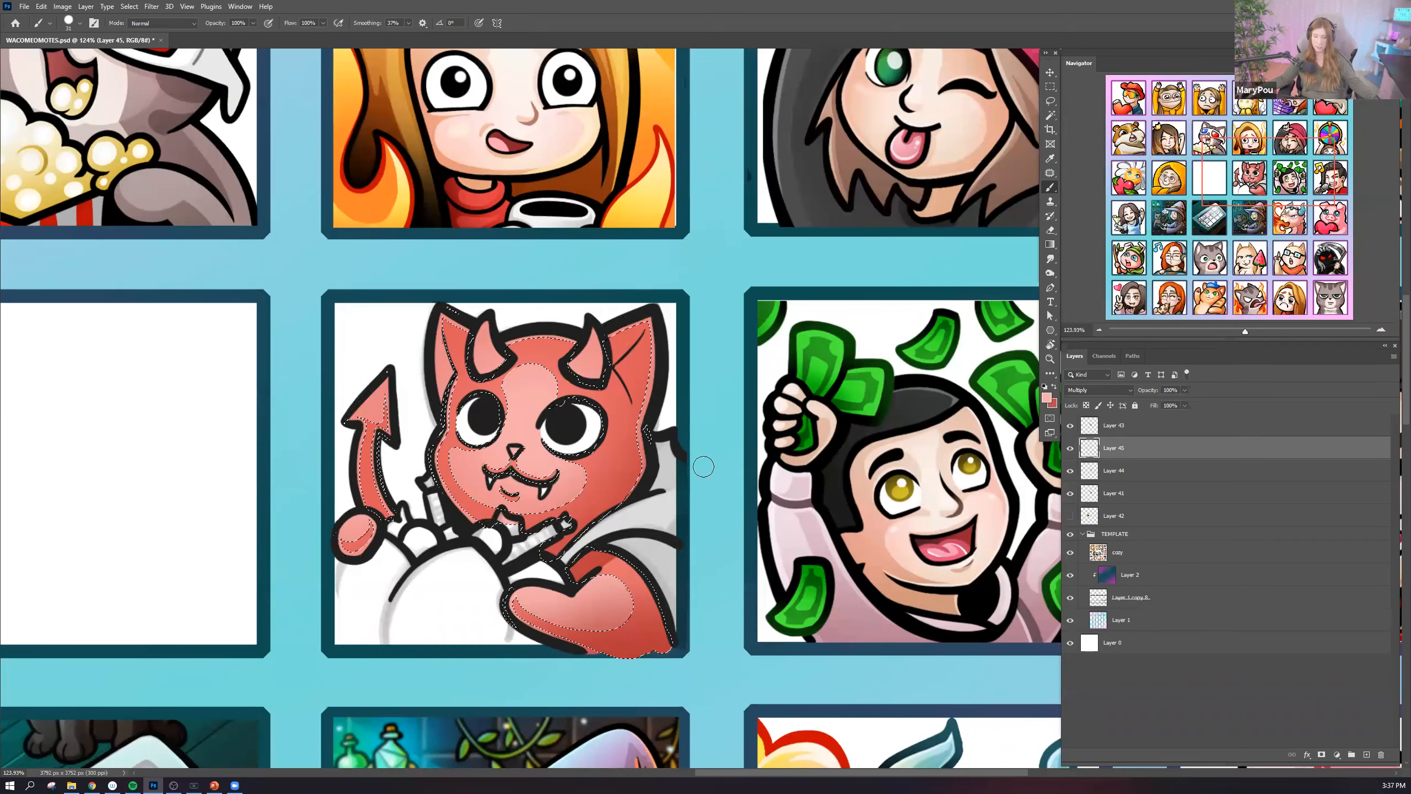
Switch to the Gradient tool, add a new layer above the shadow layer and set its blend mode to Multiply.
click(1052, 244)
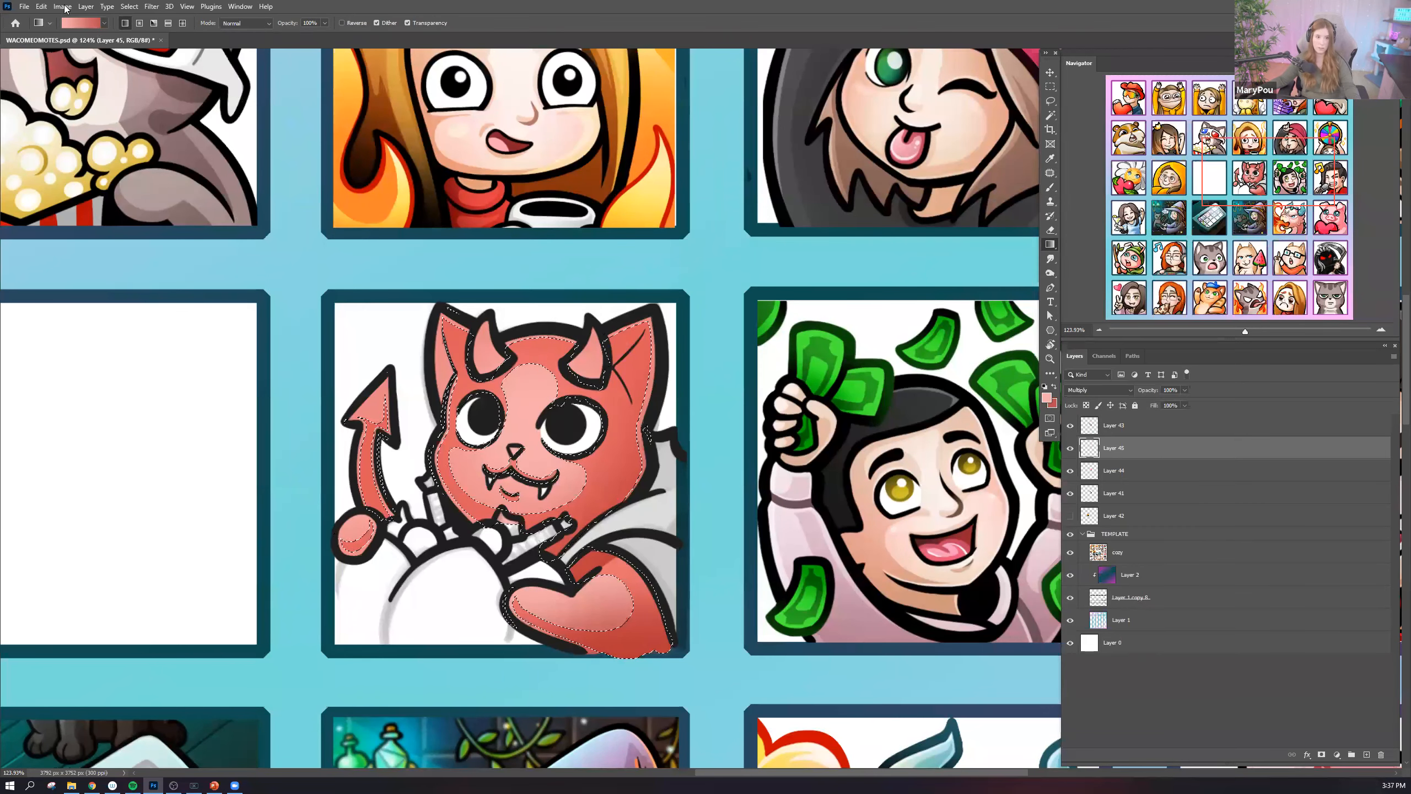
click(85, 6)
mouse_move(62, 6)
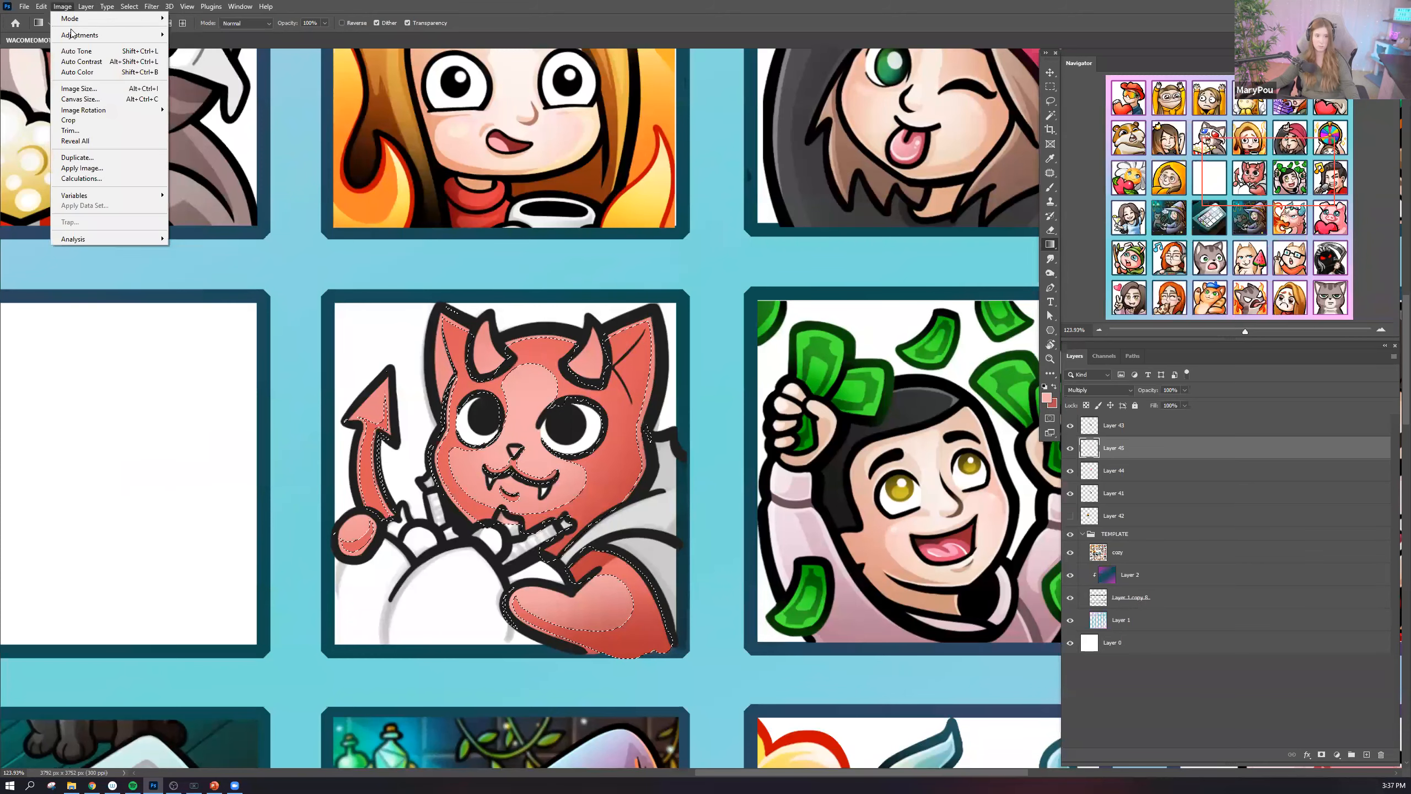
click(217, 18)
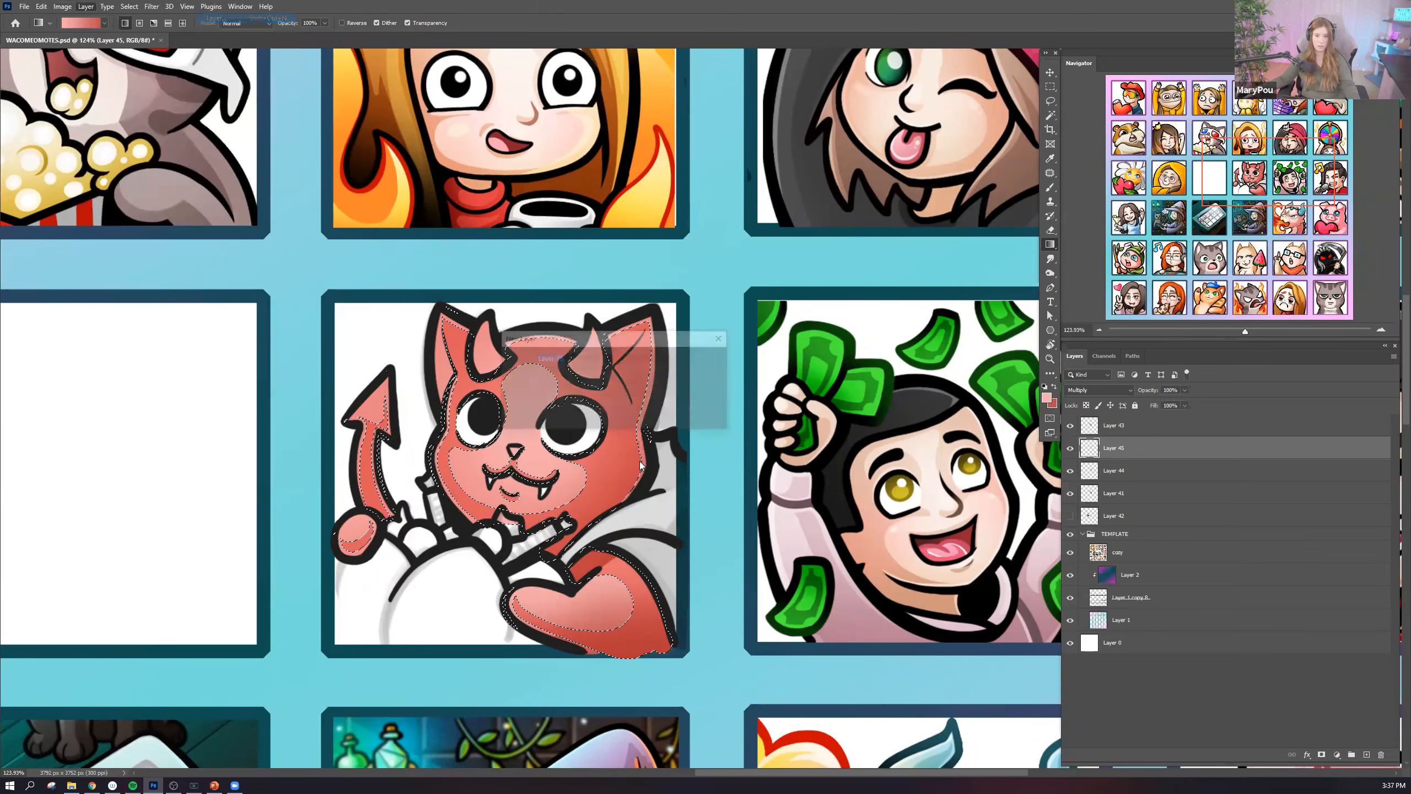
key(Return)
click(1098, 389)
click(1078, 433)
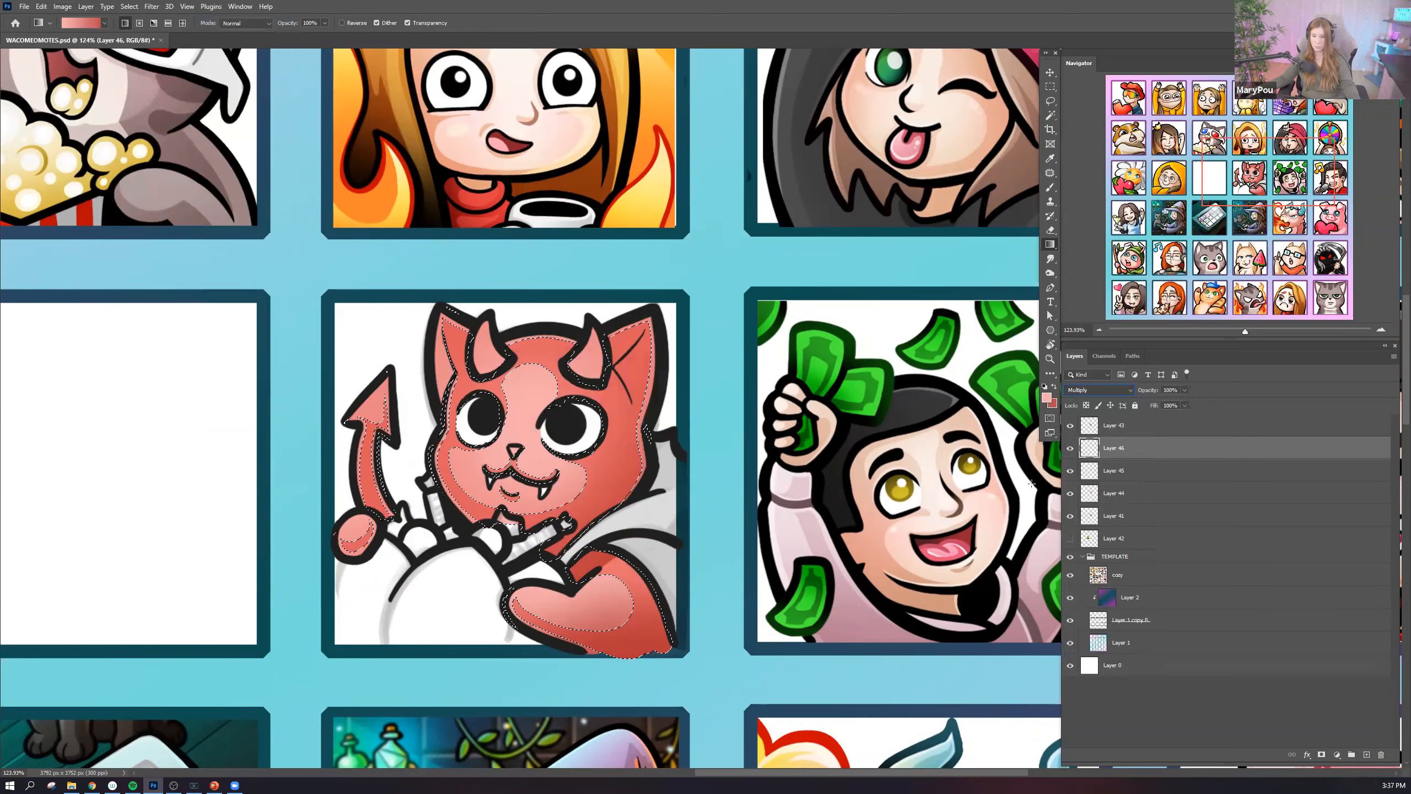
Apply a diagonal pink-red gradient across the selected shadows on the Multiply layer and set the foreground color to white.
drag(737, 556, 501, 332)
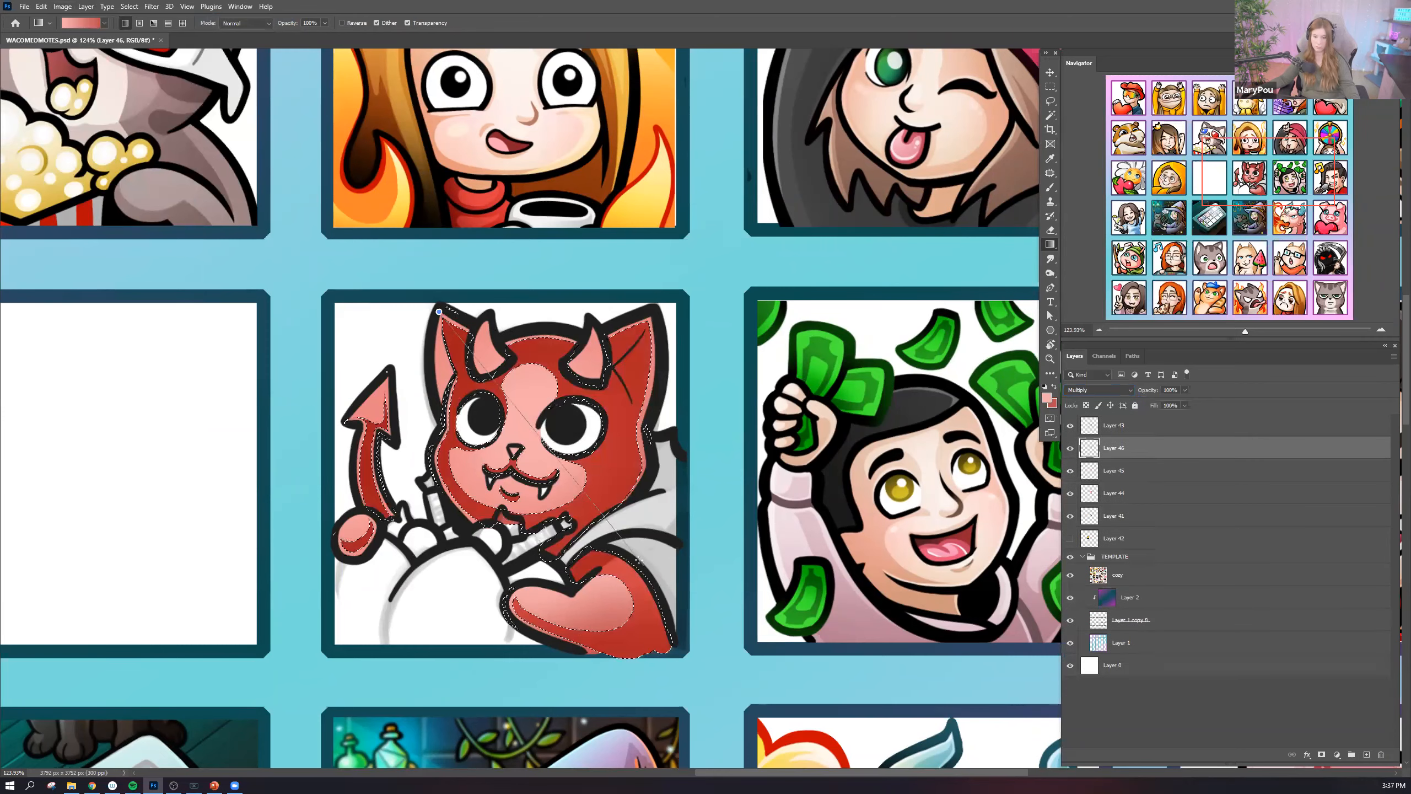
drag(640, 559, 640, 559)
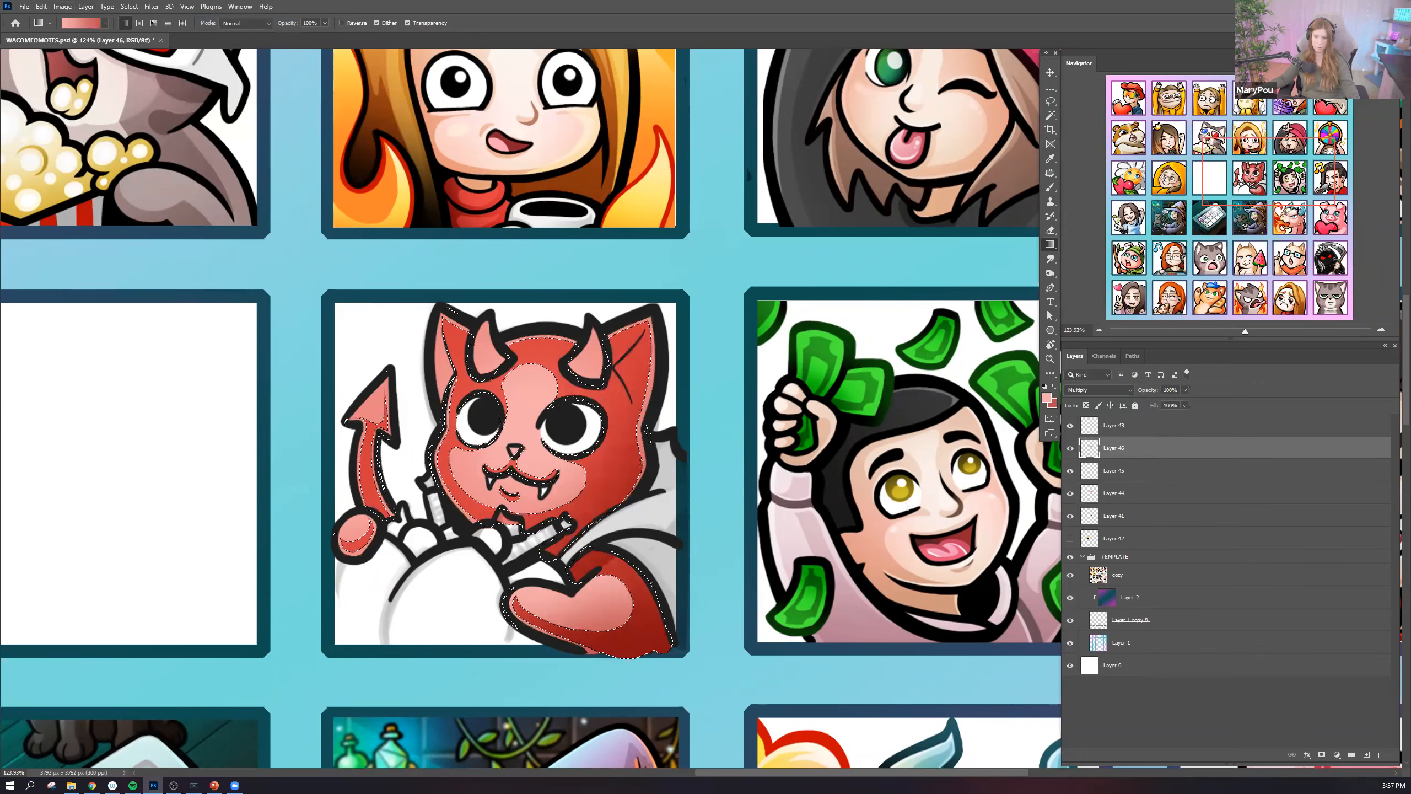
click(1047, 398)
click(578, 376)
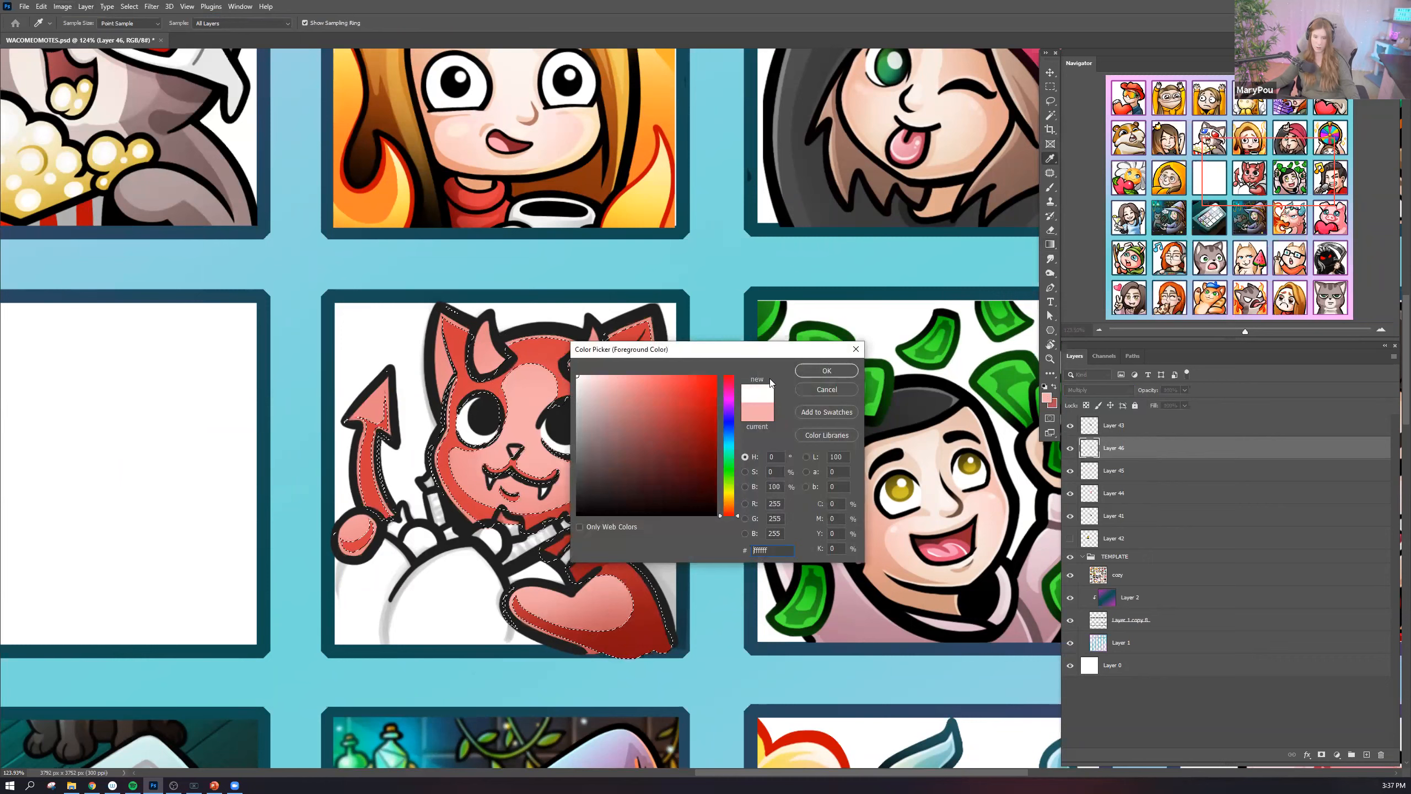
click(827, 371)
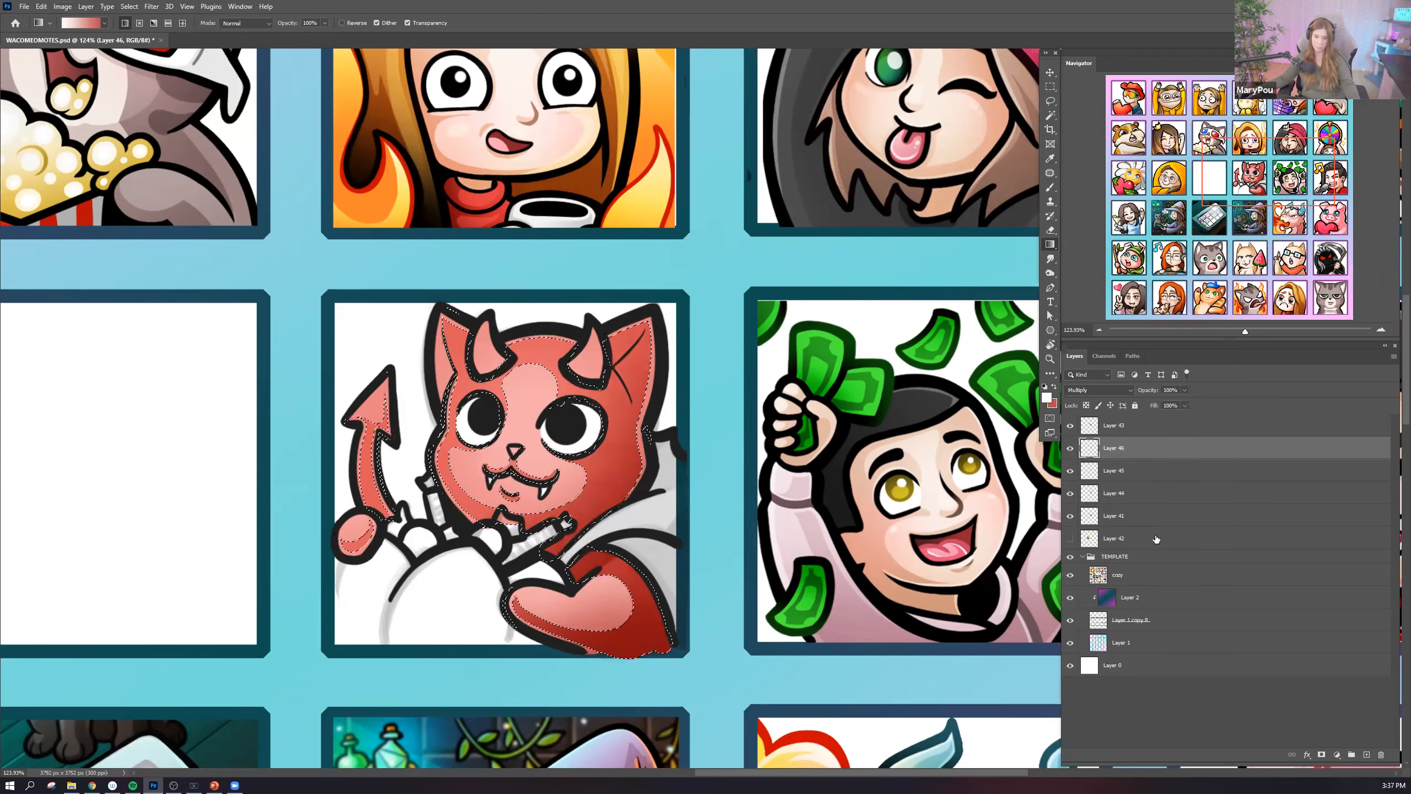
Lower the opacity of the shadow layer, Layer 45, to 37% and deselect the shadow area.
click(1167, 470)
click(1186, 391)
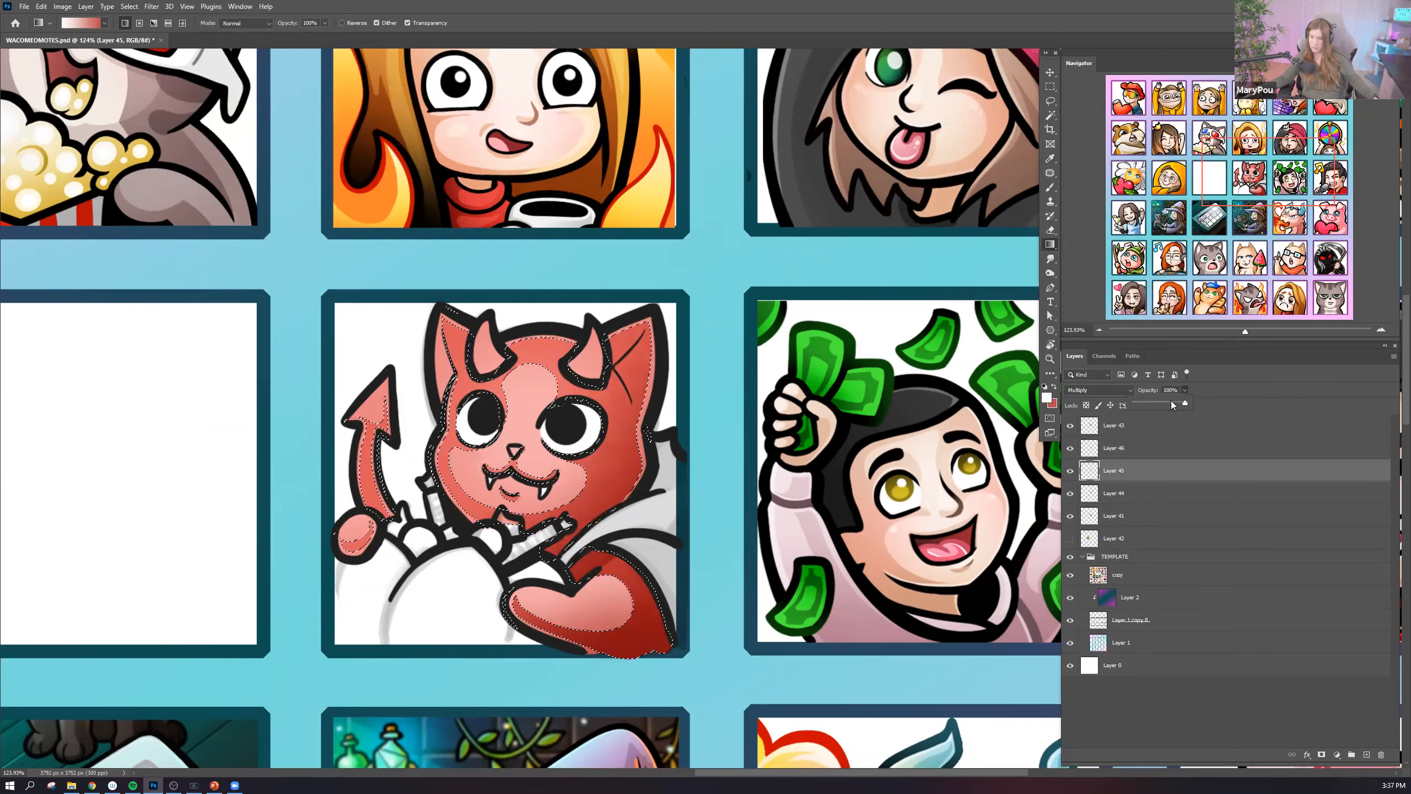
key(ctrl+d)
Check the softened shadows on the devil cat at small size within the full emote sheet and up close.
scroll(591, 452, down, 2)
scroll(590, 452, down, 1)
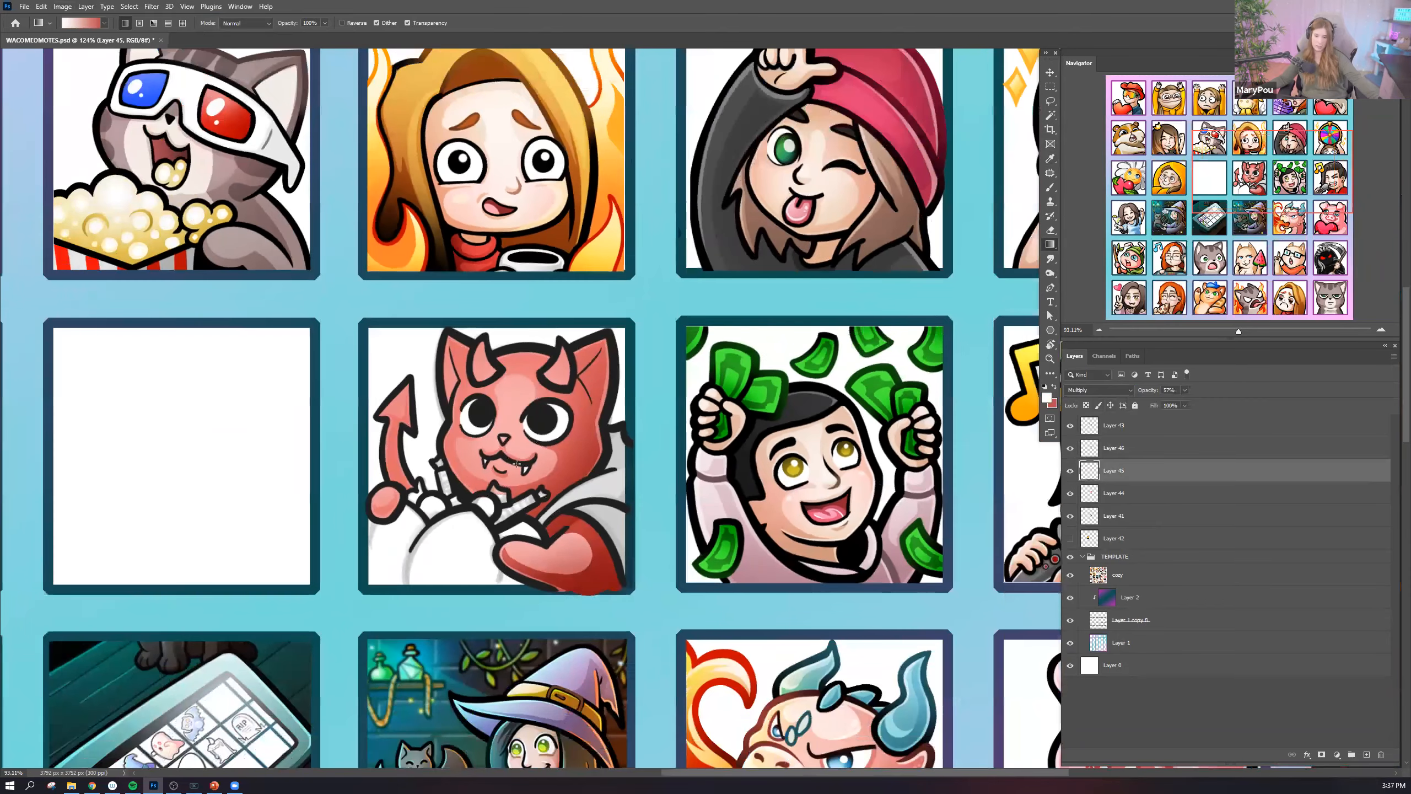
scroll(516, 464, down, 5)
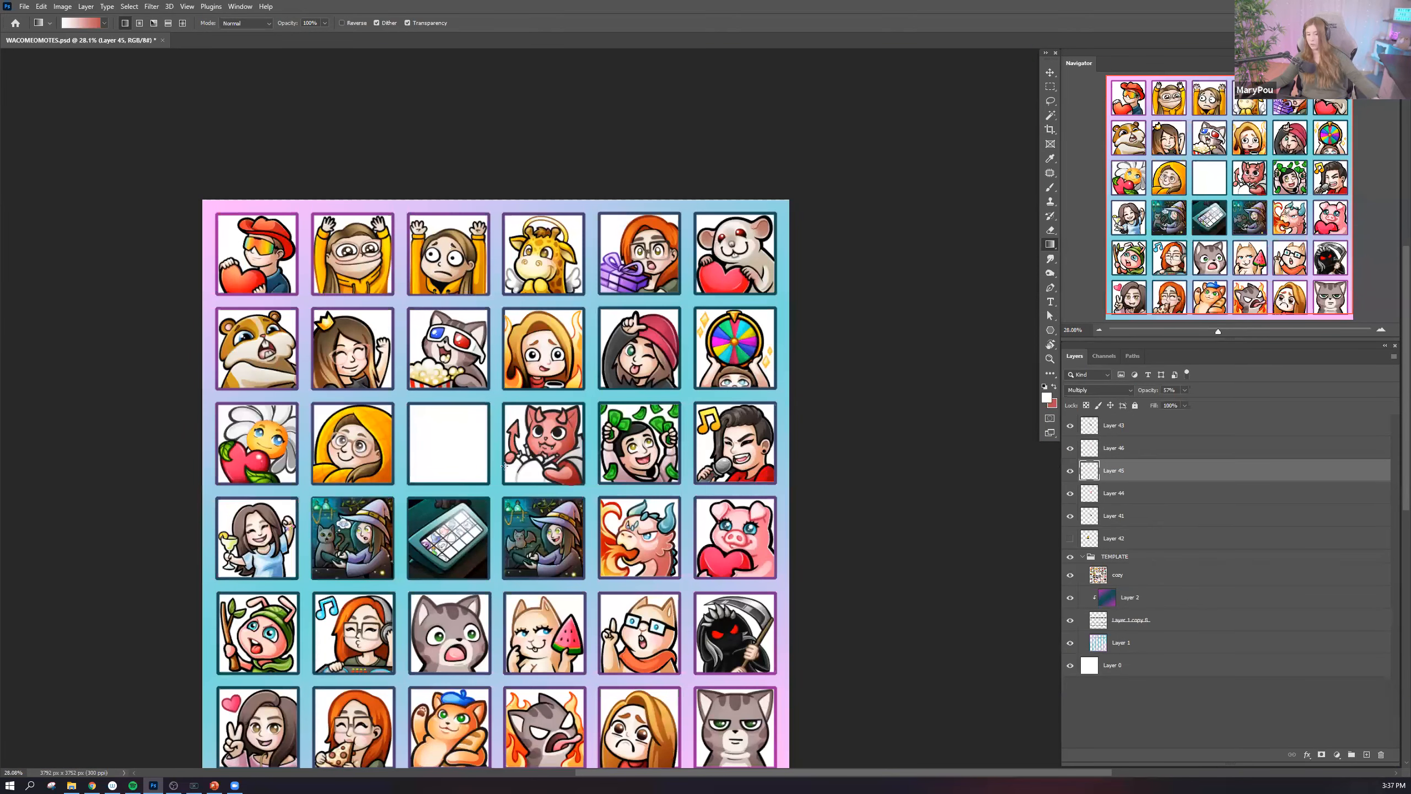
scroll(493, 443, up, 3)
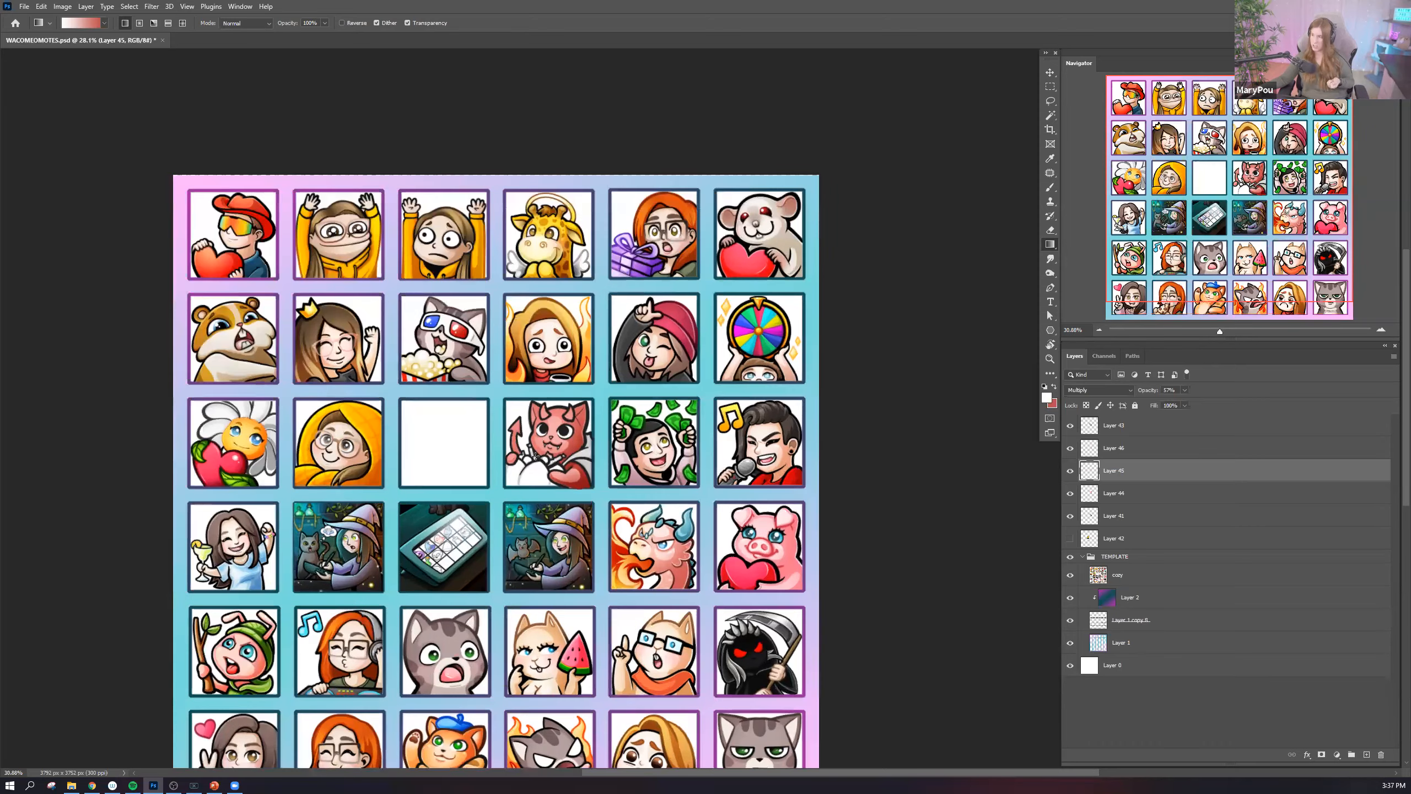
scroll(628, 467, up, 5)
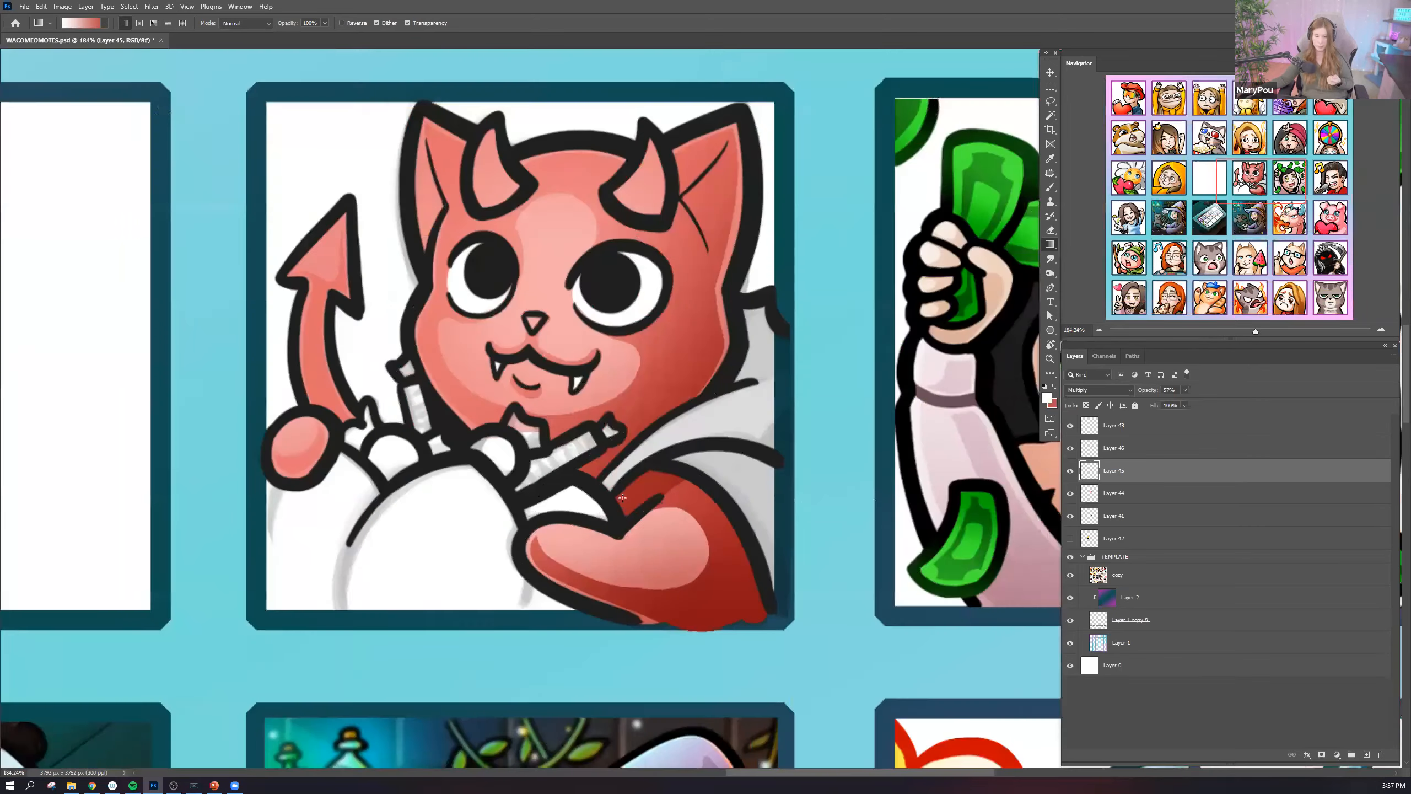
scroll(629, 501, down, 2)
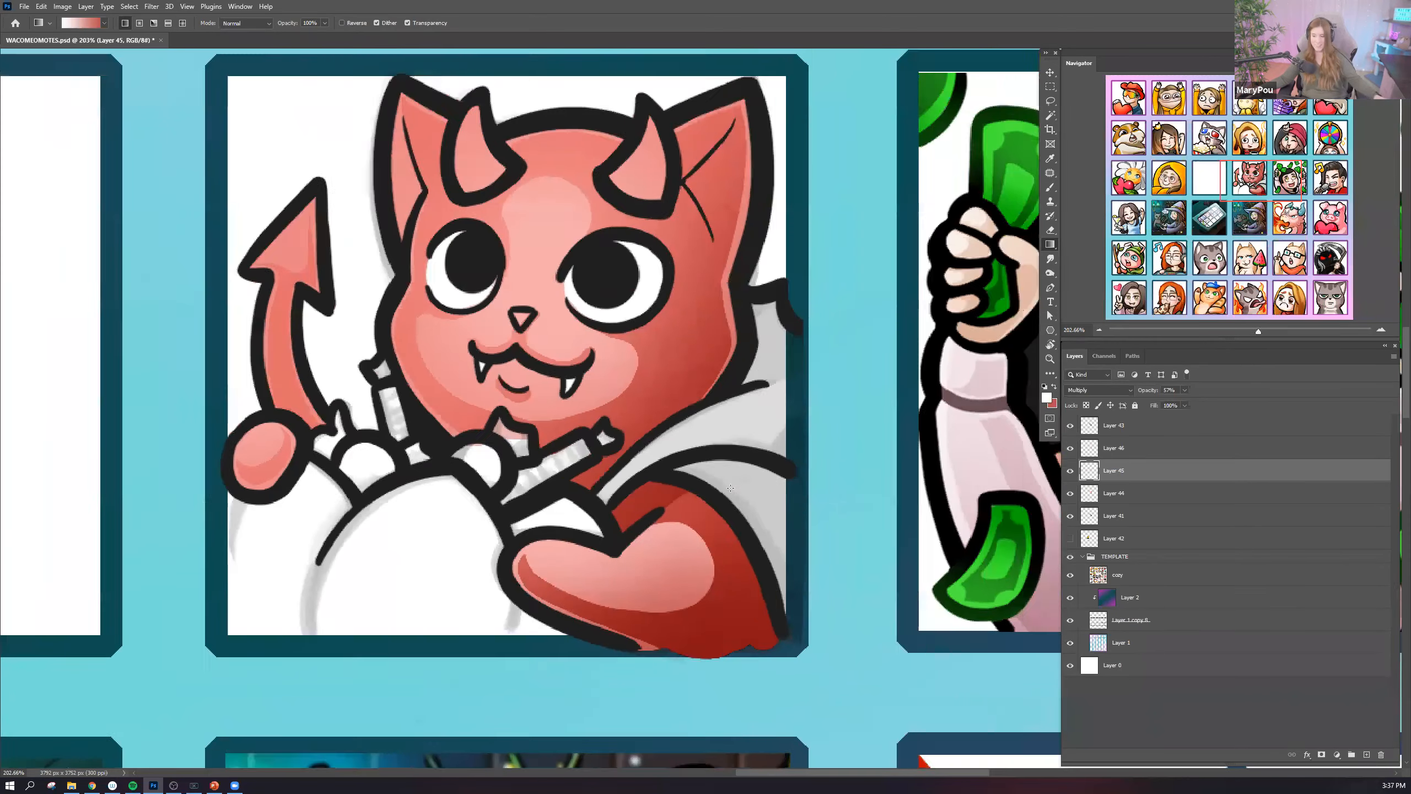
scroll(722, 484, up, 3)
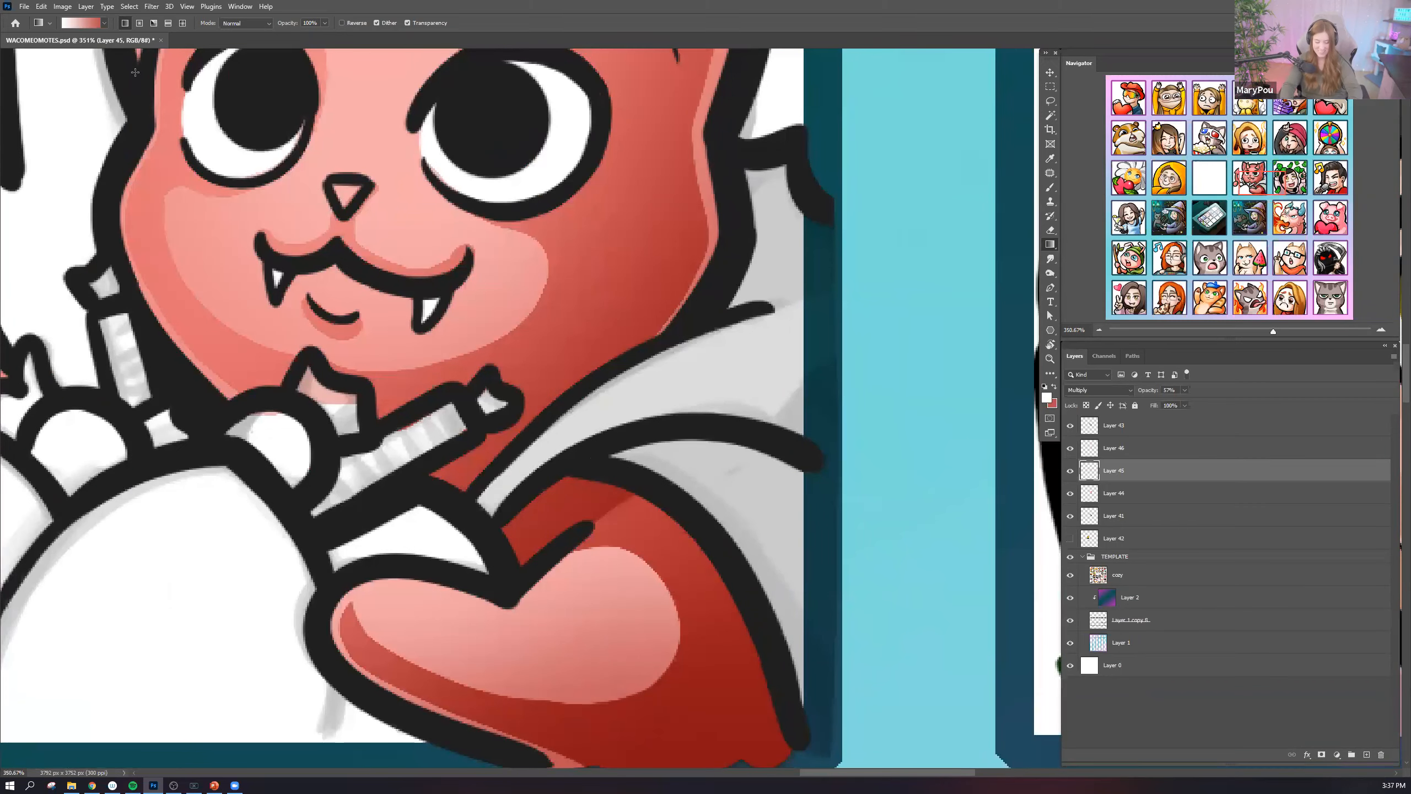
Add a new layer directly above Layer 45 and set the foreground color to a medium-dark gray.
click(86, 7)
mouse_move(101, 19)
click(222, 23)
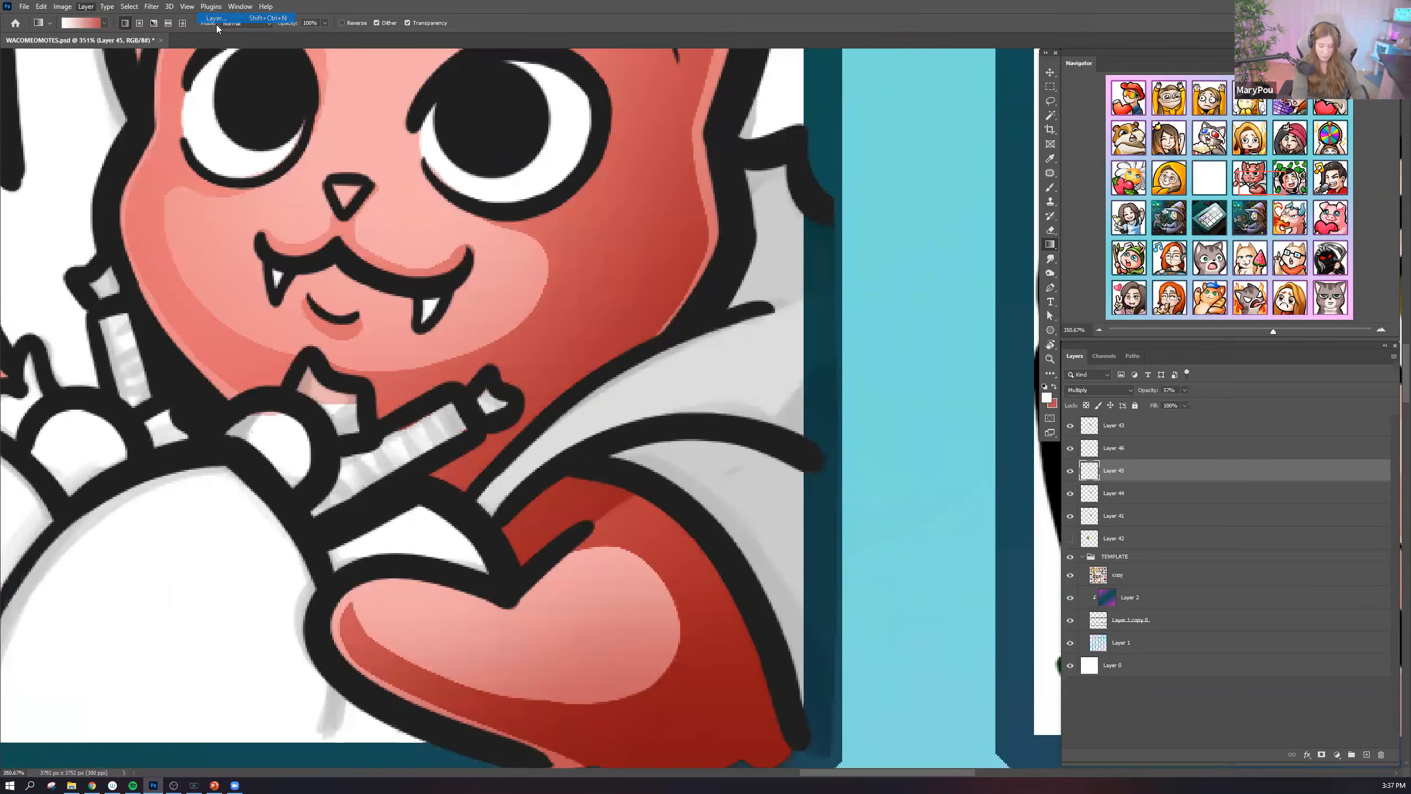
click(708, 358)
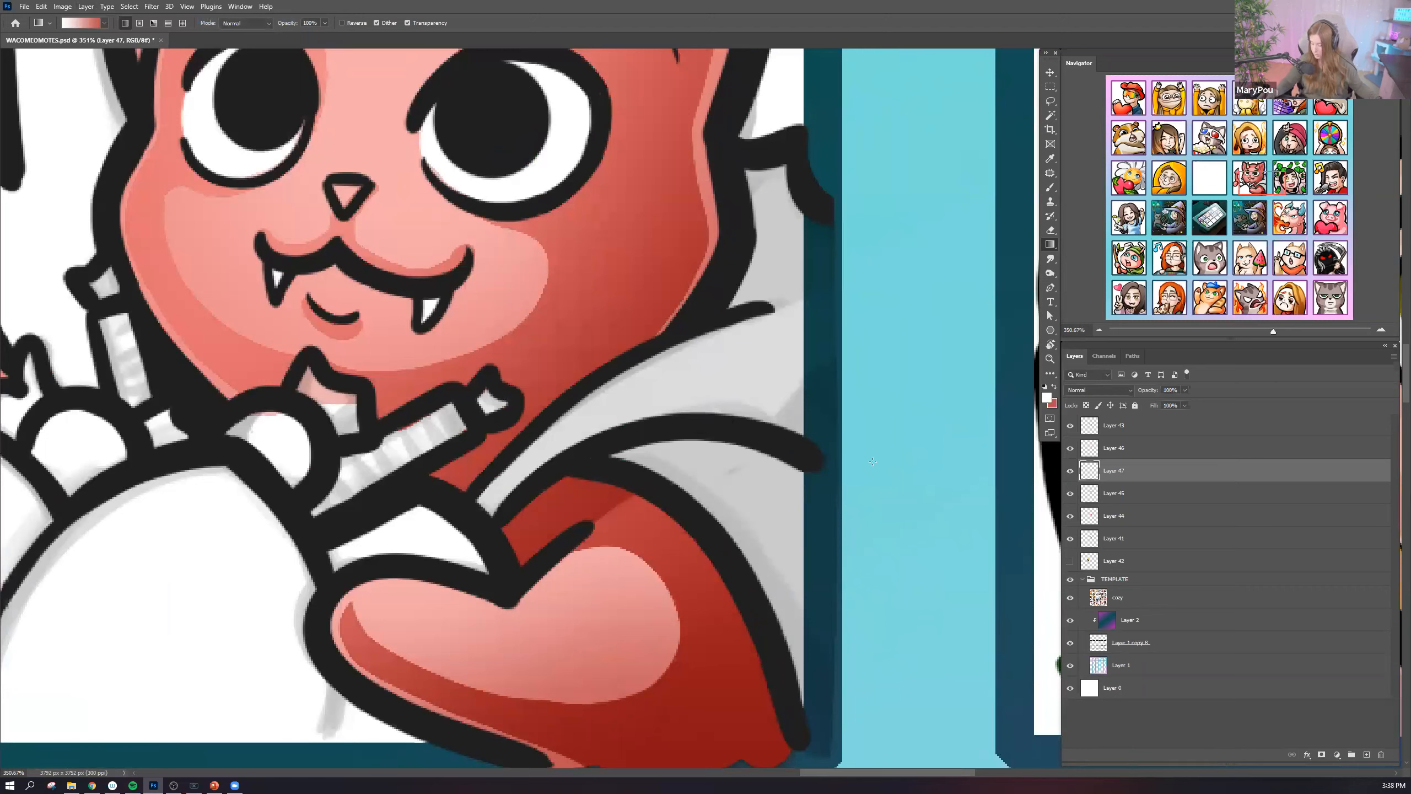
click(1047, 398)
click(558, 453)
click(827, 371)
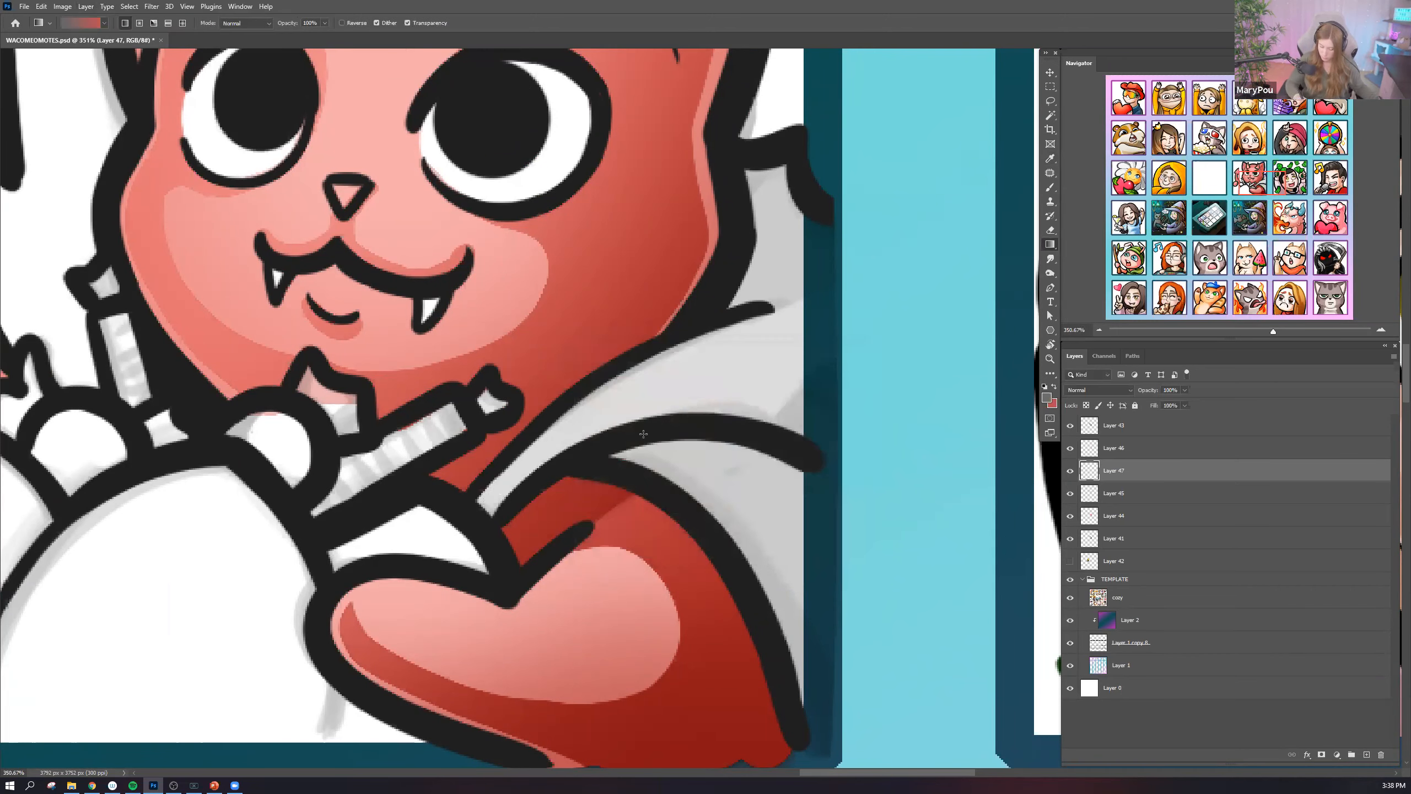
drag(492, 501, 489, 500)
right_click(519, 482)
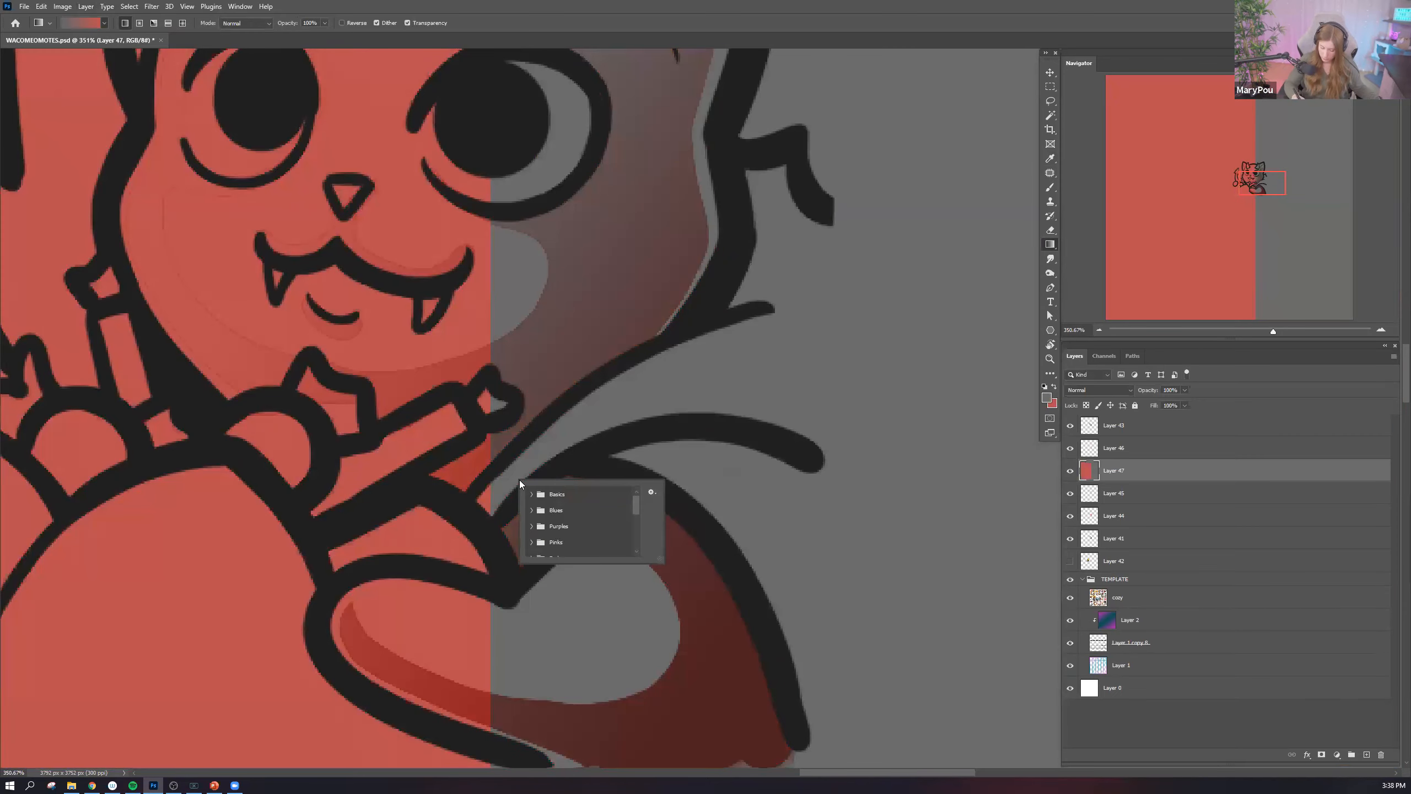
click(745, 396)
drag(744, 396, 746, 396)
key(ctrl+z)
key(ctrl+z)
Brush a flat gray base over the whole cape behind the cat's head and arm.
key(b)
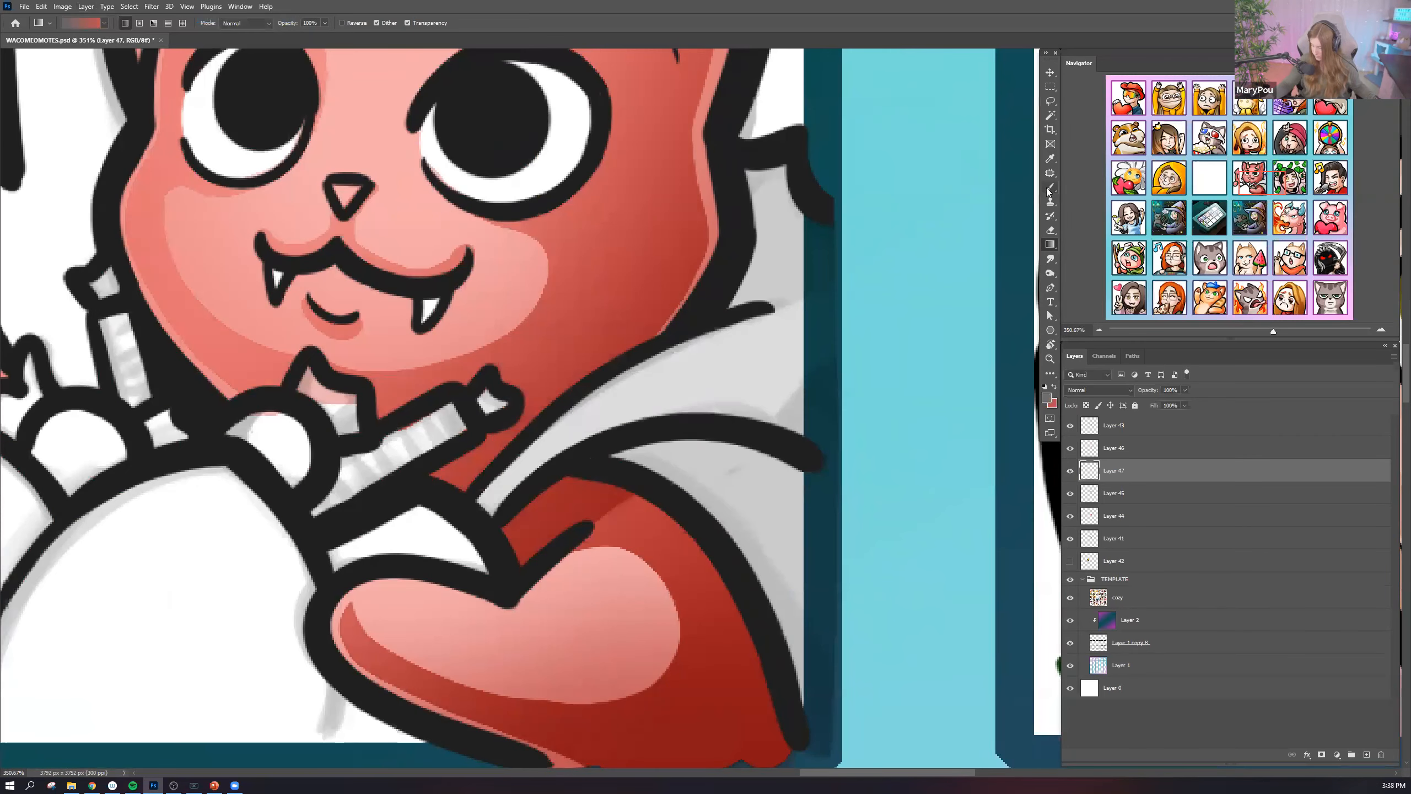
mouse_move(497, 500)
mouse_down()
mouse_move(535, 459)
mouse_move(488, 503)
mouse_move(778, 333)
mouse_move(782, 187)
mouse_move(778, 478)
mouse_move(800, 550)
mouse_move(603, 445)
mouse_move(701, 392)
mouse_move(733, 400)
mouse_move(770, 615)
mouse_move(784, 585)
mouse_move(800, 658)
mouse_move(814, 411)
mouse_move(800, 200)
mouse_move(817, 448)
mouse_move(813, 330)
mouse_move(771, 529)
mouse_up()
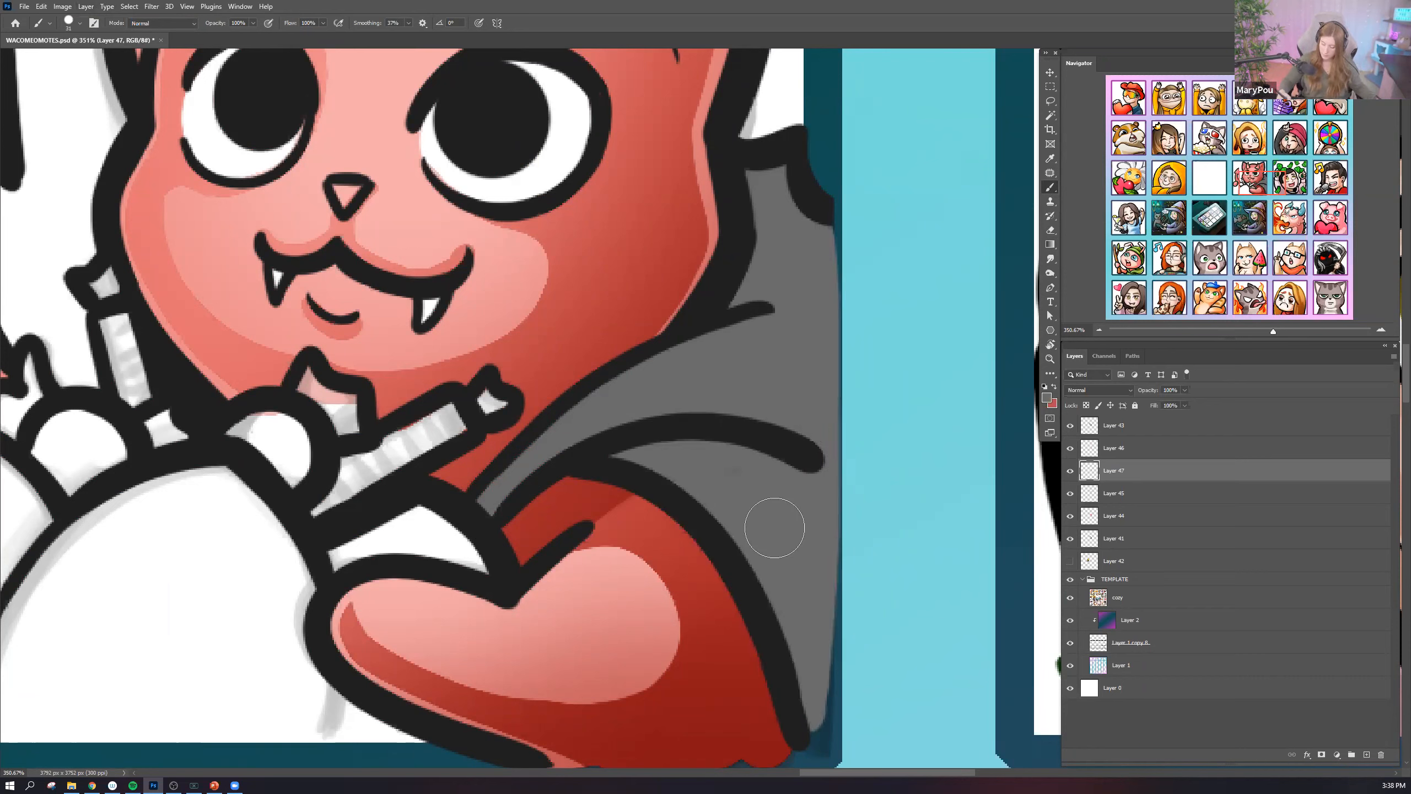
mouse_move(801, 627)
mouse_down()
mouse_move(815, 747)
mouse_move(808, 439)
mouse_up()
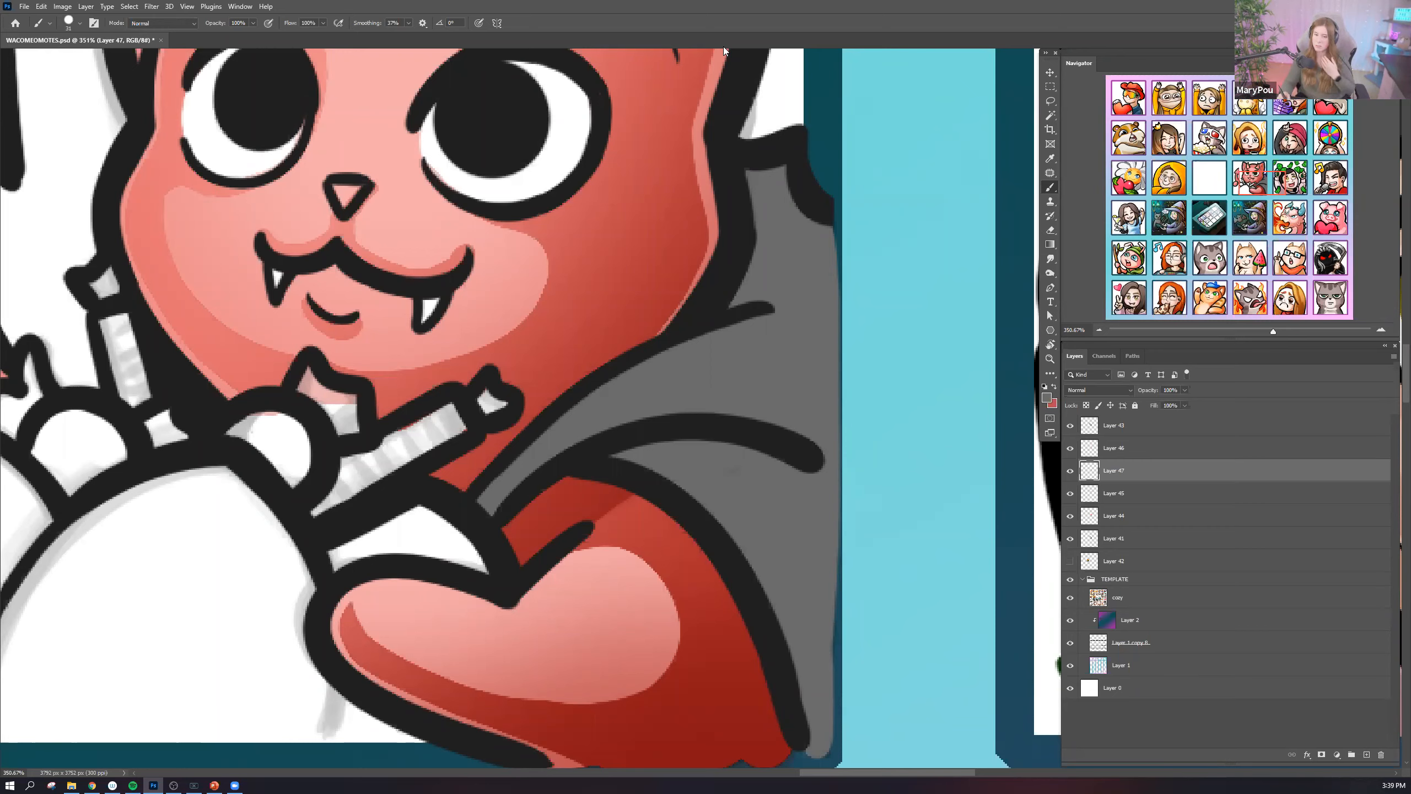
Load the gray cape's shape as a selection and add a new layer above it set to Multiply at 39% opacity.
ctrl+click(1089, 493)
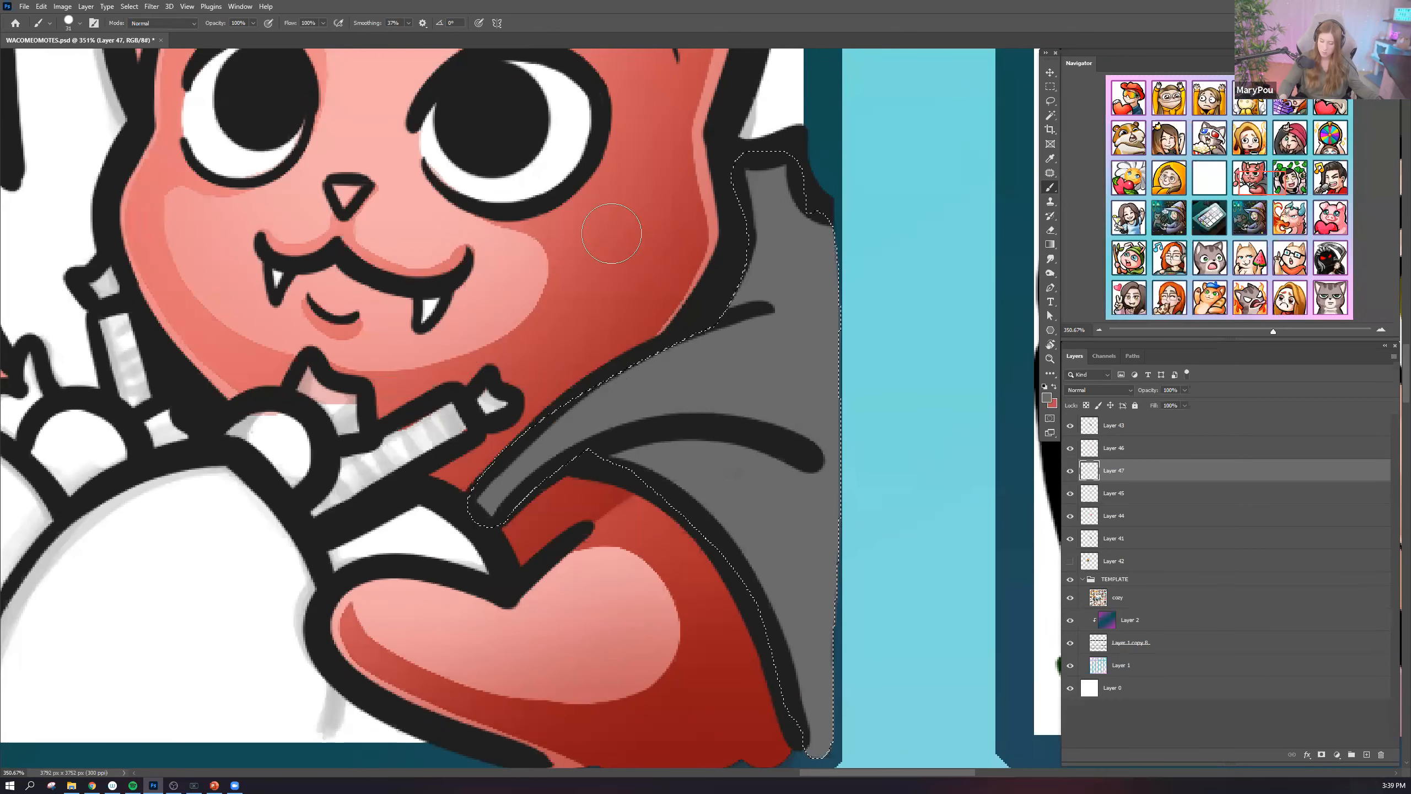
click(87, 8)
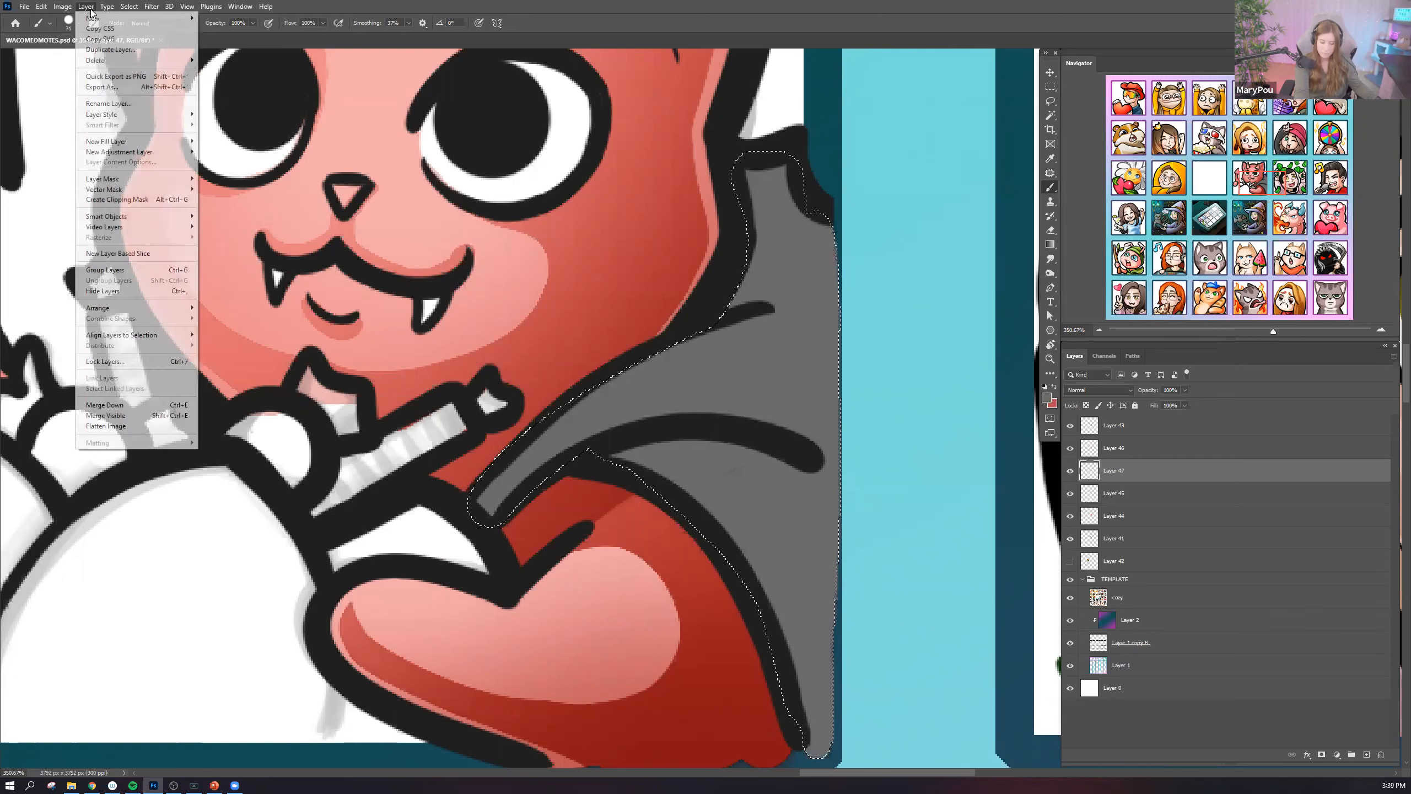
mouse_move(149, 18)
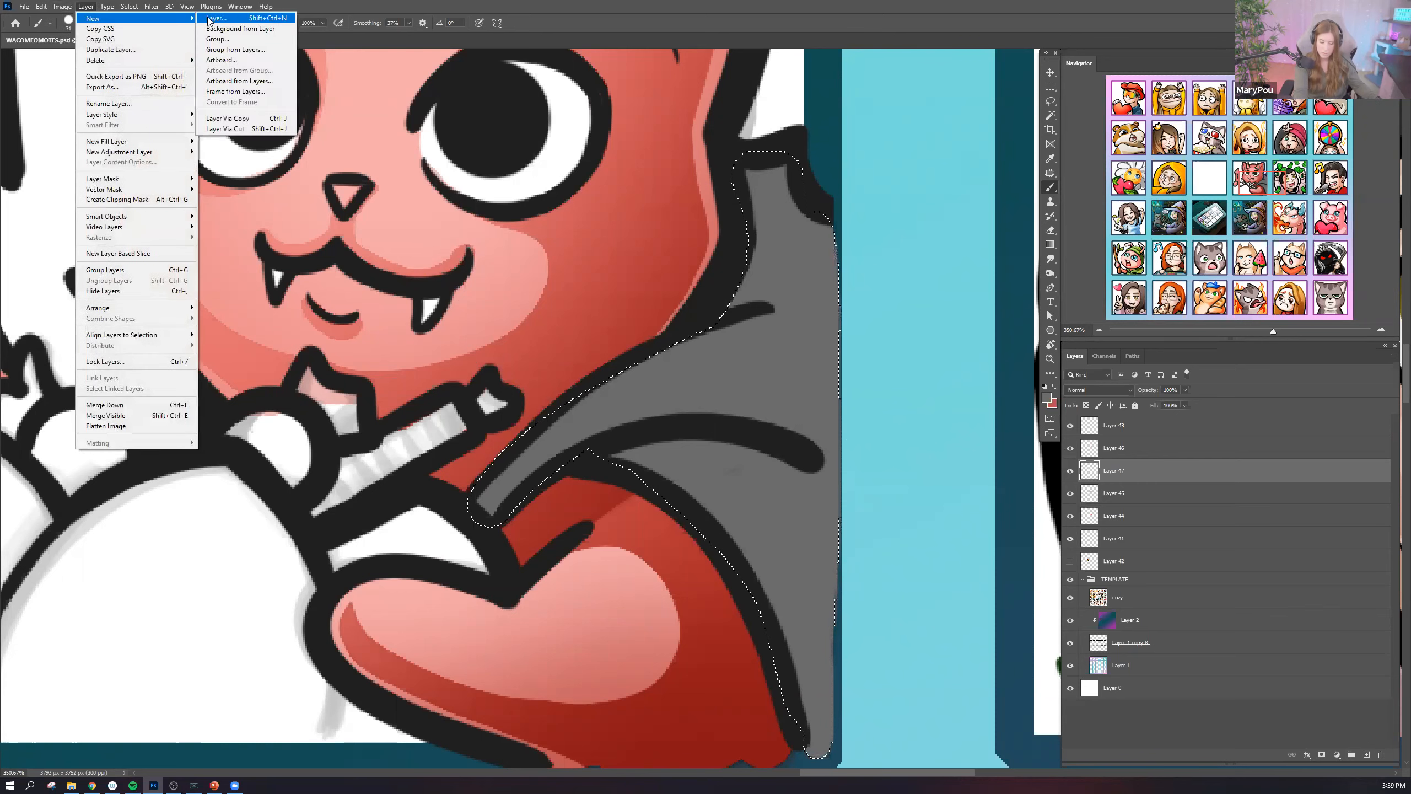
click(209, 21)
key(Return)
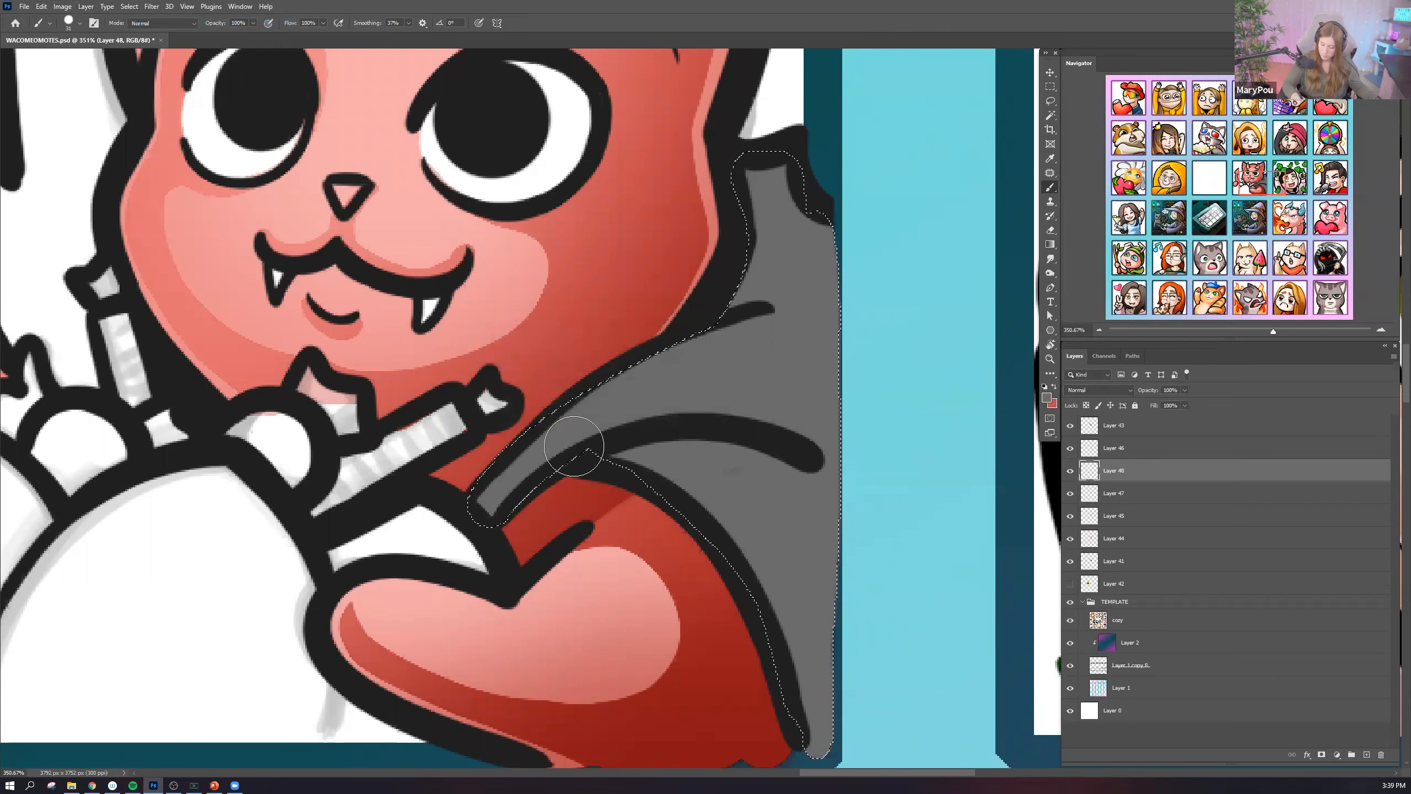
click(1107, 394)
click(1091, 429)
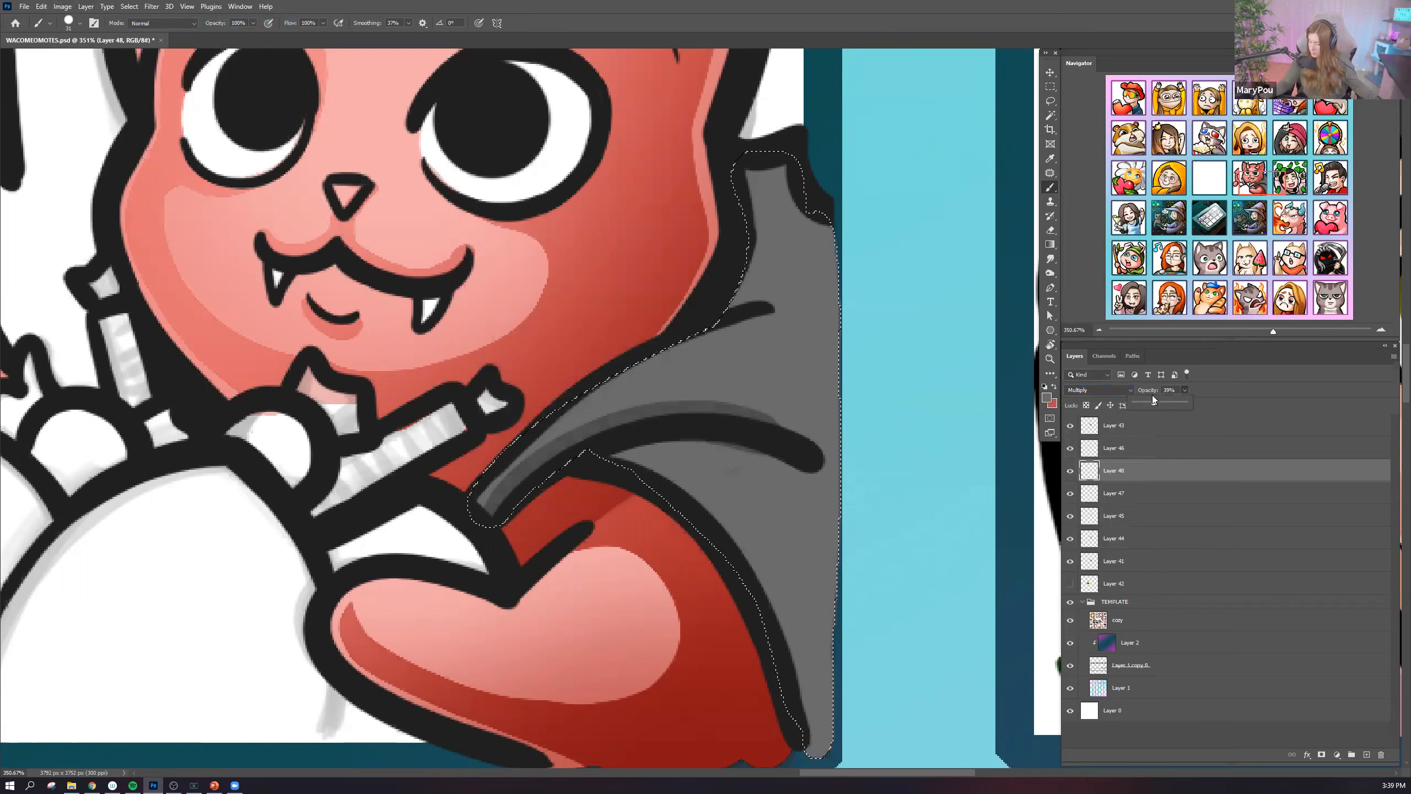
Paint hard-edged shadows along the cape's collar, folds and lower section inside the selection.
drag(508, 496, 512, 486)
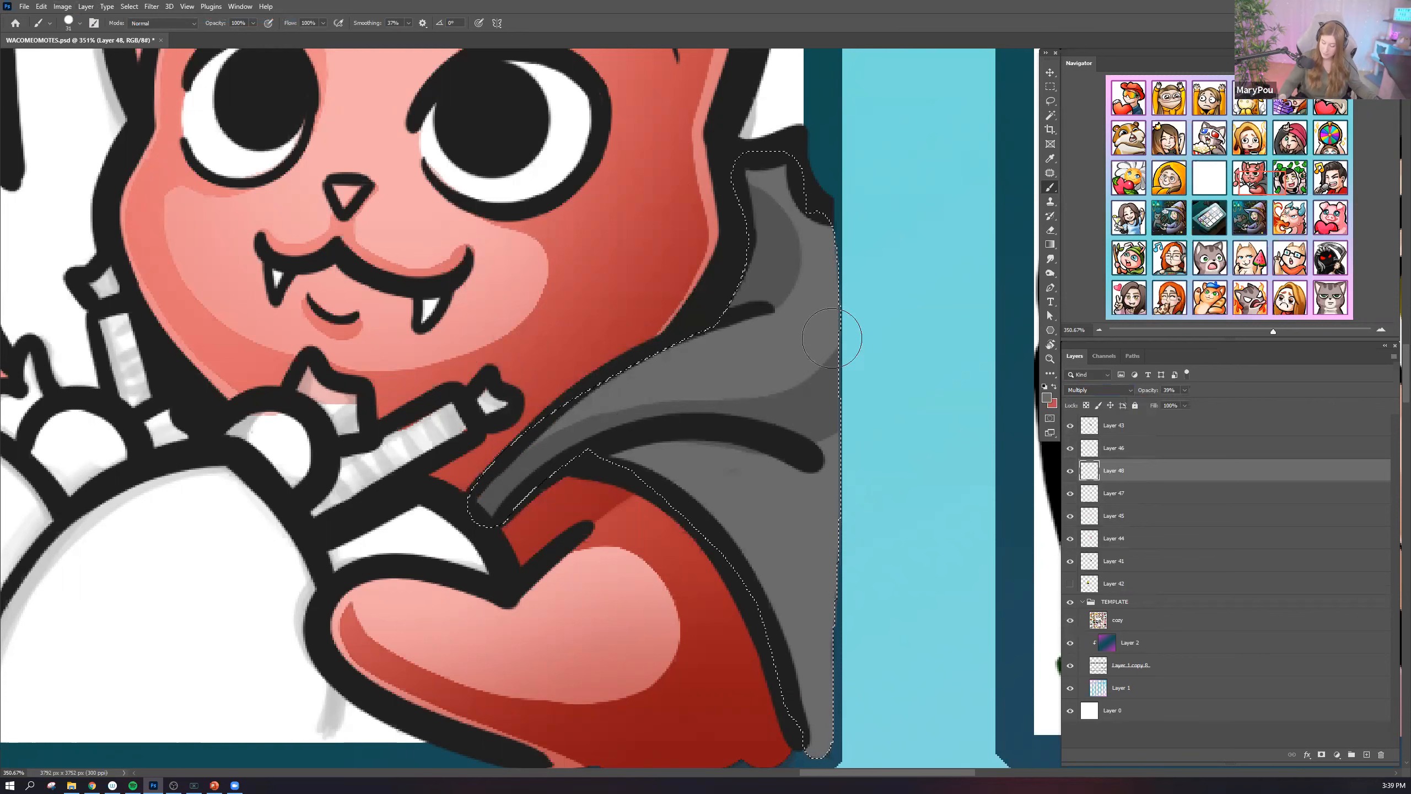
mouse_move(773, 461)
mouse_down()
mouse_move(805, 567)
mouse_move(780, 559)
mouse_up()
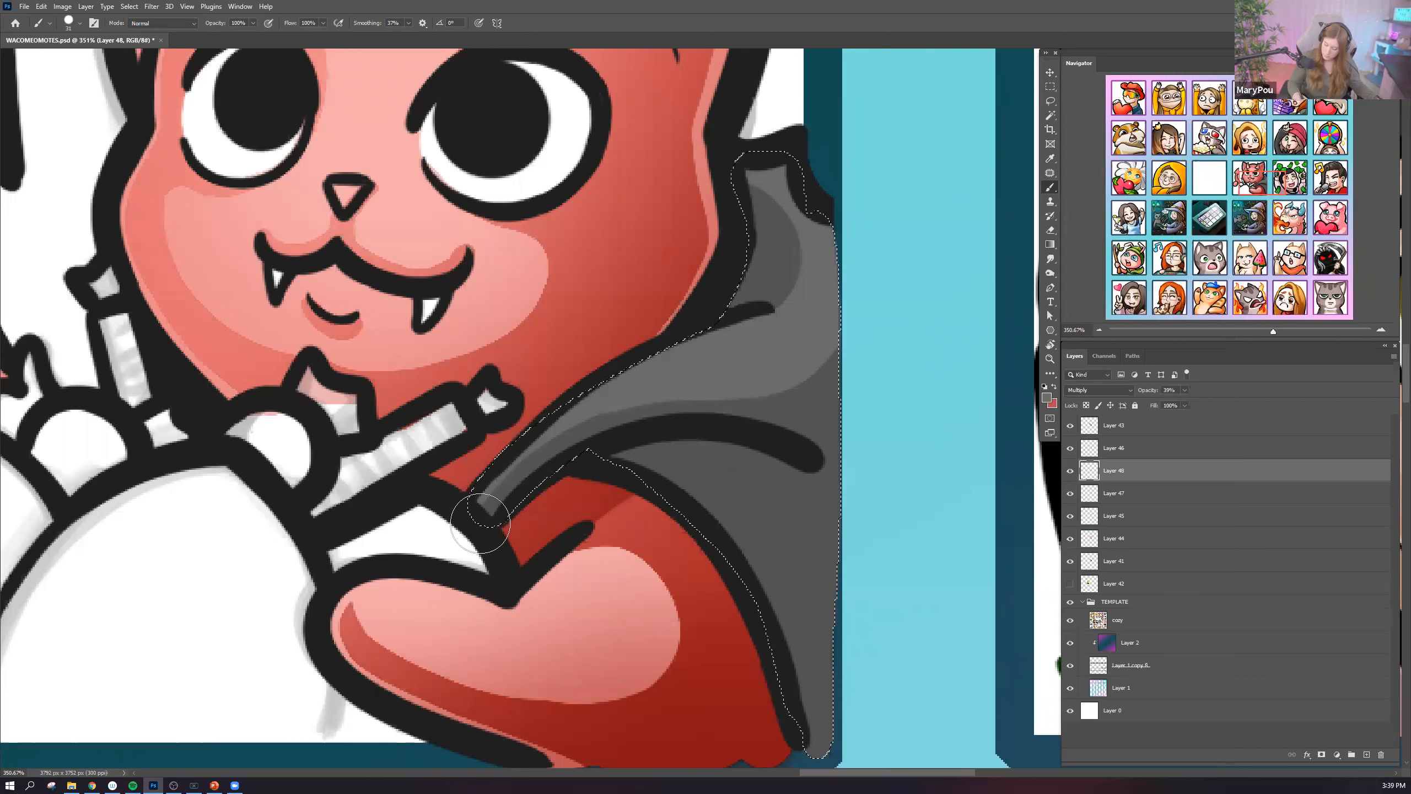
drag(665, 404, 838, 351)
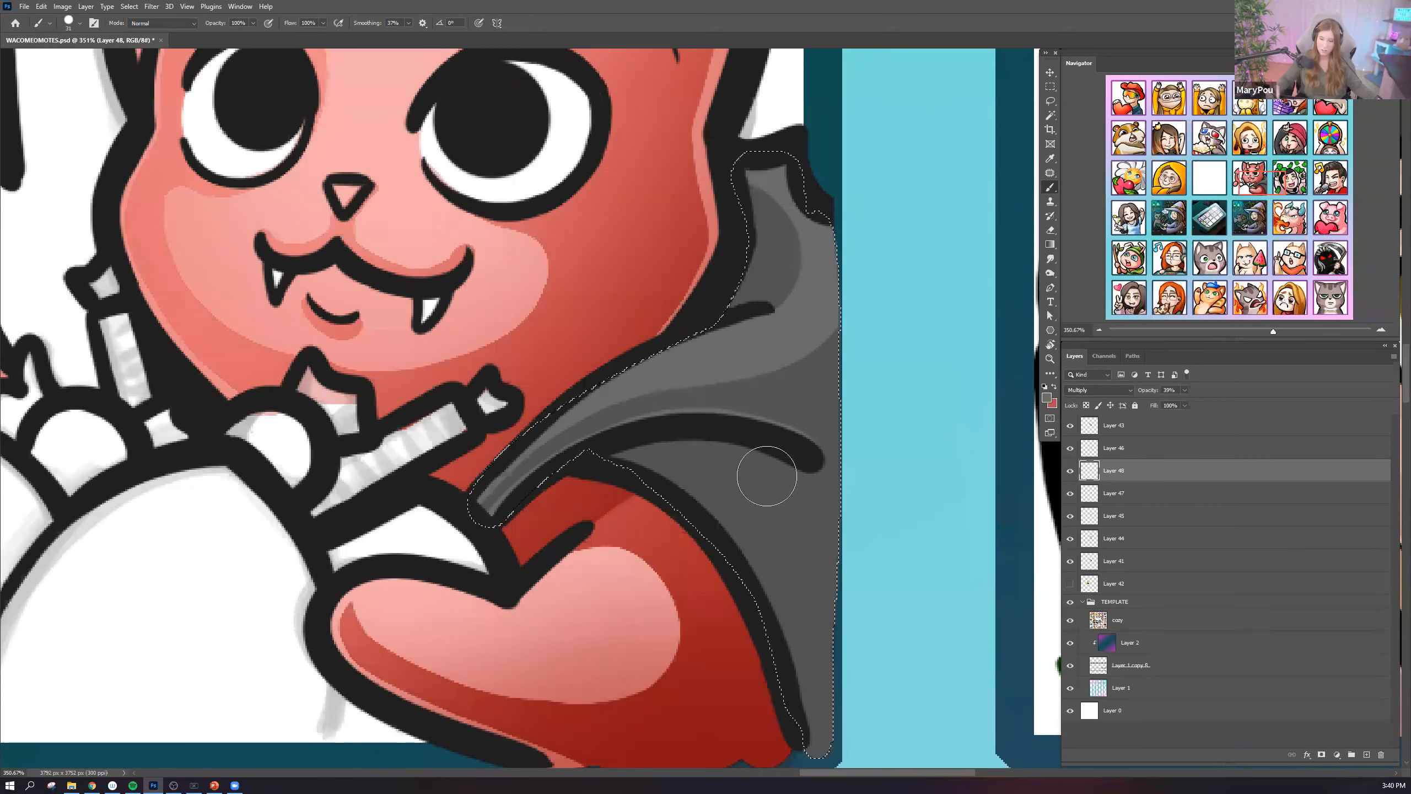
Add a new Multiply layer above Layer 48 and brush a deeper shadow over the cape's lower section below the fold.
click(86, 6)
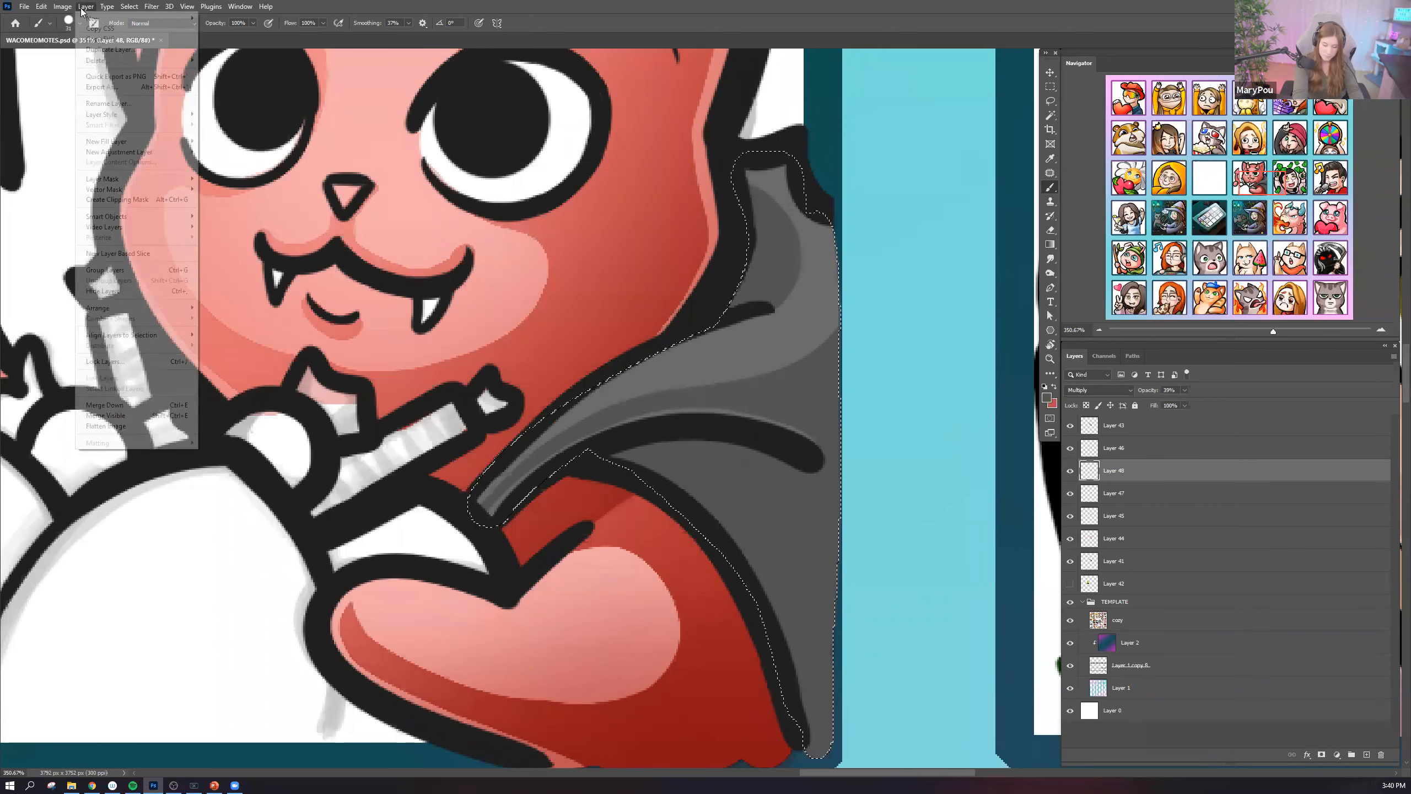
mouse_move(107, 22)
click(217, 18)
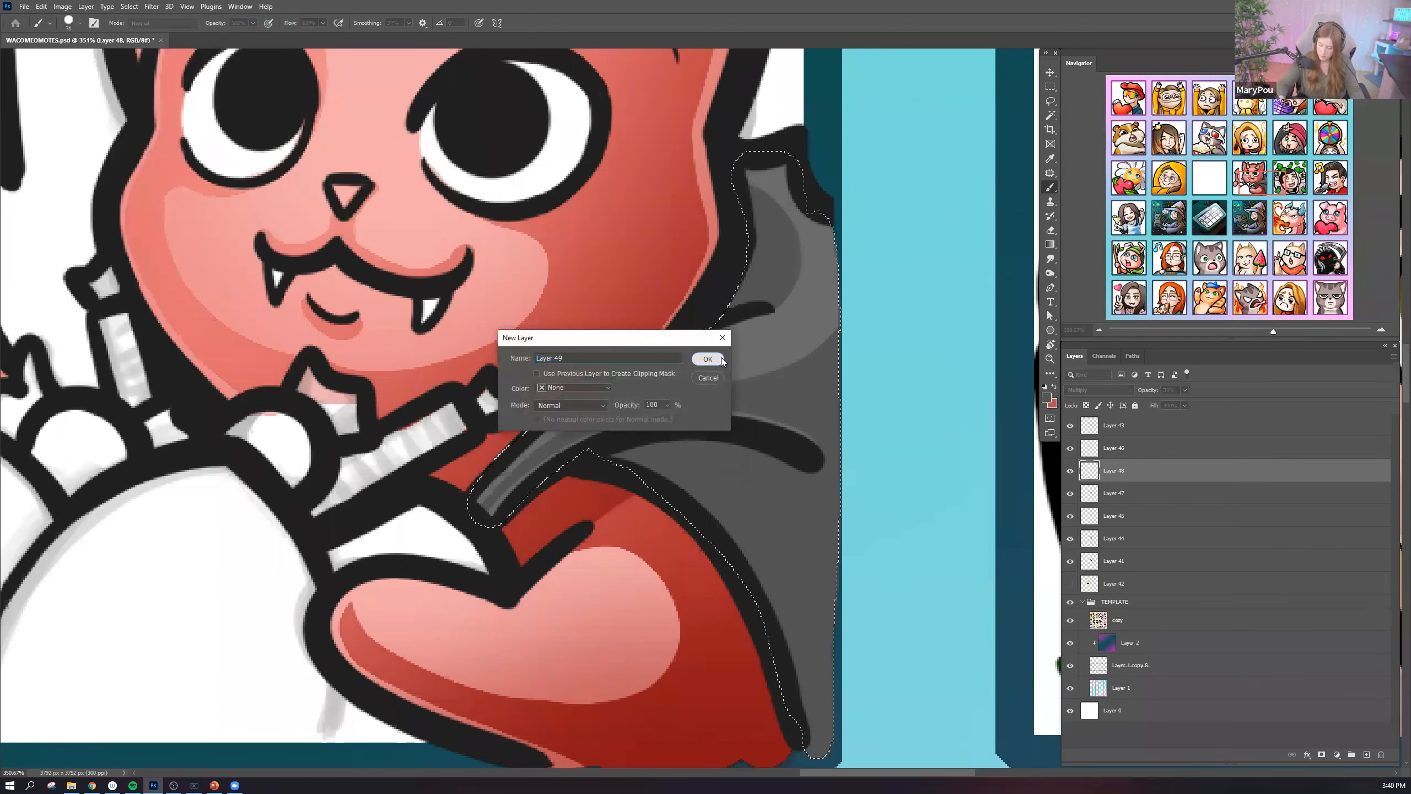
key(Return)
click(1098, 390)
click(1083, 426)
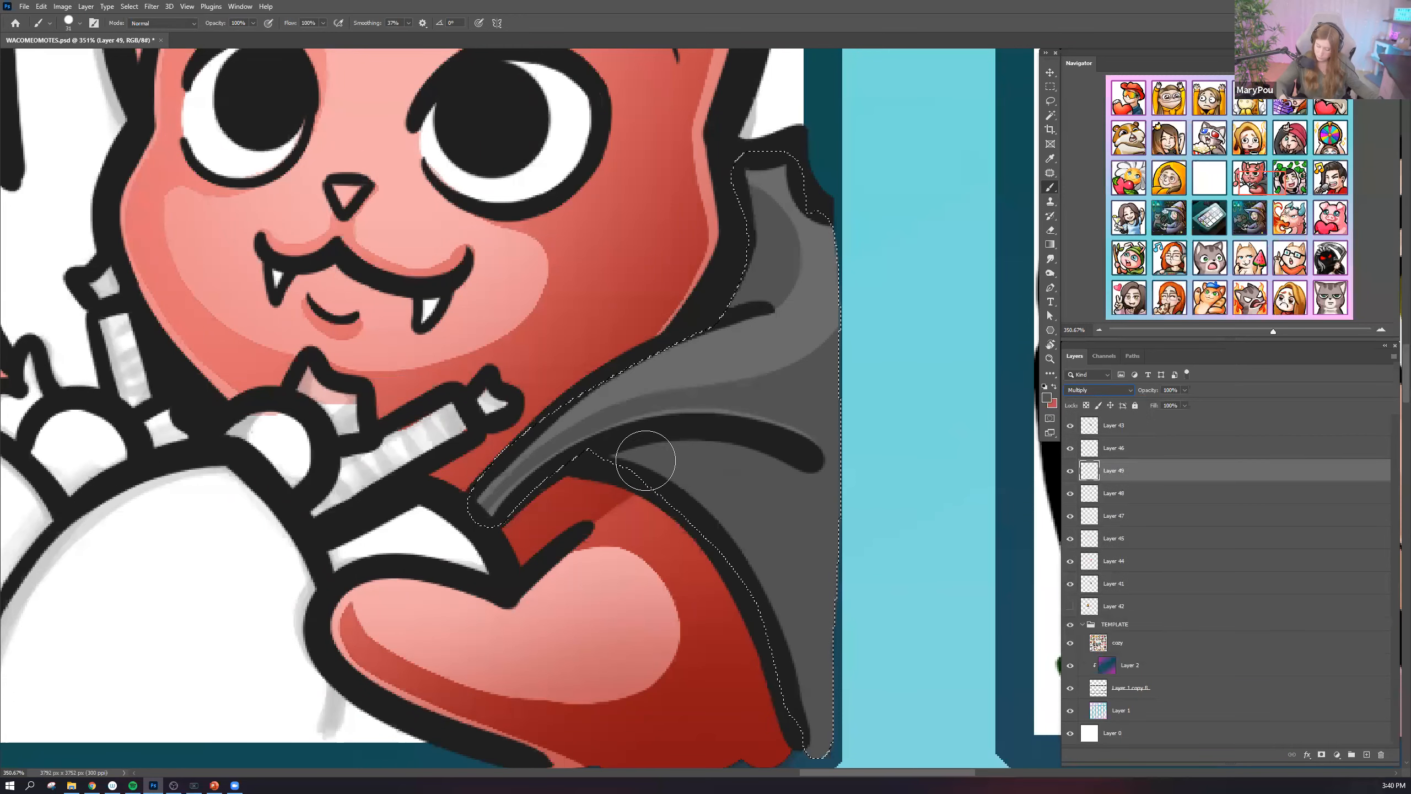
mouse_move(708, 483)
mouse_down()
mouse_move(826, 673)
mouse_move(746, 461)
mouse_move(843, 645)
mouse_move(866, 598)
mouse_move(785, 459)
mouse_move(769, 475)
mouse_move(817, 688)
mouse_move(796, 599)
mouse_up()
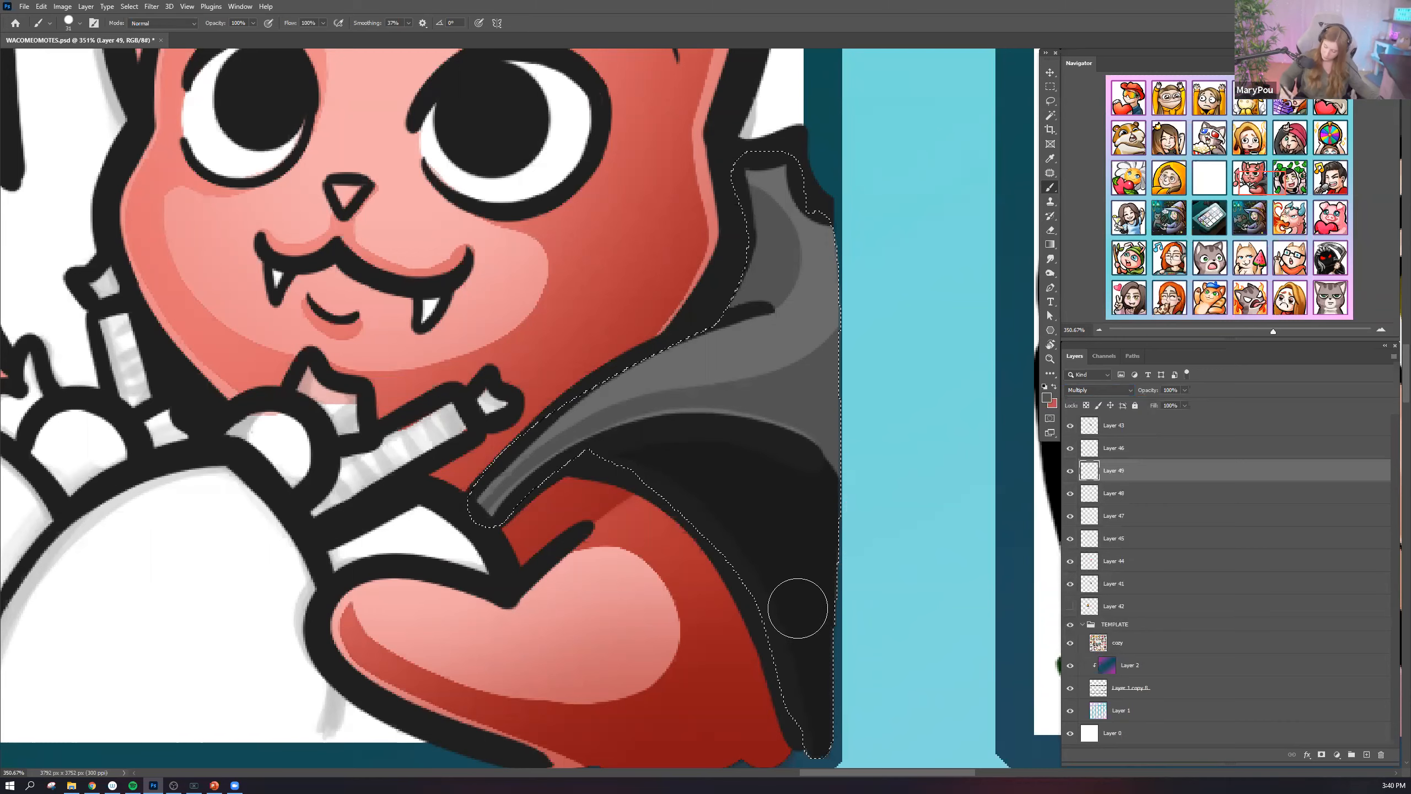
Lower the new cape shadow layer's opacity to 63% and clear the selection.
click(1185, 390)
drag(1188, 403, 1166, 405)
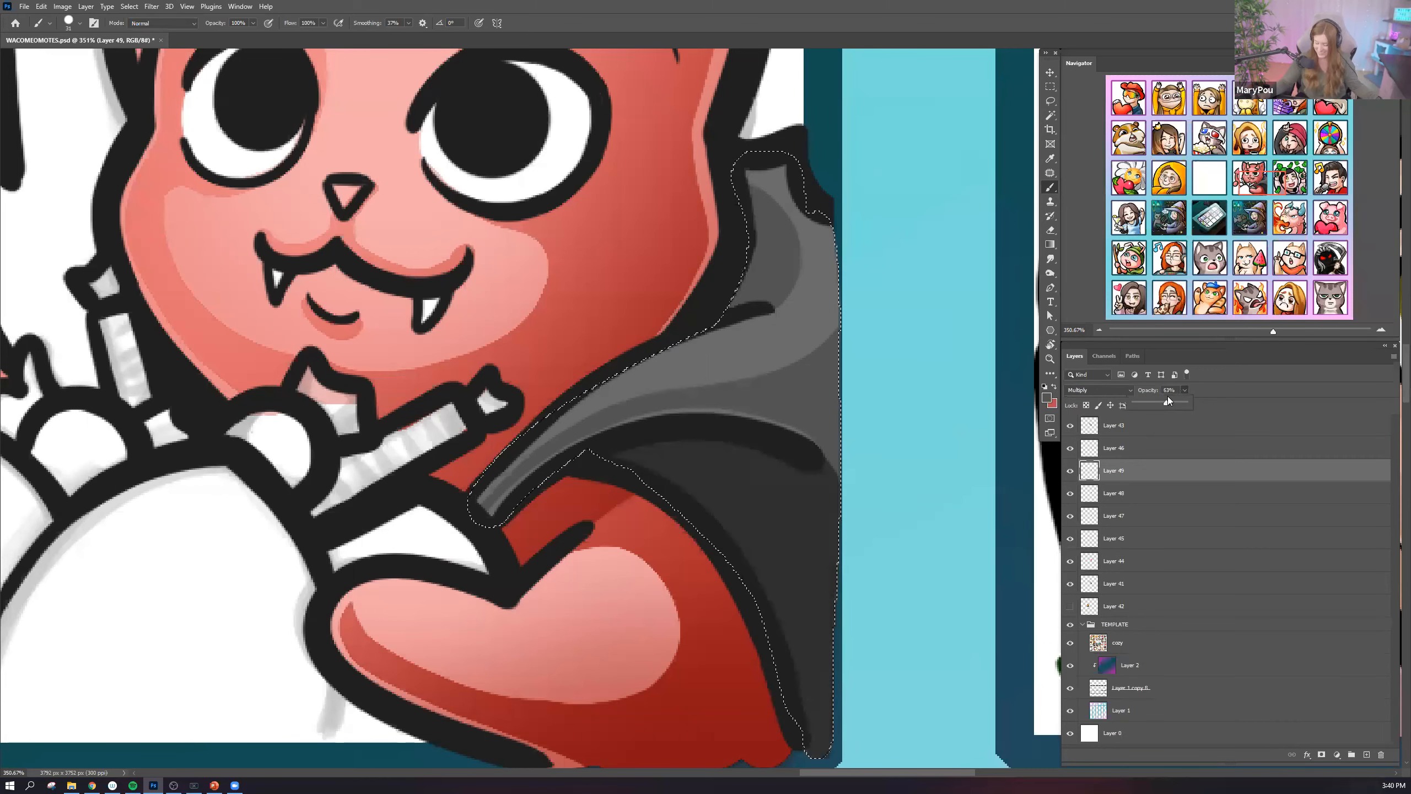
key(ctrl+d)
scroll(719, 414, down, 2)
scroll(774, 431, down, 10)
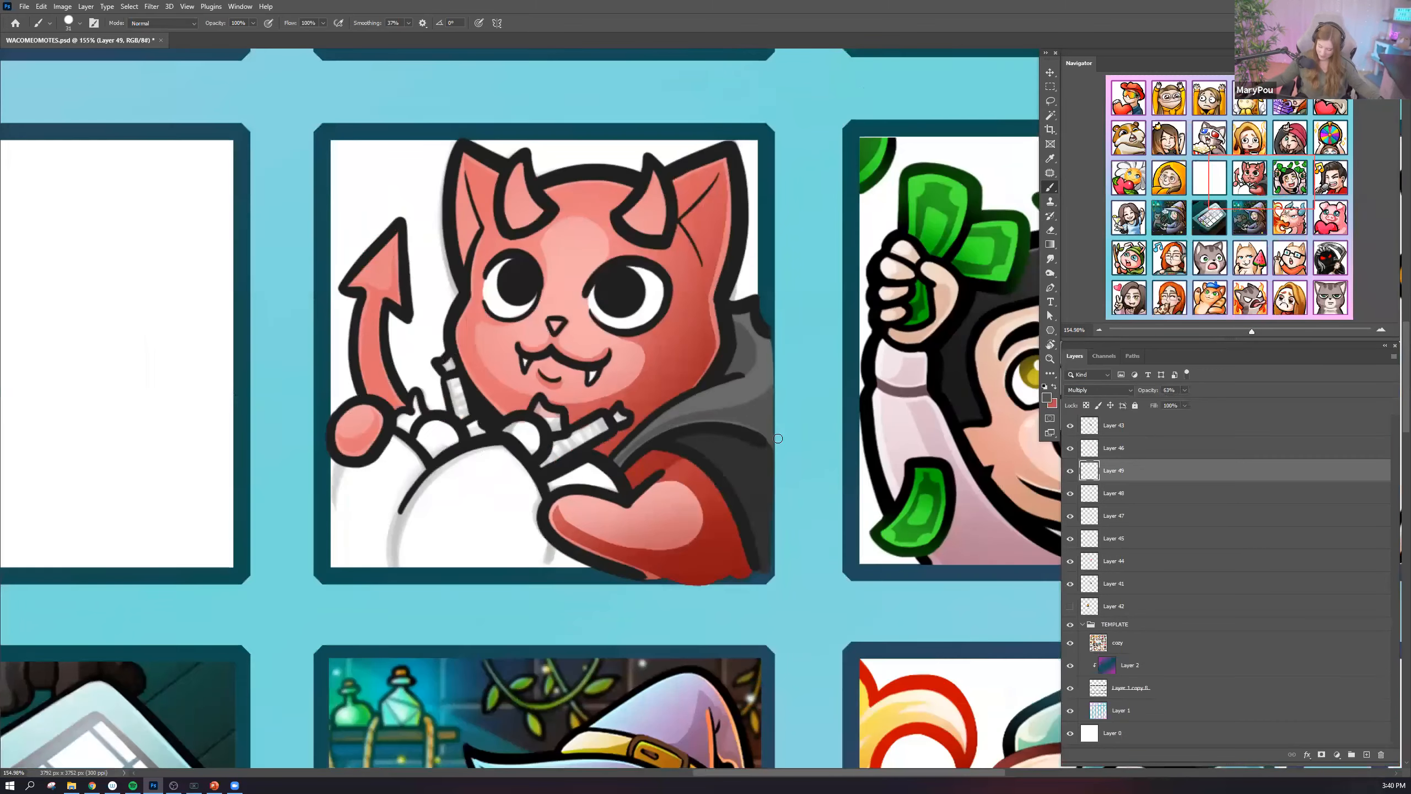
scroll(774, 425, up, 8)
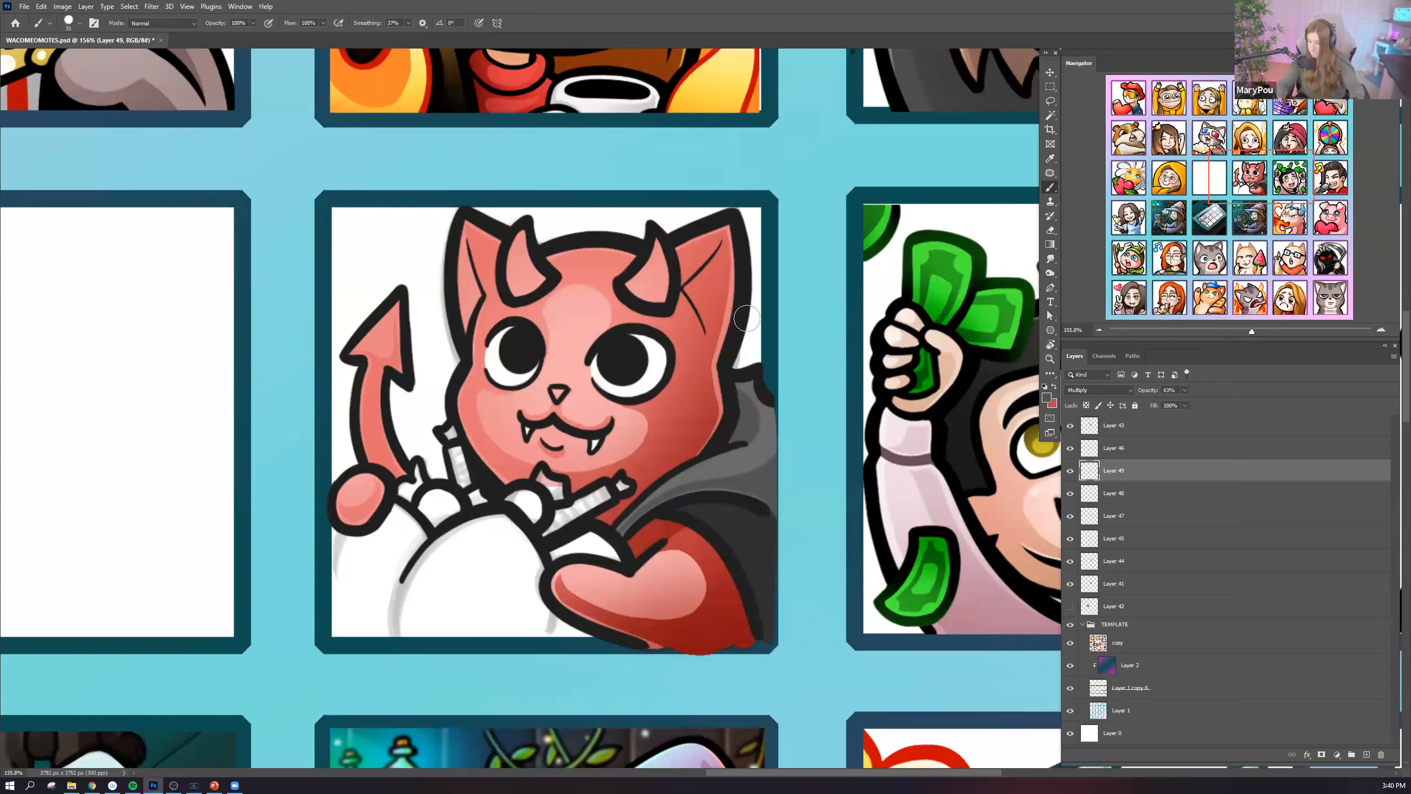
Set the foreground color to a light orange with hue 23.
click(1047, 398)
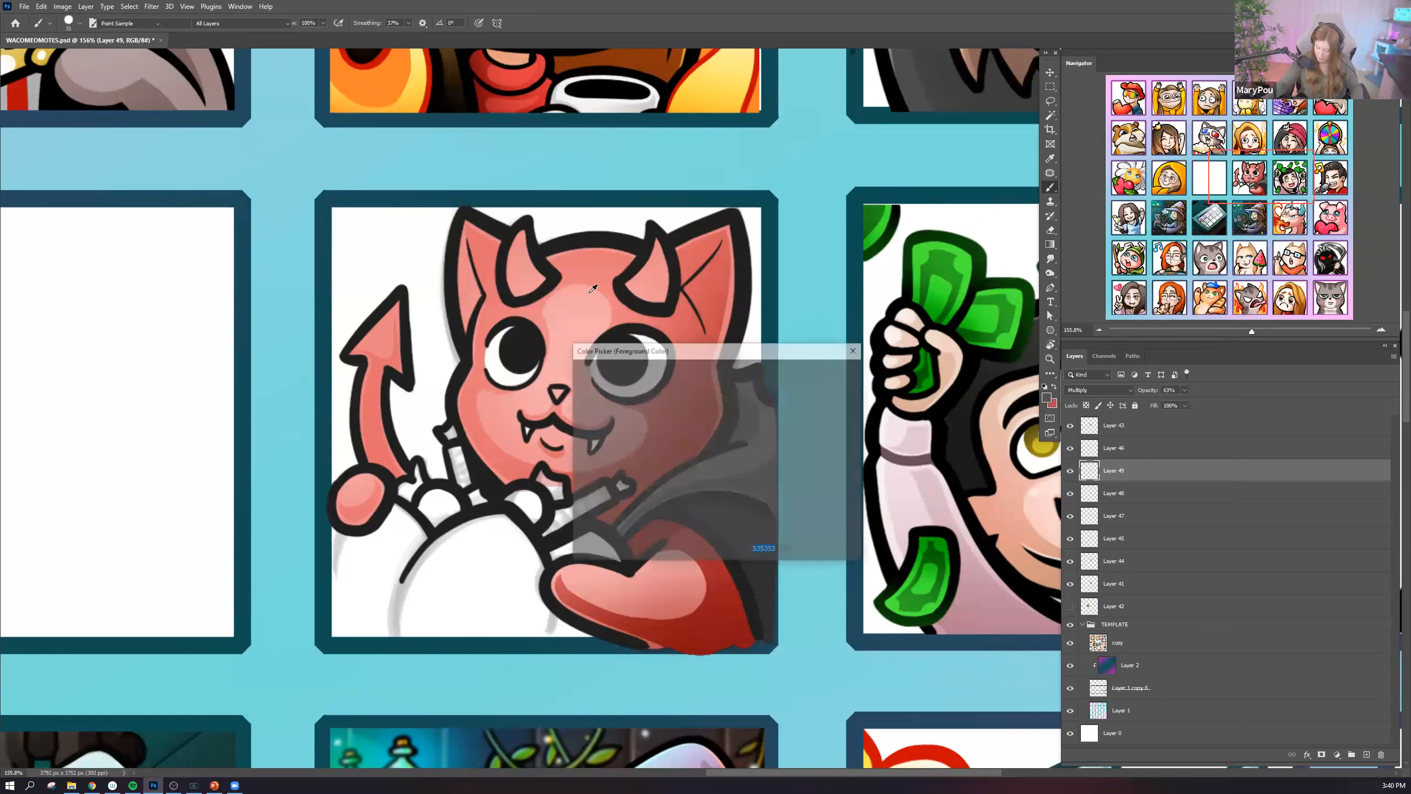
drag(731, 505, 731, 506)
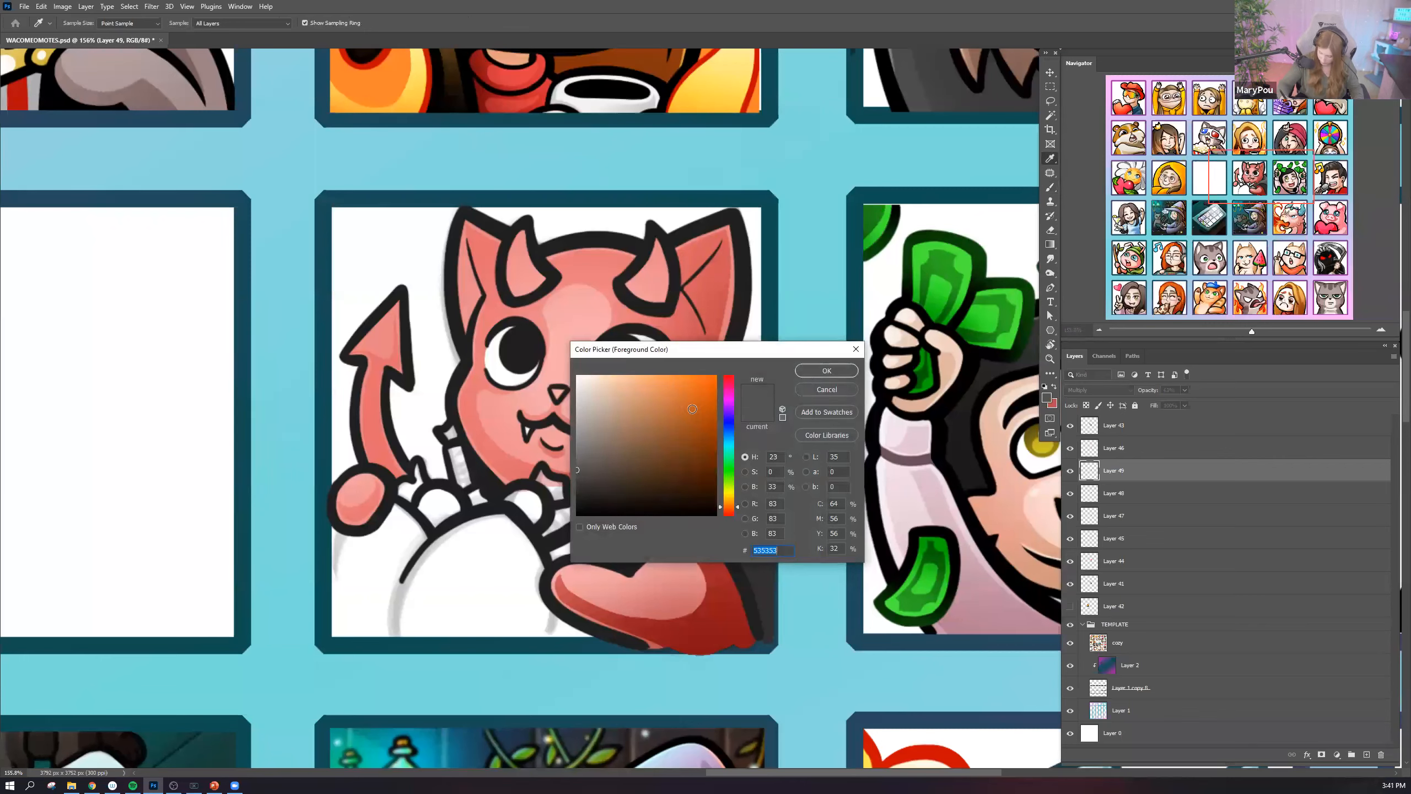
click(674, 376)
click(837, 373)
key(b)
drag(469, 553, 413, 596)
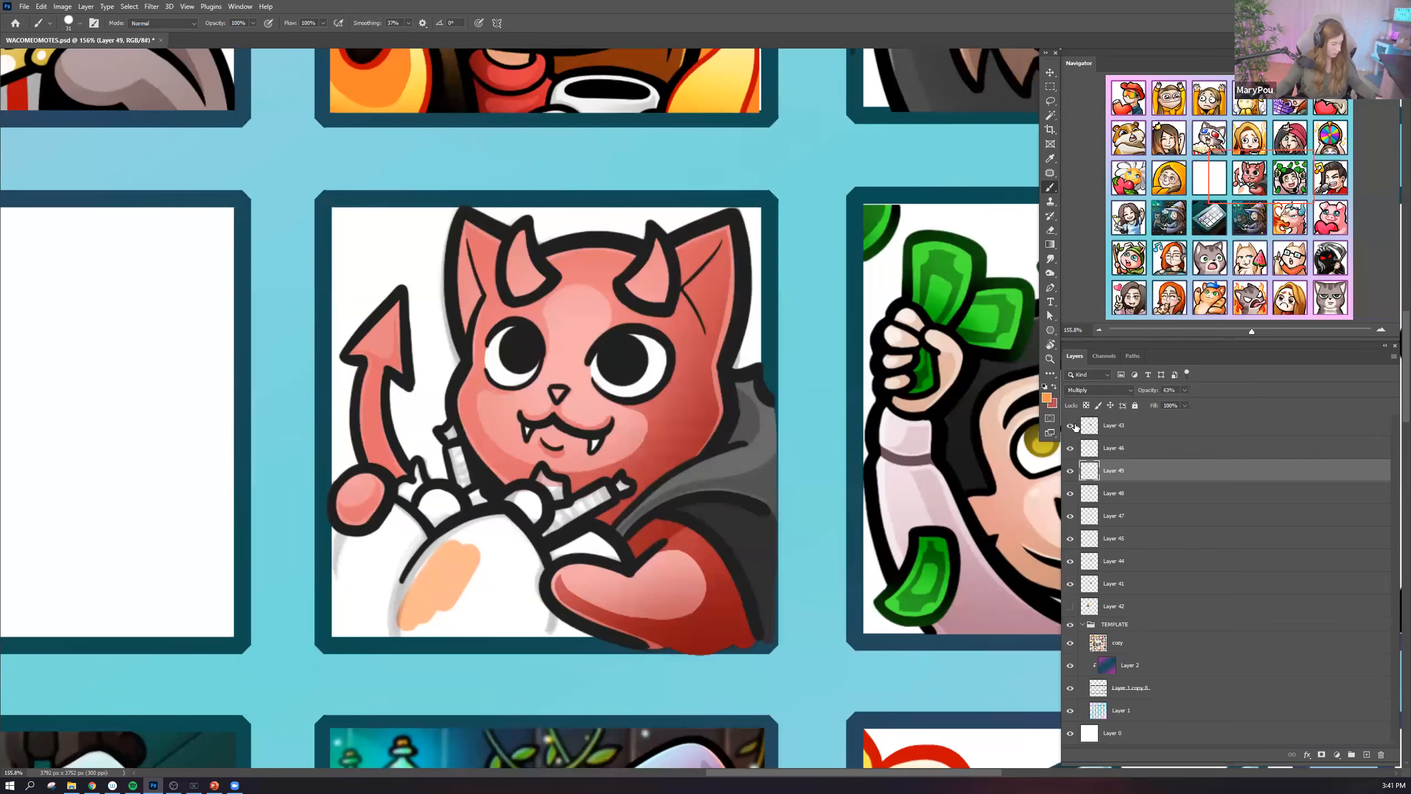
key(ctrl+z)
Add a new Normal layer at 100% opacity directly above Layer 49.
click(85, 6)
mouse_move(140, 26)
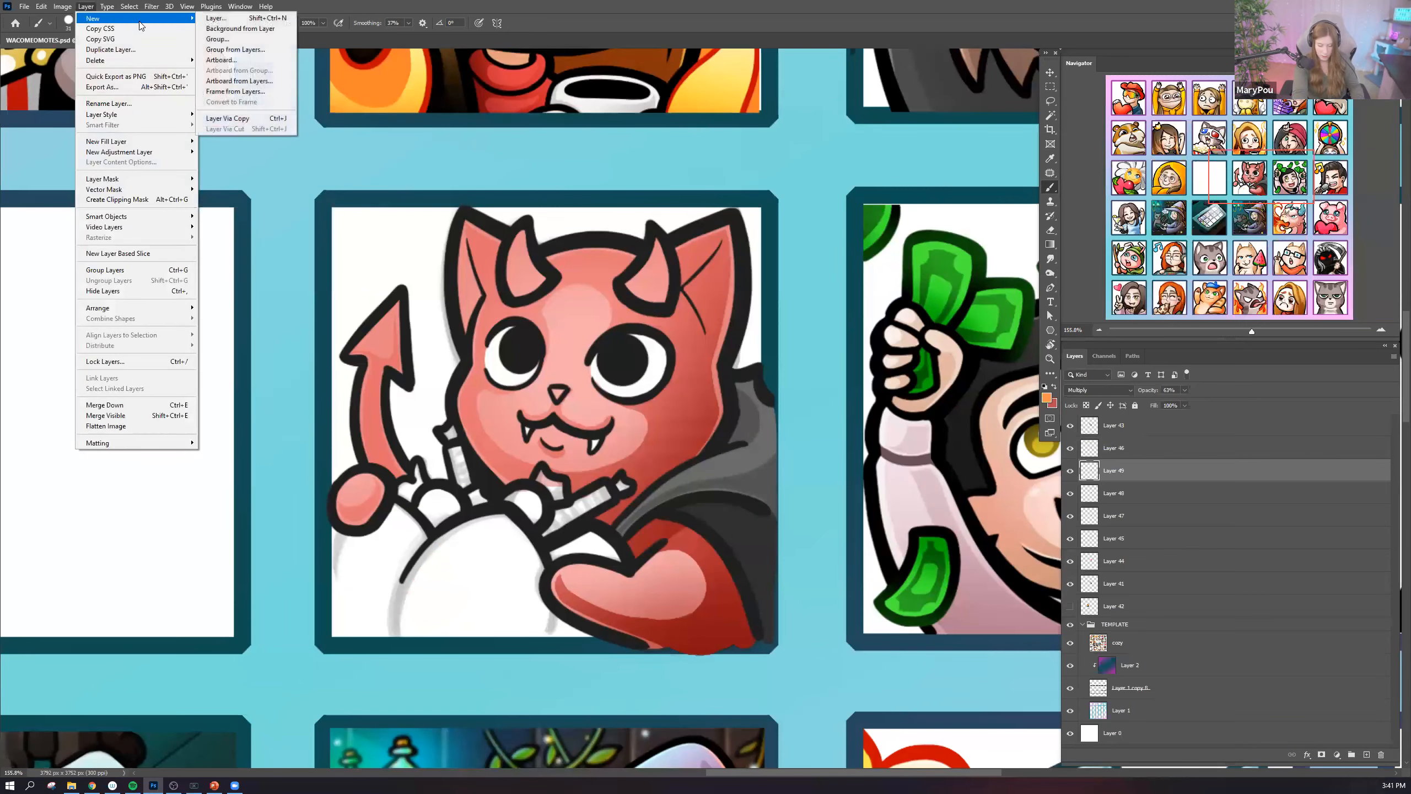
click(217, 18)
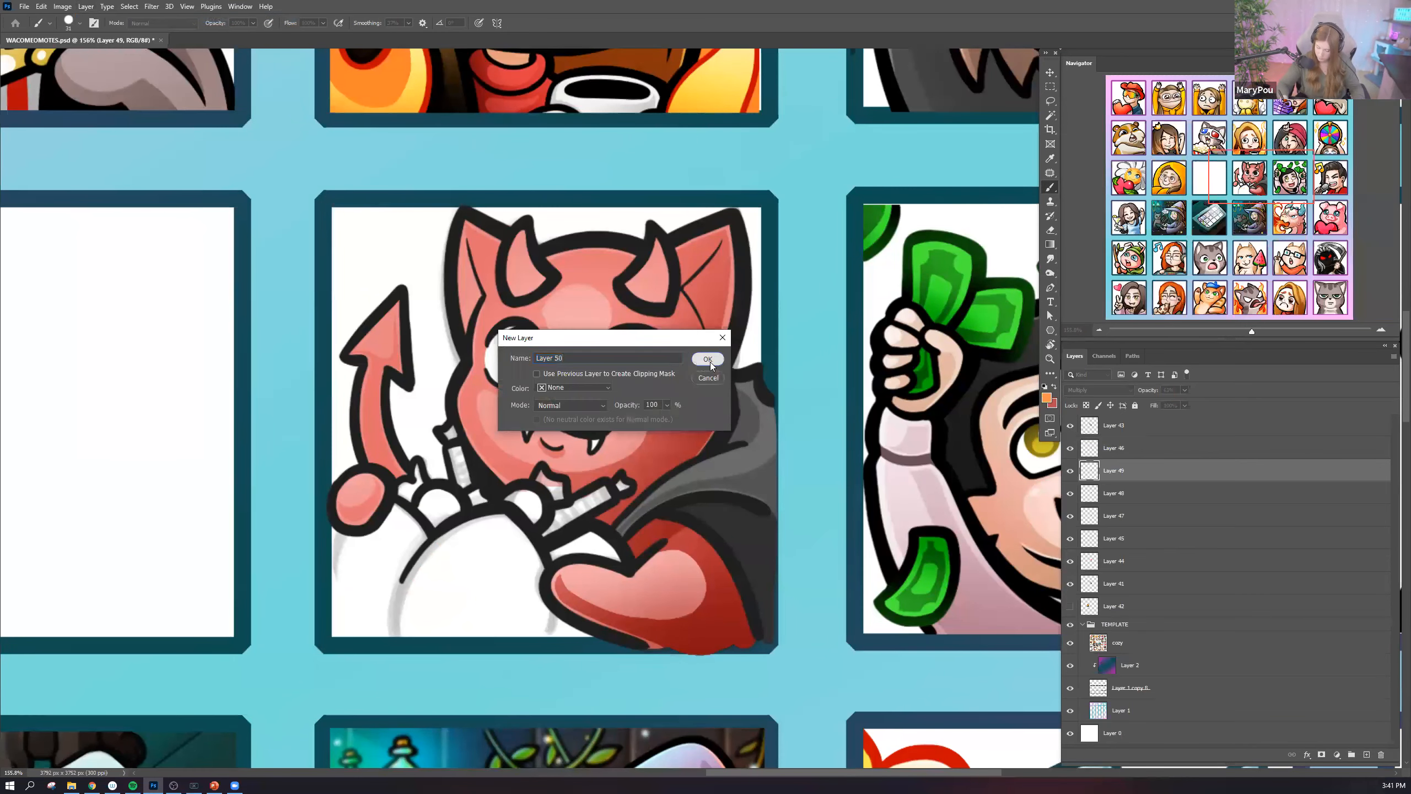
click(711, 364)
Set the foreground color to orange #ff7e30 and brush a flat base over the whole bag in front of the cat.
click(1048, 397)
click(691, 377)
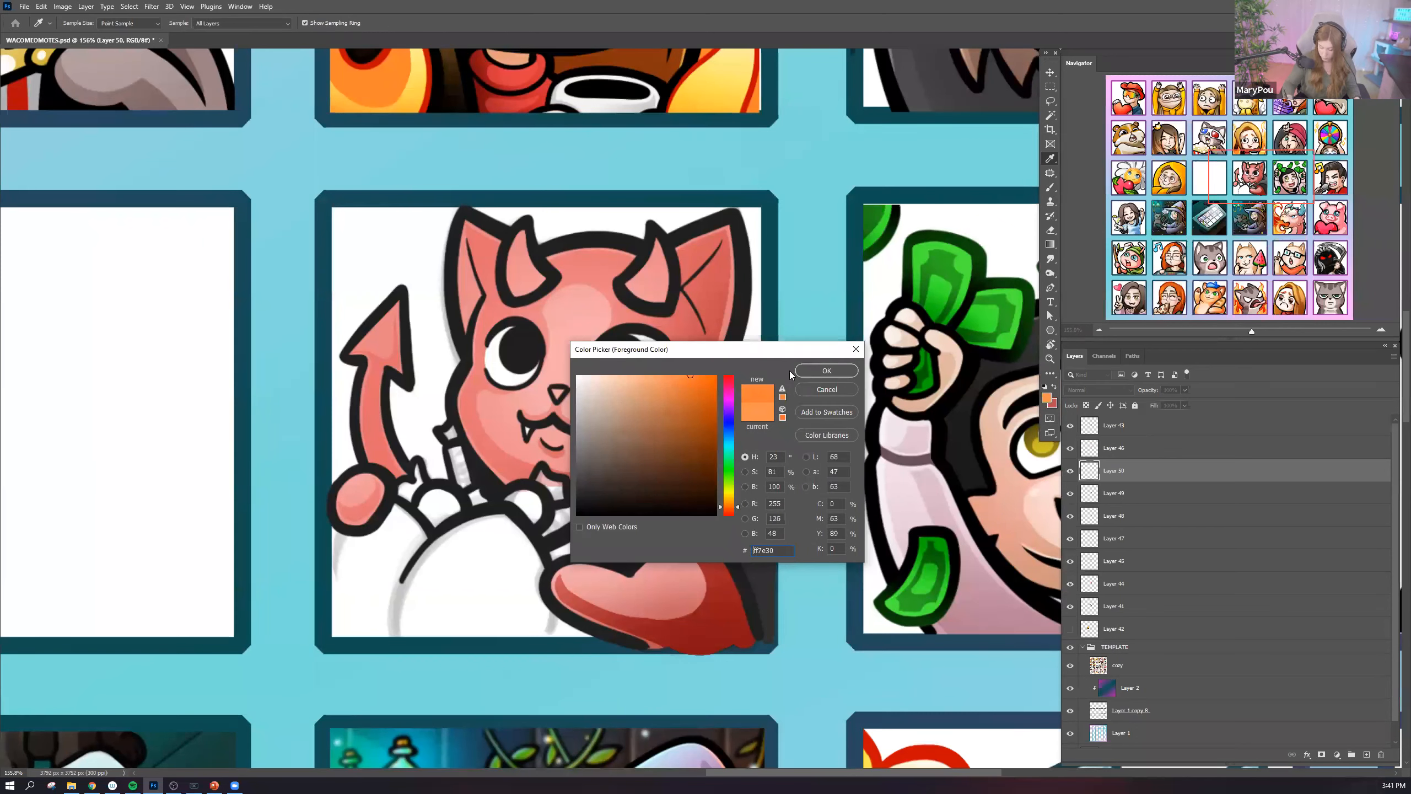
click(826, 371)
mouse_move(402, 539)
mouse_down()
mouse_move(399, 515)
mouse_move(369, 548)
mouse_move(332, 542)
mouse_move(333, 601)
mouse_move(379, 541)
mouse_move(400, 625)
mouse_move(411, 537)
mouse_move(450, 622)
mouse_move(398, 644)
mouse_move(505, 625)
mouse_move(465, 534)
mouse_move(503, 520)
mouse_move(534, 611)
mouse_move(584, 659)
mouse_move(600, 649)
mouse_move(503, 555)
mouse_move(512, 601)
mouse_move(483, 556)
mouse_move(469, 609)
mouse_move(437, 619)
mouse_move(481, 566)
mouse_move(511, 623)
mouse_move(563, 557)
mouse_move(601, 539)
mouse_move(617, 550)
mouse_move(613, 657)
mouse_up()
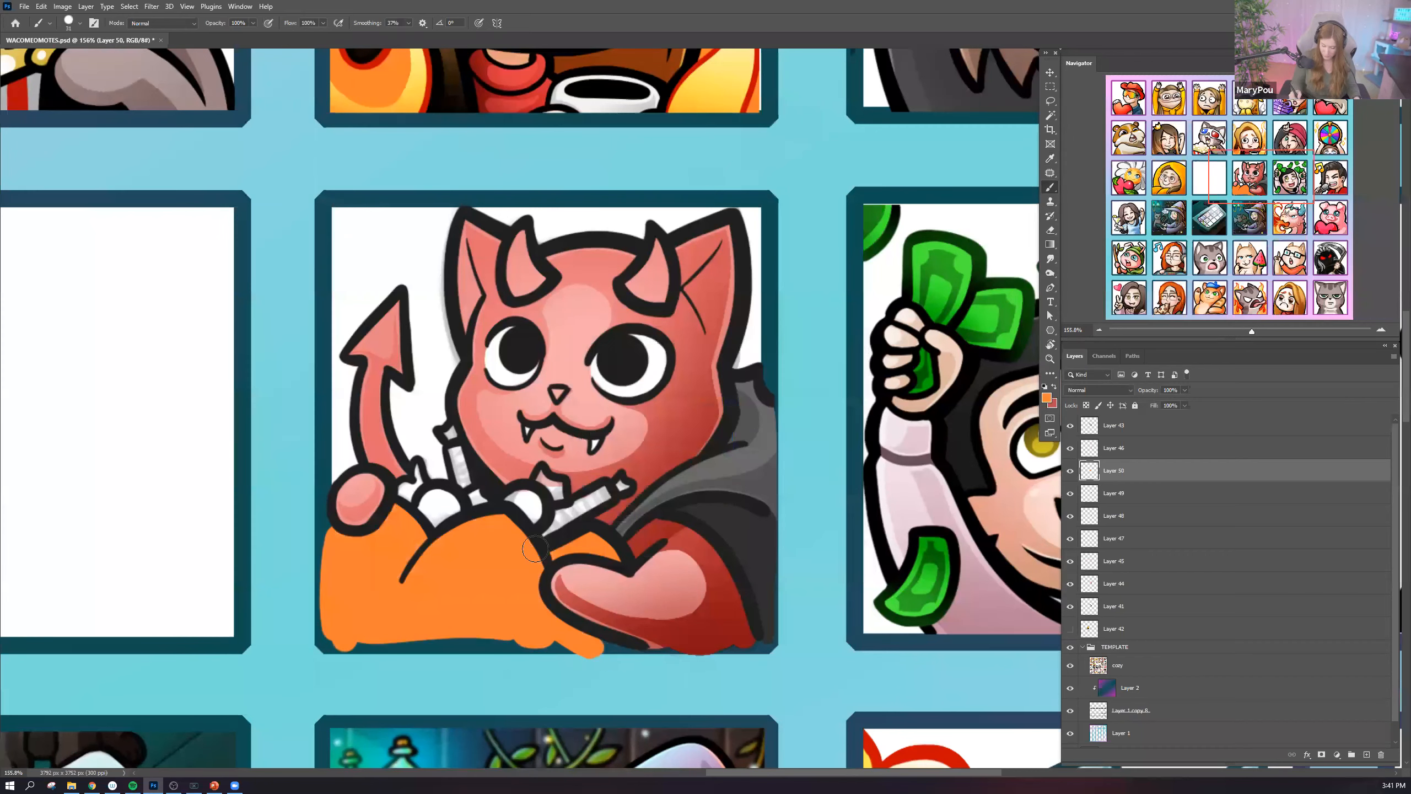
drag(334, 640, 612, 637)
Load the orange bag's shape as a selection and softly brush lighter orange #ffa670 over its upper area with the Soft Round Pressure Size brush.
ctrl+click(1089, 470)
click(73, 22)
drag(89, 58, 102, 58)
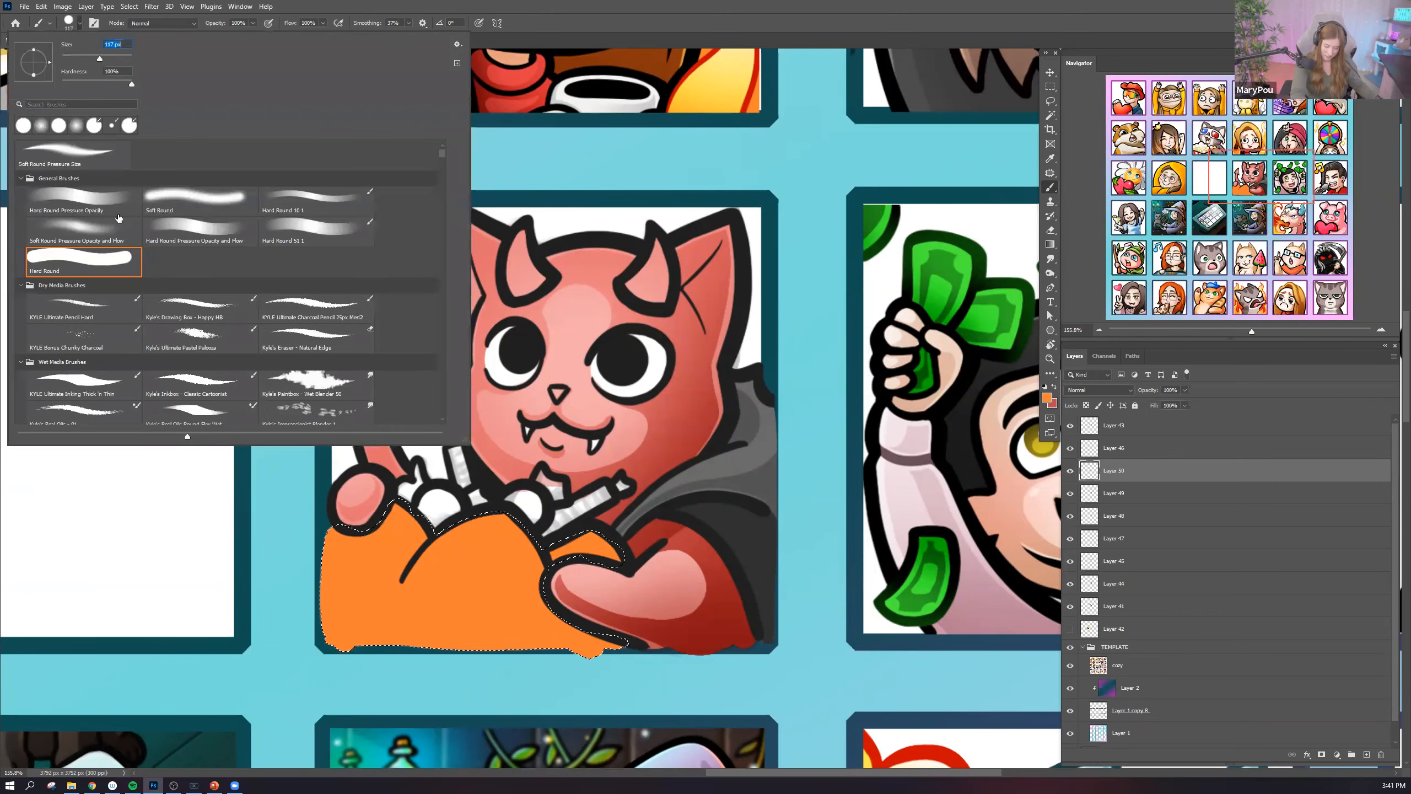
click(90, 159)
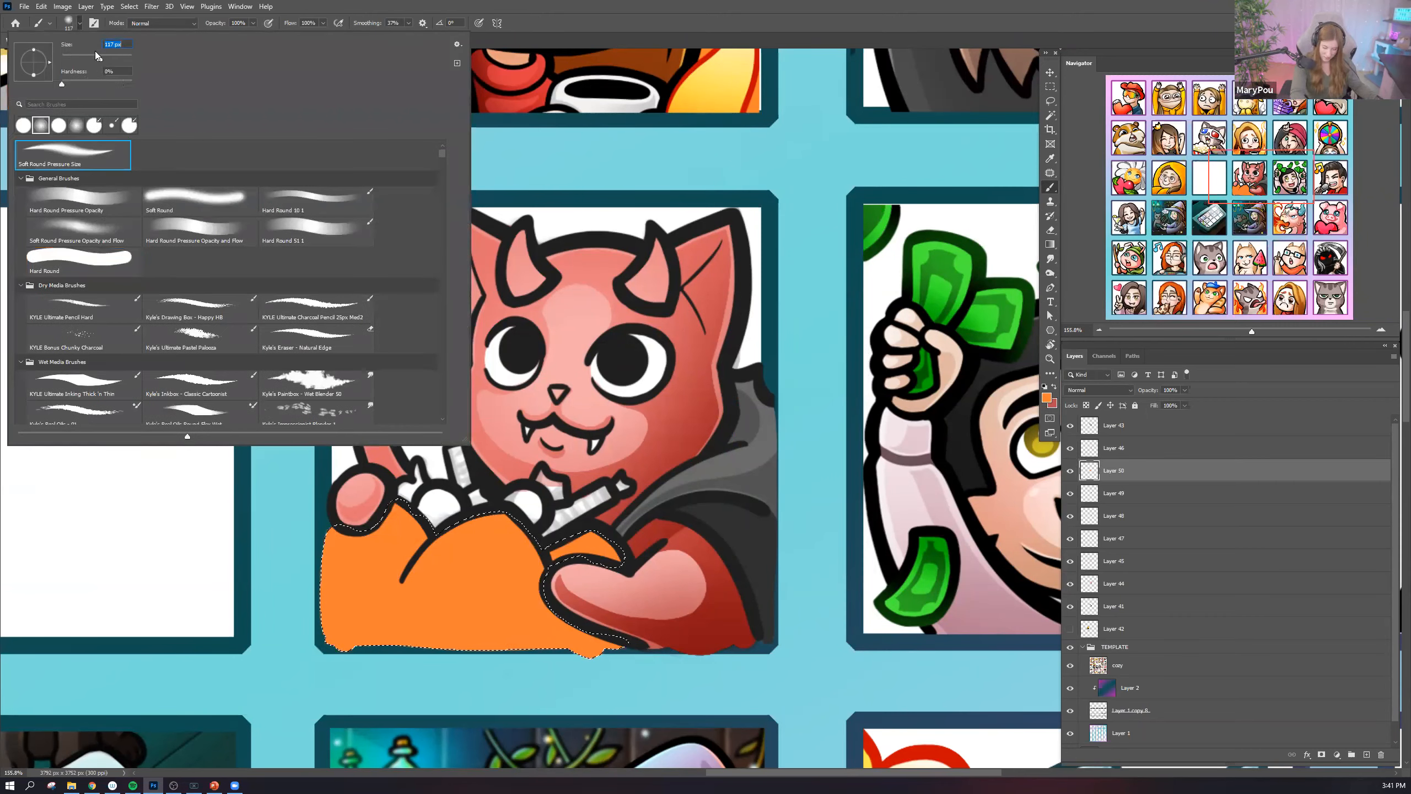
click(1046, 397)
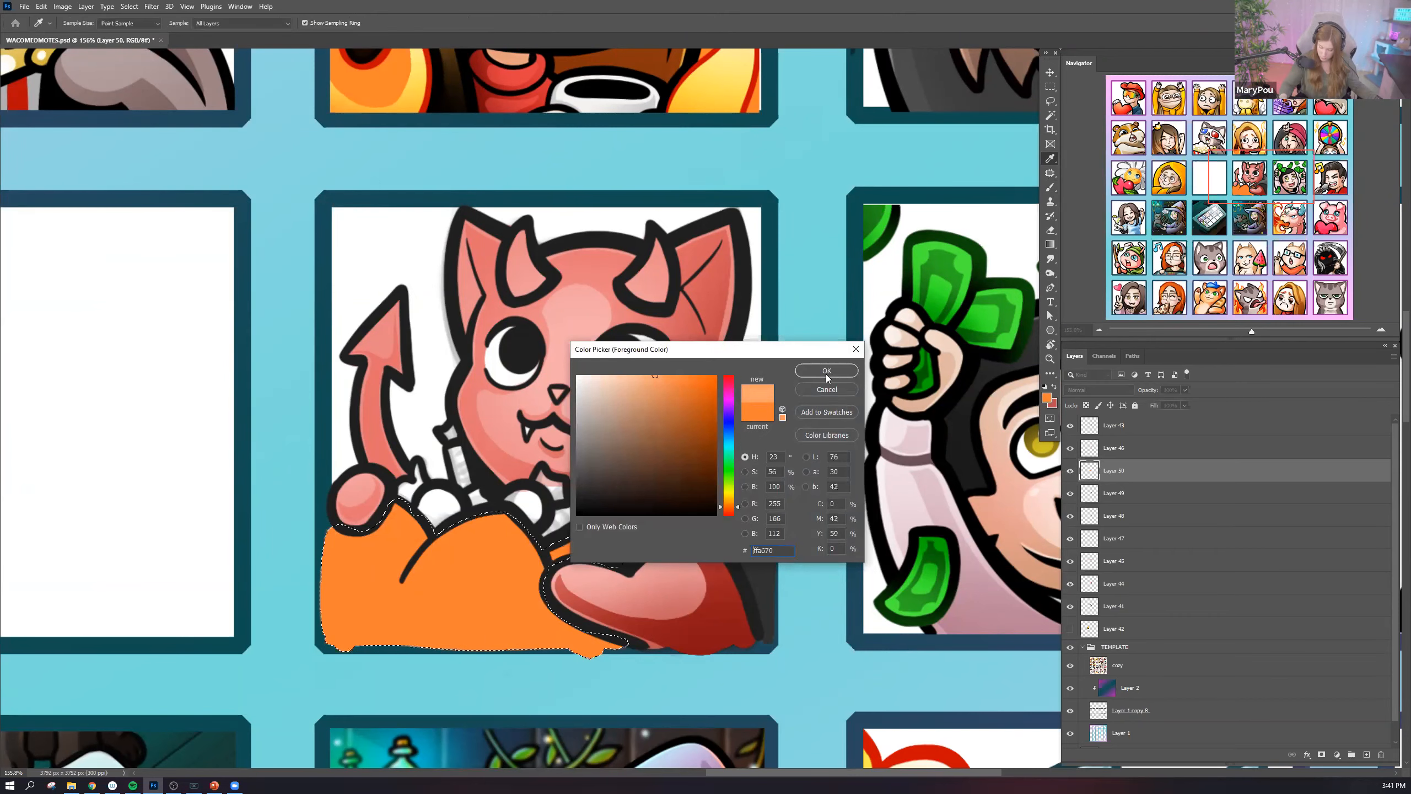
click(827, 370)
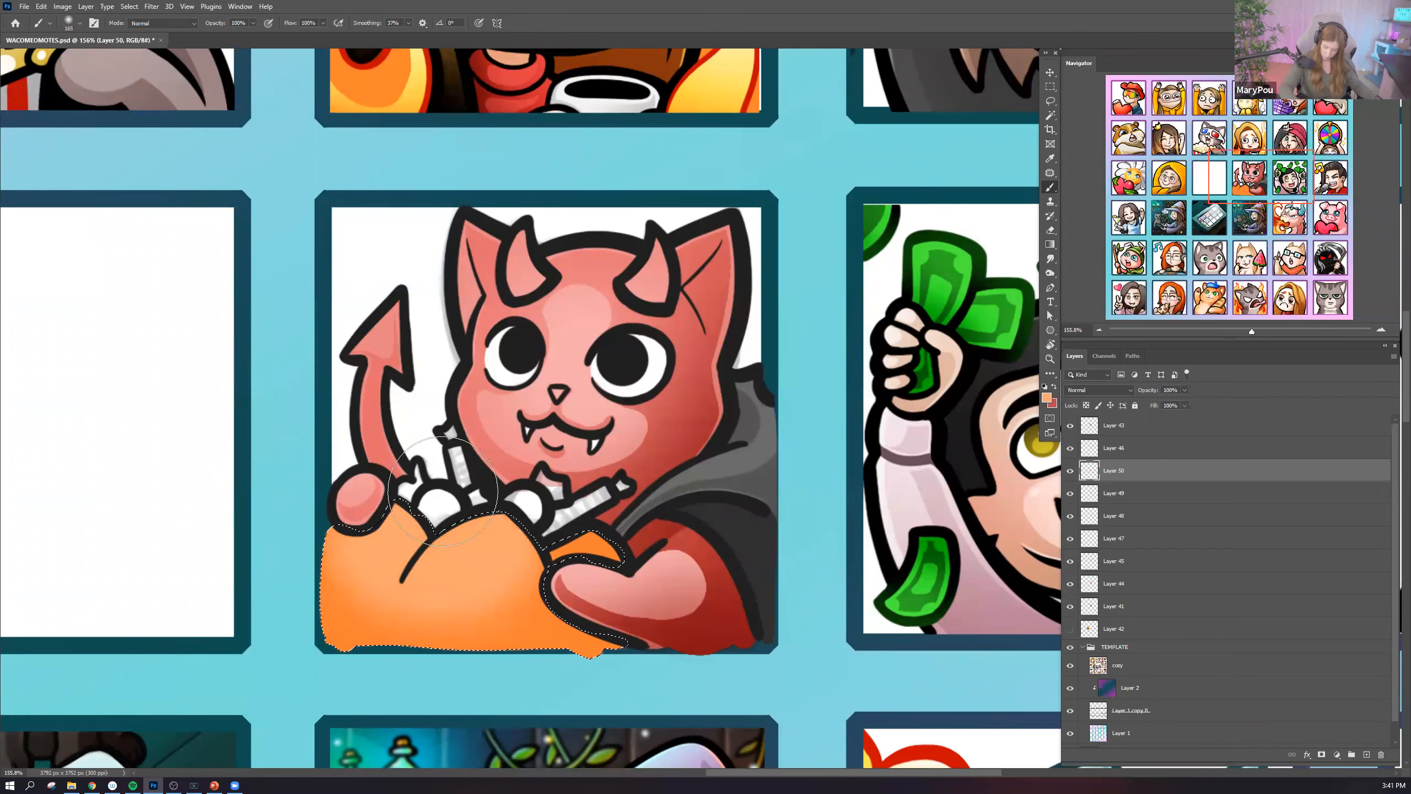
Set the foreground color to a deeper orange for shading inside the bag selection.
click(1046, 397)
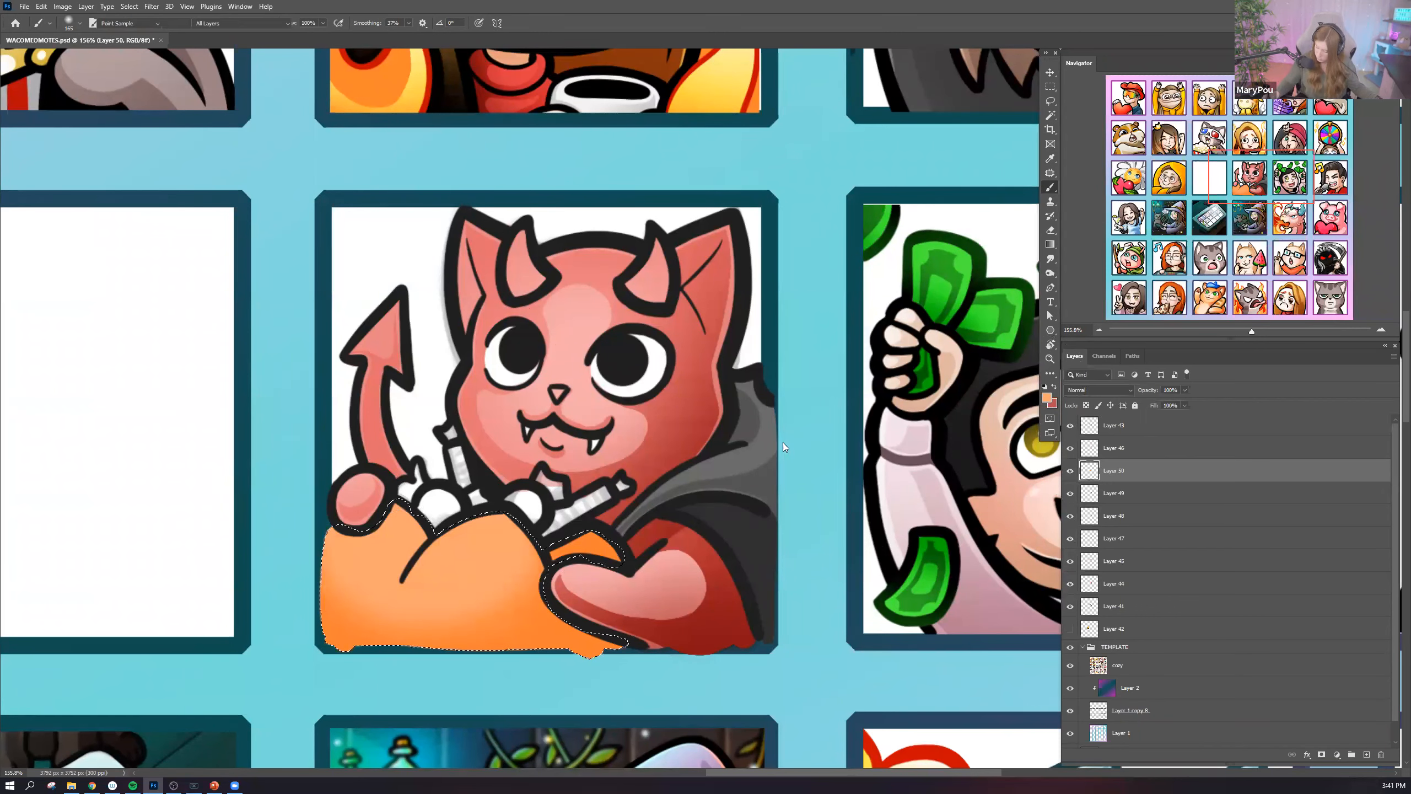
click(686, 391)
key(Return)
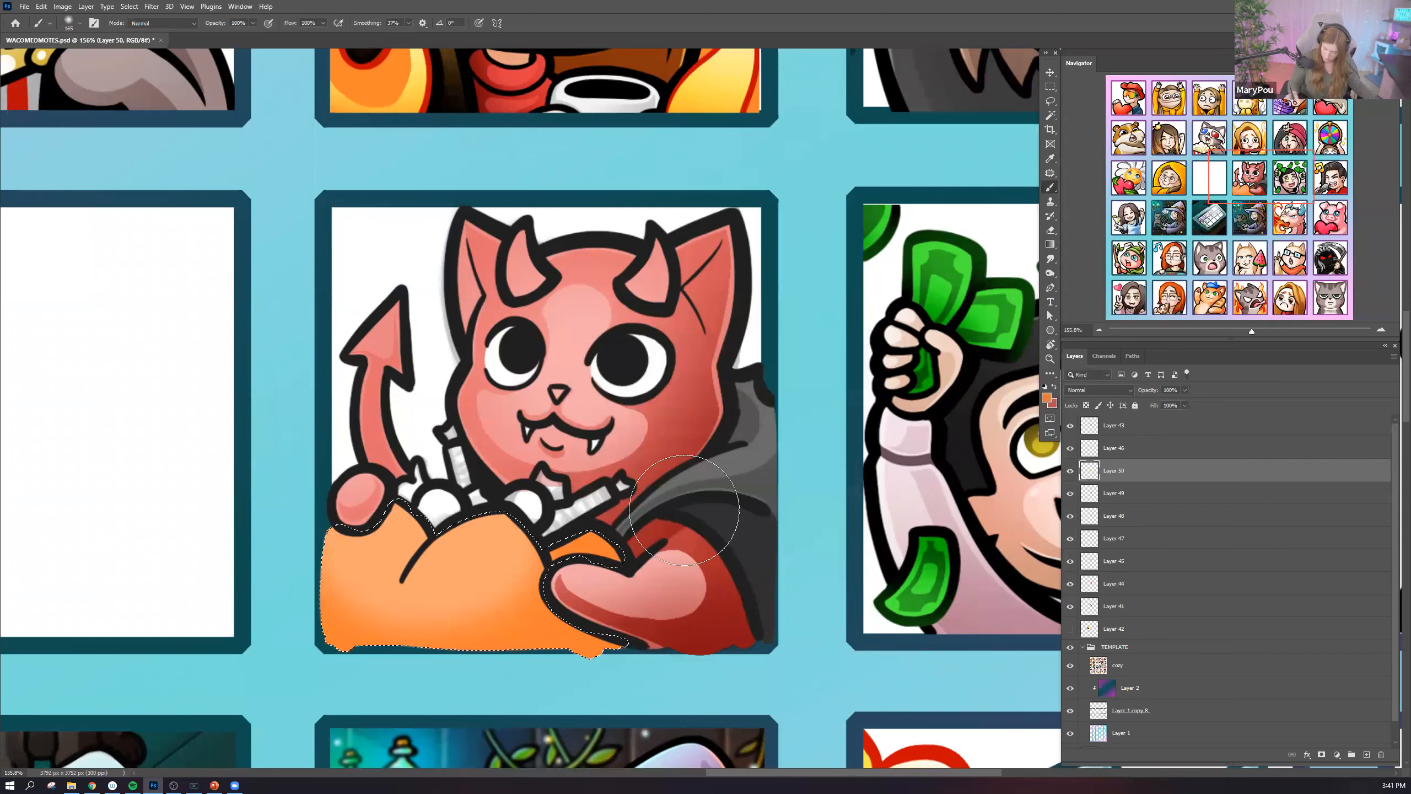
Shade the lower edges of the selected orange bag with dark orange cf560c and save the document.
click(1047, 397)
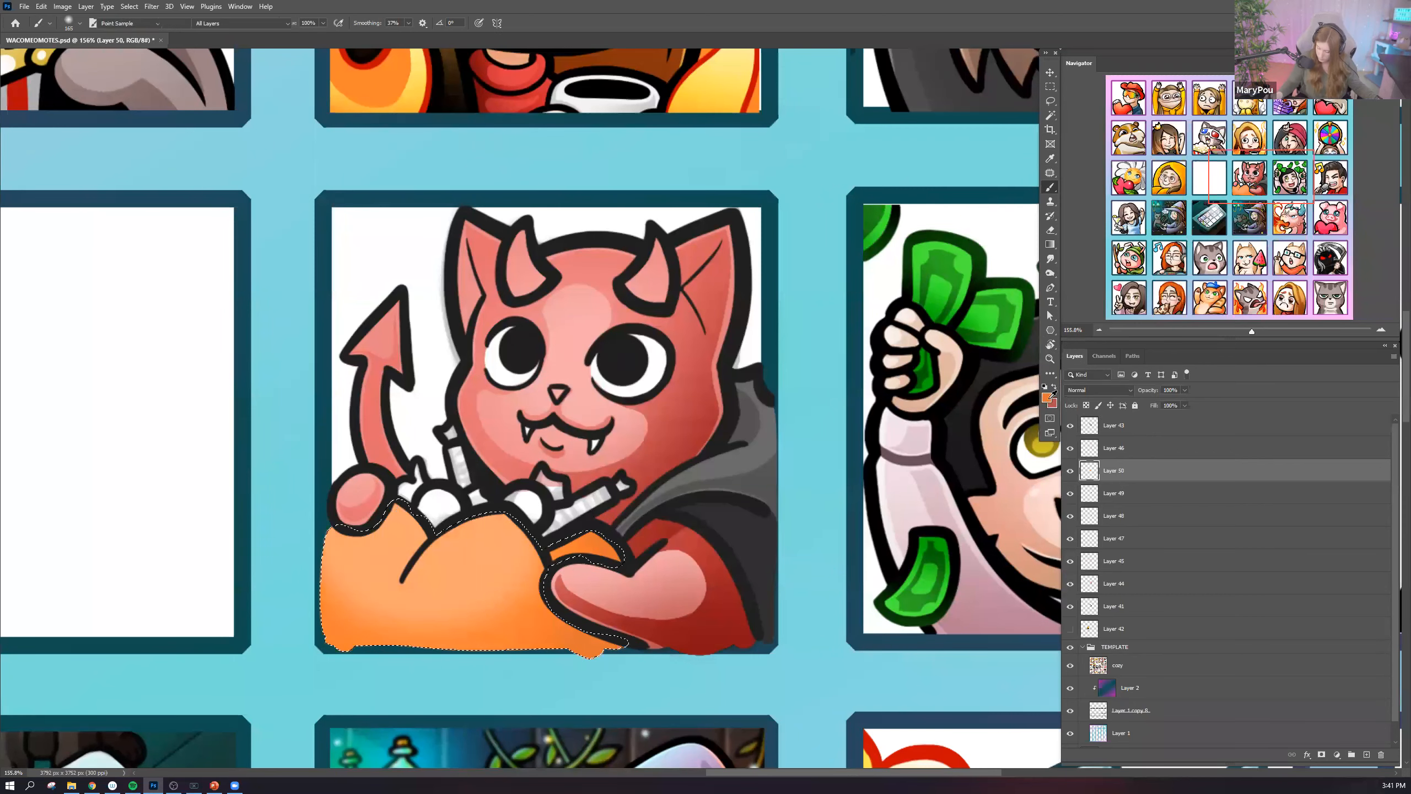
click(709, 401)
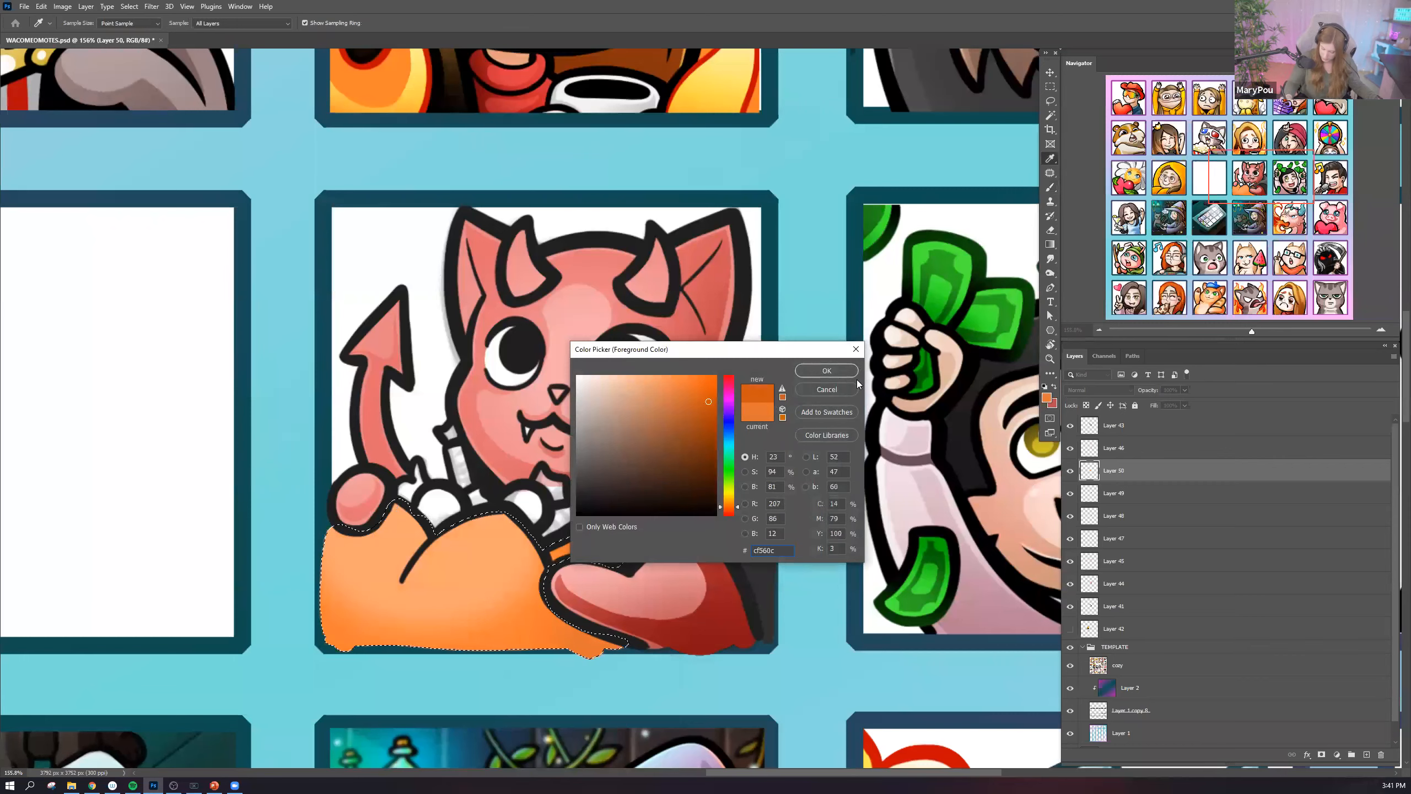
click(827, 370)
mouse_move(282, 552)
mouse_down()
mouse_move(369, 702)
mouse_move(778, 562)
mouse_up()
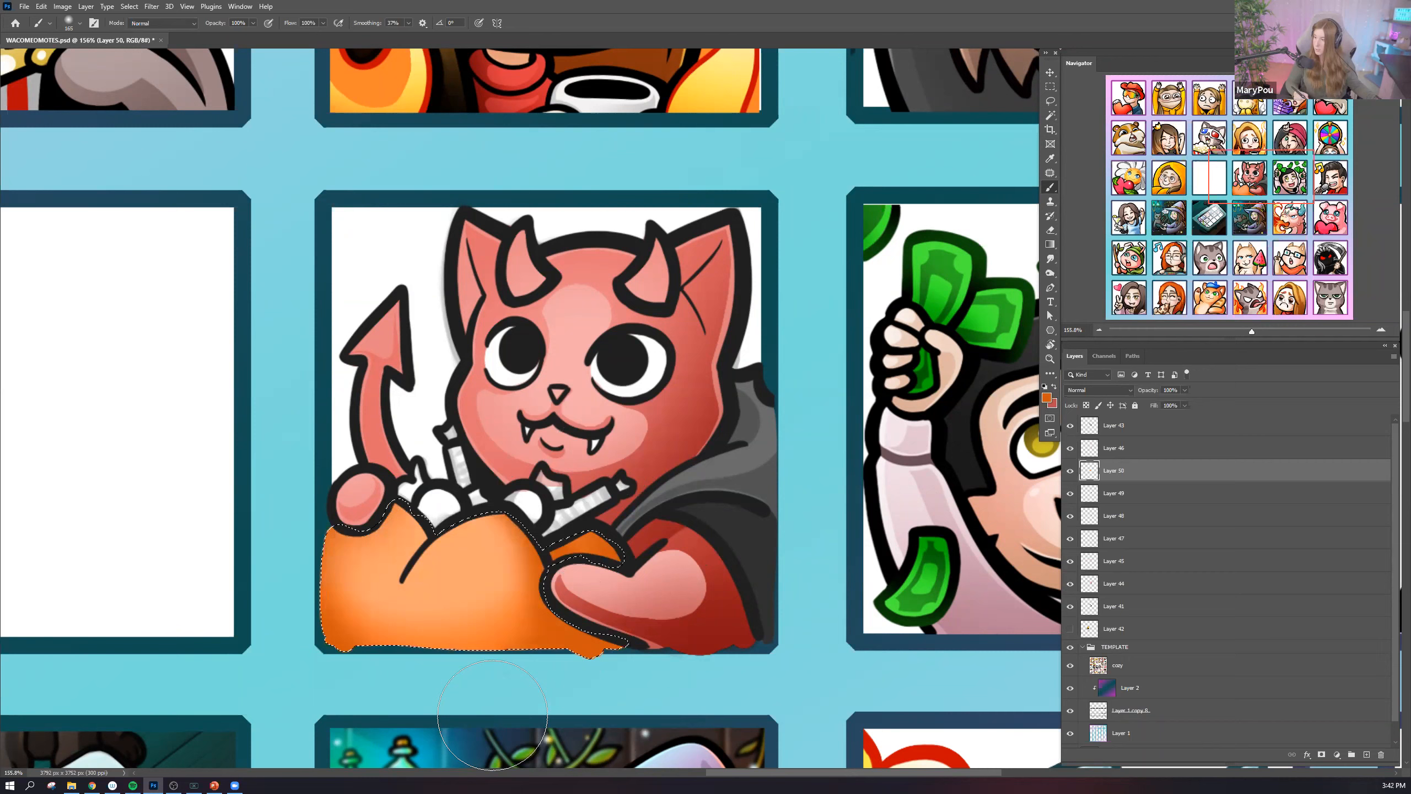
click(25, 7)
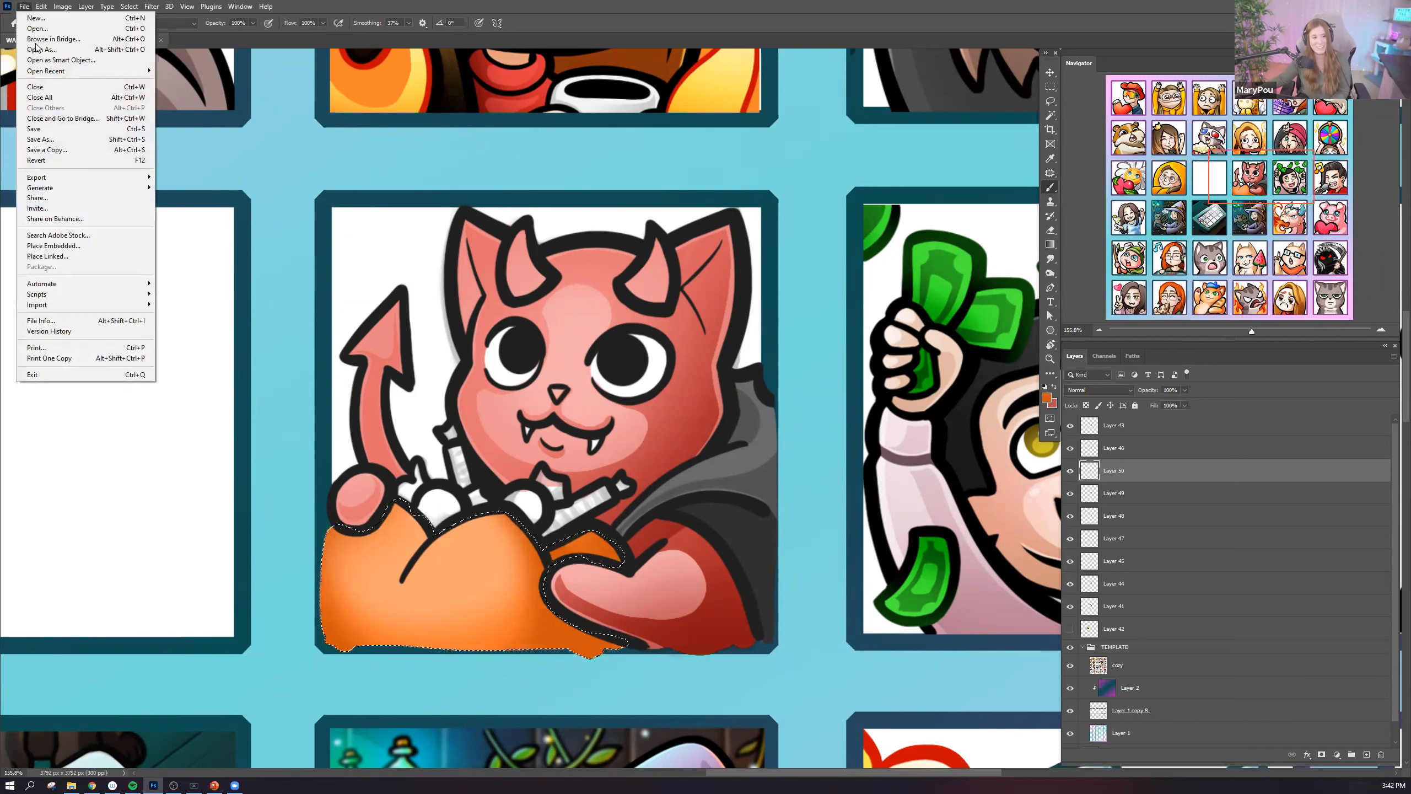
click(45, 131)
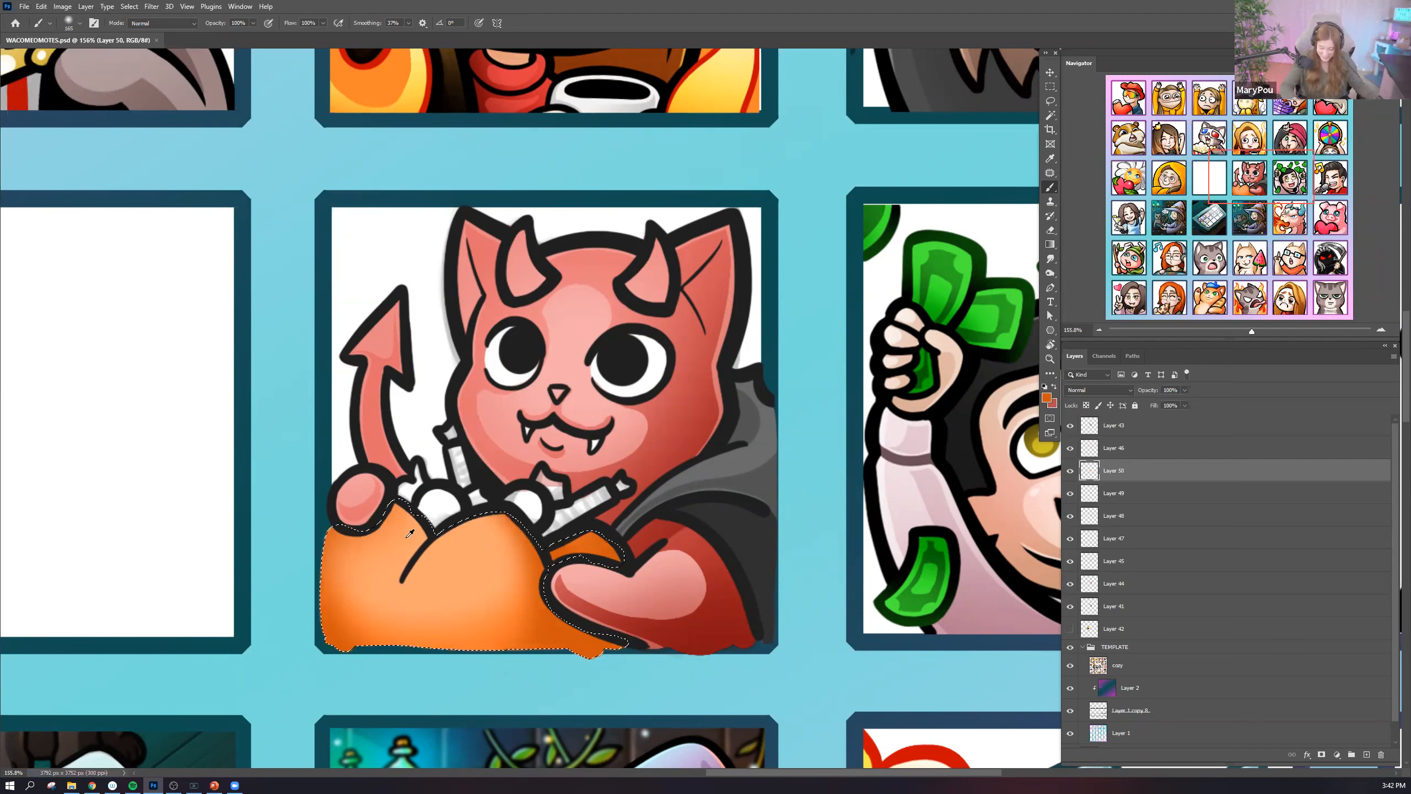
Blend the bag's shading by sampling its orange for the side and lighter orange for the middle, using a resized soft brush.
alt+click(332, 621)
mouse_move(332, 523)
mouse_down()
mouse_move(682, 603)
mouse_move(356, 622)
mouse_up()
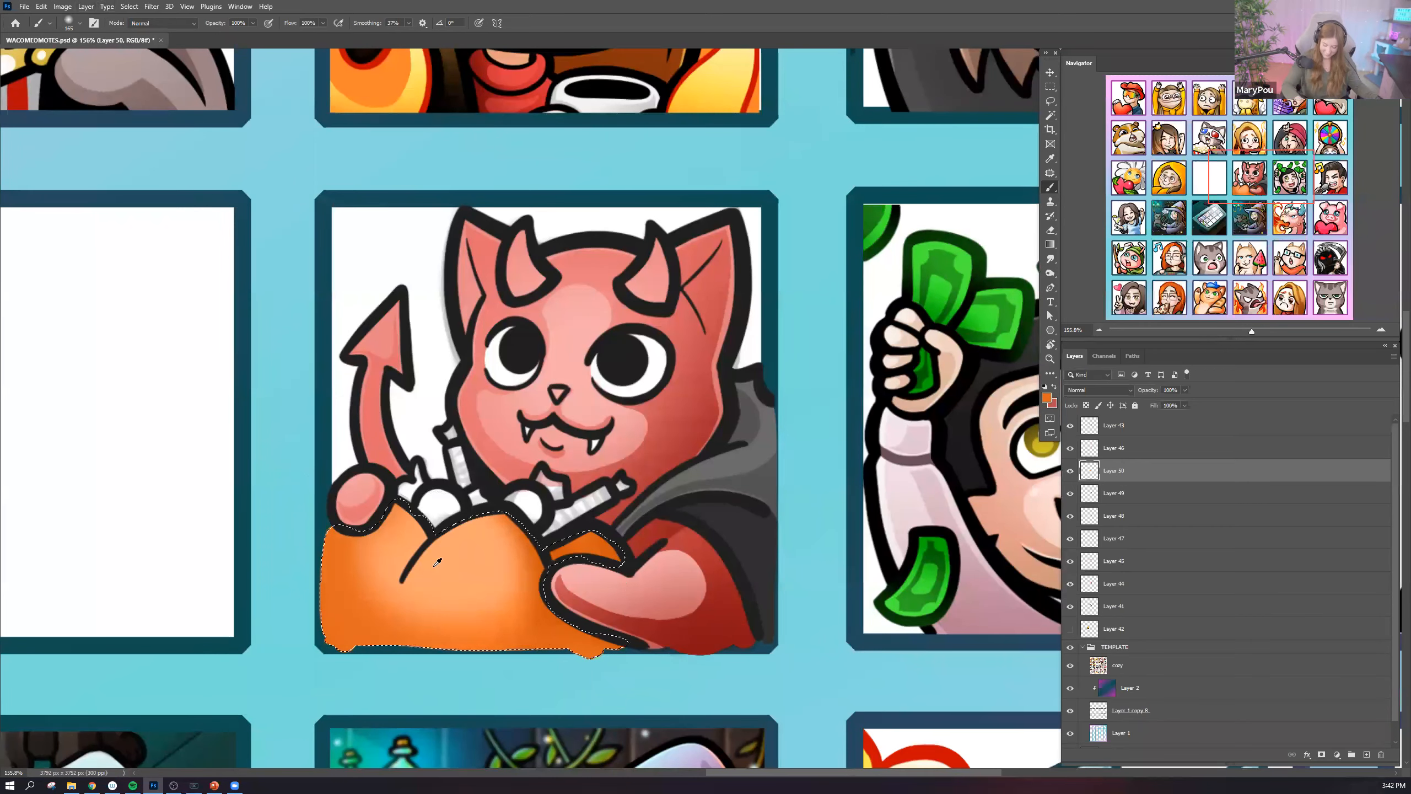
click(68, 23)
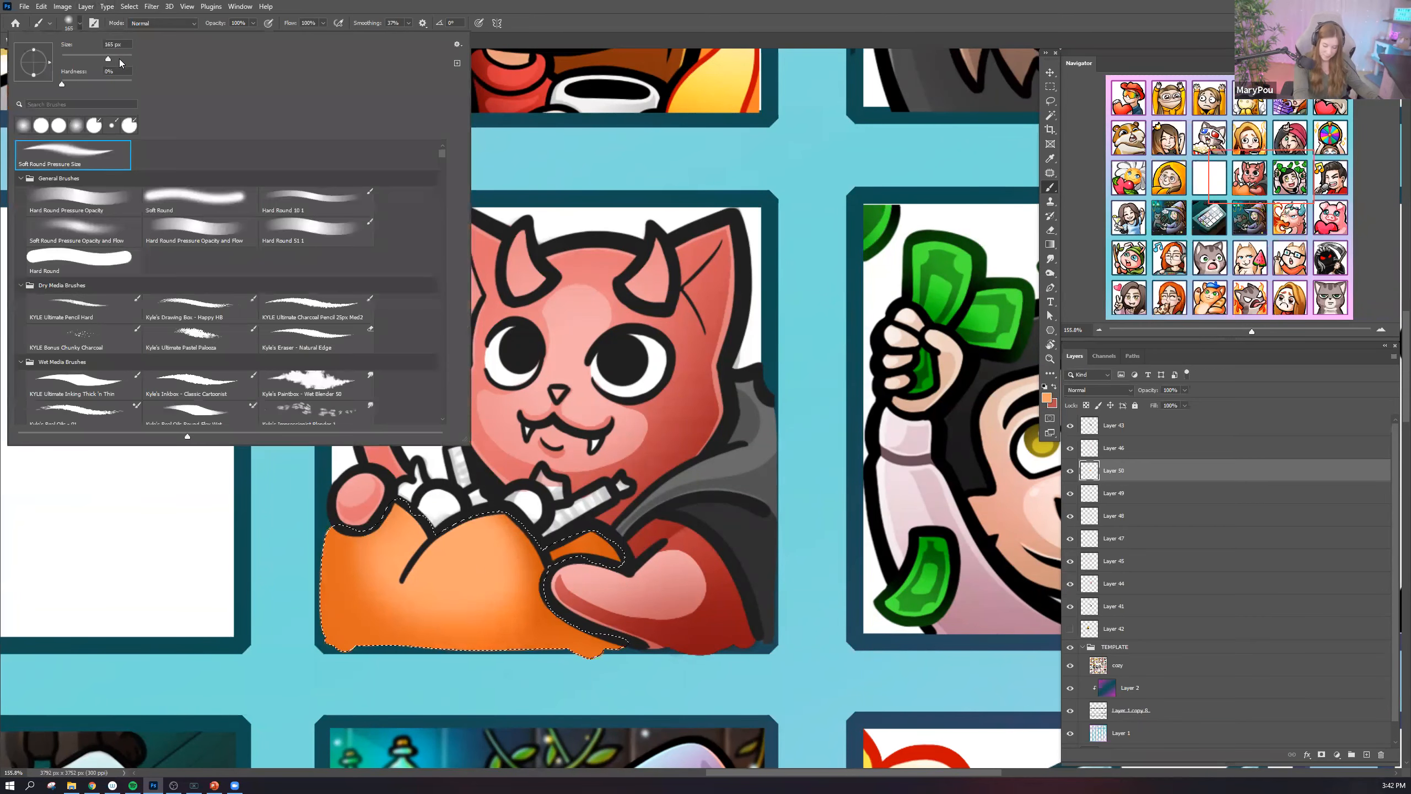
click(448, 512)
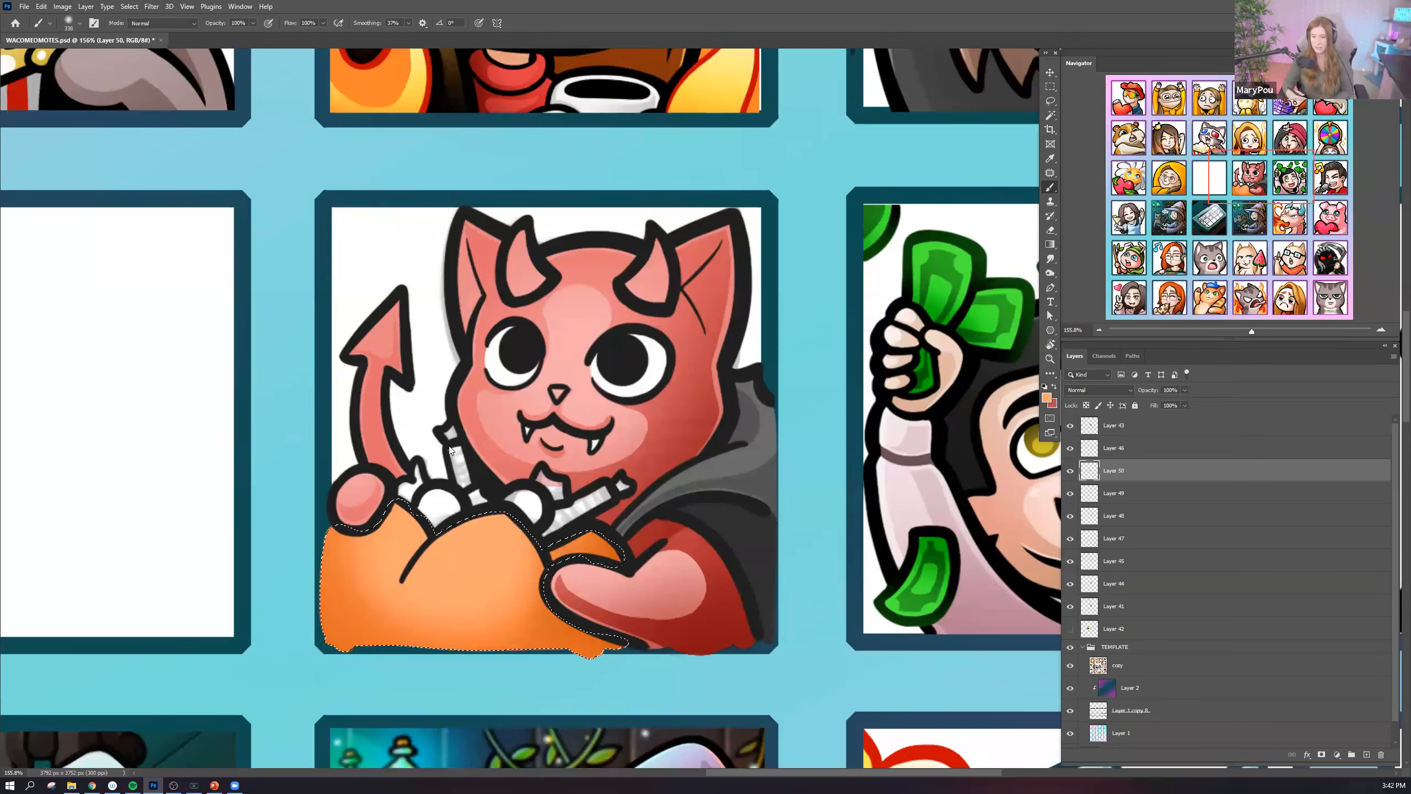
Adjust the selected bag's colour with Hue/Saturation, using hue -2 and saturation +13.
click(62, 6)
mouse_move(139, 35)
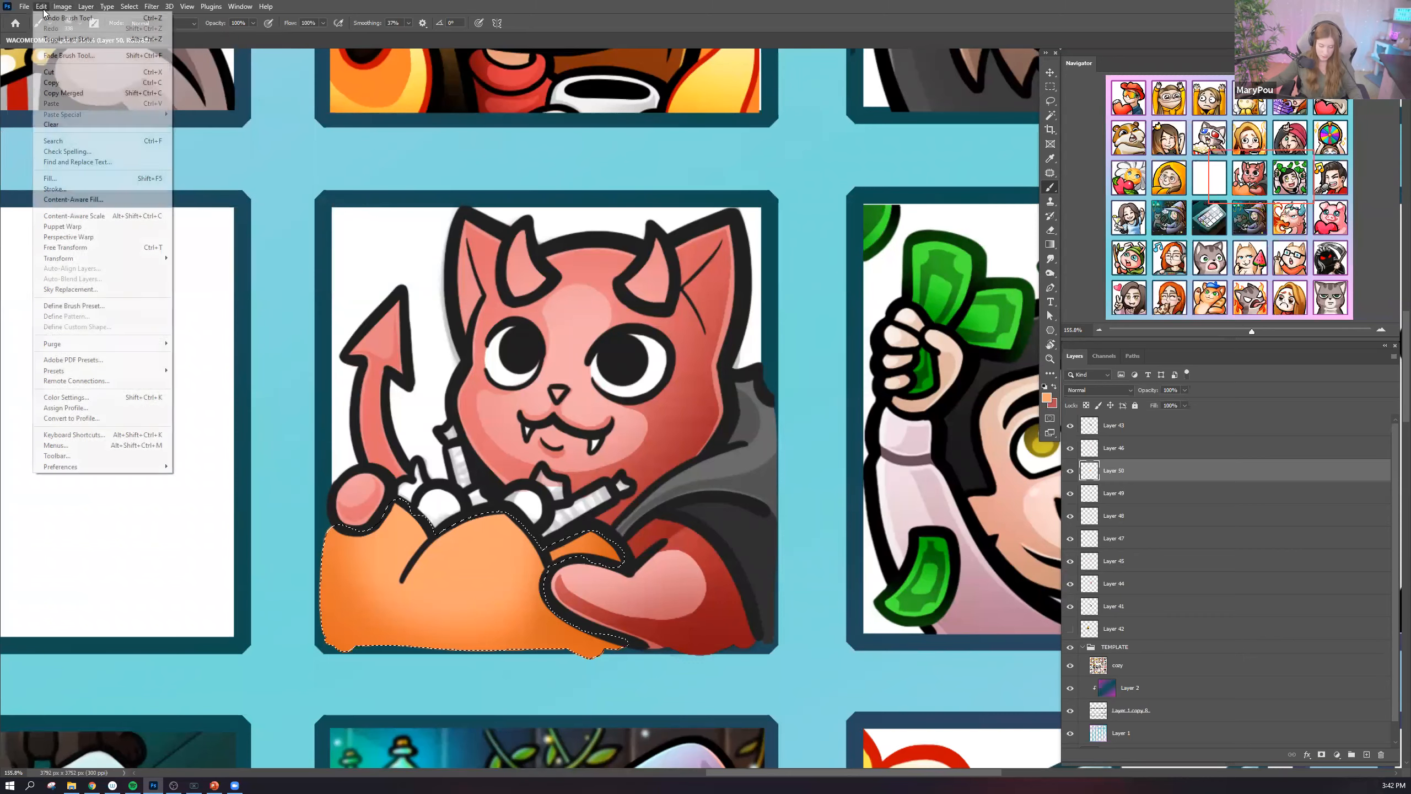
mouse_move(44, 11)
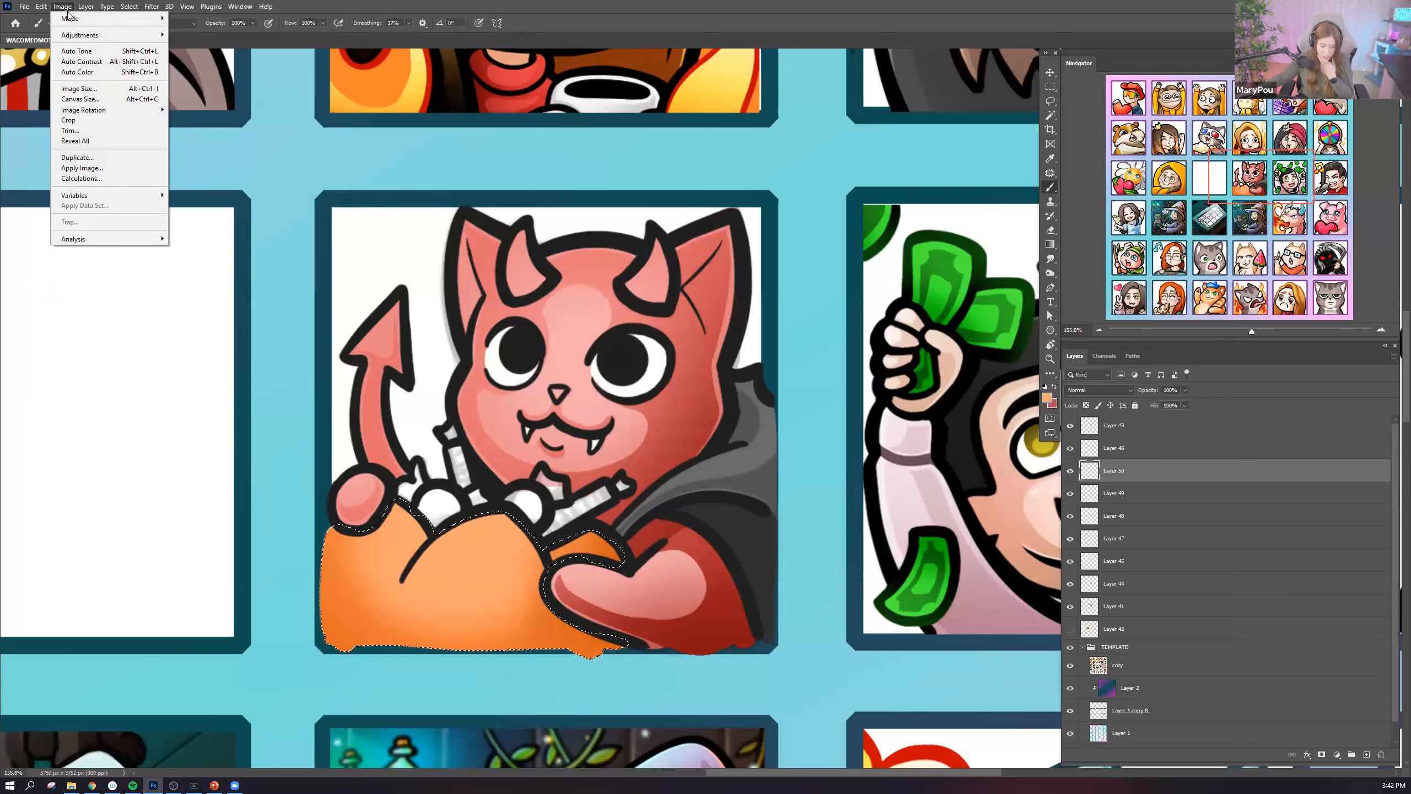
mouse_move(70, 37)
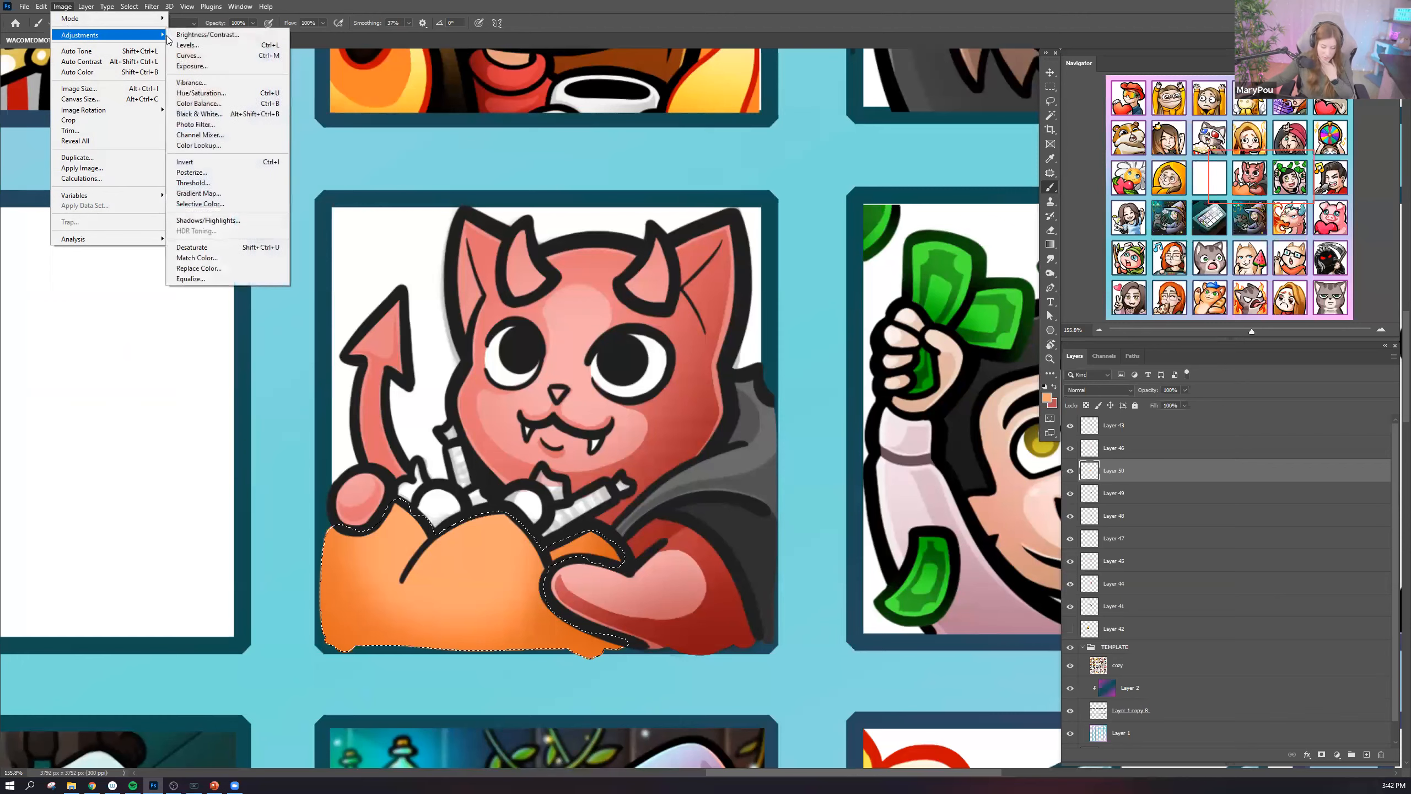
click(215, 95)
drag(251, 253, 256, 281)
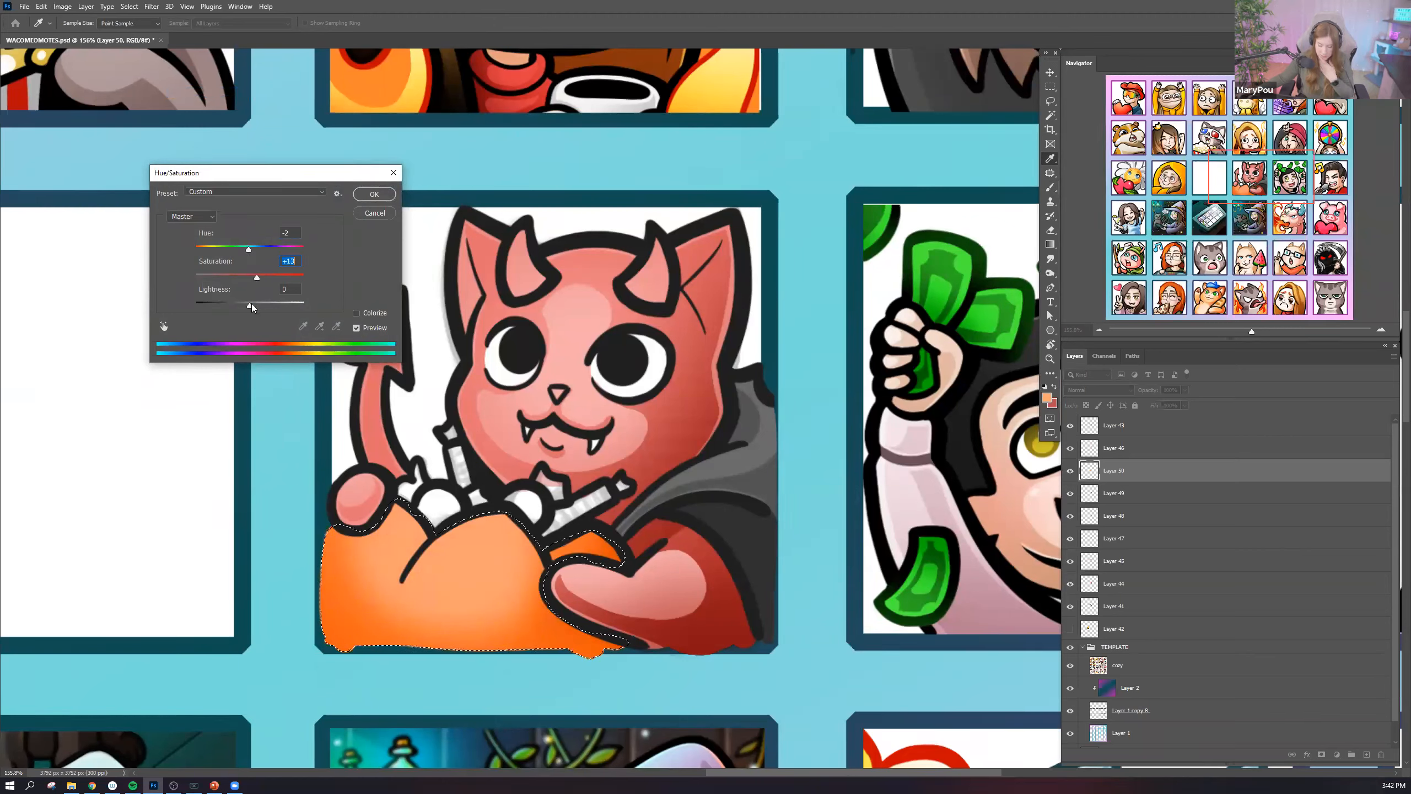
click(373, 194)
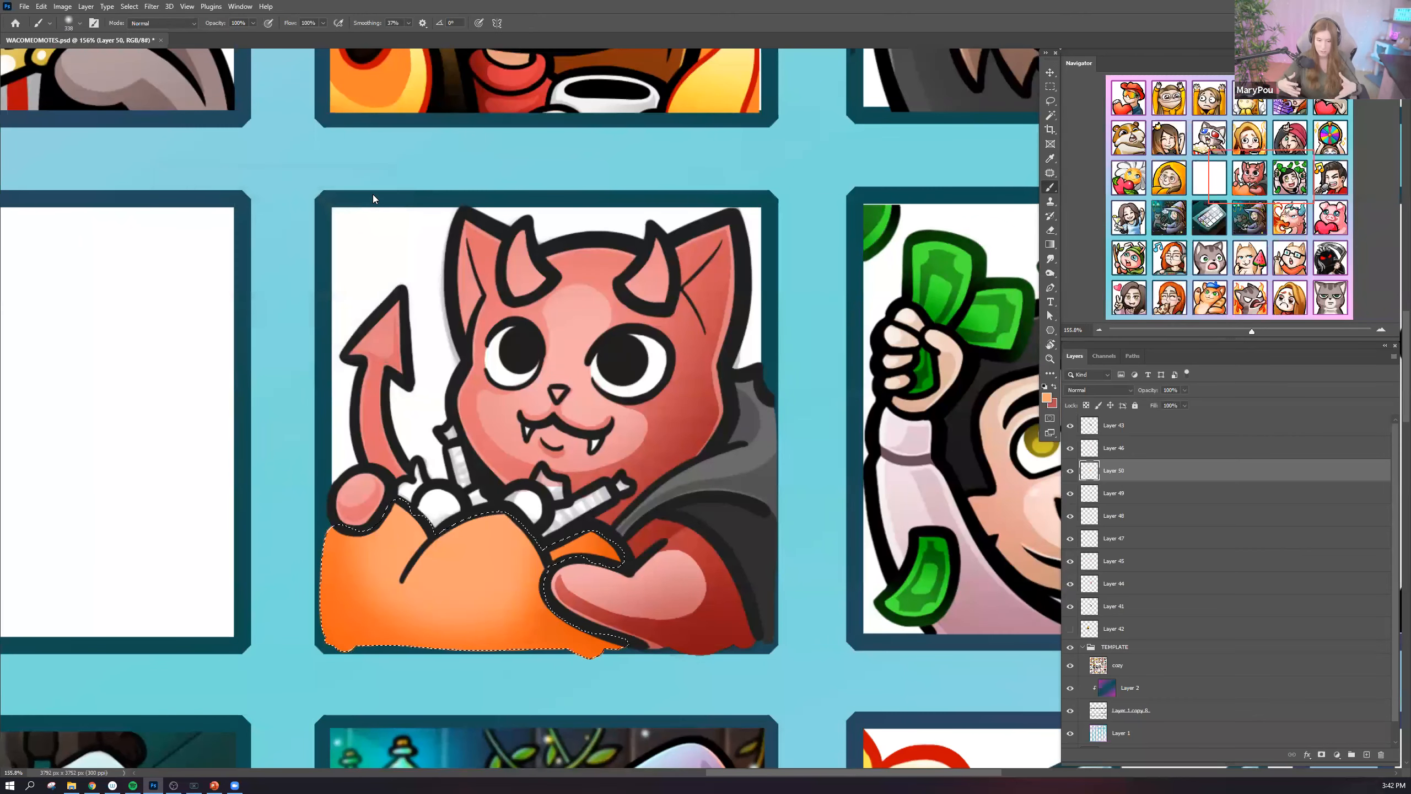
Brighten the selected bag with Brightness/Contrast, using brightness 37 and contrast 21, and check it among the neighbouring emotes.
click(62, 6)
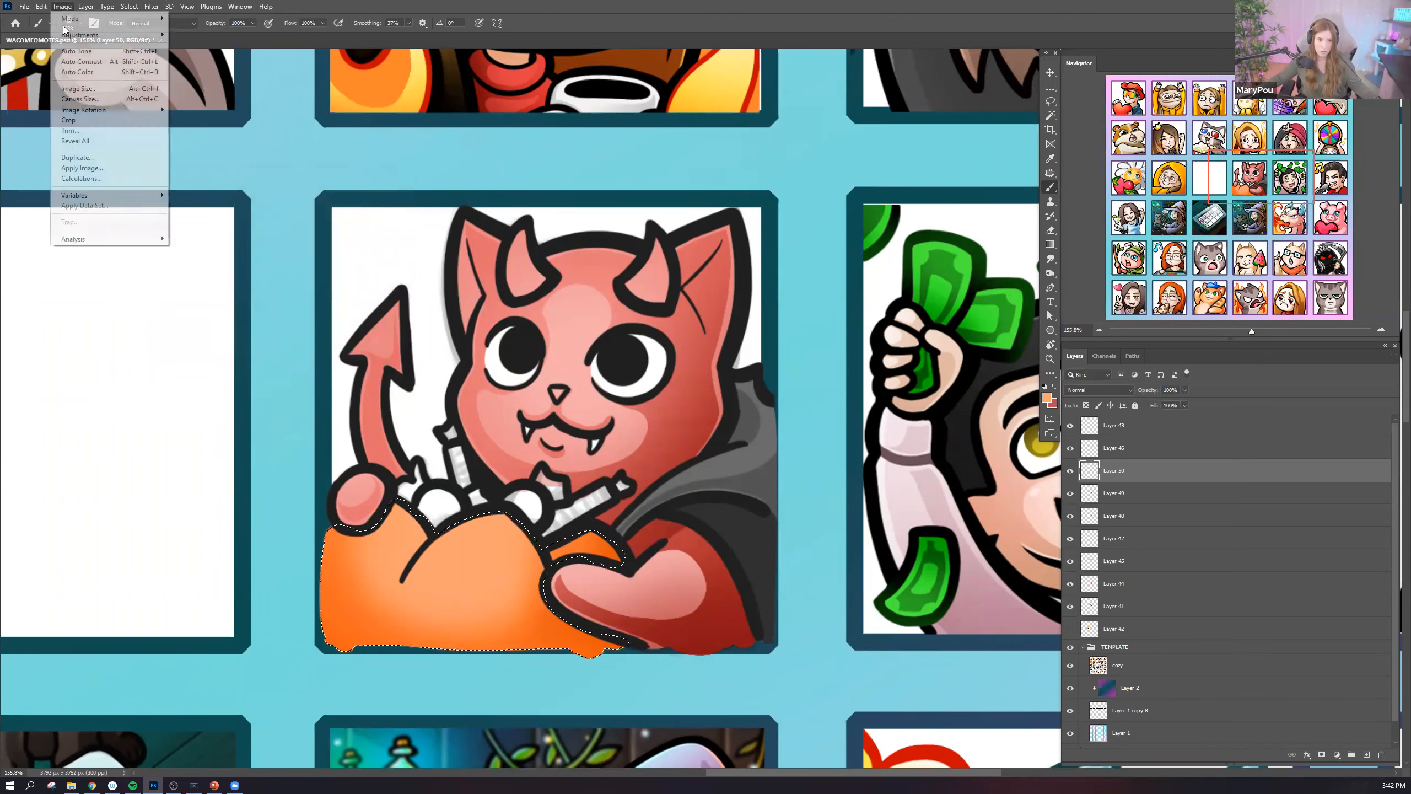
mouse_move(111, 35)
click(180, 35)
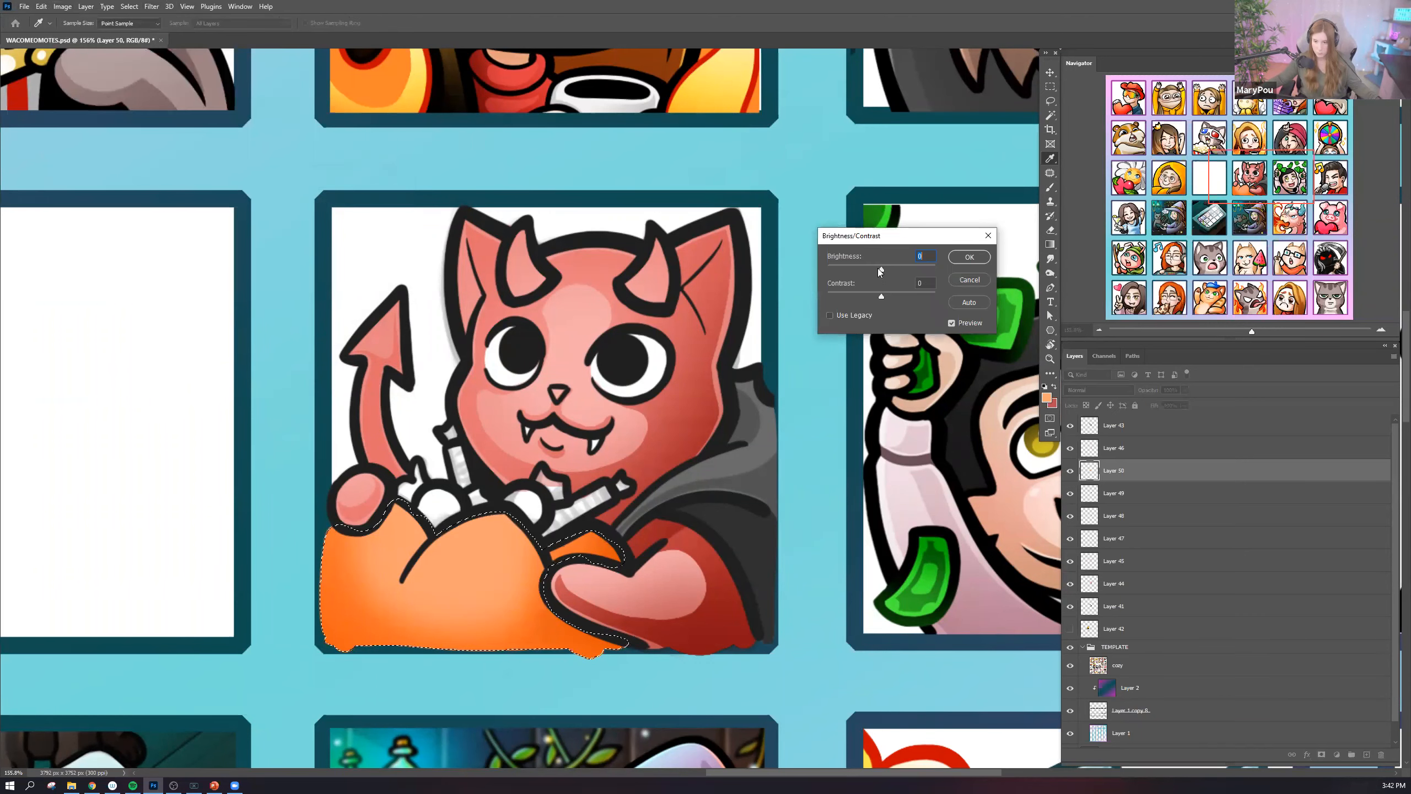
drag(886, 269, 897, 297)
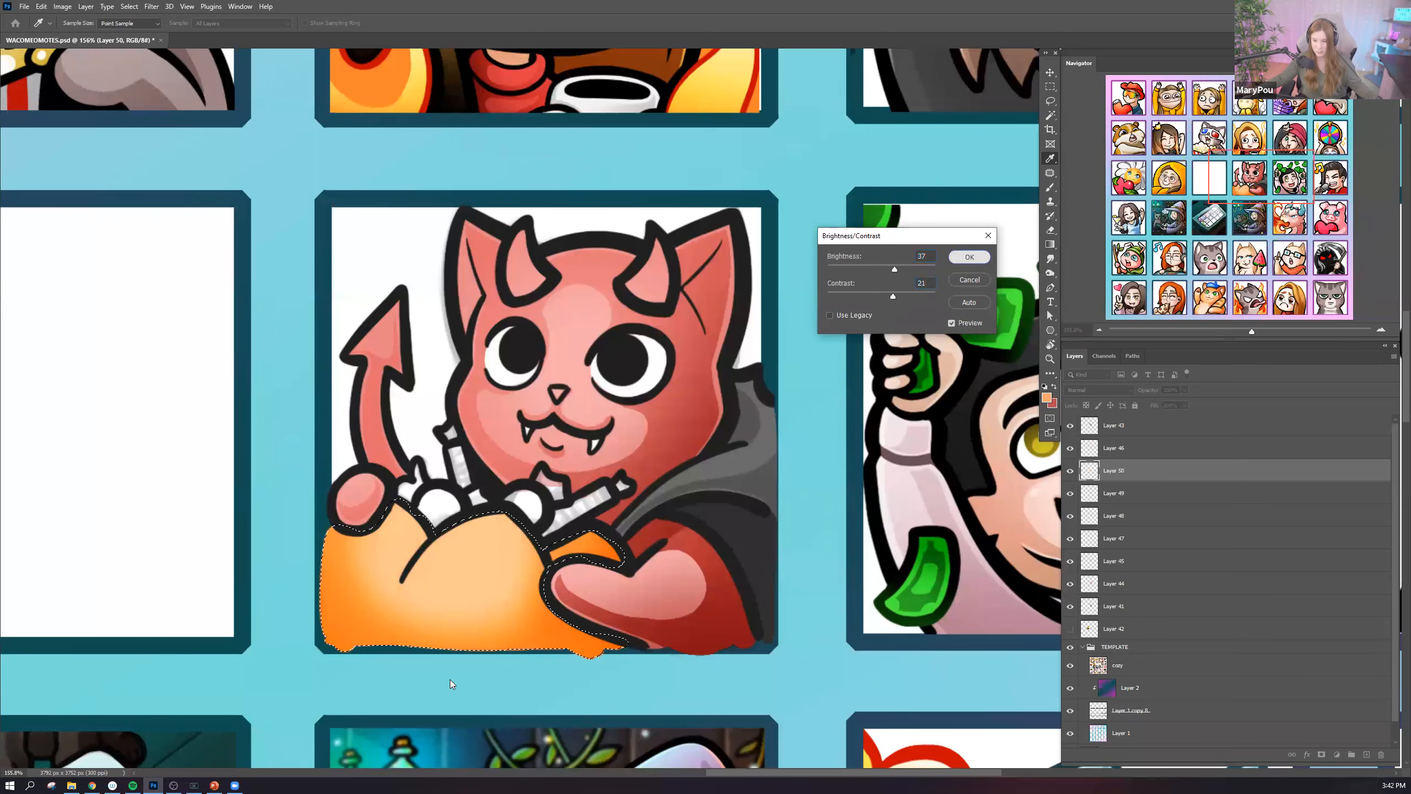
key(Return)
key(b)
scroll(542, 617, down, 1)
scroll(500, 645, down, 3)
scroll(252, 604, down, 1)
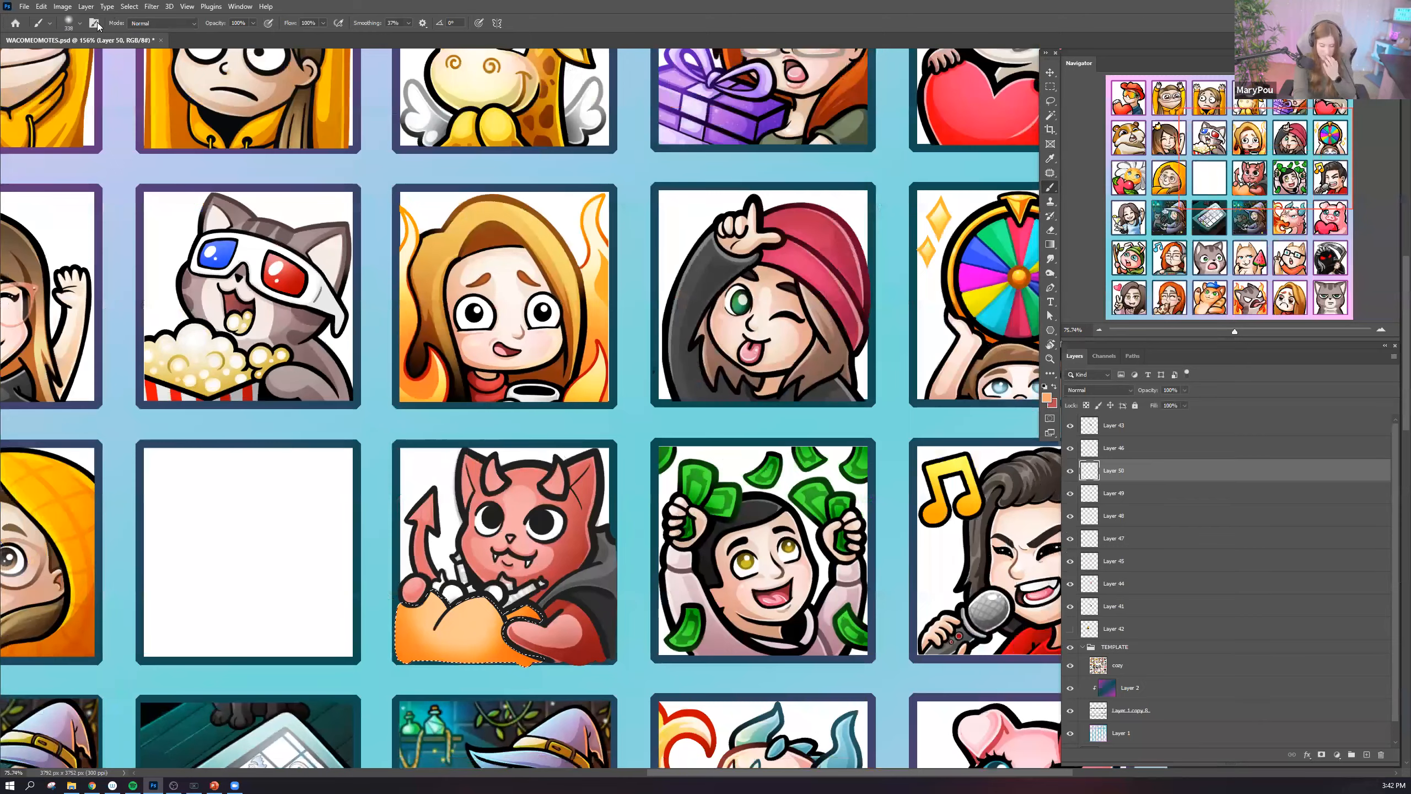
Create a new layer above the bag colour and prepare a resized Hard Round brush with orange sampled from the bag.
scroll(493, 638, up, 6)
key(ctrl+shift+n)
key(Return)
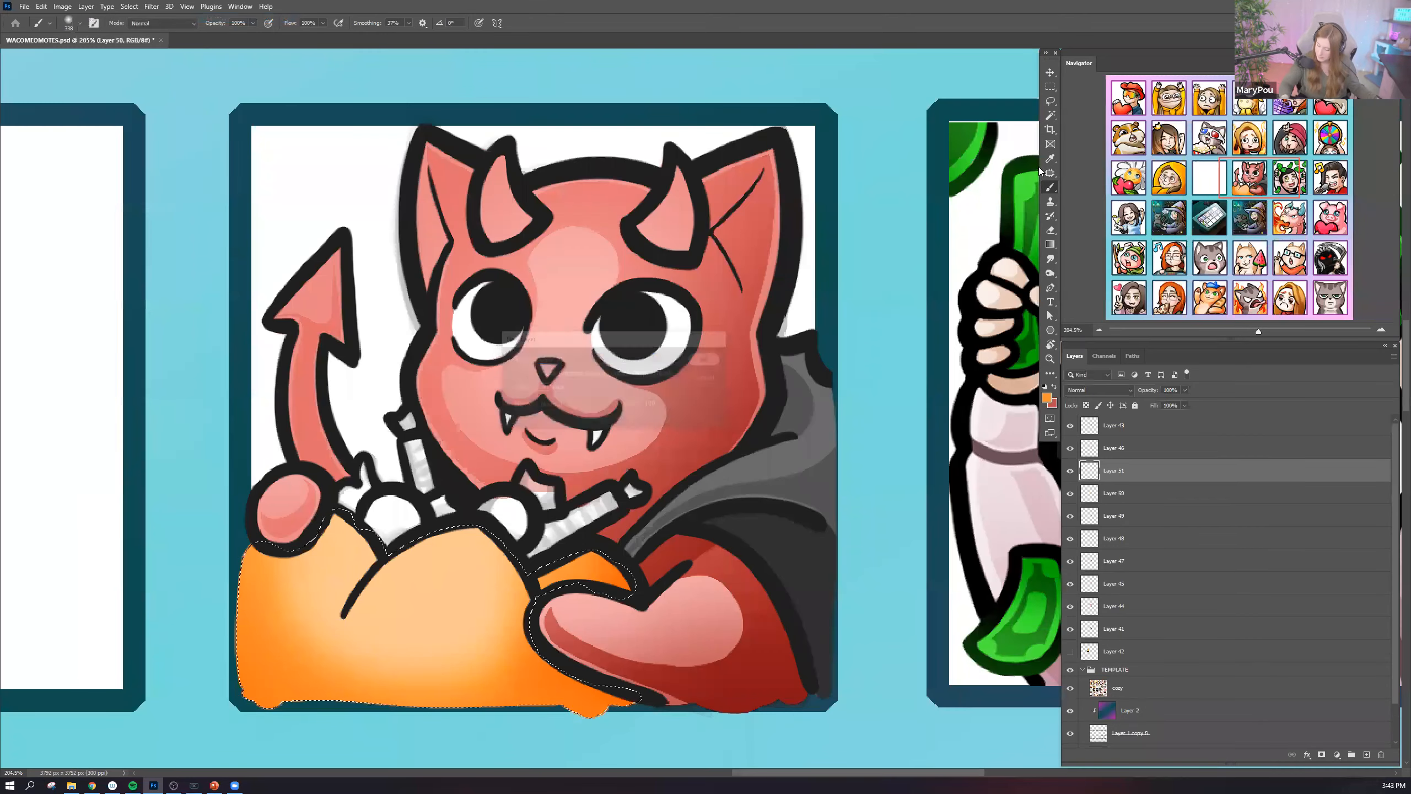
click(79, 23)
click(87, 257)
drag(81, 60, 78, 59)
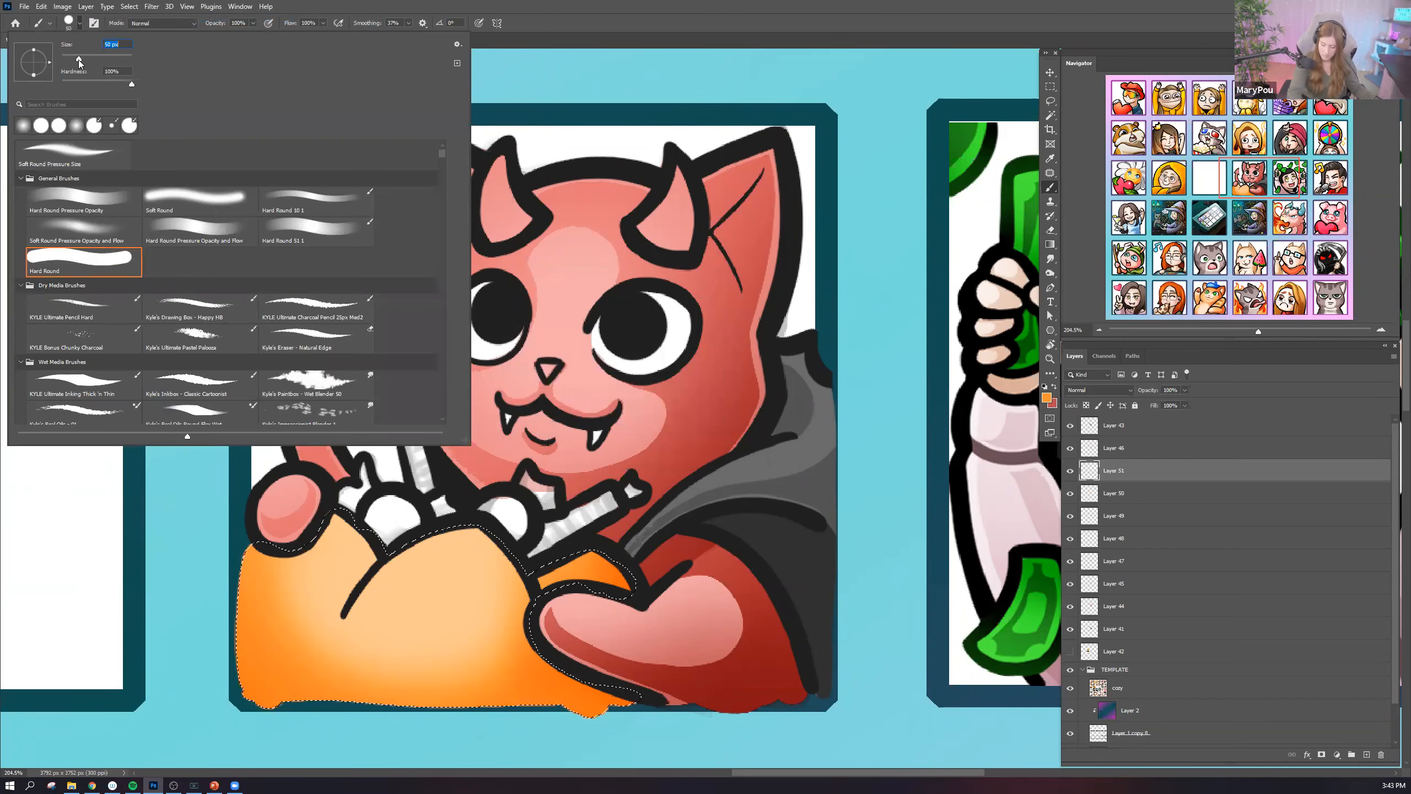
alt+click(612, 578)
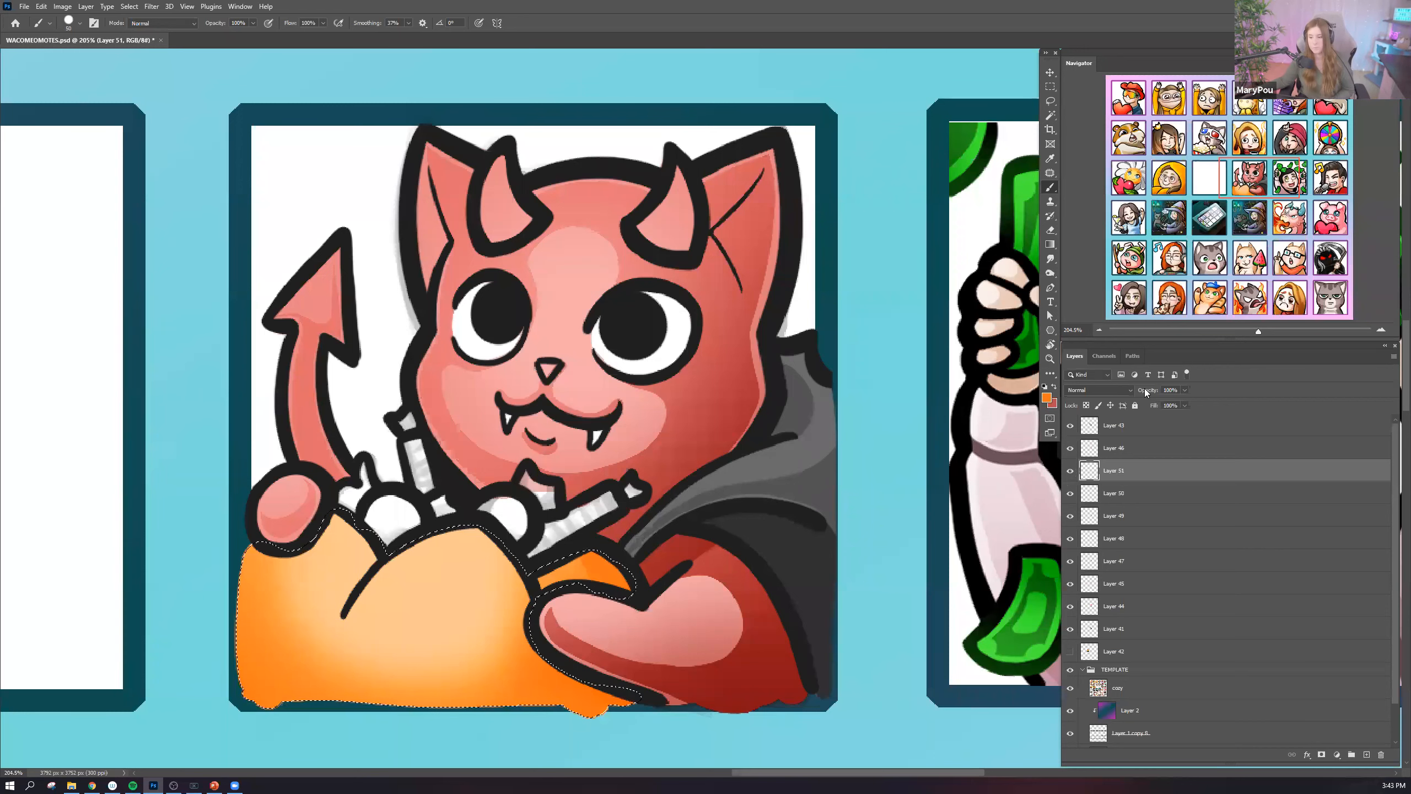
Set the new layer to Multiply with reduced opacity and paint hard-edged shadows around the bag's folds and lower edges.
click(1127, 390)
click(1105, 428)
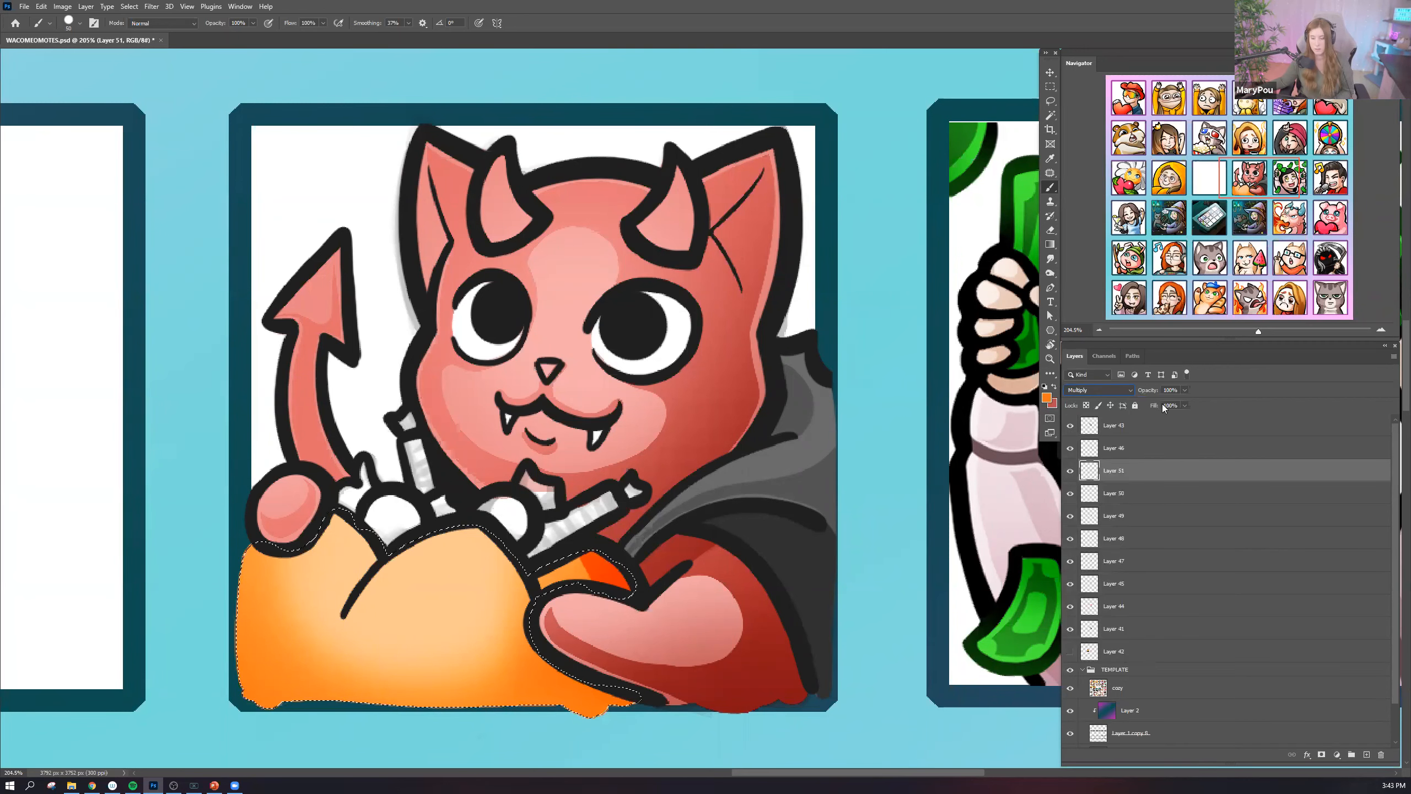
click(1186, 390)
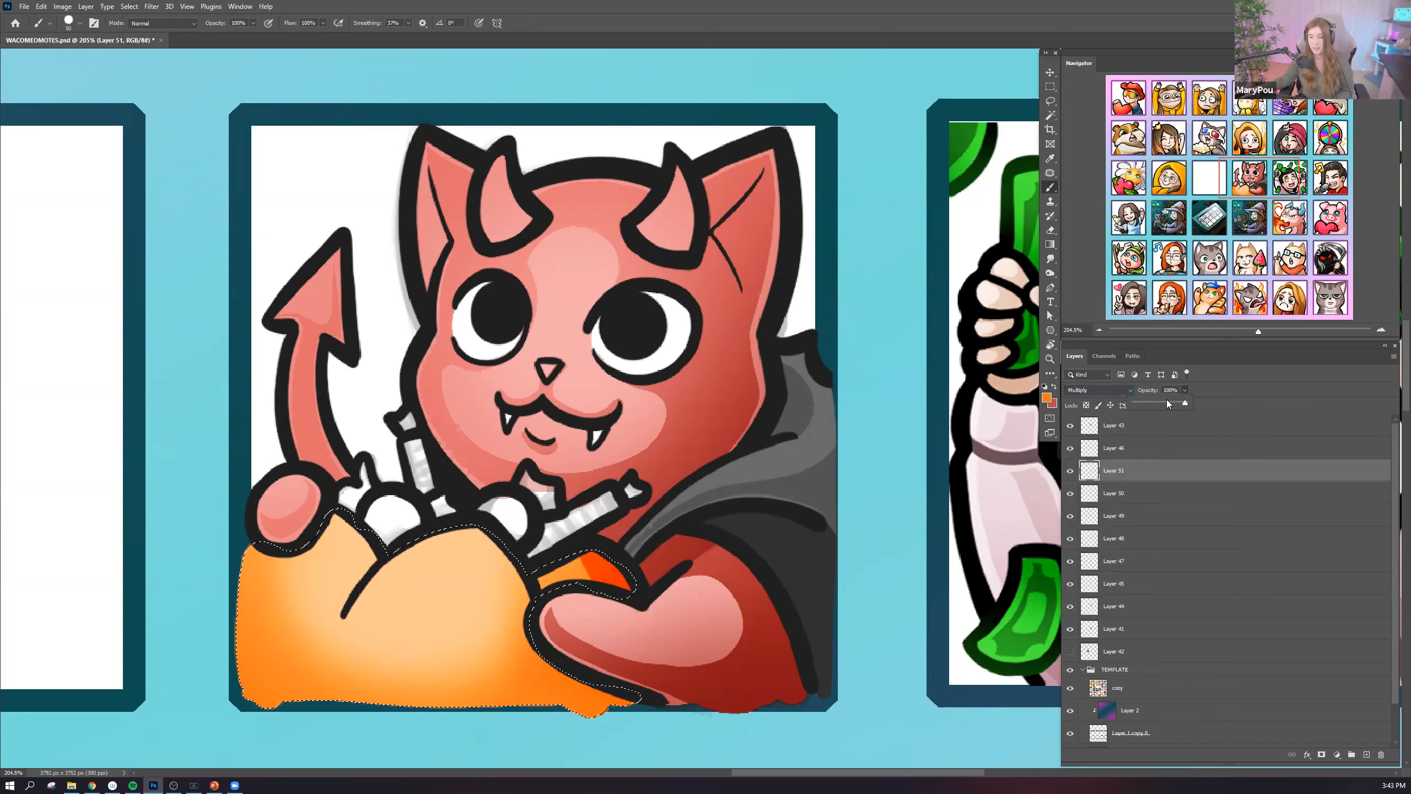
drag(597, 563, 560, 568)
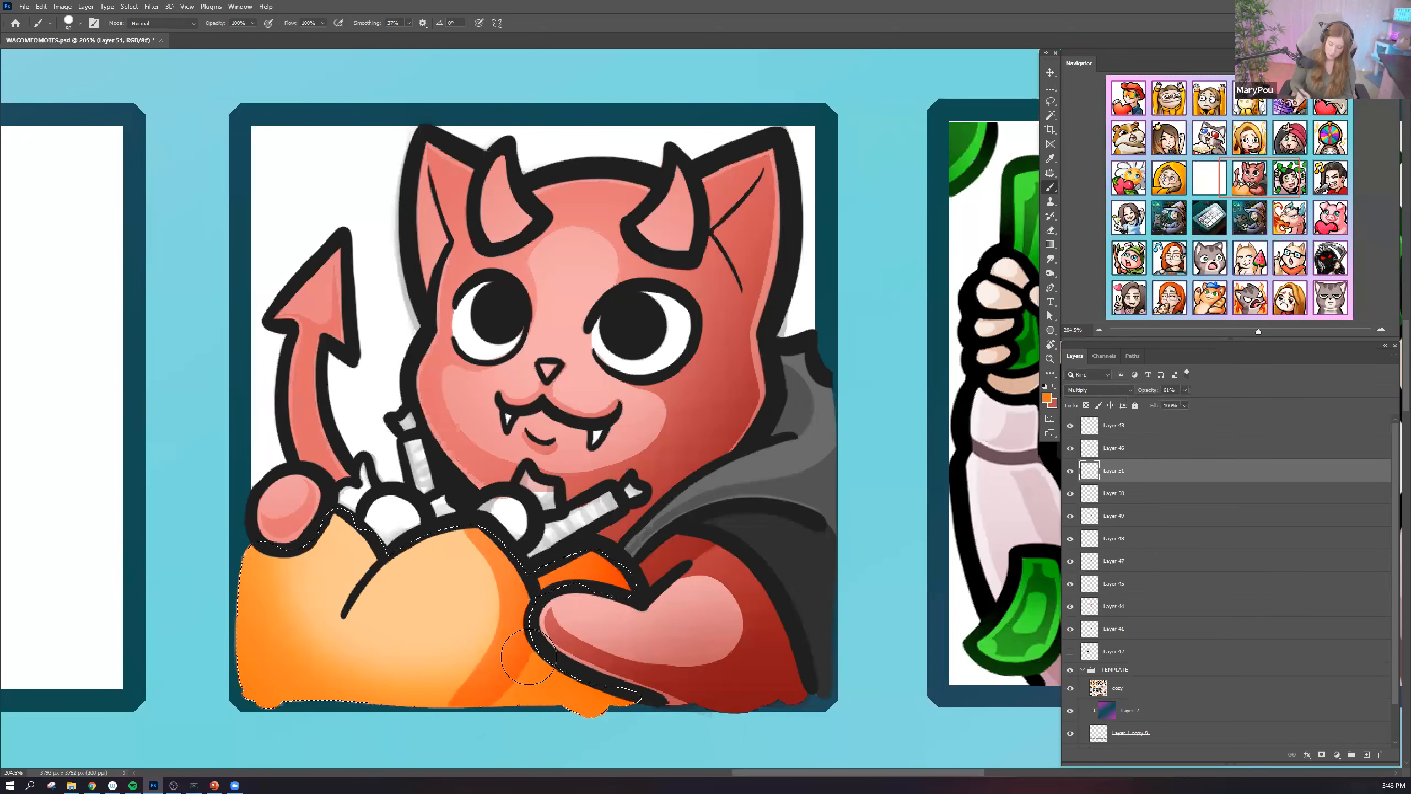
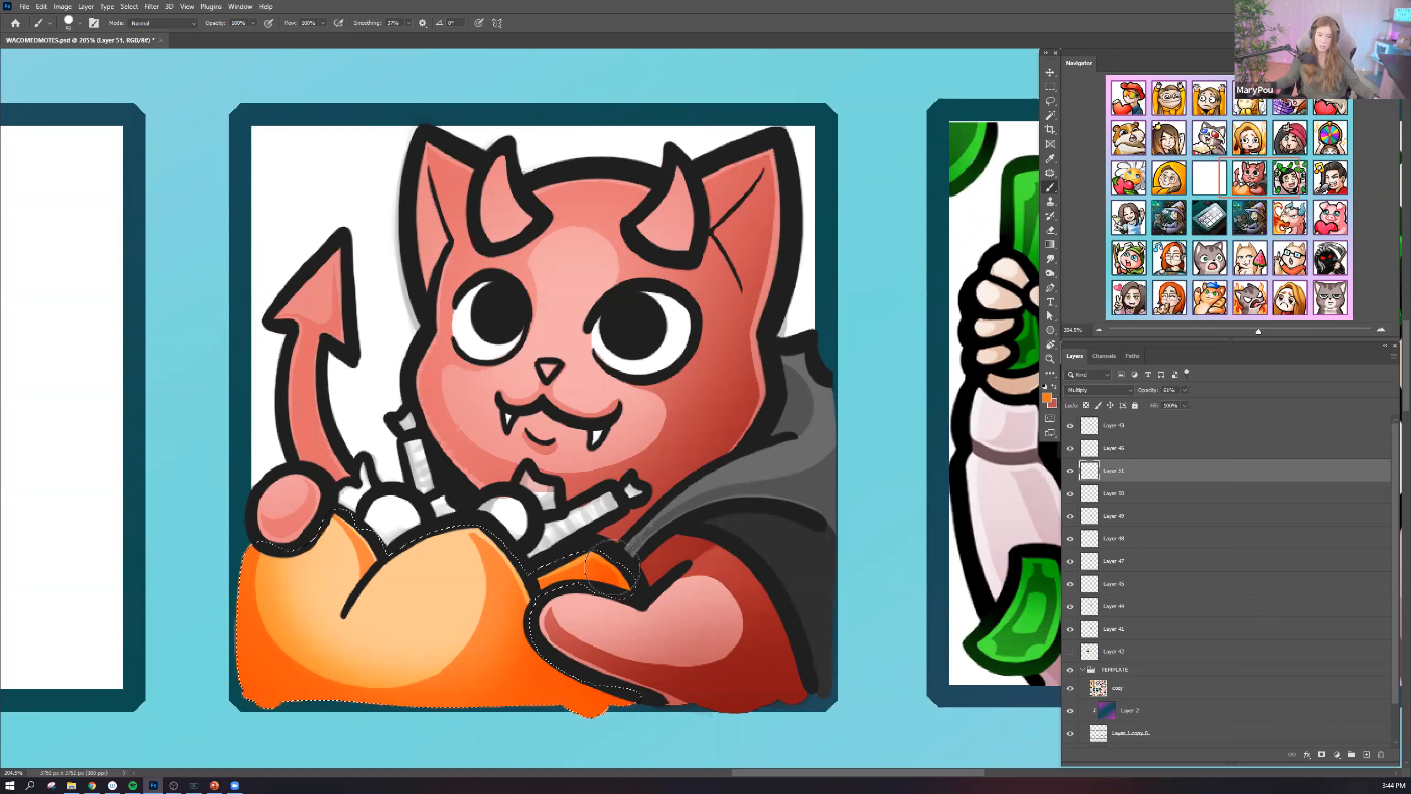
Lower the bag shadow layer's opacity to 24% and check the shading at different zoom levels.
click(1185, 390)
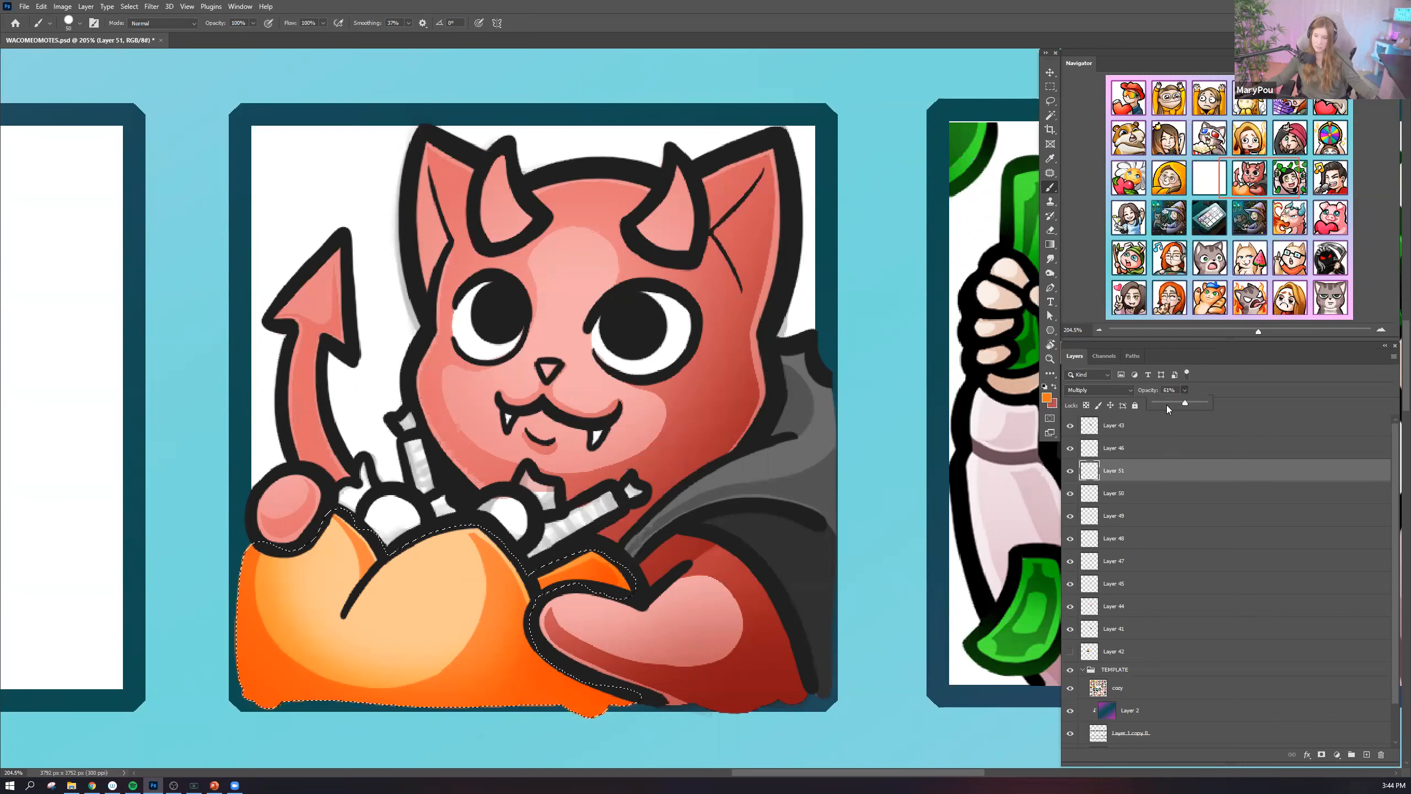
click(1166, 403)
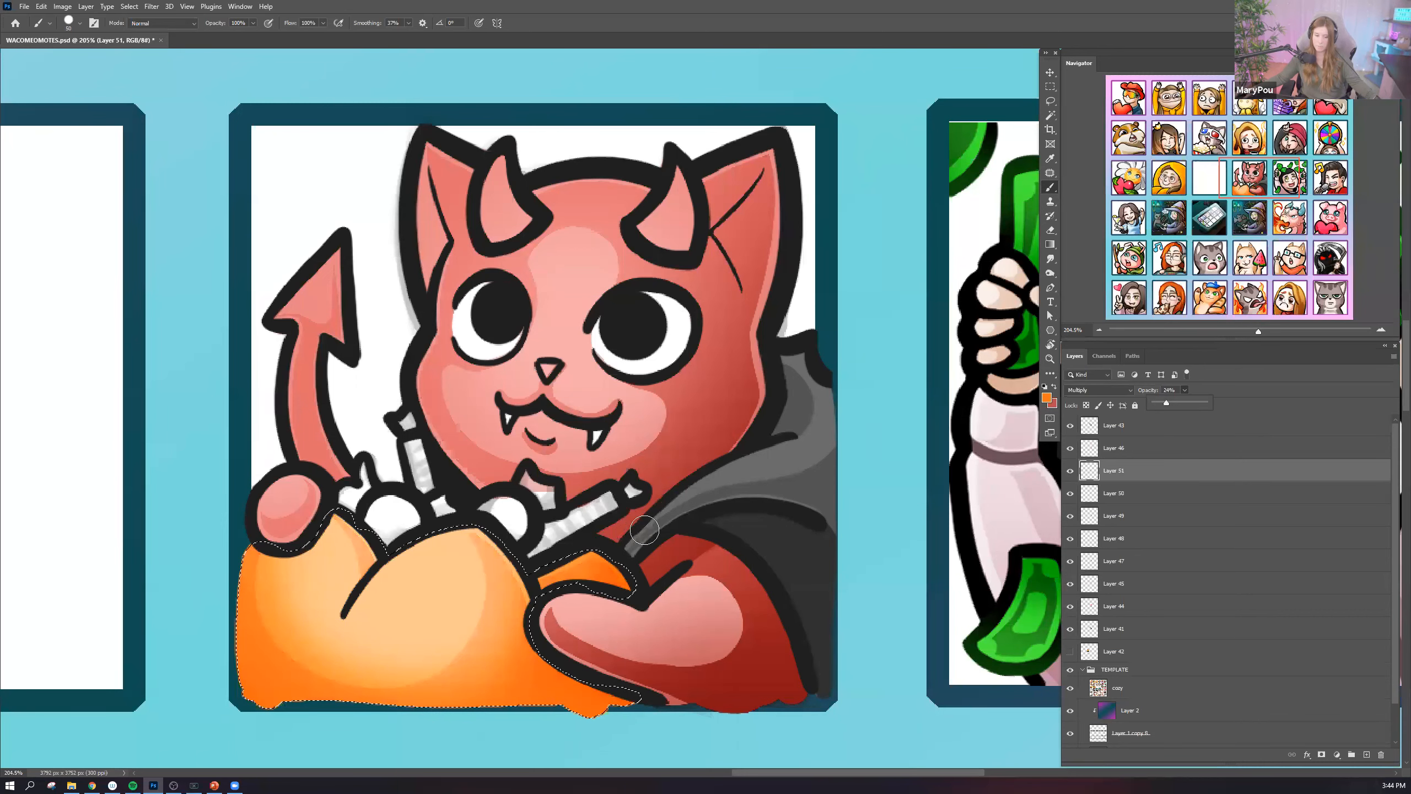
scroll(661, 532, down, 2)
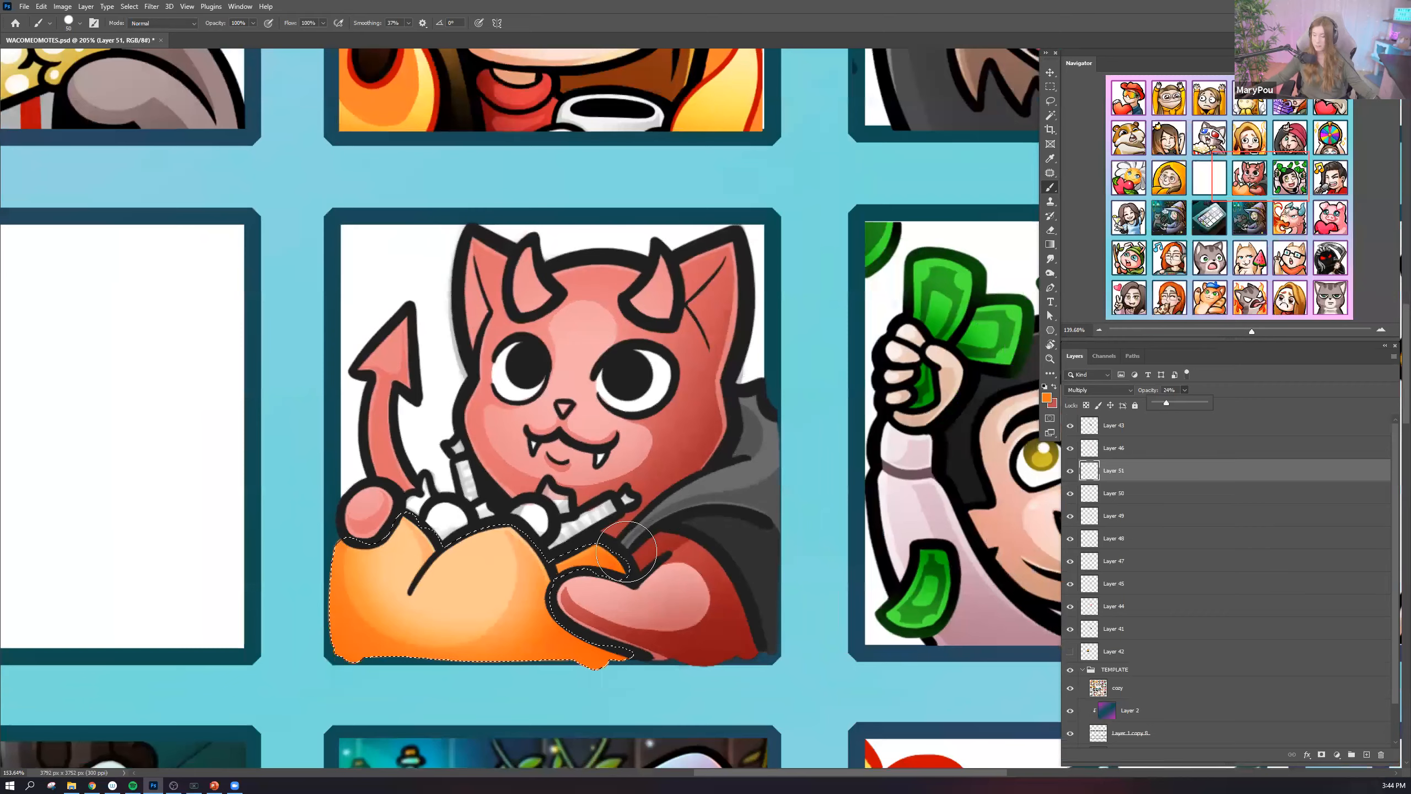
scroll(602, 563, down, 3)
scroll(602, 562, up, 5)
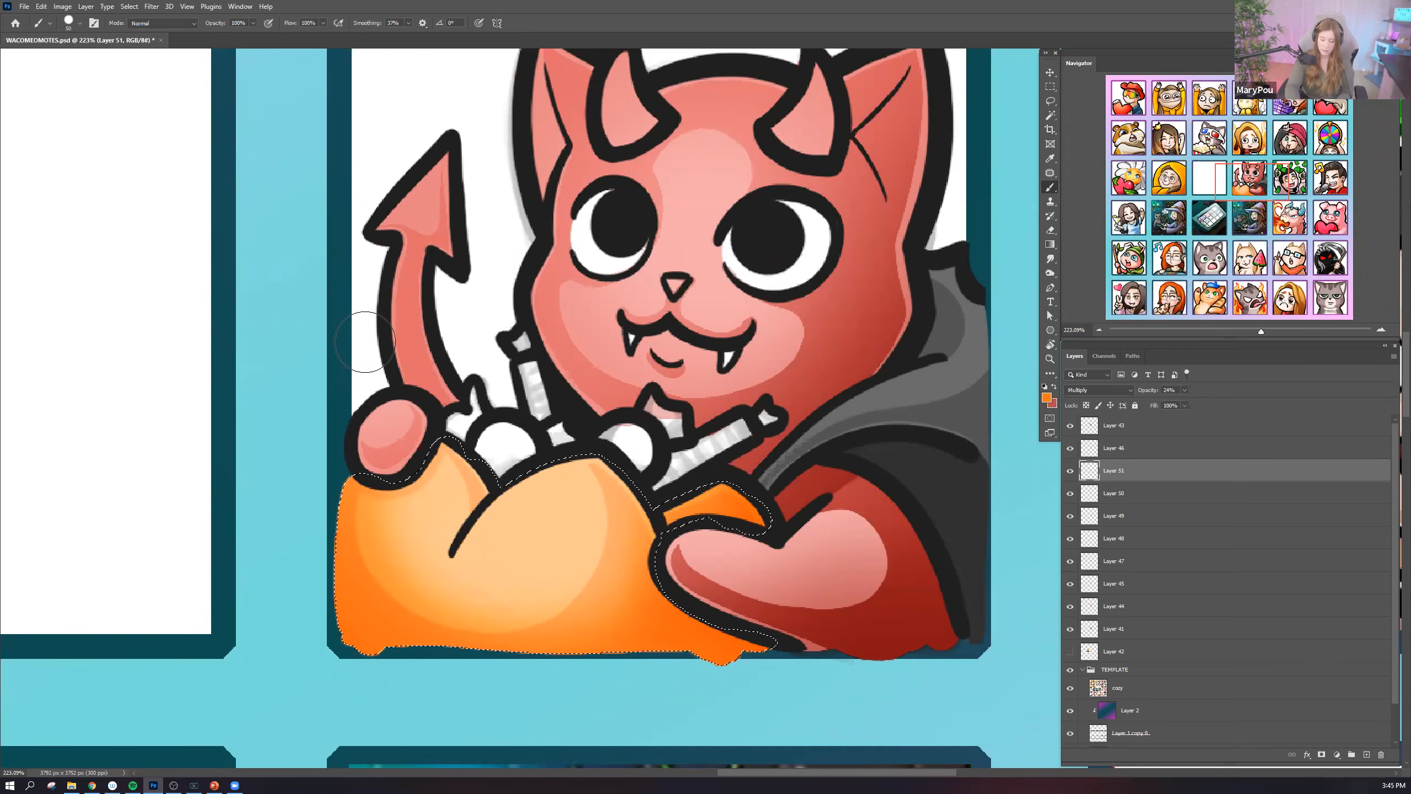
Load the painted shadow shape on the Multiply layer as a selection and switch to the Soft Round Pressure Size brush.
click(70, 22)
drag(75, 59, 68, 62)
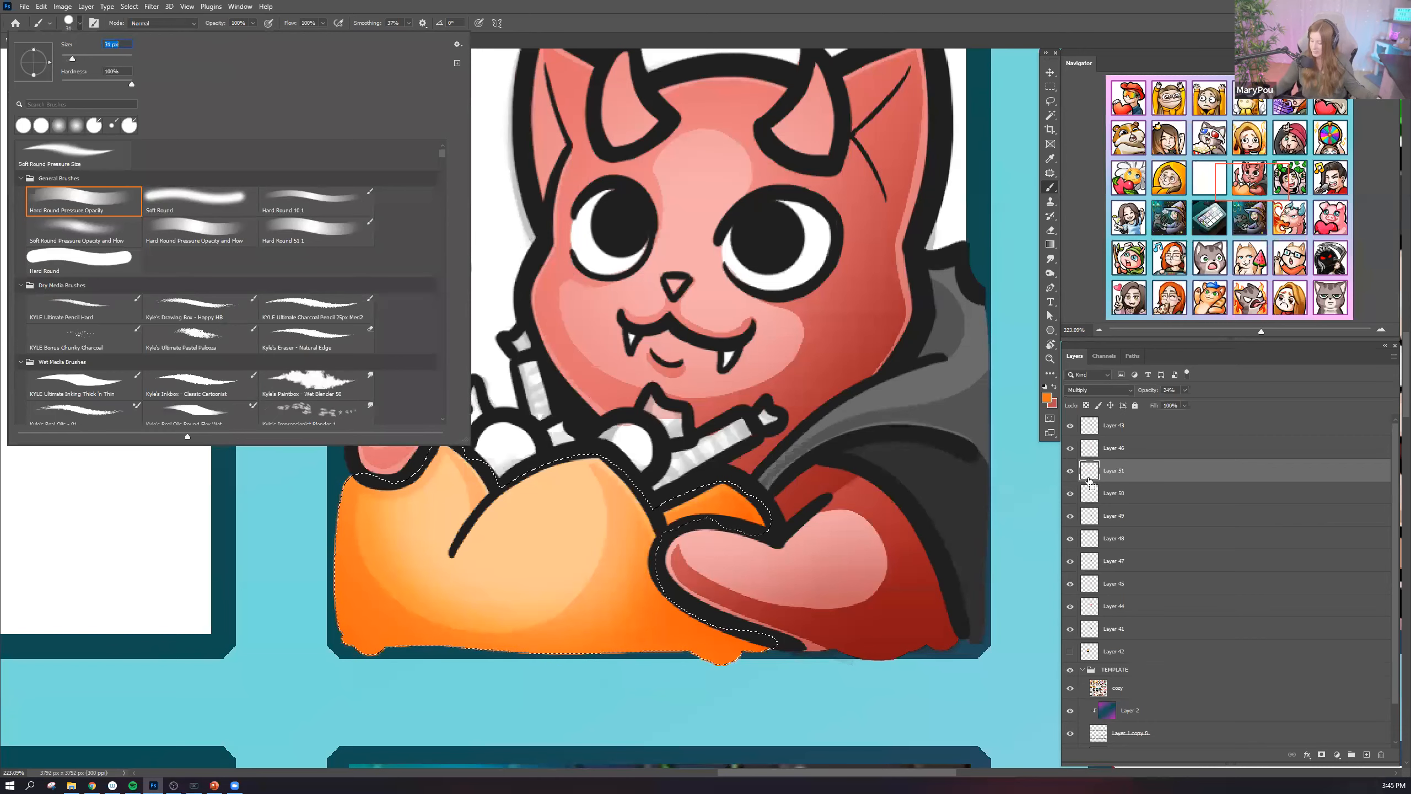
key(Return)
click(79, 23)
click(96, 59)
click(100, 151)
key(Return)
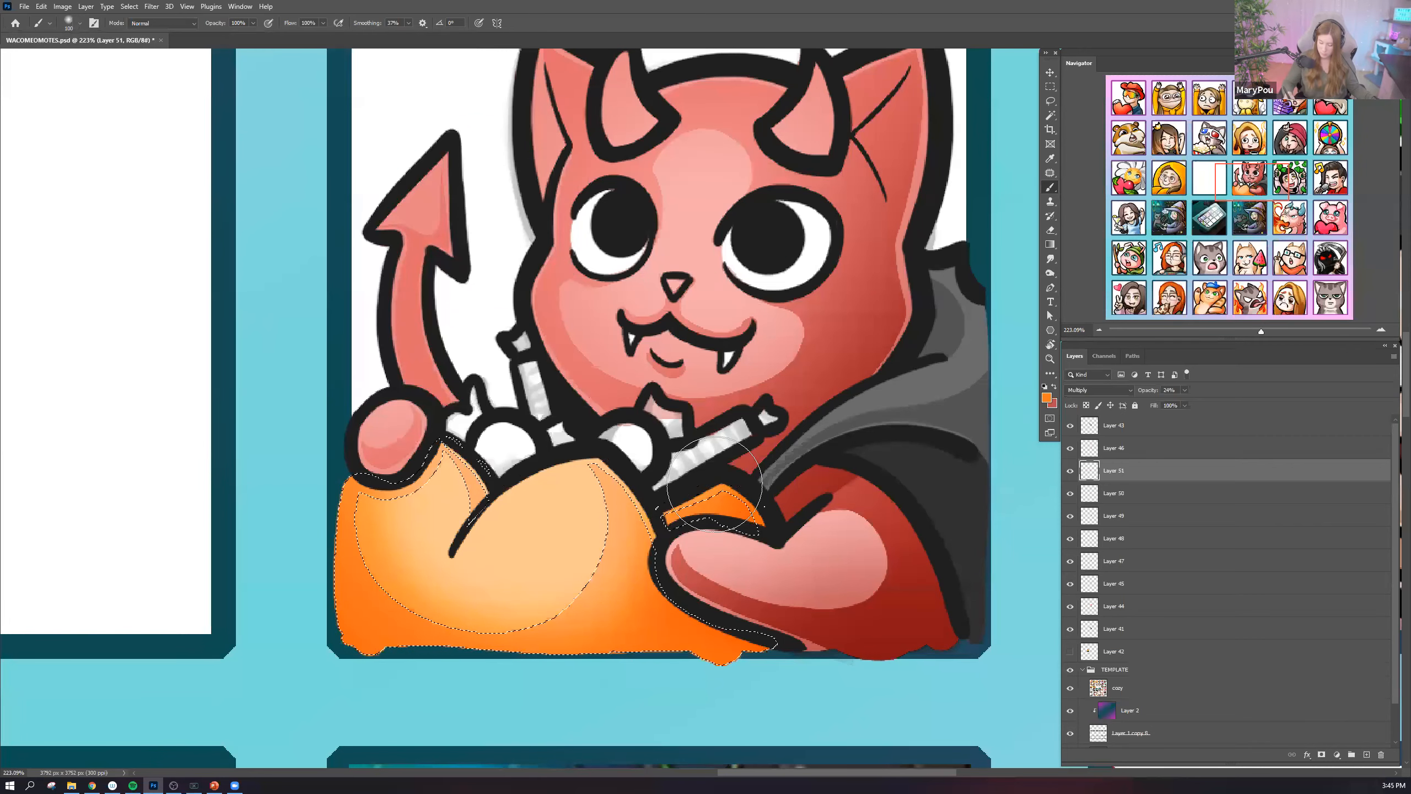
Enlarge the soft brush, deepen the bag's selected shadow areas with a darker orange, and clear the selection.
click(71, 19)
click(110, 60)
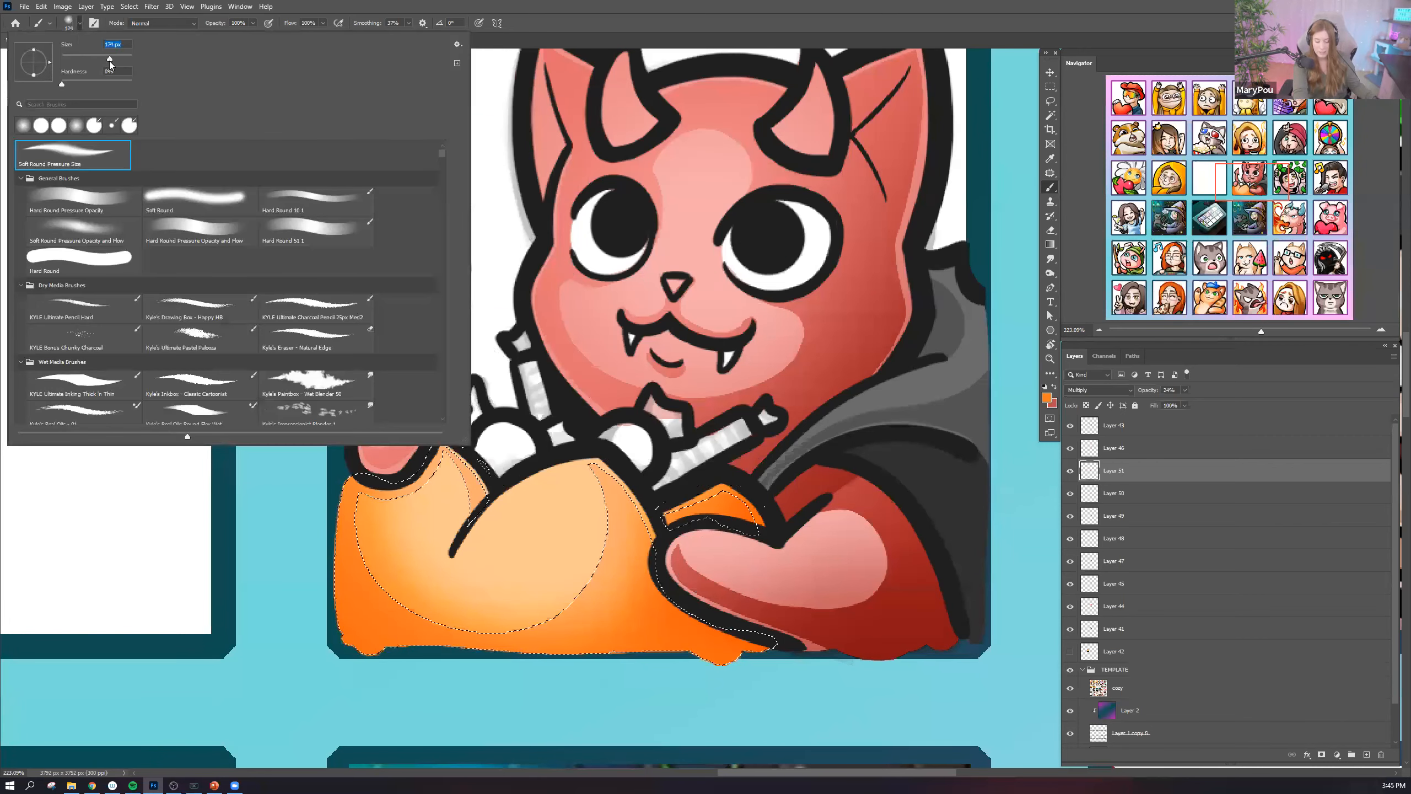
key(Return)
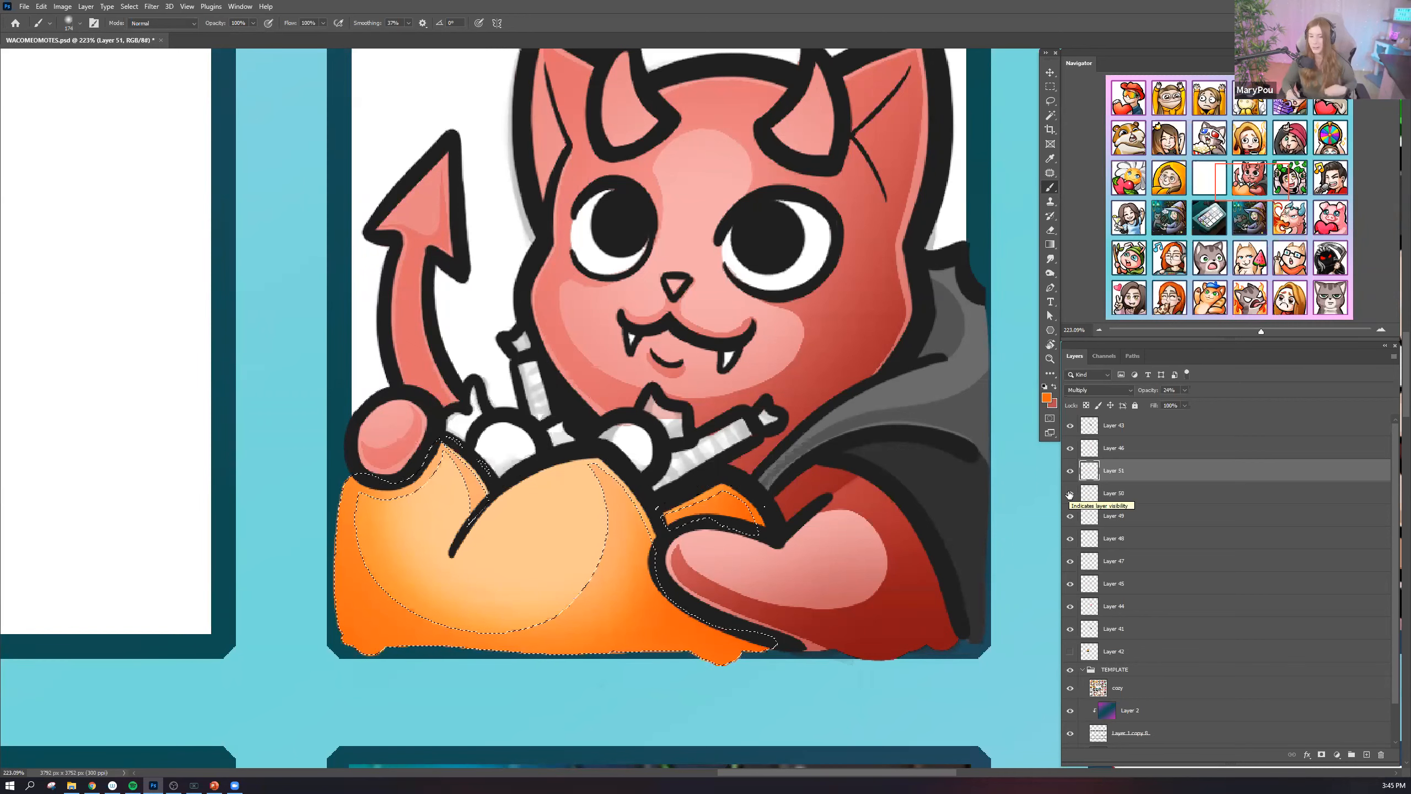
click(1048, 400)
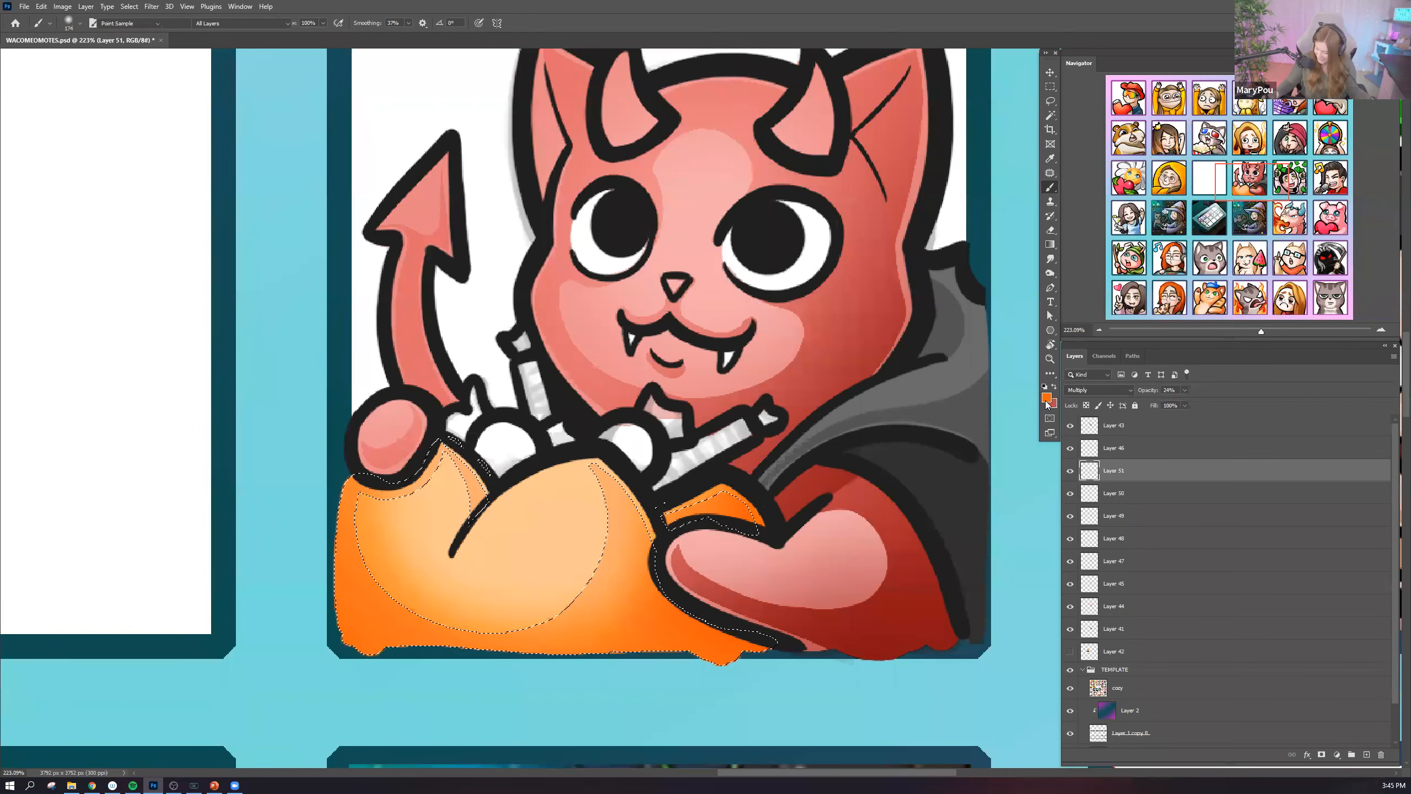
click(699, 406)
click(841, 373)
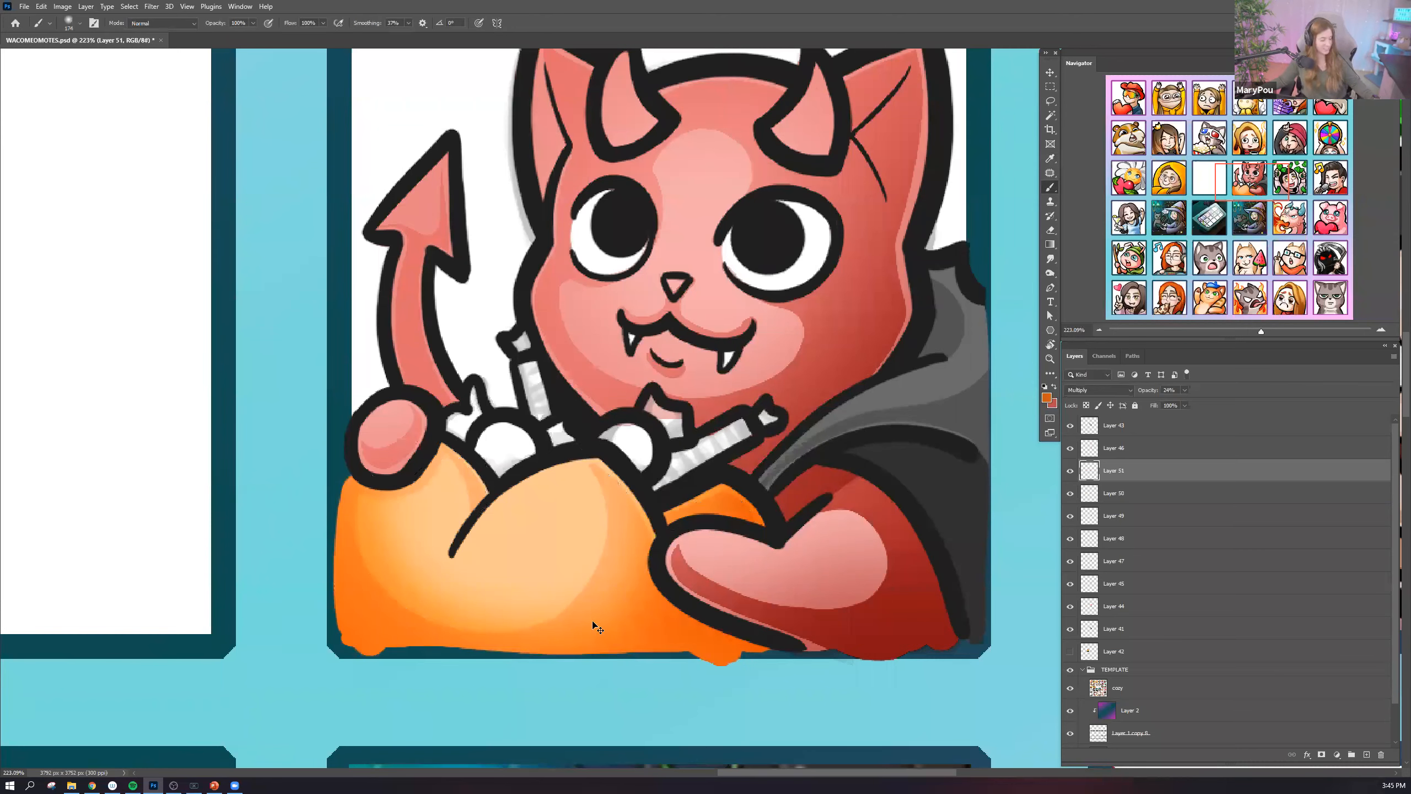
scroll(659, 547, down, 3)
scroll(597, 448, up, 2)
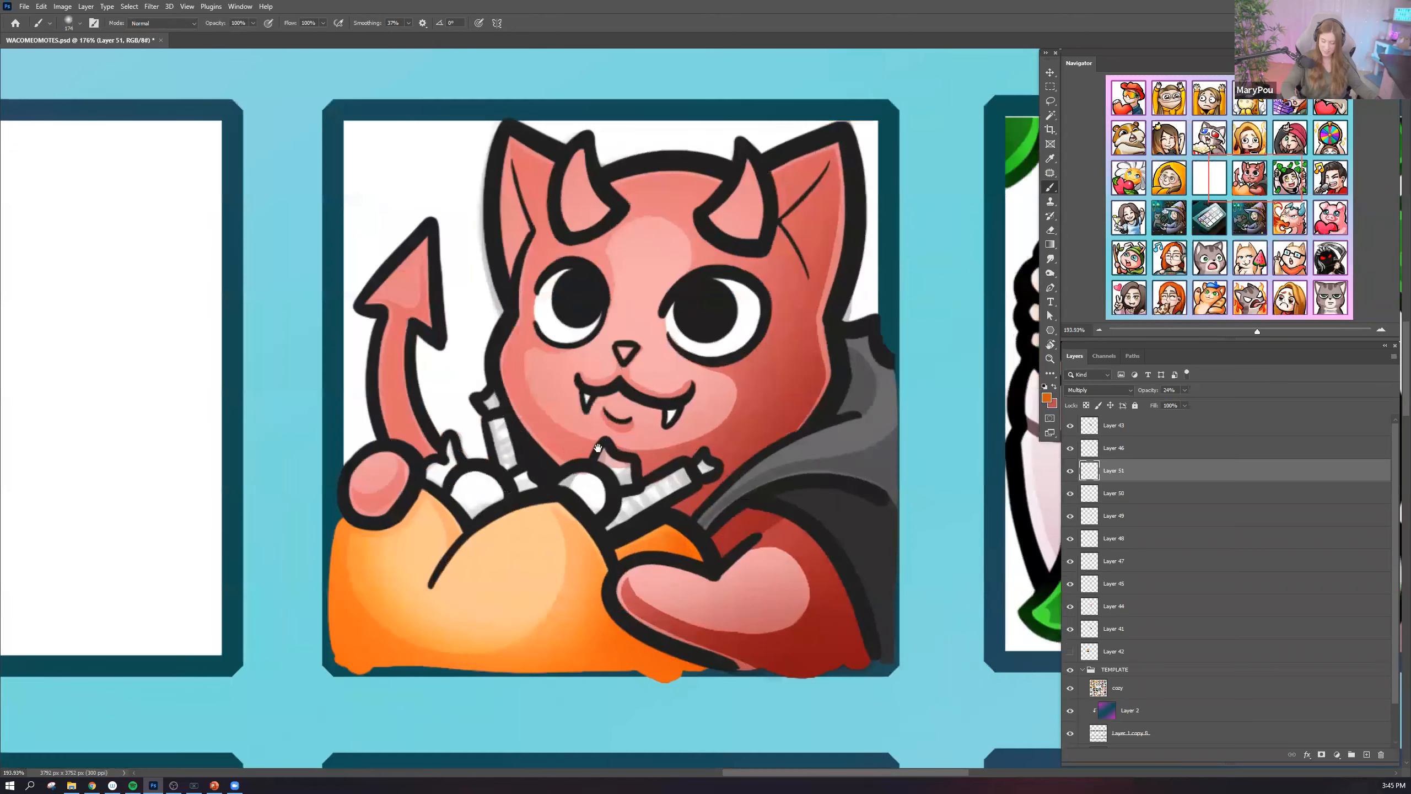
Set the soft round brush size to 42 px.
scroll(567, 449, up, 3)
click(79, 23)
click(77, 59)
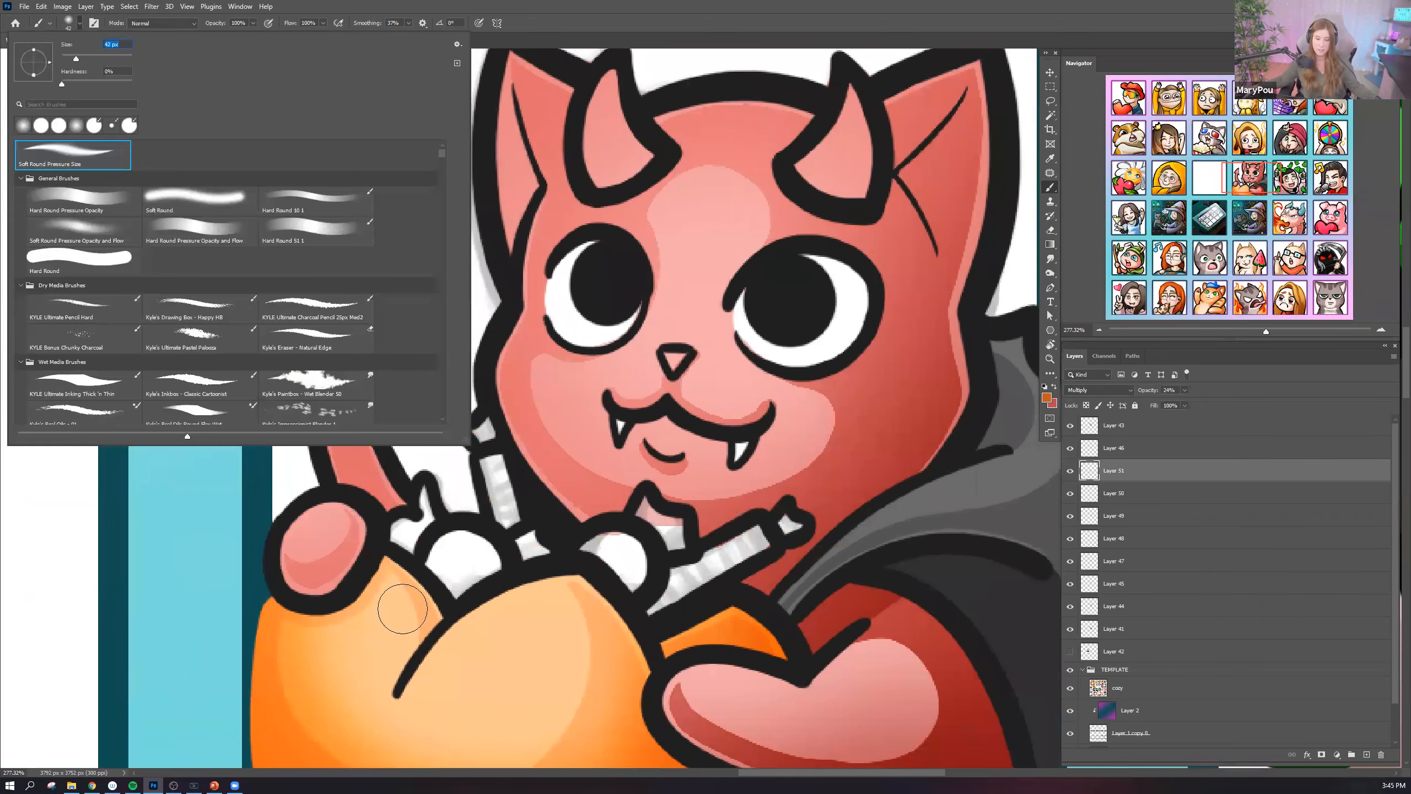
click(111, 567)
Examine the shaded candy bag up close and at full-sheet scale against the other emotes.
scroll(384, 523, down, 1)
scroll(384, 522, down, 3)
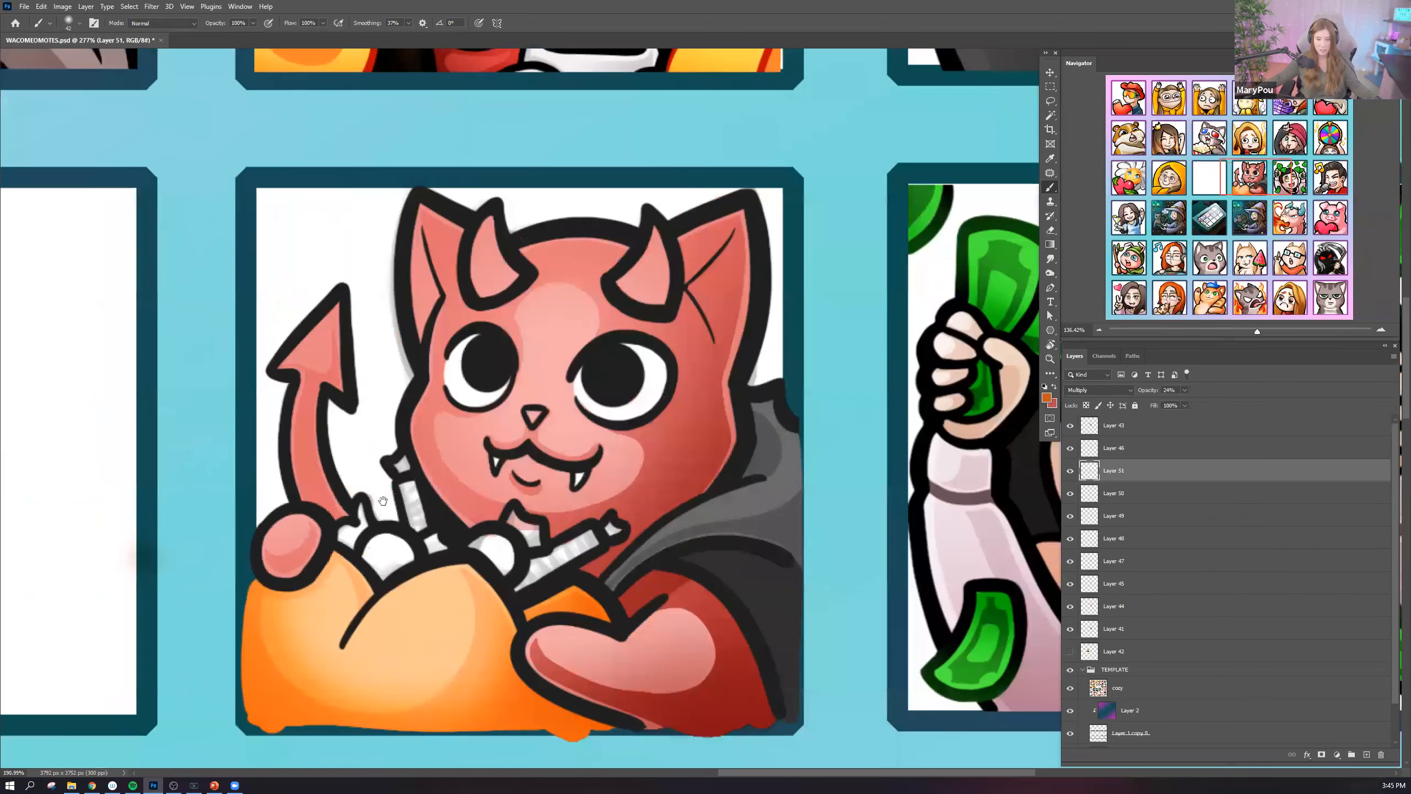
scroll(704, 480, down, 2)
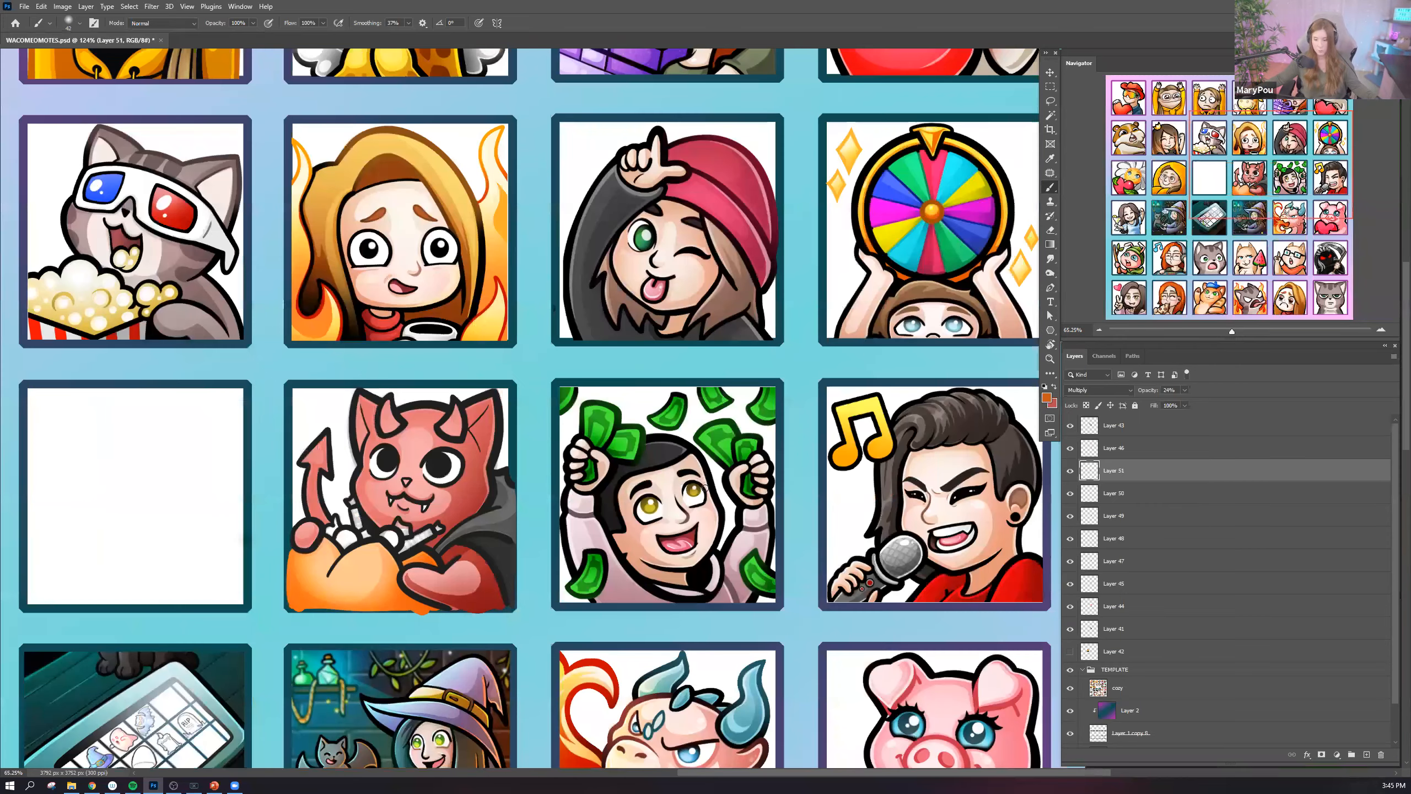
scroll(705, 489, down, 1)
scroll(690, 476, down, 2)
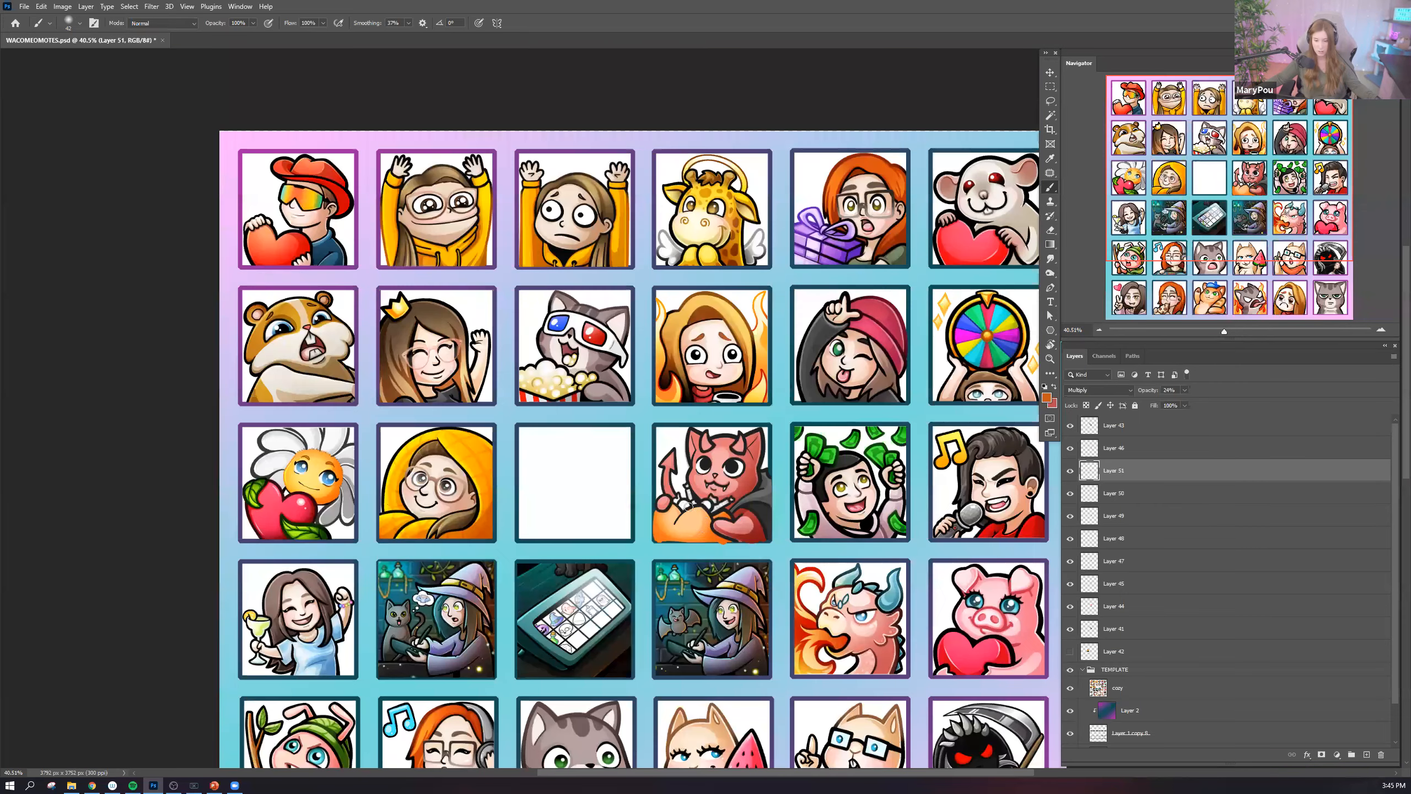
scroll(692, 513, up, 5)
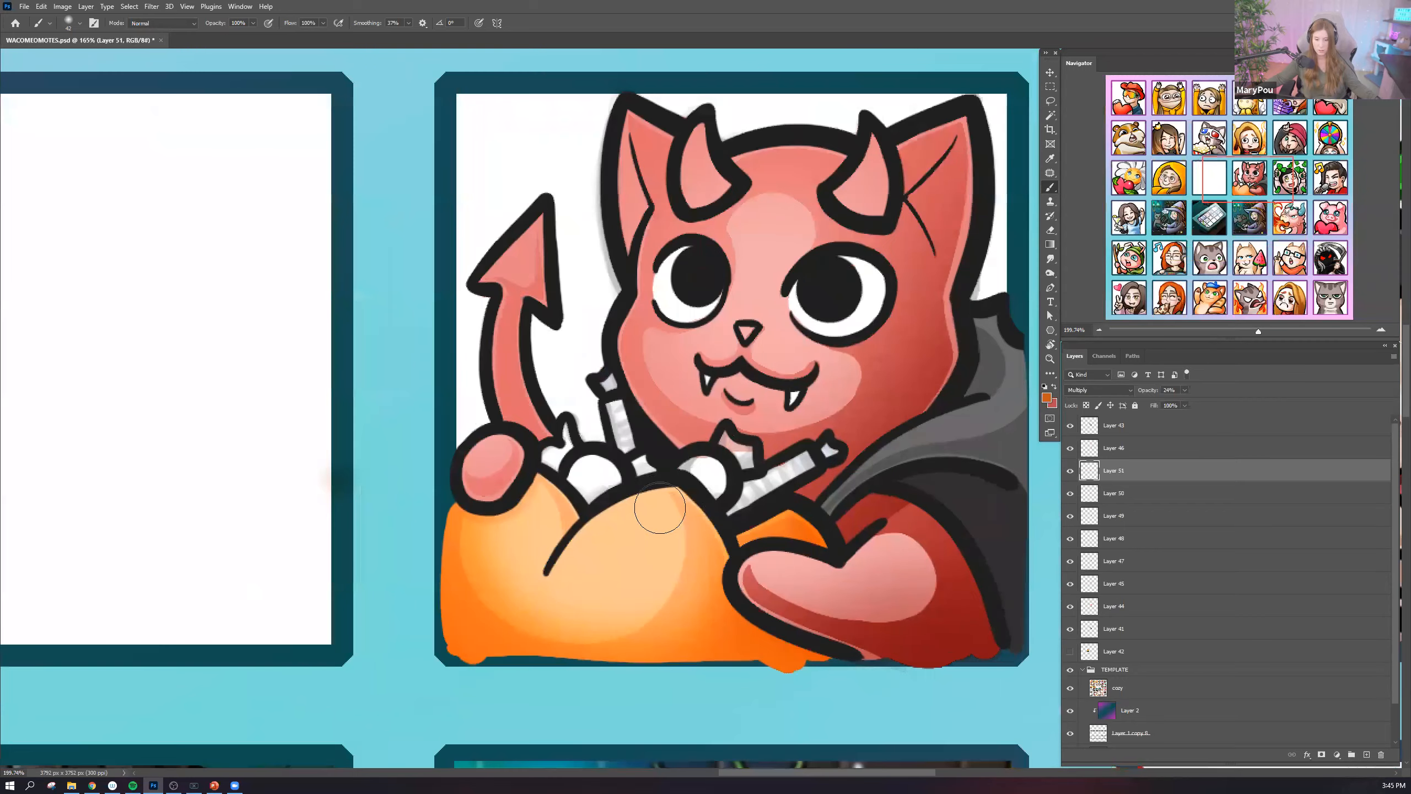
scroll(687, 492, down, 4)
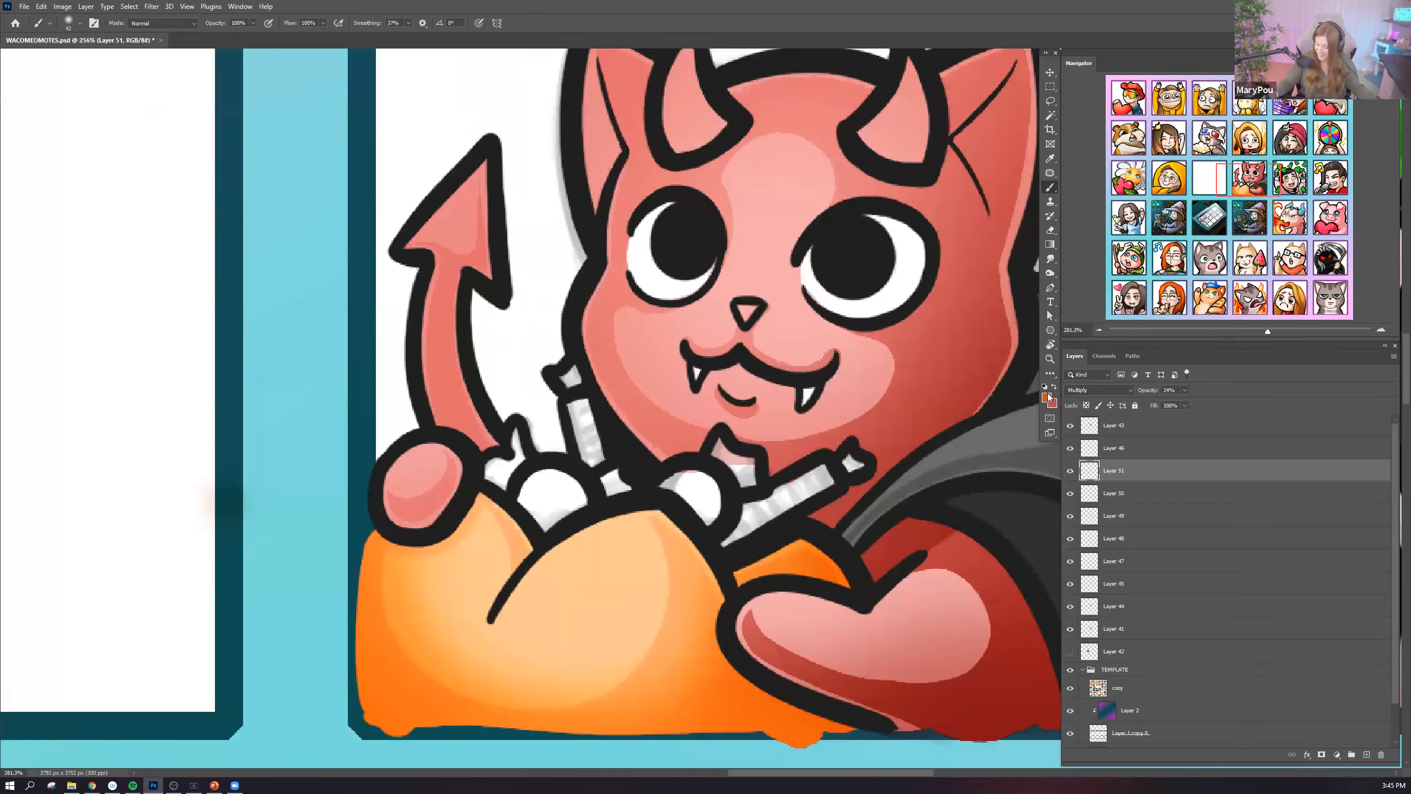
Choose a light blue foreground colour and brush it over the round candy beside the cat's raised paw.
scroll(695, 472, up, 5)
click(1048, 398)
text(7dc6ff)
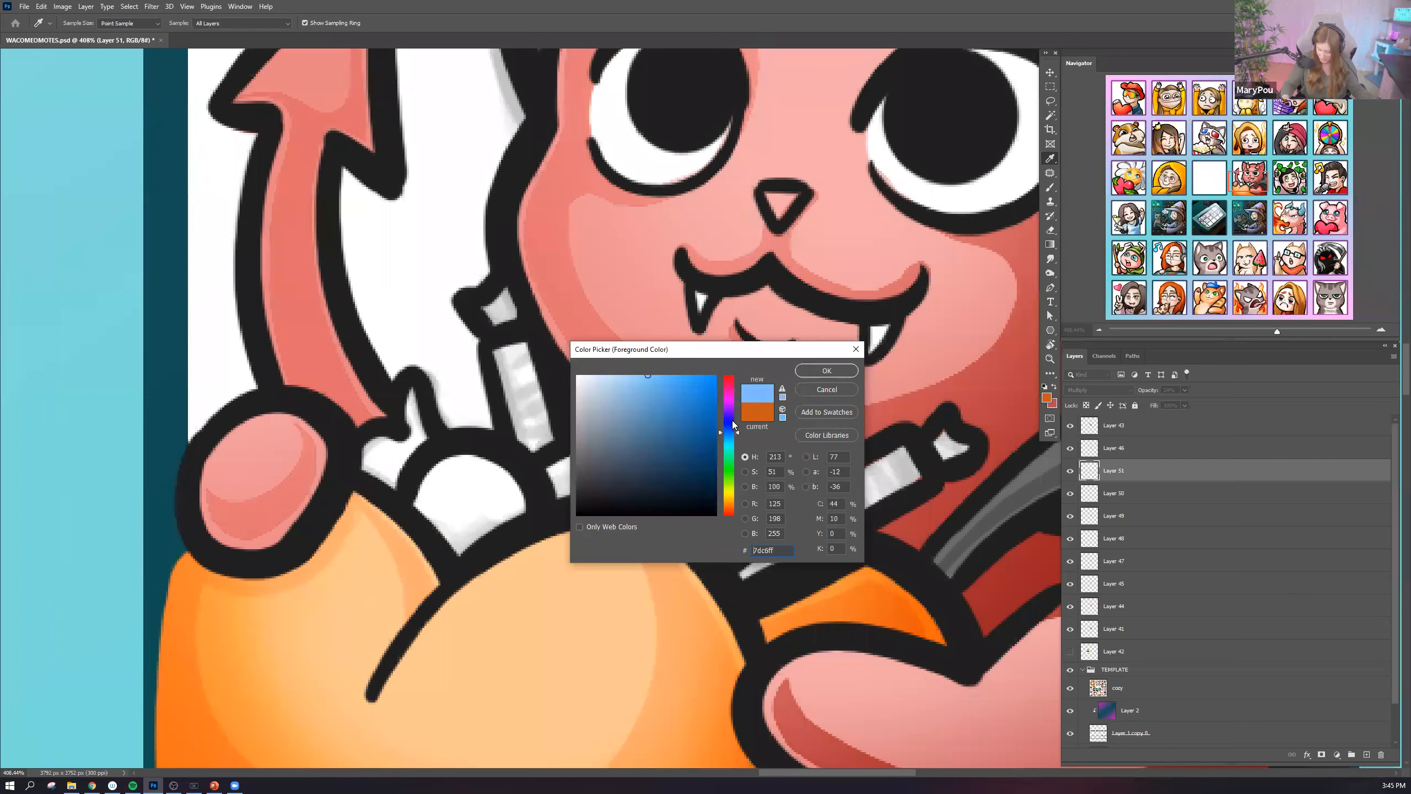
click(827, 371)
key(b)
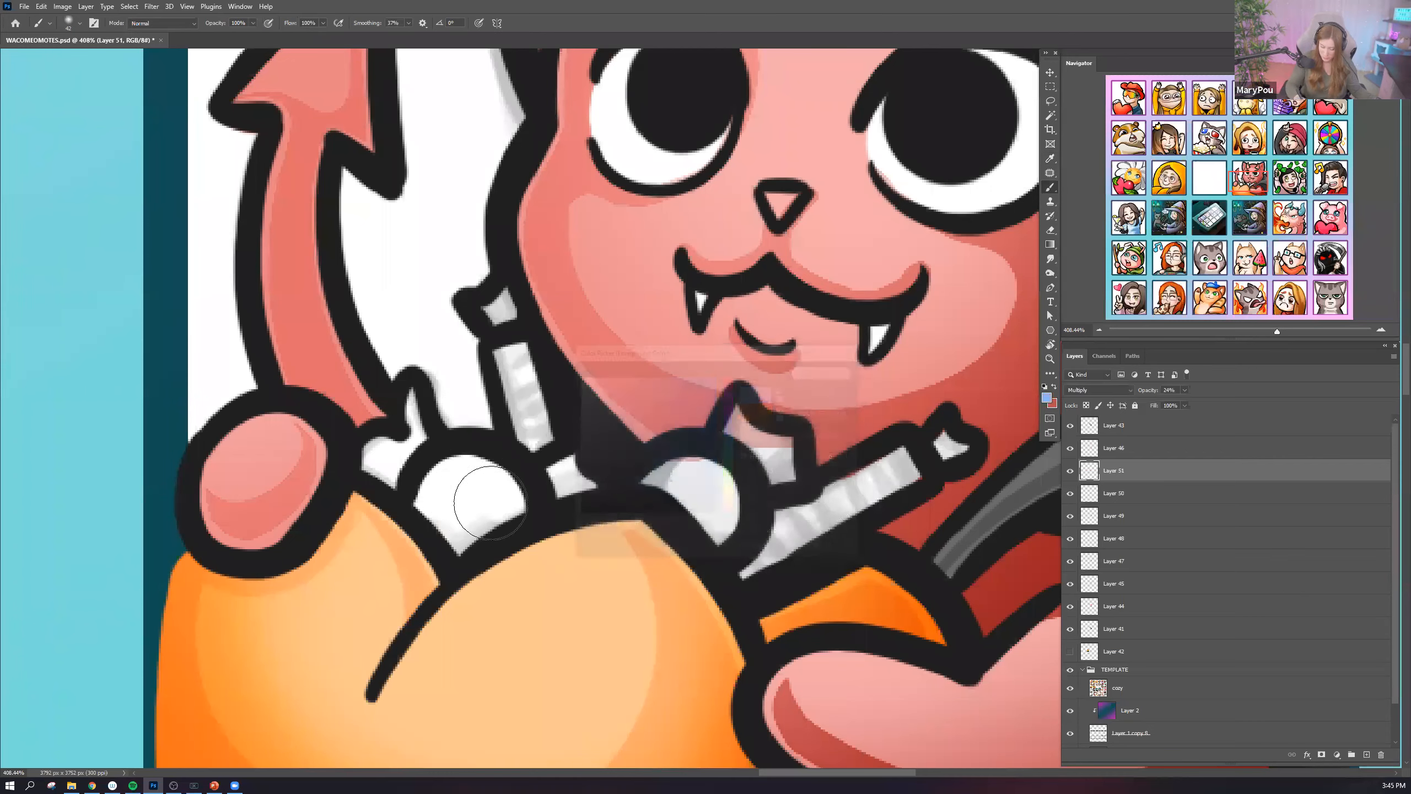
drag(489, 504, 490, 489)
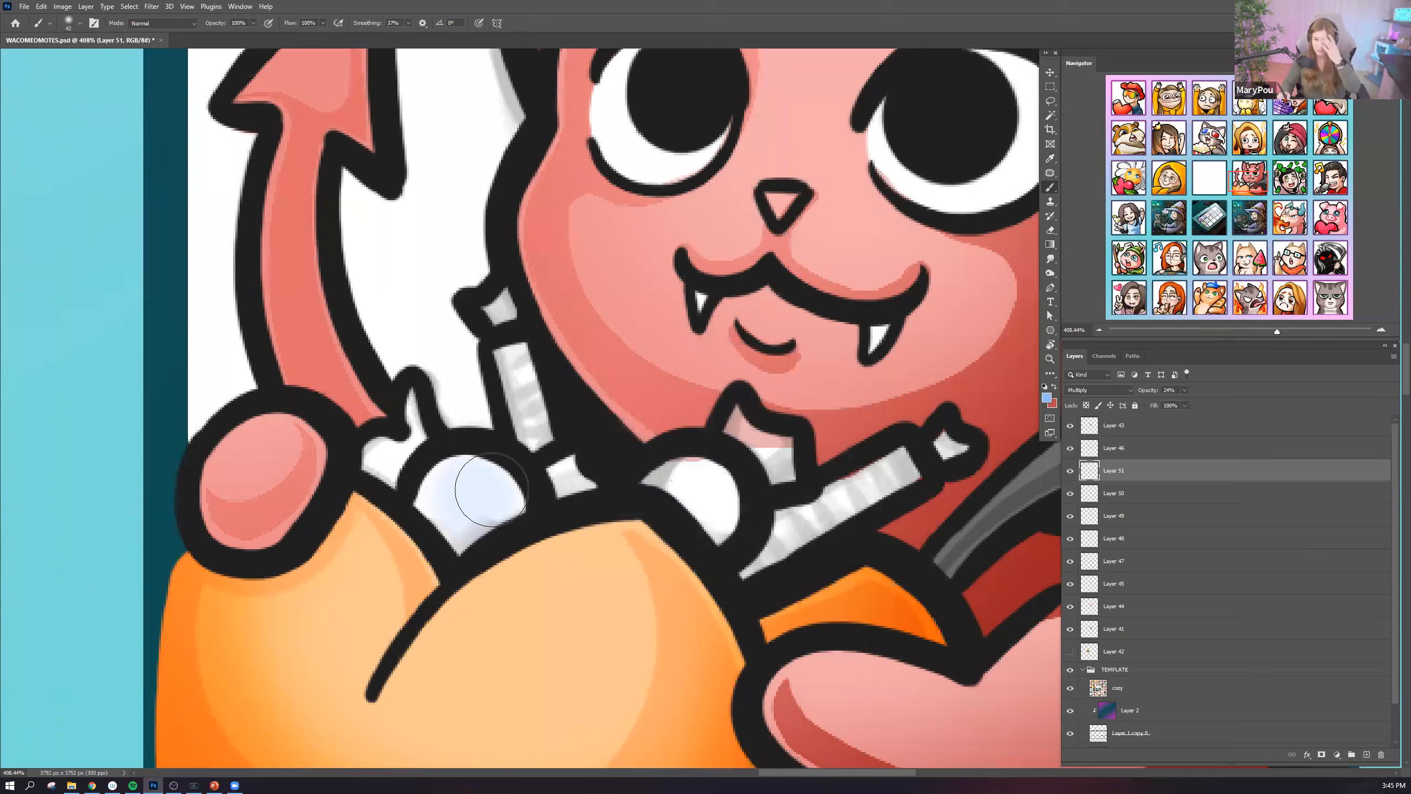
Switch to a hard round brush at 100% hardness and add a new layer above the bag shadow layer.
click(68, 22)
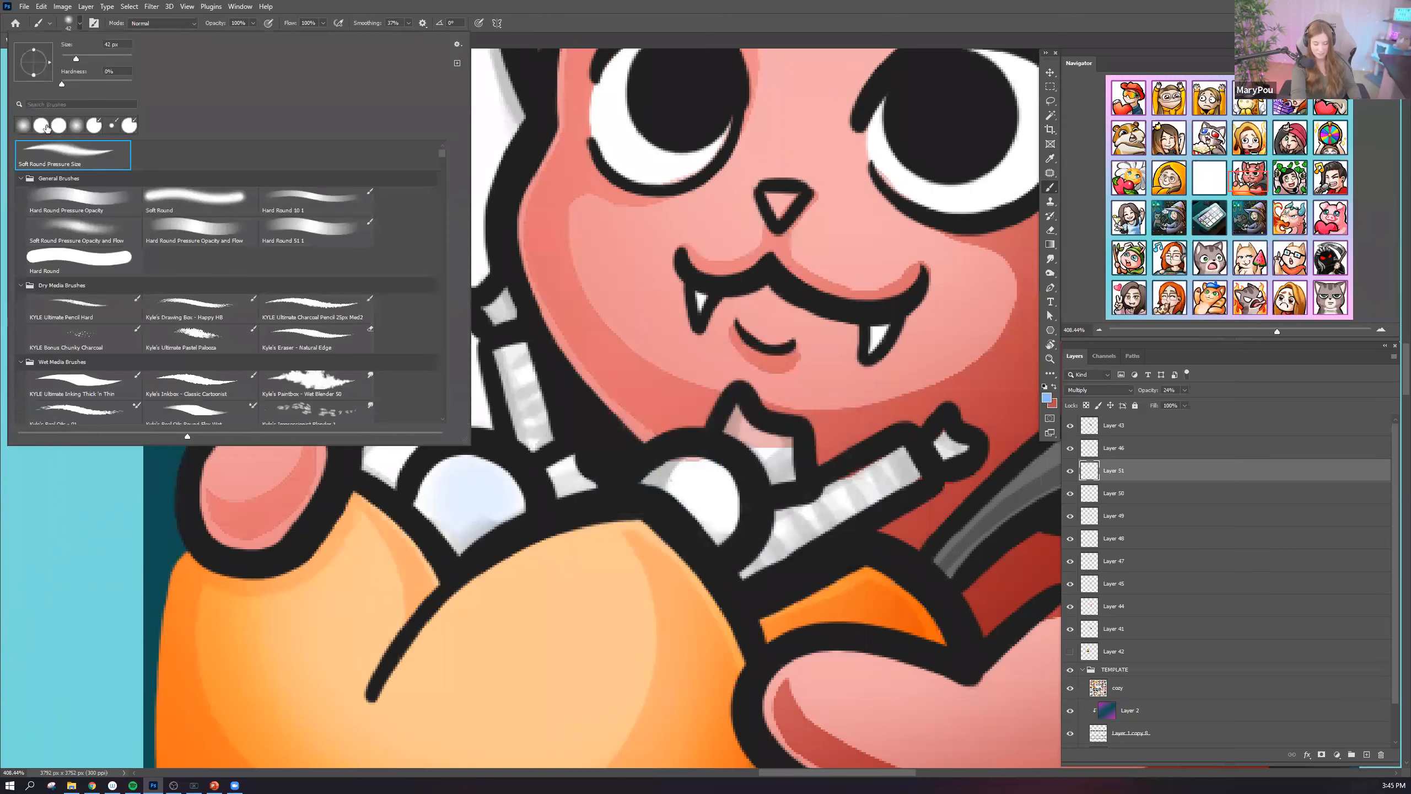
click(47, 128)
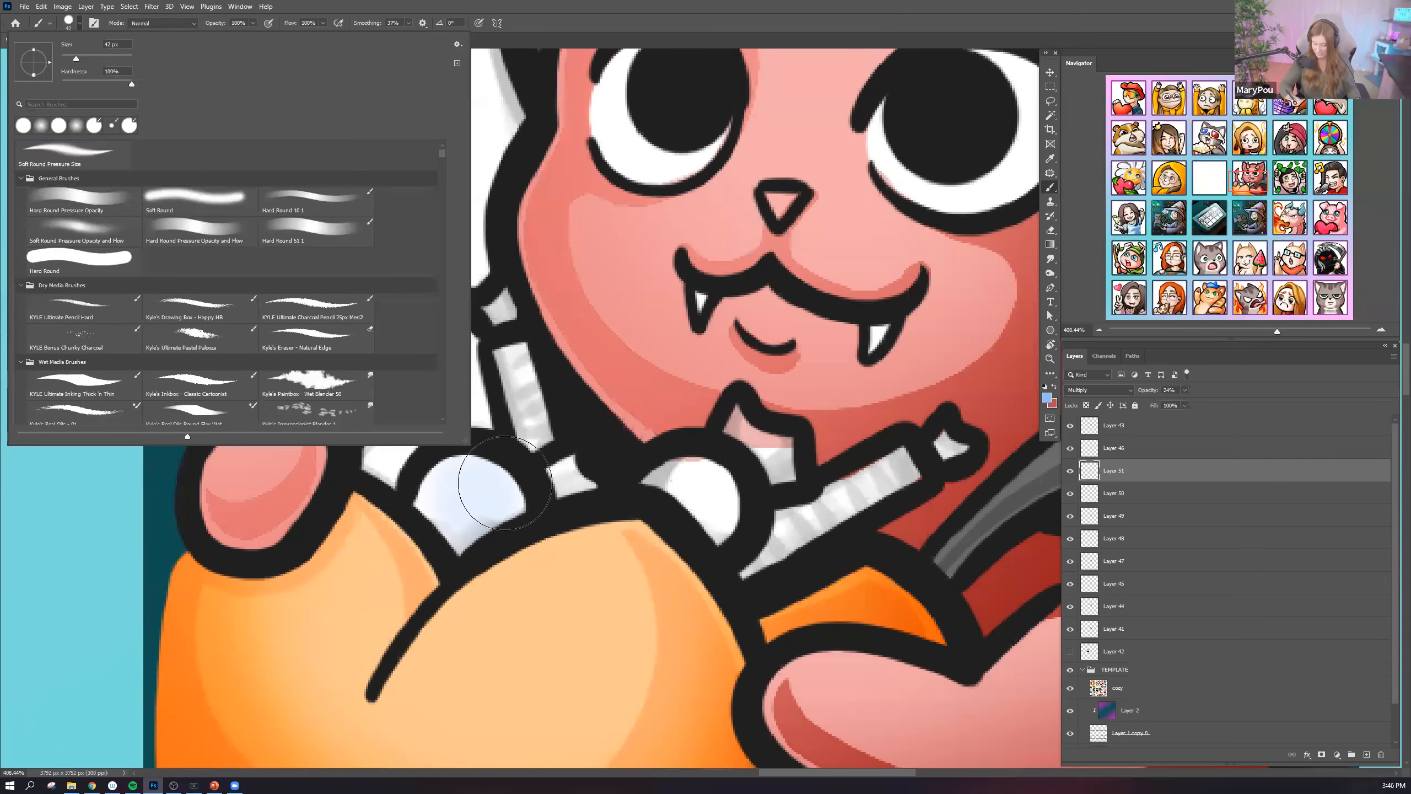
click(504, 482)
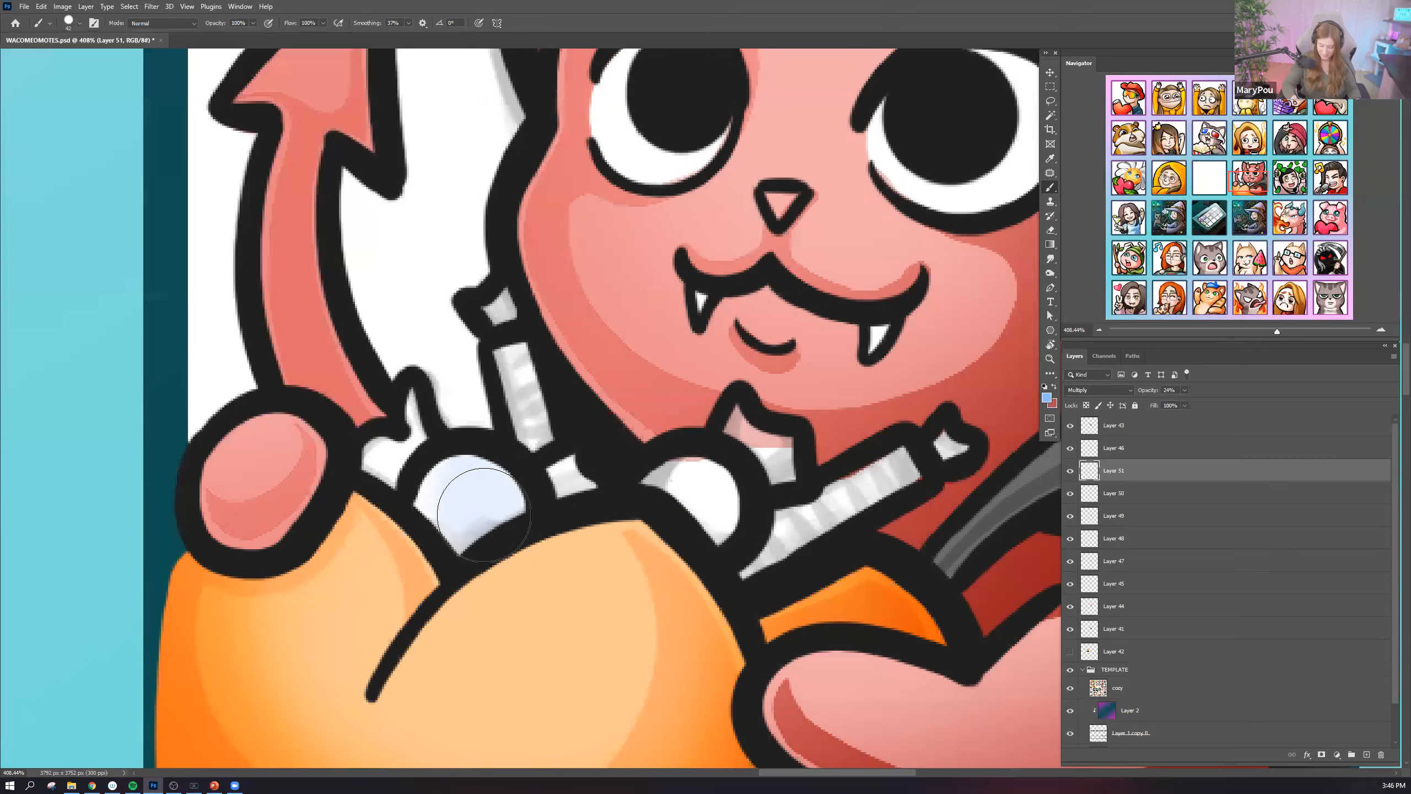
click(85, 6)
mouse_move(168, 24)
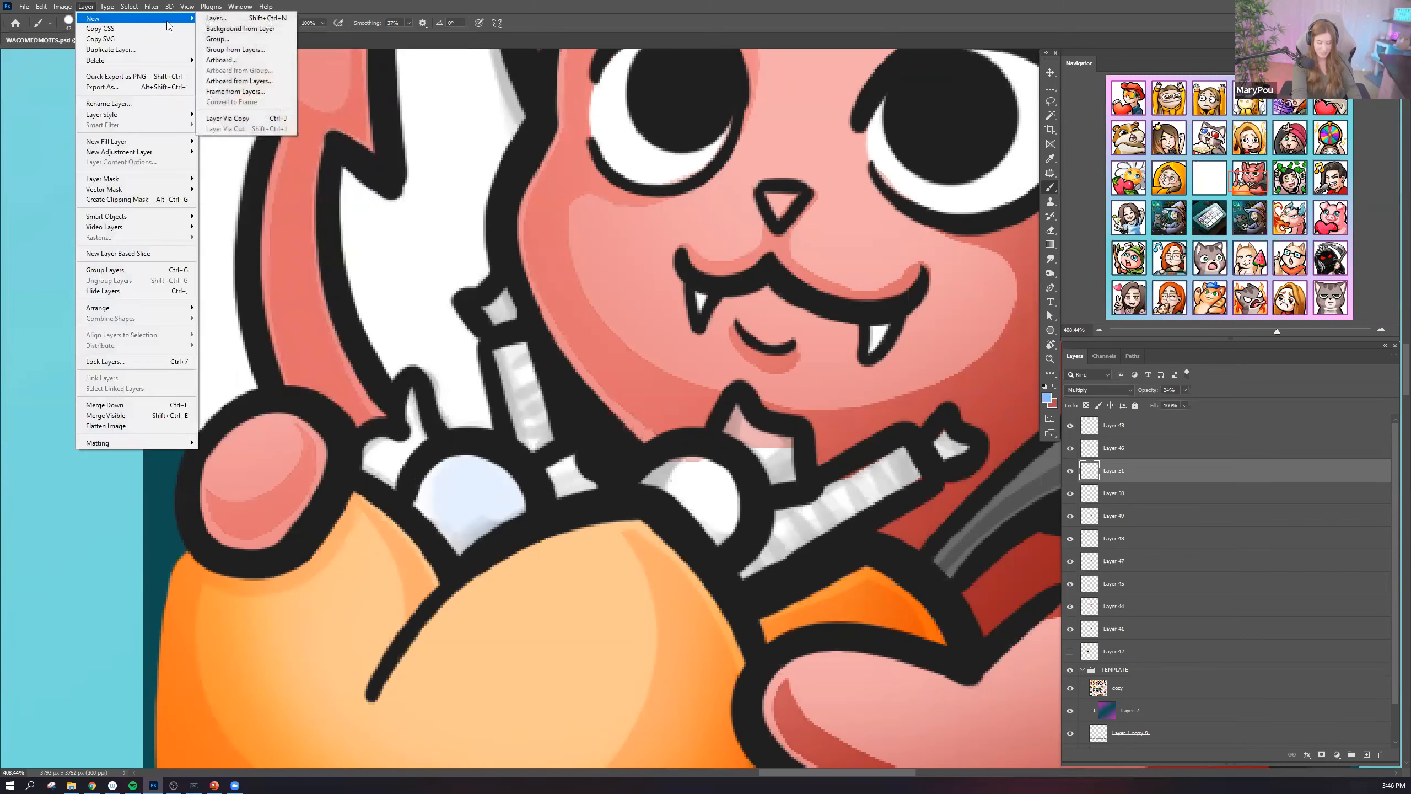
click(217, 17)
key(Return)
Paint the round candy, wrapper ends and upright wrapped candy nearest the tail flat light blue on the new layer.
mouse_move(473, 480)
mouse_down()
mouse_move(454, 518)
mouse_move(482, 504)
mouse_up()
drag(380, 478, 382, 459)
drag(417, 389, 408, 439)
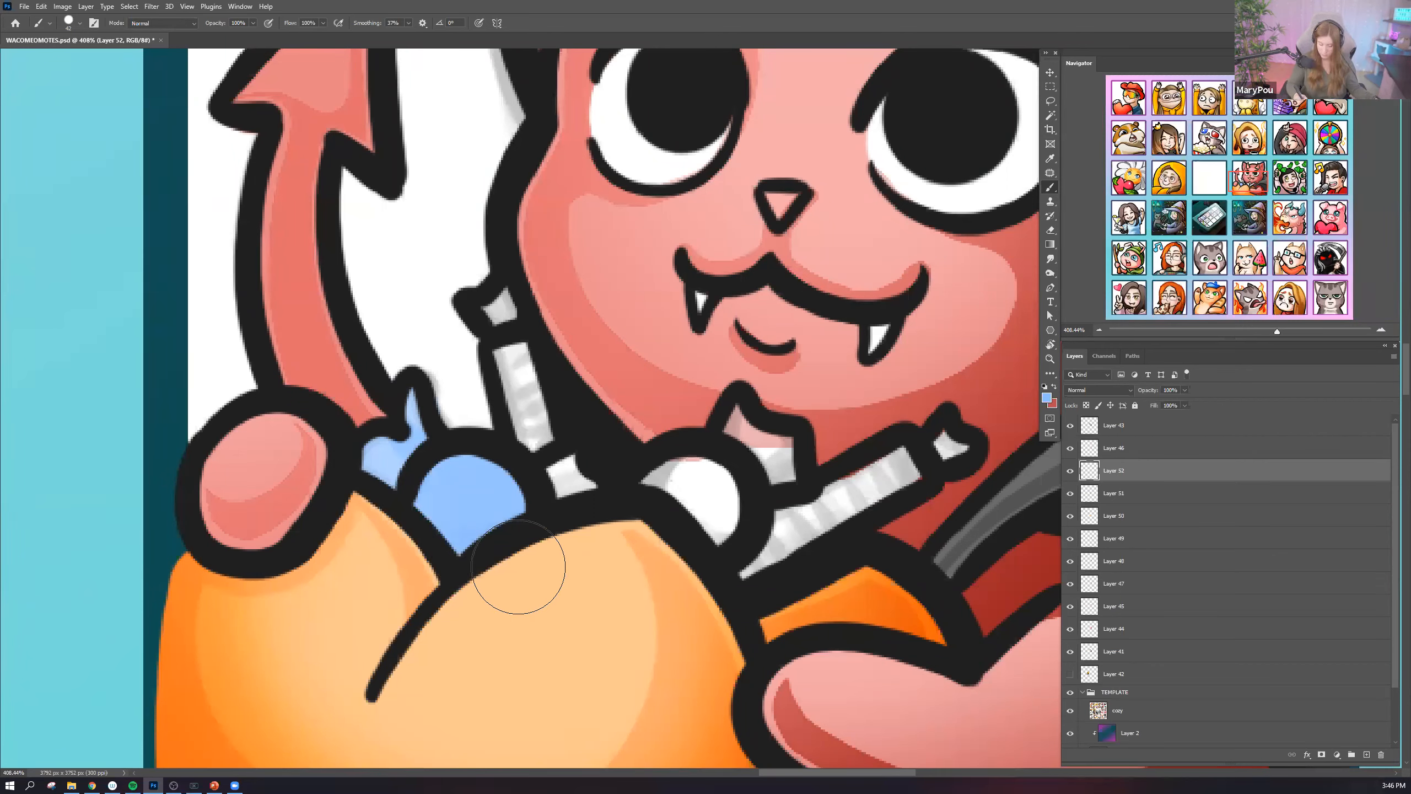
drag(553, 483, 572, 470)
mouse_move(504, 357)
mouse_down()
mouse_move(542, 472)
mouse_move(500, 368)
mouse_up()
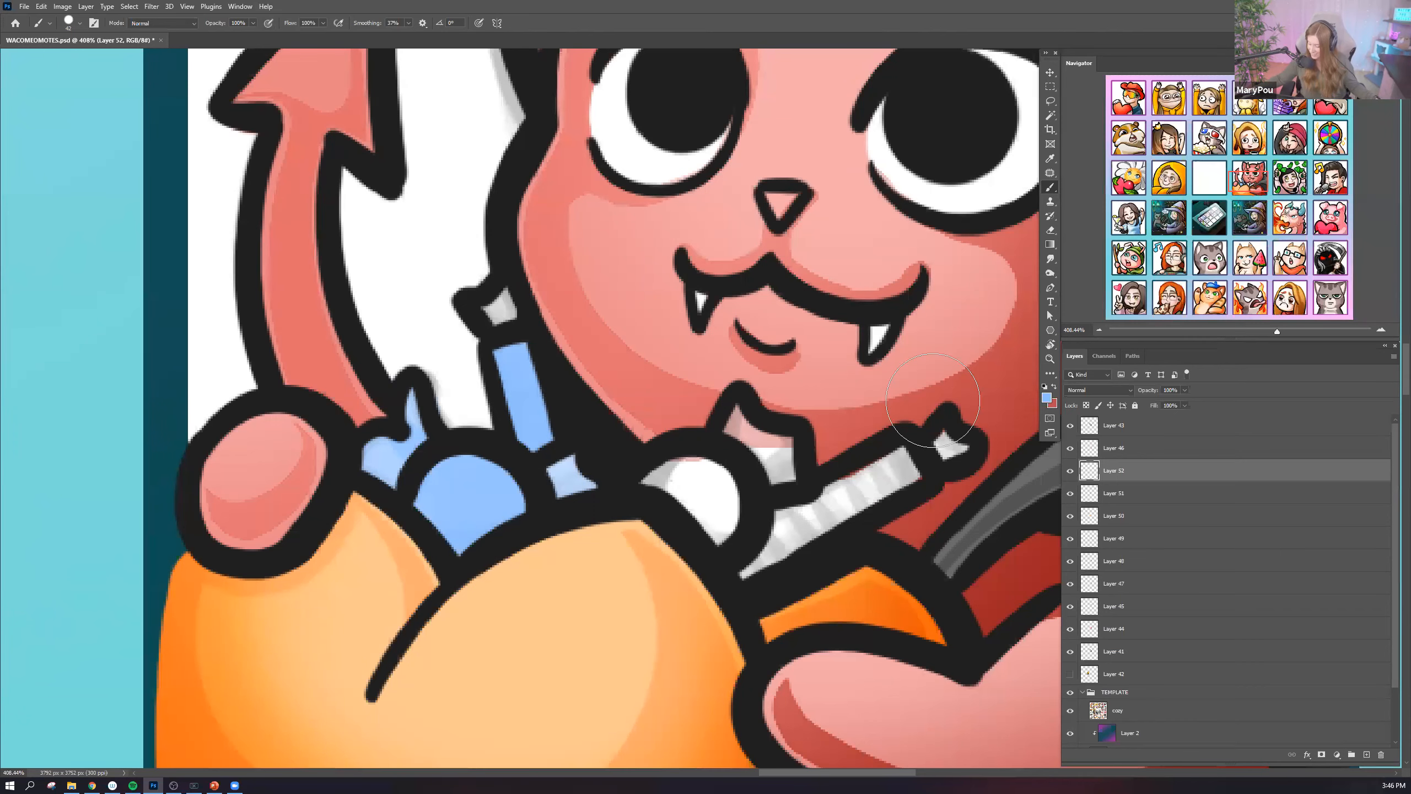
drag(473, 304, 514, 363)
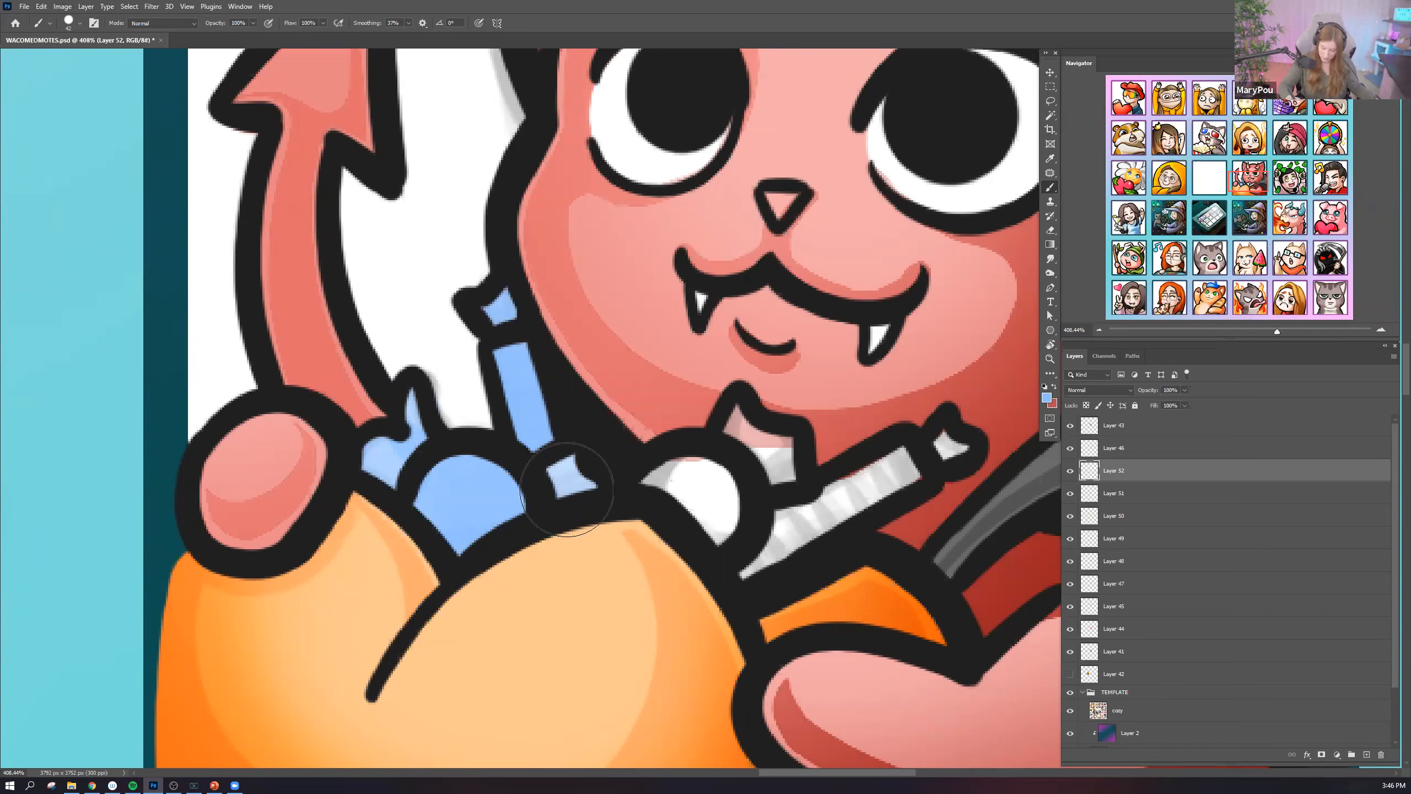
mouse_move(587, 437)
mouse_down()
mouse_move(487, 489)
mouse_move(388, 459)
mouse_move(402, 480)
mouse_move(417, 387)
mouse_move(452, 492)
mouse_move(444, 363)
mouse_move(448, 409)
mouse_up()
click(409, 22)
click(361, 10)
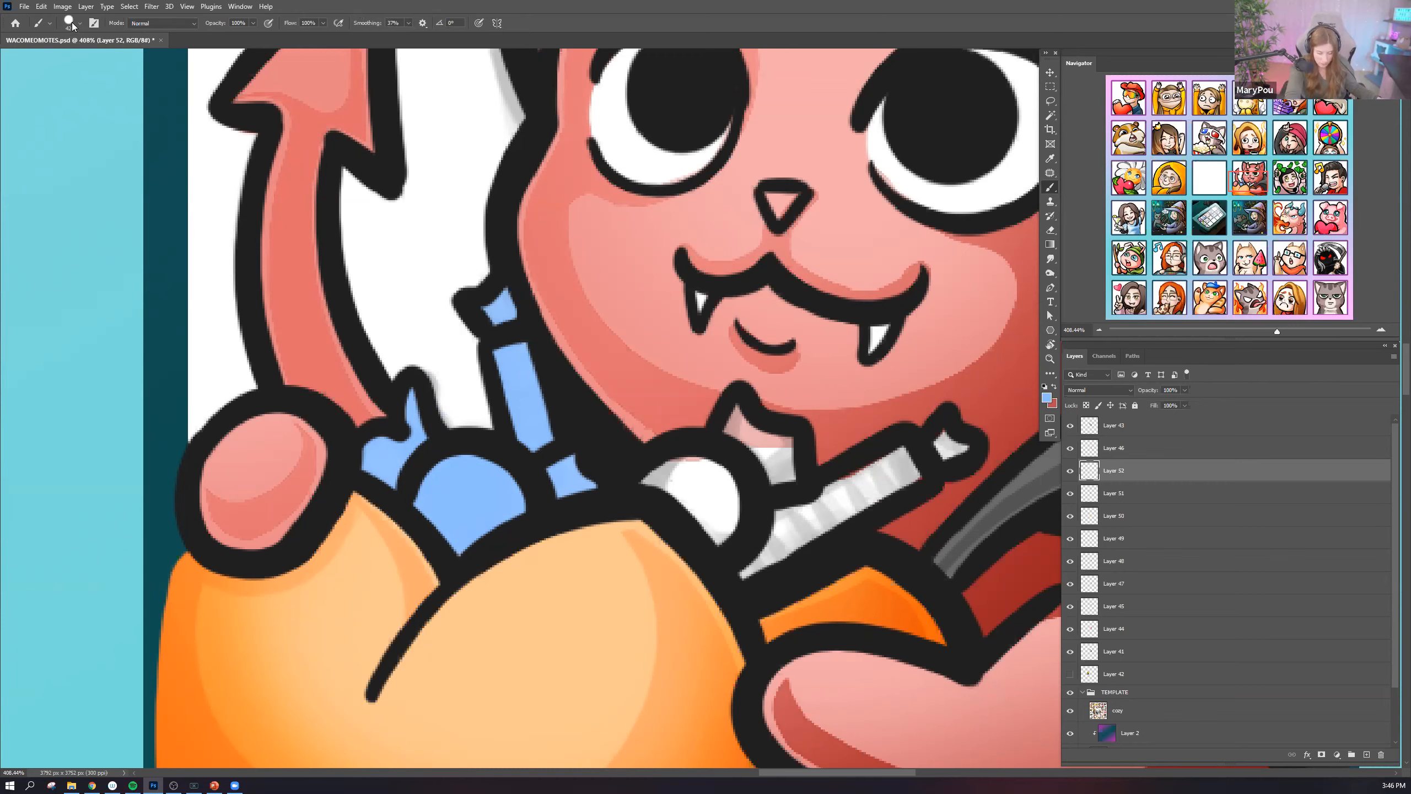
Paint the candies beside the cat's arm flat light blue and move the candy layer above Layer 46.
mouse_move(639, 473)
mouse_down()
mouse_move(670, 484)
mouse_move(706, 461)
mouse_move(695, 517)
mouse_move(756, 439)
mouse_move(789, 484)
mouse_move(889, 473)
mouse_move(750, 539)
mouse_move(987, 418)
mouse_move(1013, 444)
mouse_up()
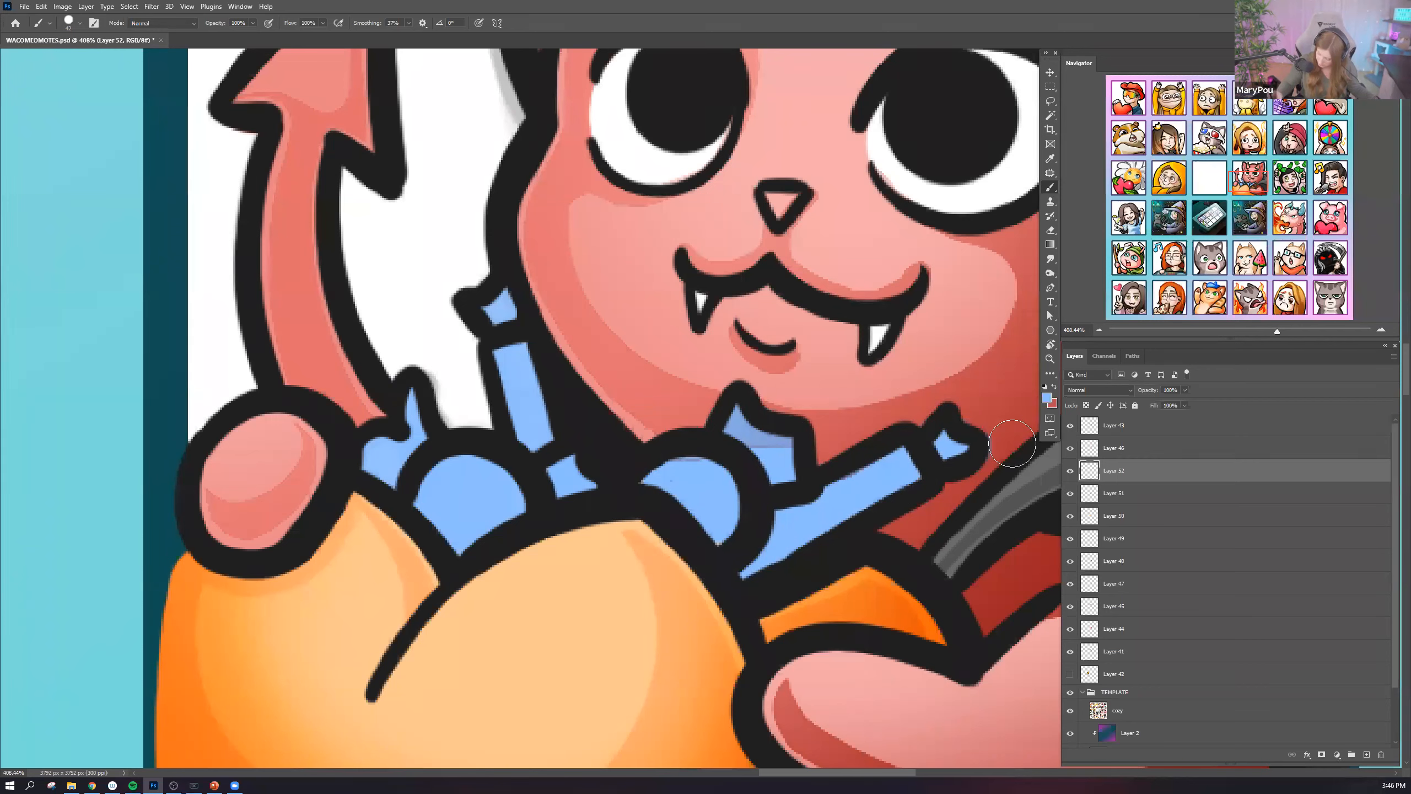
key(bracketright)
key(bracketright)
key(bracketright)
key(bracketright)
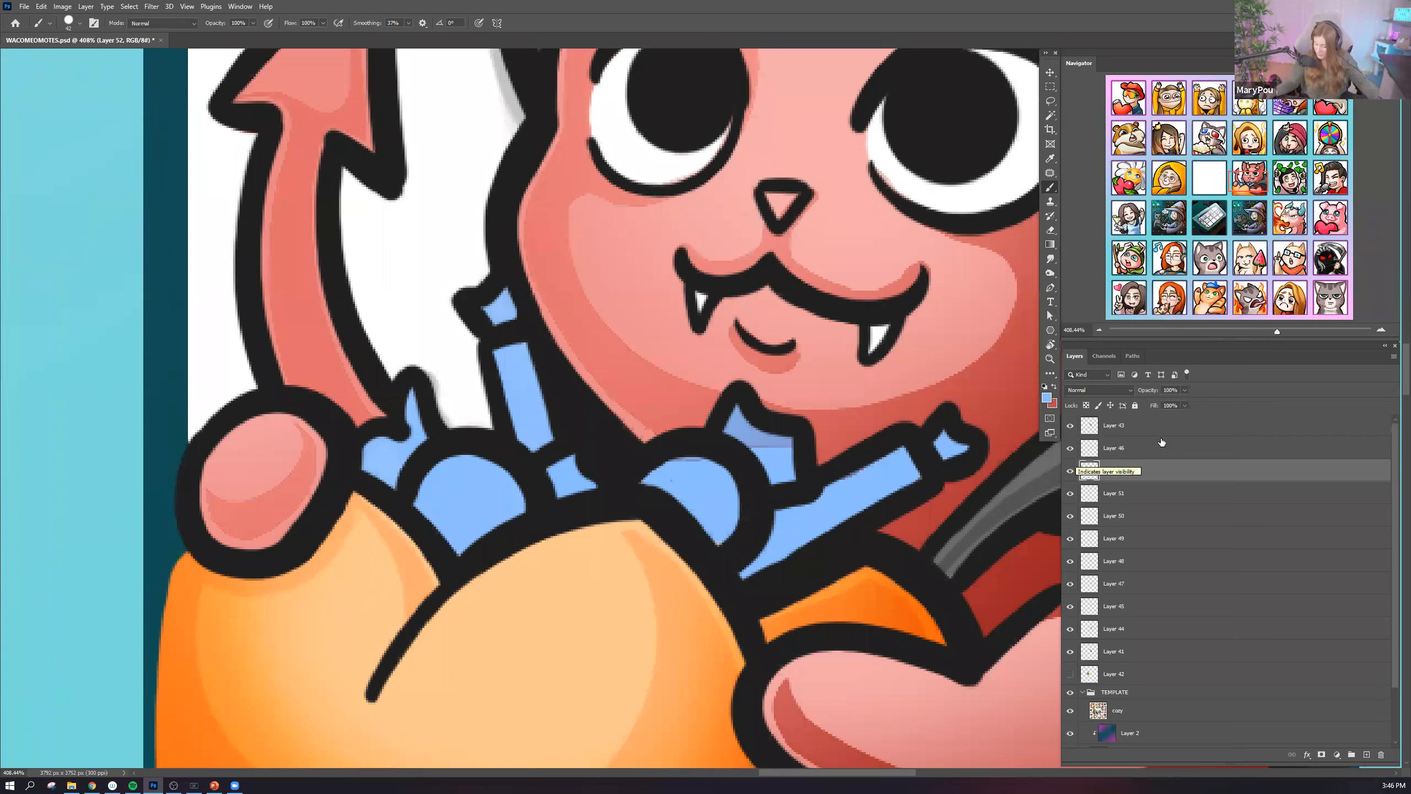
key(ctrl+bracketright)
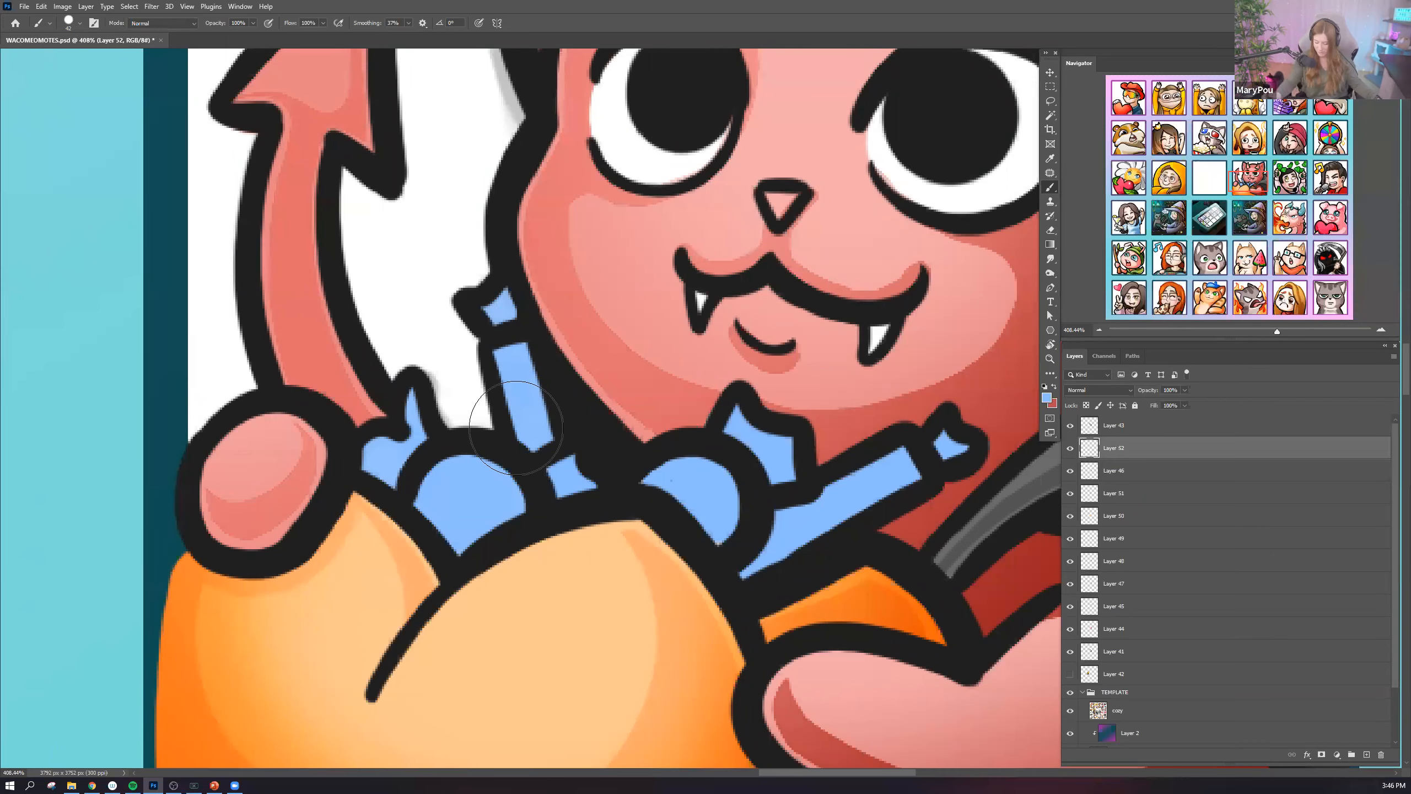
Choose a paler blue foreground colour, undo the oversized test stroke and reduce the hard brush to 25 px.
click(1047, 398)
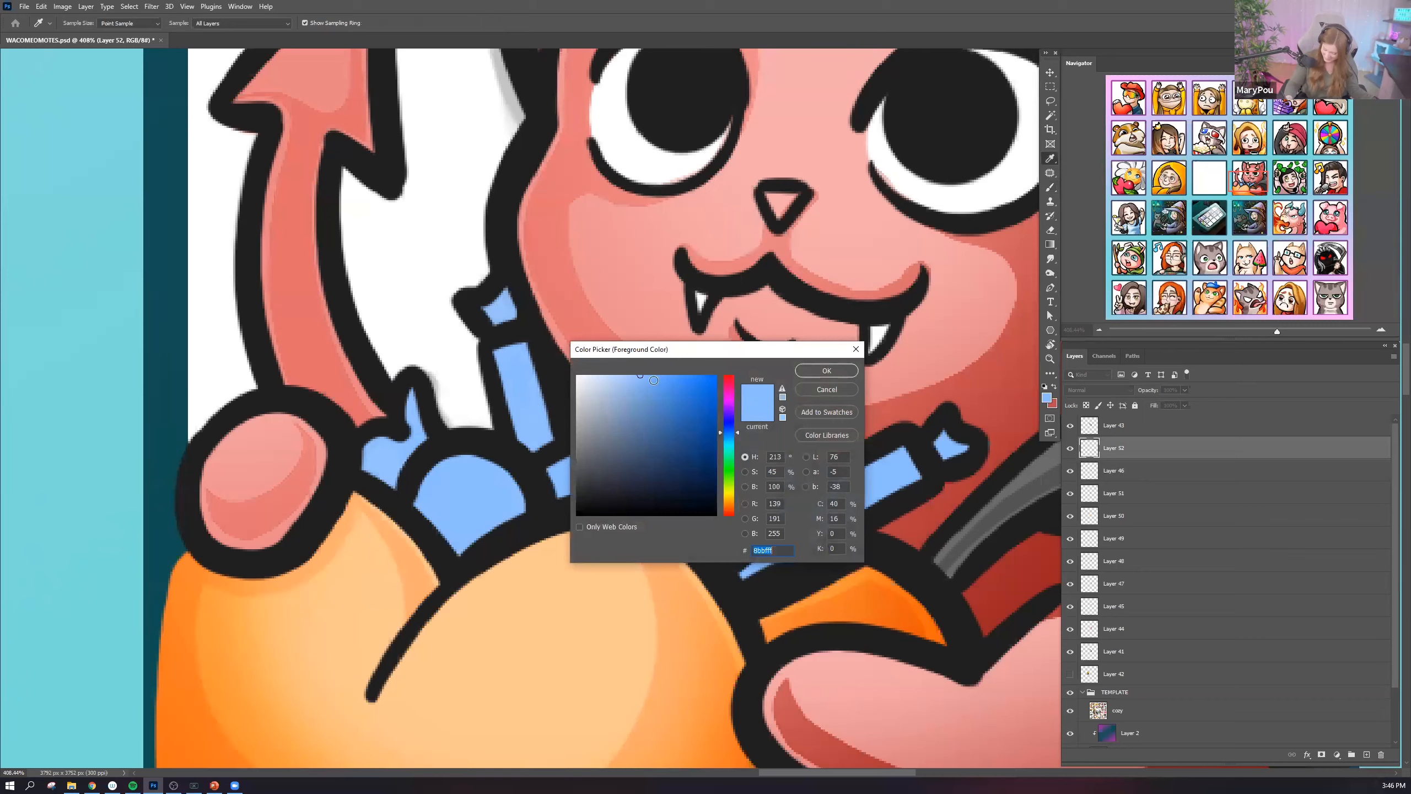
click(827, 370)
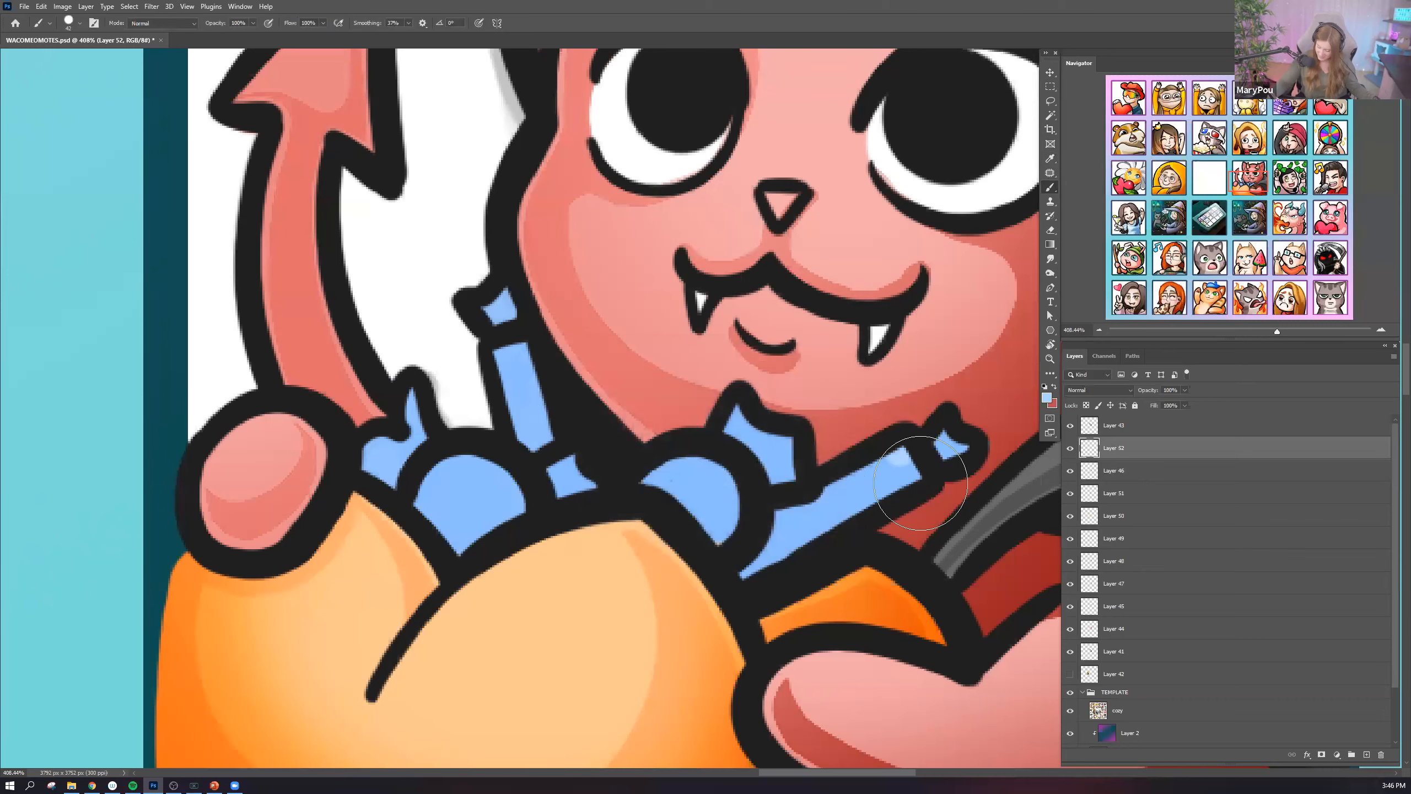
key(ctrl+z)
click(81, 24)
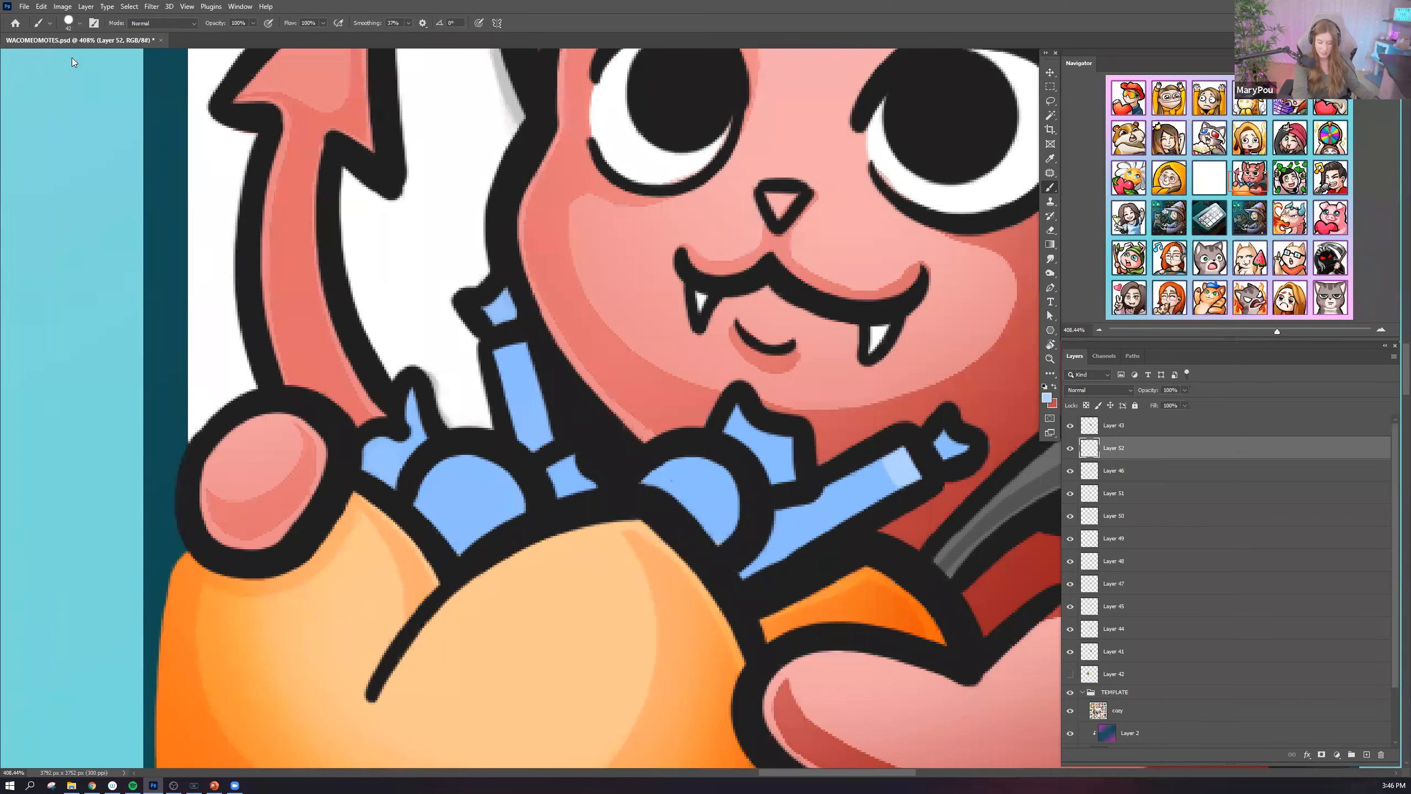
drag(73, 59, 70, 59)
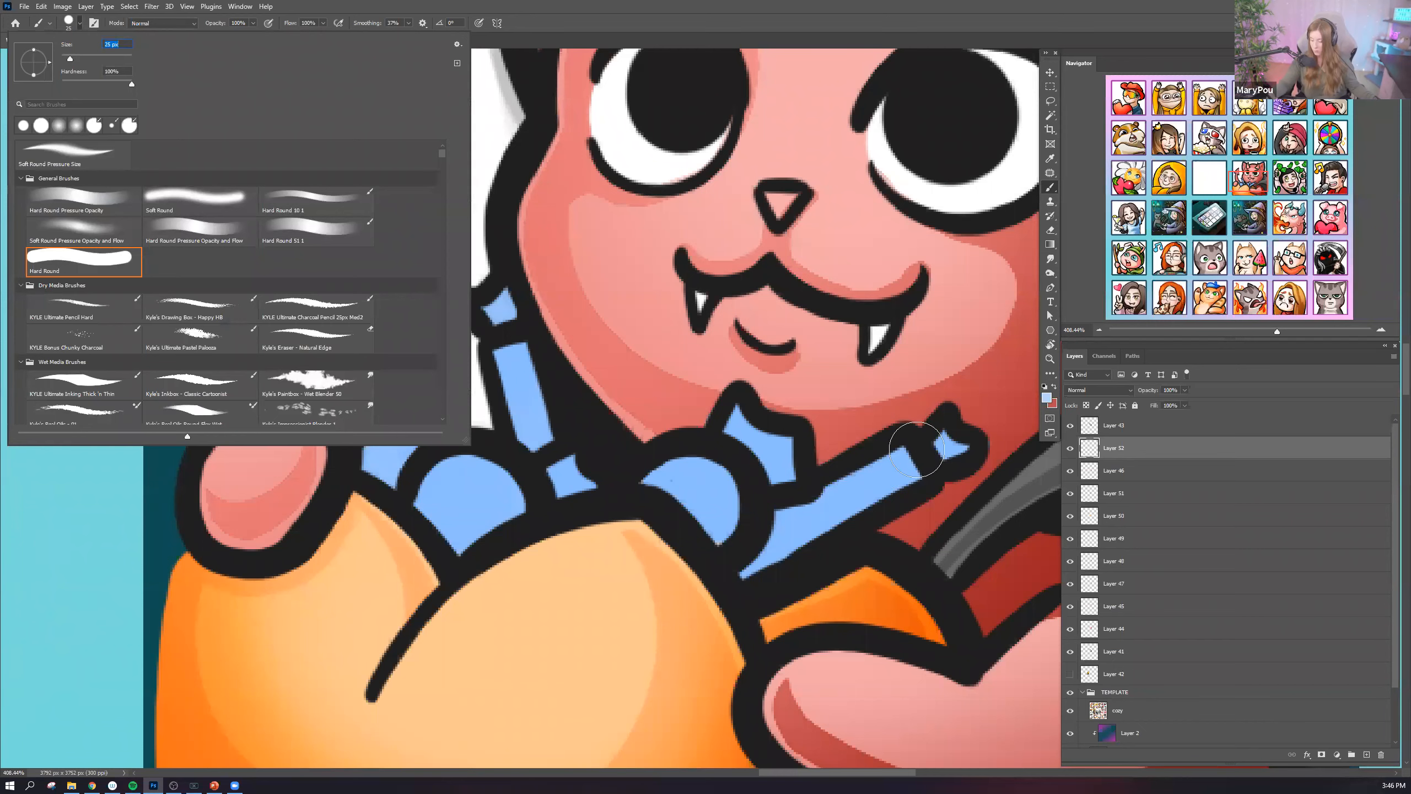
Paint pale blue stripes on the long candy by the cat's arm and highlights on its neighbouring round candy and wrapper.
drag(918, 440, 926, 470)
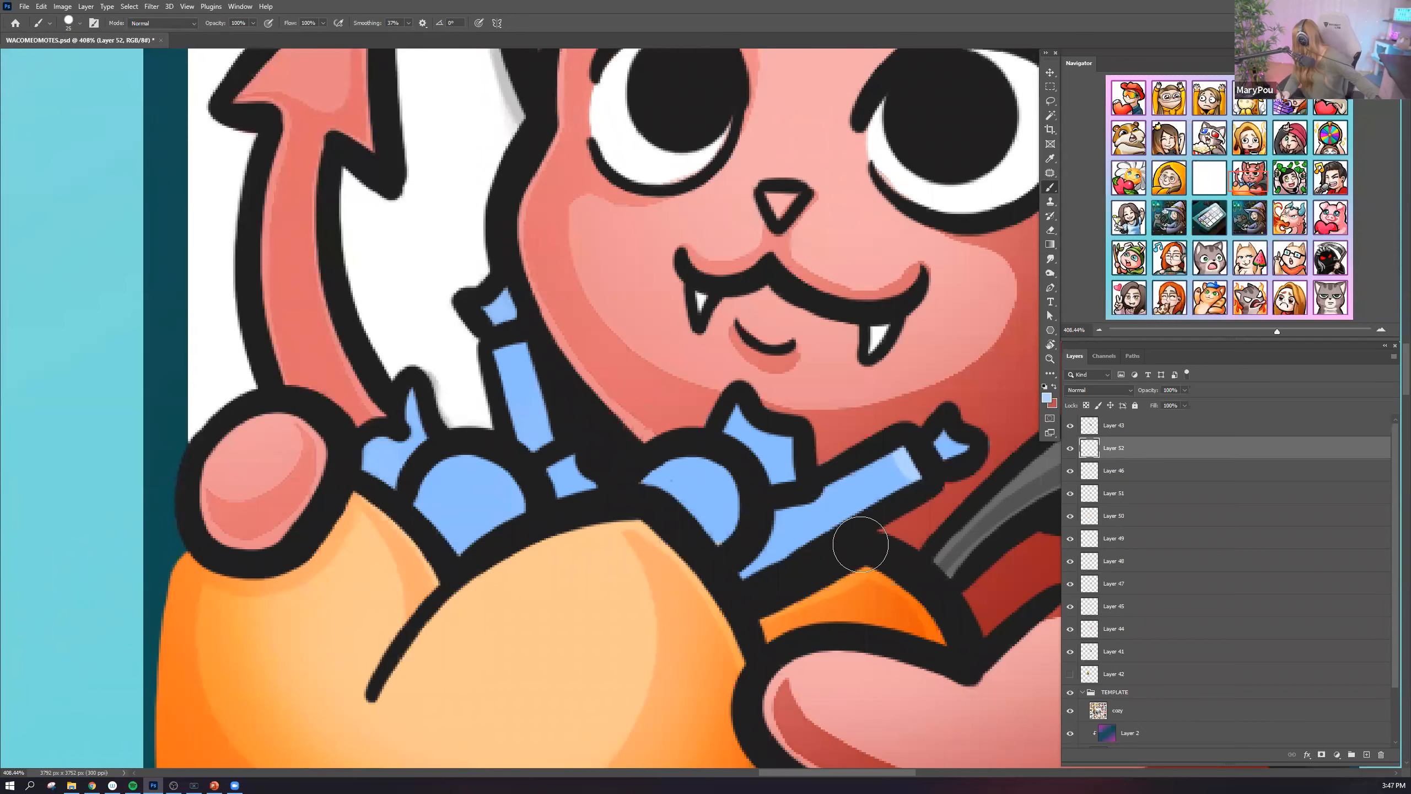
mouse_move(879, 459)
mouse_down()
mouse_move(899, 502)
mouse_move(874, 447)
mouse_move(860, 470)
mouse_move(881, 457)
mouse_move(888, 481)
mouse_move(851, 464)
mouse_move(880, 517)
mouse_move(826, 491)
mouse_move(845, 530)
mouse_move(798, 503)
mouse_move(826, 551)
mouse_move(784, 534)
mouse_up()
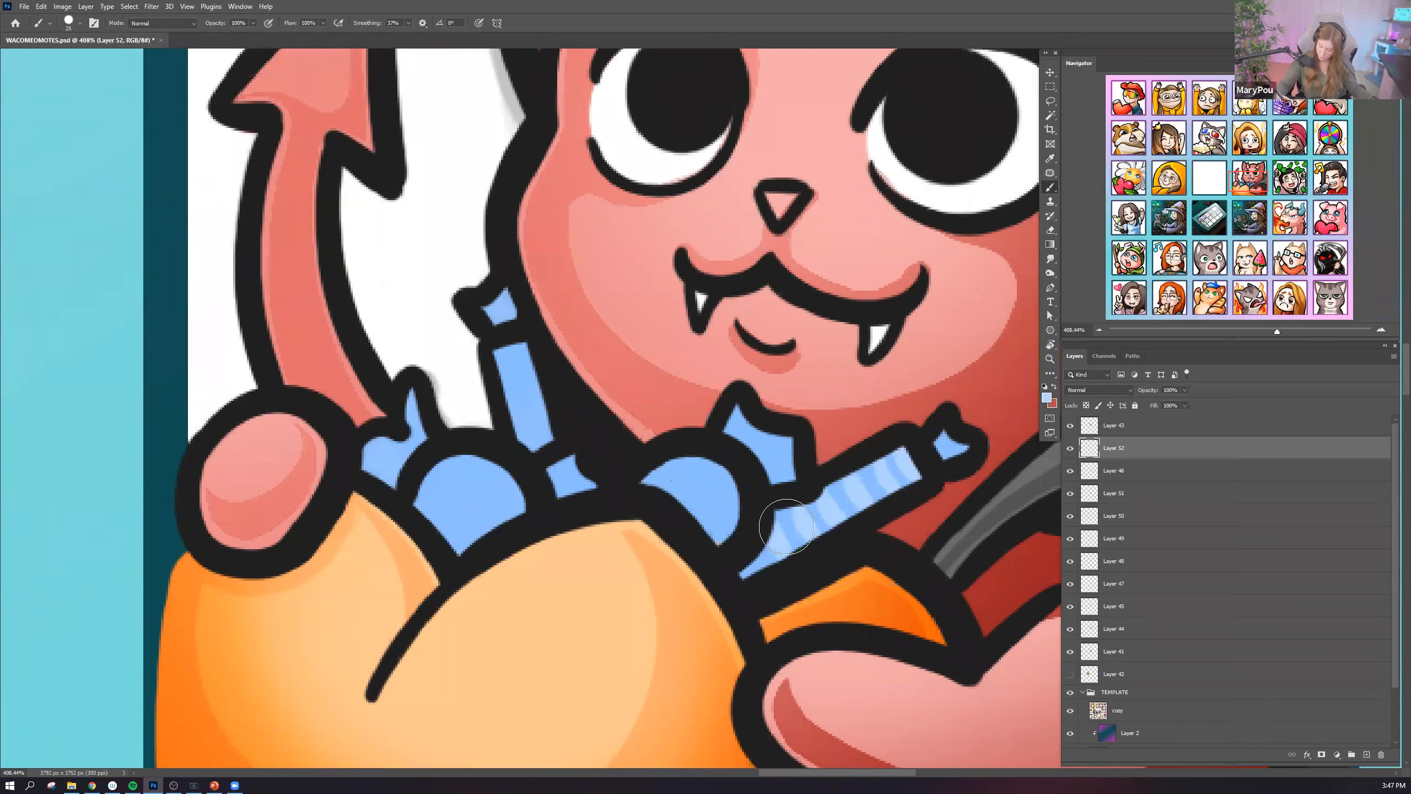
drag(669, 485, 698, 484)
mouse_move(723, 423)
mouse_down()
mouse_move(773, 440)
mouse_move(745, 420)
mouse_move(784, 432)
mouse_move(800, 413)
mouse_move(739, 403)
mouse_move(761, 427)
mouse_move(800, 433)
mouse_move(803, 484)
mouse_up()
right_click(774, 437)
click(750, 492)
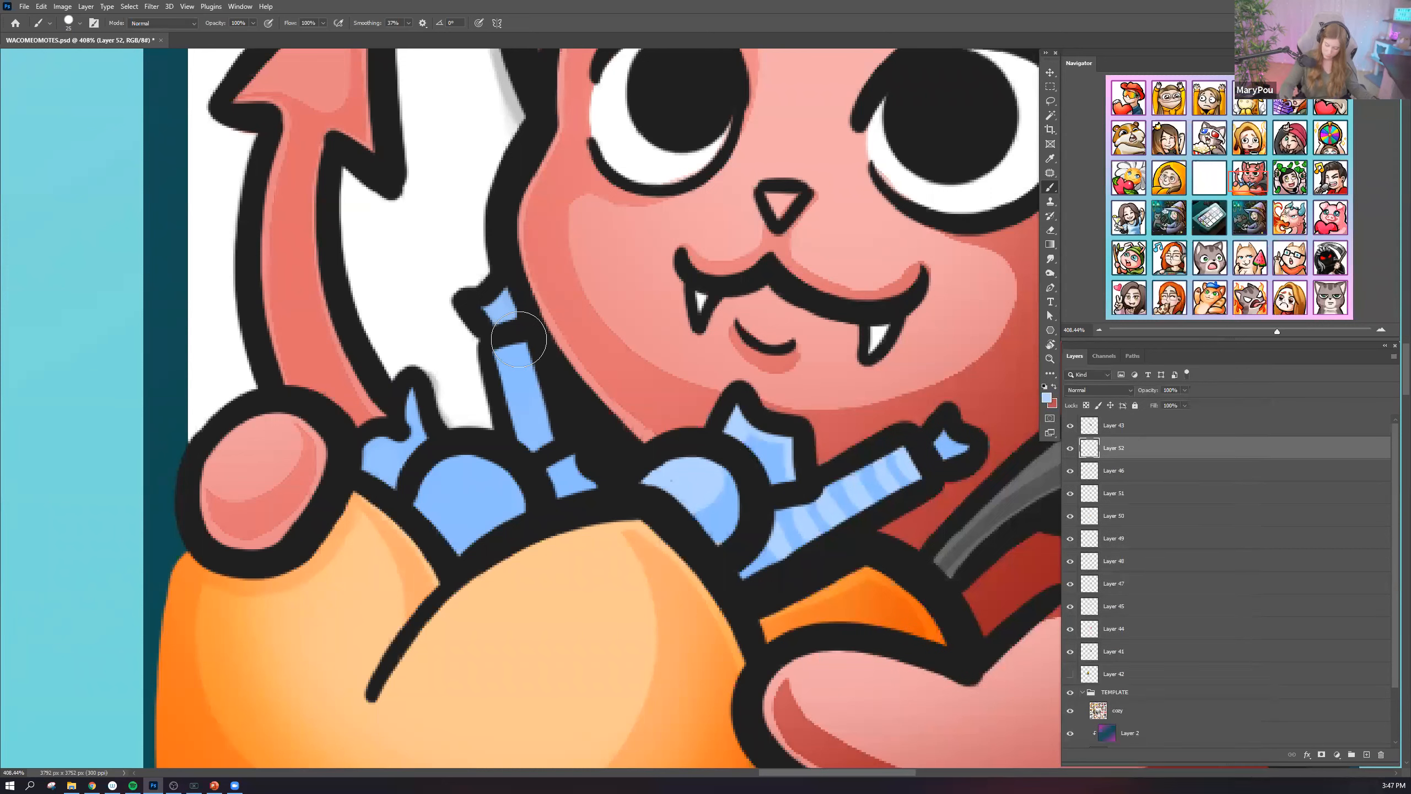
Paint pale blue stripes on the upright candy near the tail and highlights on the adjacent round candy and wrapper ends.
mouse_move(490, 353)
mouse_down()
mouse_move(533, 344)
mouse_move(492, 375)
mouse_move(535, 372)
mouse_move(504, 400)
mouse_move(545, 389)
mouse_move(504, 422)
mouse_move(555, 428)
mouse_up()
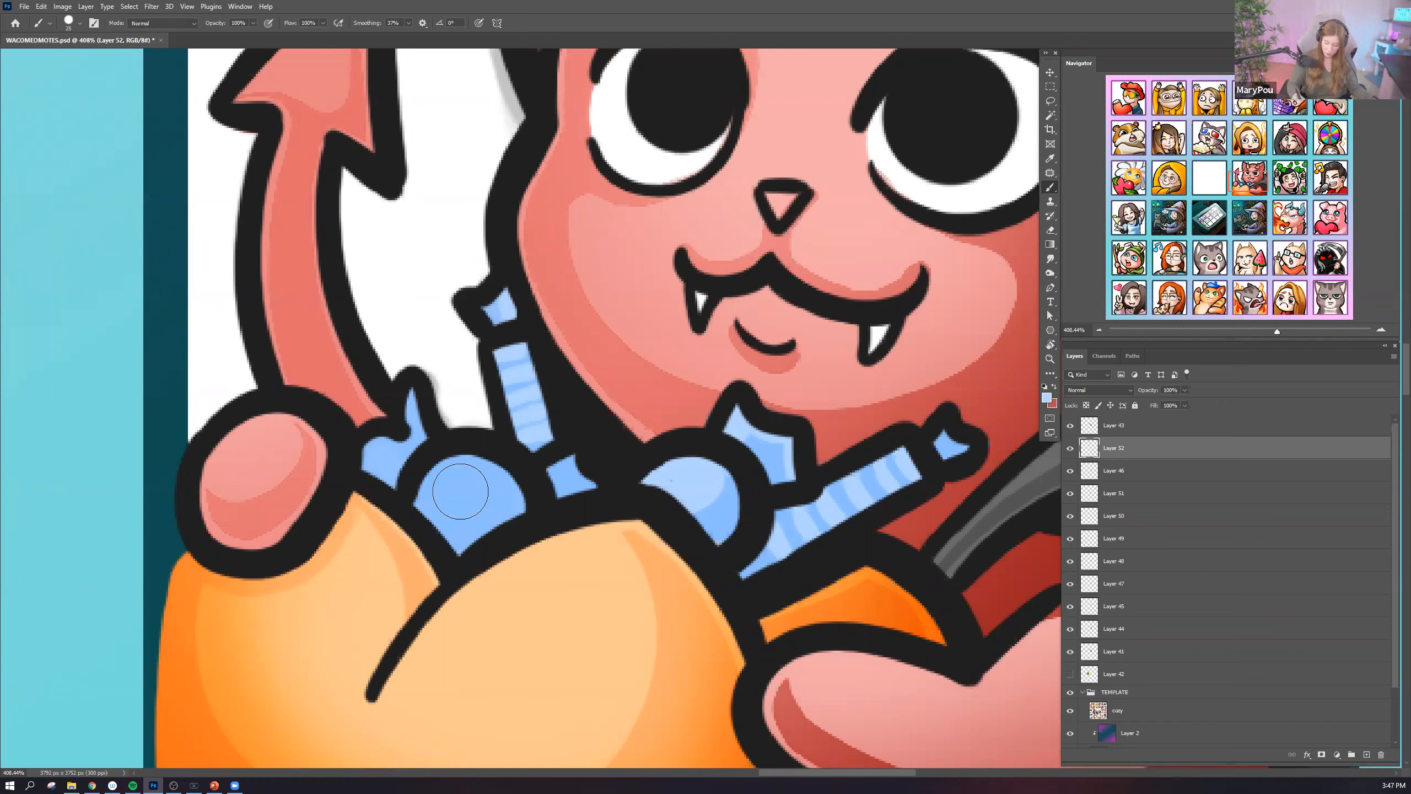
mouse_move(468, 486)
mouse_down()
mouse_move(439, 484)
mouse_move(476, 488)
mouse_up()
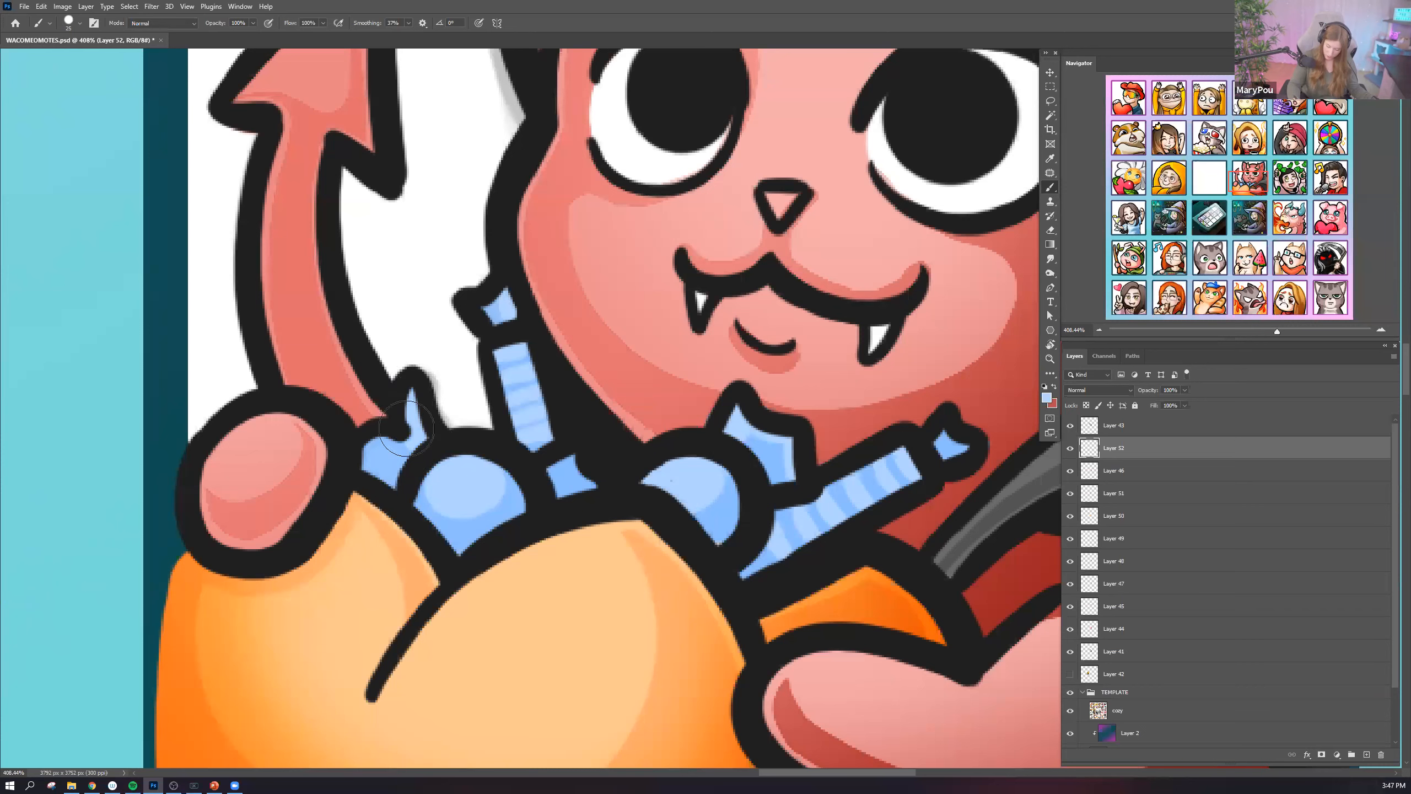
drag(557, 465, 546, 470)
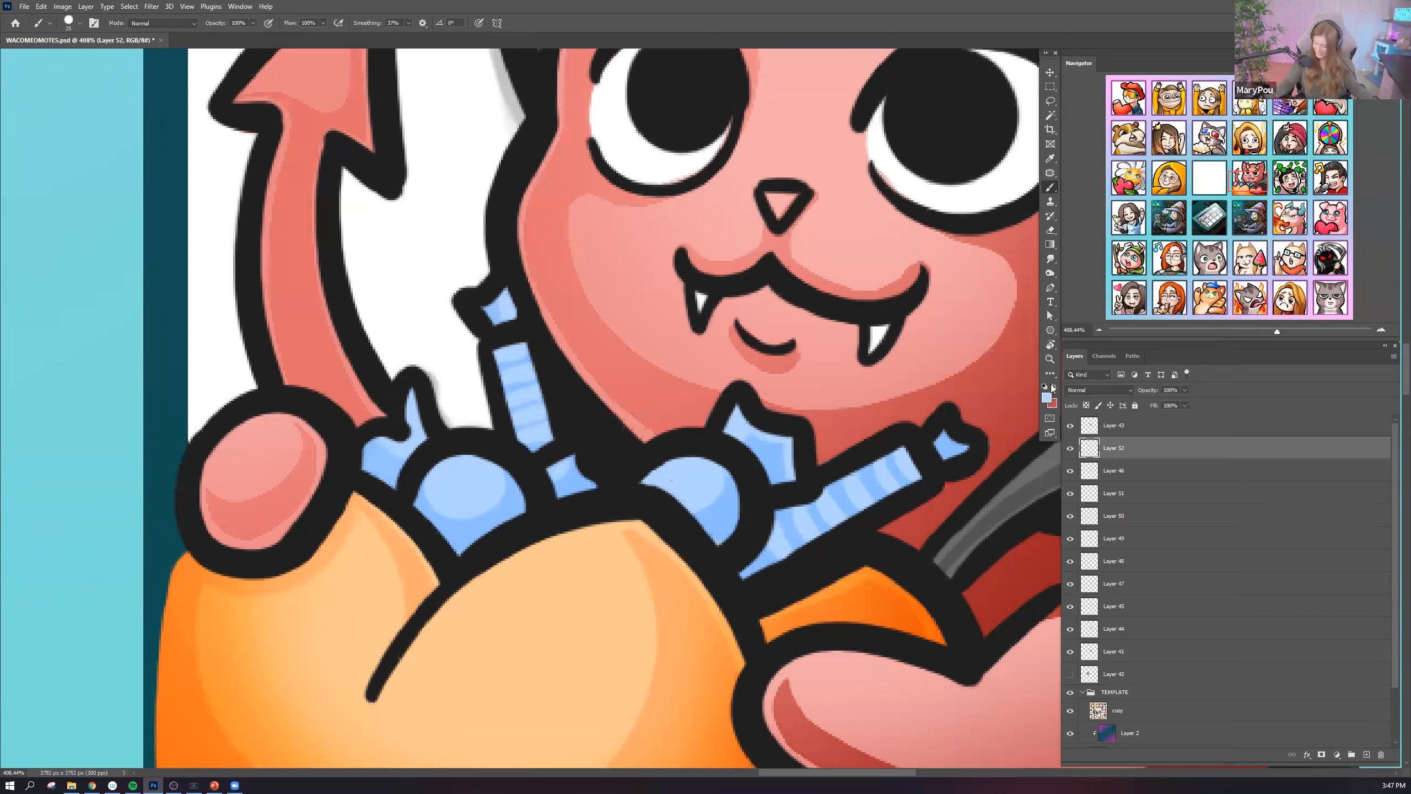
Replace the whole-layer selection with a Magic Wand selection of the candies' darker blue areas.
ctrl+click(1090, 450)
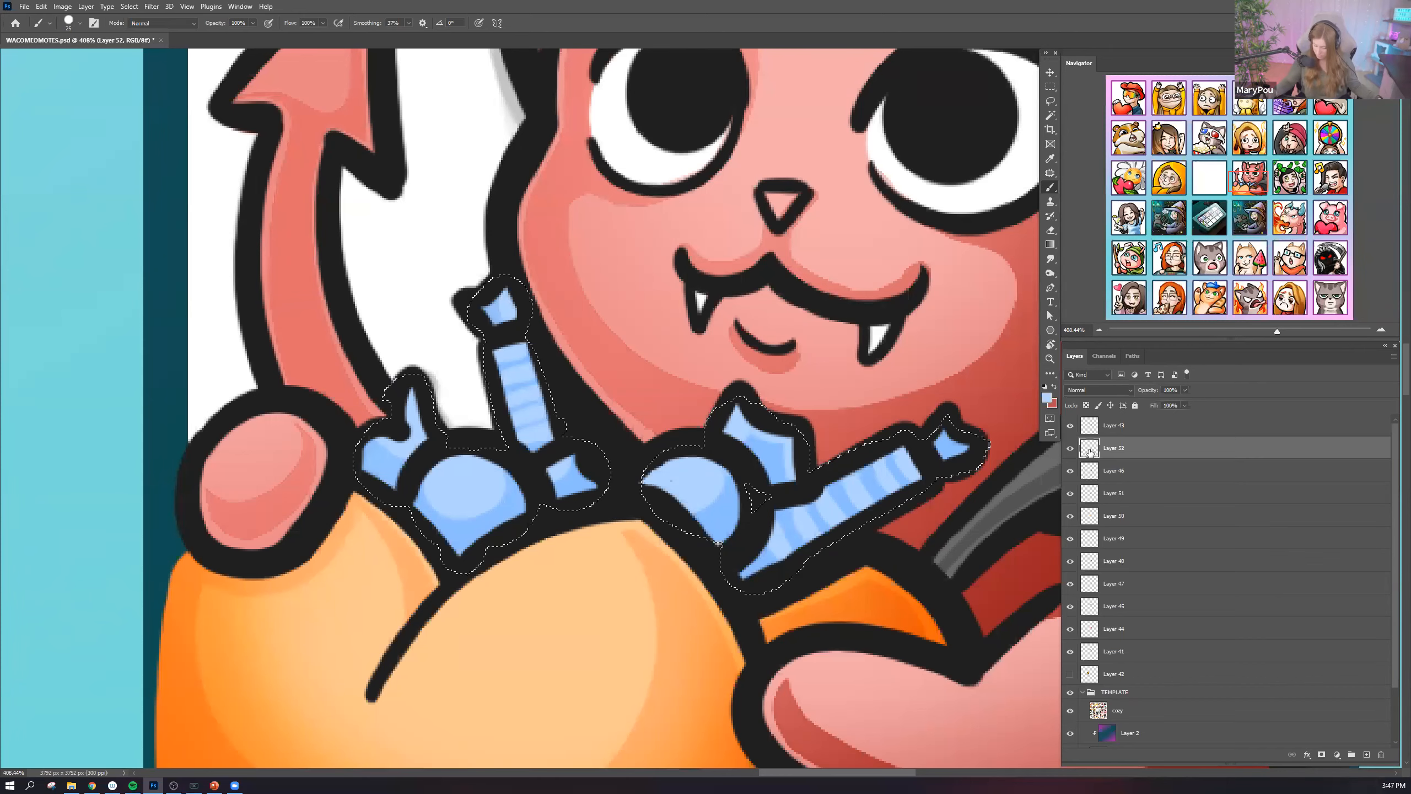
key(w)
key(ctrl+d)
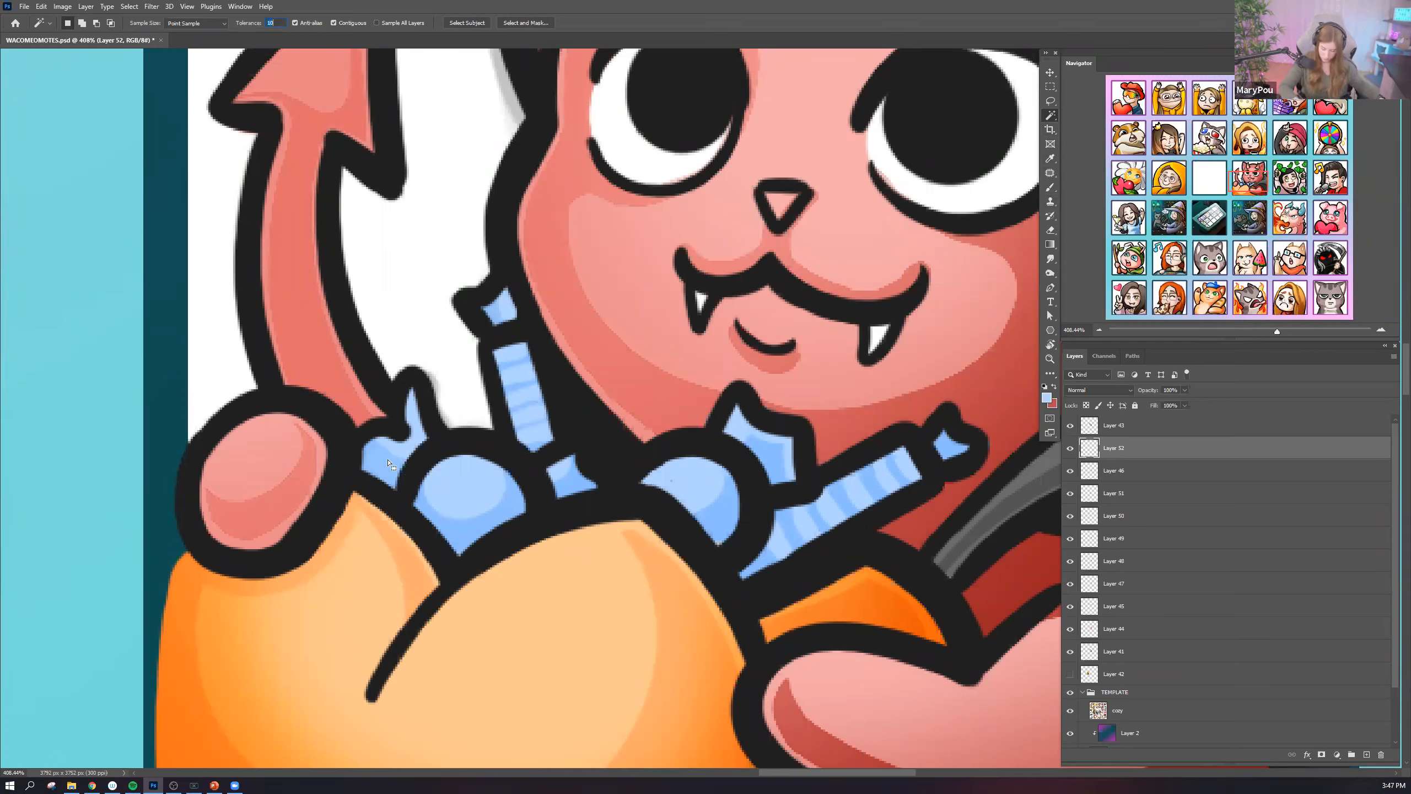
click(574, 408)
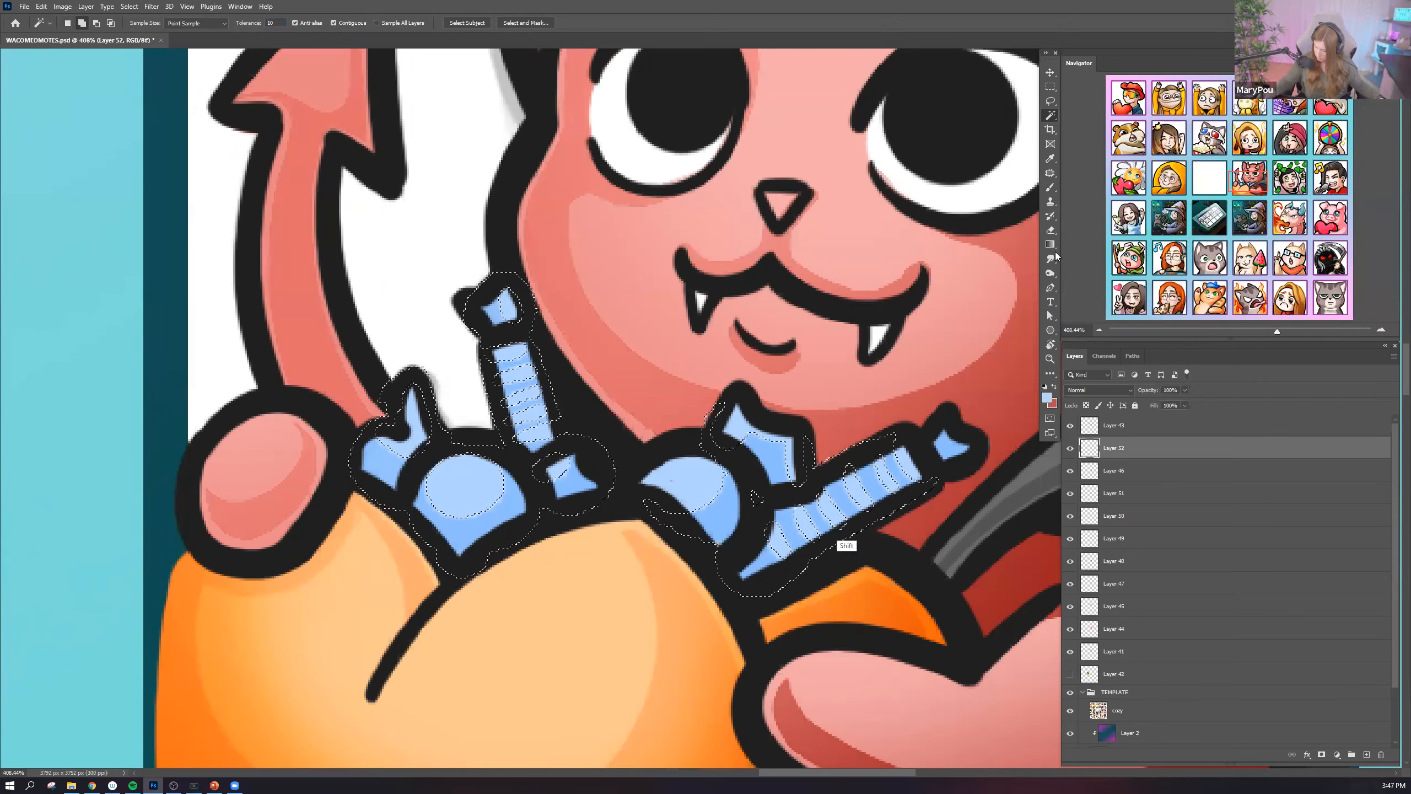
Switch to a larger soft brush and sample the candies' darker blue as the painting colour.
click(1050, 188)
click(68, 22)
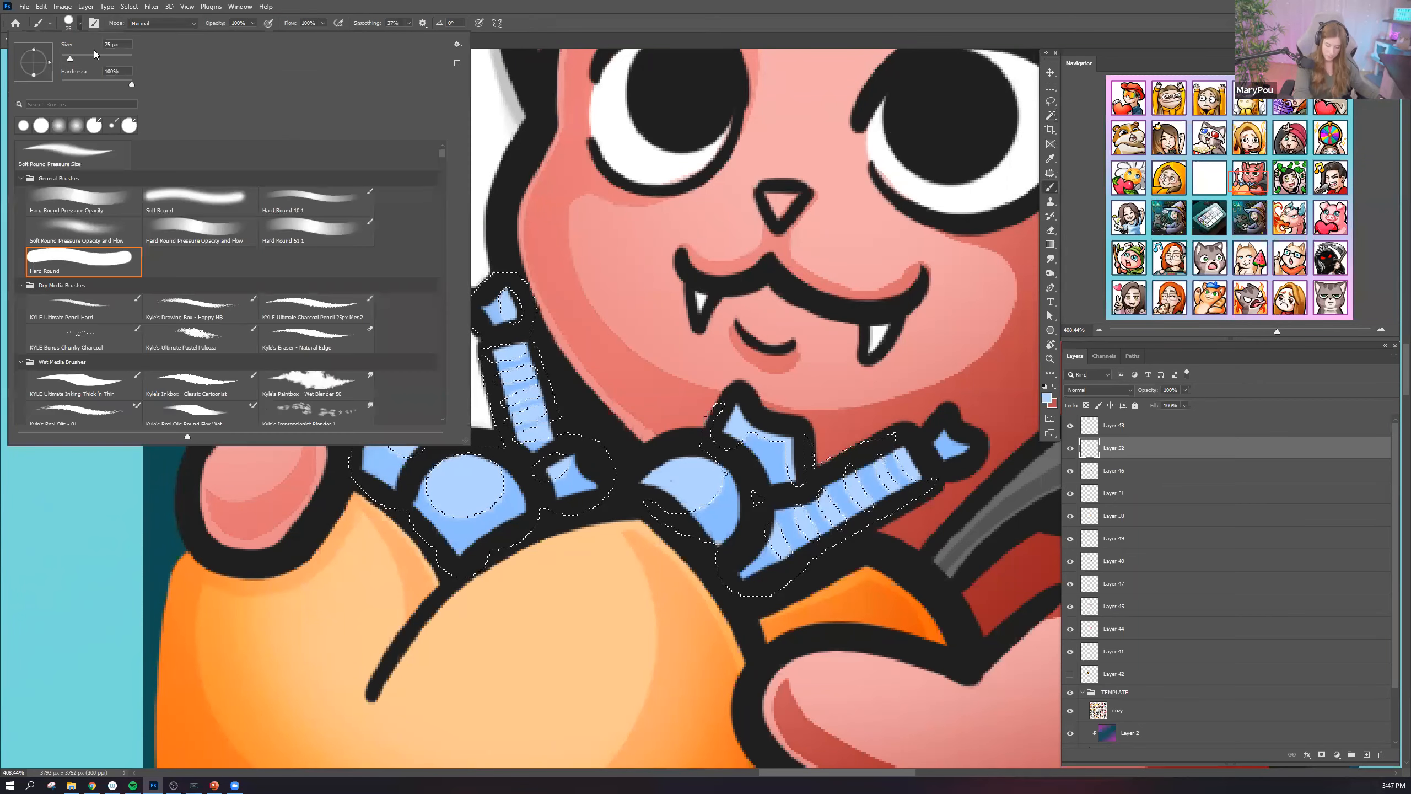
click(108, 58)
alt+click(714, 529)
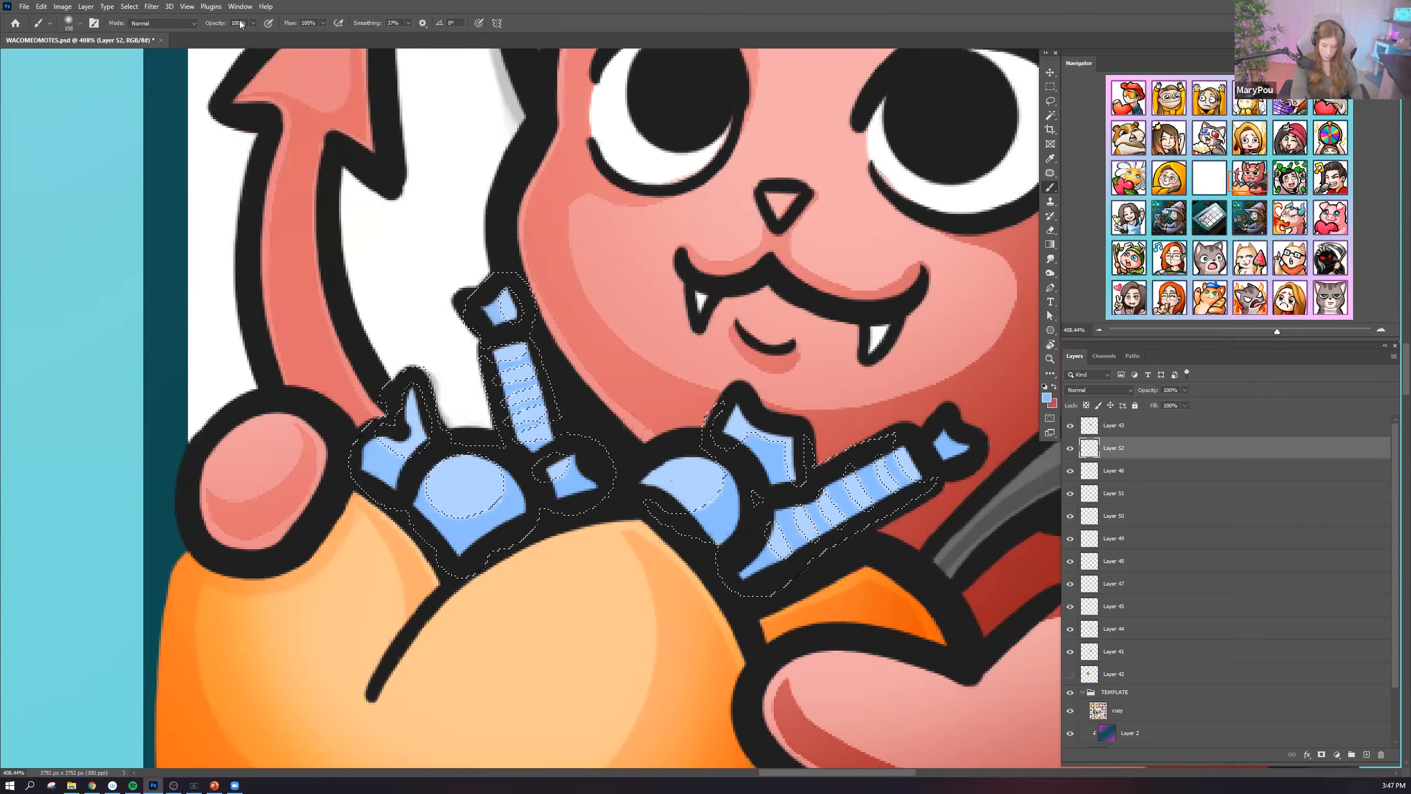
Add a new Multiply layer, shade the lower parts of the selected candies with soft blue, and clear the selection.
key(ctrl+shift+n)
key(Return)
click(1098, 389)
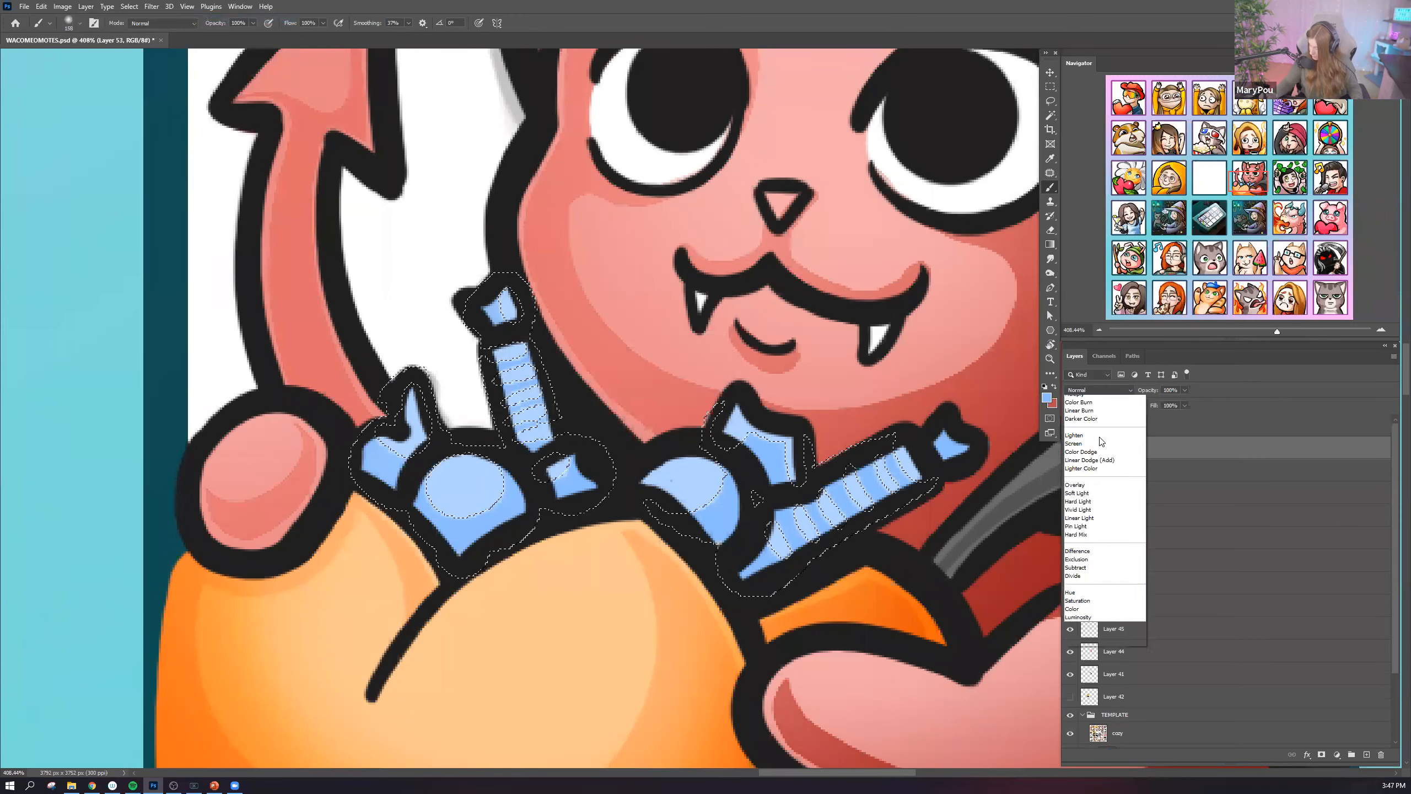
click(1075, 433)
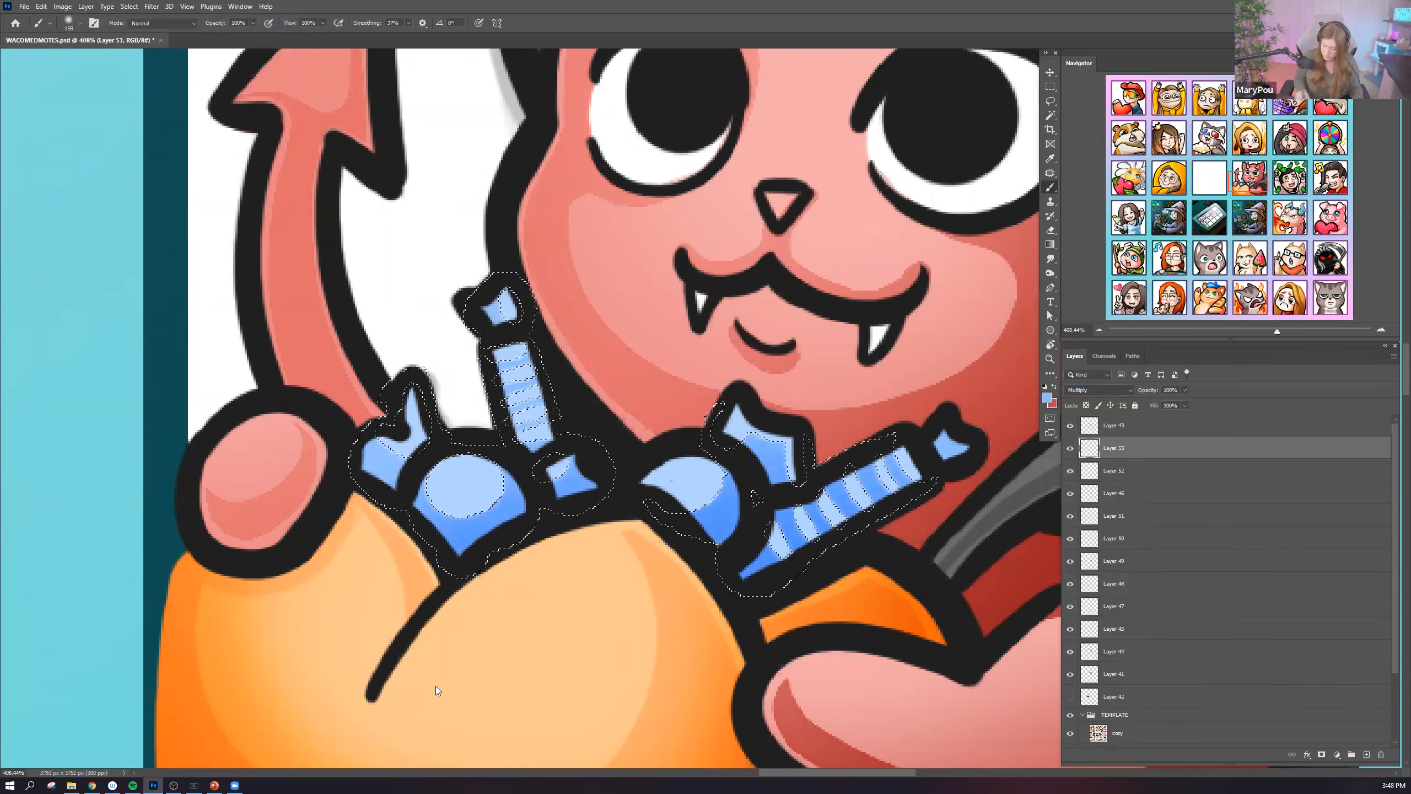
key(ctrl+d)
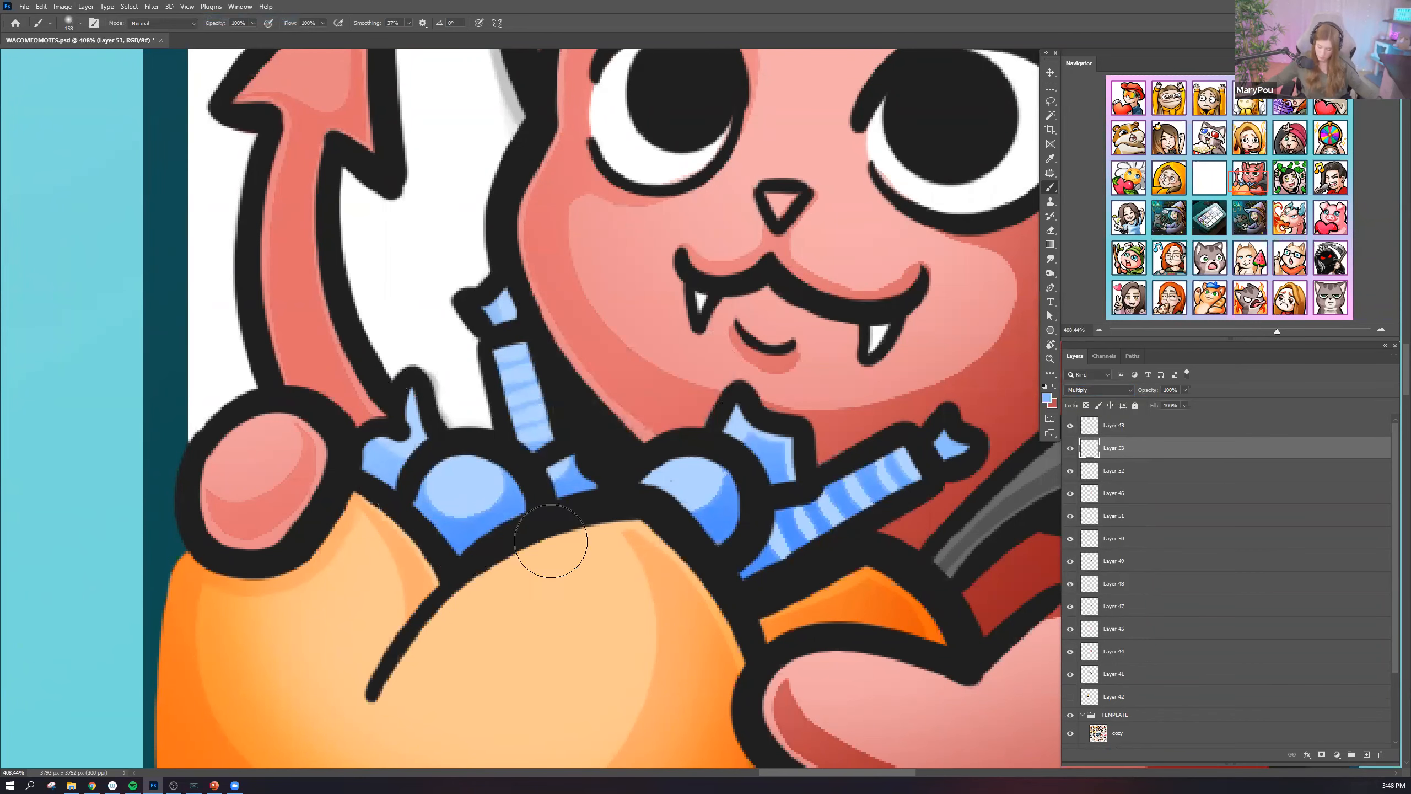
Undo the stray soft blue stroke beside the cat's nose.
scroll(616, 531, down, 2)
scroll(604, 525, down, 3)
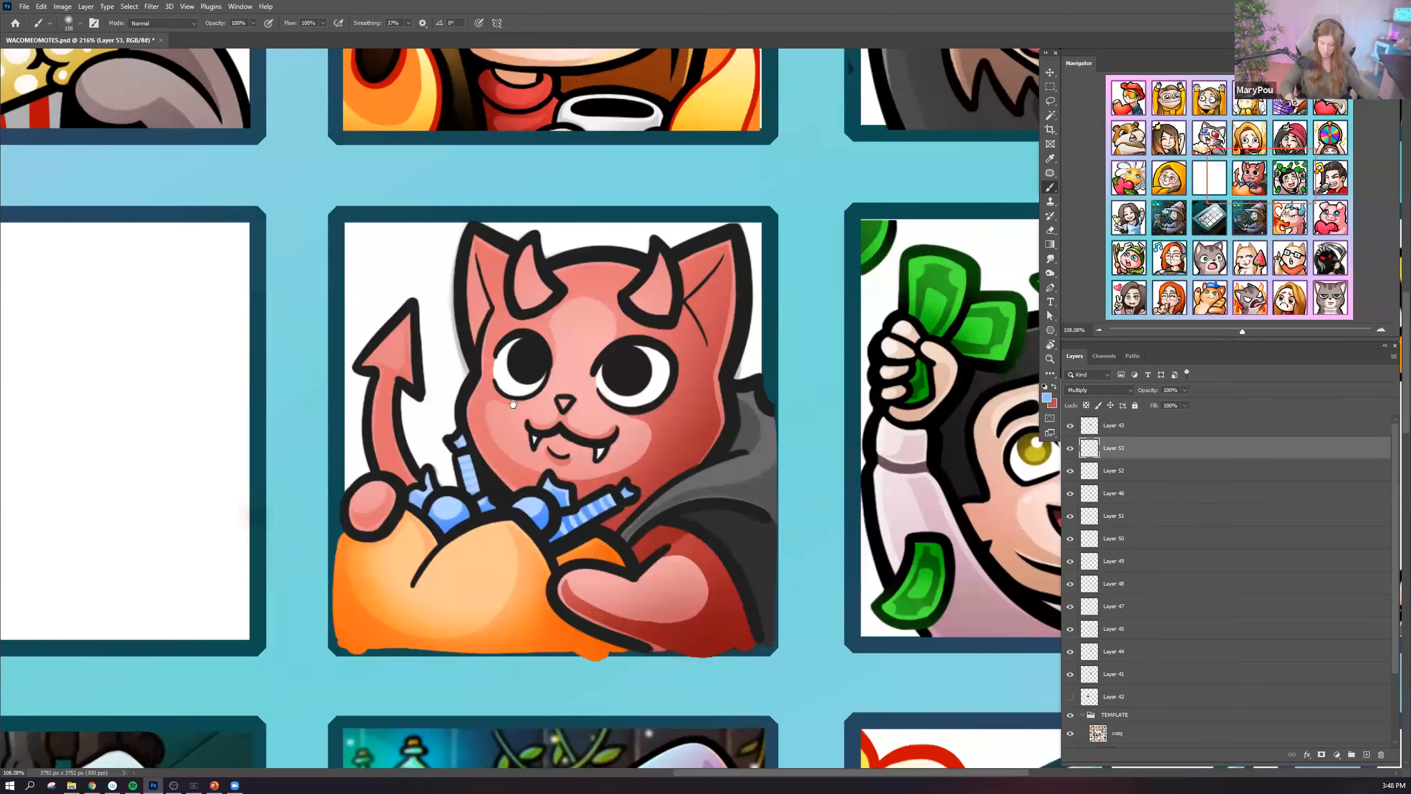
scroll(550, 520, up, 3)
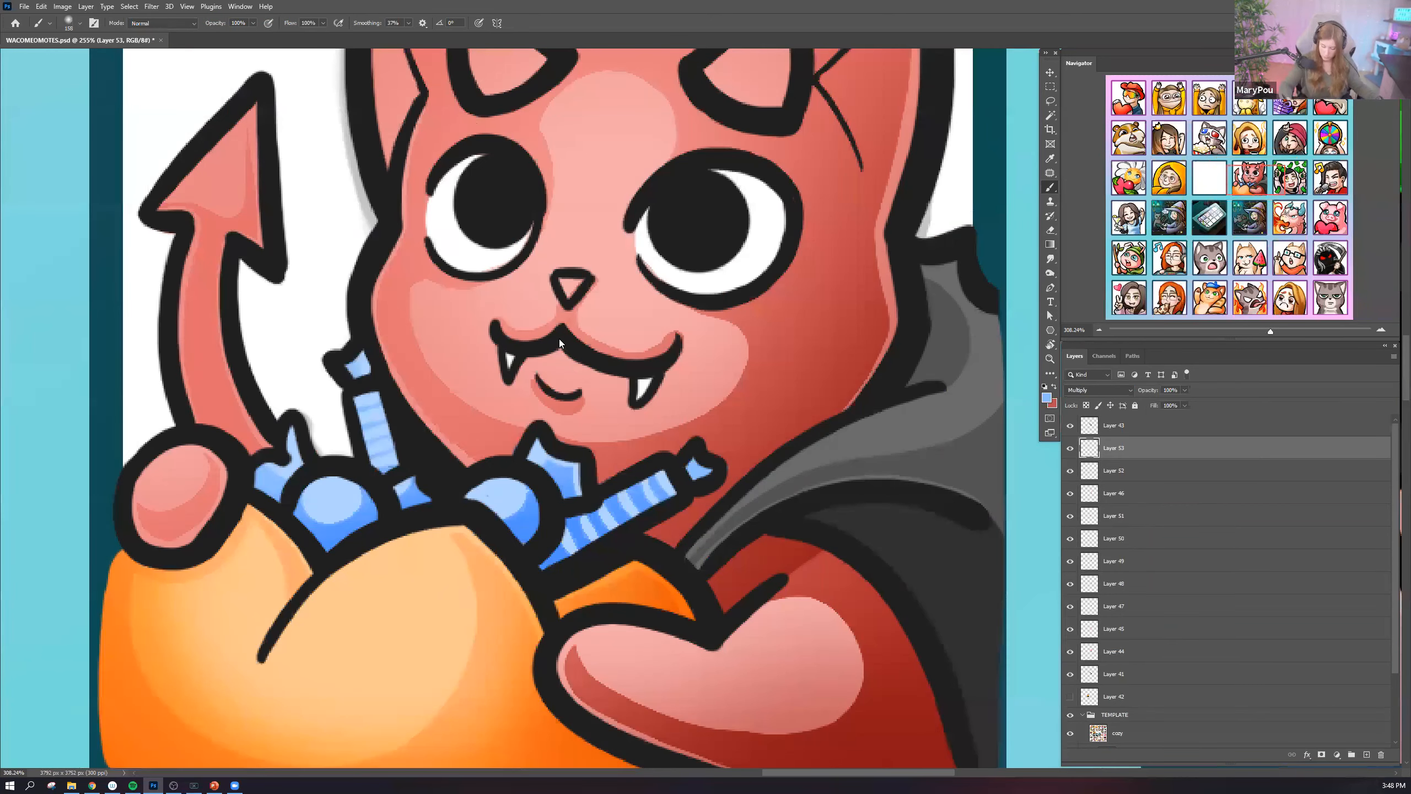
scroll(573, 334, up, 1)
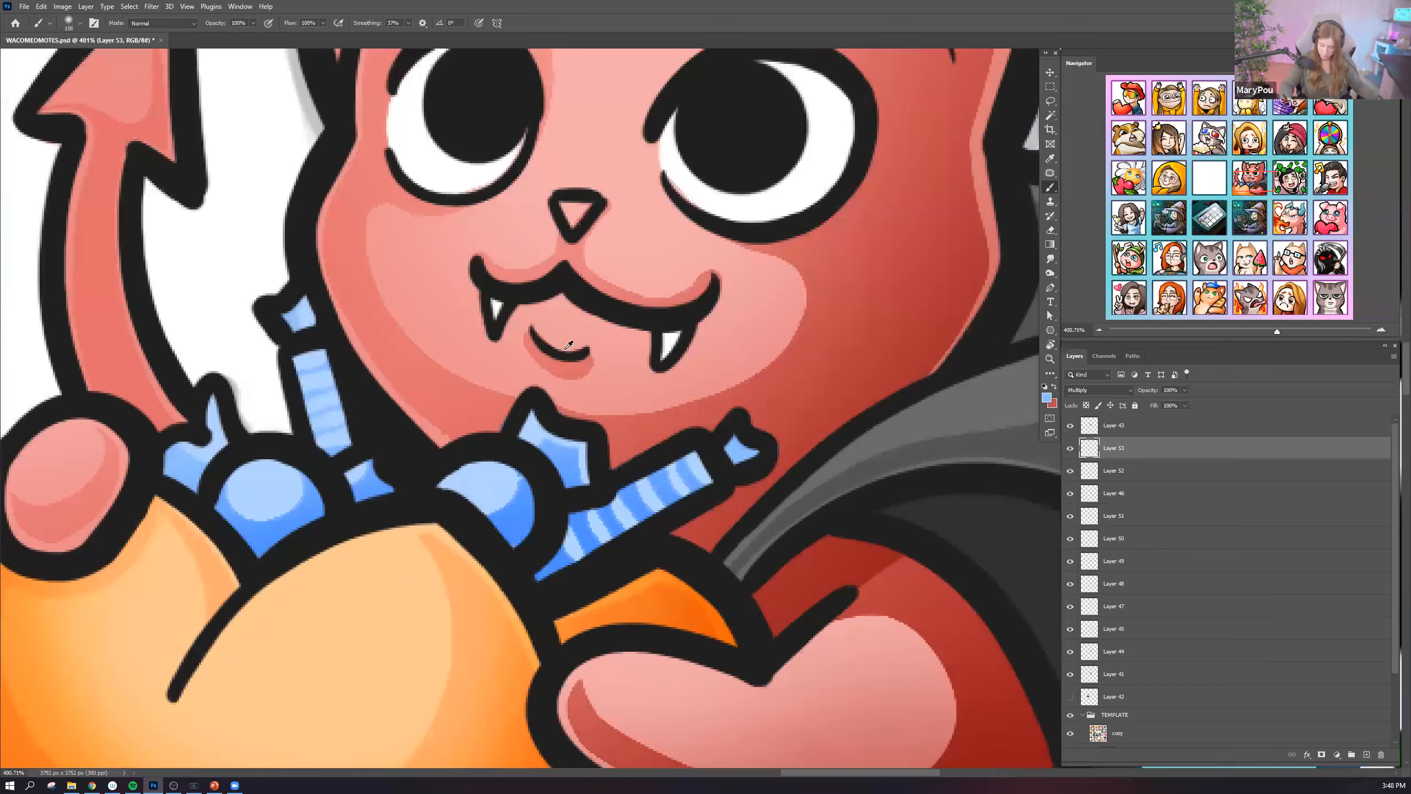
scroll(72, 53, up, 3)
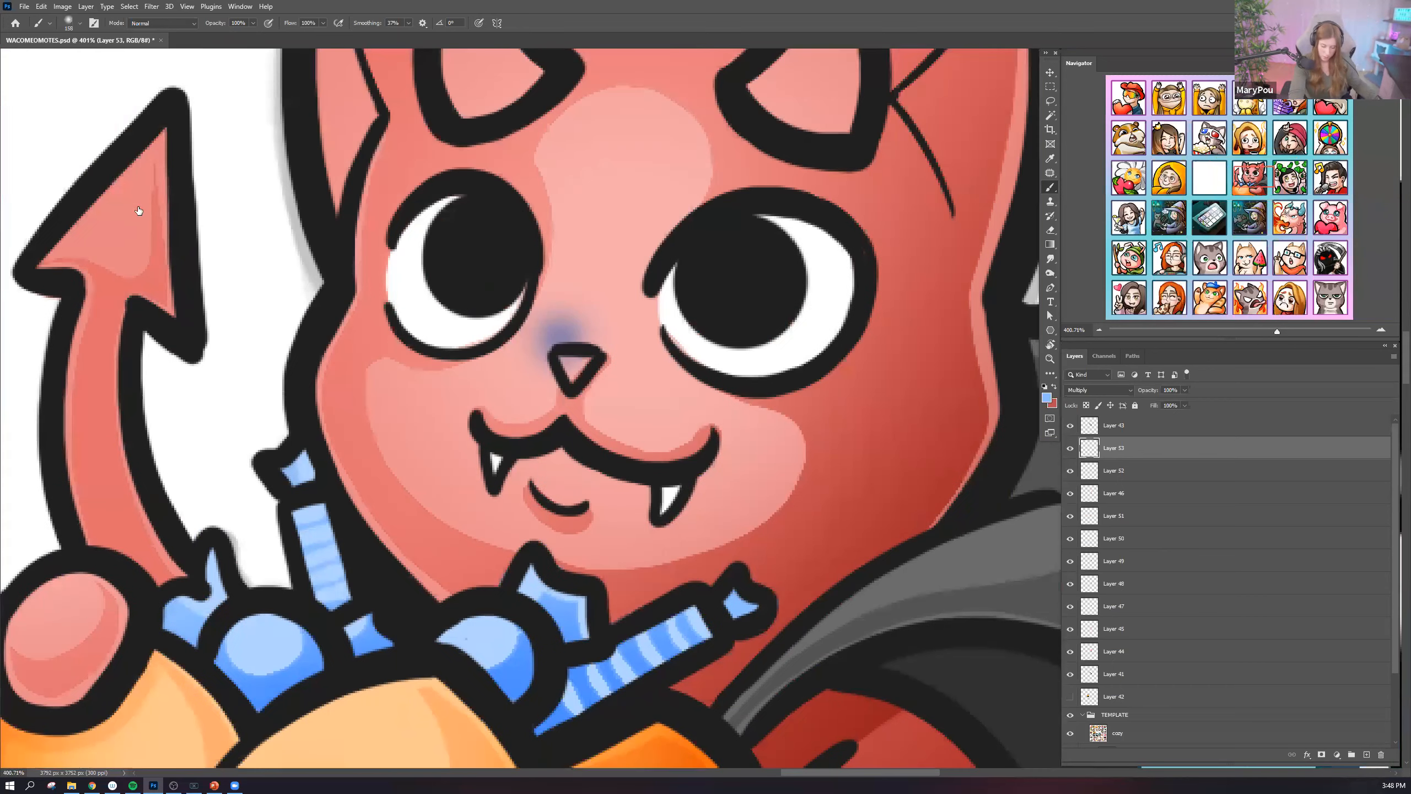
key(ctrl+z)
Sample the outline's black and fill the cat's nose solid on the line art layer, Layer 43, with a smaller brush.
alt+click(569, 367)
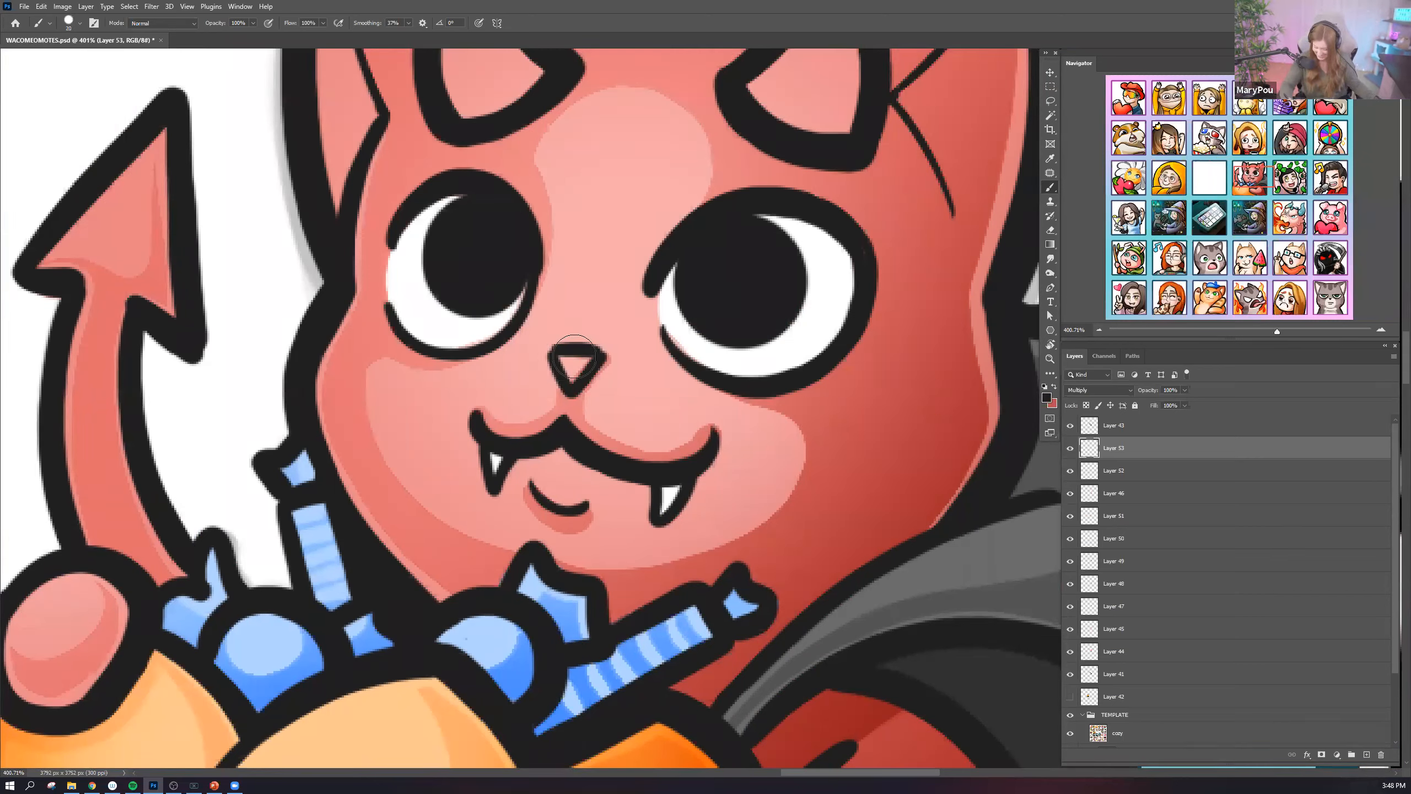
ctrl+click(568, 364)
mouse_move(565, 361)
mouse_down()
mouse_move(573, 374)
mouse_move(580, 362)
mouse_up()
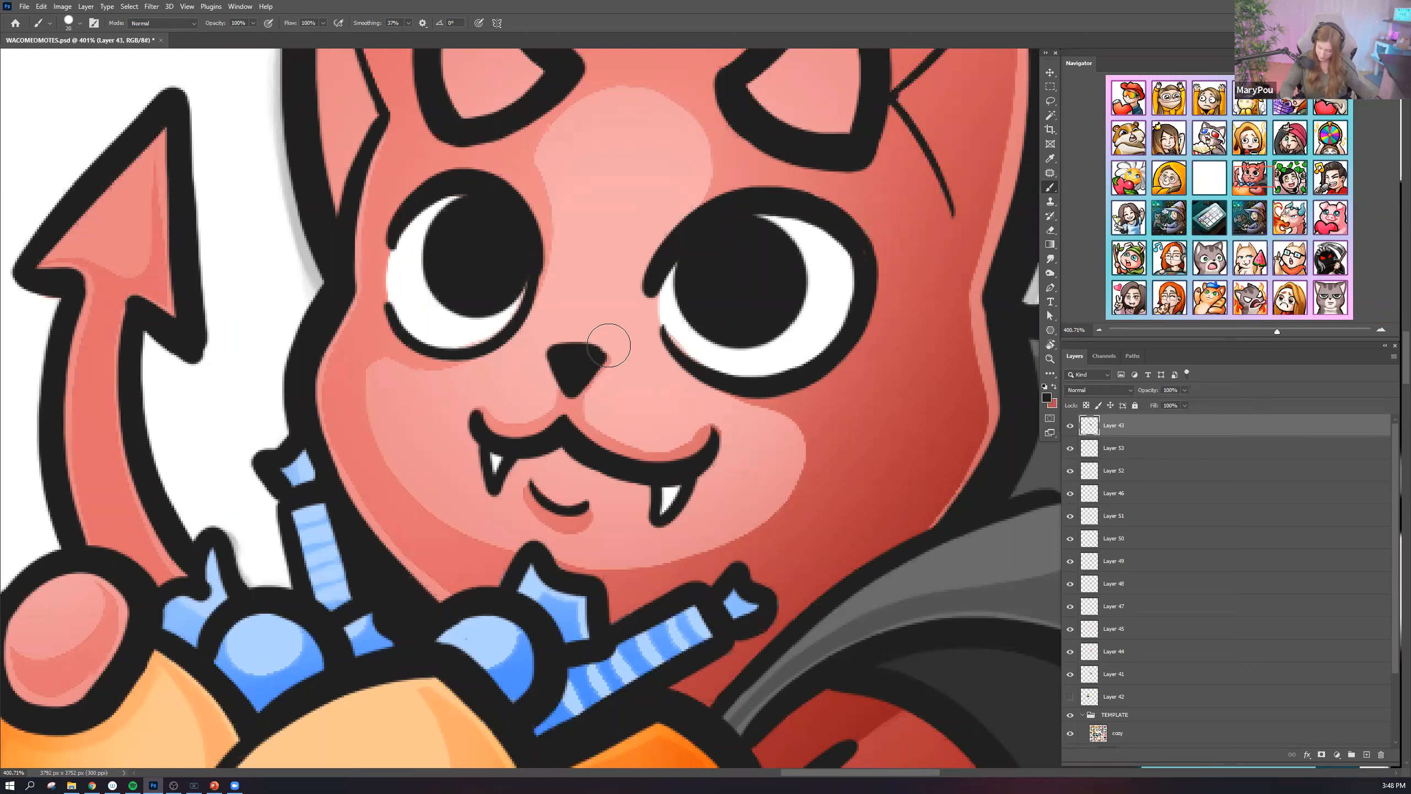
key(bracketleft)
key(bracketleft)
key(bracketleft)
key(bracketleft)
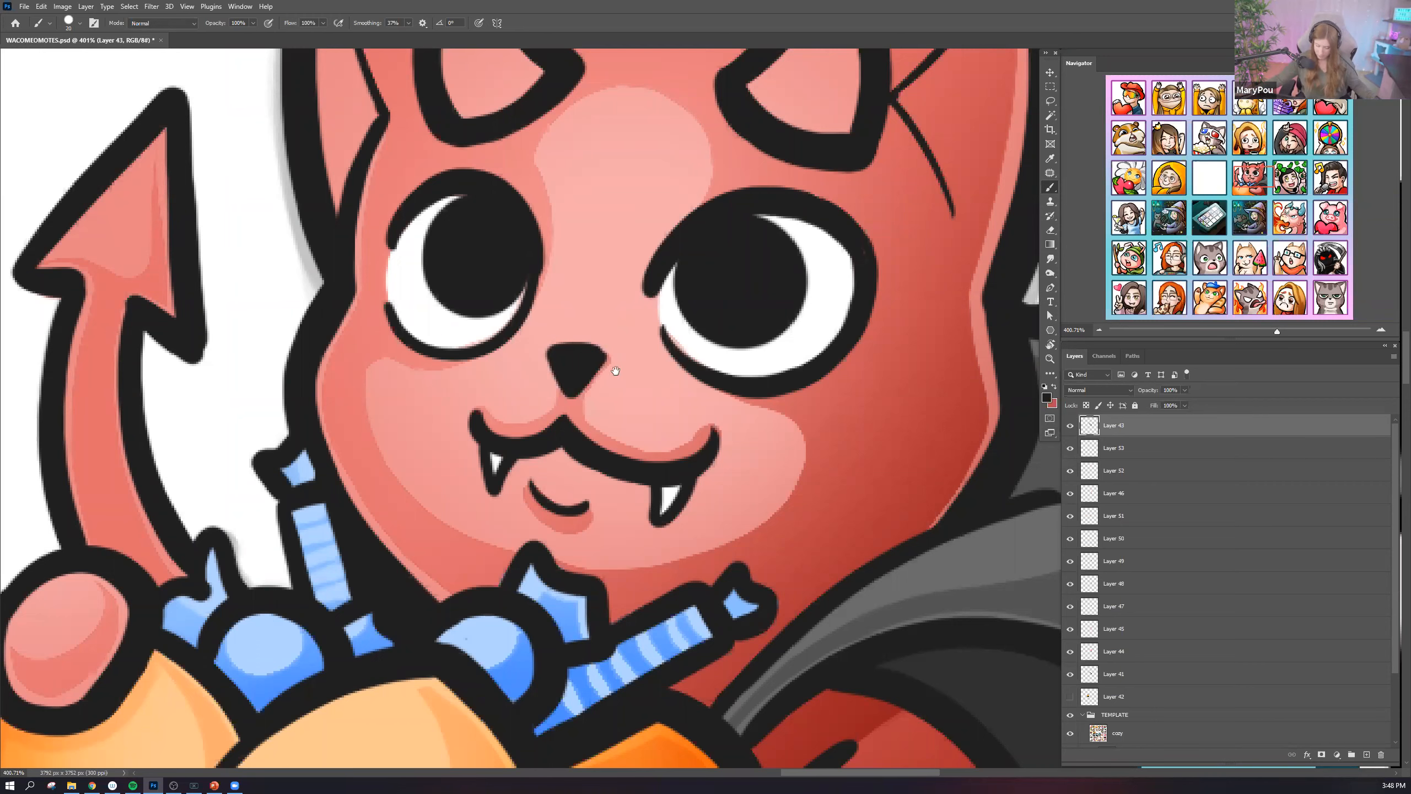
Paint both of the cat's horns solid dark red on the Multiply layer, Layer 53.
scroll(705, 580, down, 1)
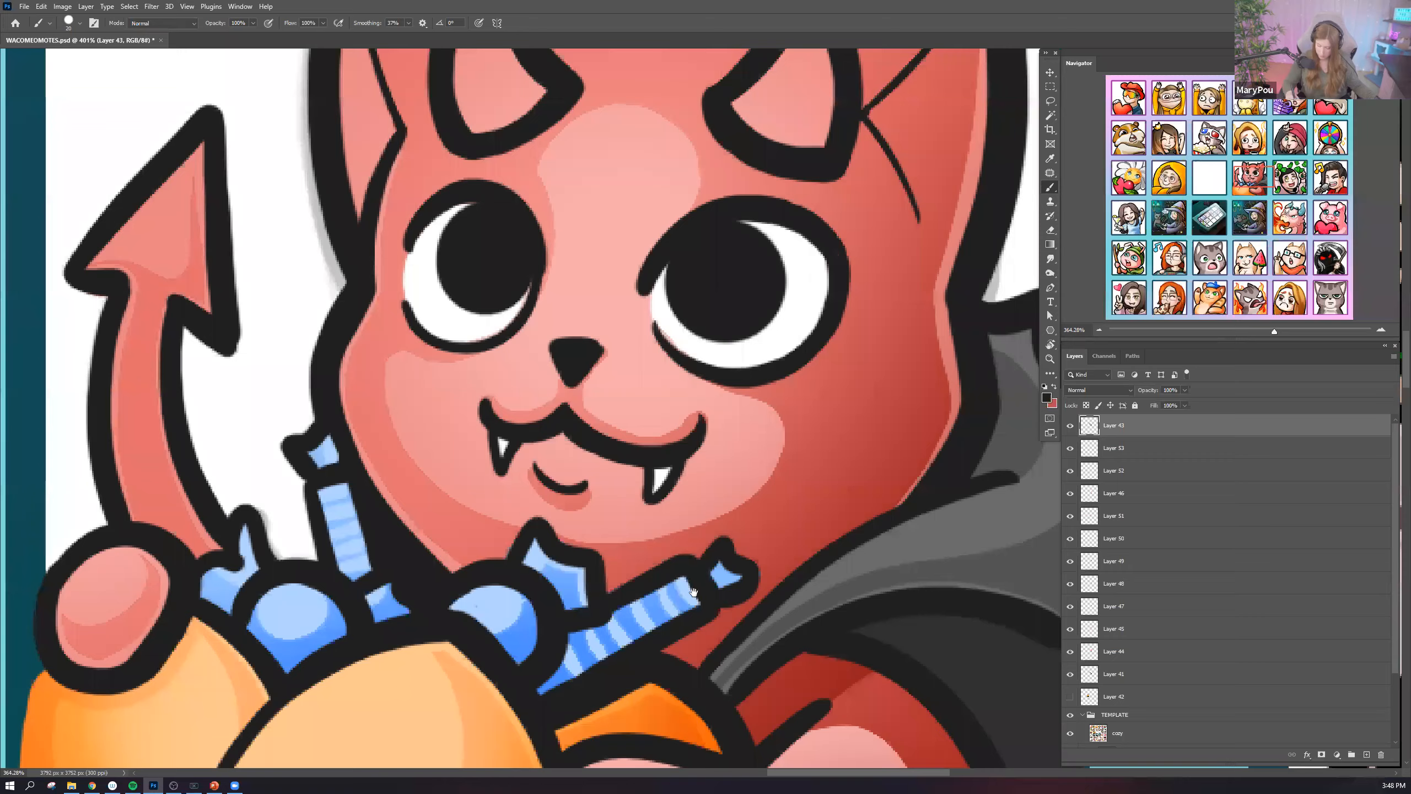
scroll(712, 680, down, 6)
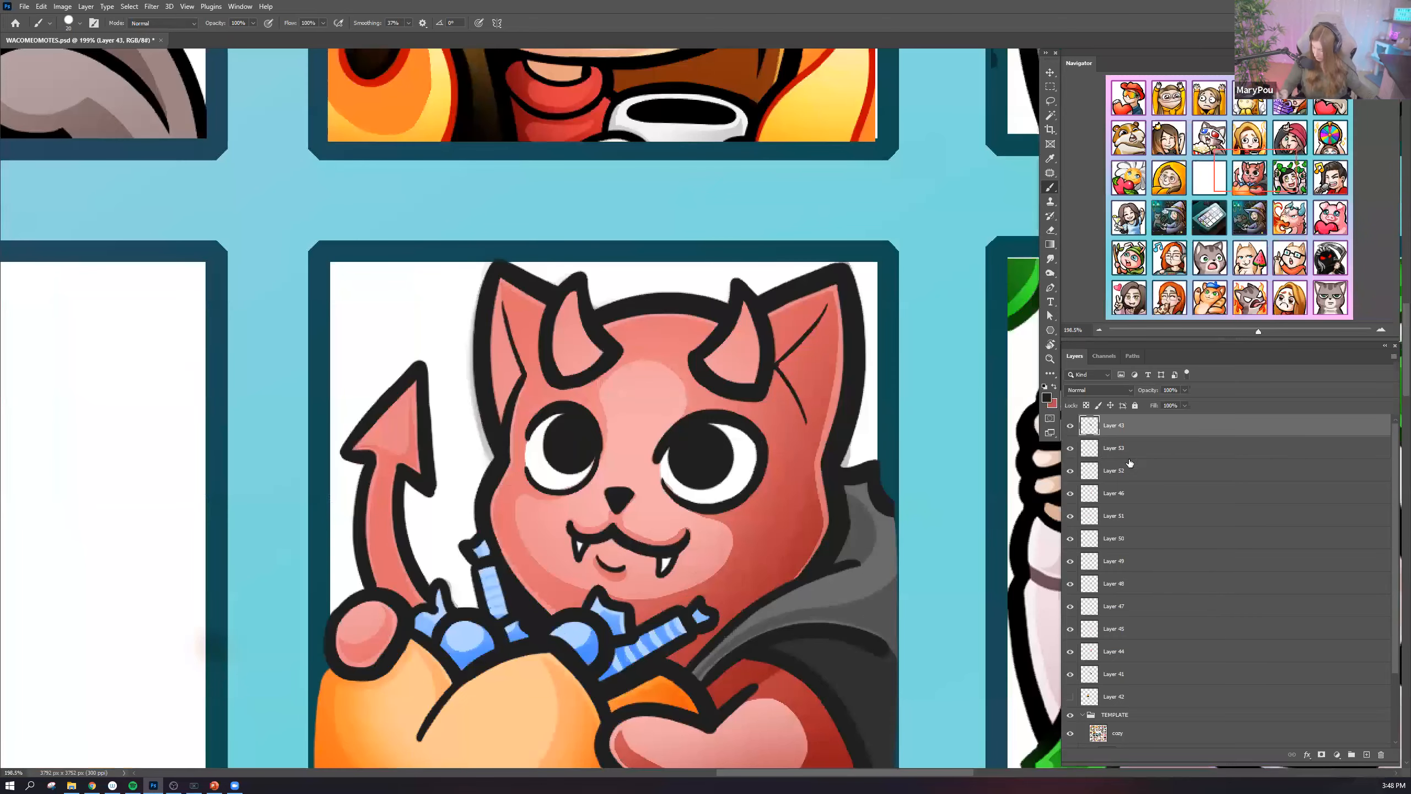
scroll(1130, 463, right, 2)
click(1132, 473)
scroll(1070, 472, up, 1)
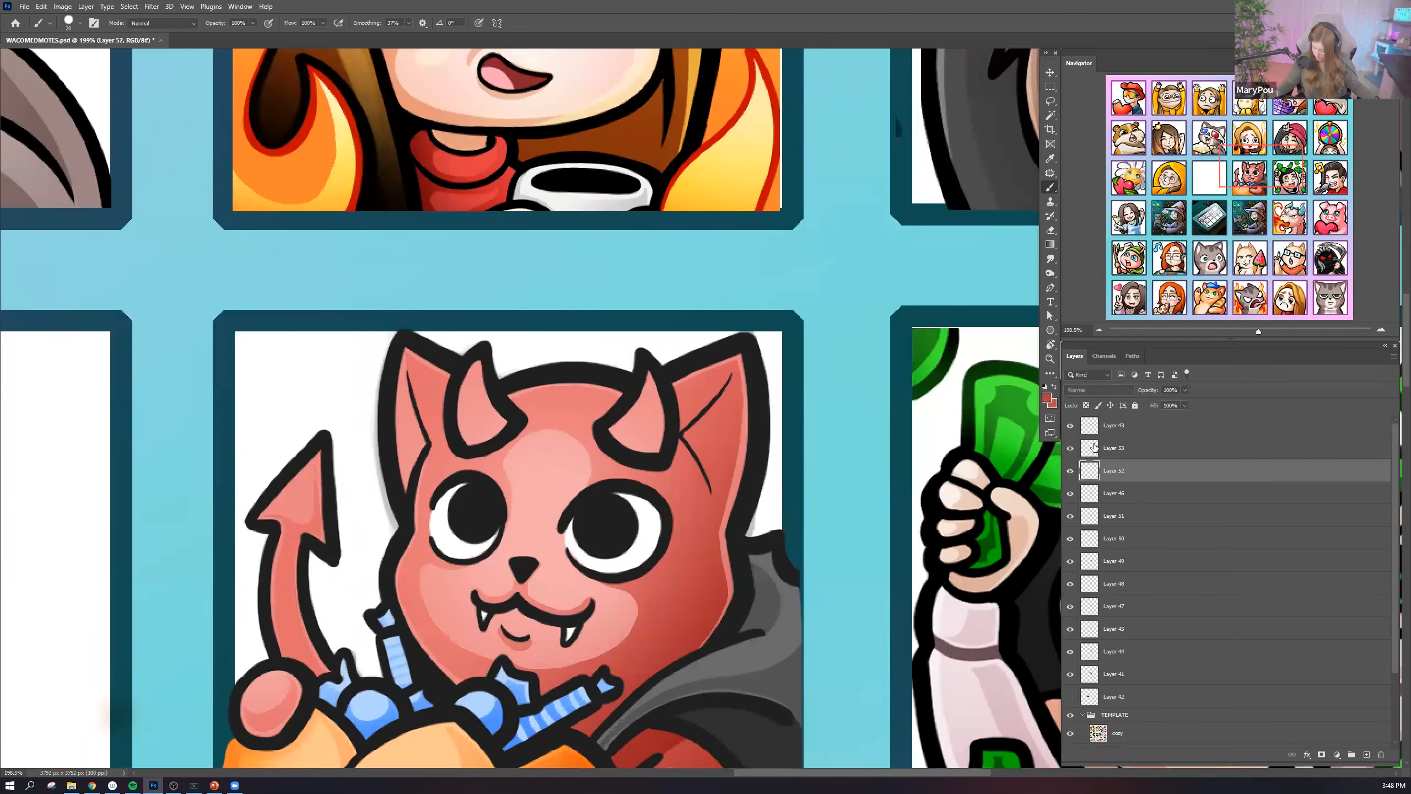
click(1094, 448)
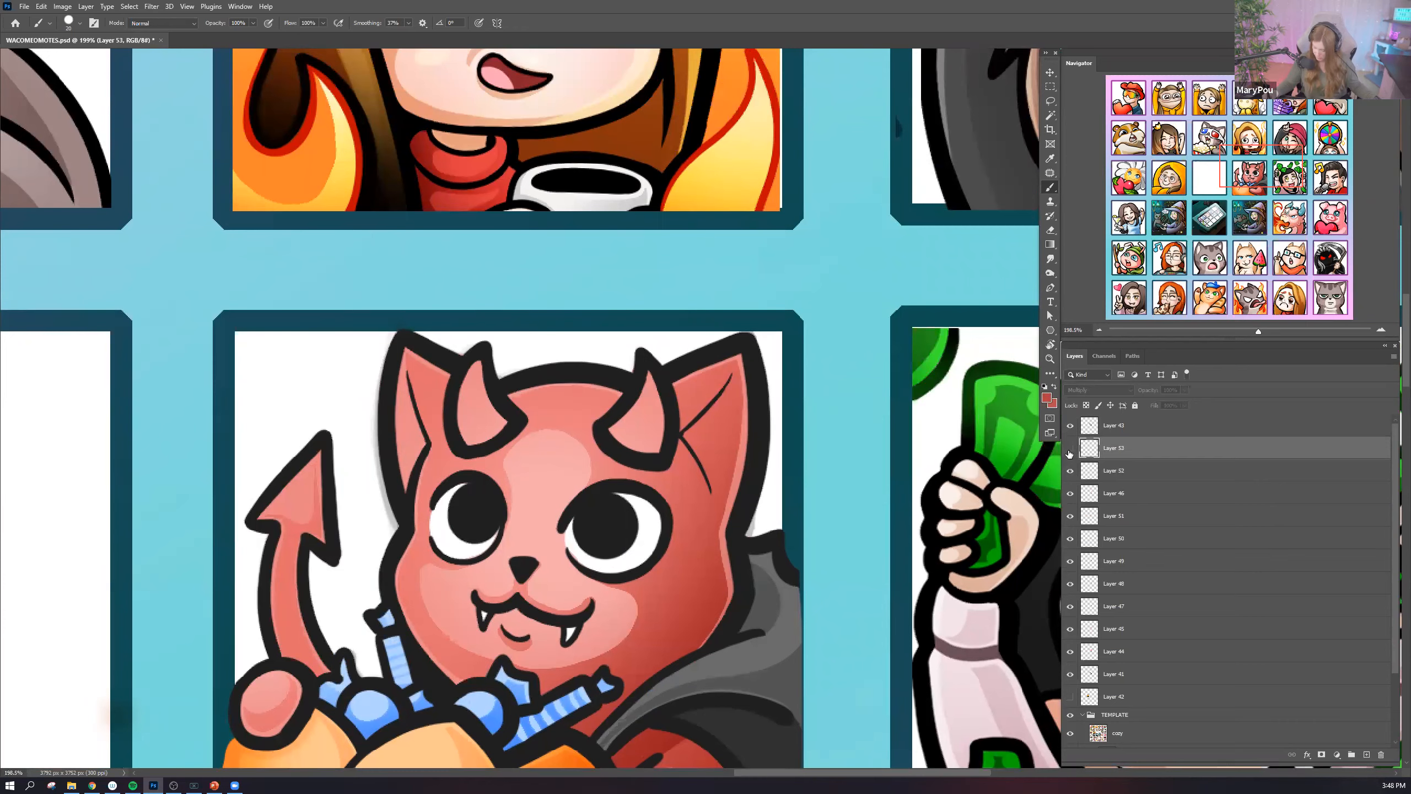
mouse_move(650, 370)
mouse_down()
mouse_move(648, 445)
mouse_move(611, 436)
mouse_move(658, 453)
mouse_up()
mouse_move(483, 361)
mouse_down()
mouse_move(499, 433)
mouse_move(463, 435)
mouse_move(484, 447)
mouse_move(499, 406)
mouse_move(457, 446)
mouse_move(487, 401)
mouse_move(465, 445)
mouse_move(475, 367)
mouse_move(492, 421)
mouse_up()
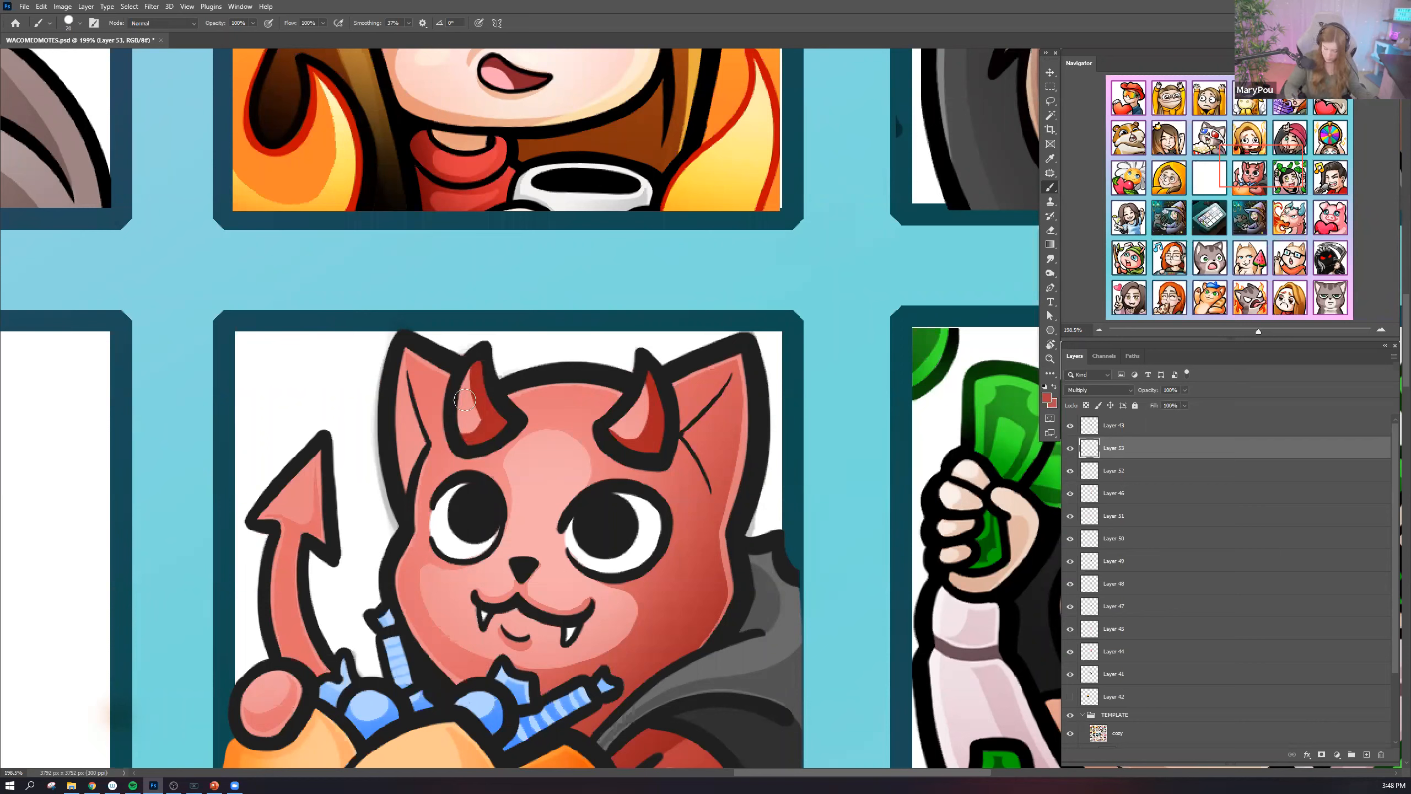
drag(646, 384, 633, 417)
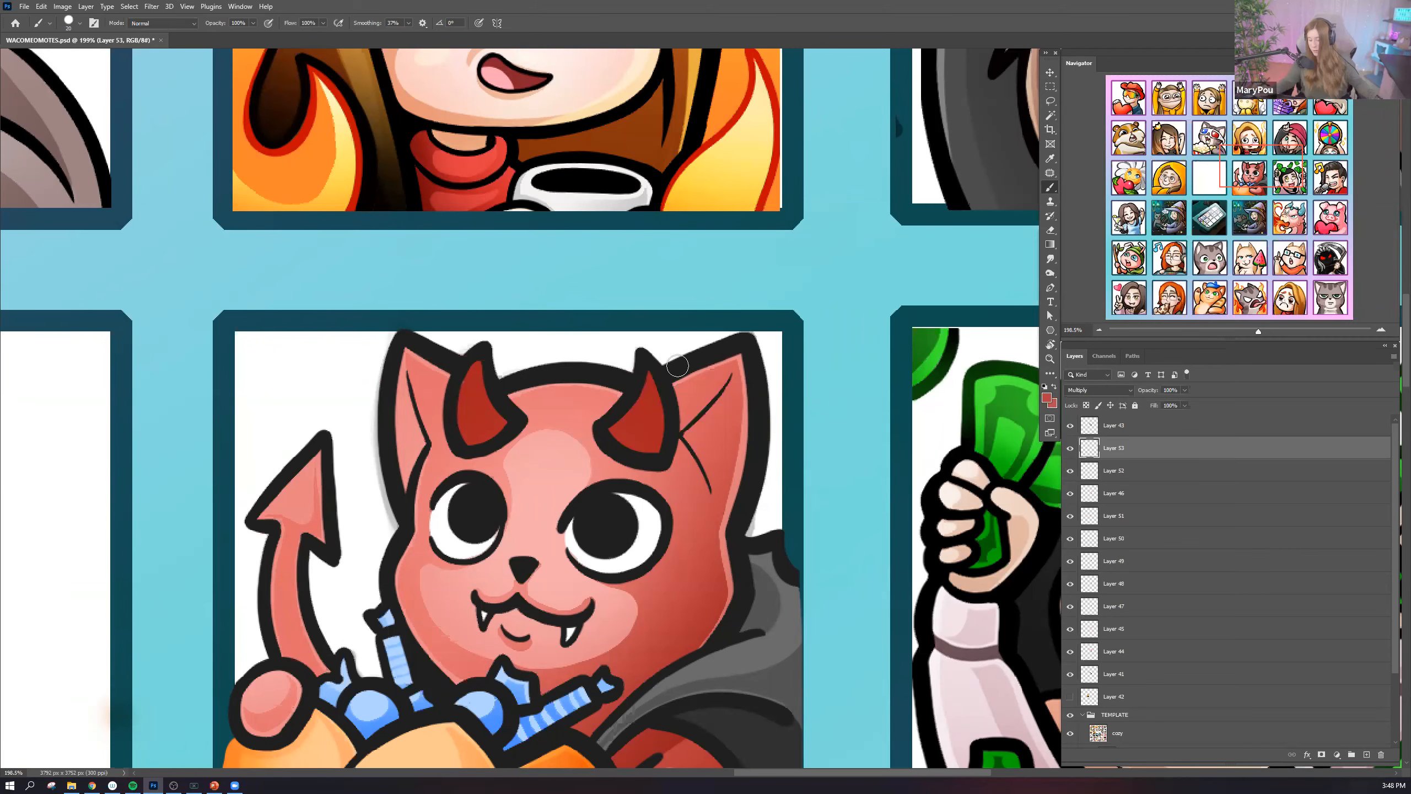
scroll(701, 364, down, 2)
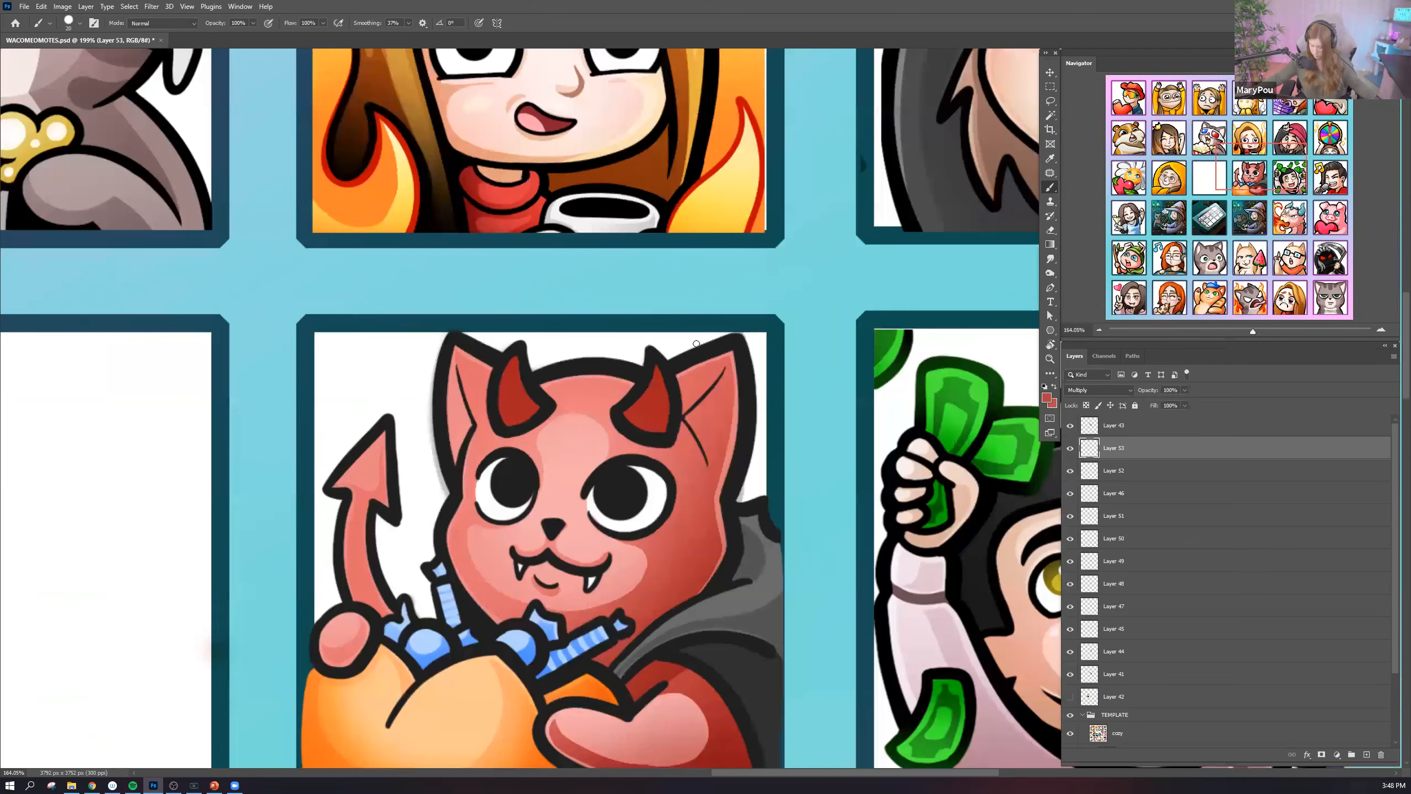
scroll(745, 395, down, 3)
scroll(796, 393, up, 2)
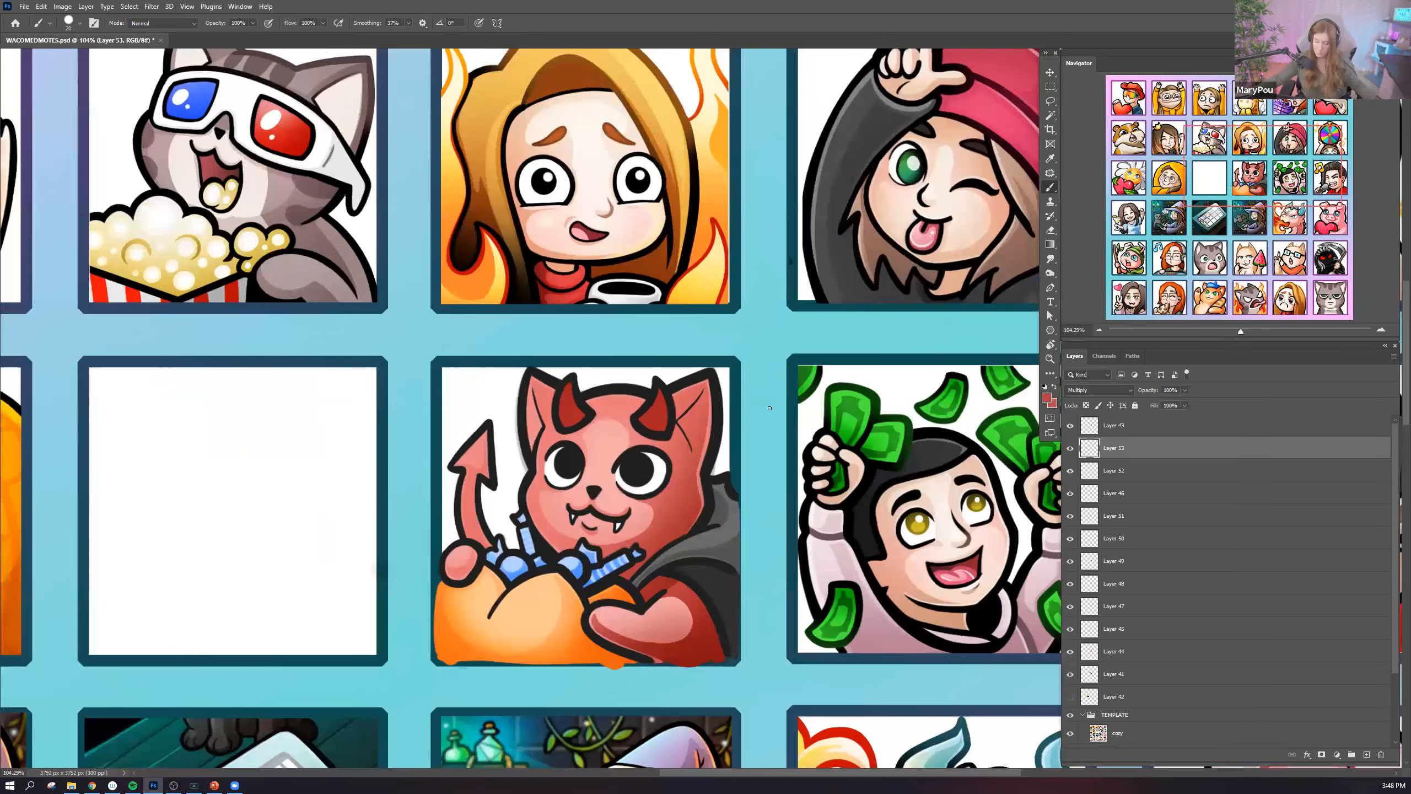
scroll(743, 409, down, 5)
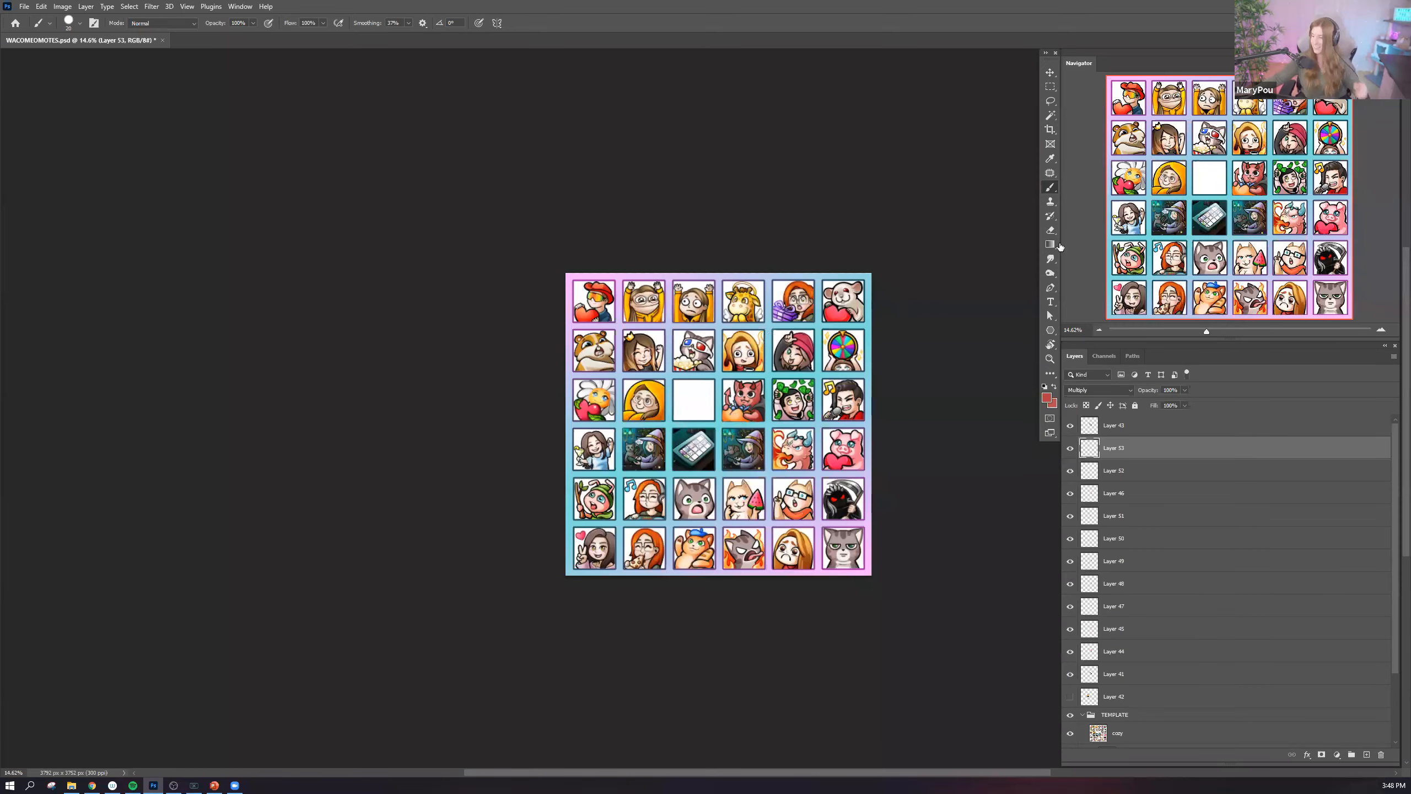
scroll(767, 392, up, 6)
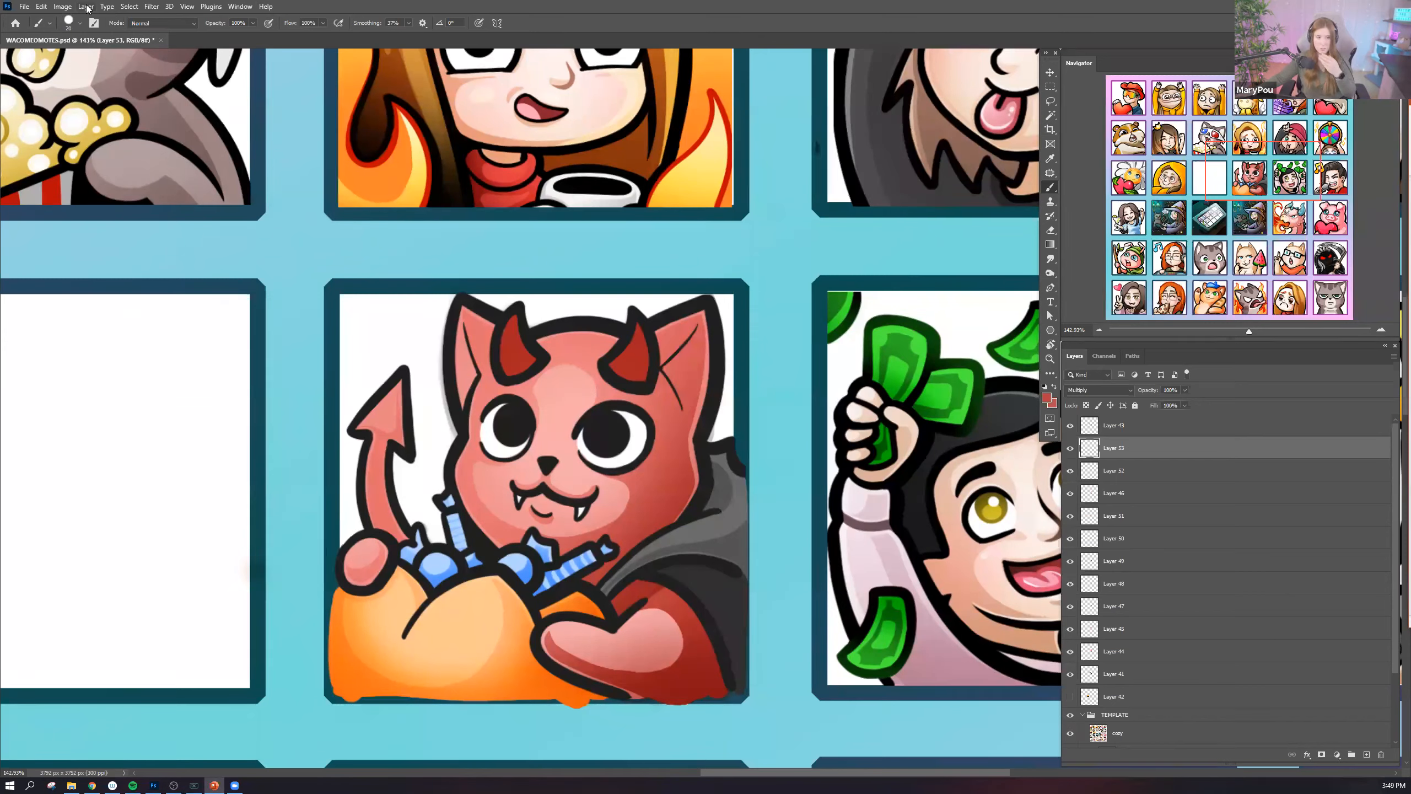
click(65, 7)
mouse_move(80, 35)
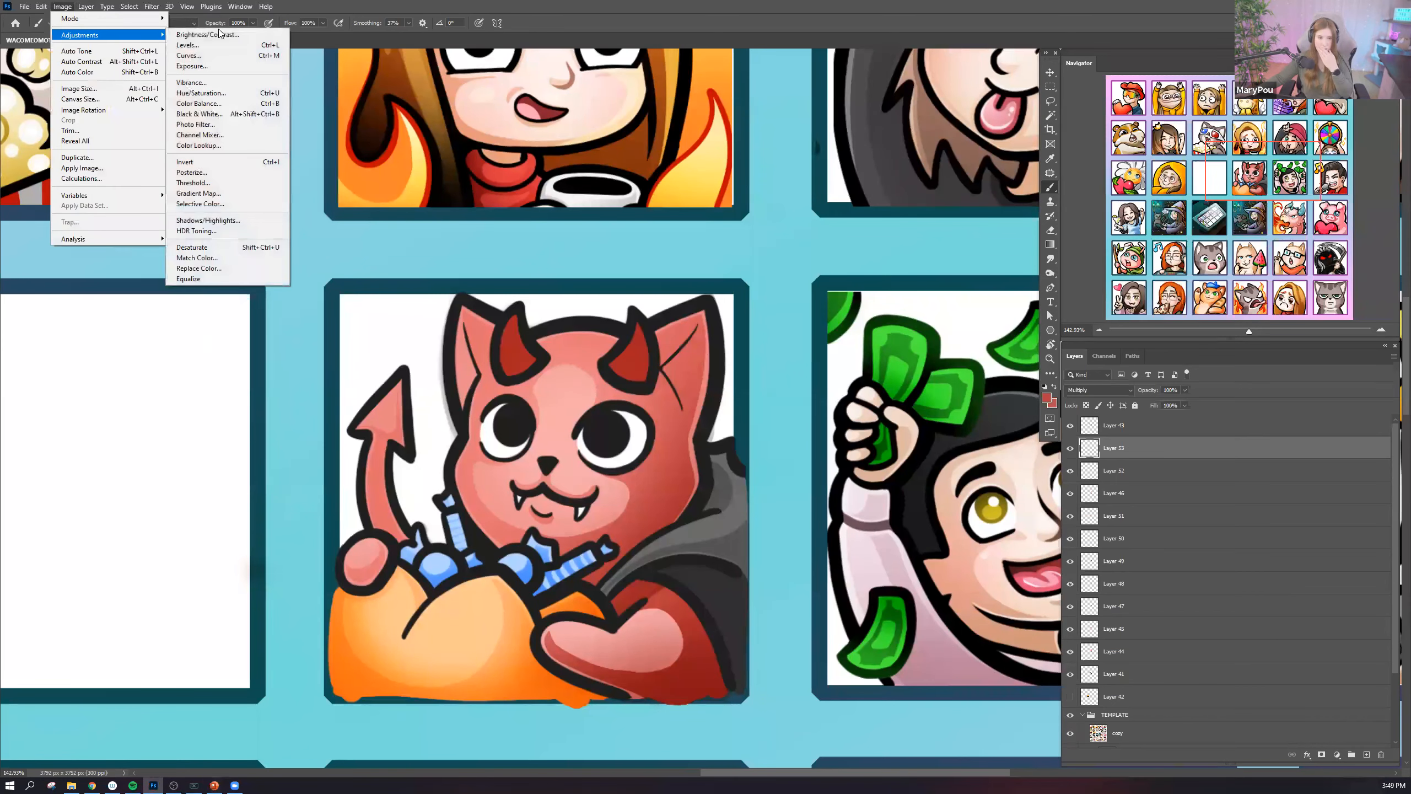
click(195, 35)
key(Escape)
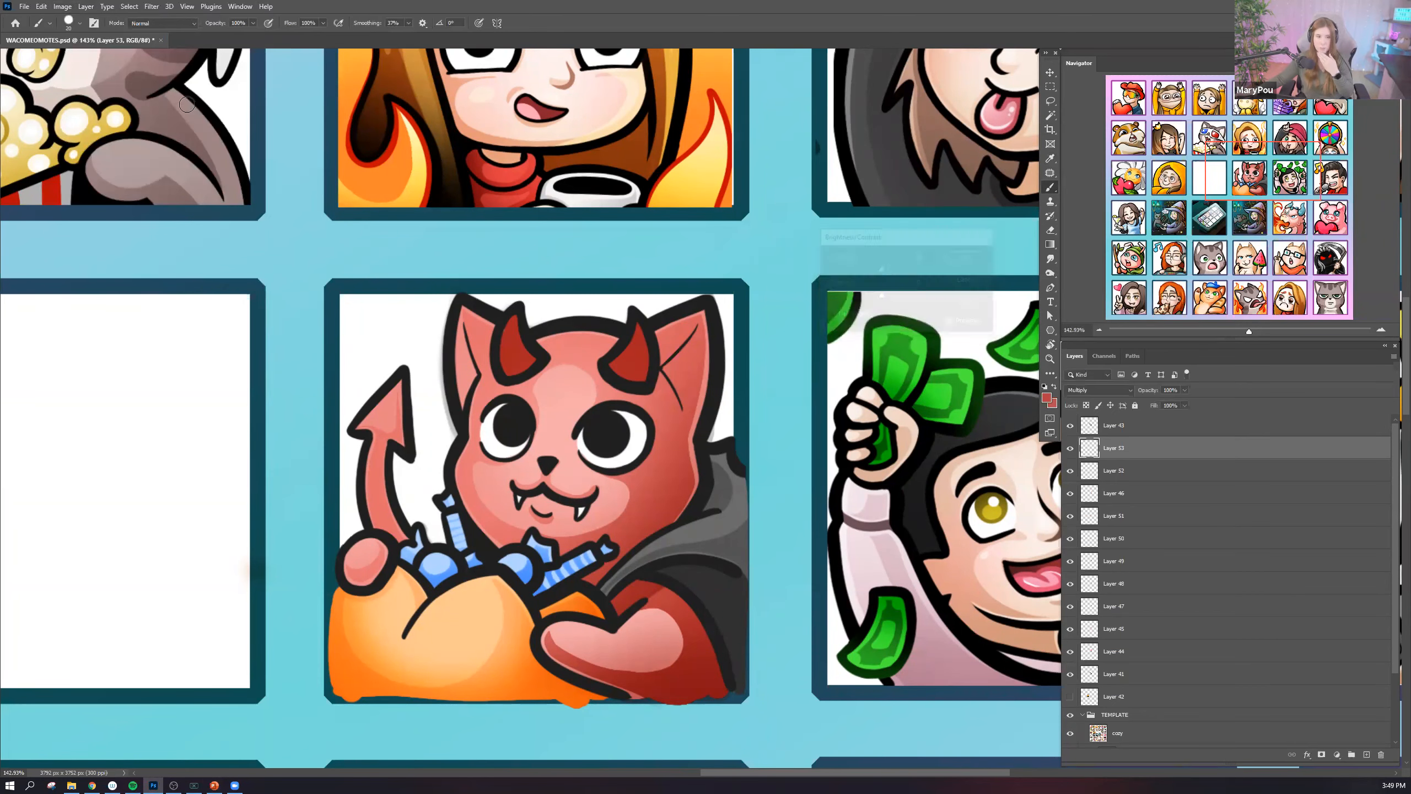
Create a new layer above Layer 53 and set its blend mode to Overlay.
click(63, 6)
mouse_move(85, 7)
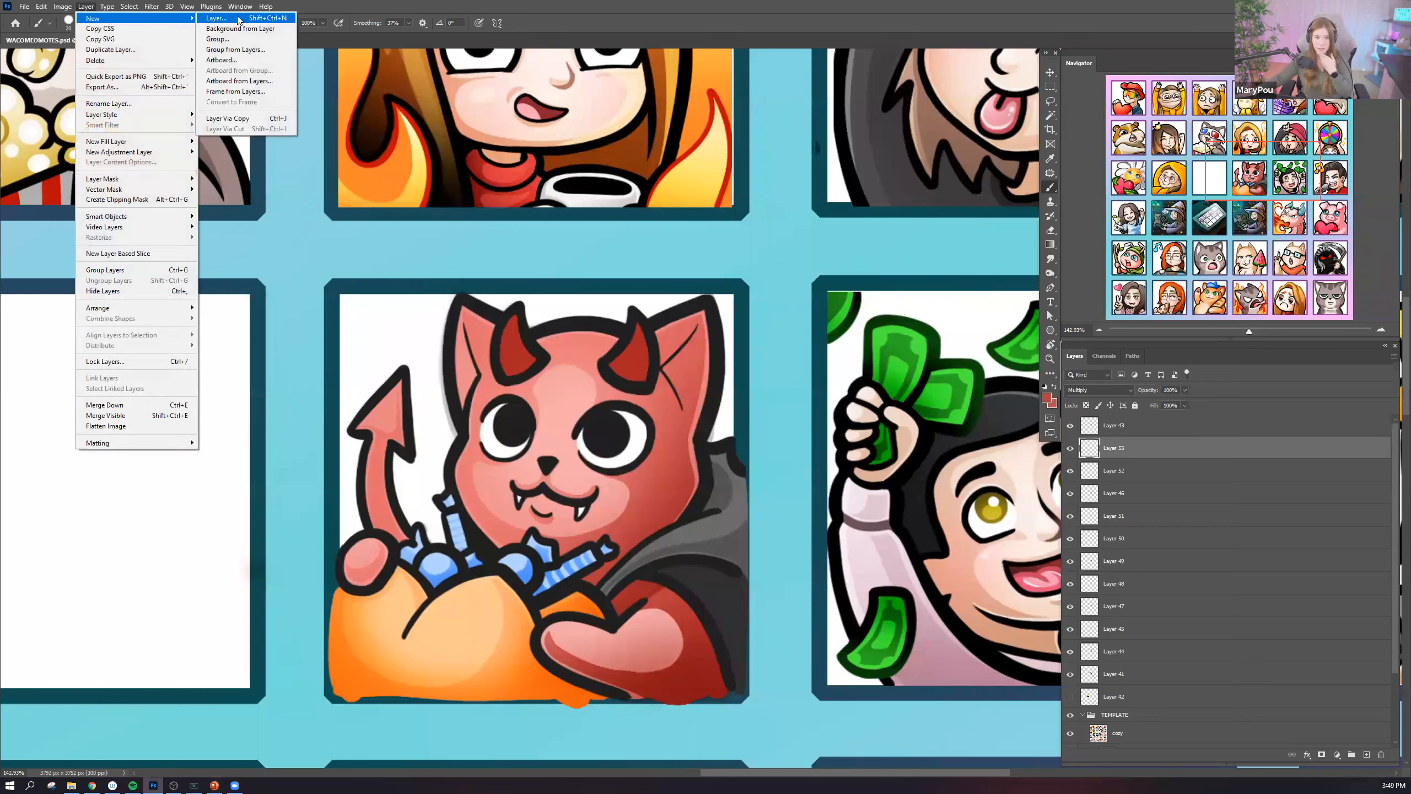
click(214, 18)
click(706, 362)
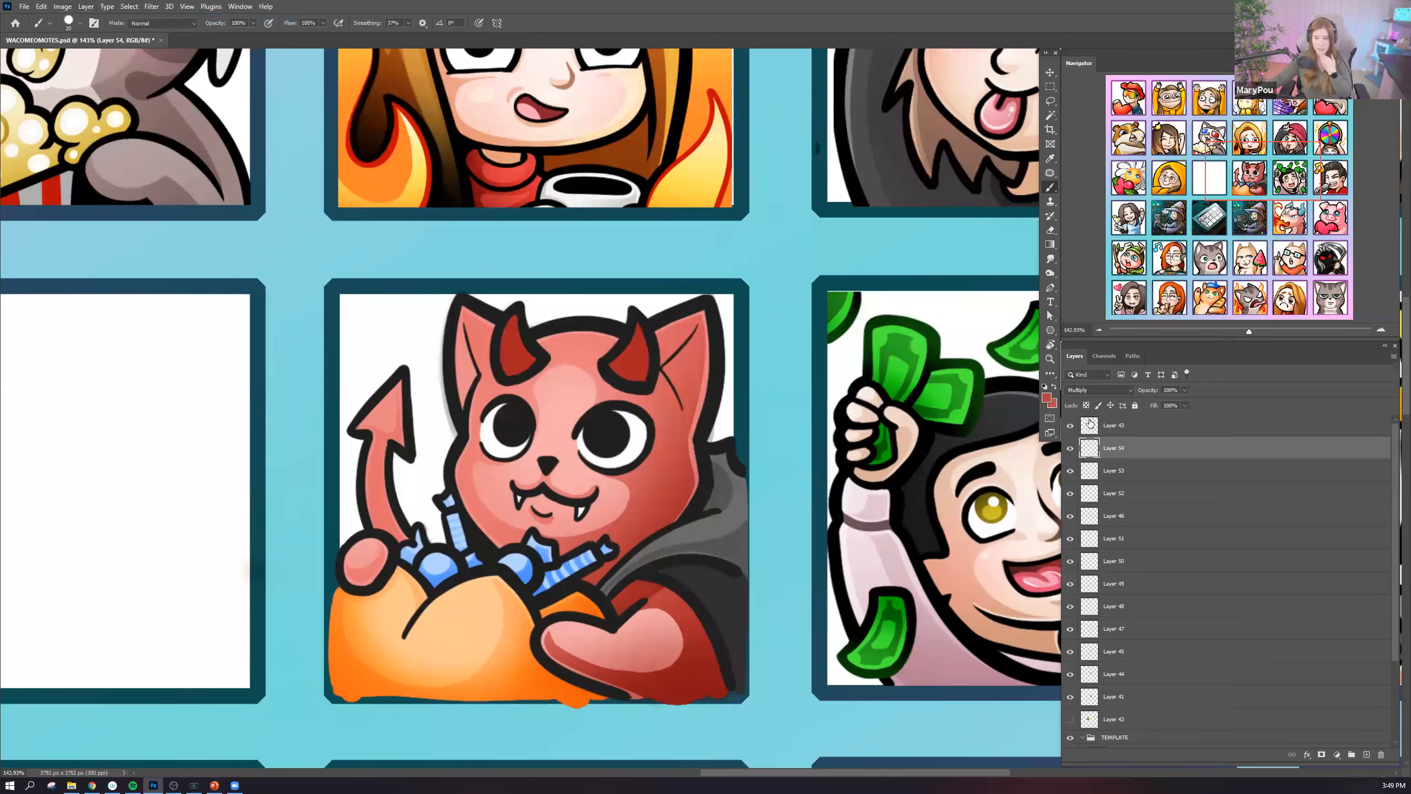
click(1099, 390)
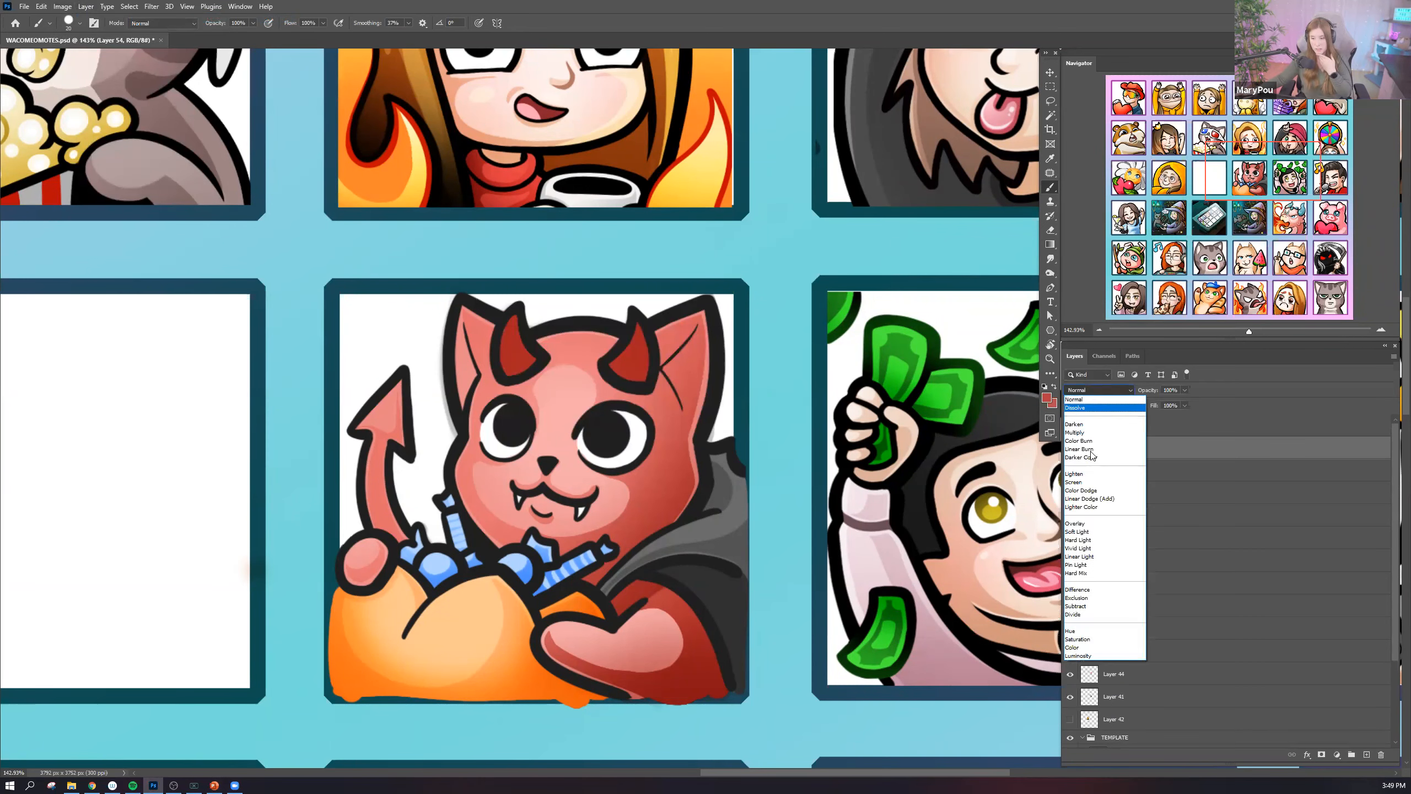
click(1083, 524)
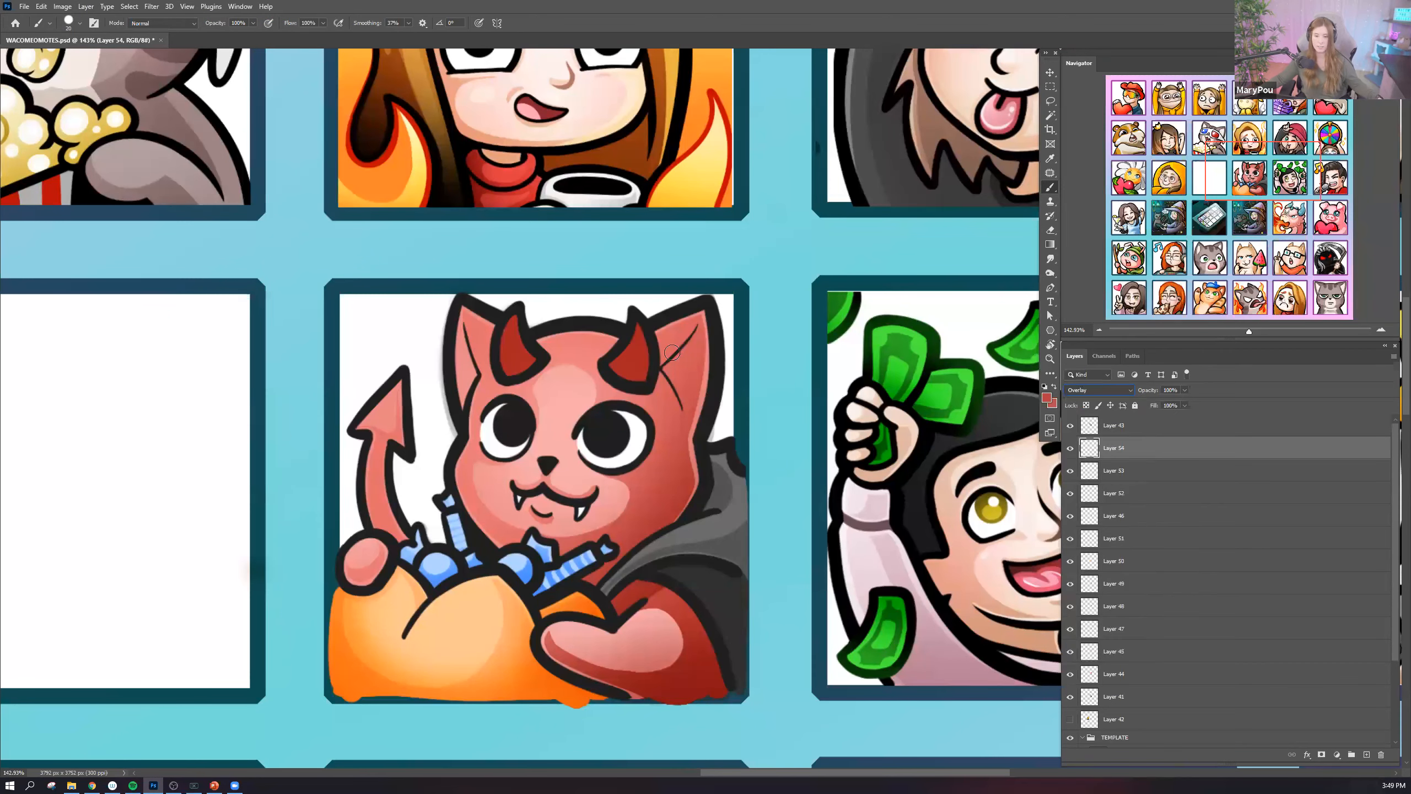
Sample white and paint rim highlights along the outer edges of the tail and the raised paw on the Overlay layer.
drag(376, 336, 440, 317)
scroll(440, 317, up, 3)
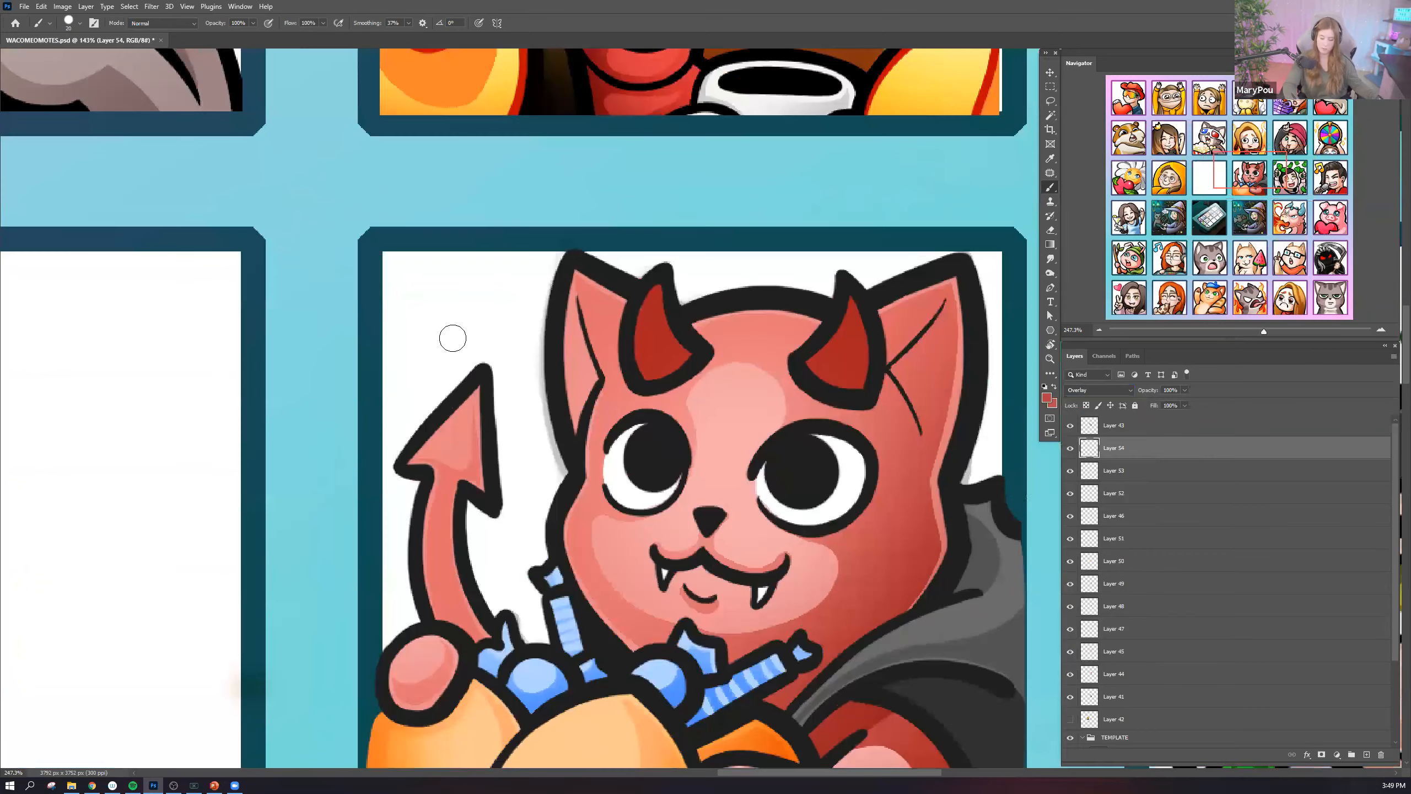
right_click(453, 337)
alt+click(461, 301)
drag(403, 478, 487, 382)
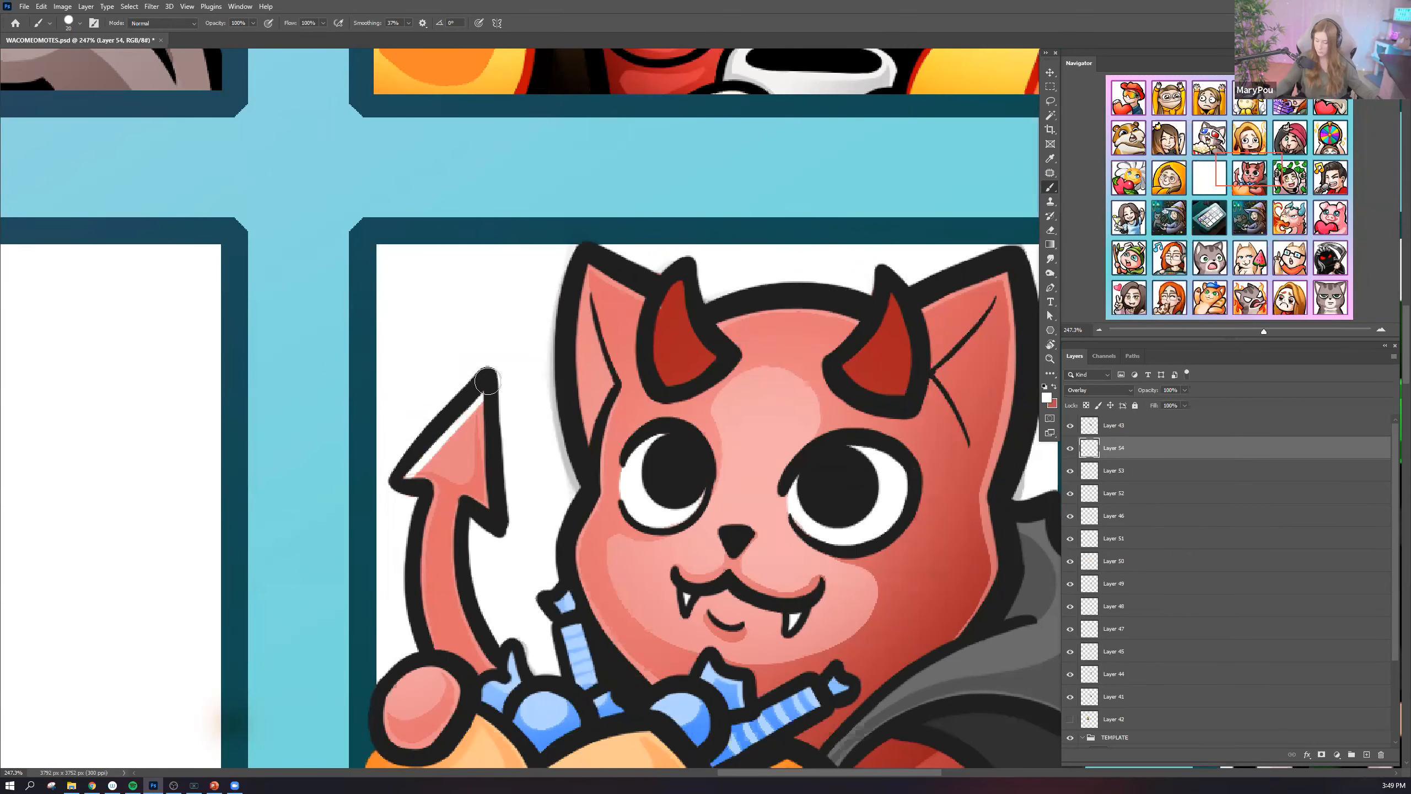
mouse_move(436, 483)
mouse_down()
mouse_move(422, 609)
mouse_move(439, 667)
mouse_up()
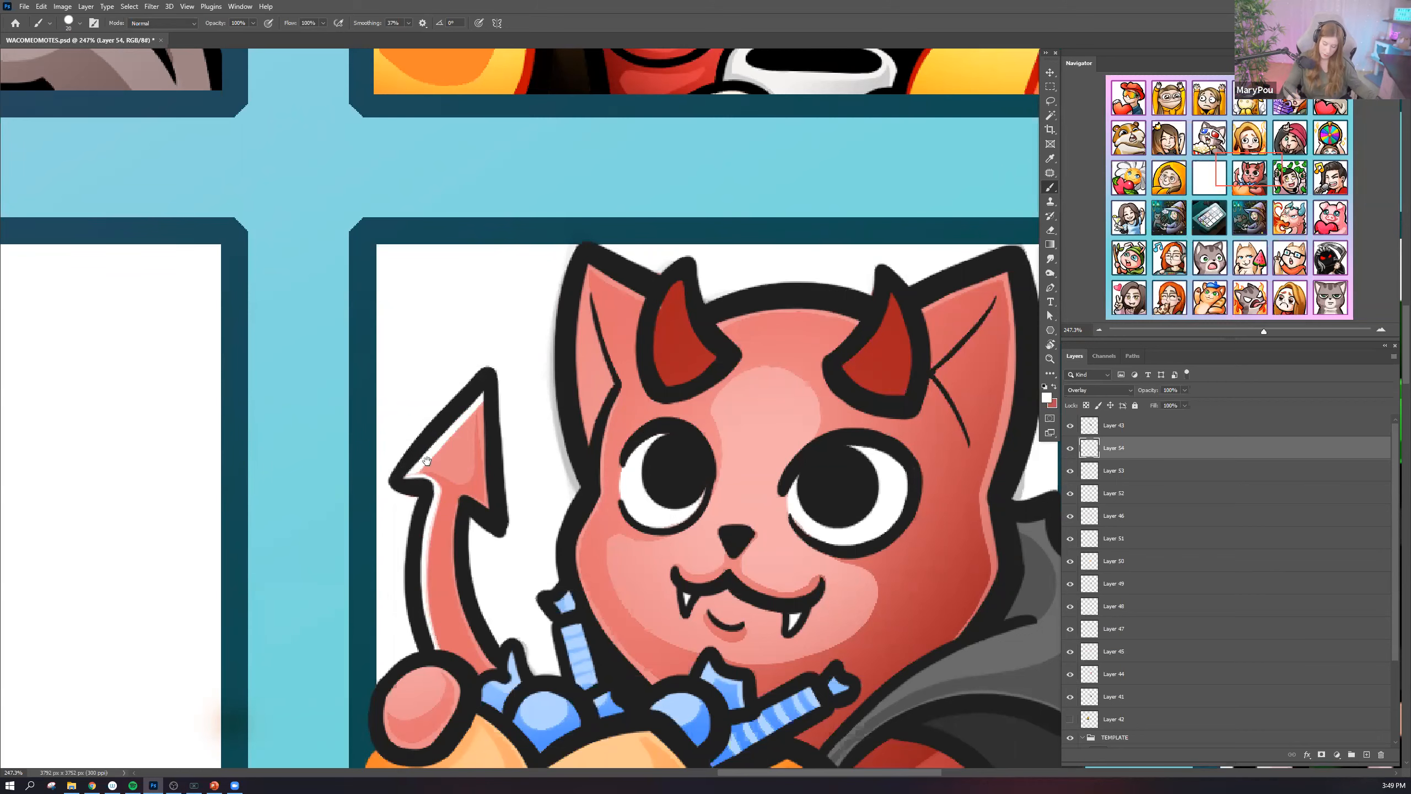
drag(592, 420, 600, 346)
drag(448, 520, 486, 409)
drag(467, 497, 443, 484)
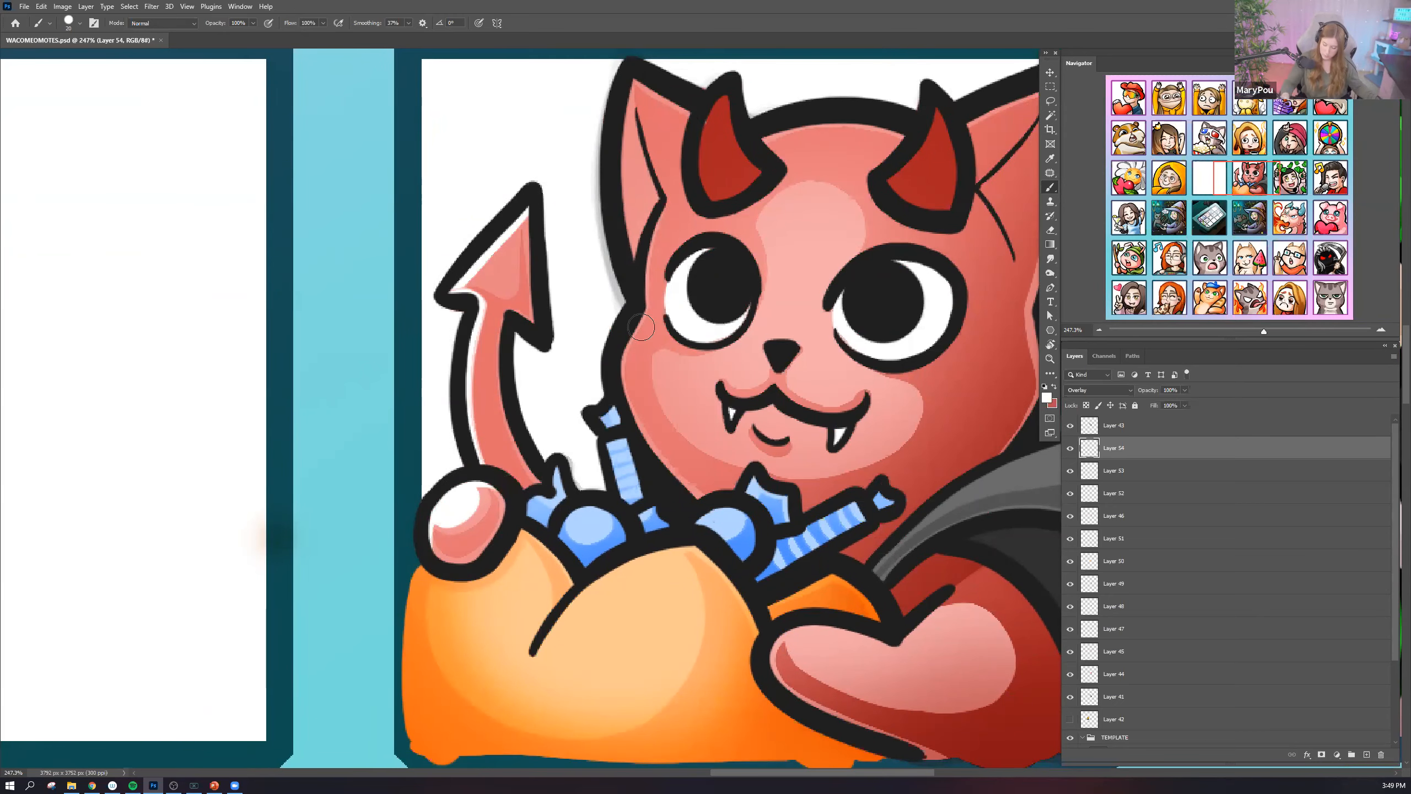
Paint a white rim highlight down the edge of the cat's face on the tail side.
mouse_move(649, 303)
mouse_down()
mouse_move(621, 383)
mouse_move(652, 455)
mouse_move(716, 503)
mouse_up()
mouse_move(584, 315)
mouse_down()
mouse_move(528, 442)
mouse_move(459, 523)
mouse_up()
drag(528, 439, 507, 547)
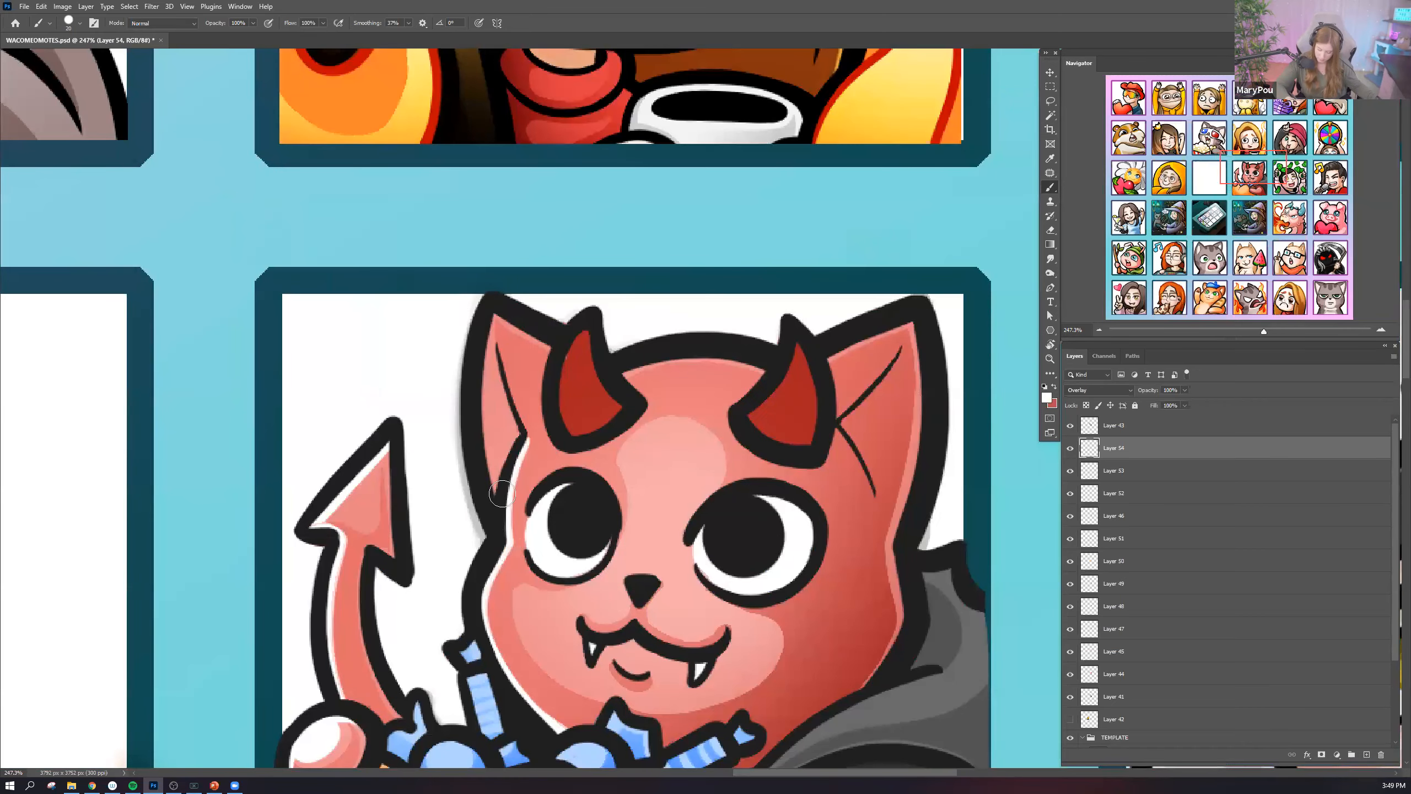
Paint rim highlights along the tail-side ear's edges, redoing the first stroke, and along the adjoining horn.
drag(491, 328, 493, 496)
key(ctrl+z)
mouse_move(495, 317)
mouse_down()
mouse_move(481, 367)
mouse_move(493, 504)
mouse_up()
drag(499, 319, 555, 353)
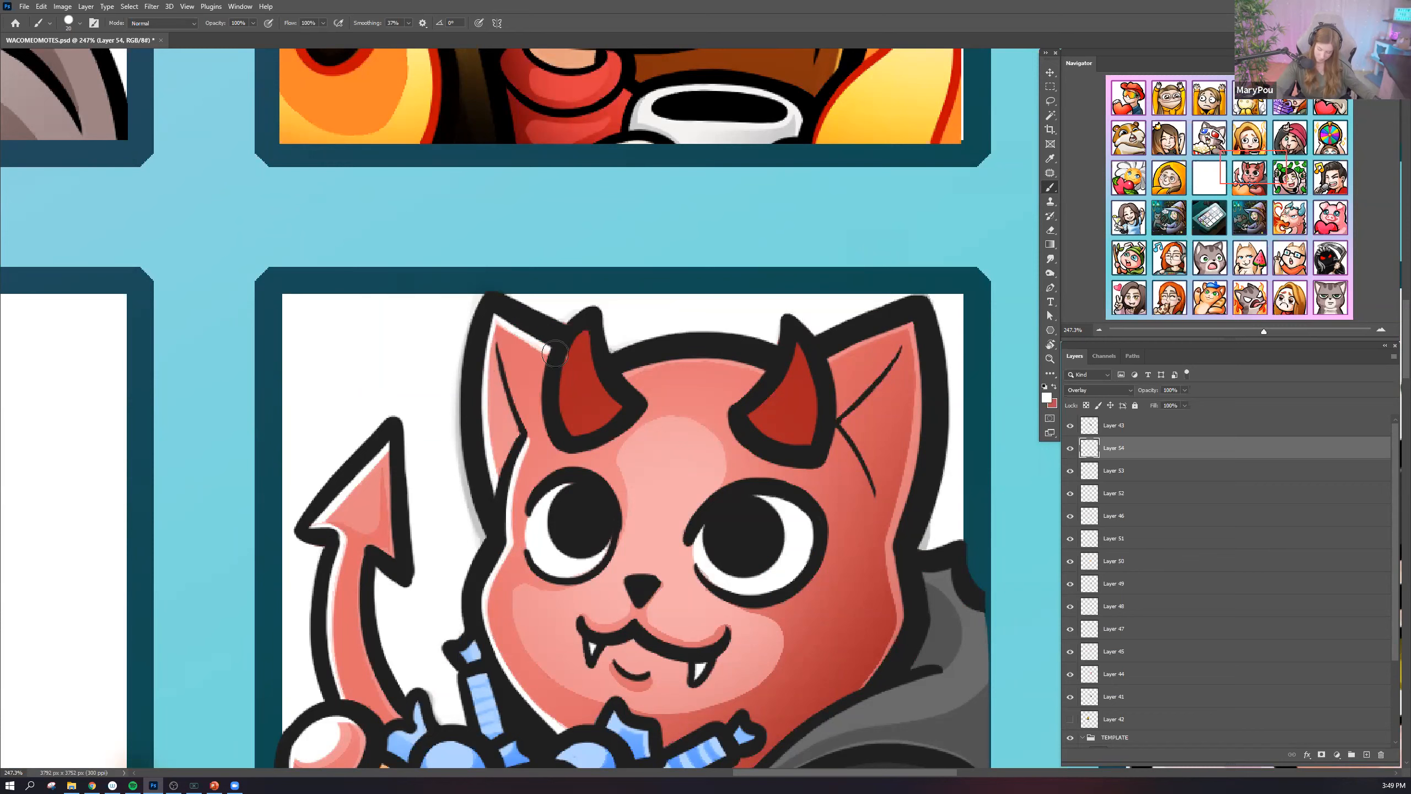
mouse_move(574, 425)
mouse_down()
mouse_move(557, 381)
mouse_move(586, 335)
mouse_up()
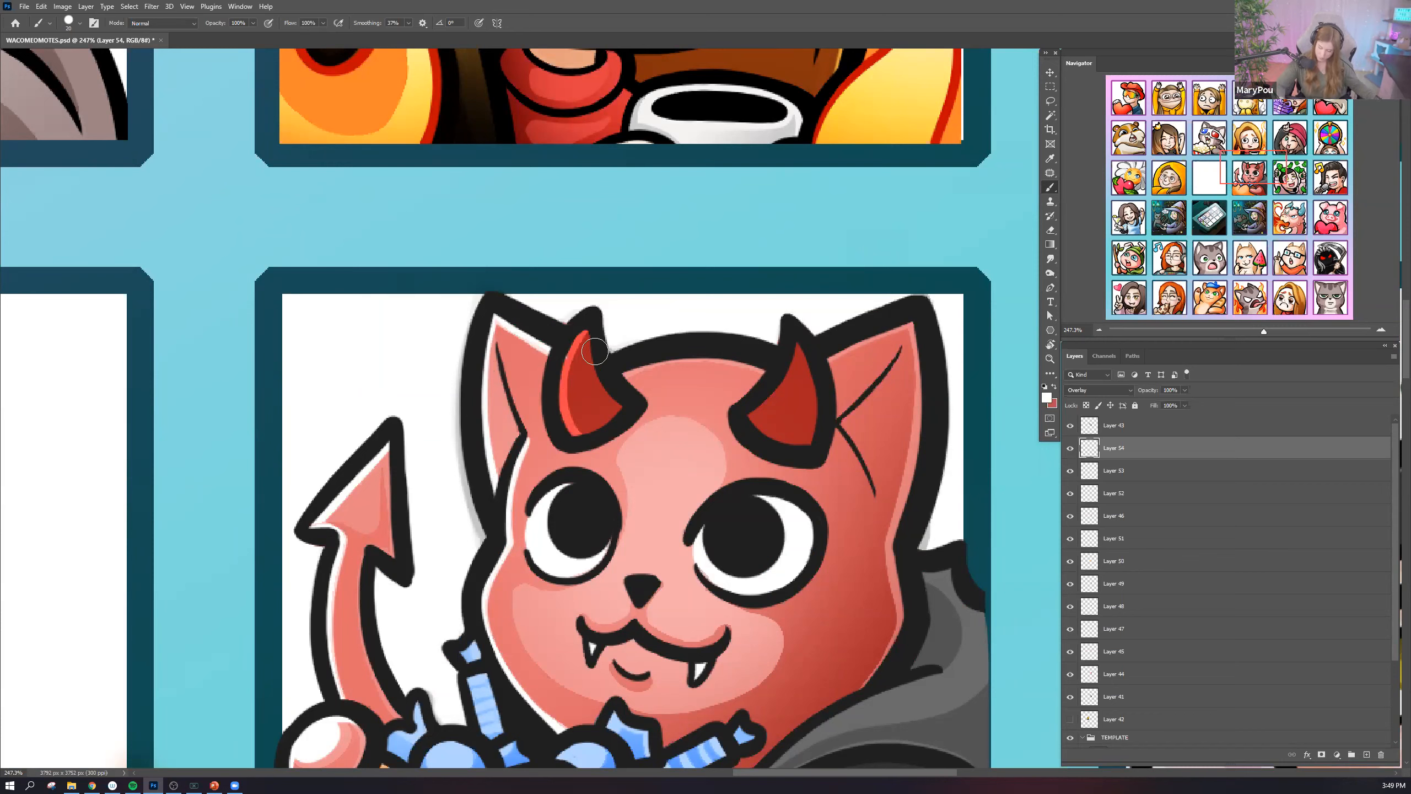
Paint white rim highlights inside both horns and along the top of the head between them.
drag(569, 426, 639, 408)
mouse_move(798, 345)
mouse_down()
mouse_move(754, 411)
mouse_move(787, 440)
mouse_up()
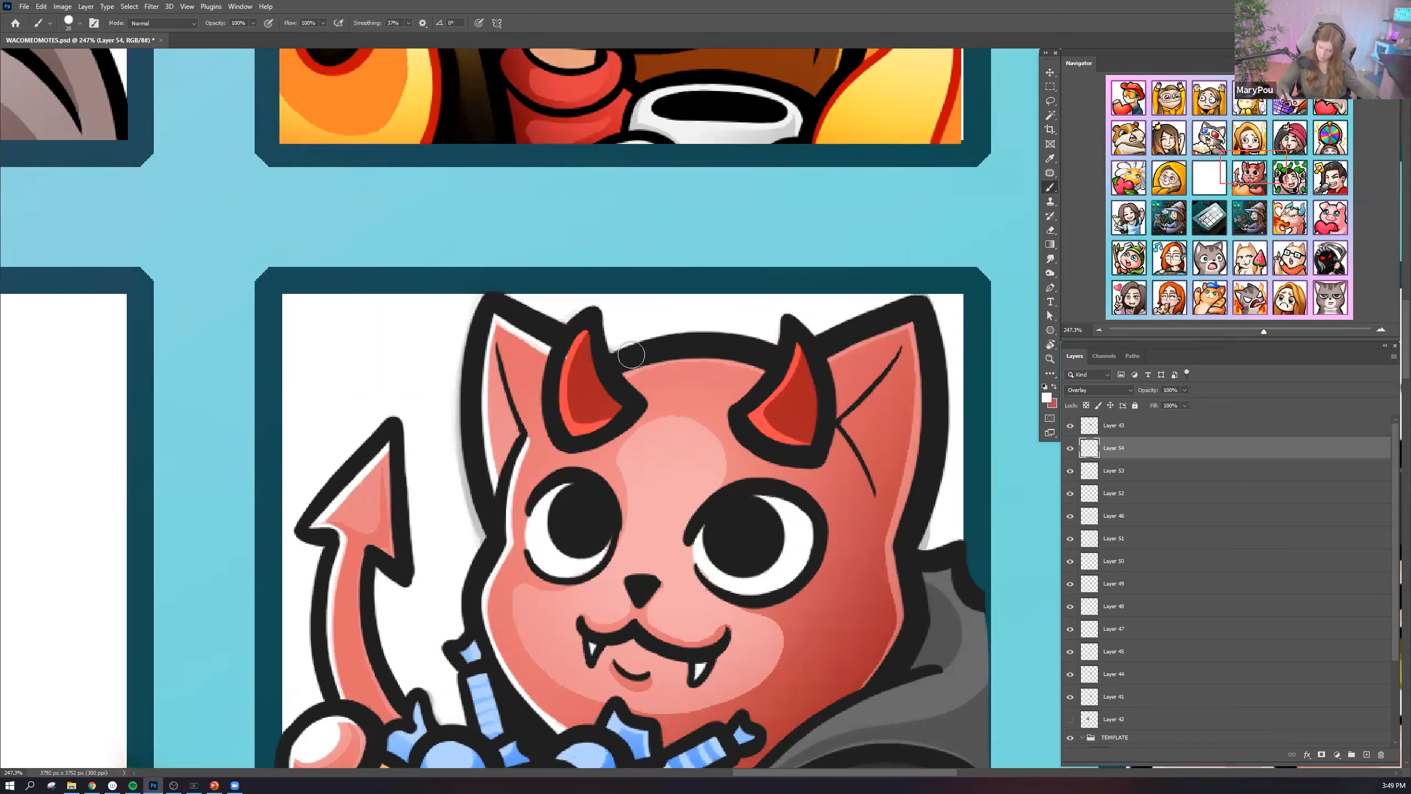
drag(696, 356, 779, 364)
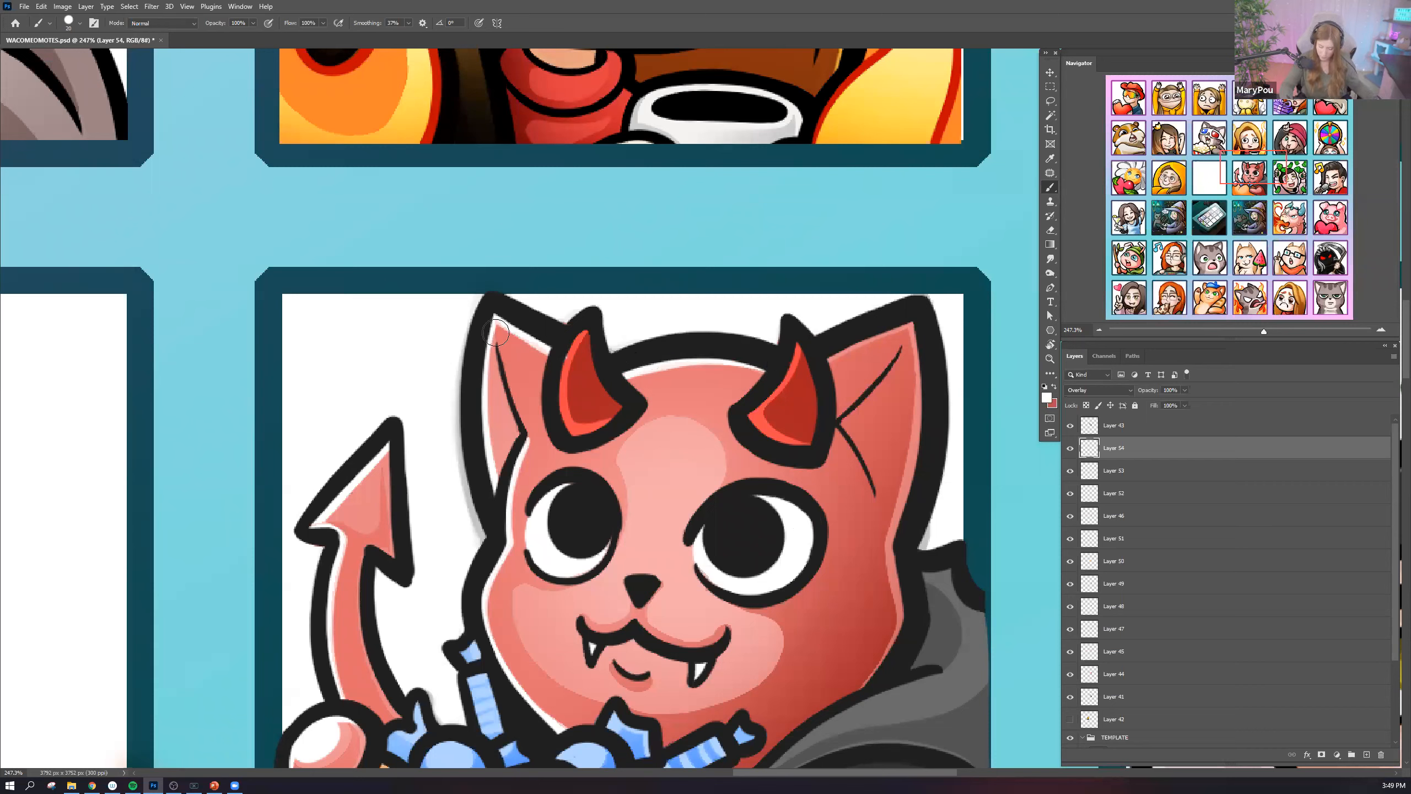
drag(497, 349, 516, 407)
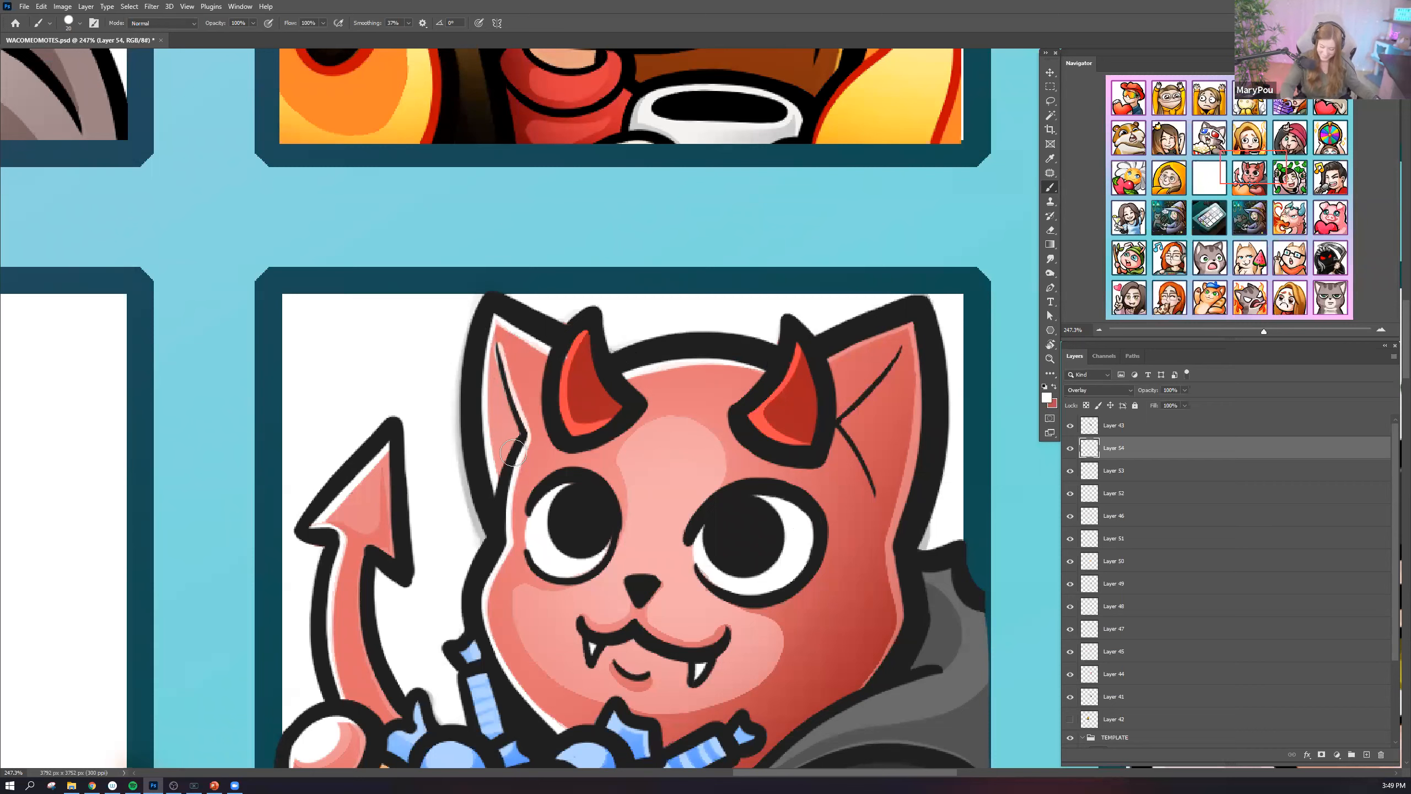
key(ctrl+z)
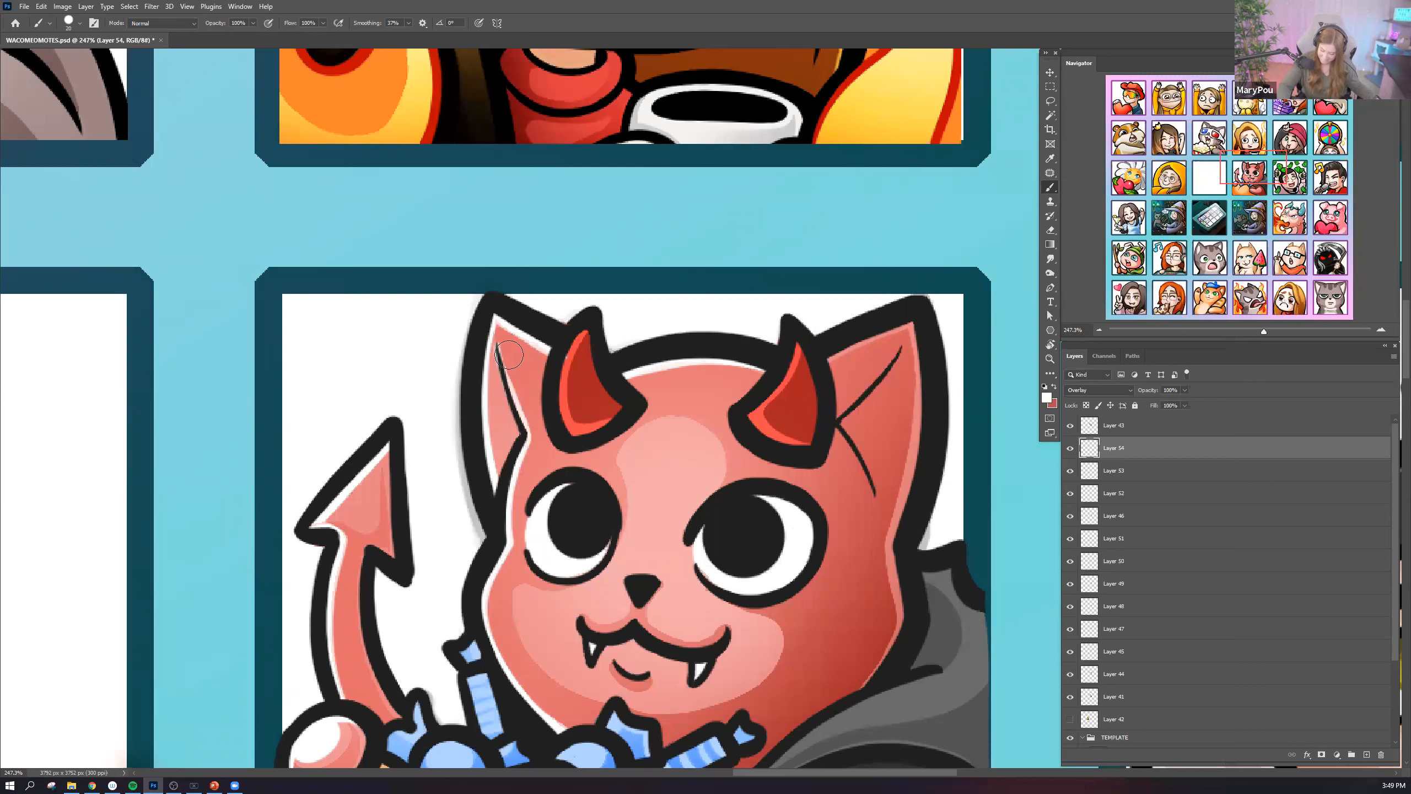
key(ctrl+z)
Paint rim highlights down the hood-side ear and face edge and onto the hood's upper edge, redoing the first stroke.
mouse_move(823, 366)
mouse_down()
mouse_move(926, 318)
mouse_move(912, 323)
mouse_move(921, 430)
mouse_move(887, 556)
mouse_move(893, 596)
mouse_up()
key(ctrl+z)
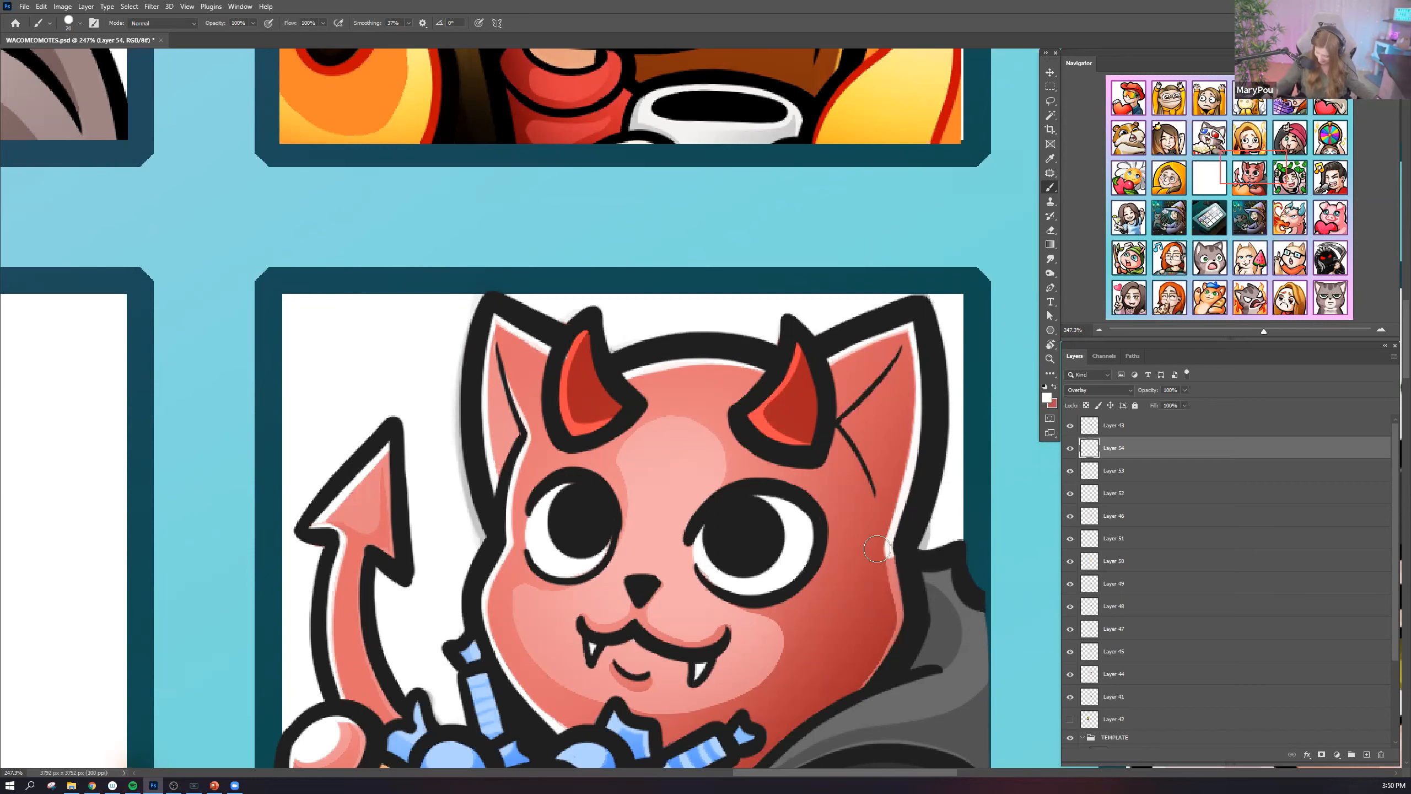
mouse_move(897, 546)
mouse_down()
mouse_move(909, 619)
mouse_move(899, 631)
mouse_move(904, 610)
mouse_move(882, 668)
mouse_move(859, 691)
mouse_up()
mouse_move(921, 573)
mouse_down()
mouse_move(967, 559)
mouse_move(971, 605)
mouse_up()
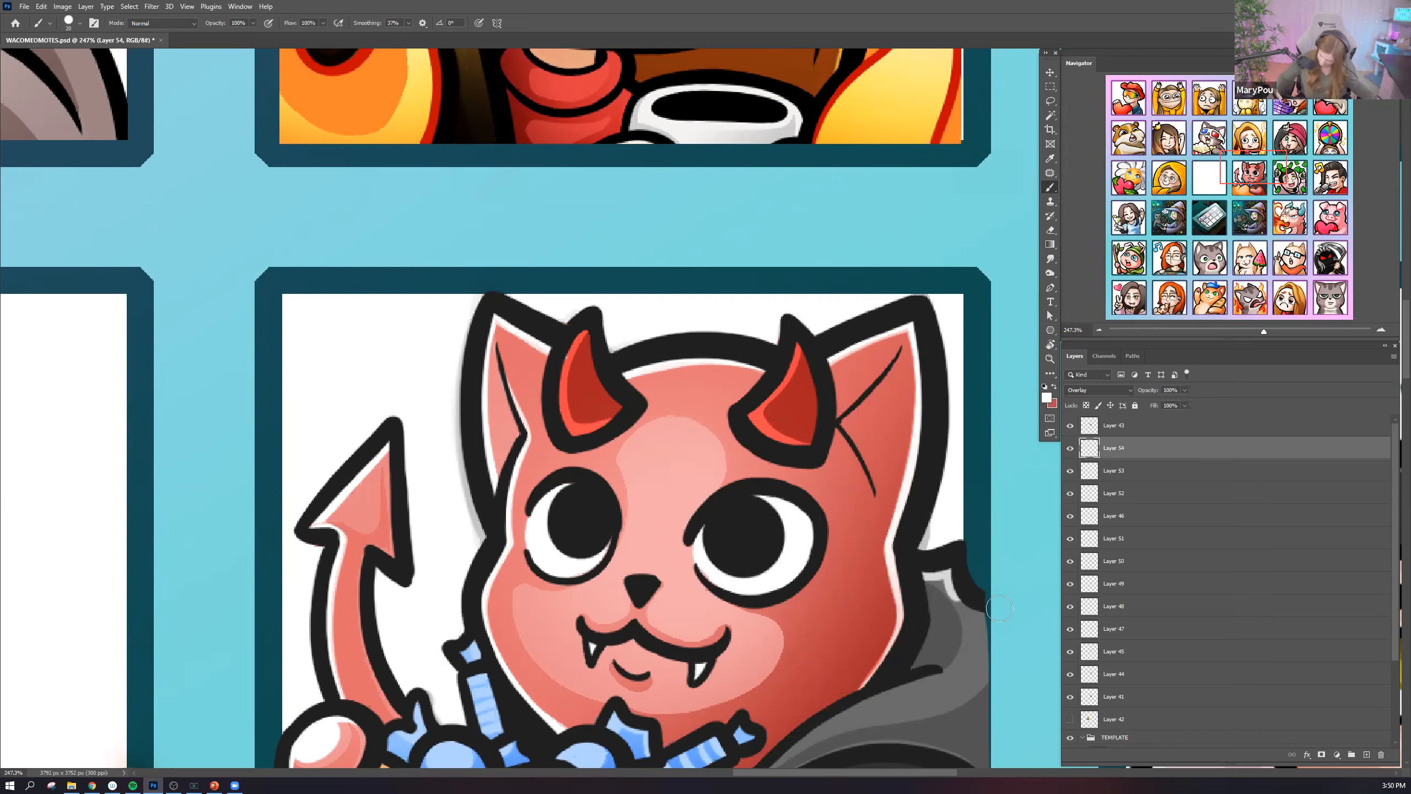
Paint rim highlights along the grey hood's folds and its front edge down to the chest, undoing the misplaced strokes.
scroll(994, 578, down, 4)
mouse_move(833, 529)
mouse_down()
mouse_move(942, 484)
mouse_move(958, 428)
mouse_up()
key(ctrl+z)
mouse_move(741, 605)
mouse_down()
mouse_move(870, 510)
mouse_move(915, 496)
mouse_move(953, 433)
mouse_move(949, 483)
mouse_move(871, 512)
mouse_move(739, 606)
mouse_up()
key(ctrl+z)
drag(725, 624, 753, 590)
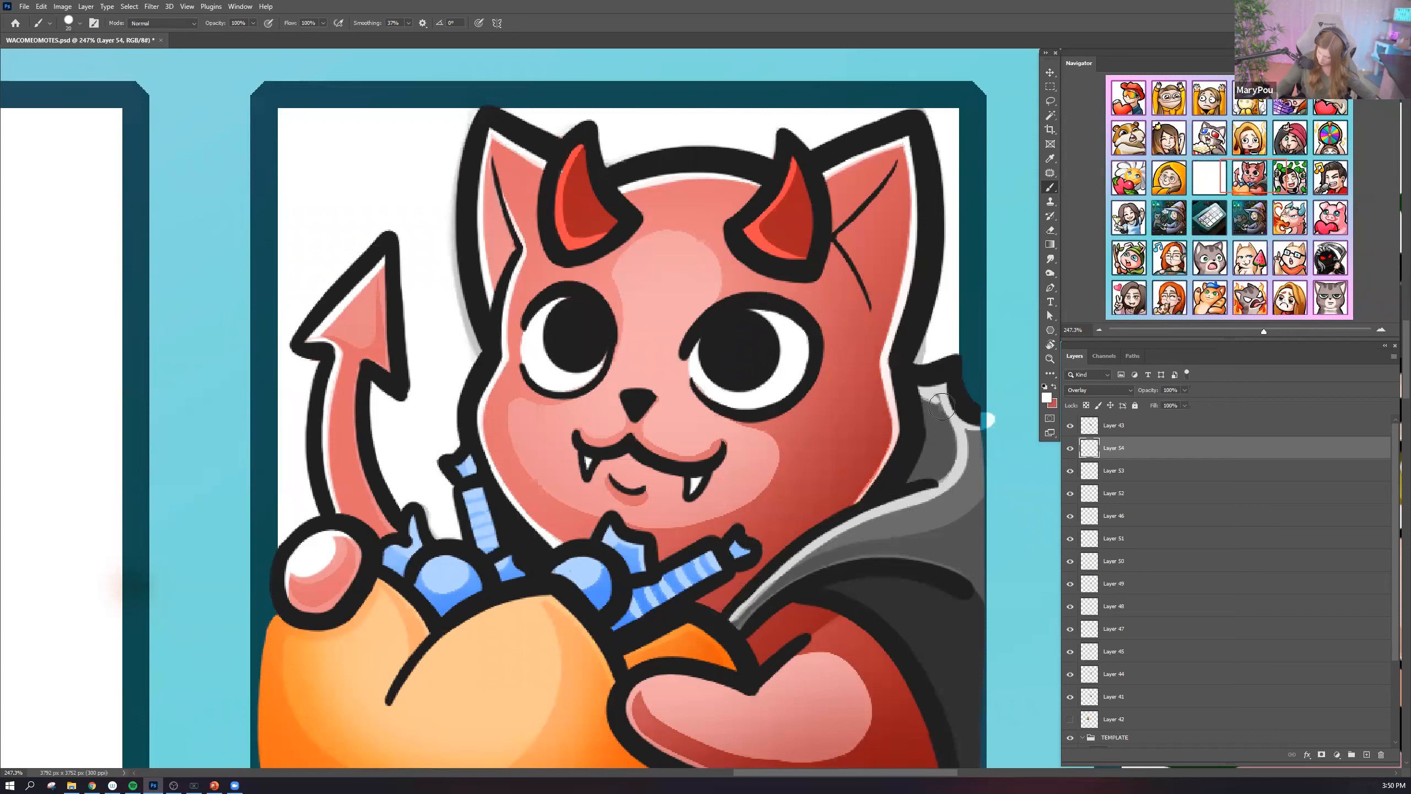
mouse_move(918, 398)
mouse_down()
mouse_move(967, 455)
mouse_move(932, 418)
mouse_up()
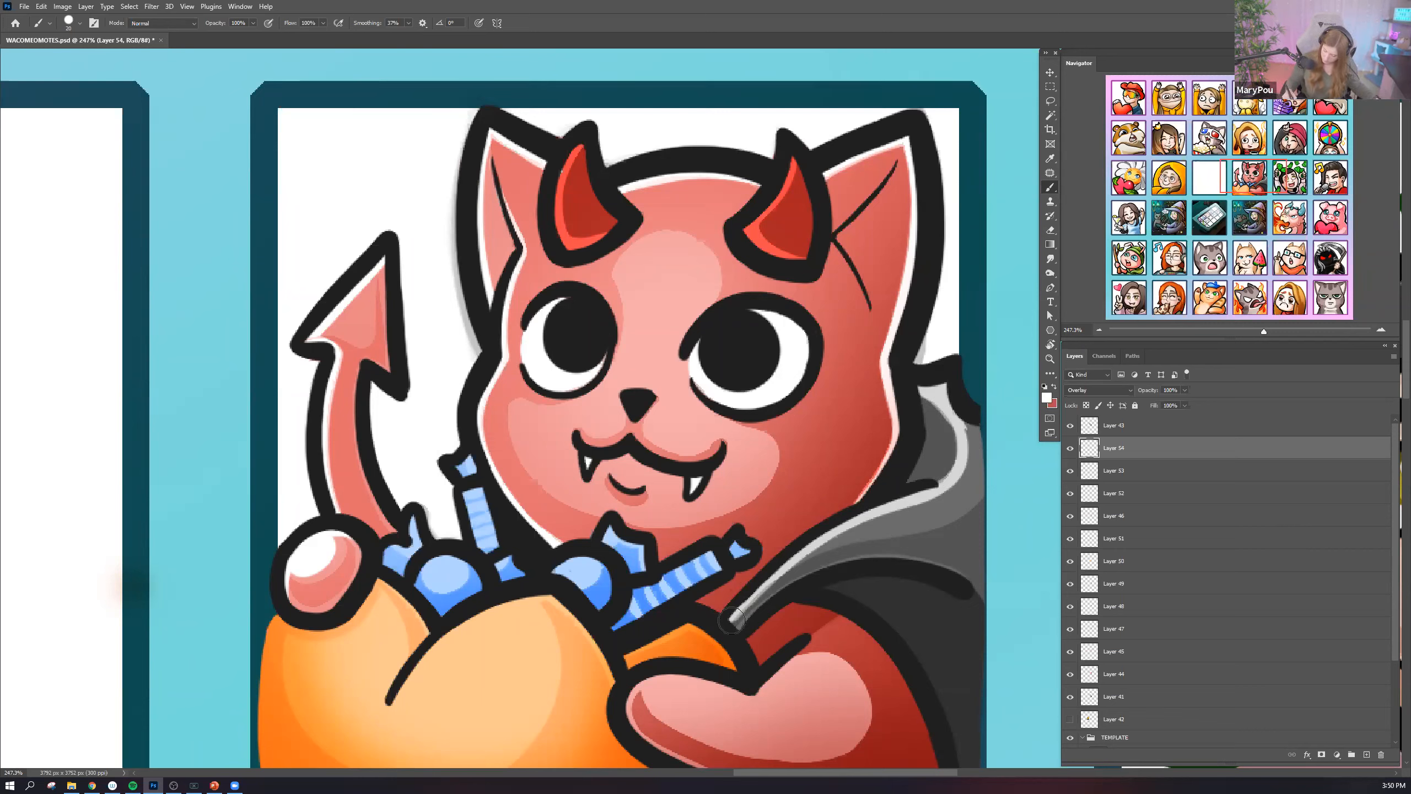
Paint a rim highlight along the top of the lower arm and paw, and dot small highlights on the cheeks and chin.
mouse_move(625, 694)
mouse_down()
mouse_move(752, 692)
mouse_move(808, 639)
mouse_up()
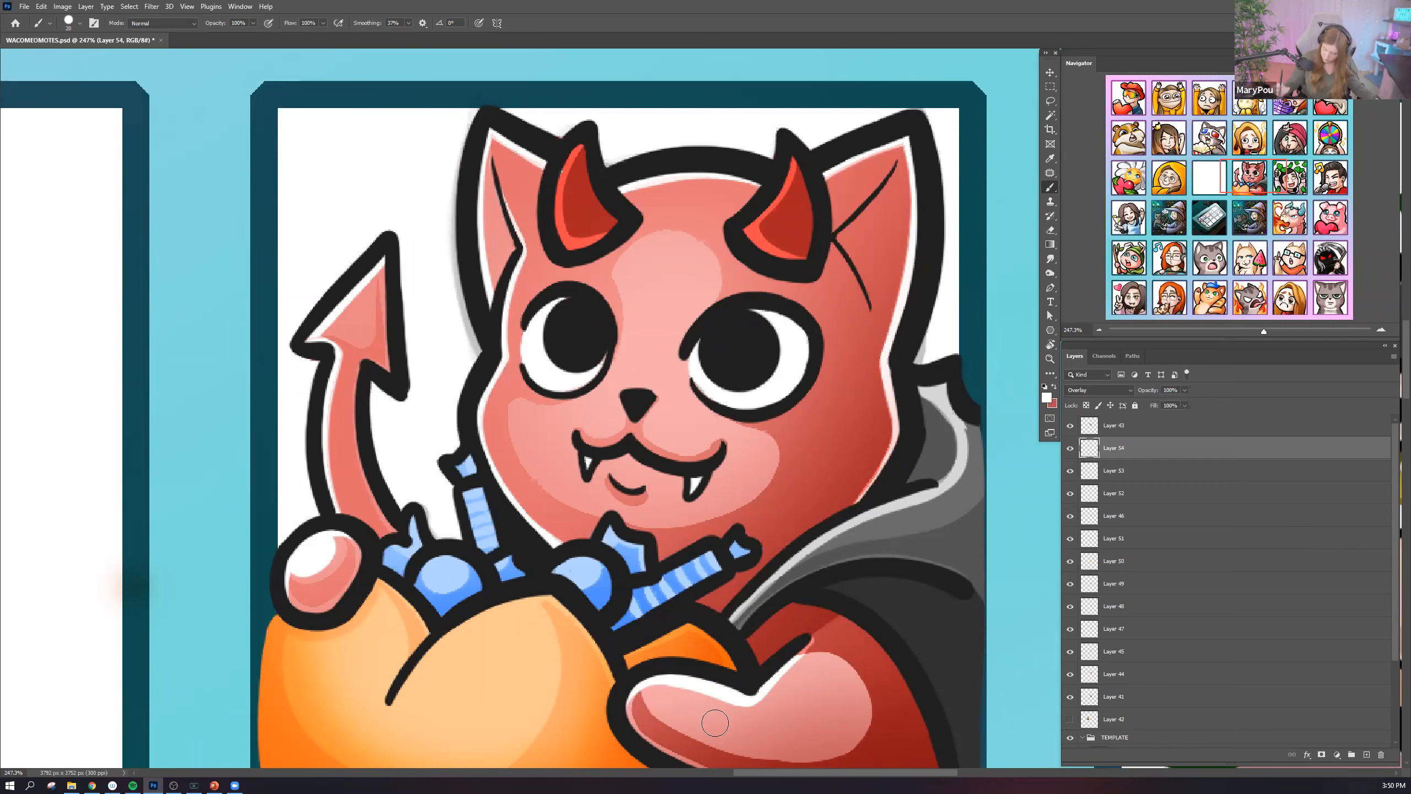
drag(621, 471, 632, 461)
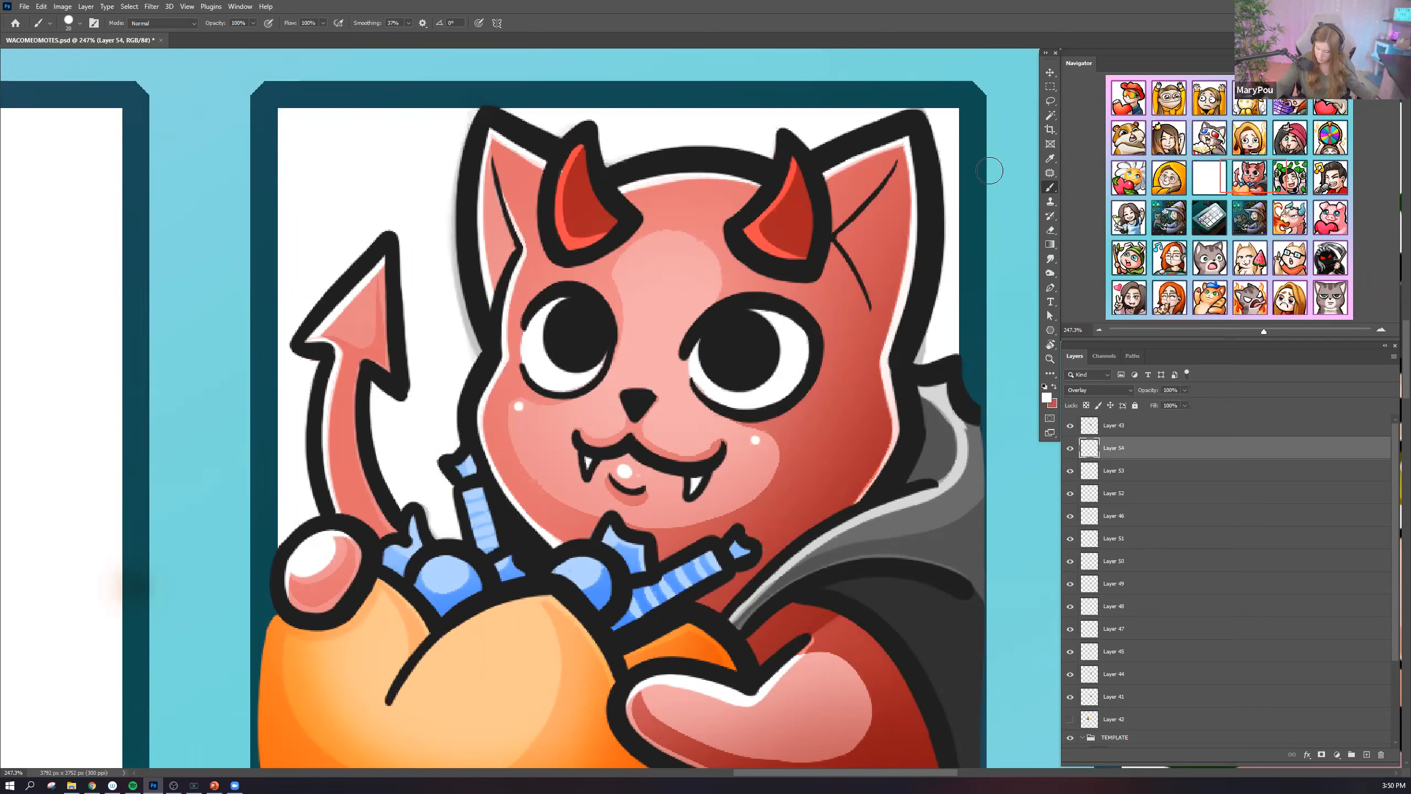
Paint rim highlights along the upper edges and fold of the orange candy bag.
drag(748, 347, 825, 190)
mouse_move(622, 438)
mouse_down()
mouse_move(663, 473)
mouse_move(682, 528)
mouse_move(714, 490)
mouse_move(778, 460)
mouse_move(769, 475)
mouse_move(813, 523)
mouse_up()
key(ctrl+z)
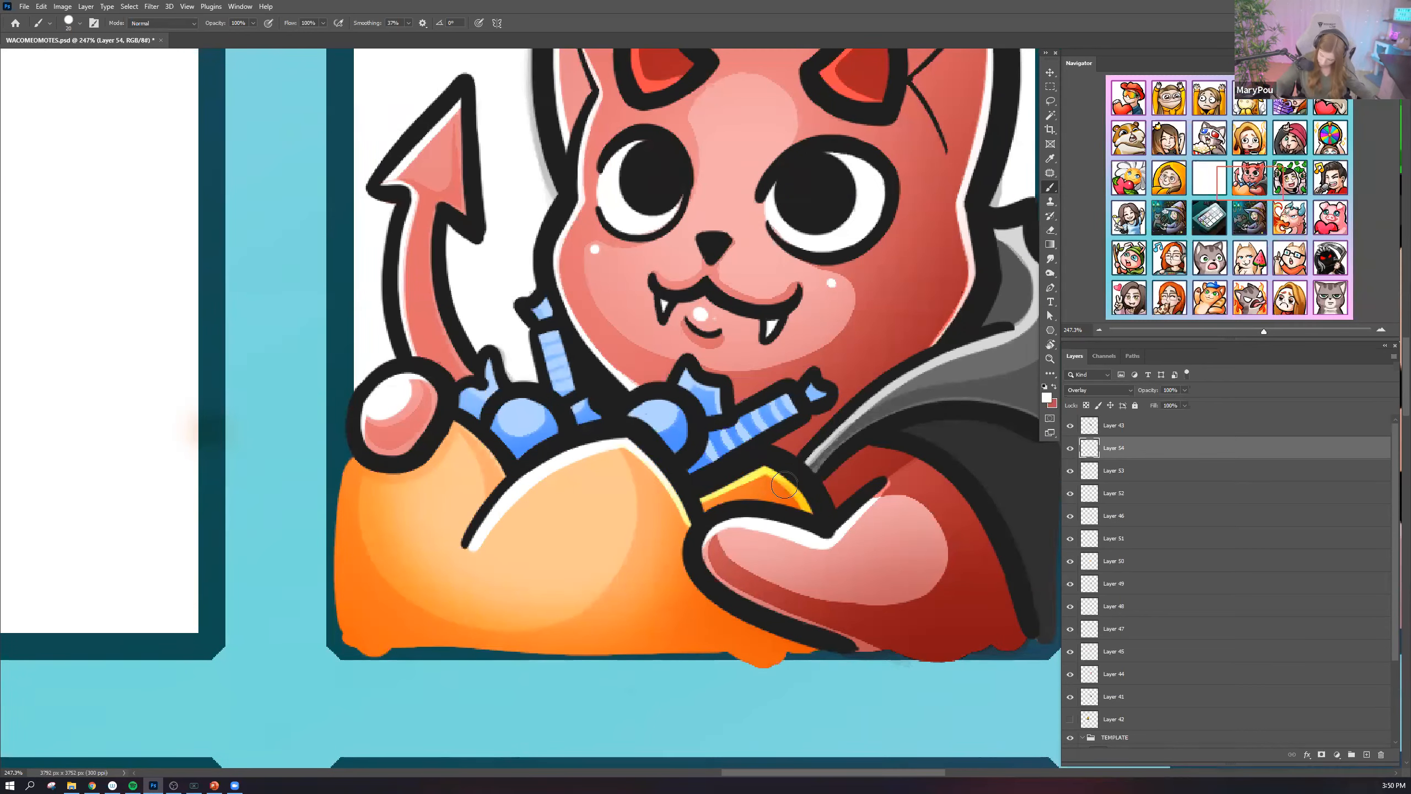
drag(460, 429, 506, 478)
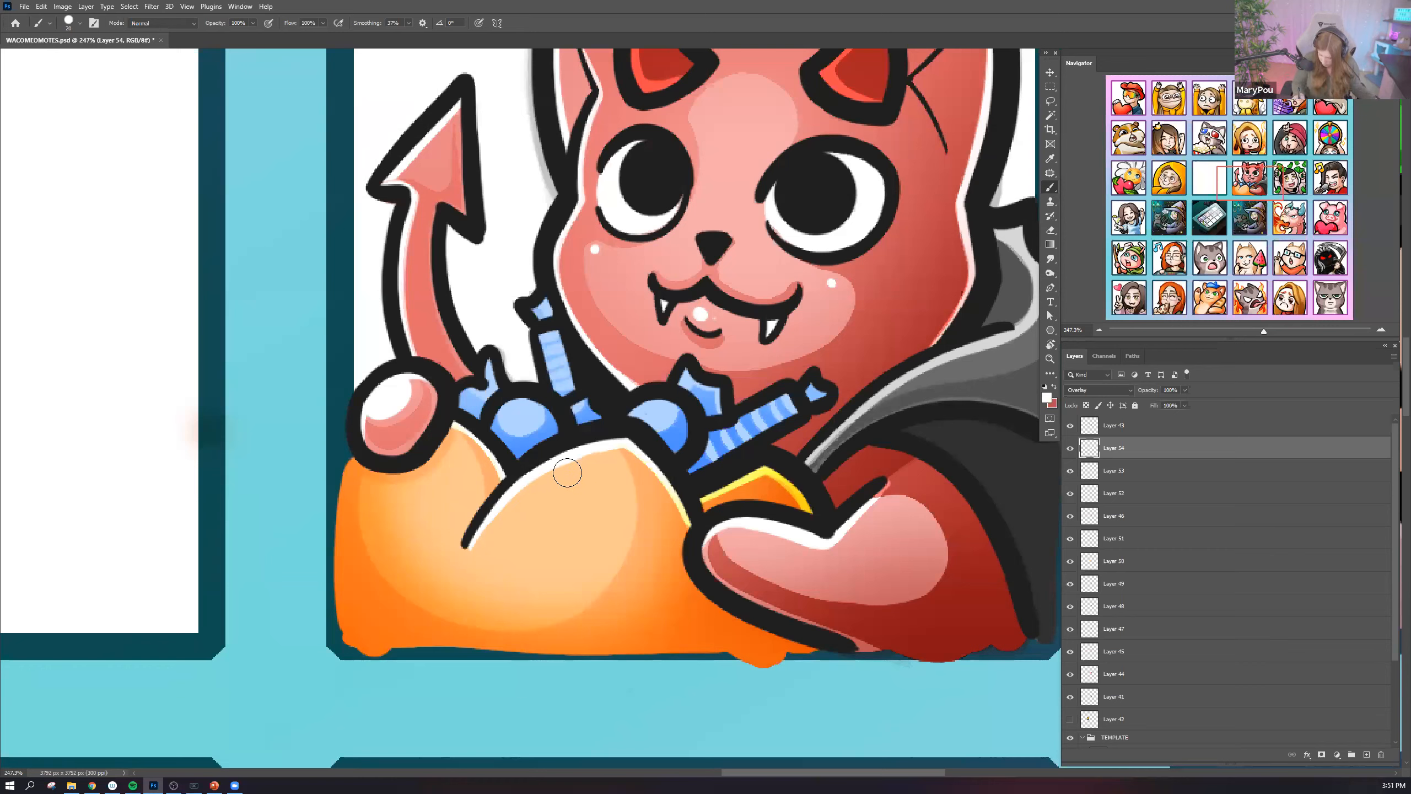
mouse_move(625, 449)
mouse_down()
mouse_move(518, 484)
mouse_move(467, 536)
mouse_up()
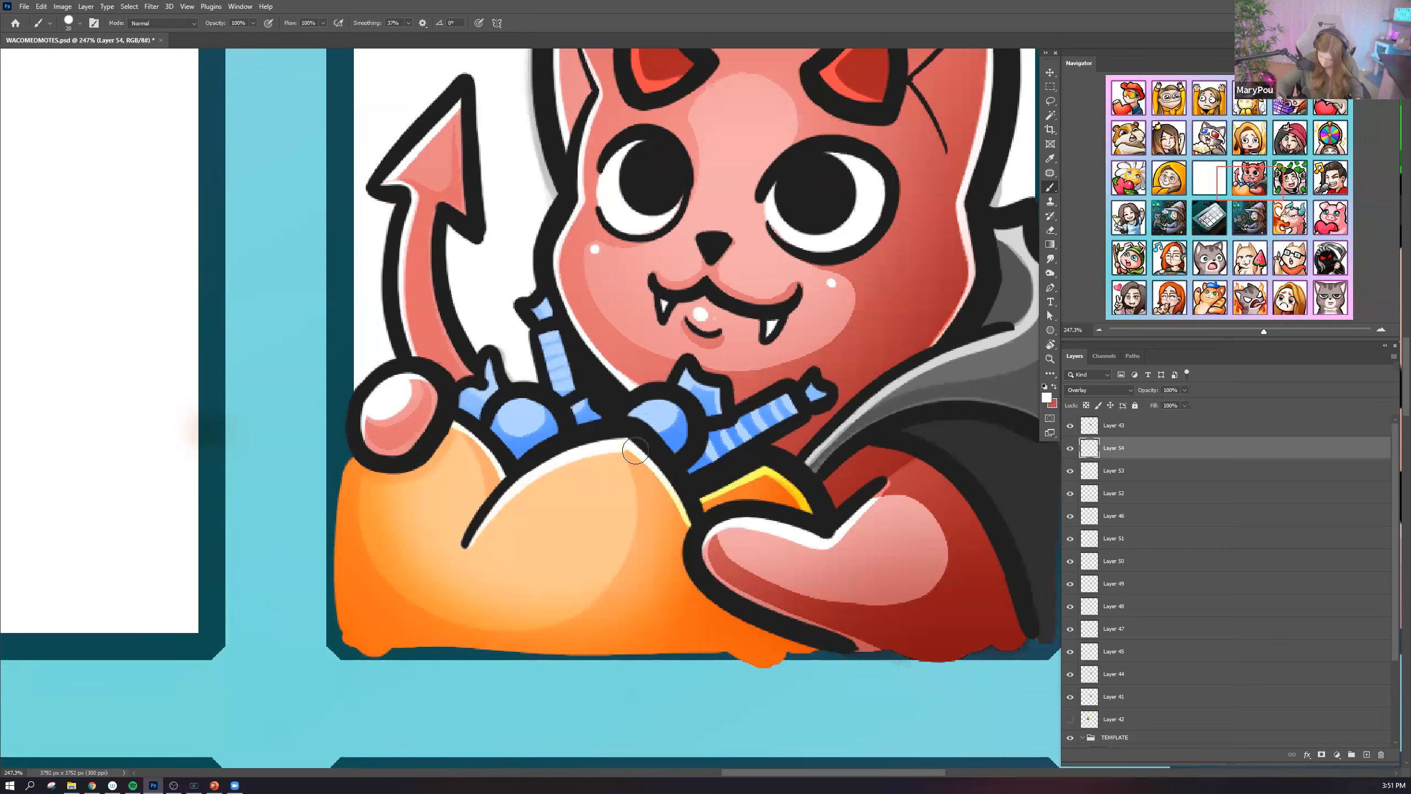
Paint highlights on the round and striped blue candies, redoing the stroke on the upright candy.
drag(656, 410, 636, 414)
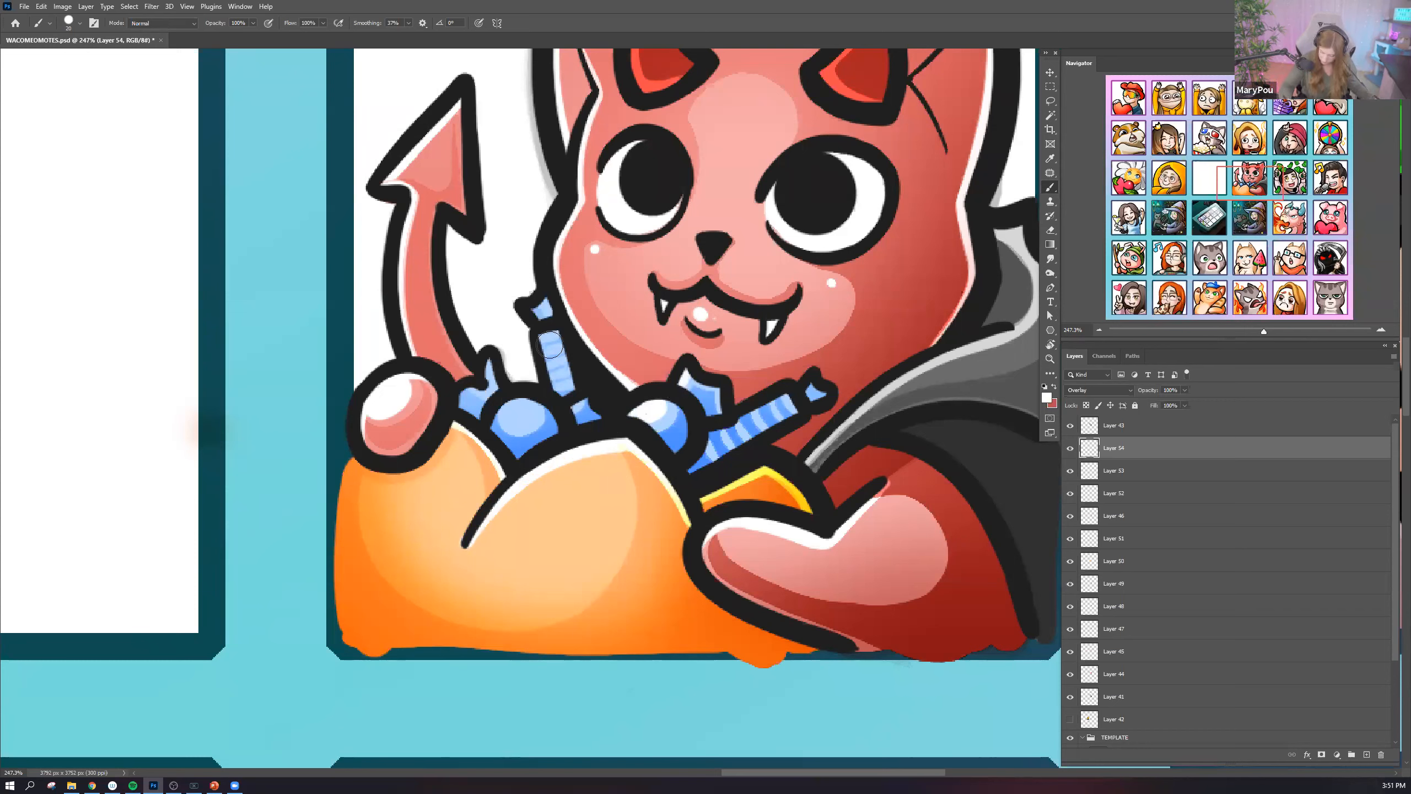
drag(546, 336, 548, 399)
key(ctrl+z)
drag(526, 409, 532, 403)
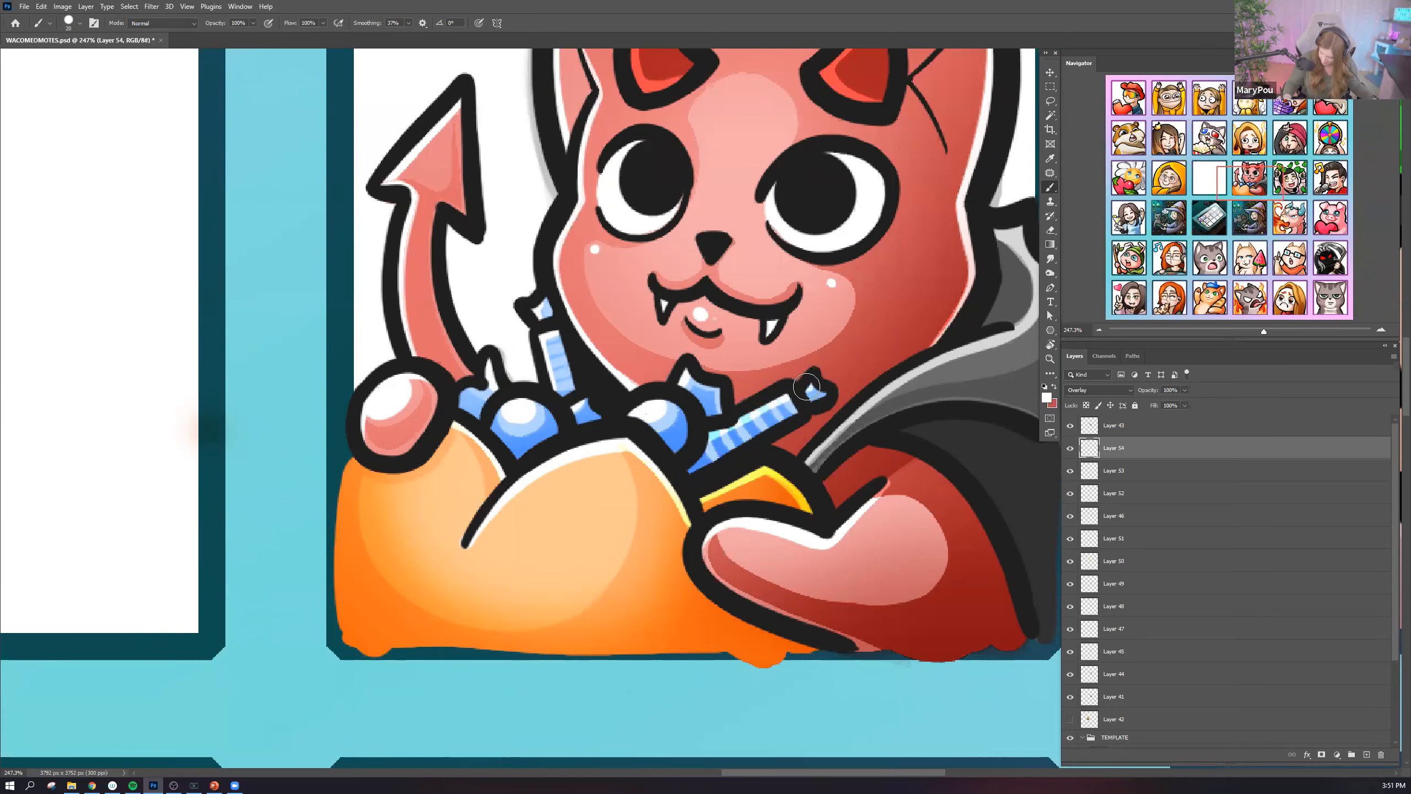
Reduce the opacity of the rim highlight layer, Layer 54, to 59%.
drag(842, 255, 654, 382)
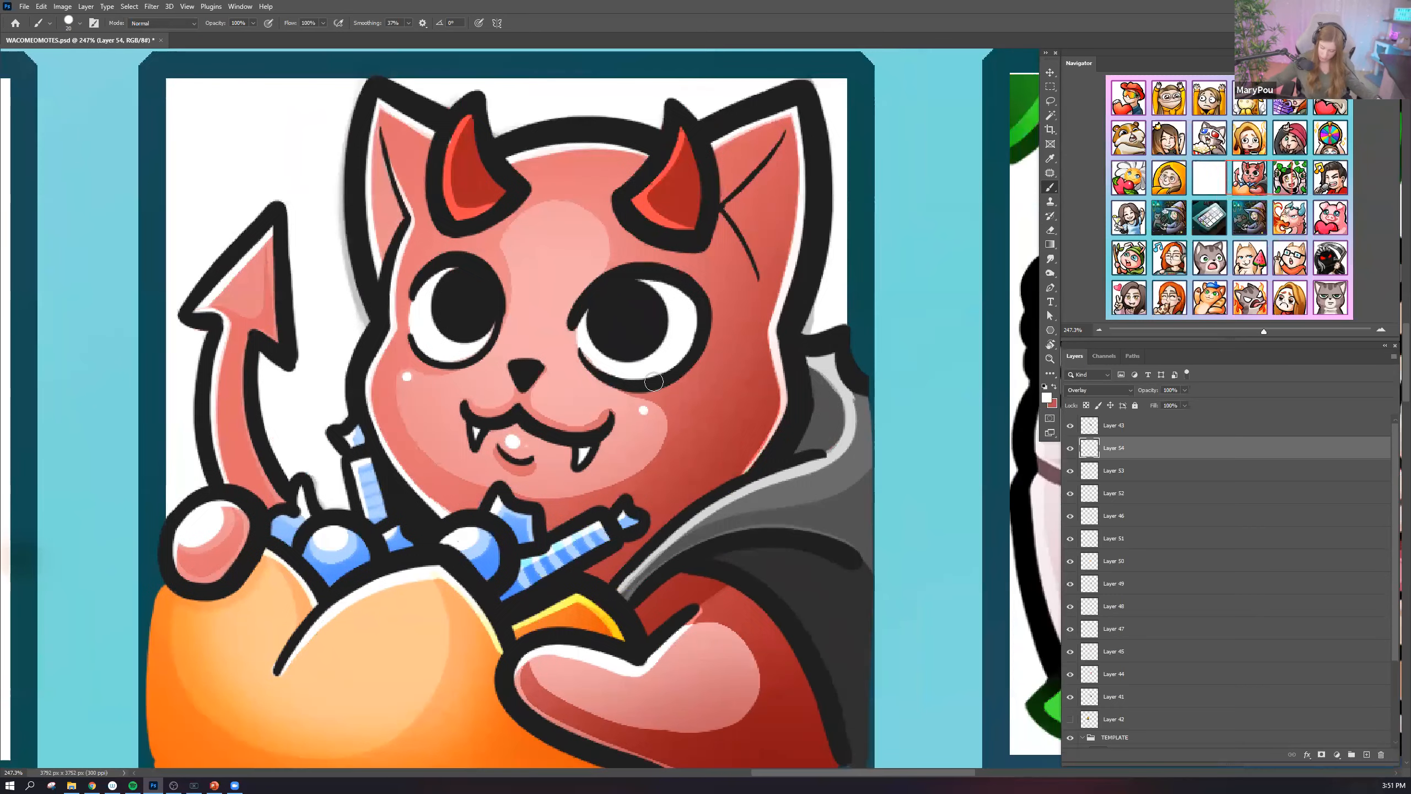
scroll(653, 382, down, 4)
scroll(667, 411, up, 2)
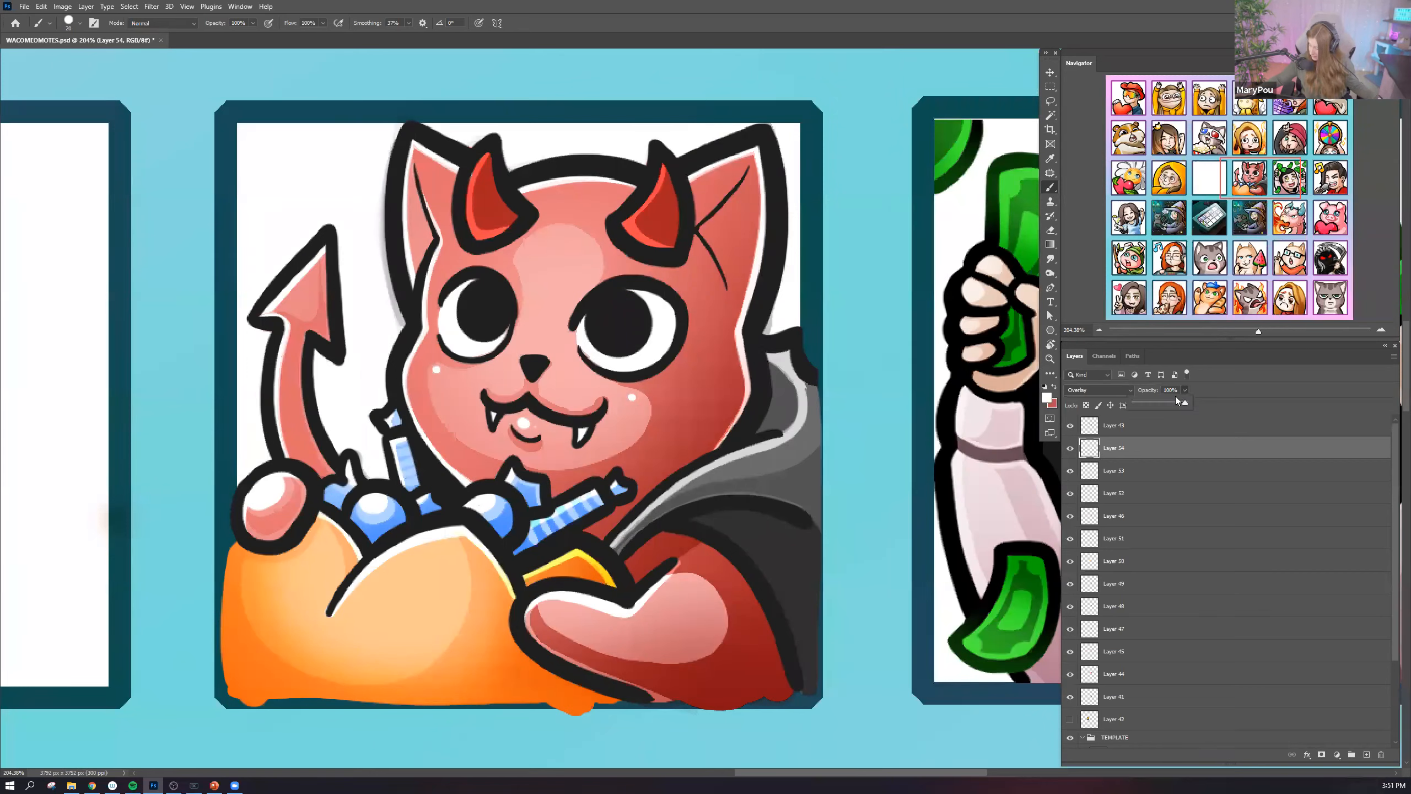
drag(1172, 403, 1169, 402)
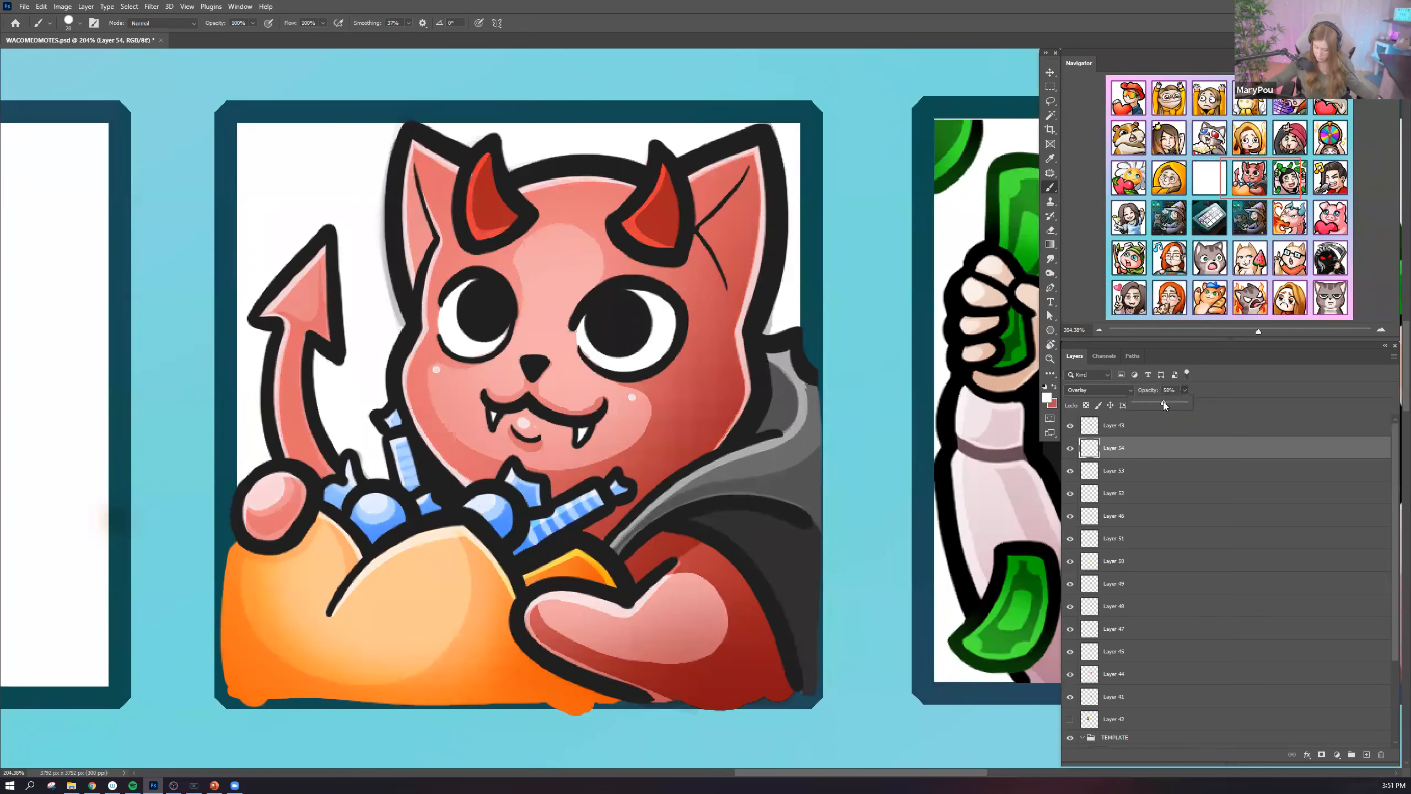
click(646, 330)
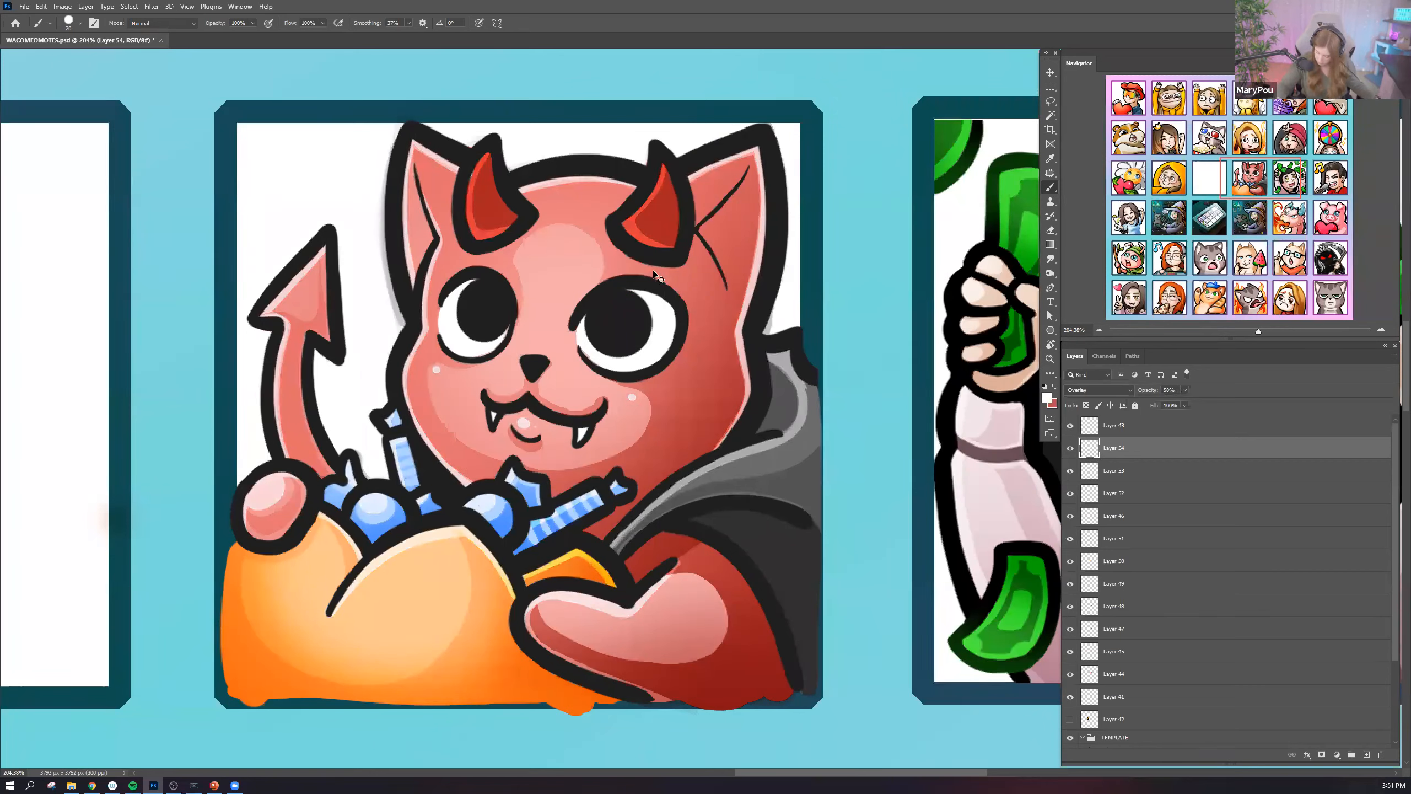
Hide Layer 41 and merge Layers 54 through 44 into a single layer.
scroll(834, 355, down, 4)
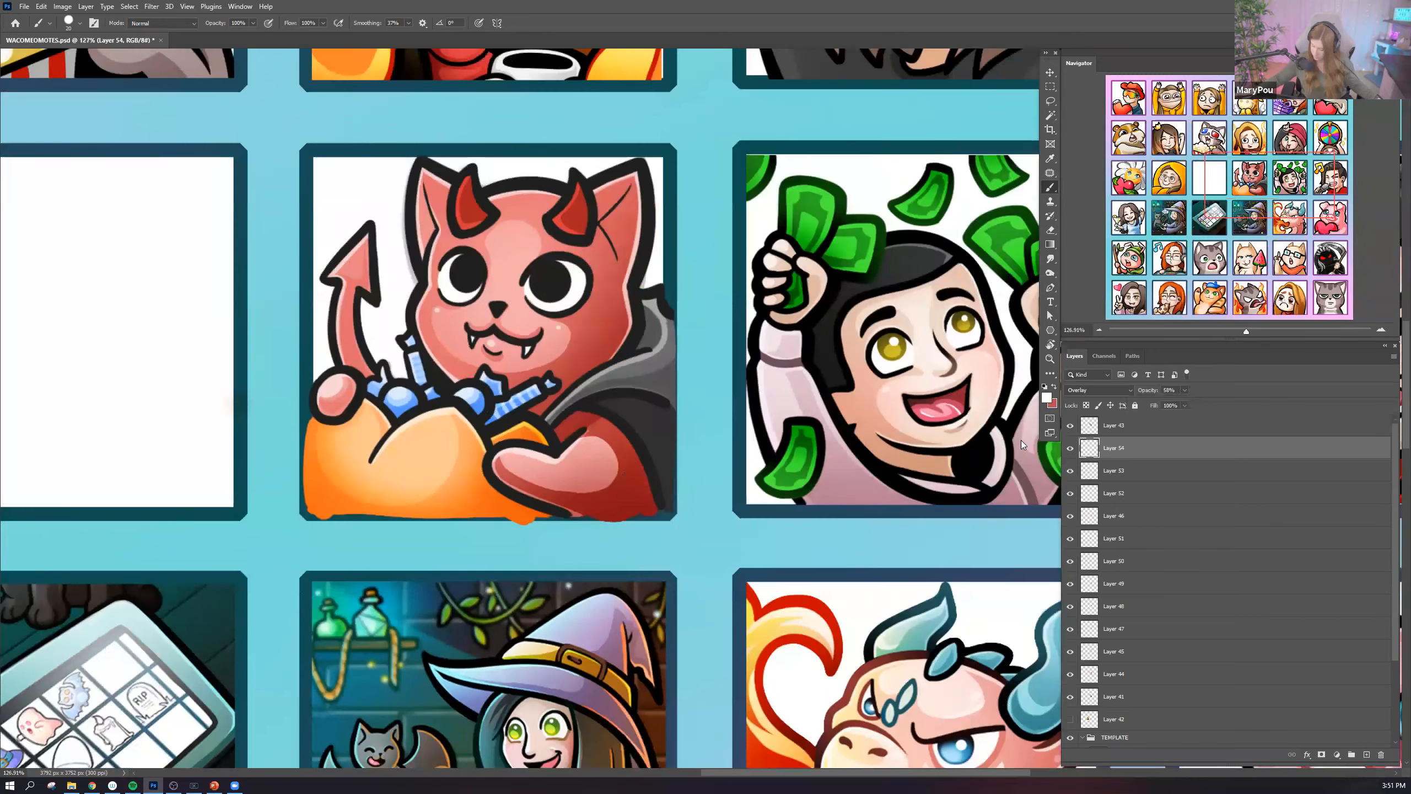
drag(1022, 442, 1106, 554)
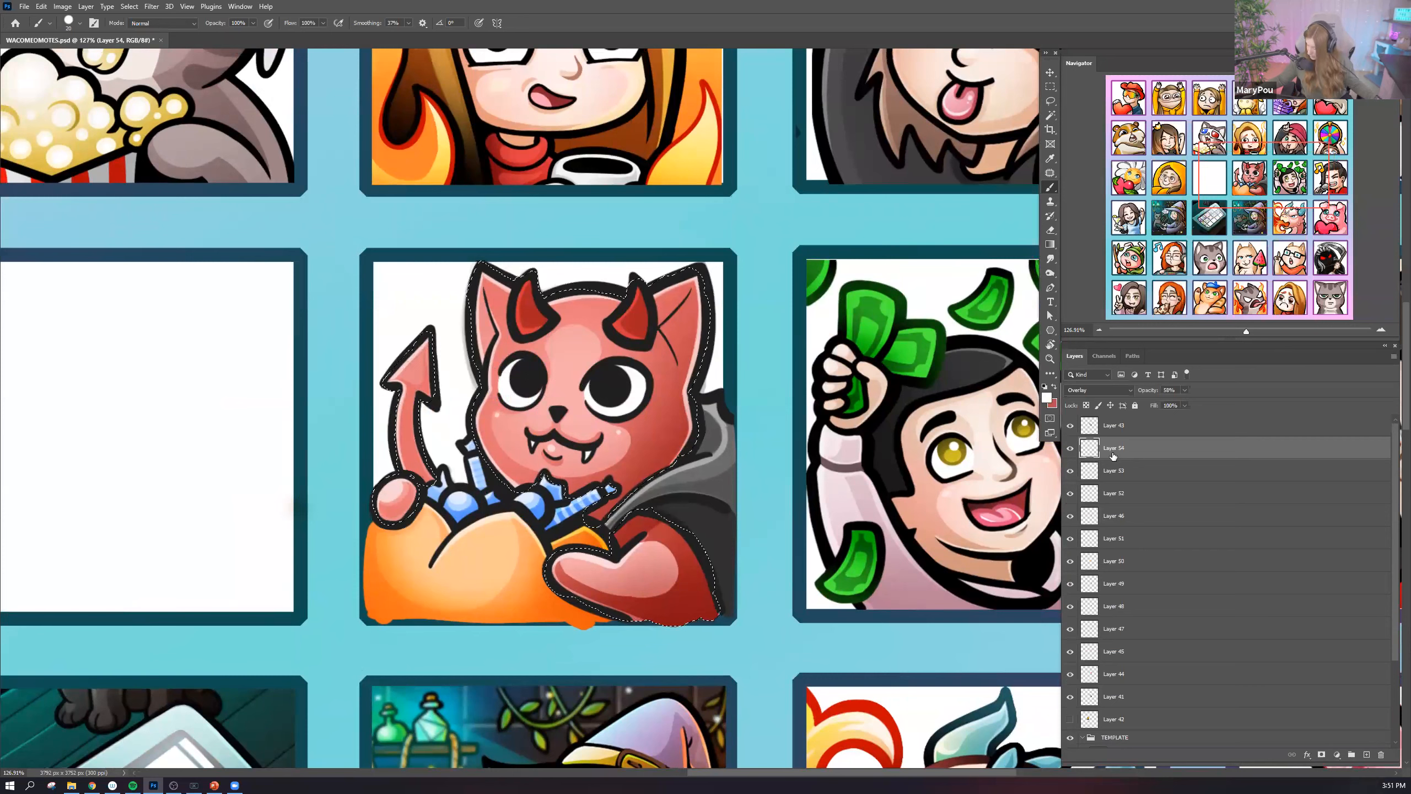
click(1071, 449)
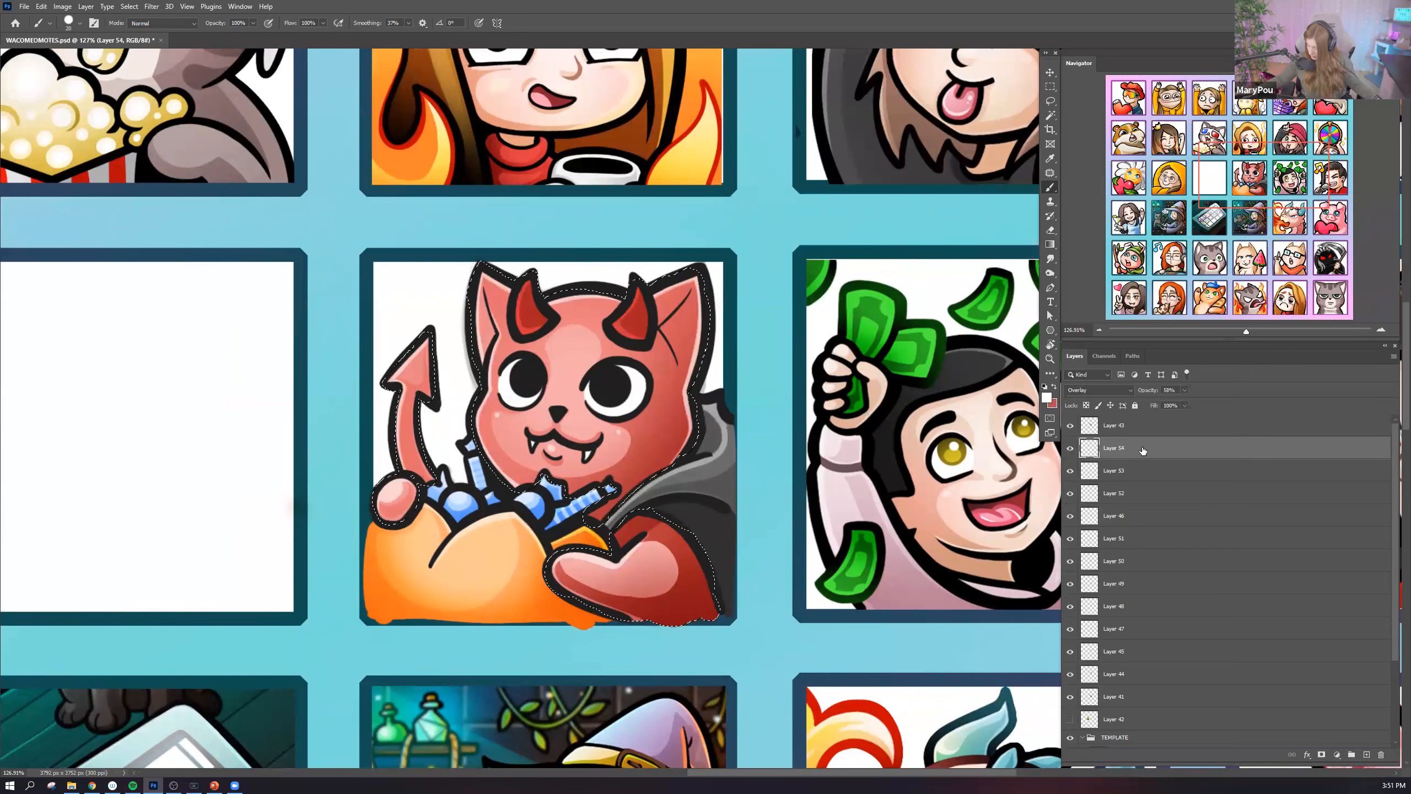
scroll(1161, 491, down, 3)
shift+click(1144, 566)
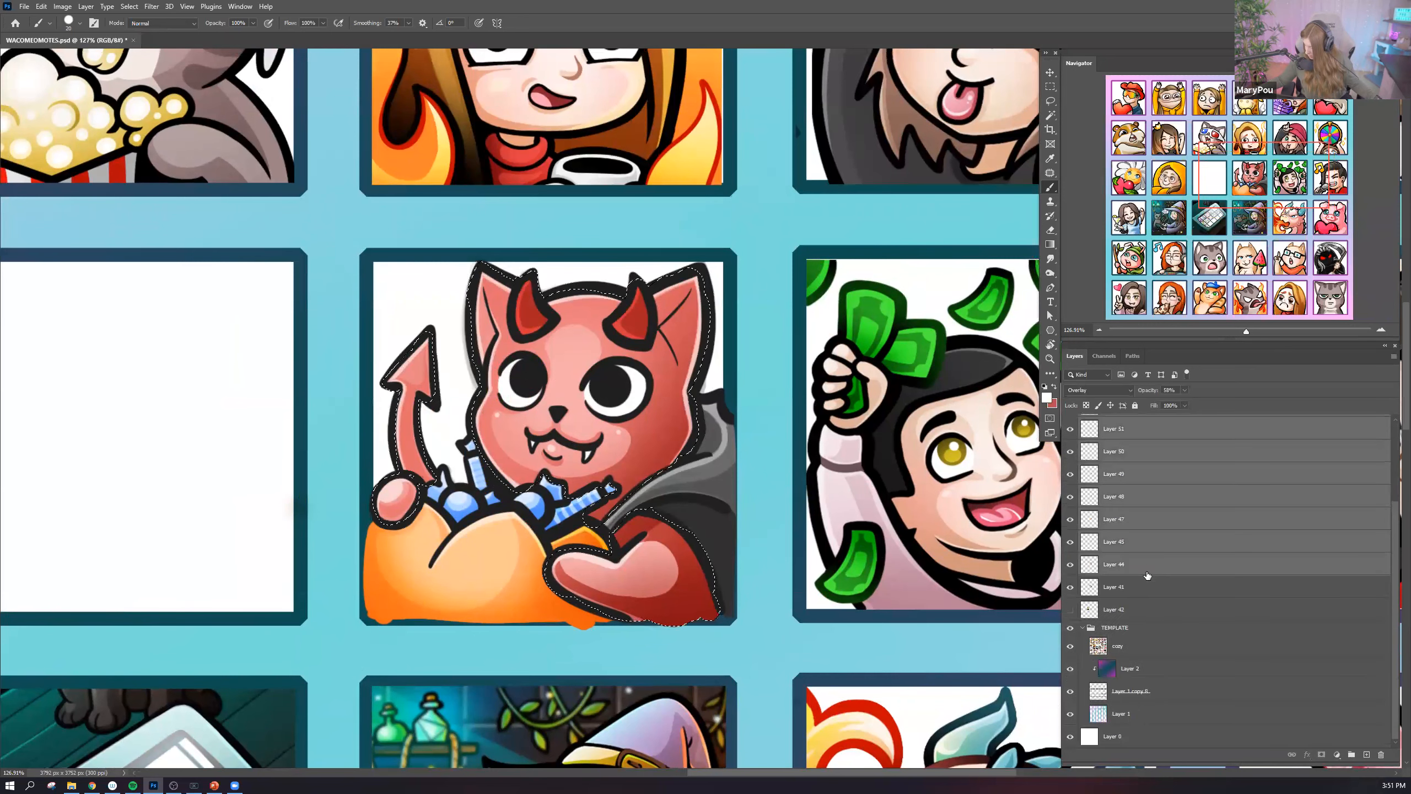
shift+click(1149, 589)
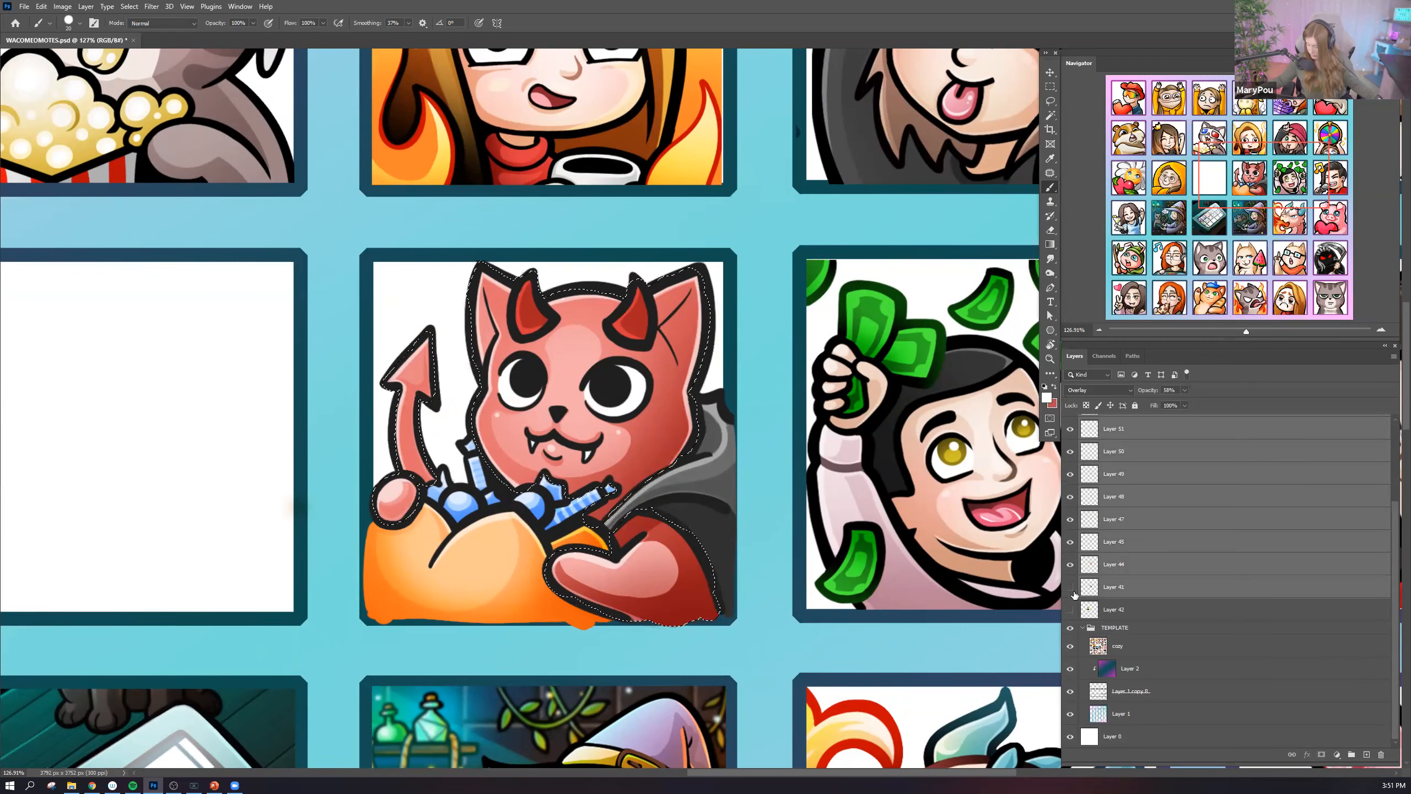
right_click(1143, 588)
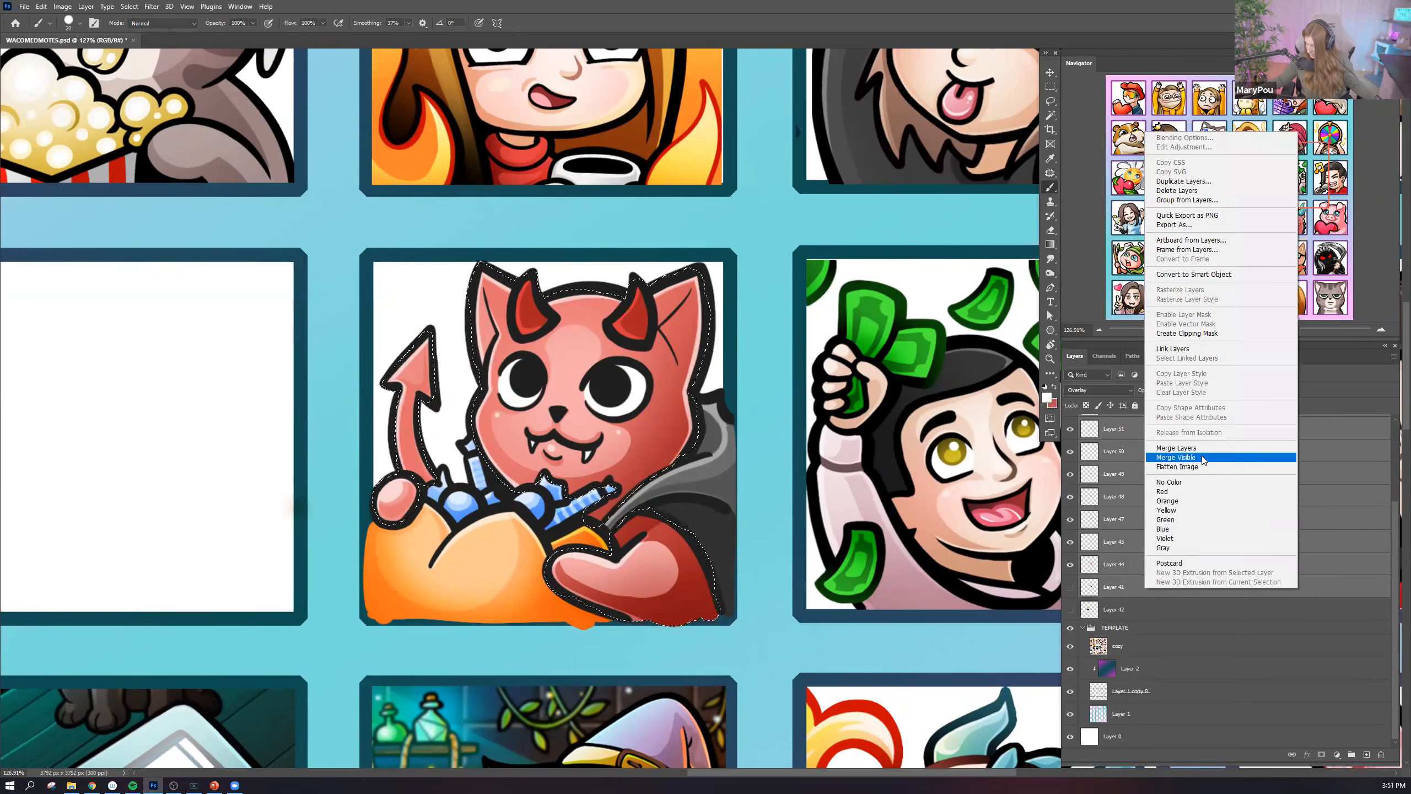
click(1112, 580)
ctrl+click(1117, 579)
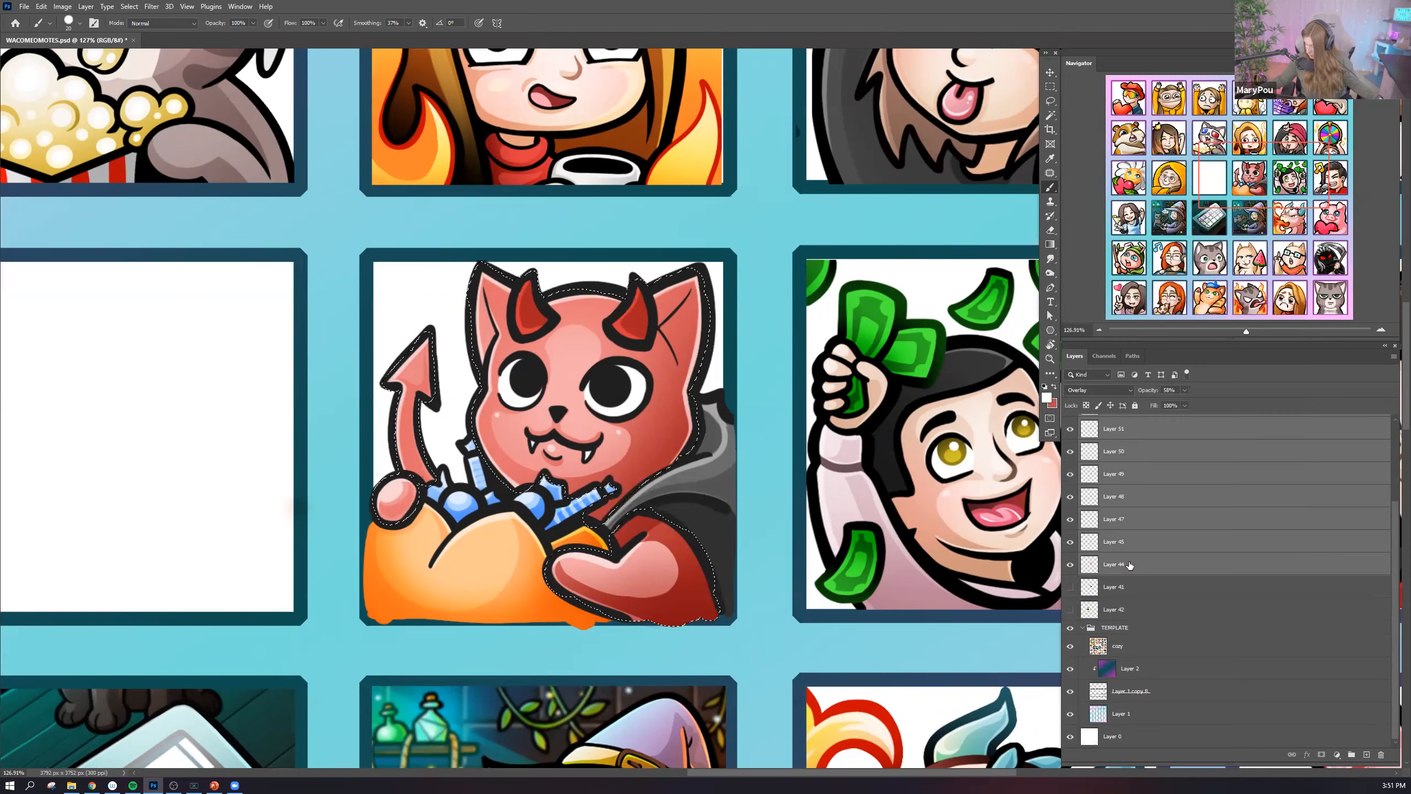
right_click(1130, 565)
click(1155, 421)
scroll(641, 348, down, 2)
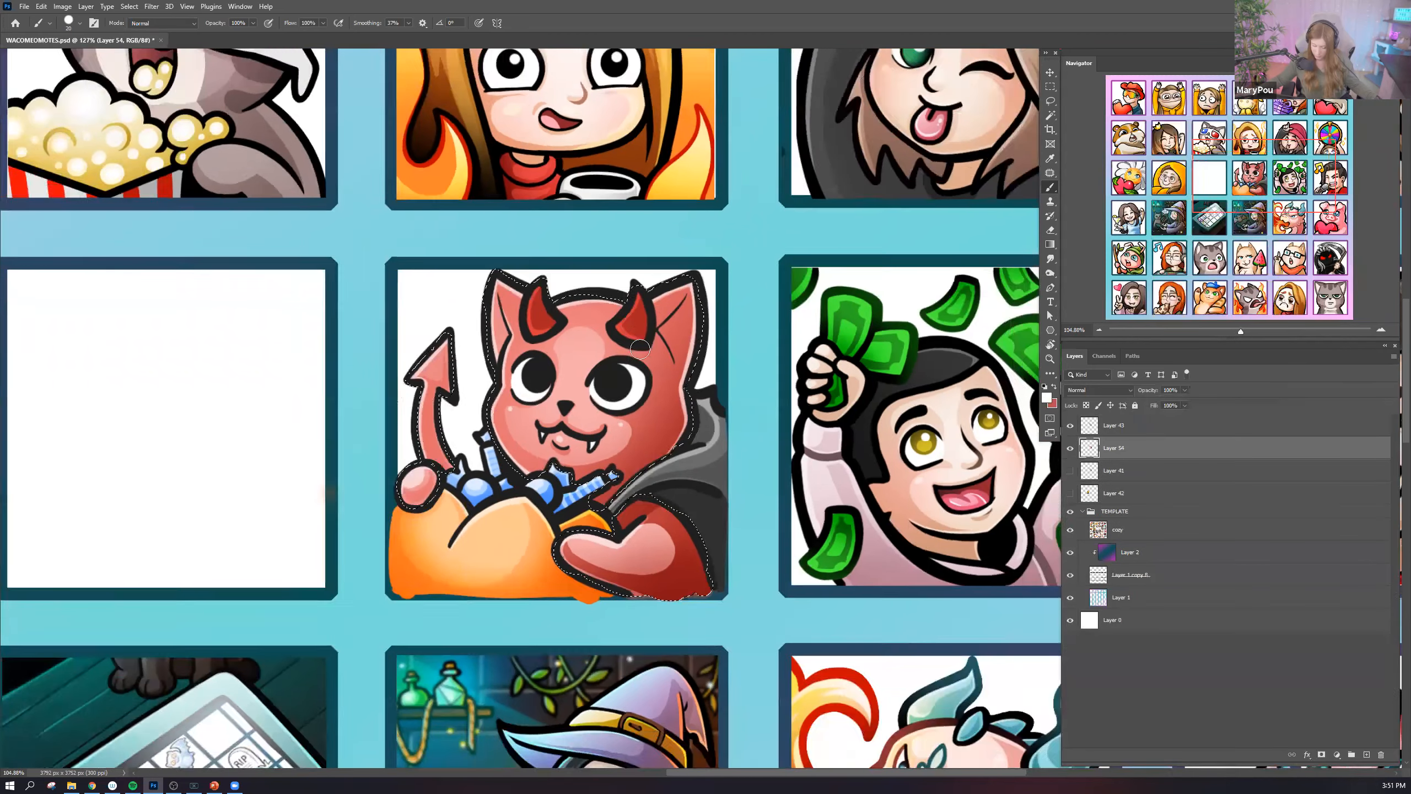
Load the merged colour layer's contents as a selection, sample the cat's red, and toggle the layer's visibility to check it.
scroll(640, 348, down, 2)
scroll(587, 425, up, 4)
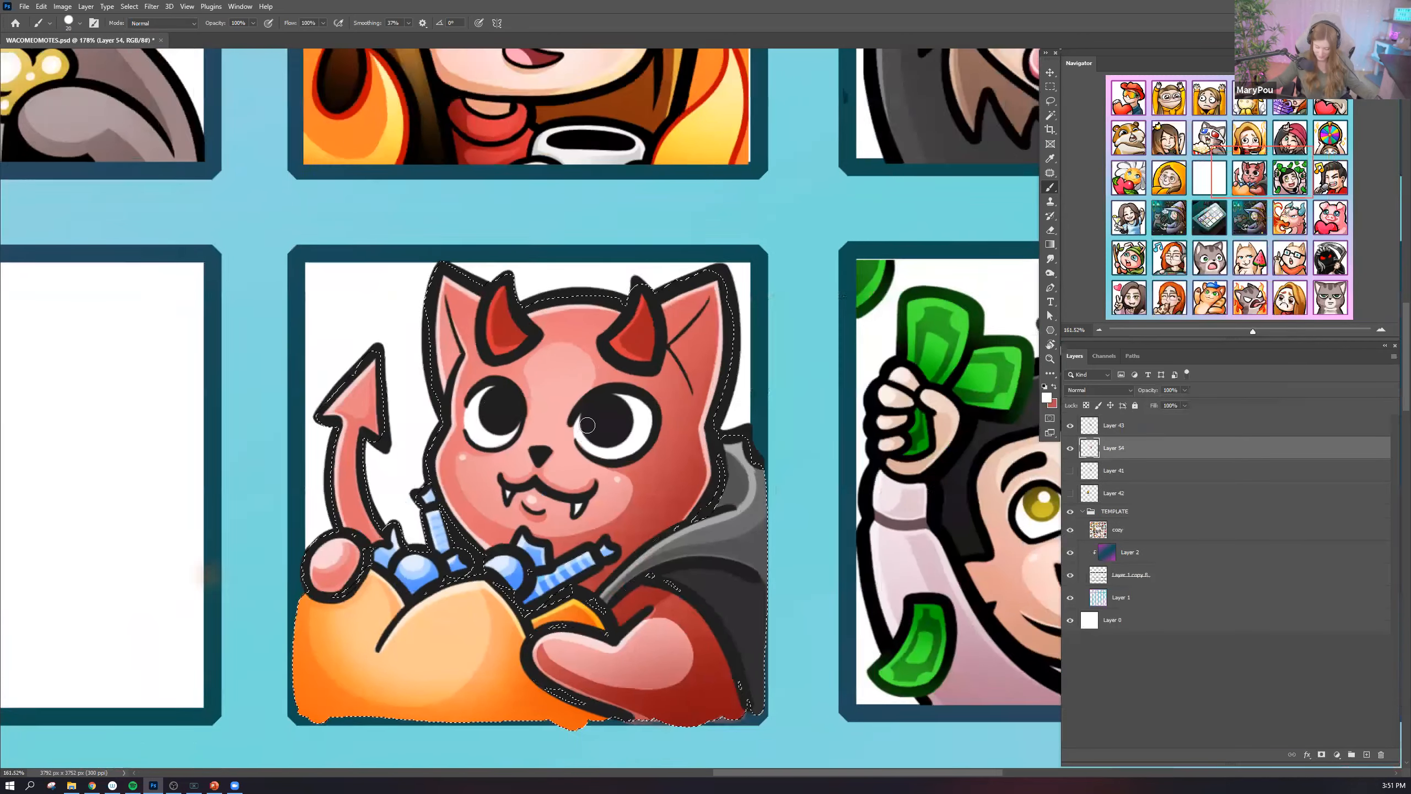
scroll(587, 426, up, 2)
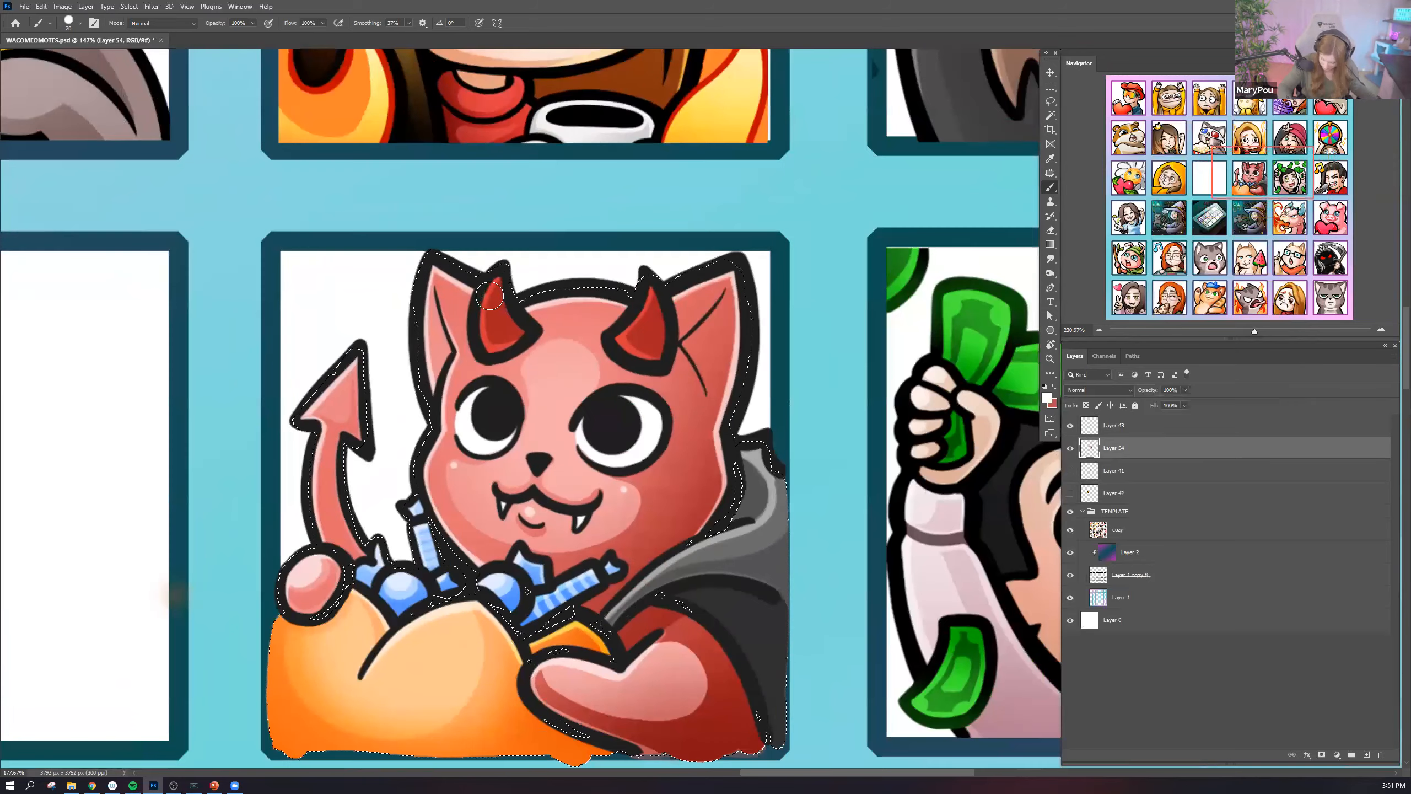
scroll(475, 312, up, 4)
alt+click(485, 333)
scroll(472, 345, down, 1)
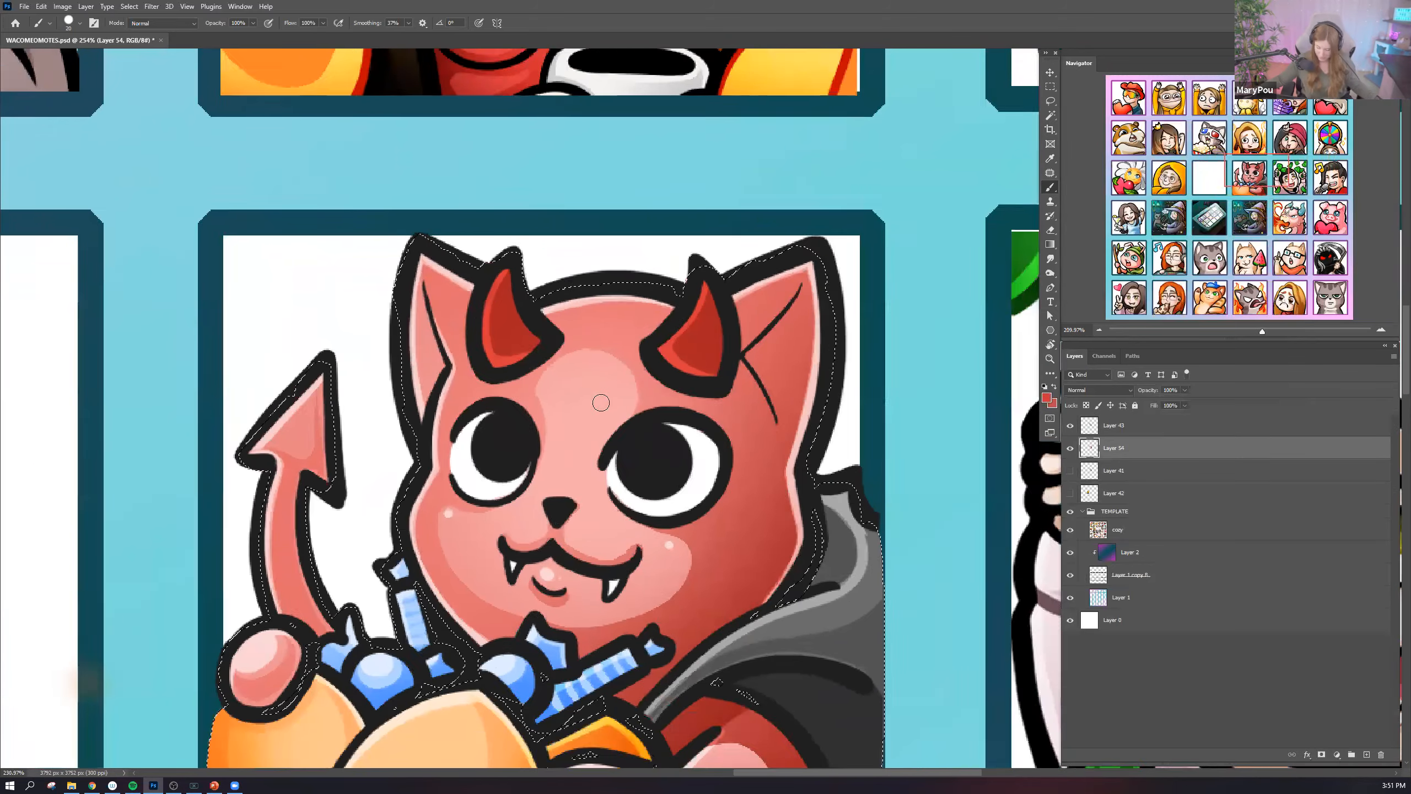
scroll(601, 402, down, 4)
click(1070, 449)
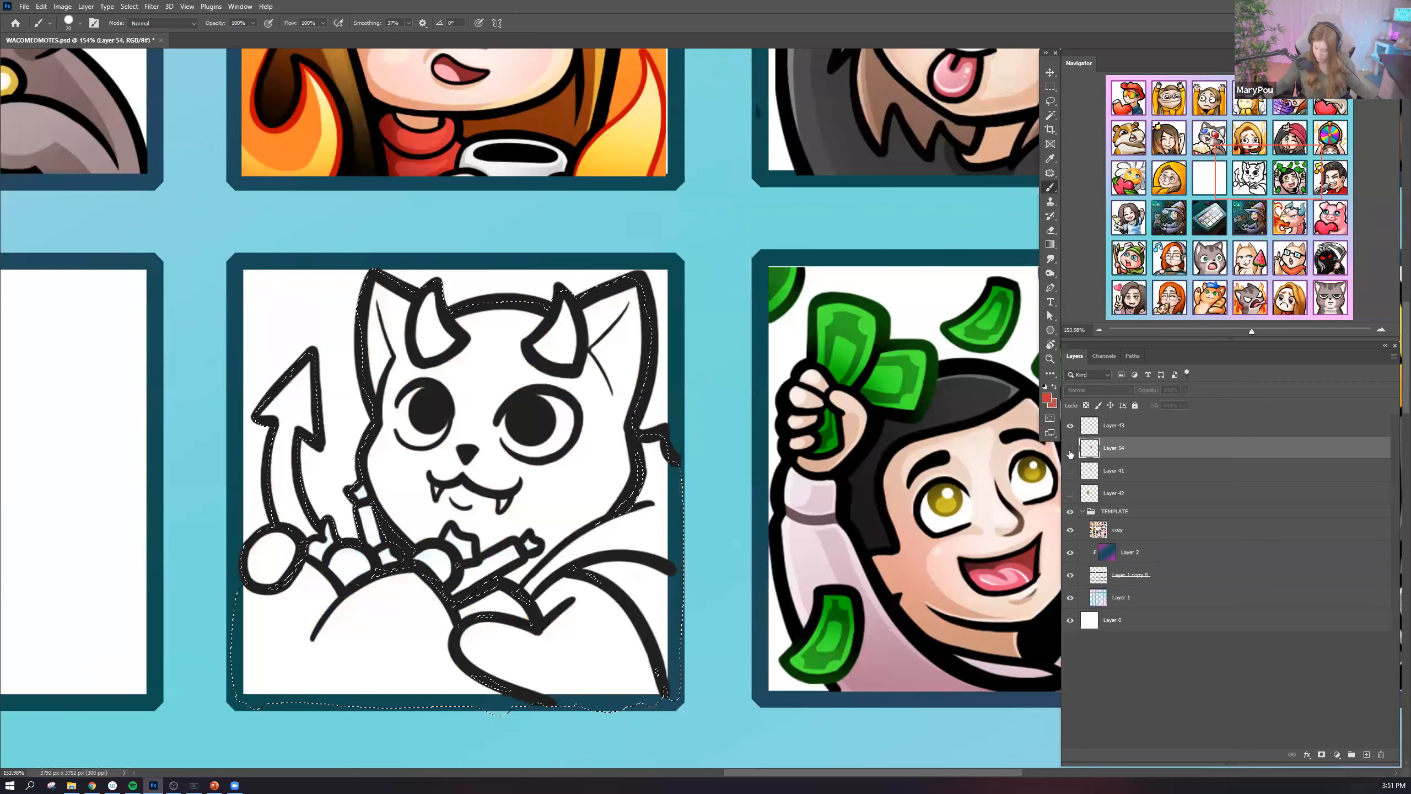
click(1070, 448)
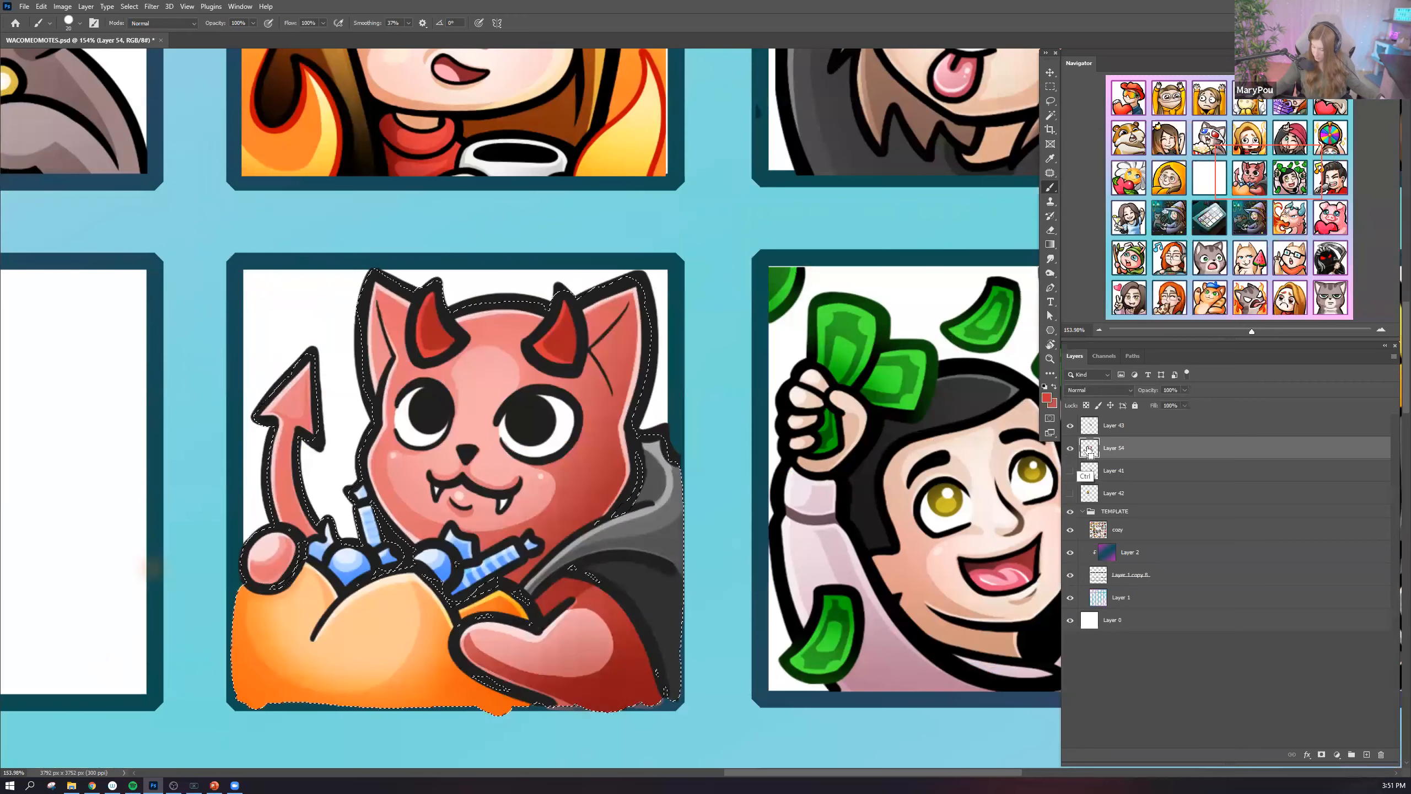
Choose a soft round brush and create a new layer above the merged colours with its blend mode set to Overlay.
click(68, 22)
click(94, 126)
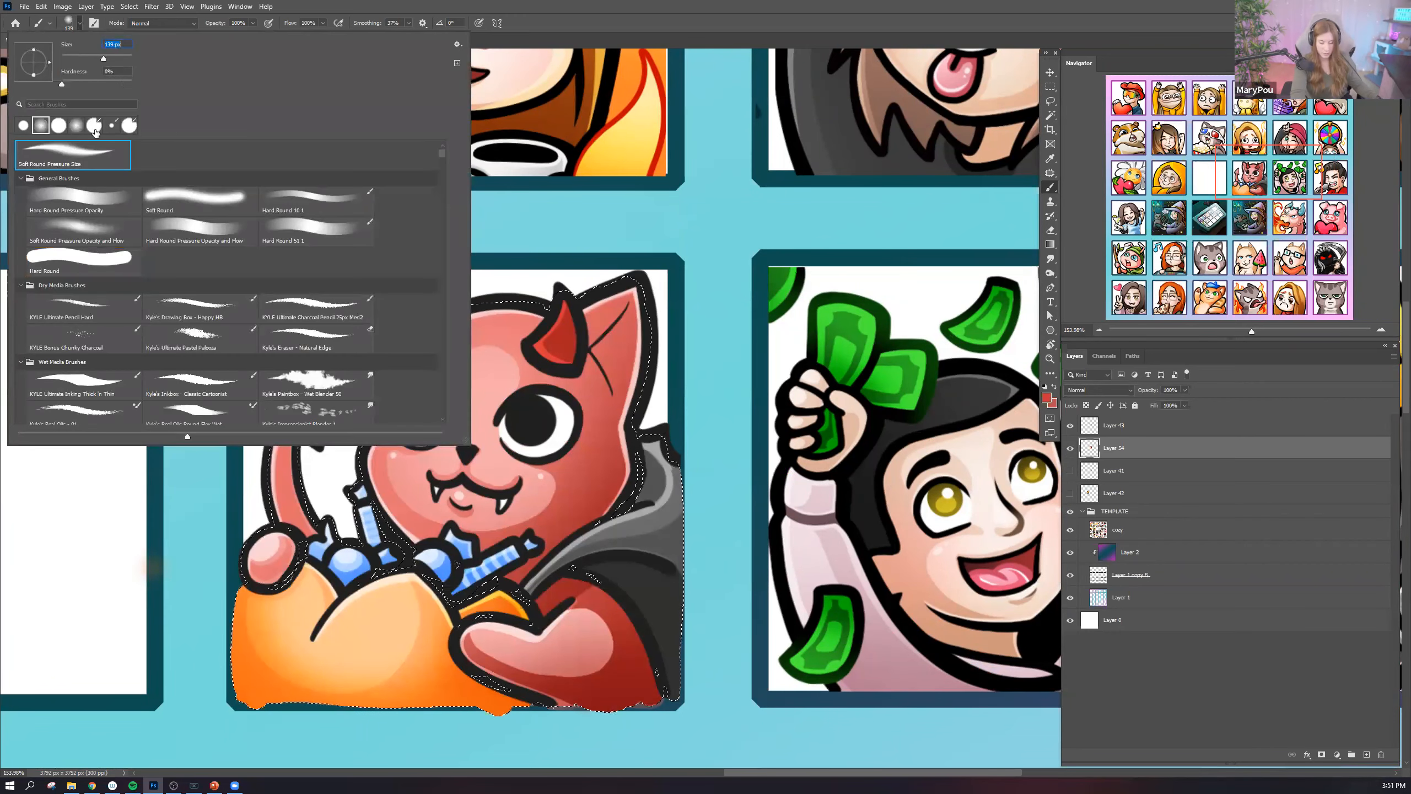
click(1367, 754)
click(1099, 390)
click(1086, 531)
Enlarge the brush, paint a soft white glow over the cat's tail side after undoing the first attempt, and reduce the layer's opacity.
click(73, 23)
click(120, 58)
click(588, 199)
mouse_move(588, 200)
mouse_down()
mouse_move(428, 334)
mouse_move(423, 466)
mouse_move(342, 416)
mouse_move(400, 371)
mouse_move(622, 312)
mouse_move(469, 429)
mouse_move(462, 496)
mouse_move(429, 539)
mouse_up()
key(ctrl+z)
alt+click(494, 284)
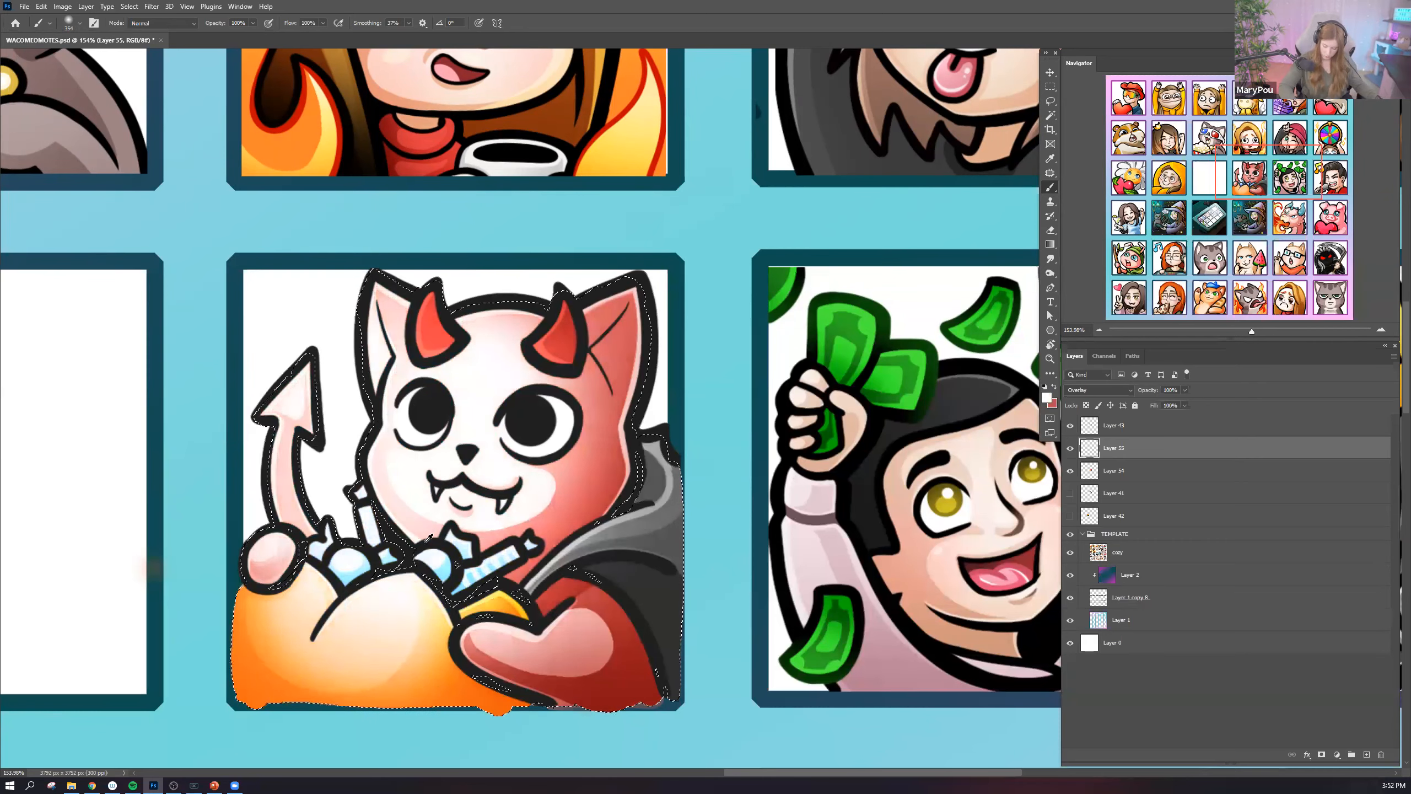
click(1185, 390)
drag(1167, 402, 1154, 406)
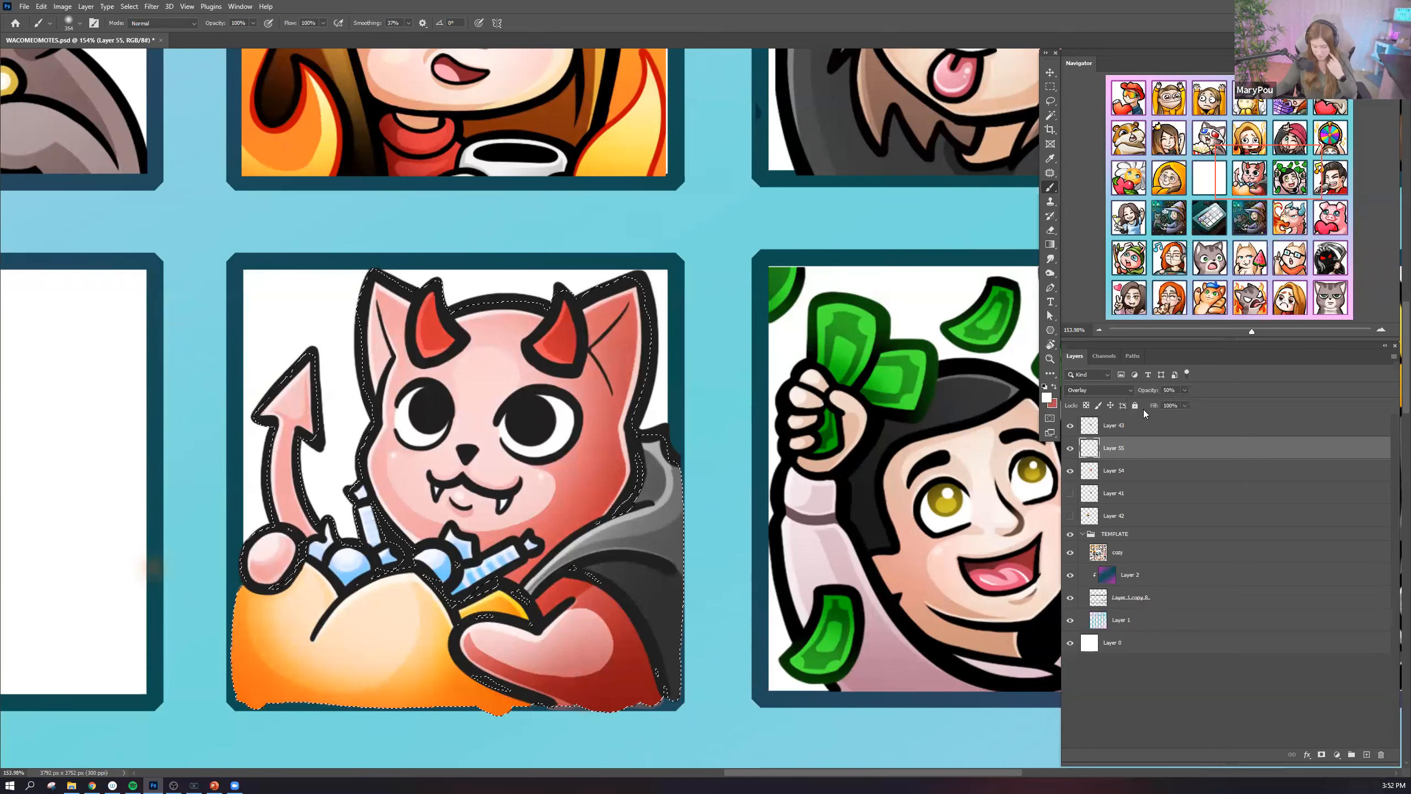
Lower the Overlay glow layer's opacity to 42% and clear the selection around the cat.
click(1201, 391)
click(1185, 389)
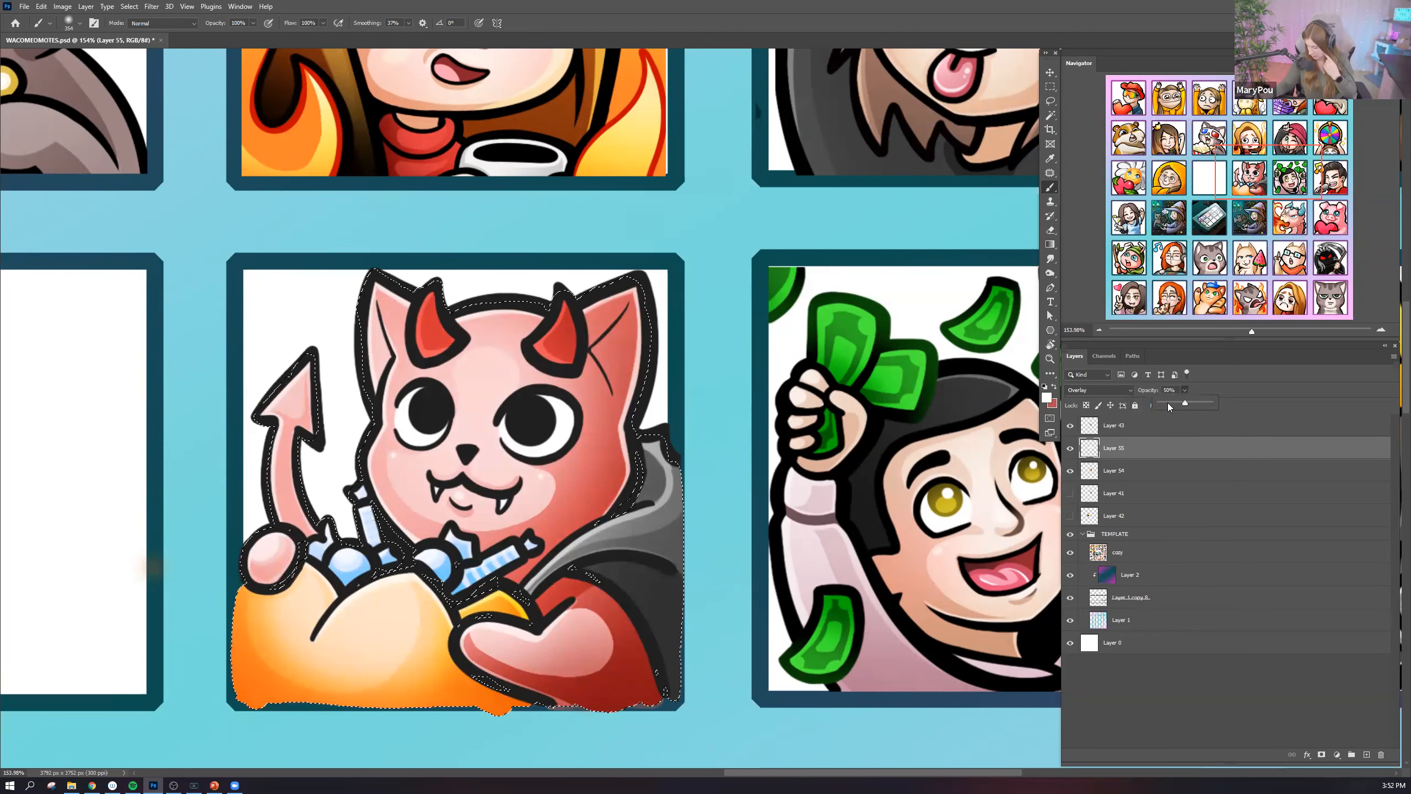
click(1167, 403)
drag(1170, 404, 1184, 399)
click(664, 223)
key(ctrl+d)
Check the glow against the neighbouring emotes at a smaller scale and lower the glow layer's opacity to 30%.
scroll(592, 384, down, 4)
scroll(593, 384, down, 6)
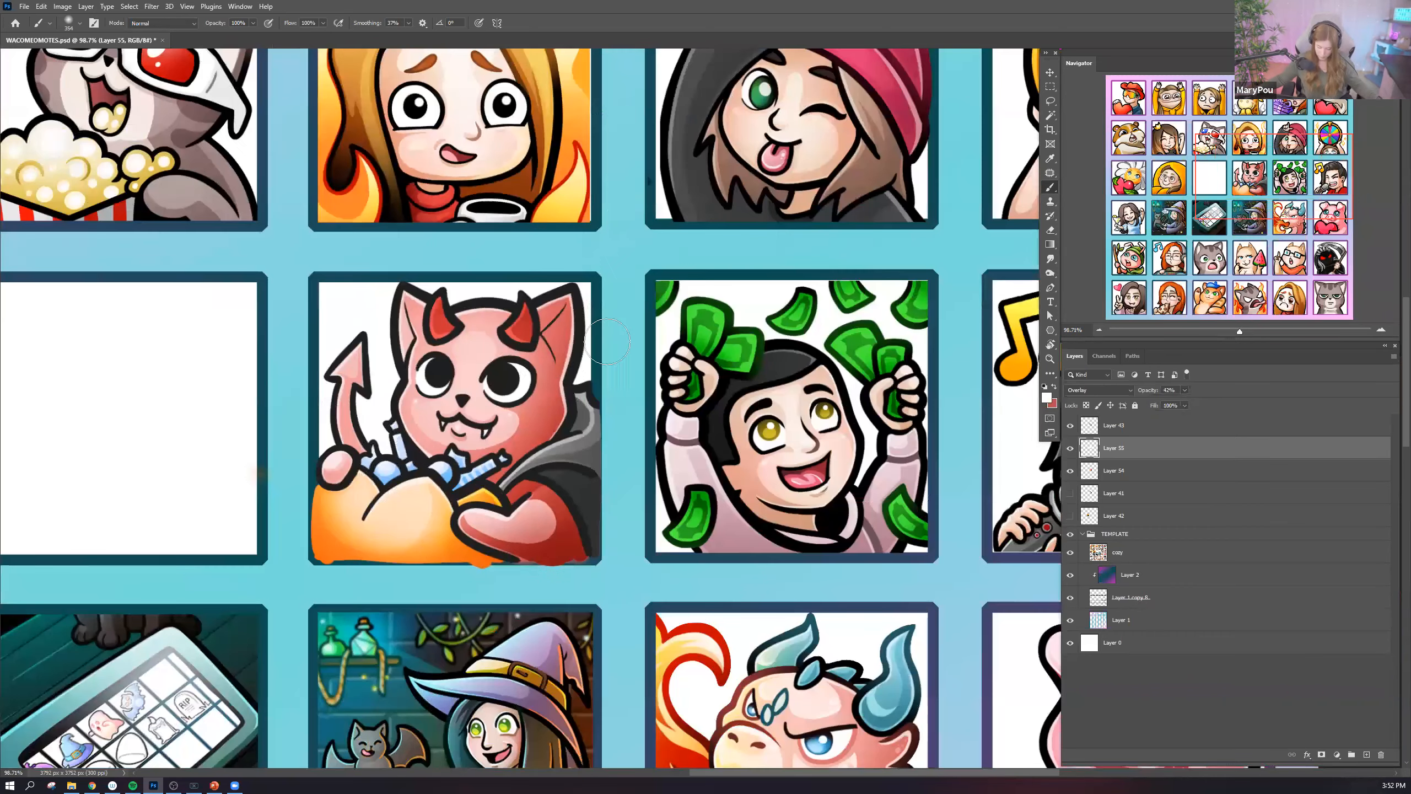
scroll(1191, 394, up, 5)
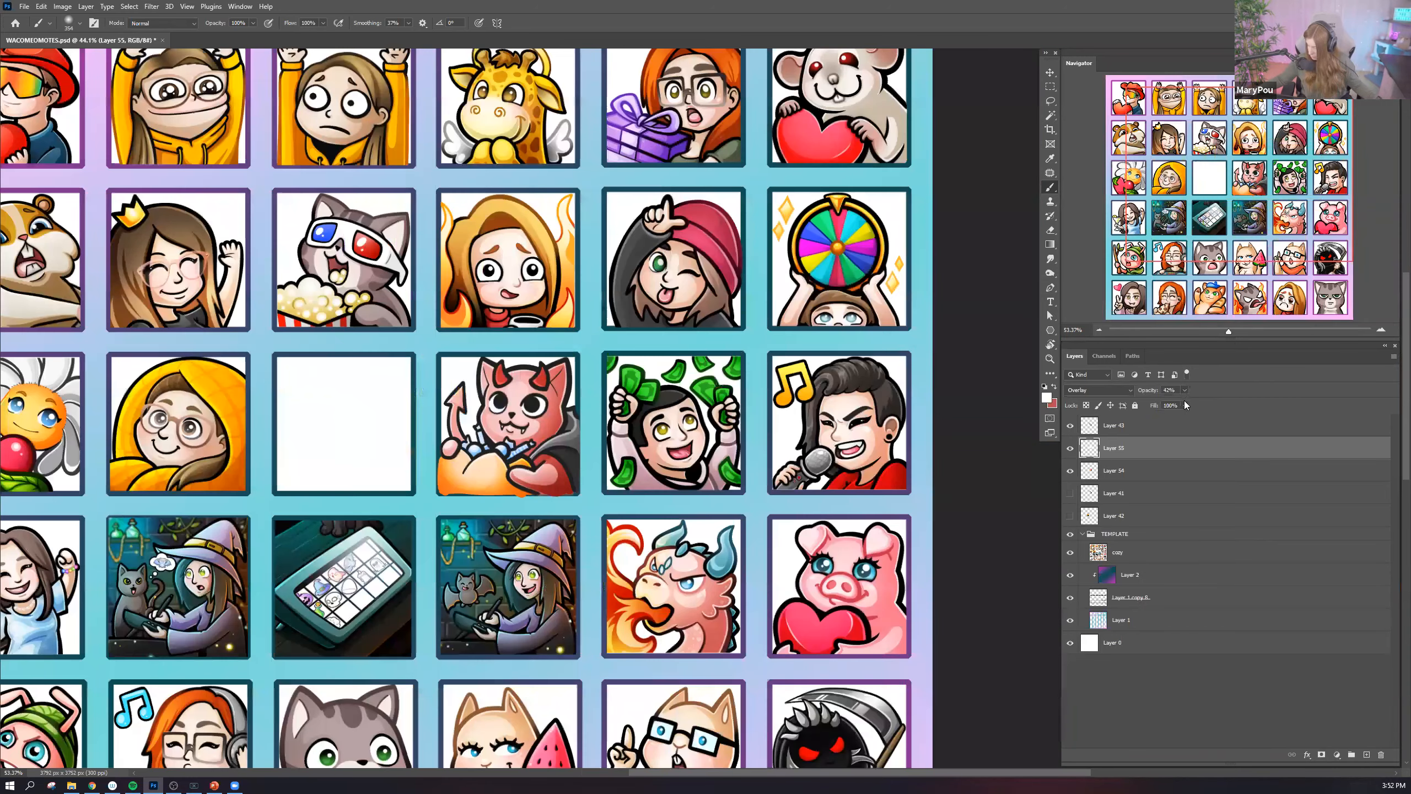
scroll(1183, 401, up, 2)
click(1185, 390)
drag(1185, 402, 1181, 402)
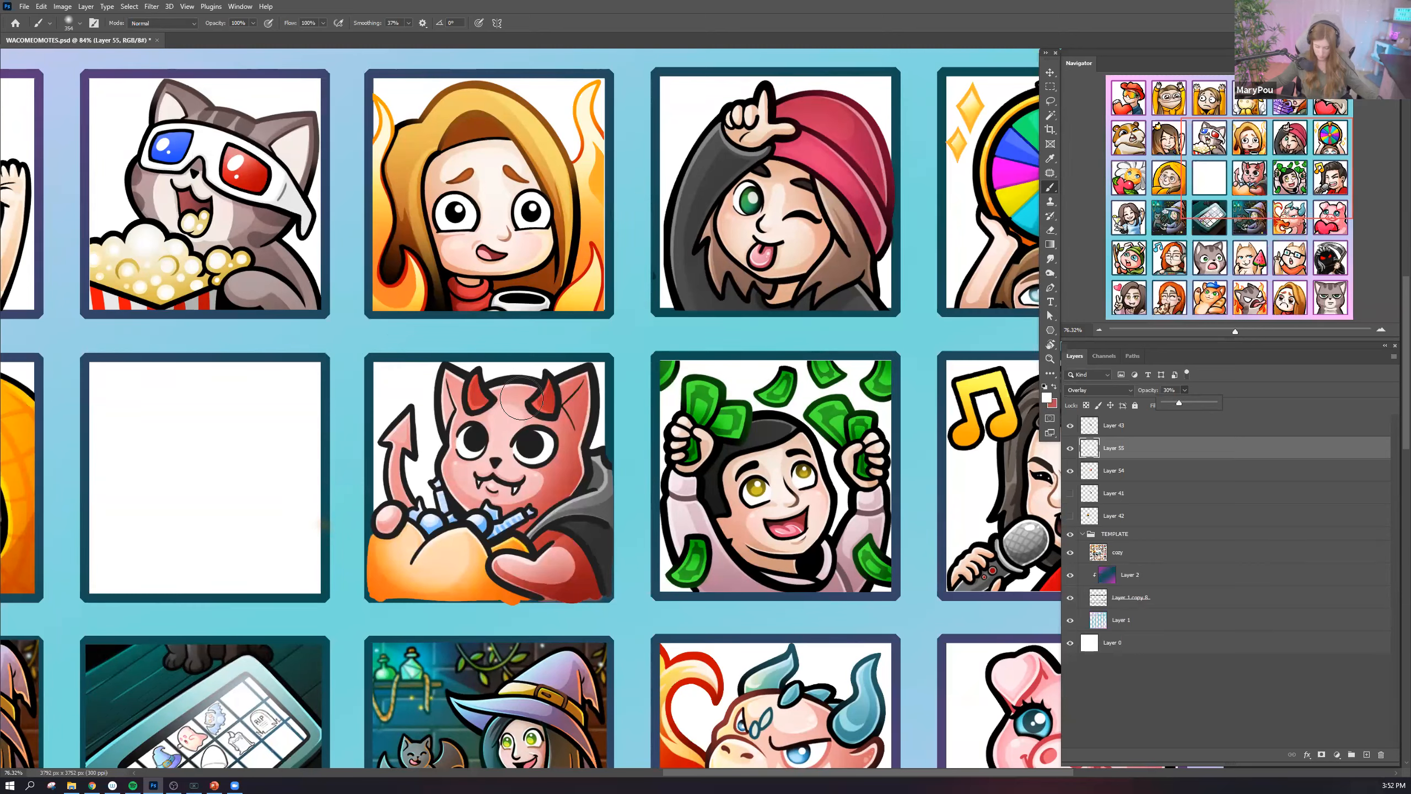
scroll(550, 410, down, 1)
scroll(550, 411, down, 2)
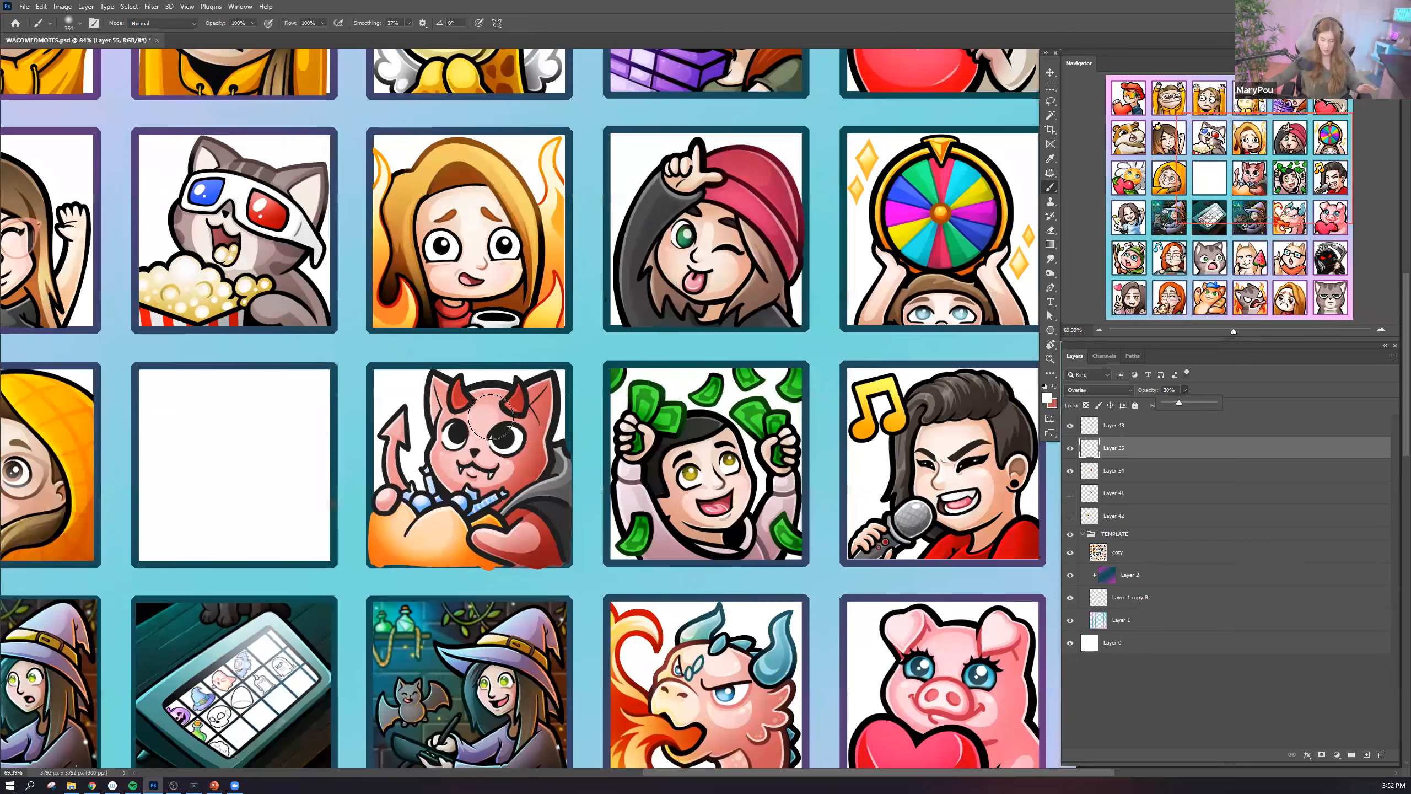
scroll(522, 430, down, 3)
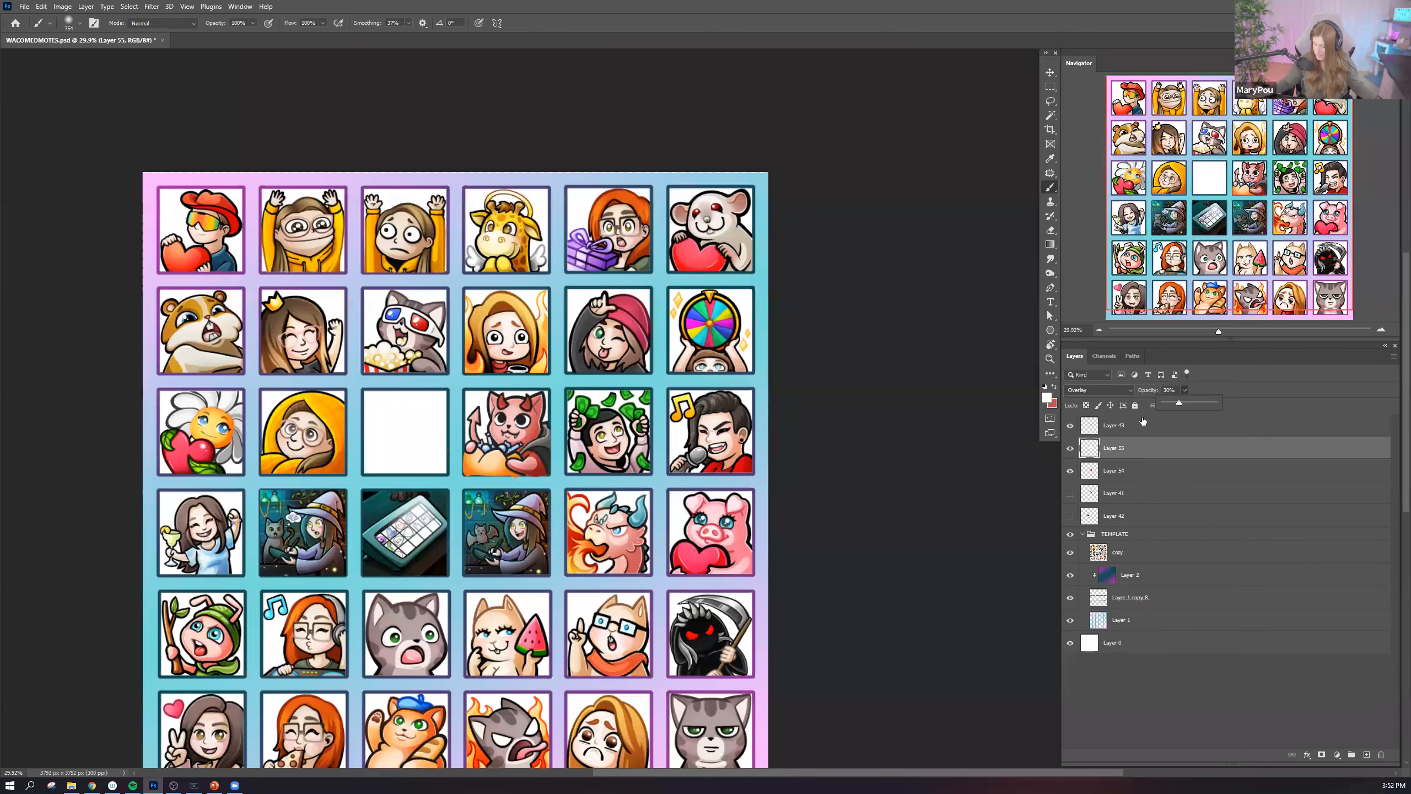
Select the line-art layer, Layer 43, toggle its visibility to check it, and load its contents as a selection.
click(1135, 426)
scroll(500, 427, up, 10)
key(alt+Tab)
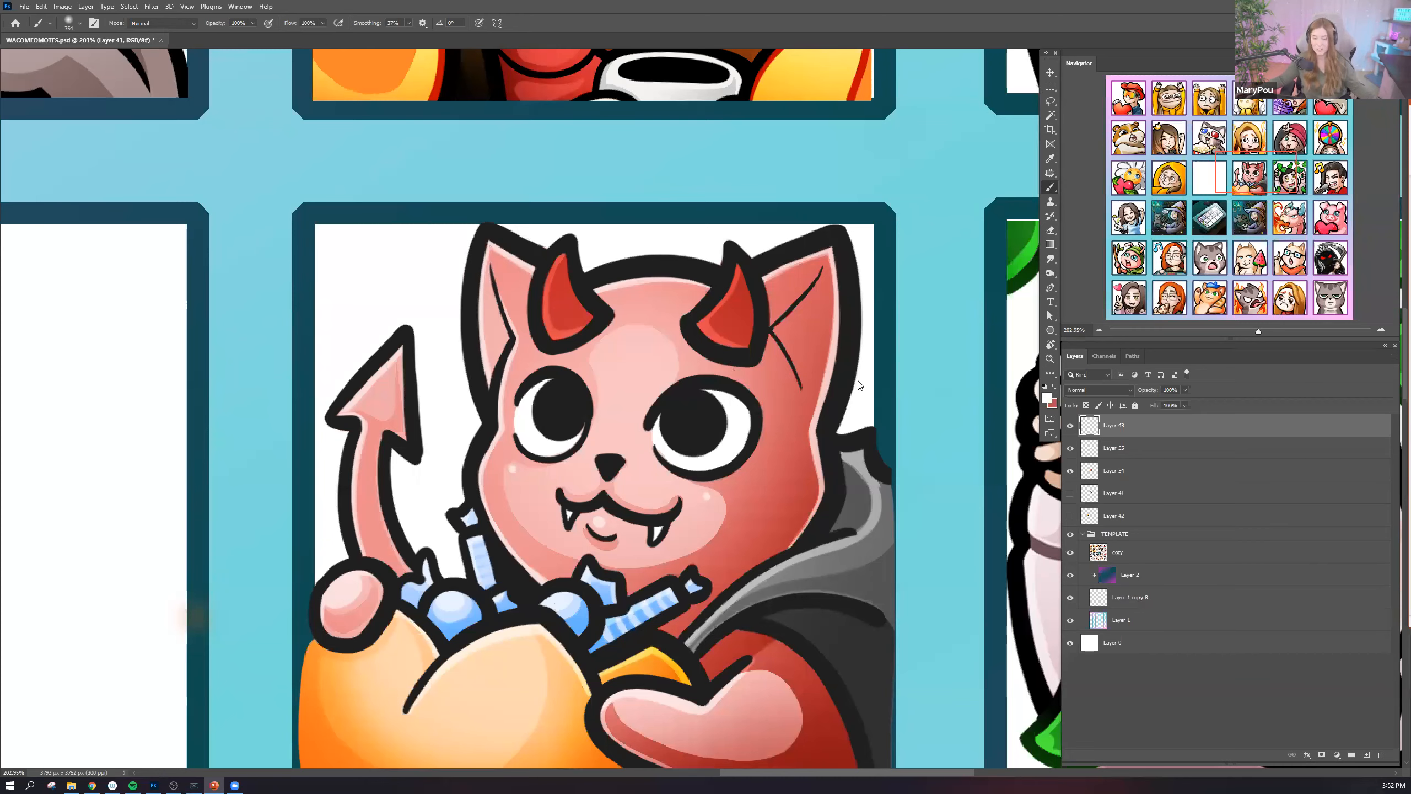
drag(831, 372, 731, 308)
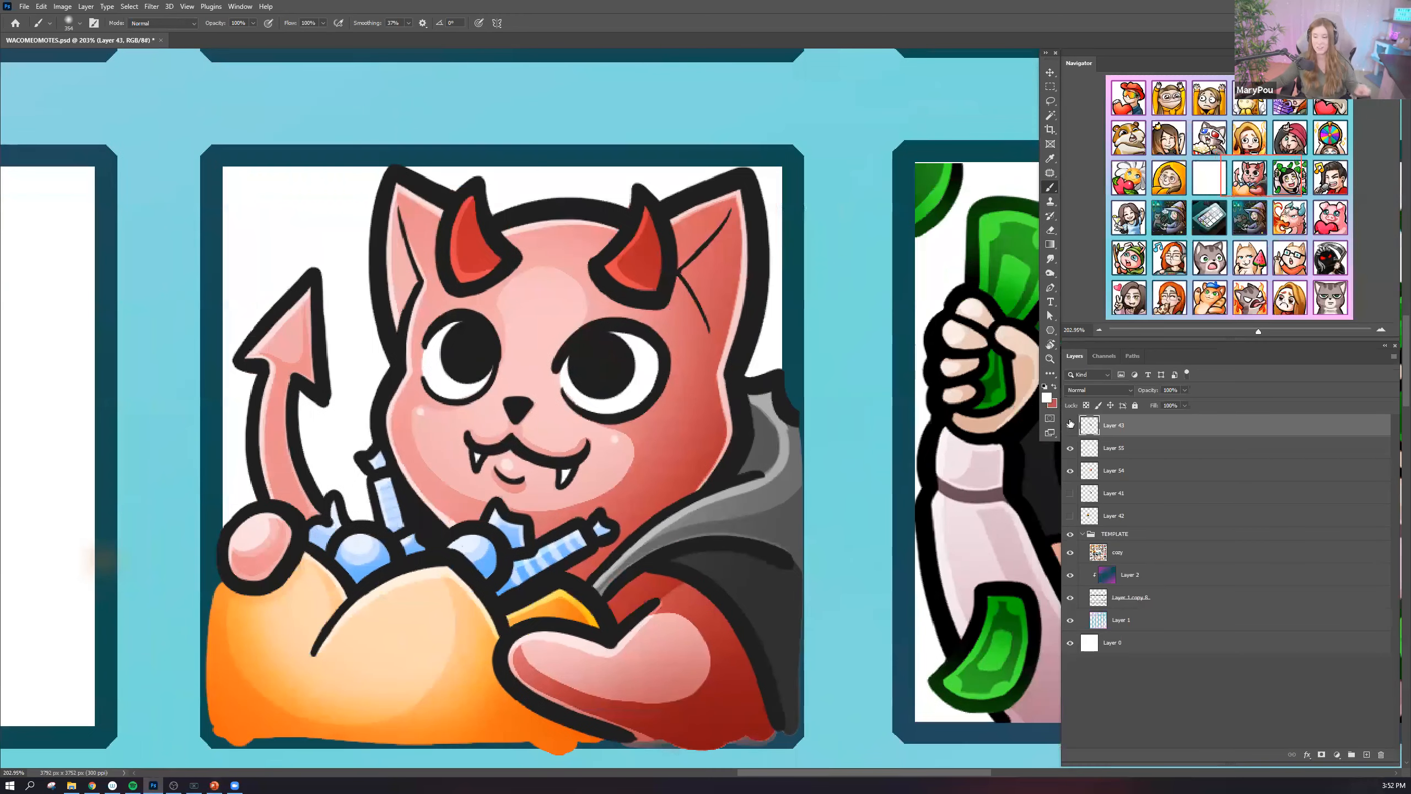
click(1070, 424)
click(1070, 424)
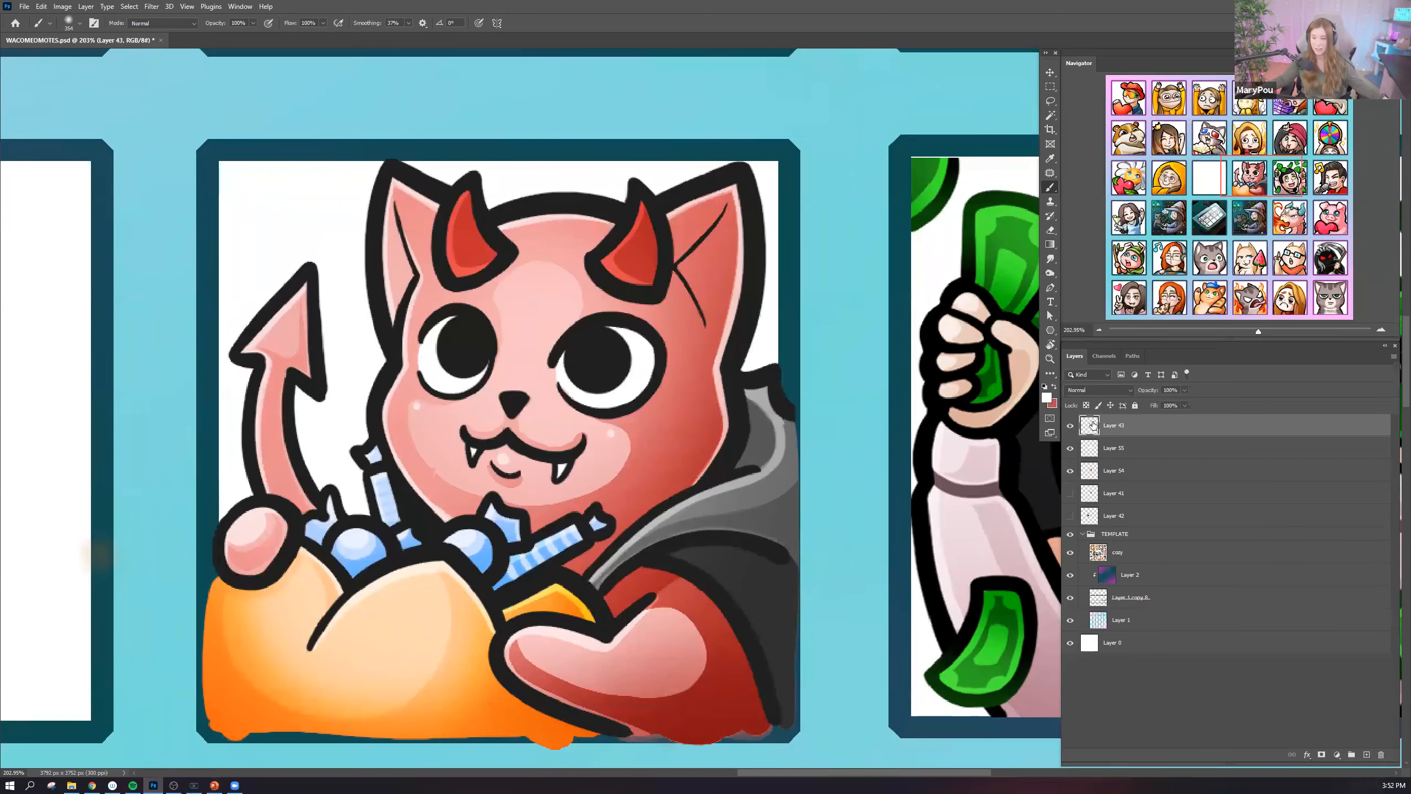
drag(1094, 427, 1097, 433)
ctrl+click(1092, 426)
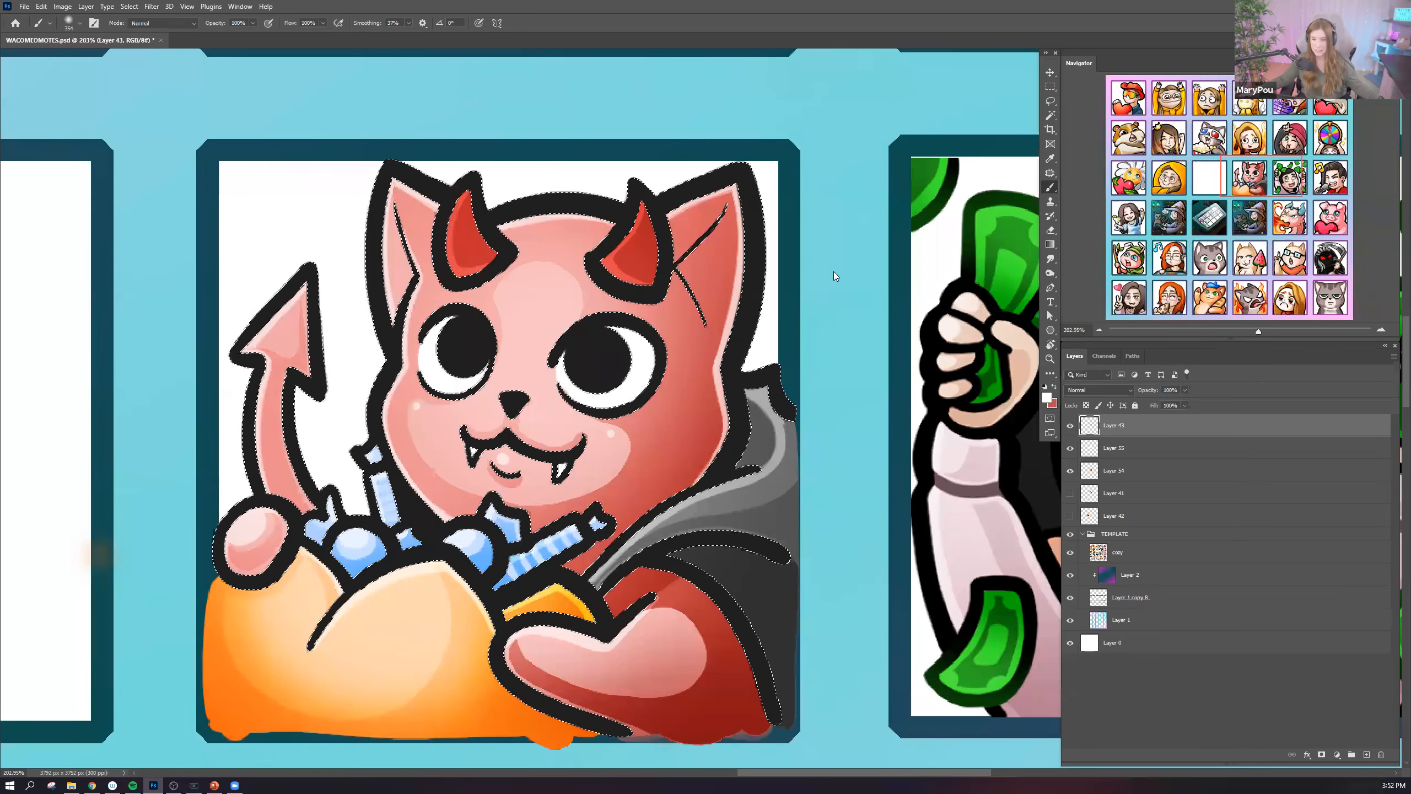
Try a soft white stroke over the cat's eye outline within the line-art selection, and undo it.
right_click(596, 395)
click(575, 336)
mouse_move(578, 339)
mouse_down()
mouse_move(597, 365)
mouse_move(623, 361)
mouse_up()
key(ctrl+z)
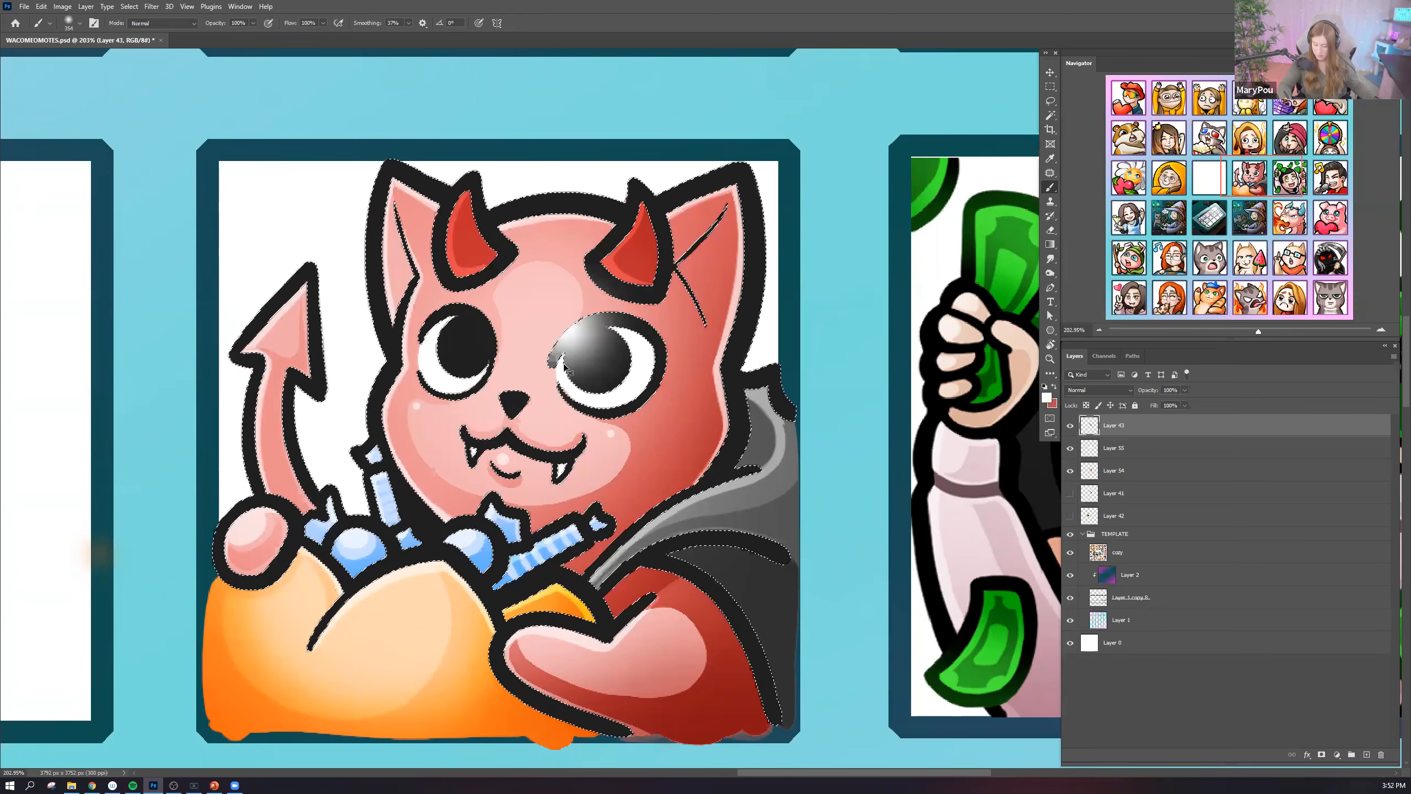
key(ctrl+z)
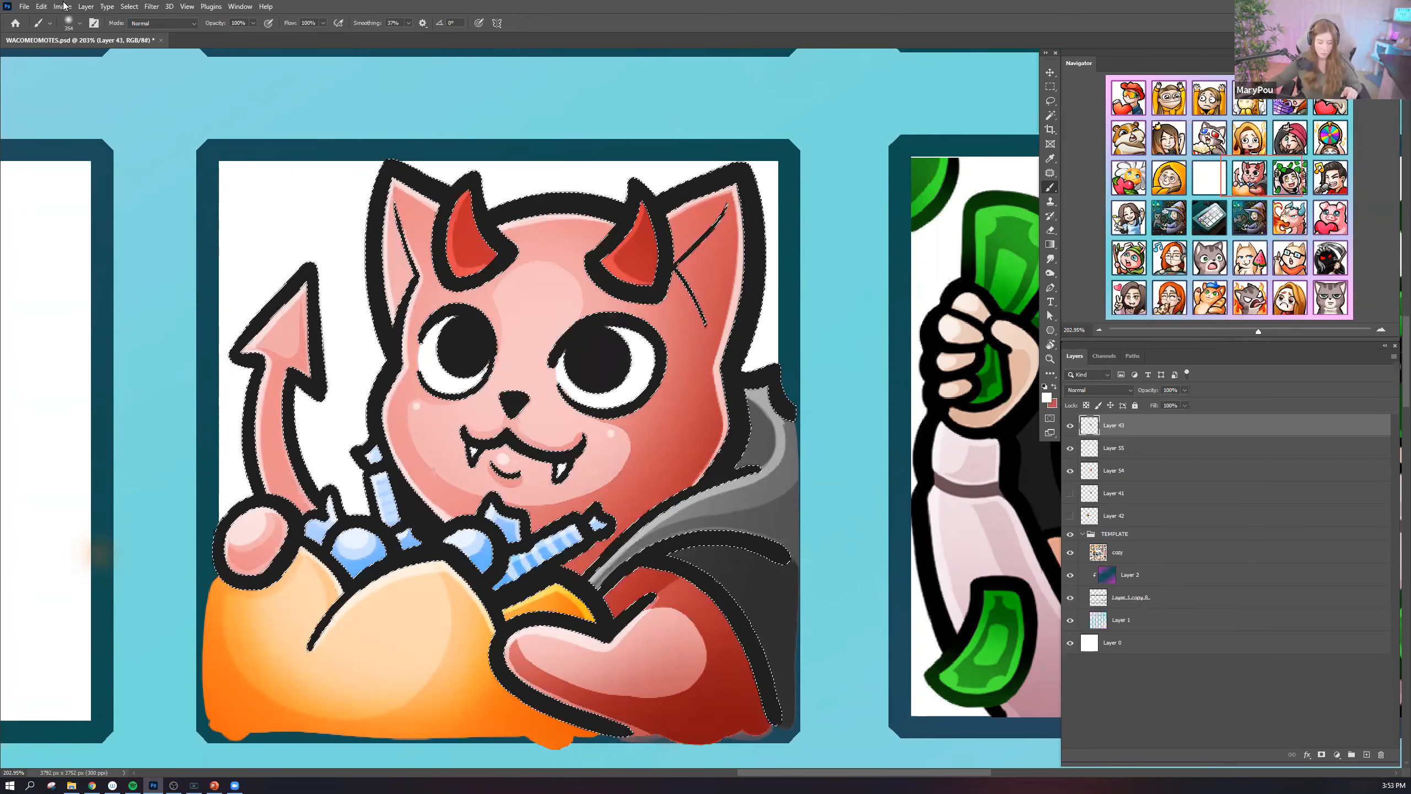
Create a new layer above the line art, clip it to Layer 43, and clear the selection.
click(85, 7)
mouse_move(139, 19)
click(239, 20)
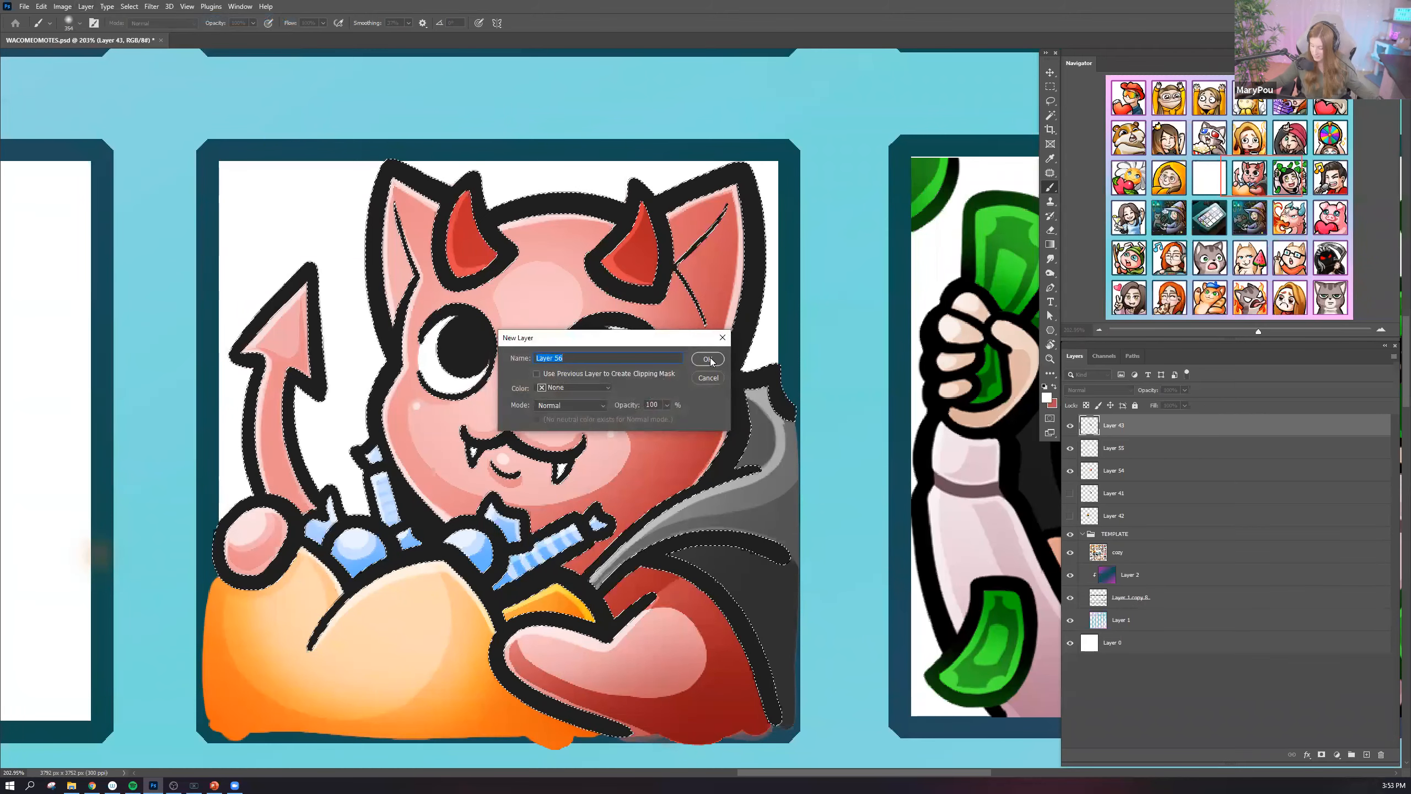
key(Return)
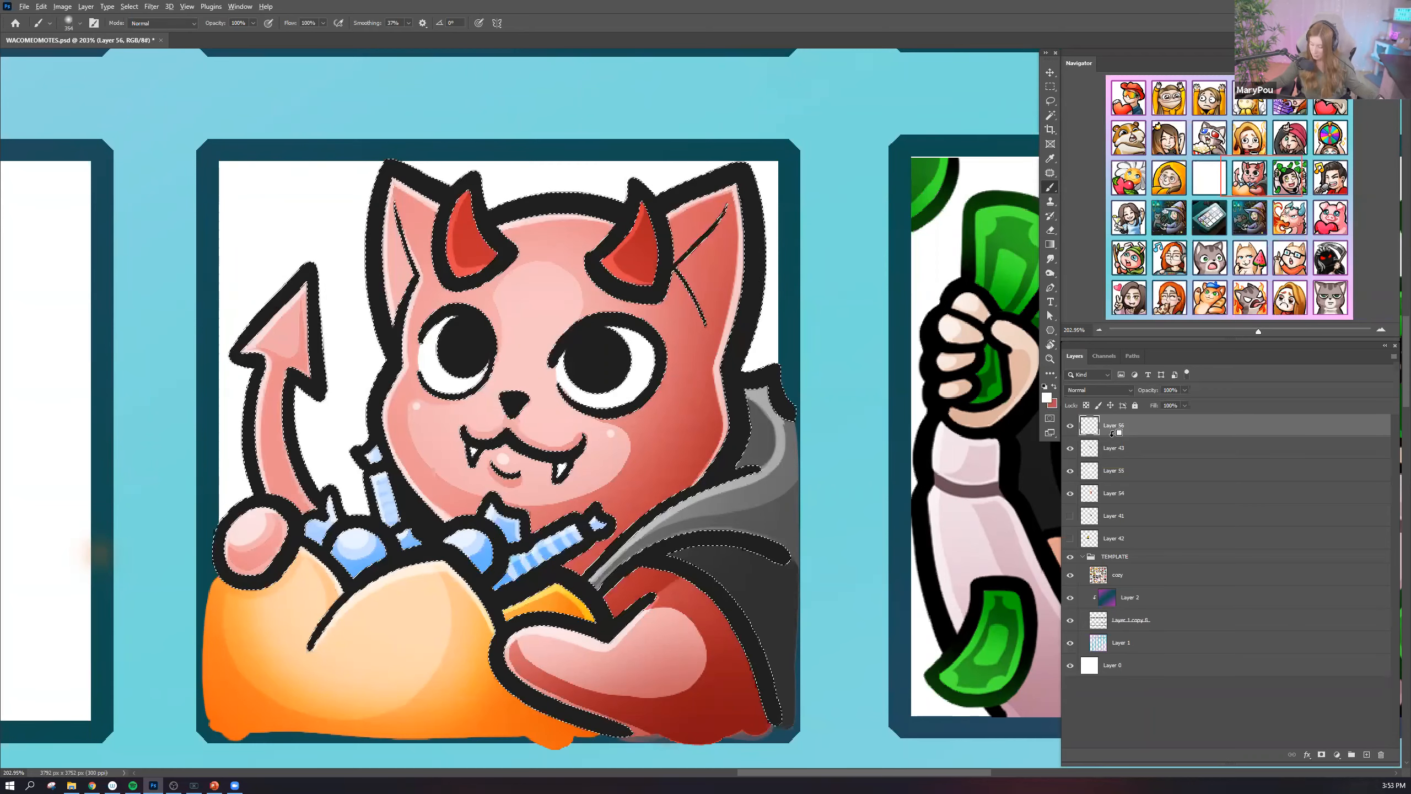
alt+click(1112, 433)
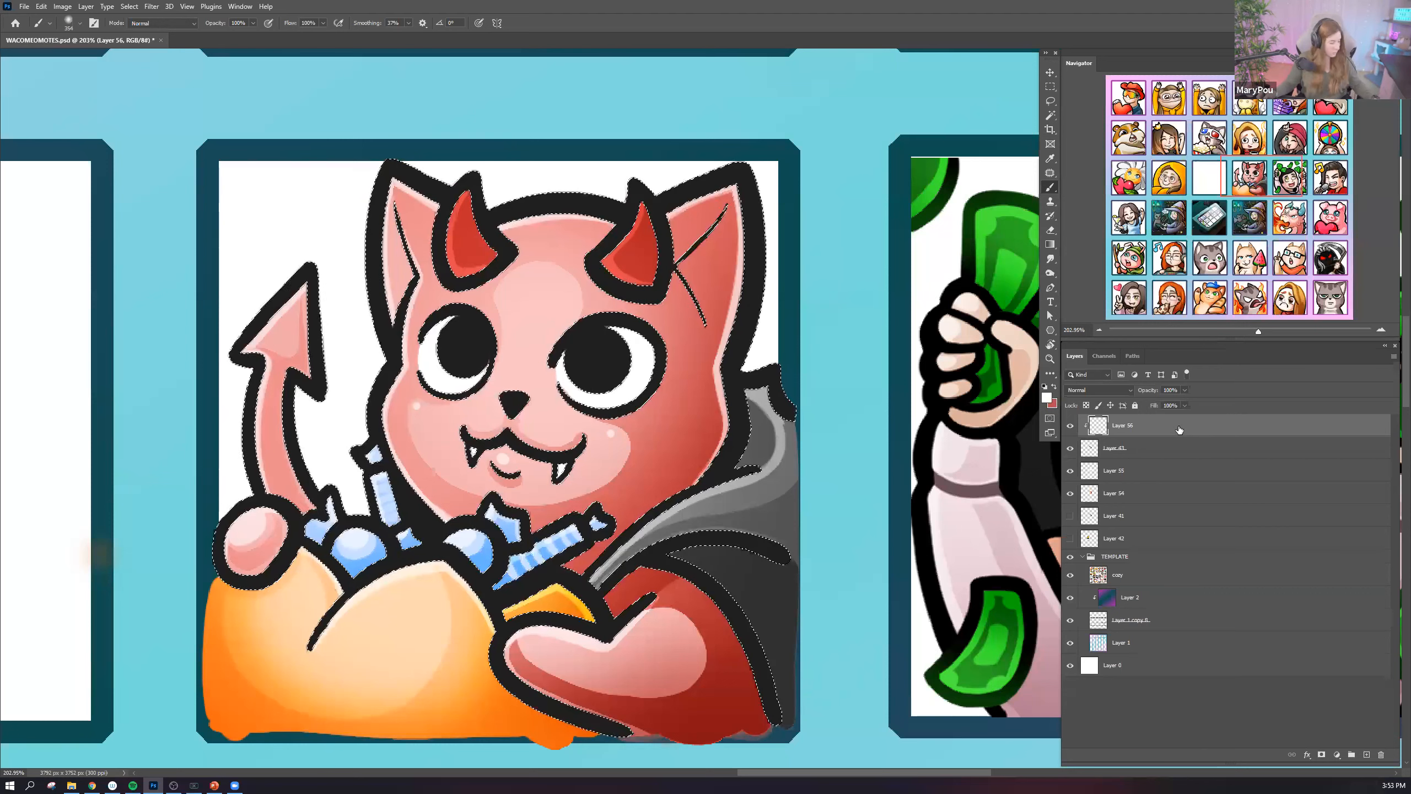
key(ctrl+d)
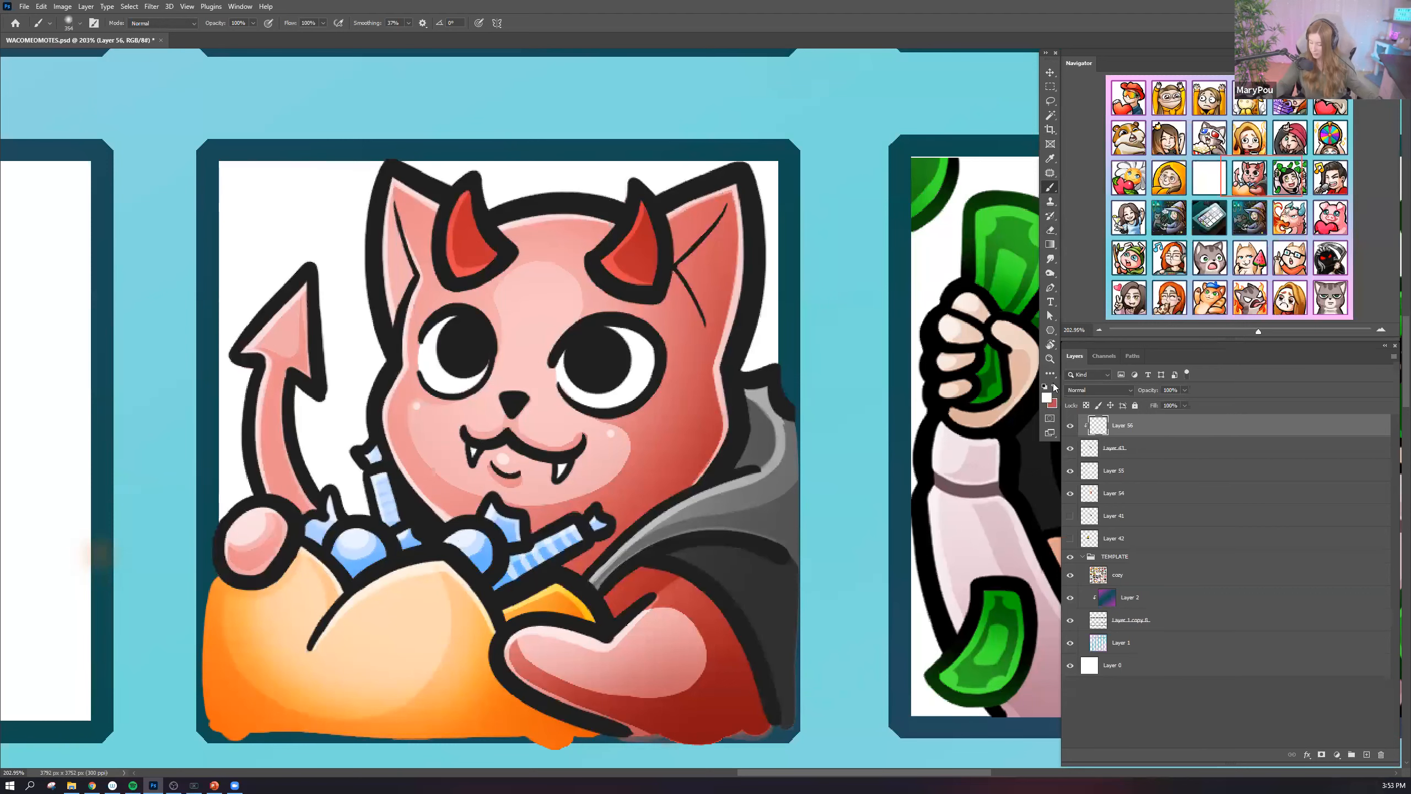
Try recolouring the line art through the clipped layer with teal sampled from the background, and undo the painting.
key(x)
click(1047, 396)
click(807, 302)
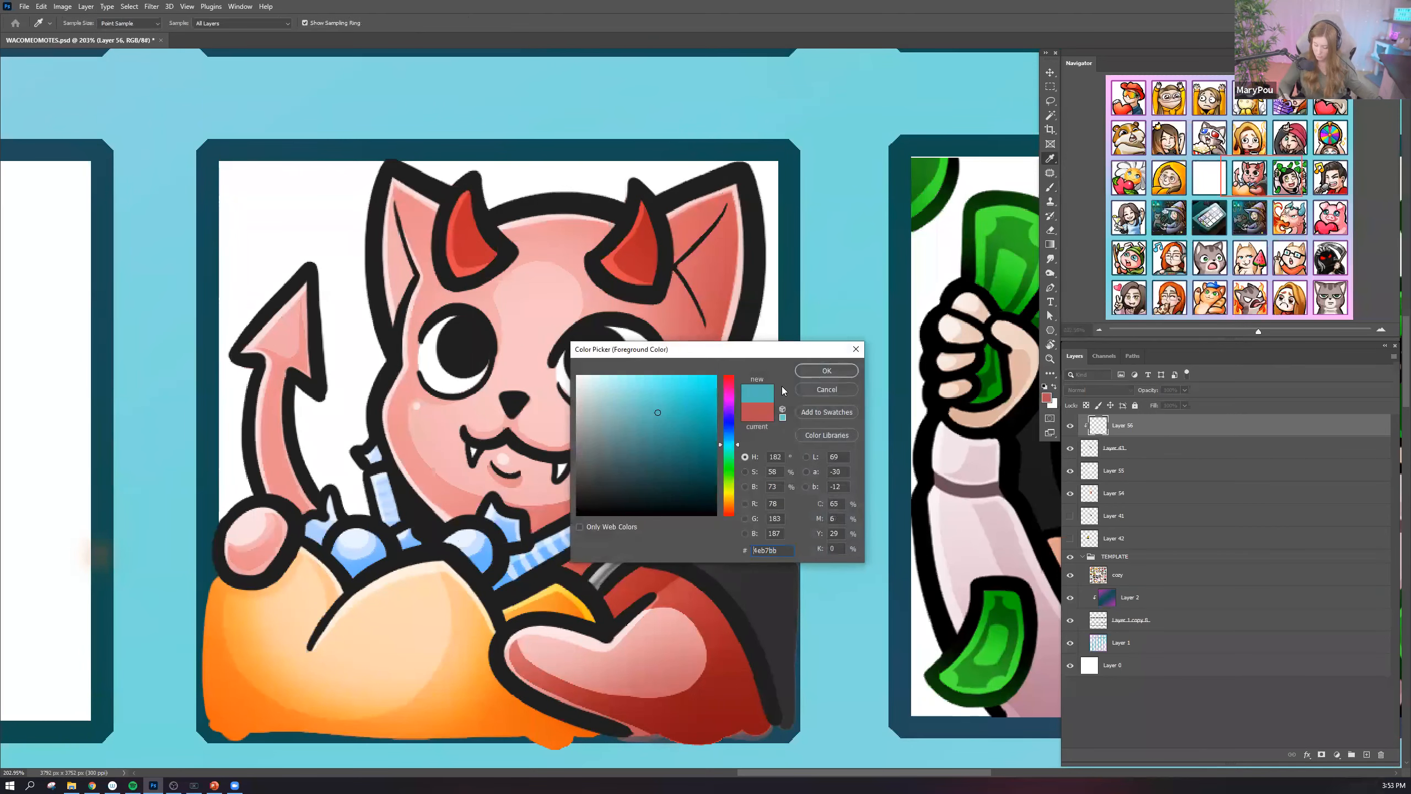
key(Return)
mouse_move(761, 278)
mouse_down()
mouse_move(401, 461)
mouse_move(656, 312)
mouse_move(501, 222)
mouse_move(639, 612)
mouse_move(714, 630)
mouse_move(692, 586)
mouse_move(743, 468)
mouse_up()
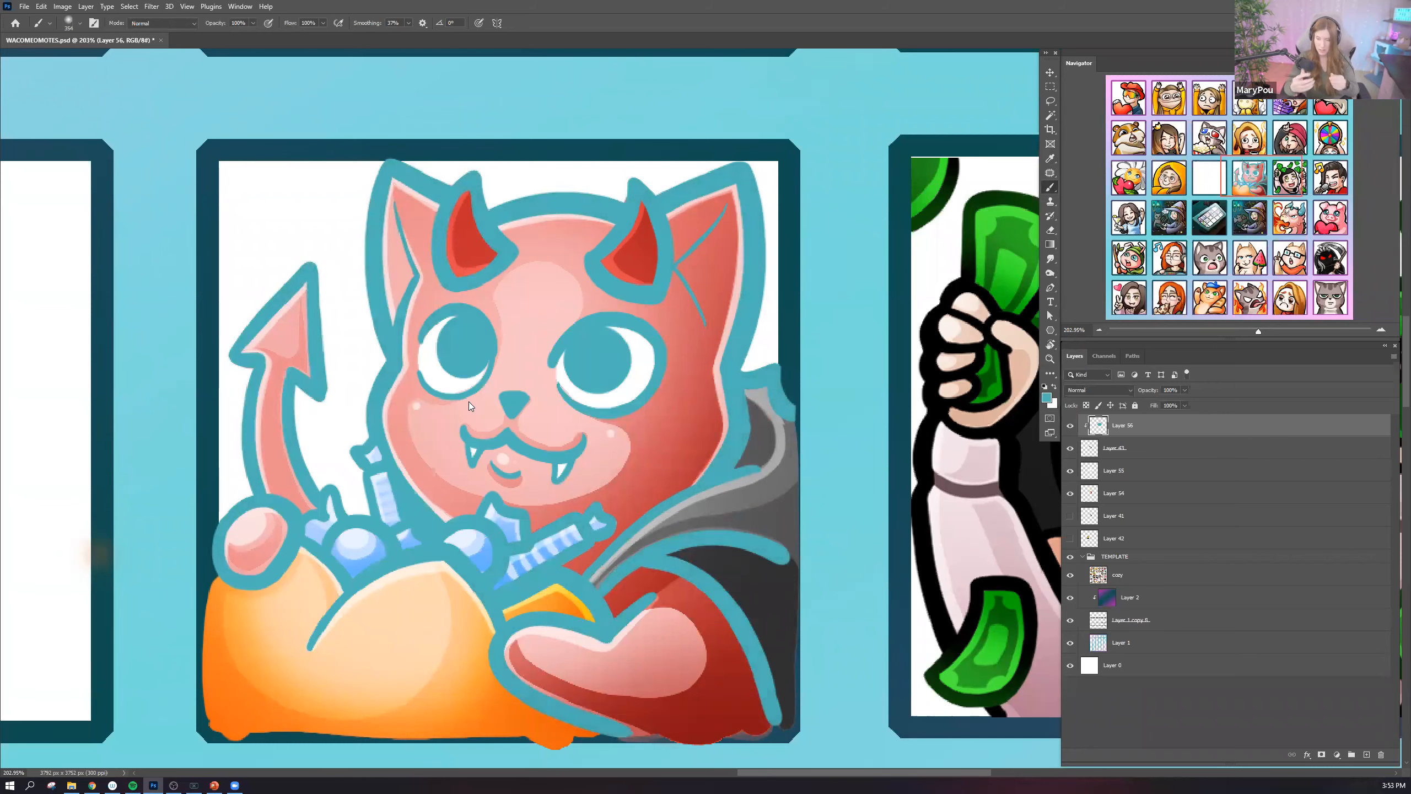
key(ctrl+z)
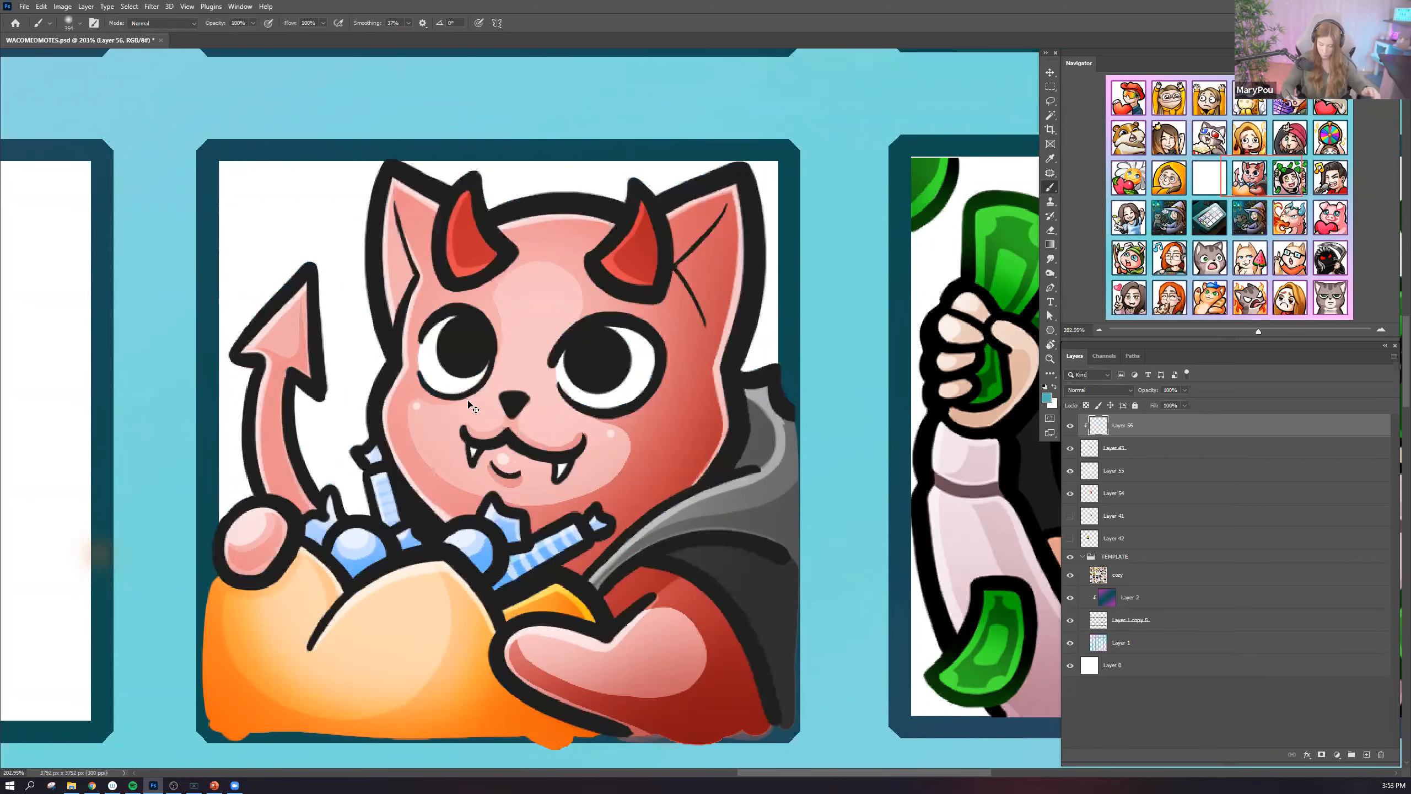
Choose the Hard Round brush and set the foreground to a blue sampled from the candy and adjusted in the colour picker.
click(70, 25)
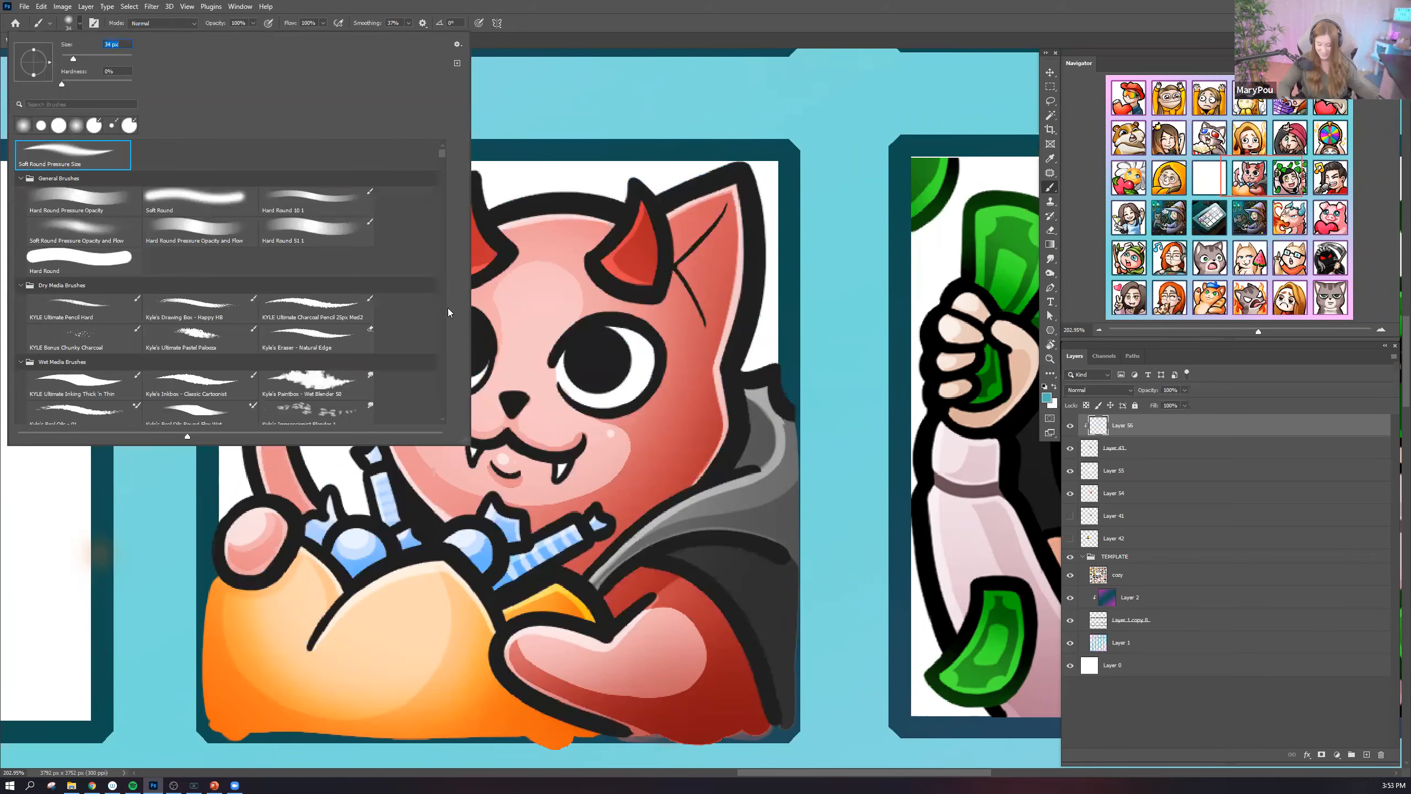
click(80, 252)
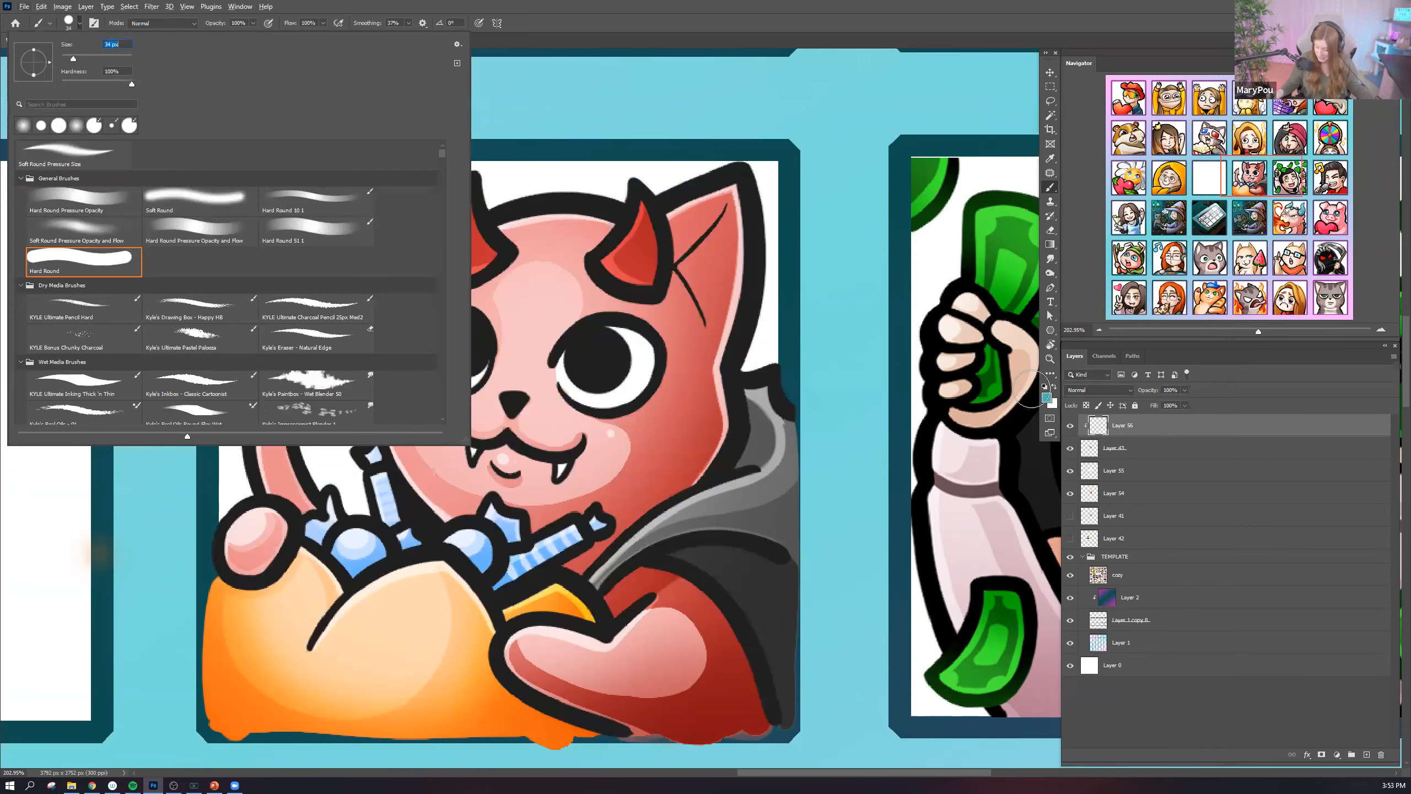
click(1047, 397)
click(687, 441)
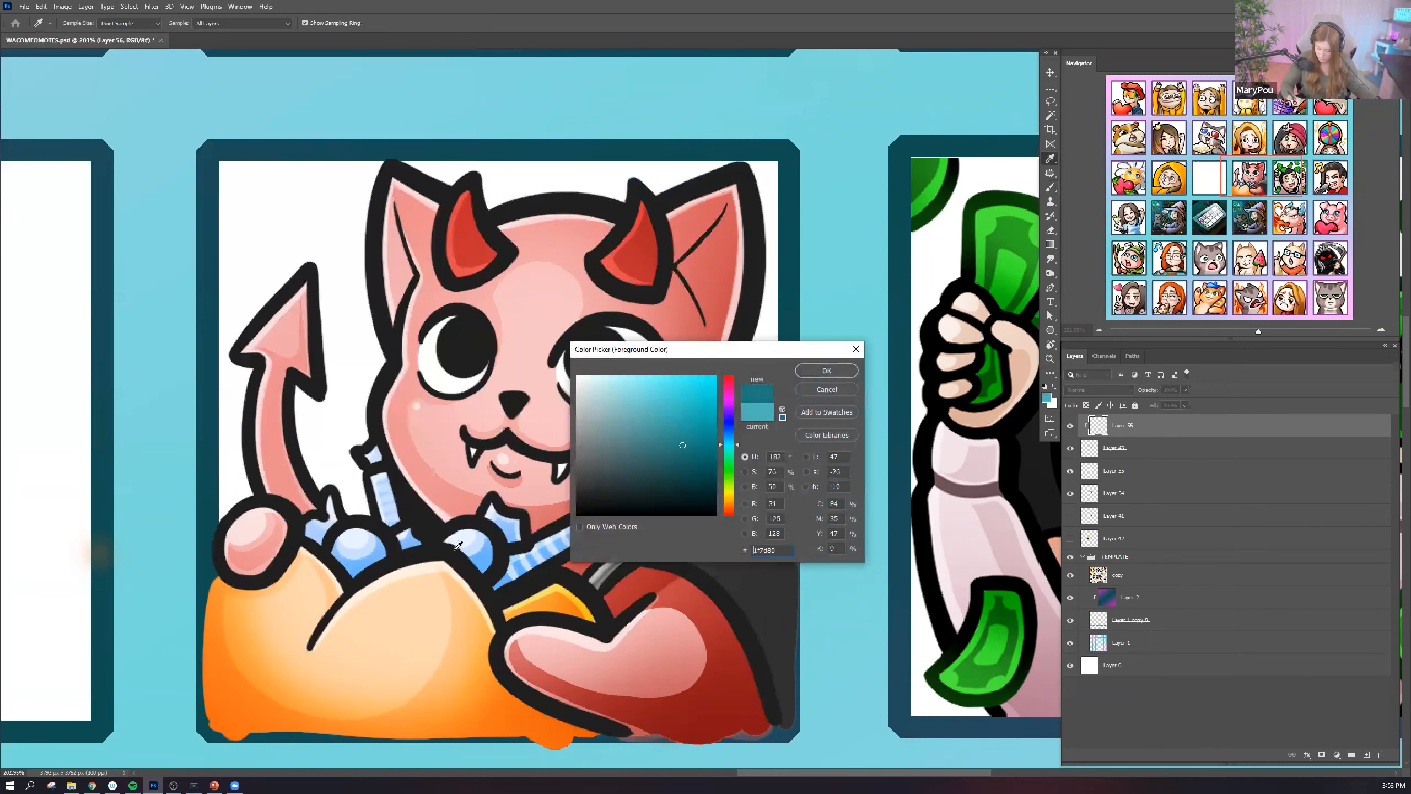
click(481, 550)
click(672, 407)
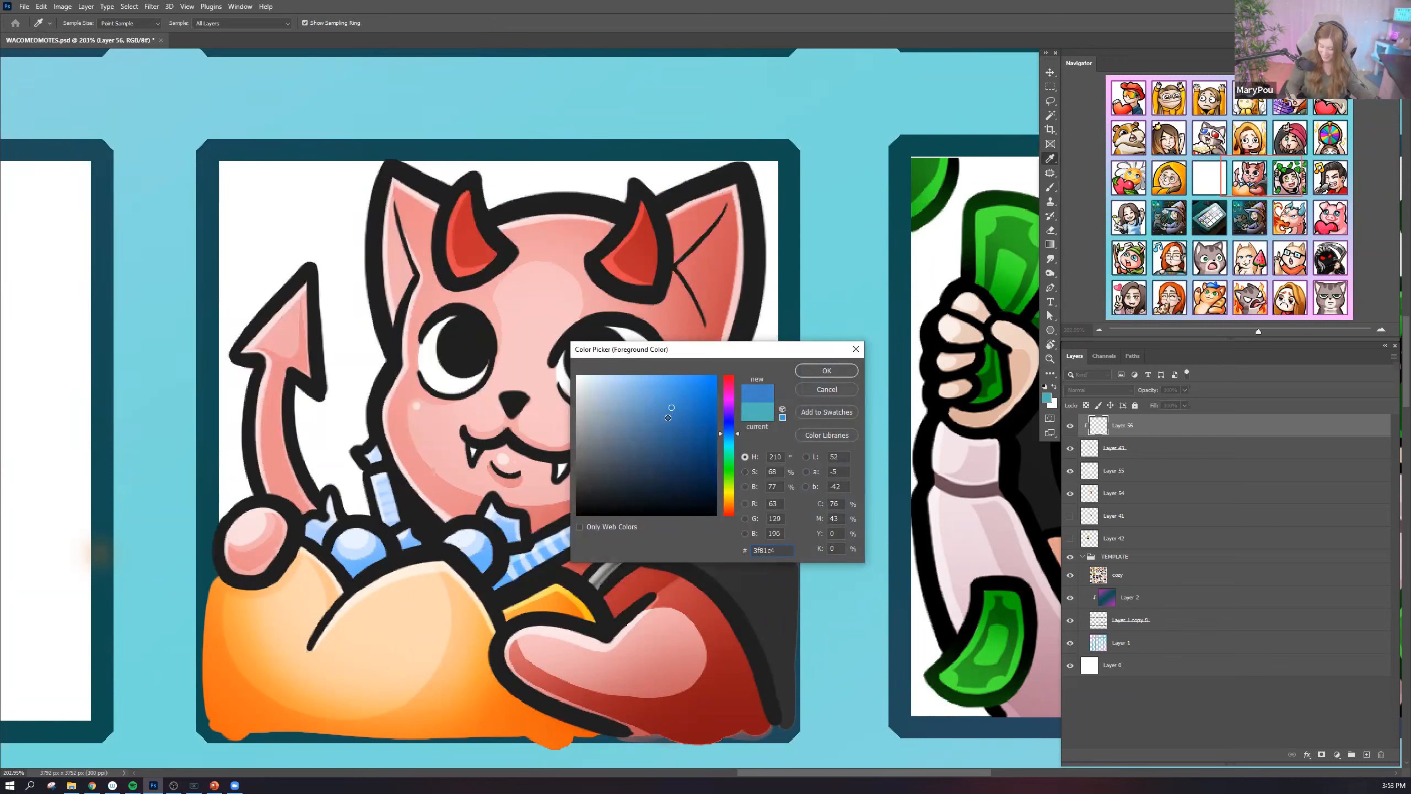
click(824, 370)
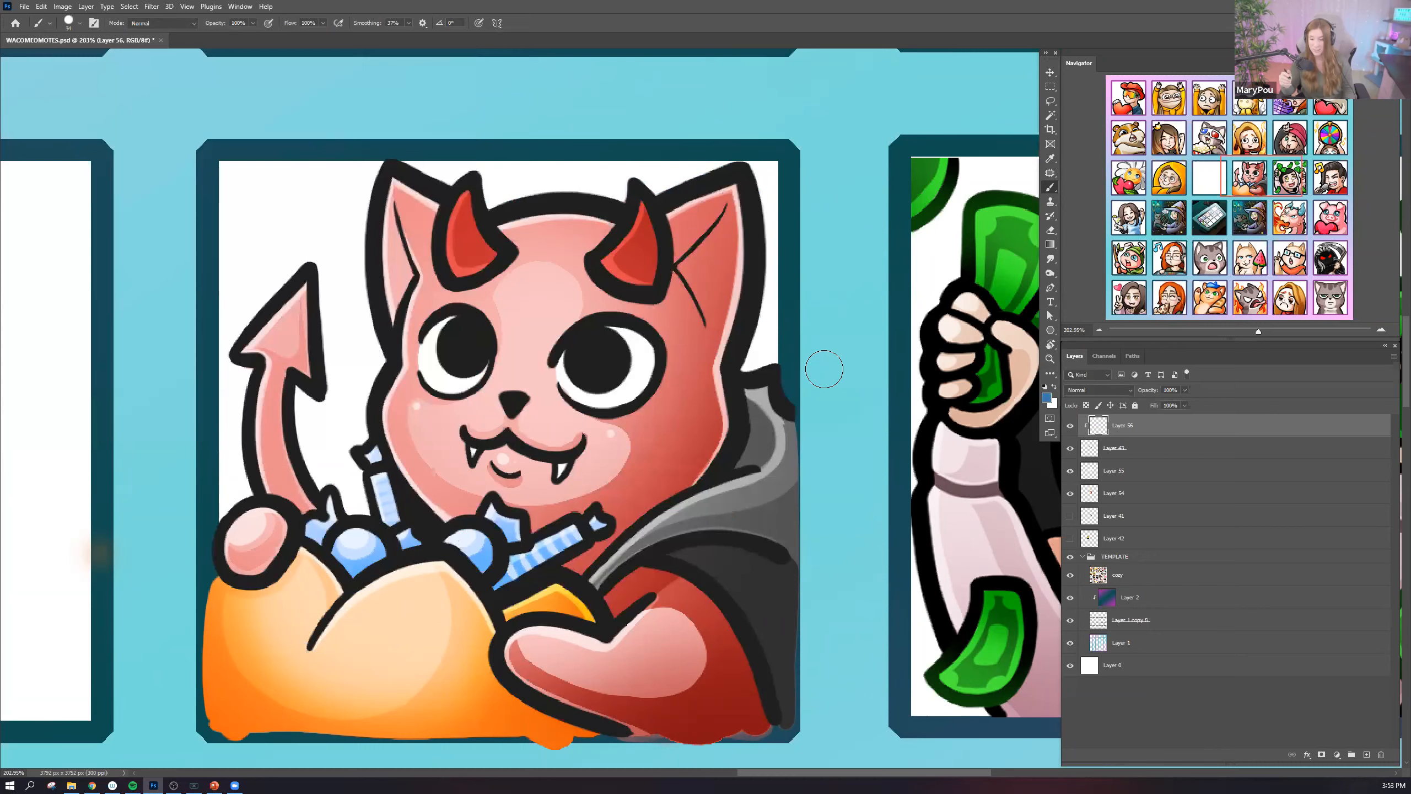
Paint the black outlines of all the candies in the bag blue on the clipped layer.
mouse_move(338, 480)
mouse_down()
mouse_move(335, 521)
mouse_move(309, 514)
mouse_move(313, 527)
mouse_move(308, 512)
mouse_move(346, 513)
mouse_move(347, 536)
mouse_move(326, 536)
mouse_move(339, 548)
mouse_move(367, 493)
mouse_up()
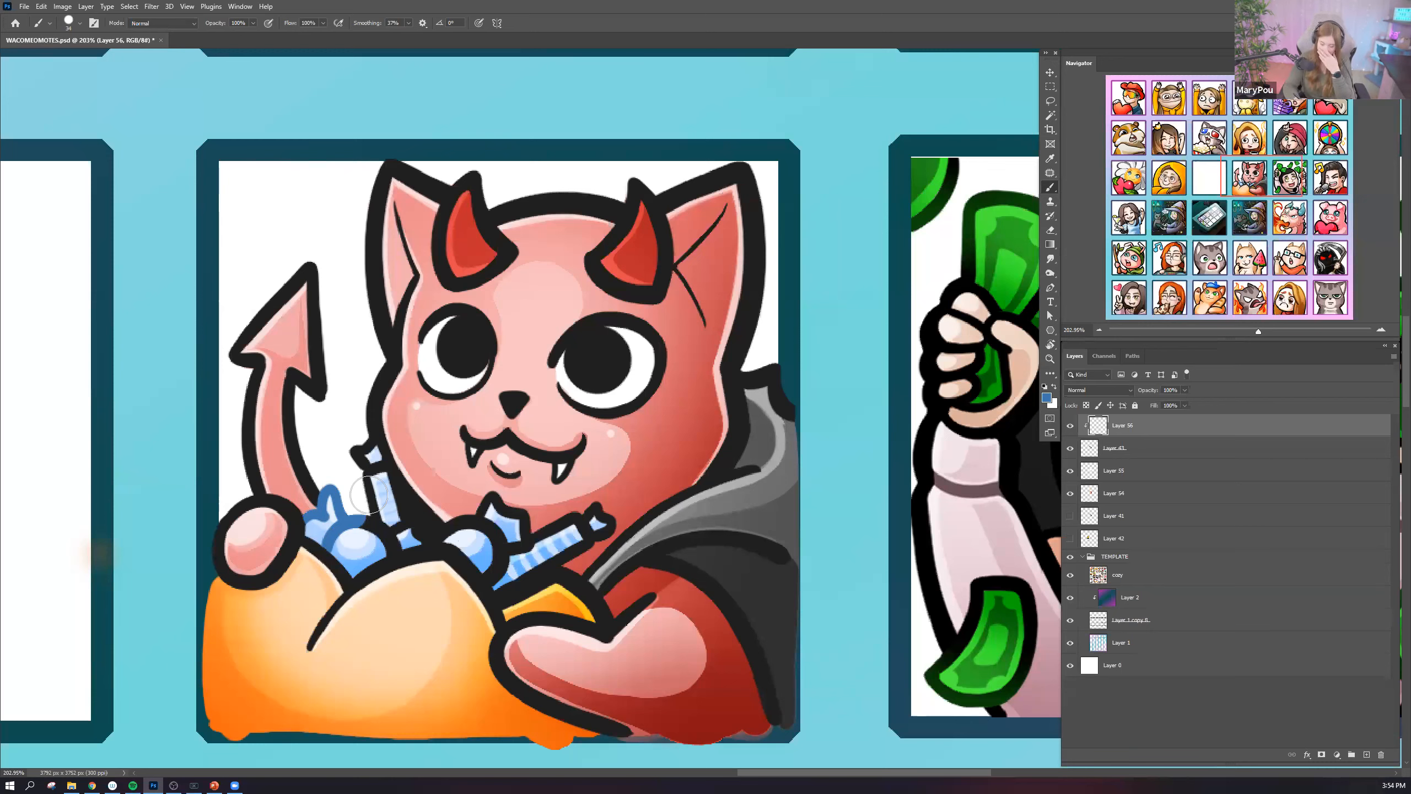
drag(362, 458, 386, 499)
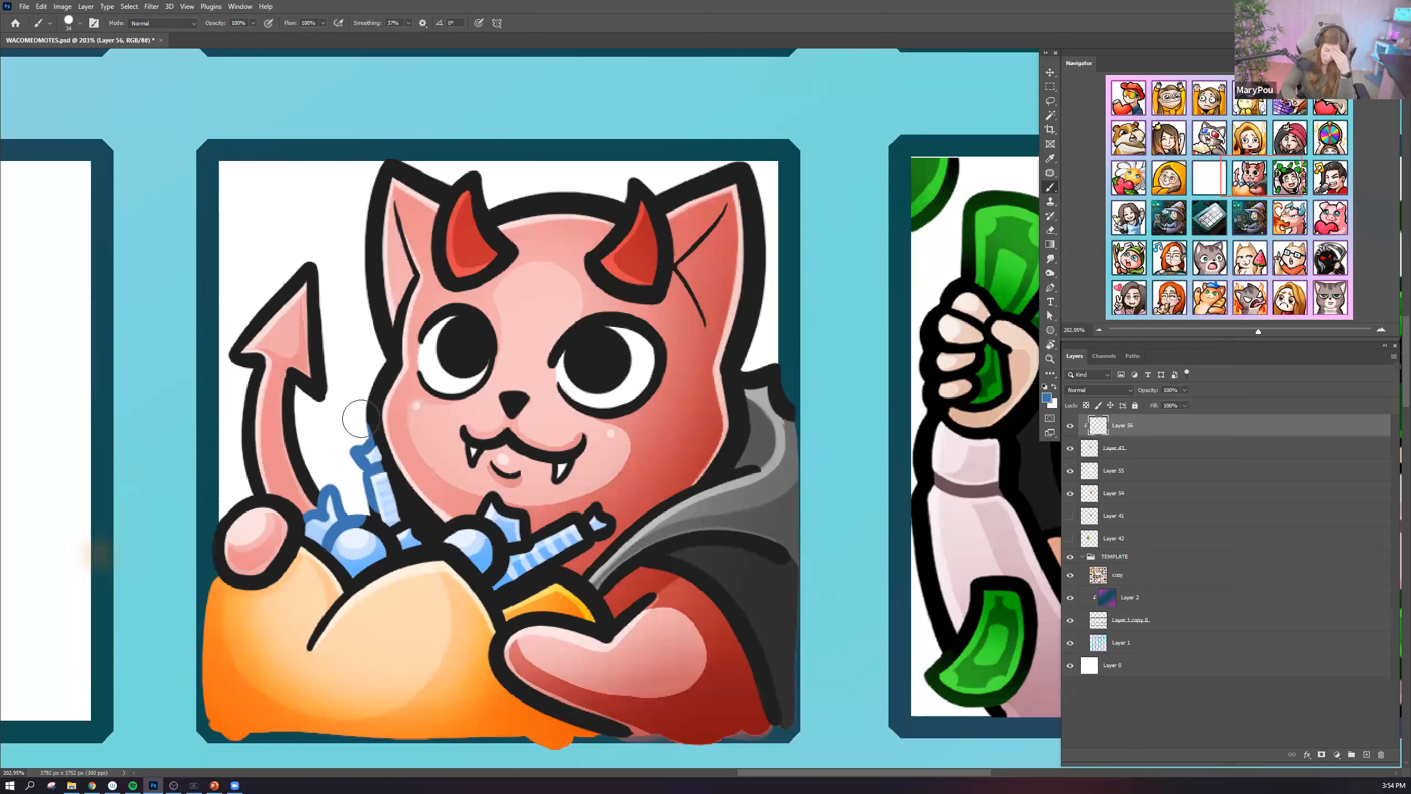
key(ctrl+z)
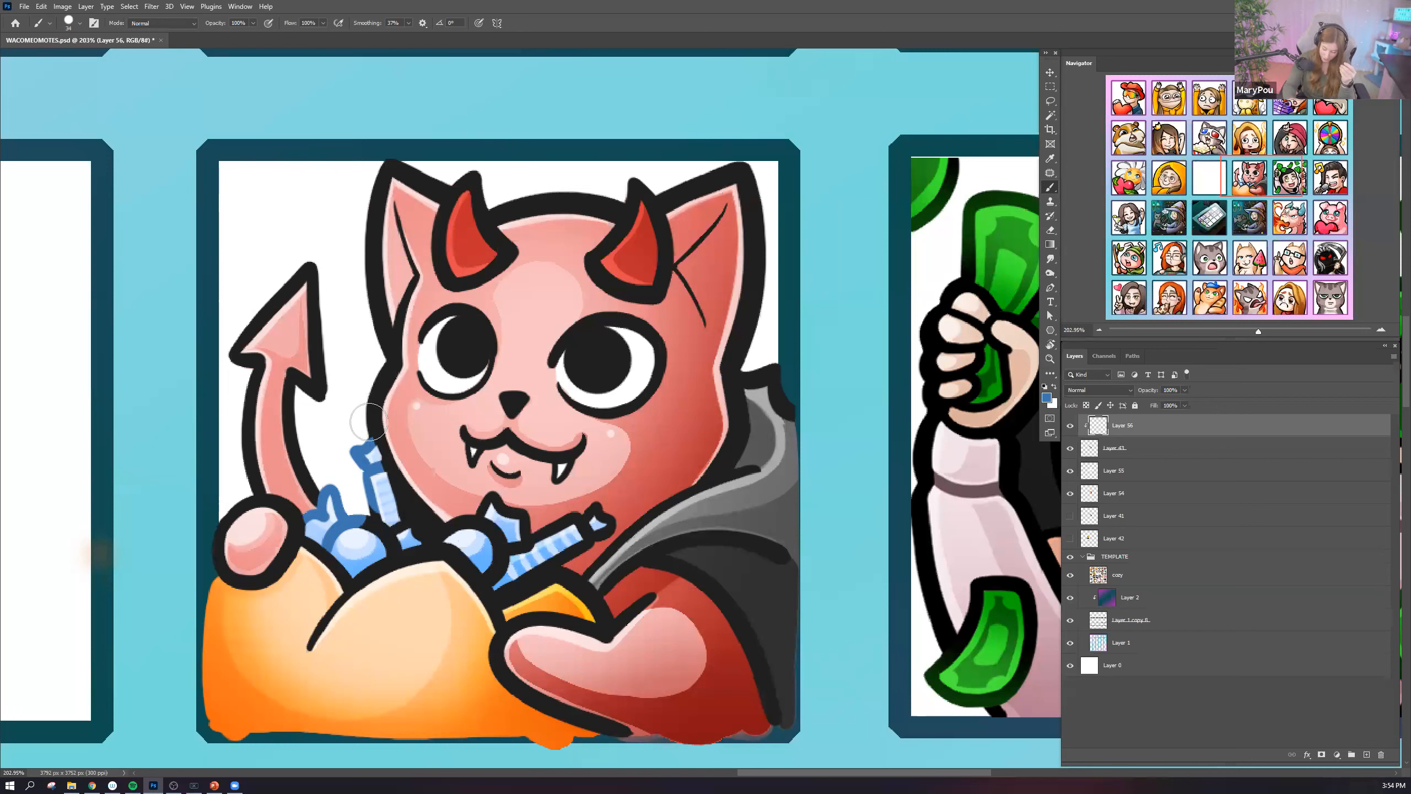
mouse_move(375, 442)
mouse_down()
mouse_move(404, 538)
mouse_move(366, 523)
mouse_move(377, 508)
mouse_move(402, 531)
mouse_move(381, 546)
mouse_move(417, 531)
mouse_move(381, 551)
mouse_move(419, 535)
mouse_move(427, 508)
mouse_move(403, 541)
mouse_up()
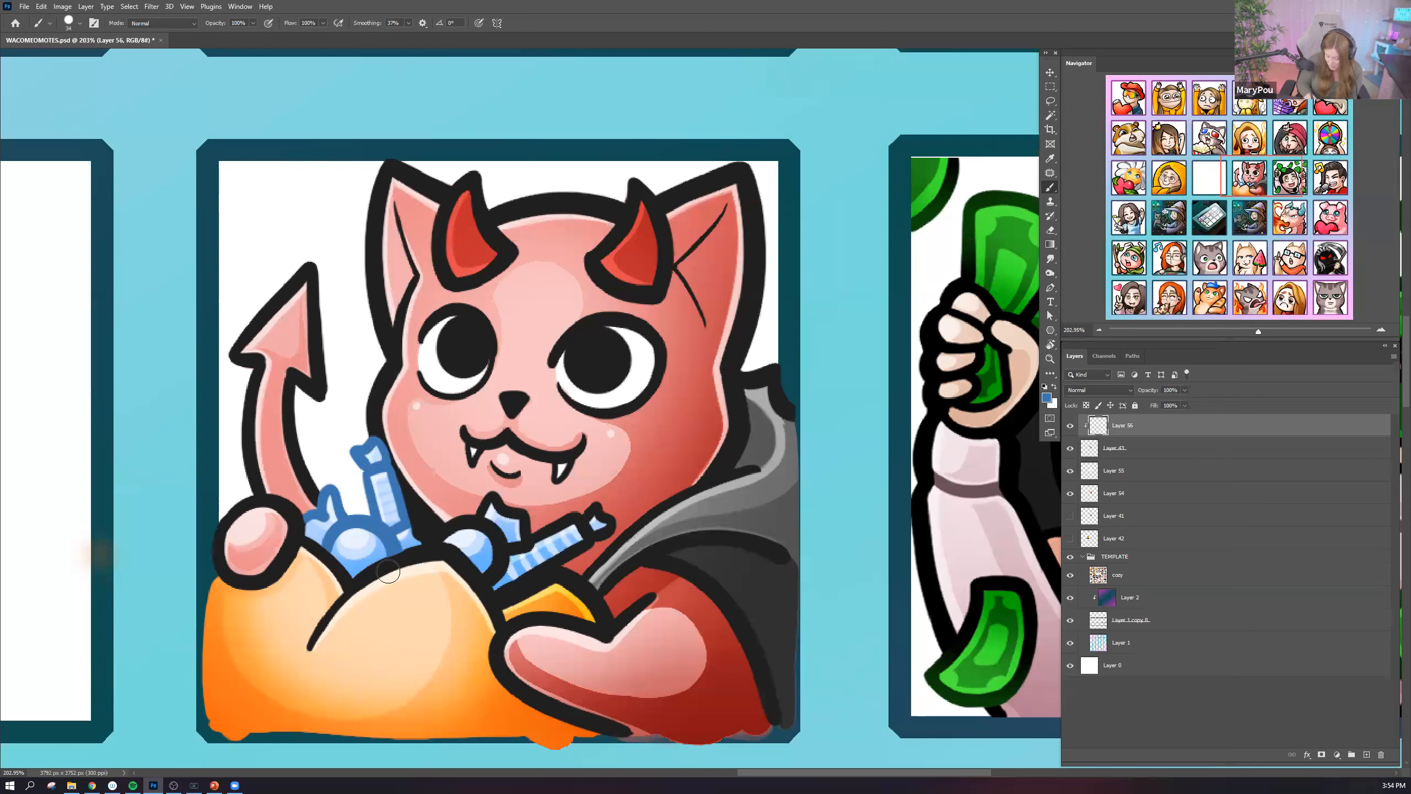
mouse_move(465, 526)
mouse_down()
mouse_move(502, 548)
mouse_move(483, 524)
mouse_move(495, 581)
mouse_move(496, 523)
mouse_move(520, 545)
mouse_move(494, 501)
mouse_move(534, 544)
mouse_move(478, 509)
mouse_move(487, 537)
mouse_move(453, 512)
mouse_move(427, 553)
mouse_move(455, 511)
mouse_move(426, 566)
mouse_move(436, 529)
mouse_move(460, 586)
mouse_move(450, 554)
mouse_up()
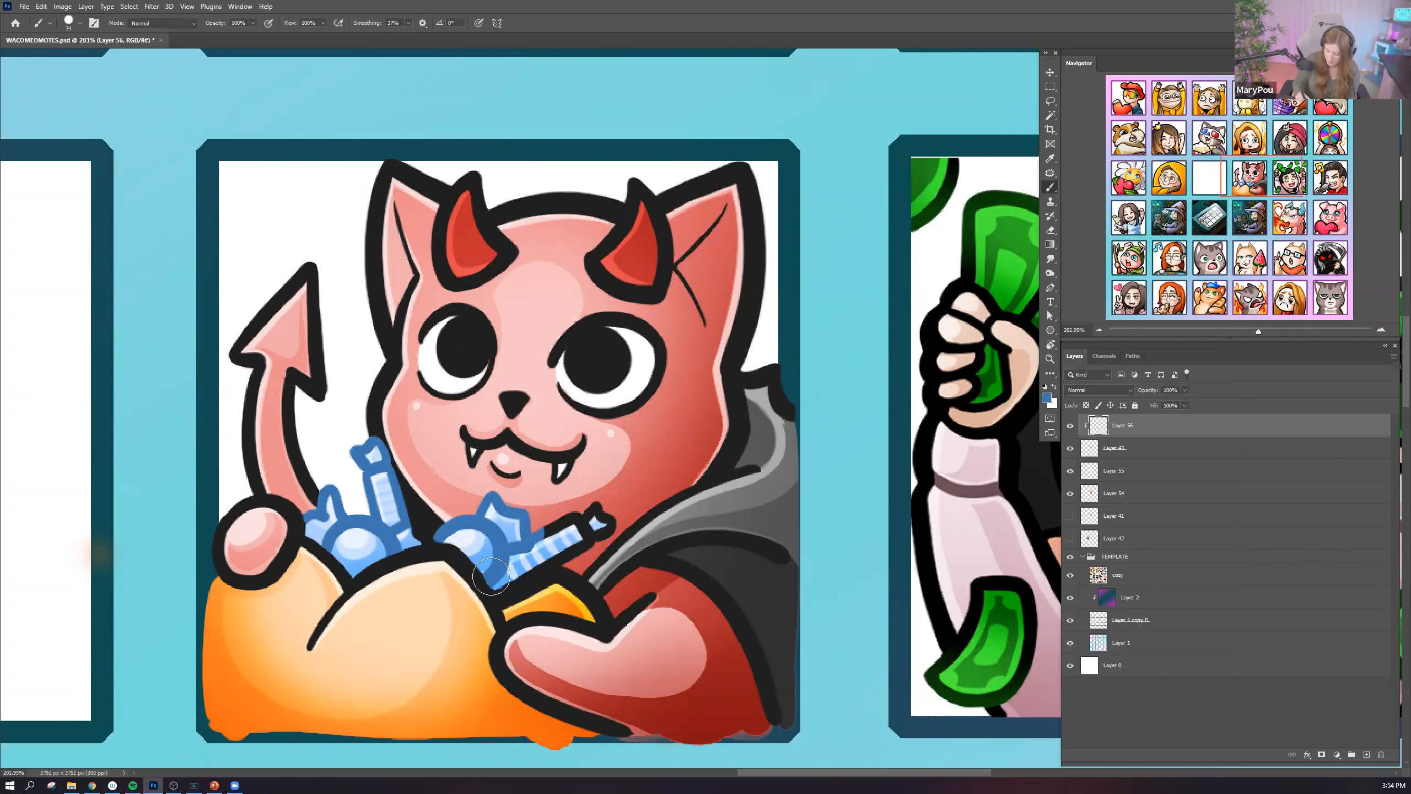
drag(572, 527, 586, 516)
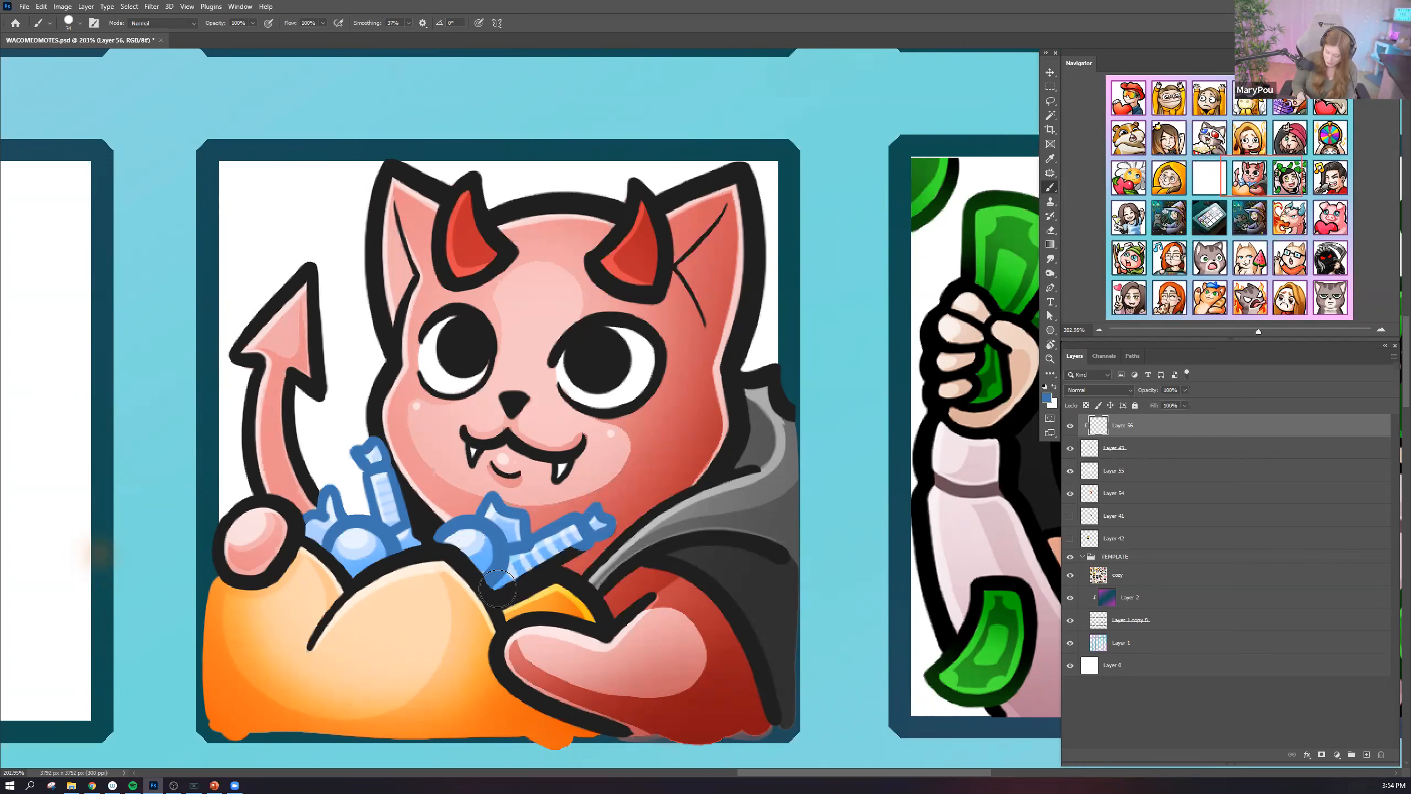
drag(499, 590, 604, 536)
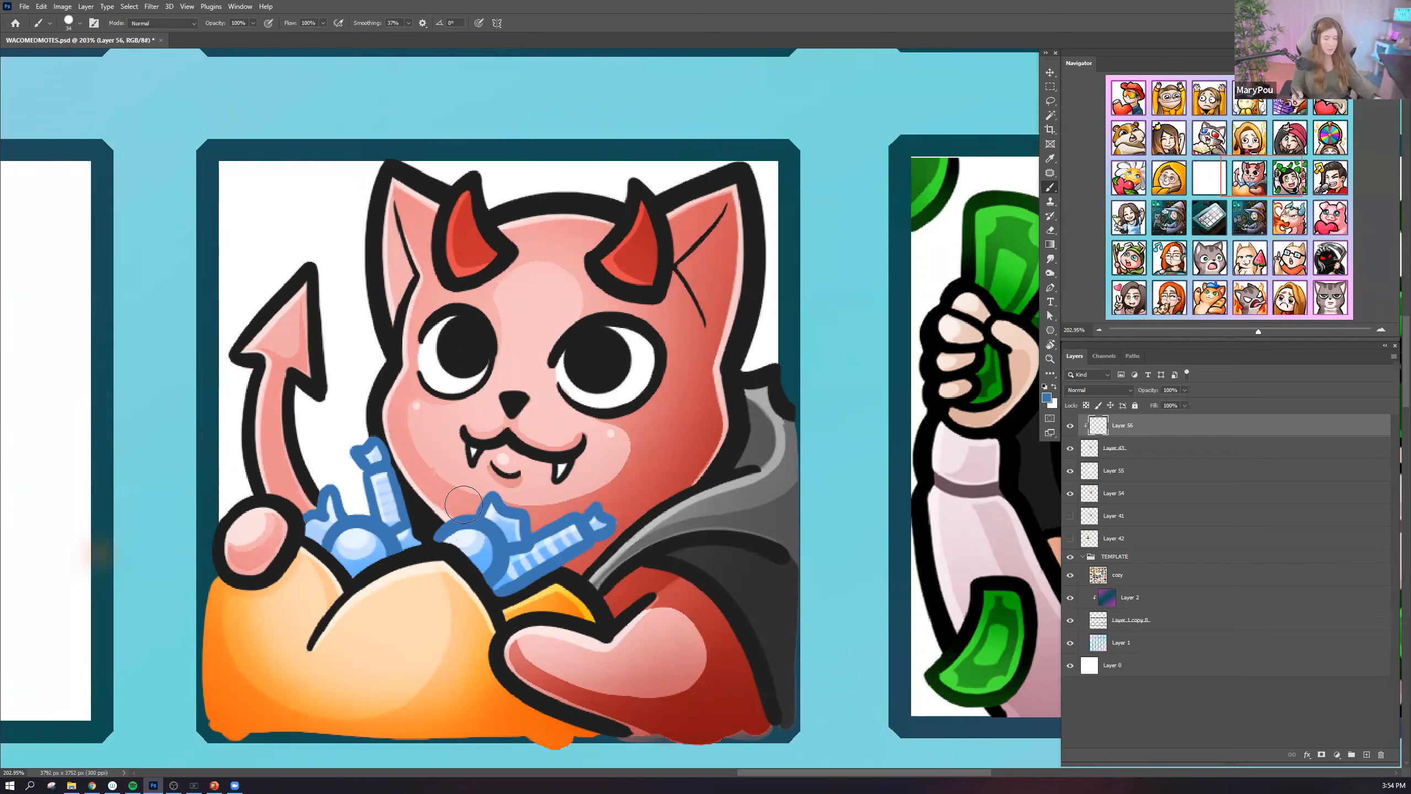
Examine the outline colouring on the finished red-beanie emote for comparison and return to the devil cat.
scroll(477, 278, down, 3)
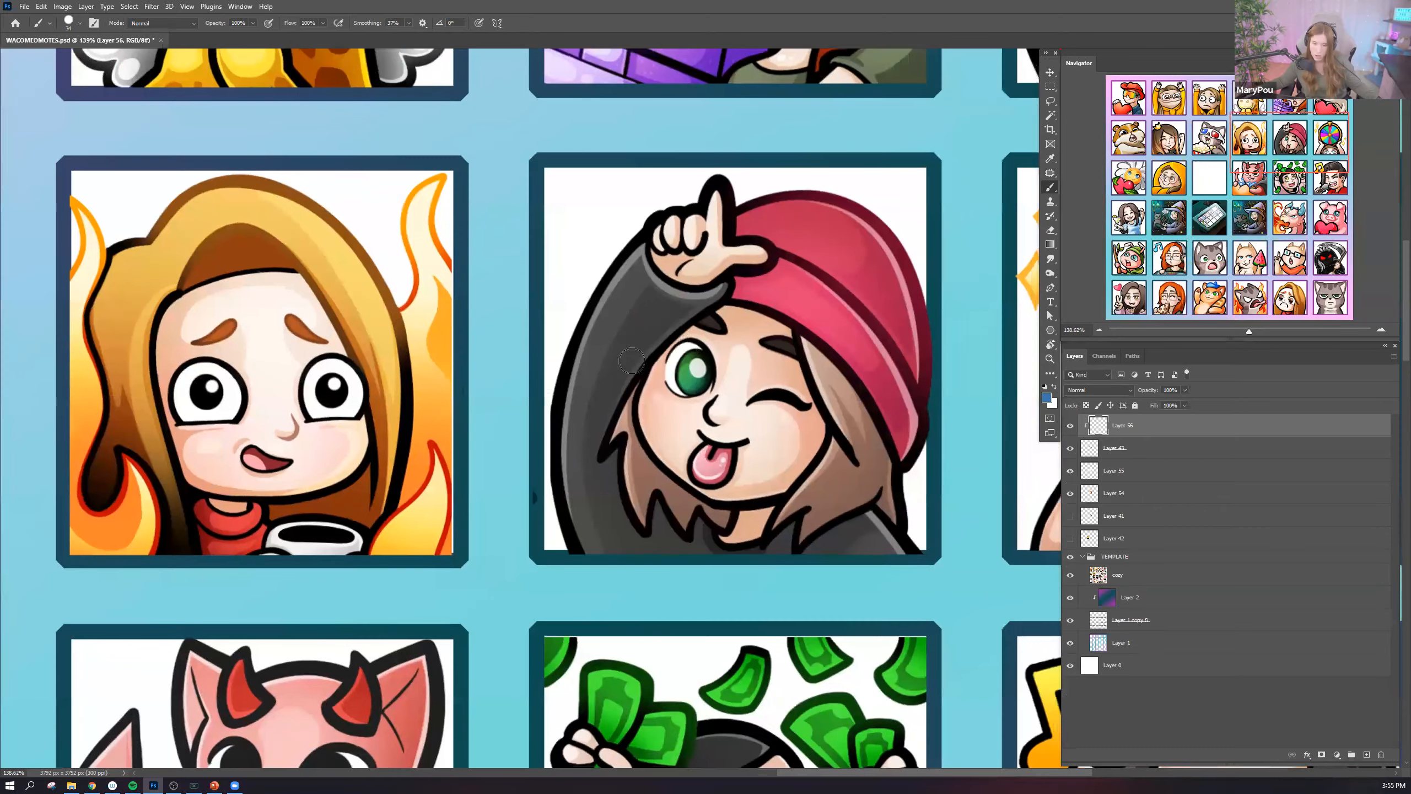
drag(640, 362, 559, 345)
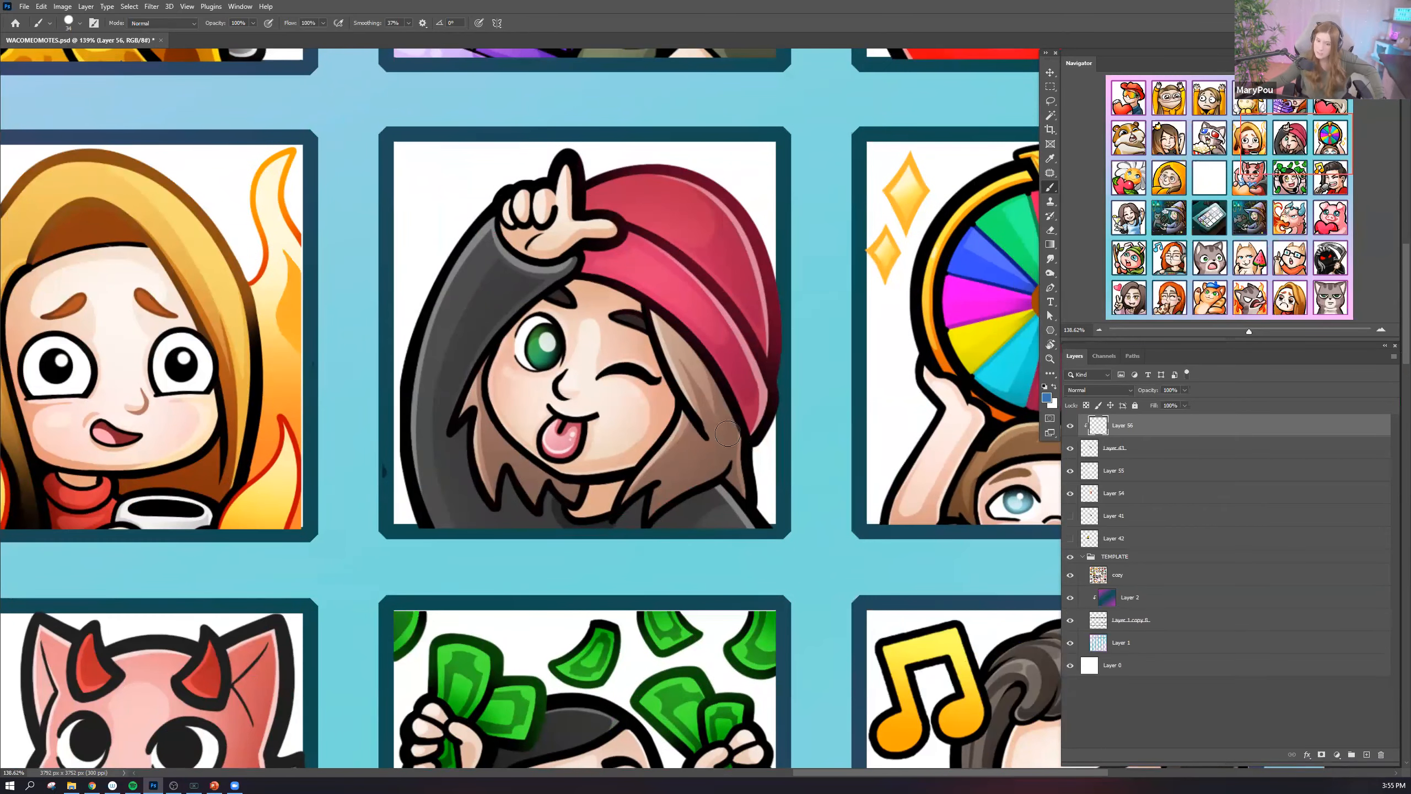
drag(652, 442, 608, 452)
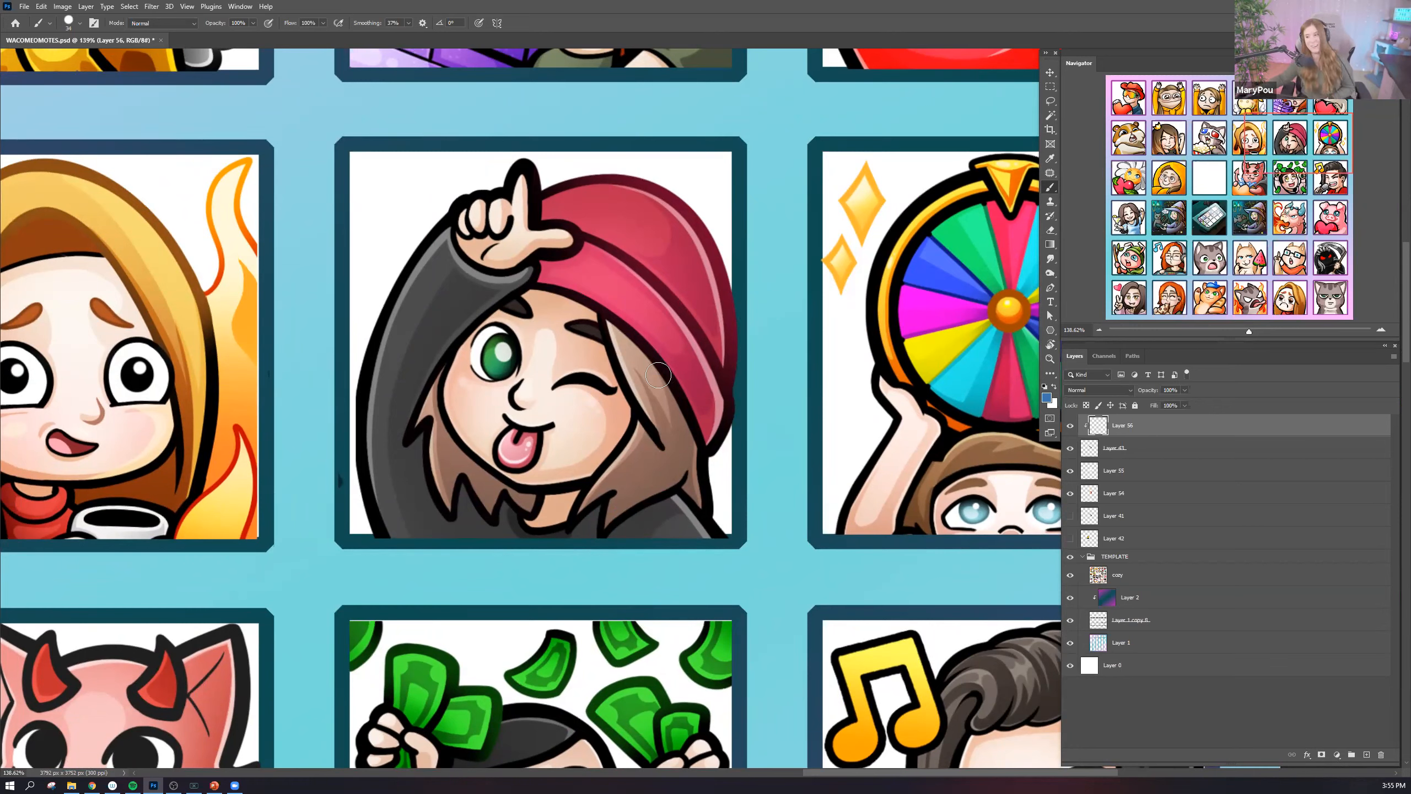
click(1260, 189)
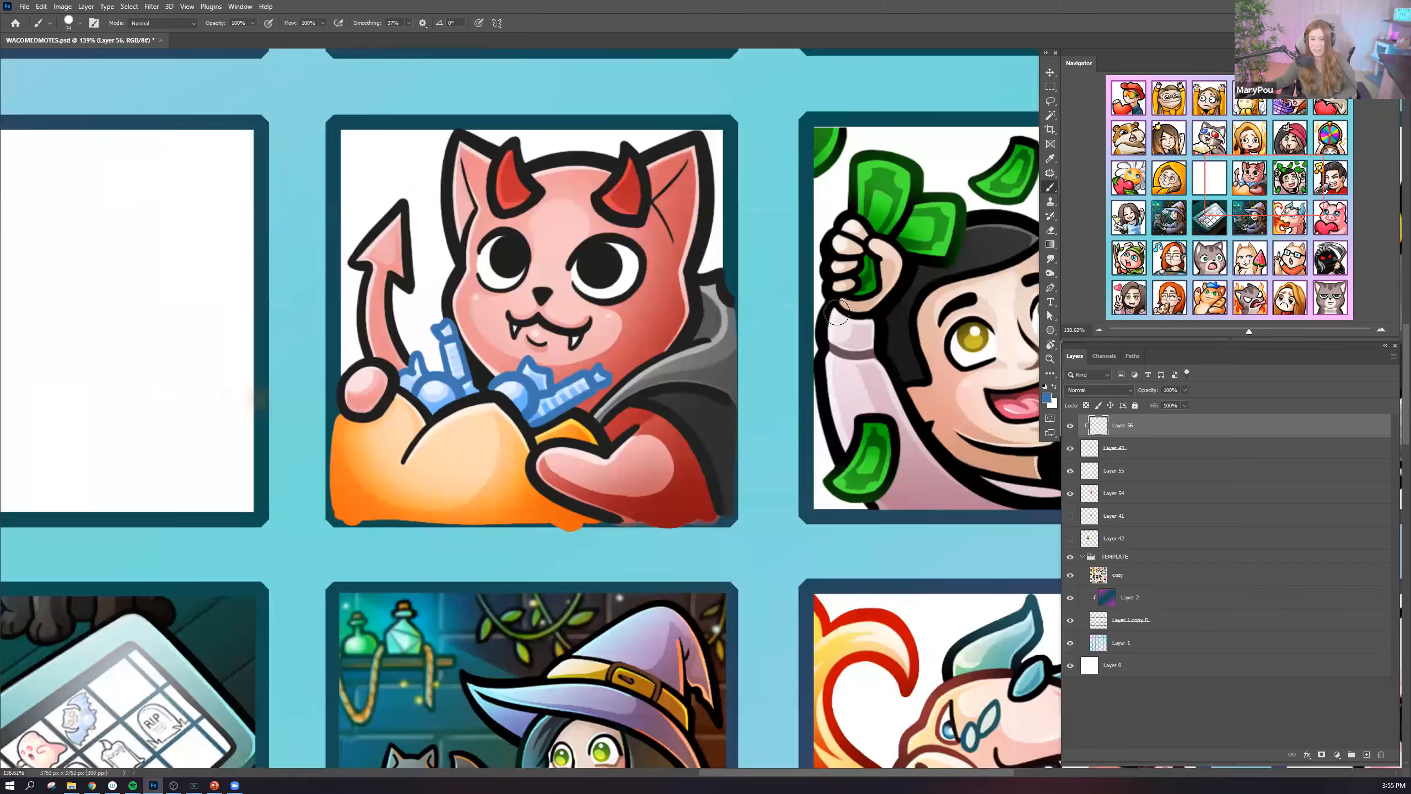
Set the foreground to an orange sampled from the candy bag and adjusted in the colour picker.
scroll(857, 350, down, 1)
scroll(858, 350, down, 5)
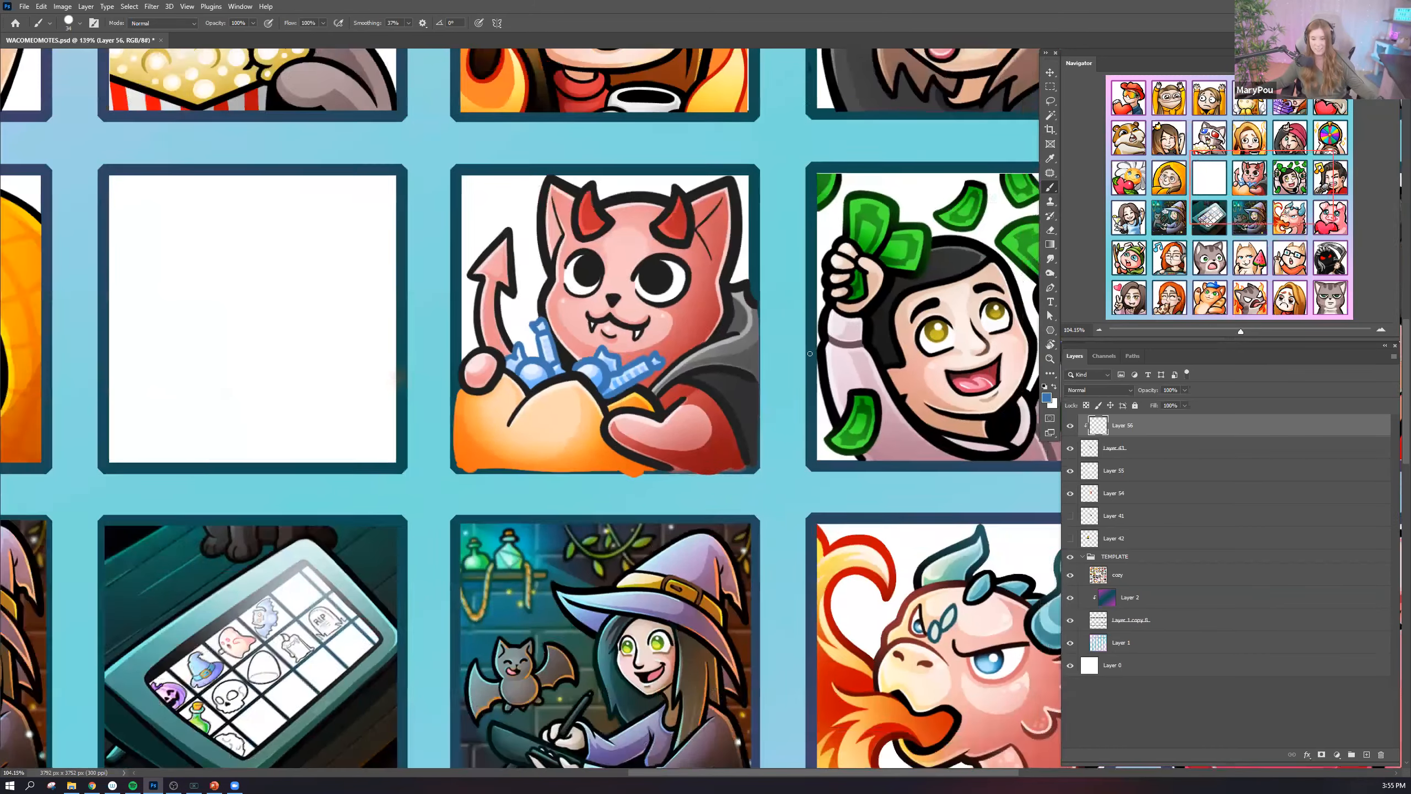
scroll(803, 351, up, 5)
click(1047, 398)
click(601, 456)
click(473, 497)
click(701, 399)
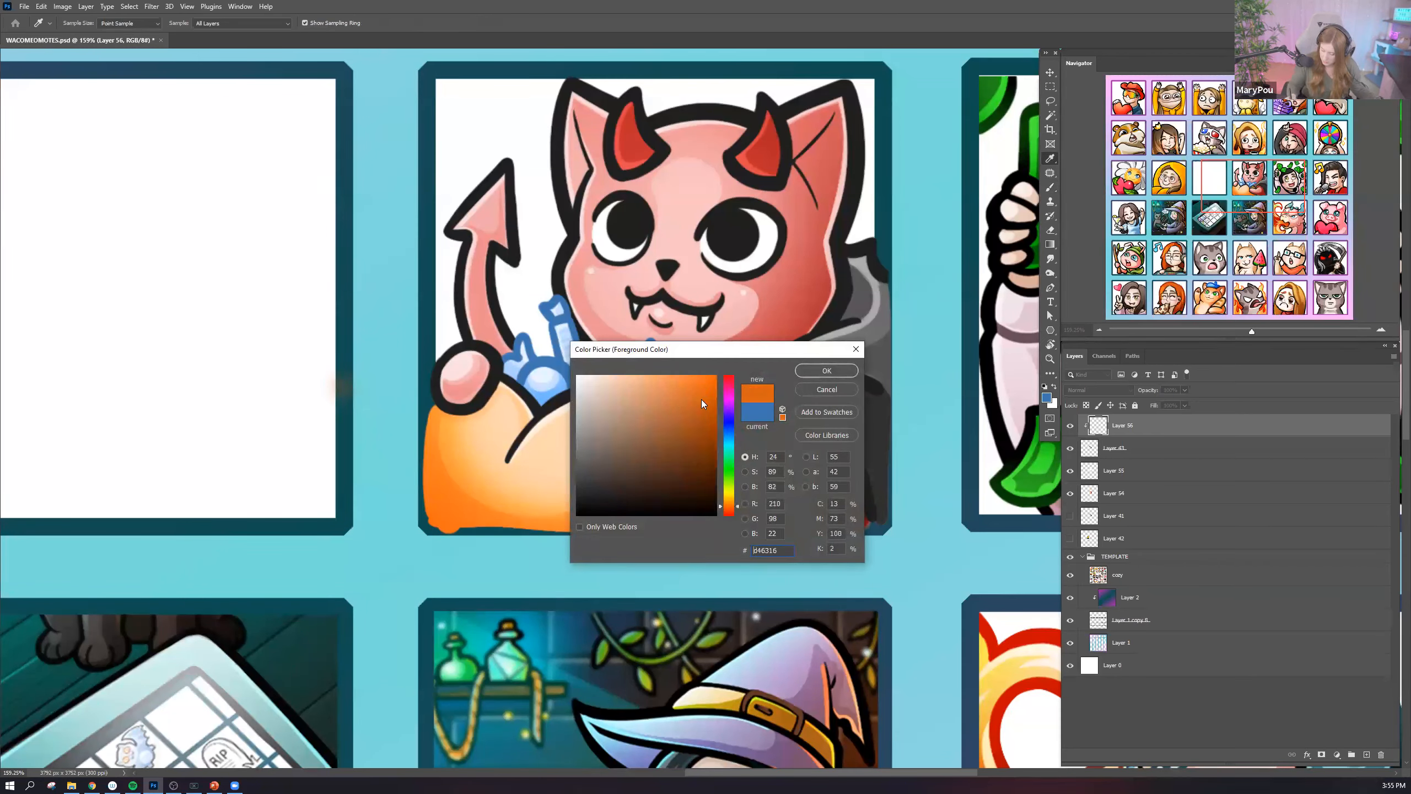
click(837, 373)
Try painting the candy bag's black upper outlines orange on the clipped layer, and undo the painting.
mouse_move(507, 466)
mouse_down()
mouse_move(580, 413)
mouse_move(510, 473)
mouse_move(569, 415)
mouse_move(549, 416)
mouse_move(611, 393)
mouse_up()
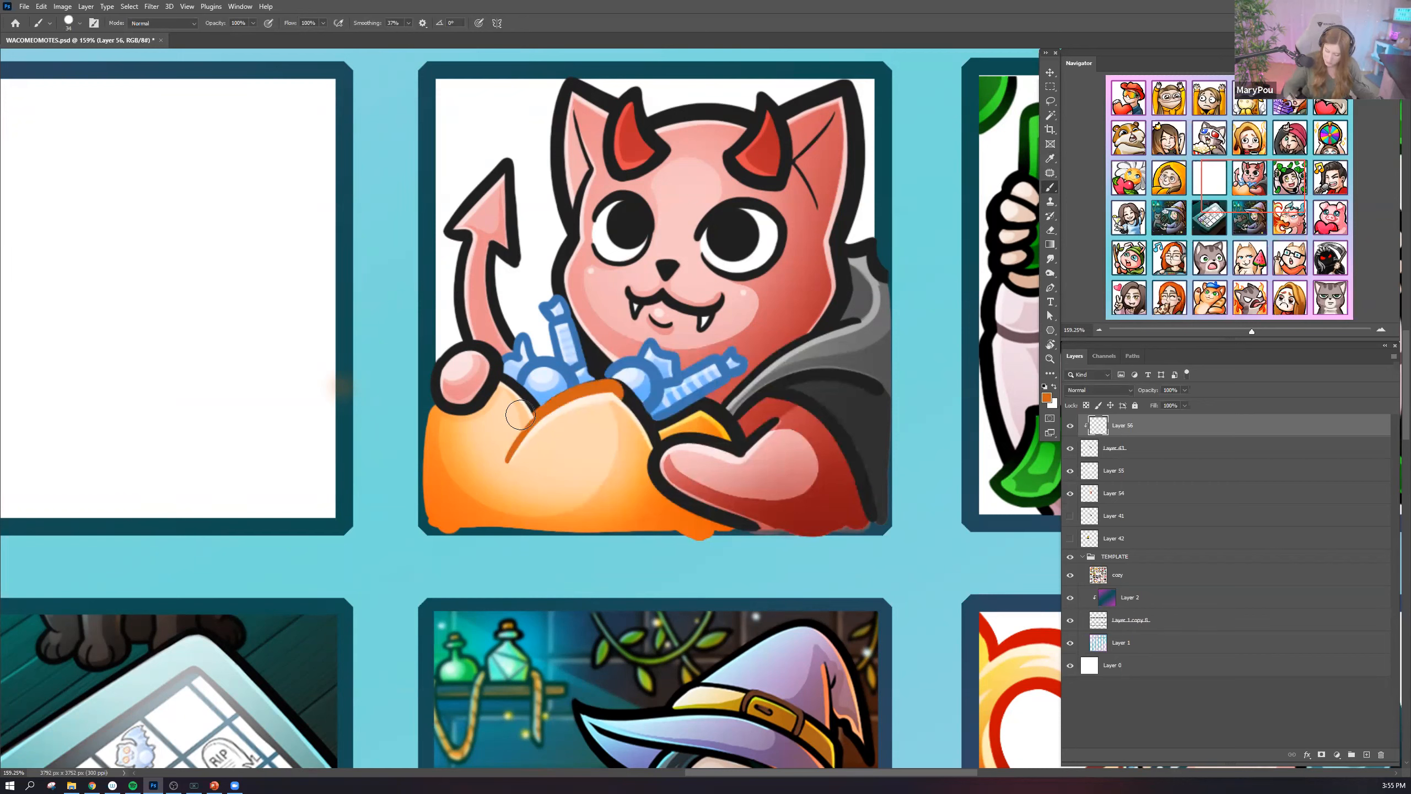
drag(503, 380, 542, 417)
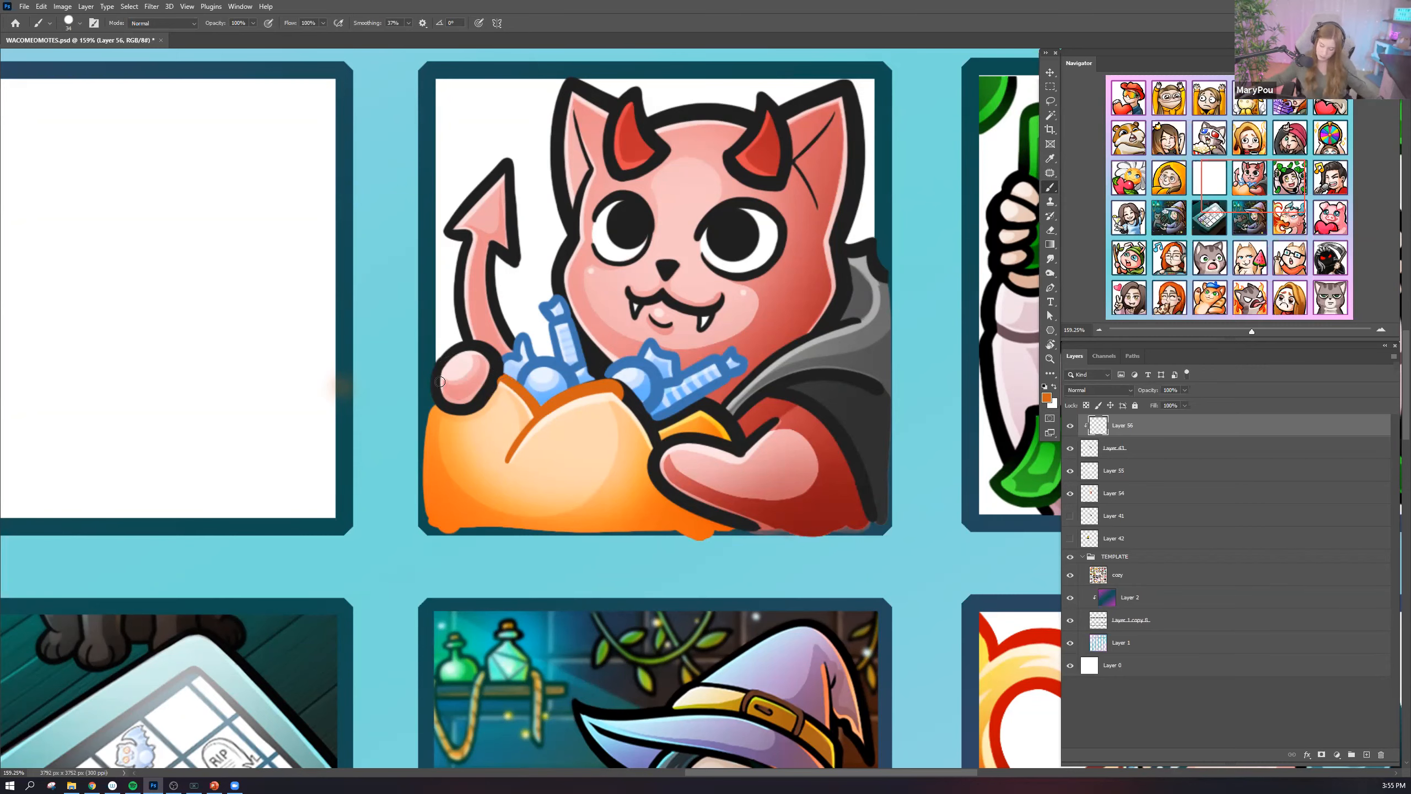
scroll(505, 380, down, 2)
scroll(596, 390, down, 10)
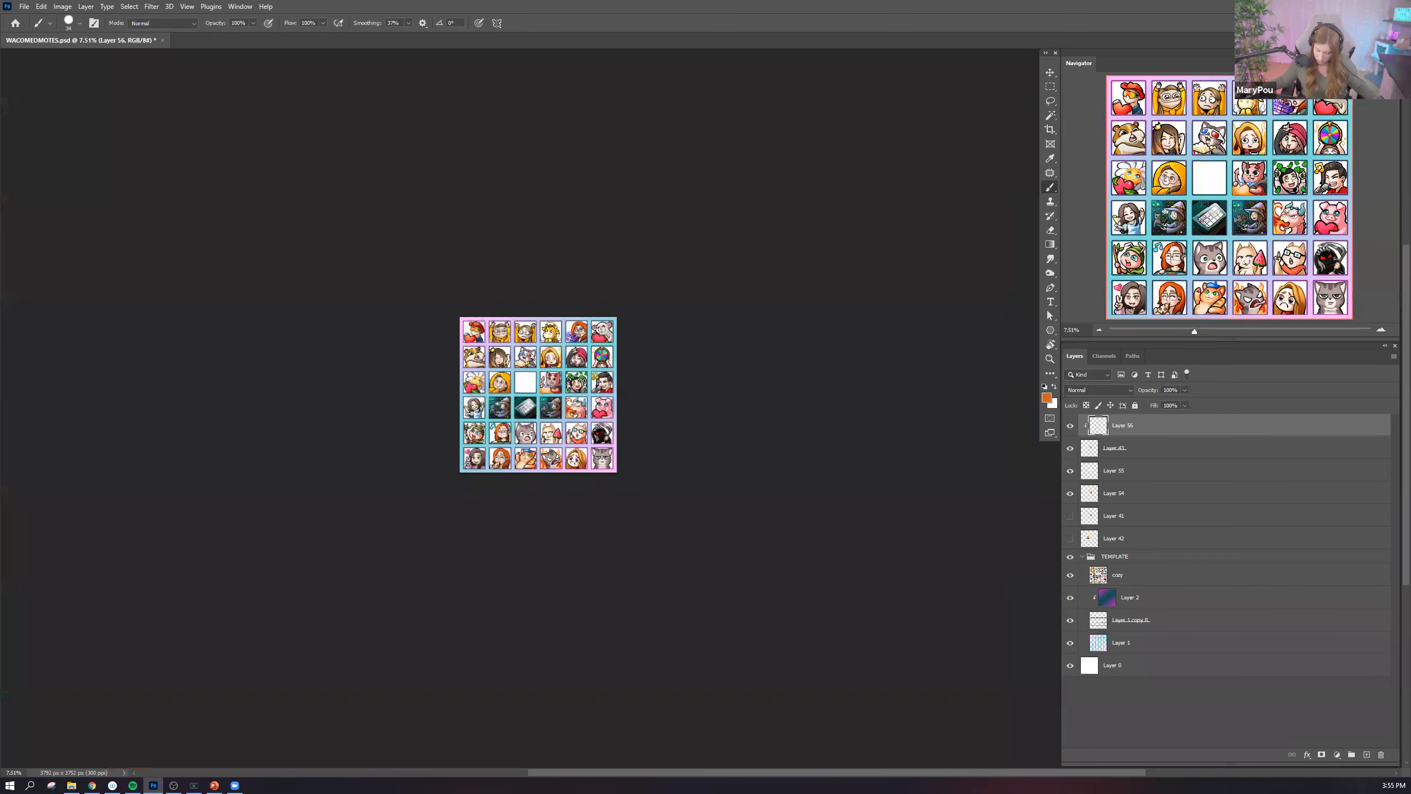
scroll(591, 384, up, 5)
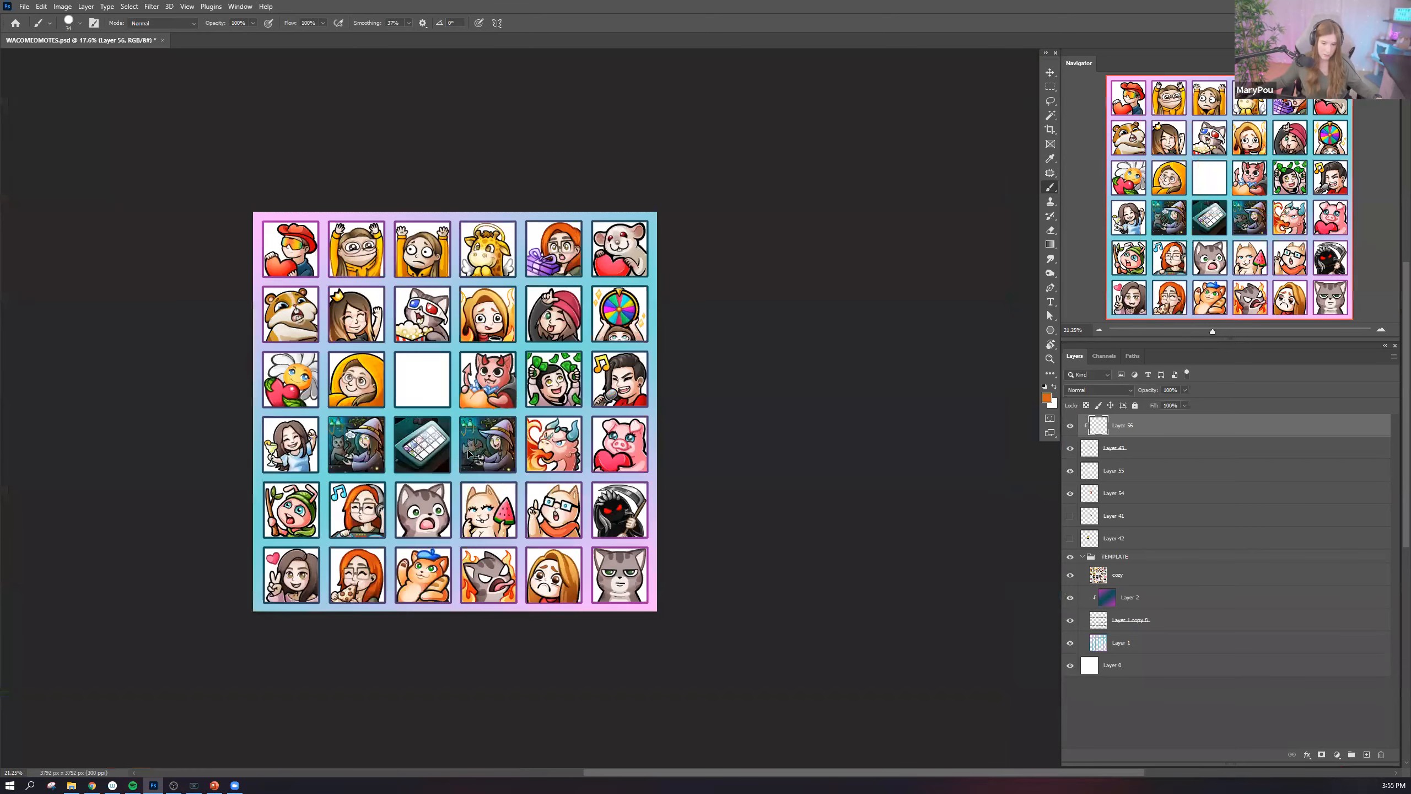
scroll(474, 456, up, 10)
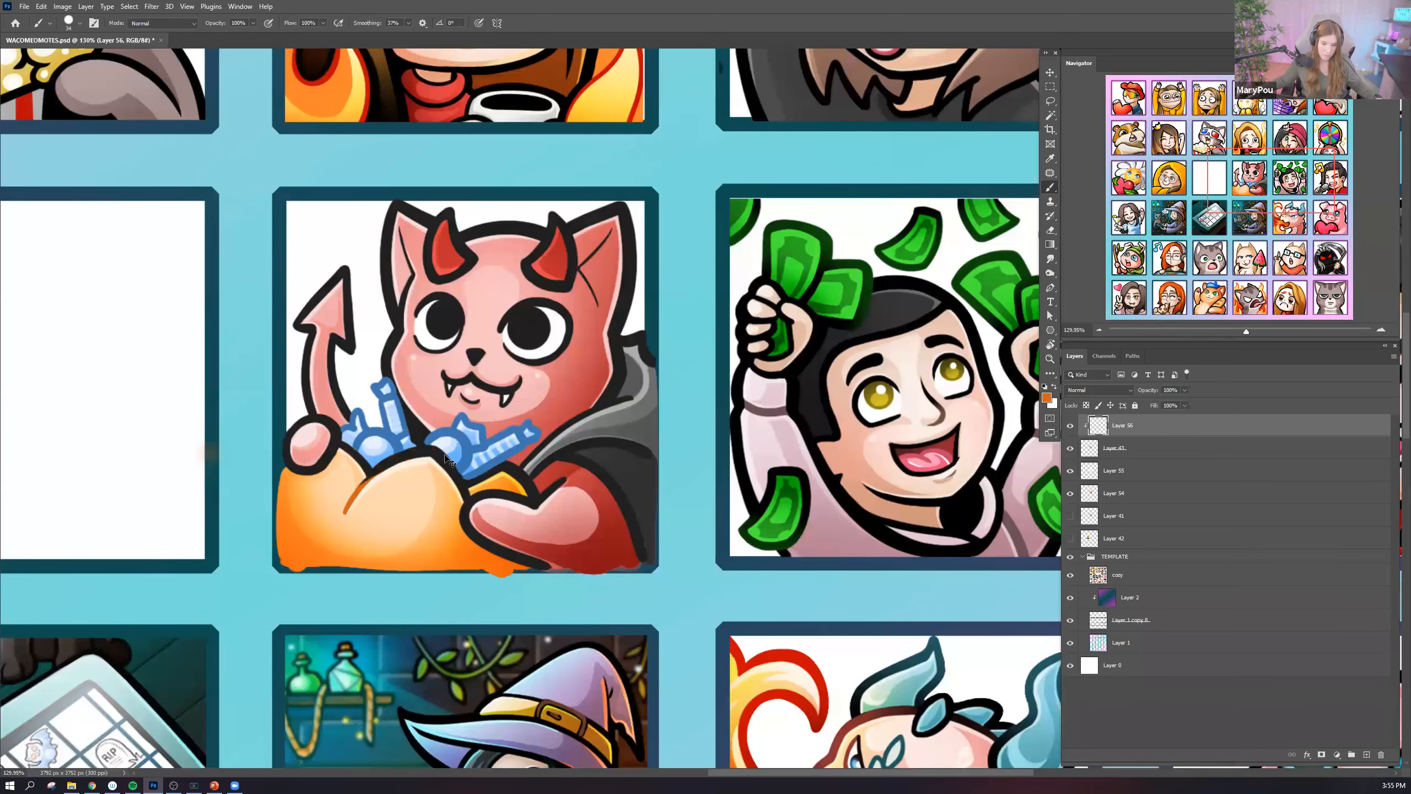
scroll(430, 437, up, 4)
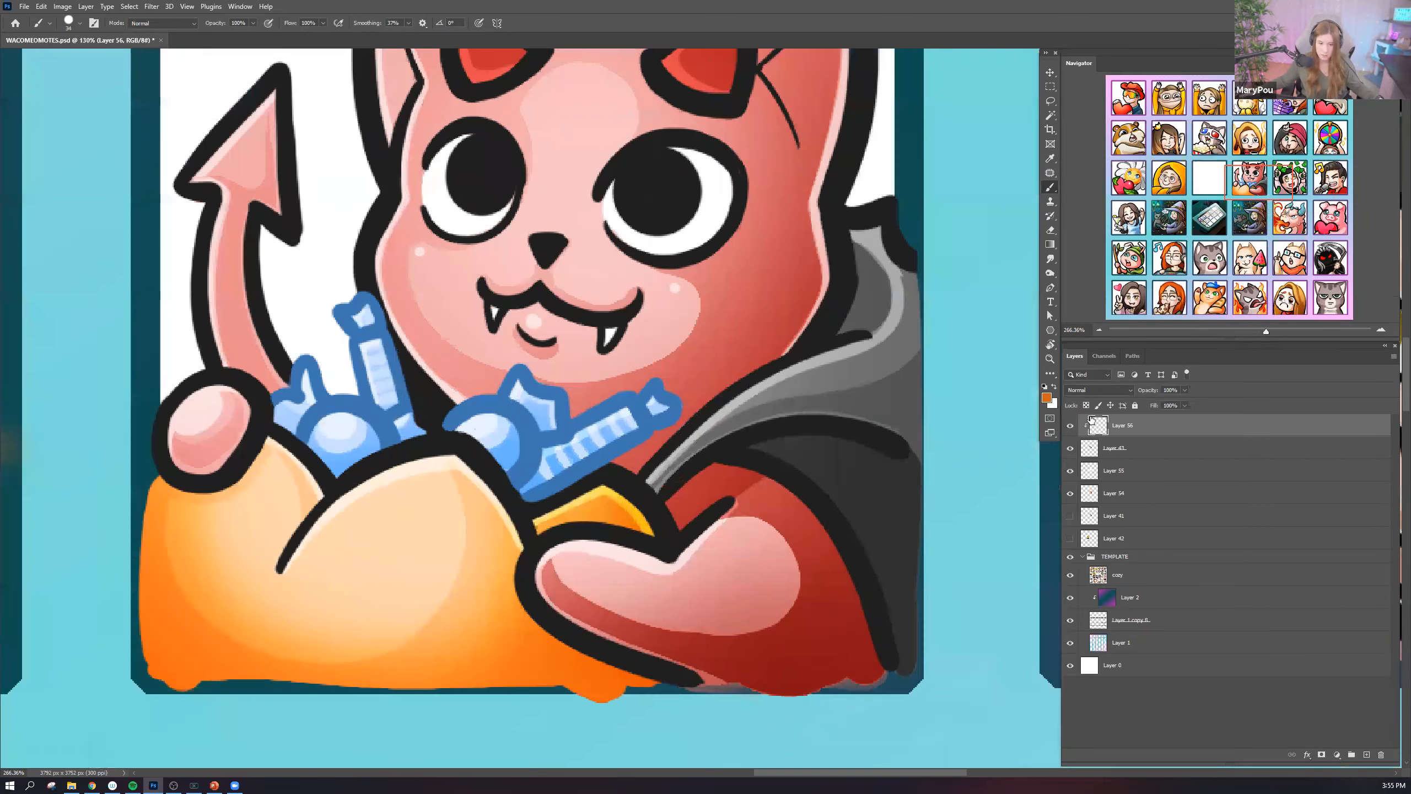
Choose the Soft Round brush, enlarge it to 124 px and set the foreground to black.
scroll(431, 437, up, 2)
click(69, 22)
click(189, 199)
click(432, 492)
key(ctrl+d)
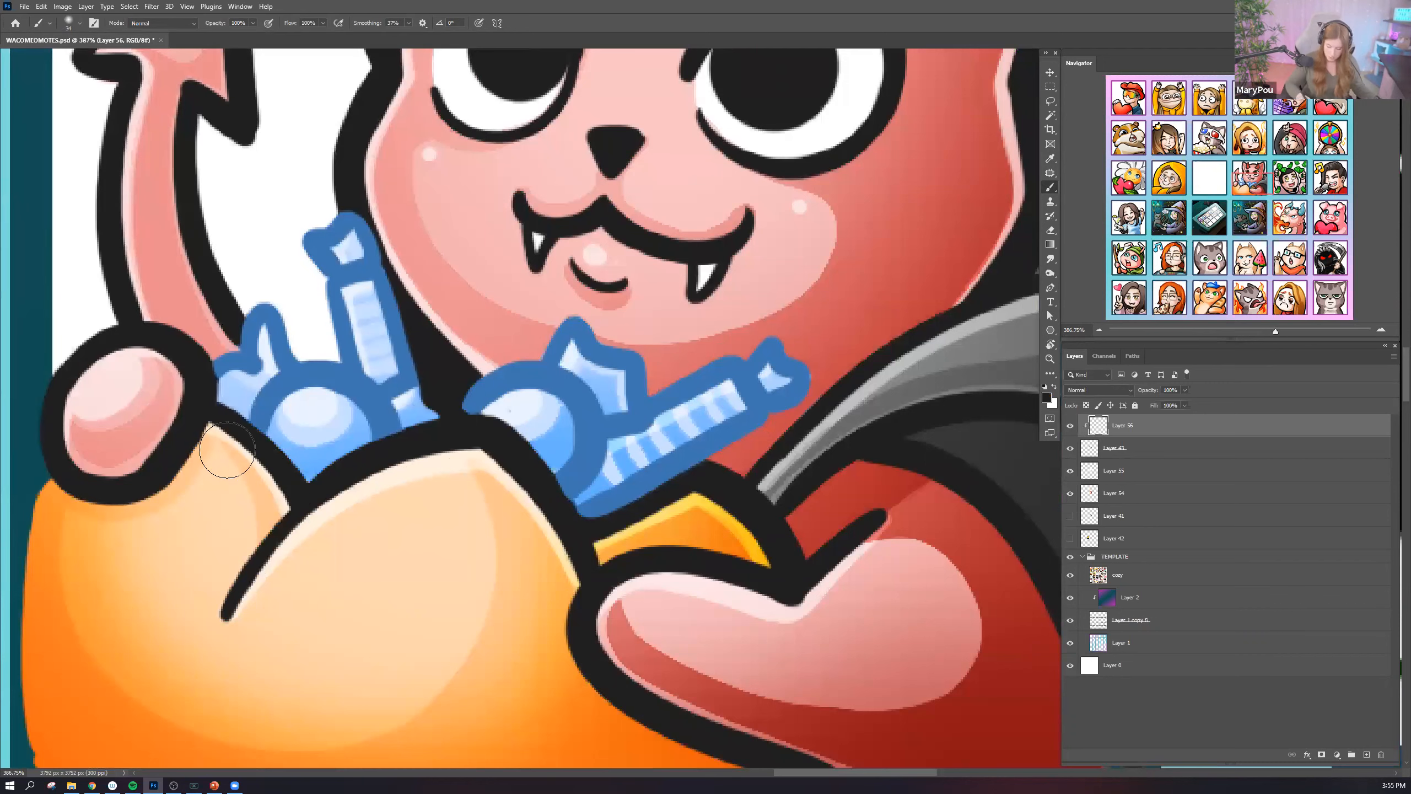
click(78, 23)
click(101, 60)
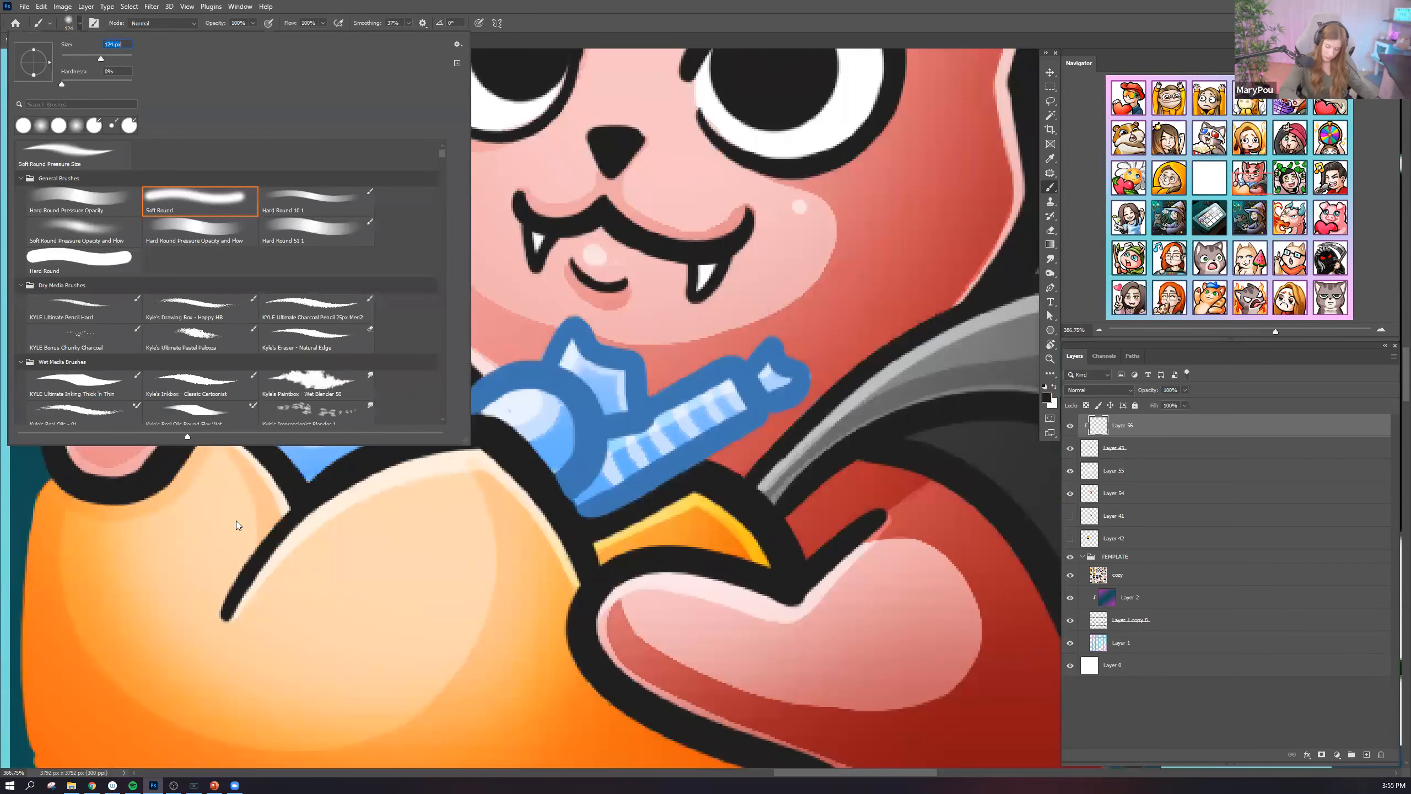
Softly shade the lower parts of the blue candy outlines black where they meet the bag.
click(294, 543)
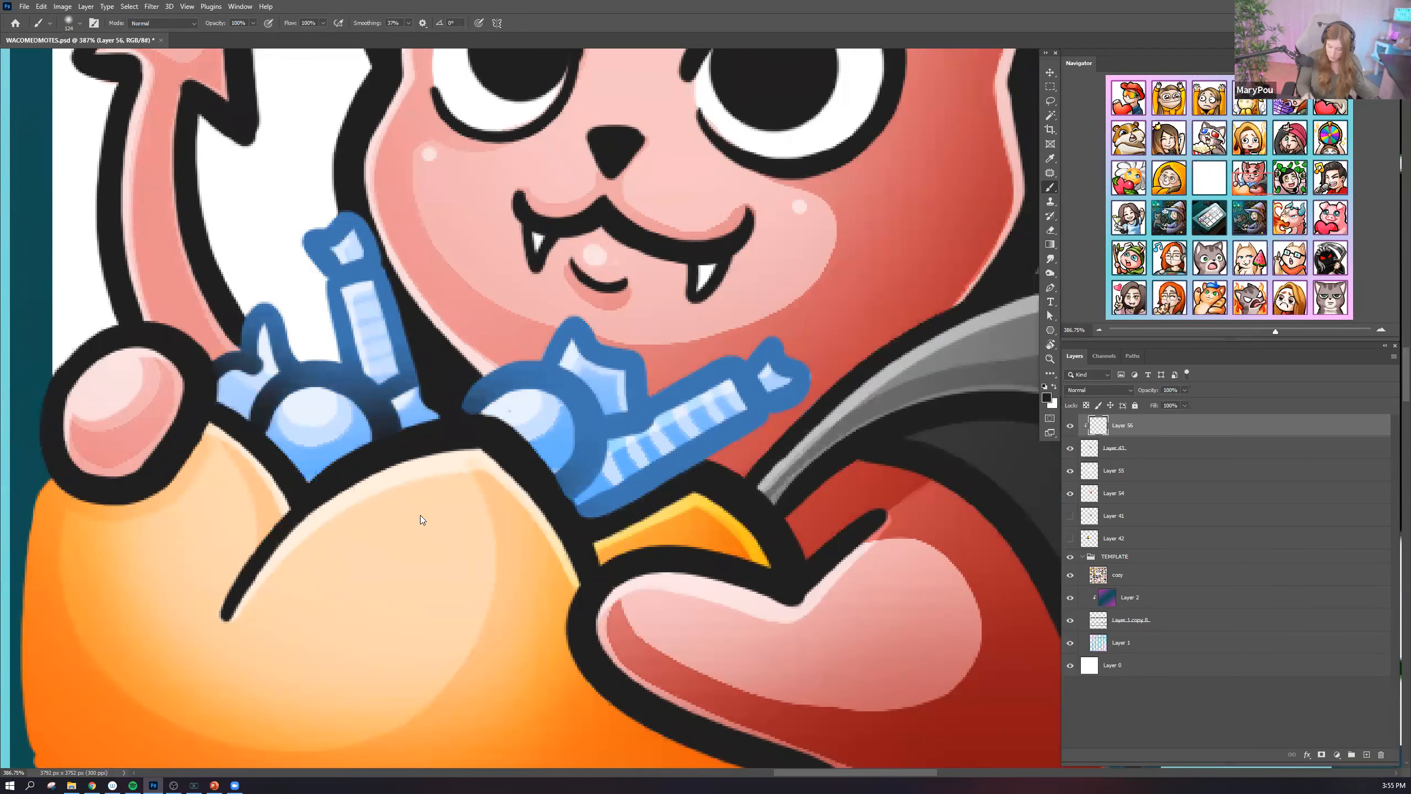
mouse_move(463, 524)
mouse_down()
mouse_move(657, 545)
mouse_move(611, 631)
mouse_move(688, 695)
mouse_up()
drag(651, 307, 561, 435)
scroll(617, 403, down, 10)
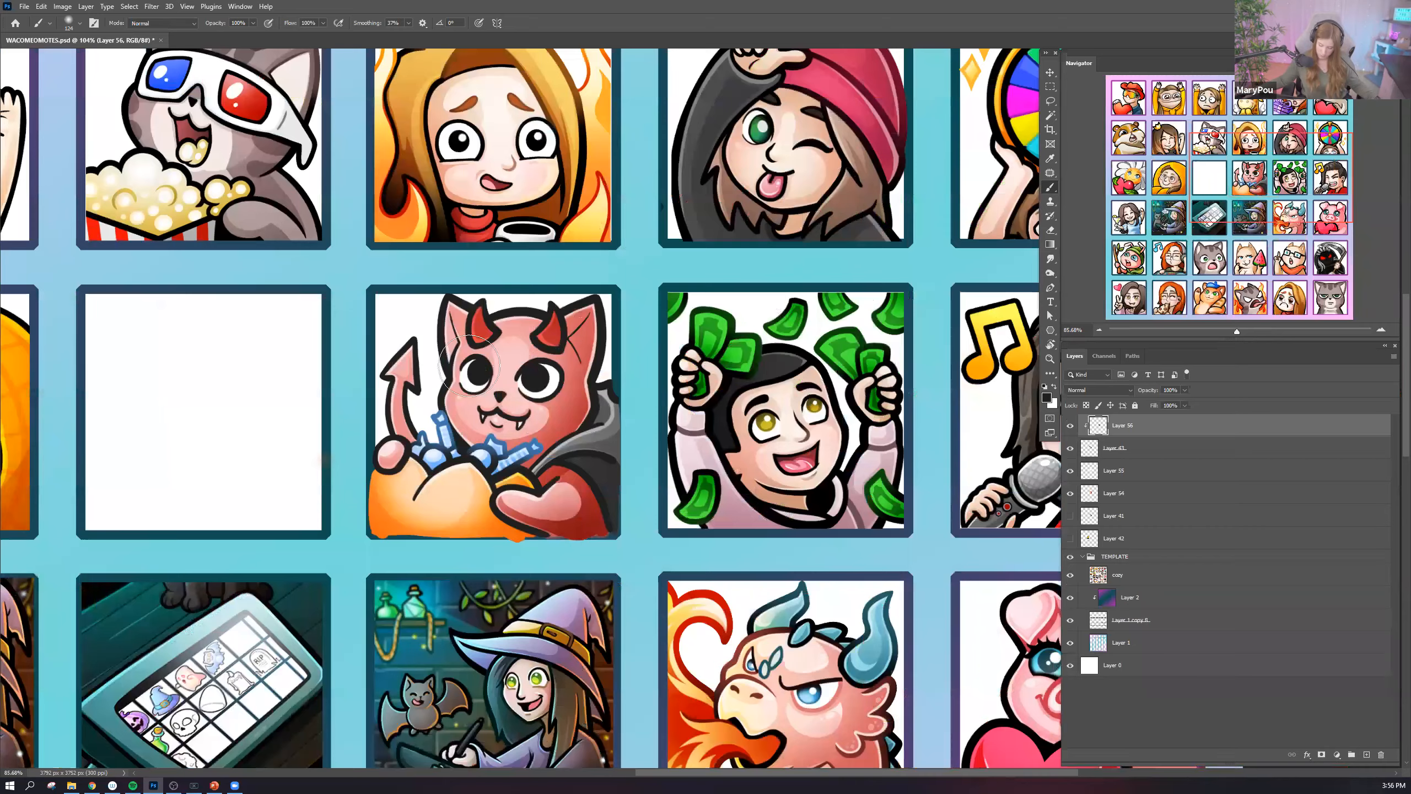
scroll(475, 361, up, 8)
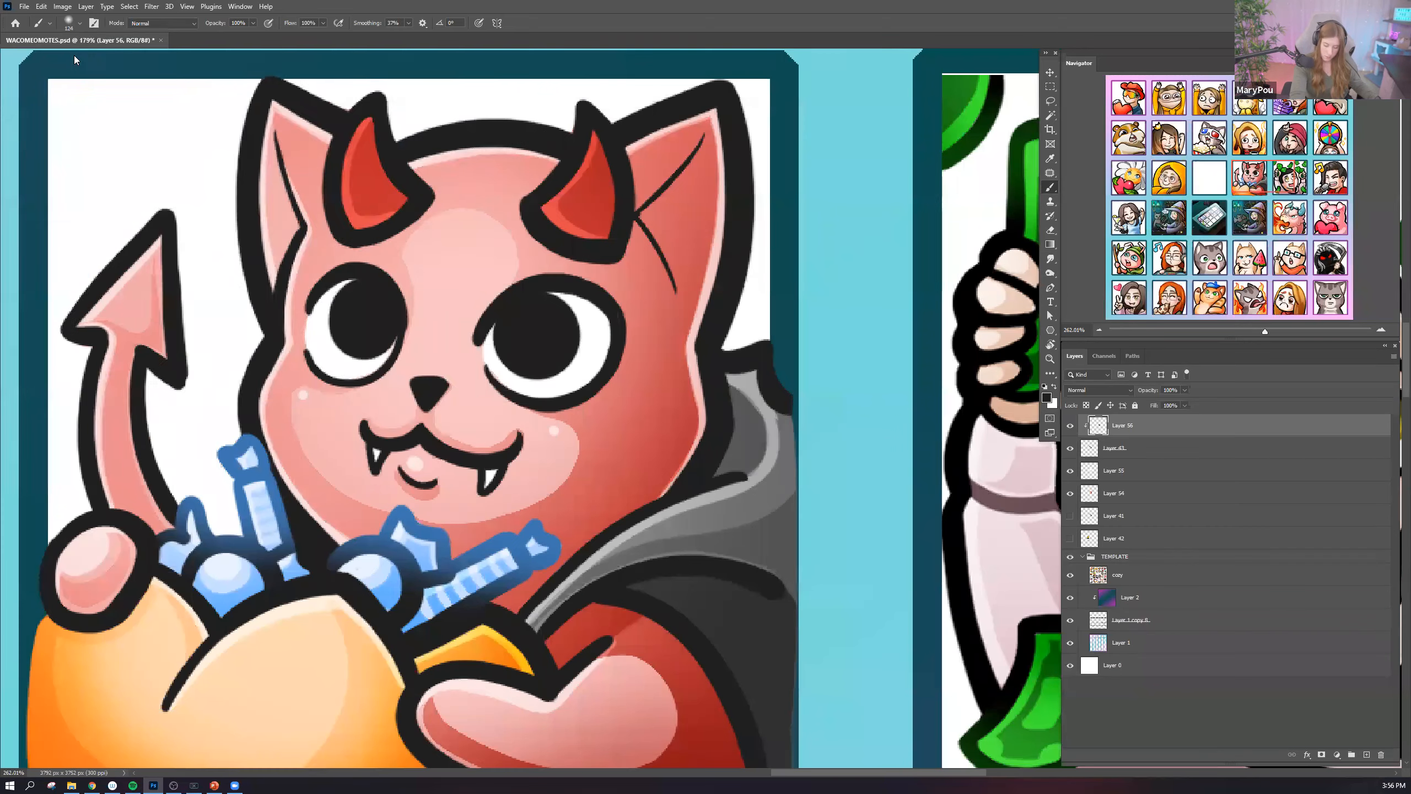
Switch to the Hard Round brush, try recolouring the right ear's inner lines with sampled fur pink, and undo the strokes.
right_click(74, 55)
click(83, 261)
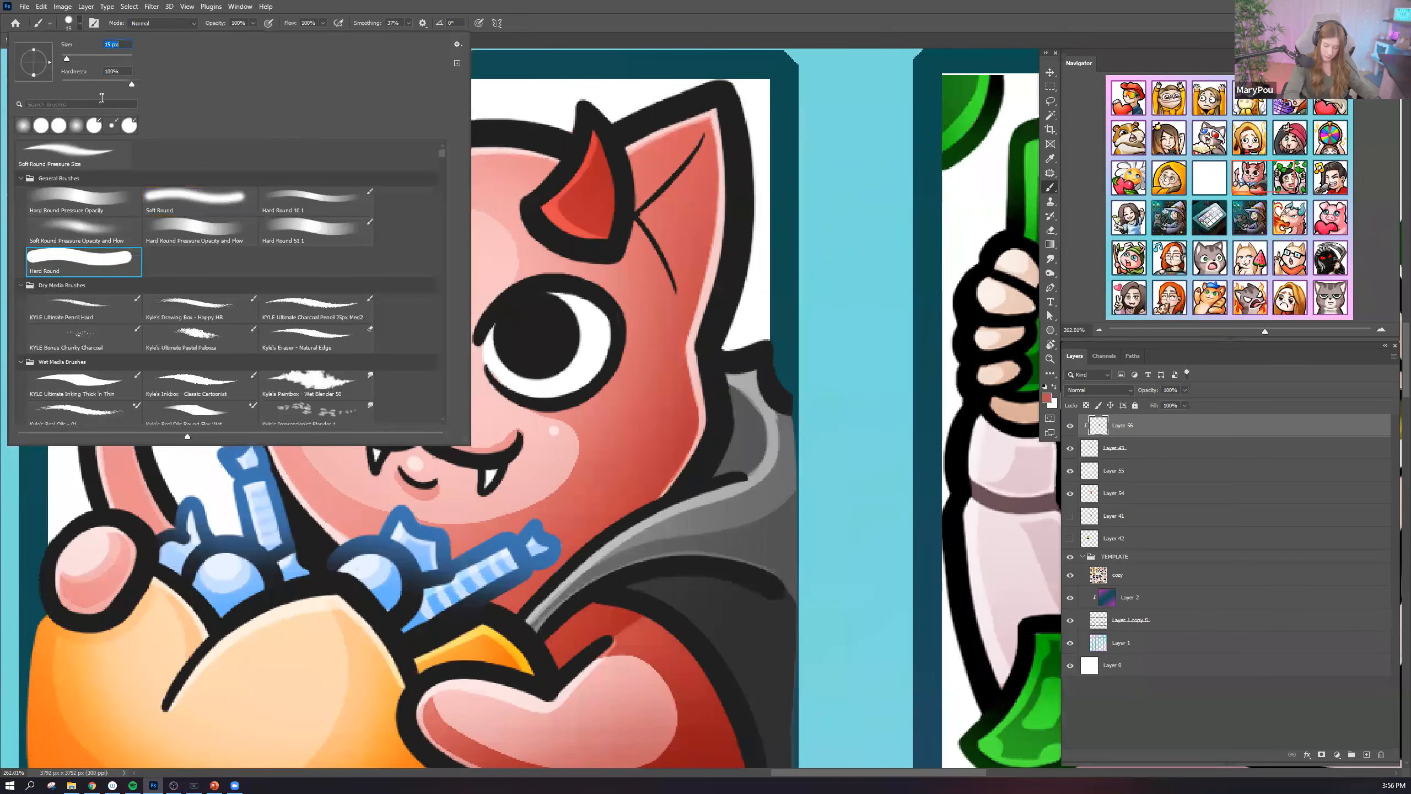
click(684, 249)
drag(660, 192, 661, 227)
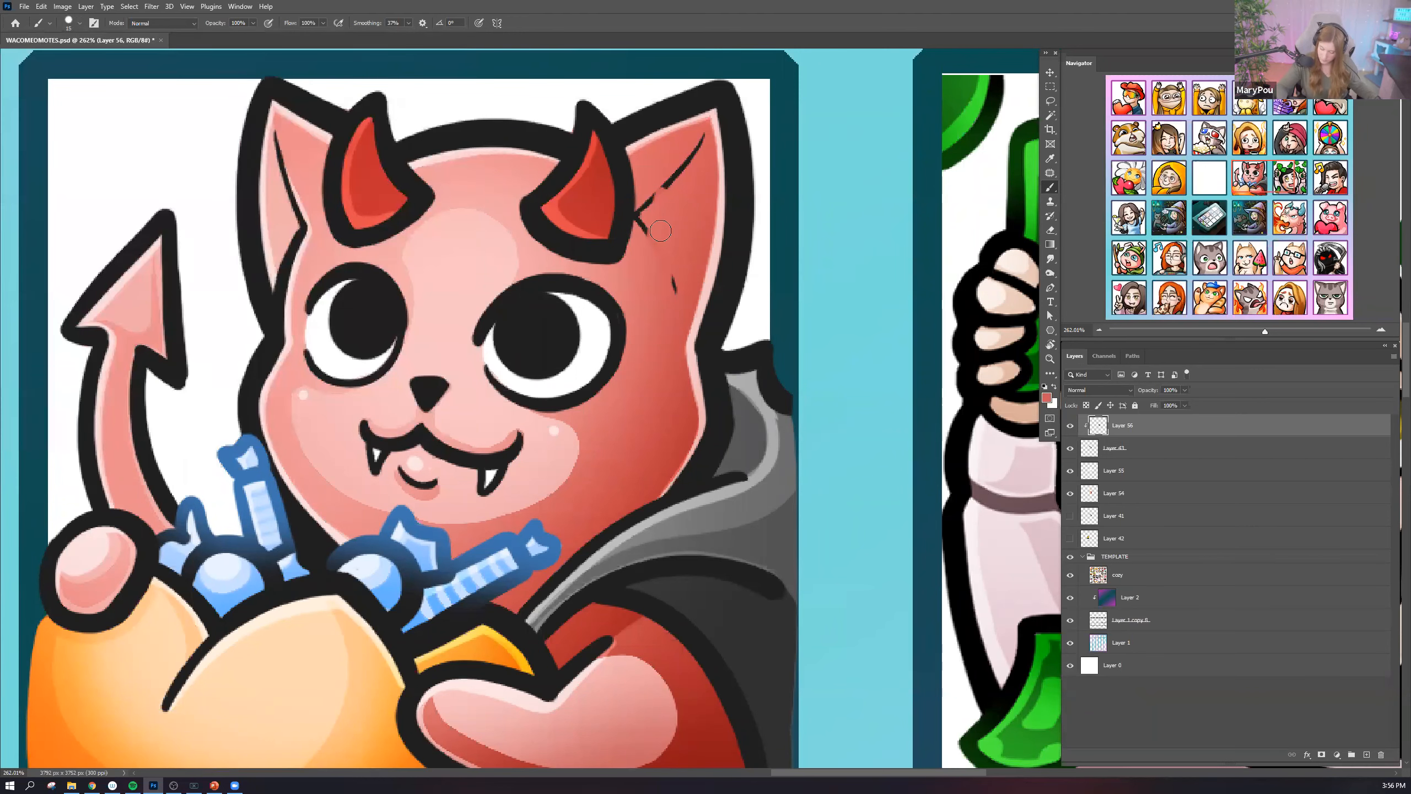
key(ctrl+z)
Paint the inner ear lines and the lower lip line with red sampled from the horn.
alt+click(605, 201)
drag(680, 172, 703, 133)
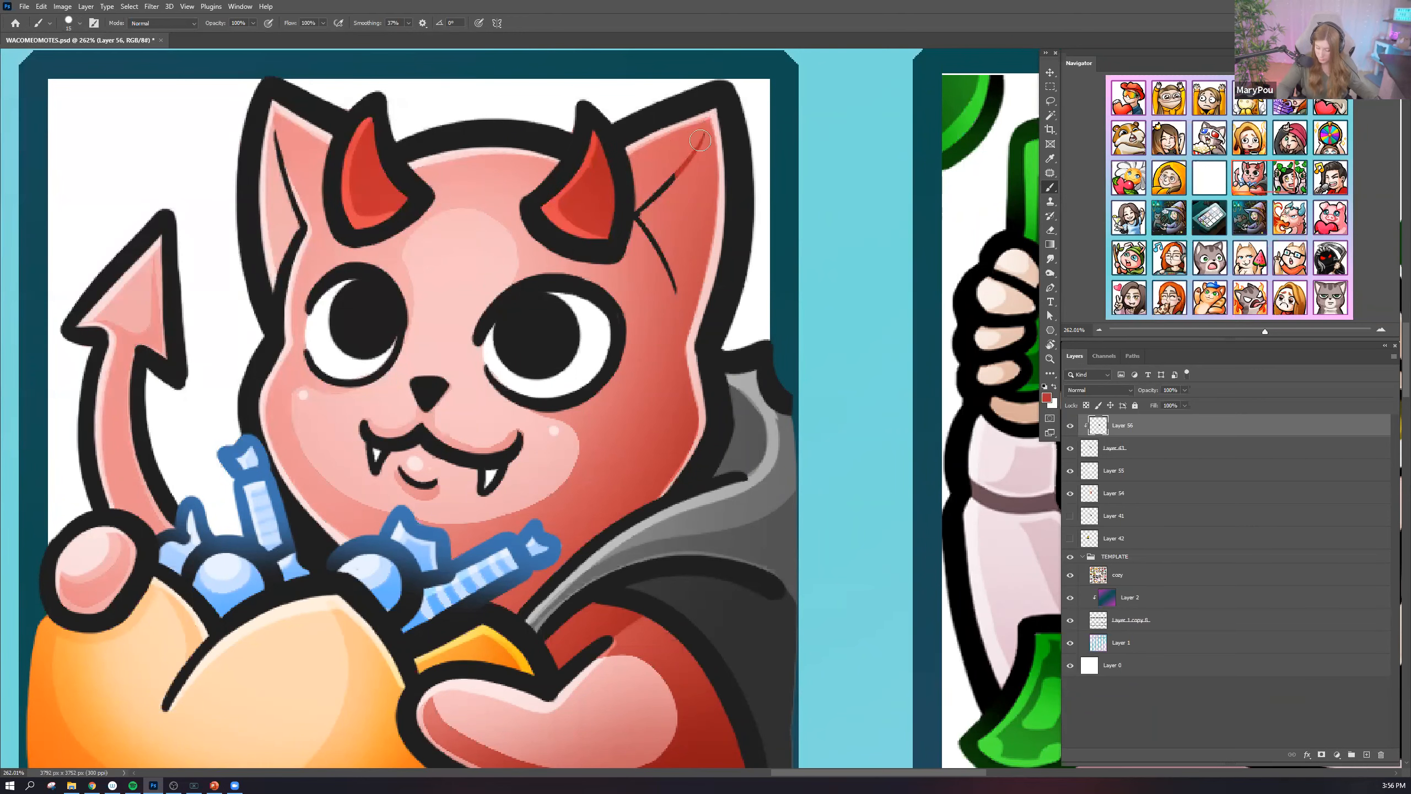
drag(644, 223, 676, 288)
mouse_move(276, 133)
mouse_down()
mouse_move(304, 224)
mouse_move(281, 270)
mouse_up()
drag(289, 320, 278, 288)
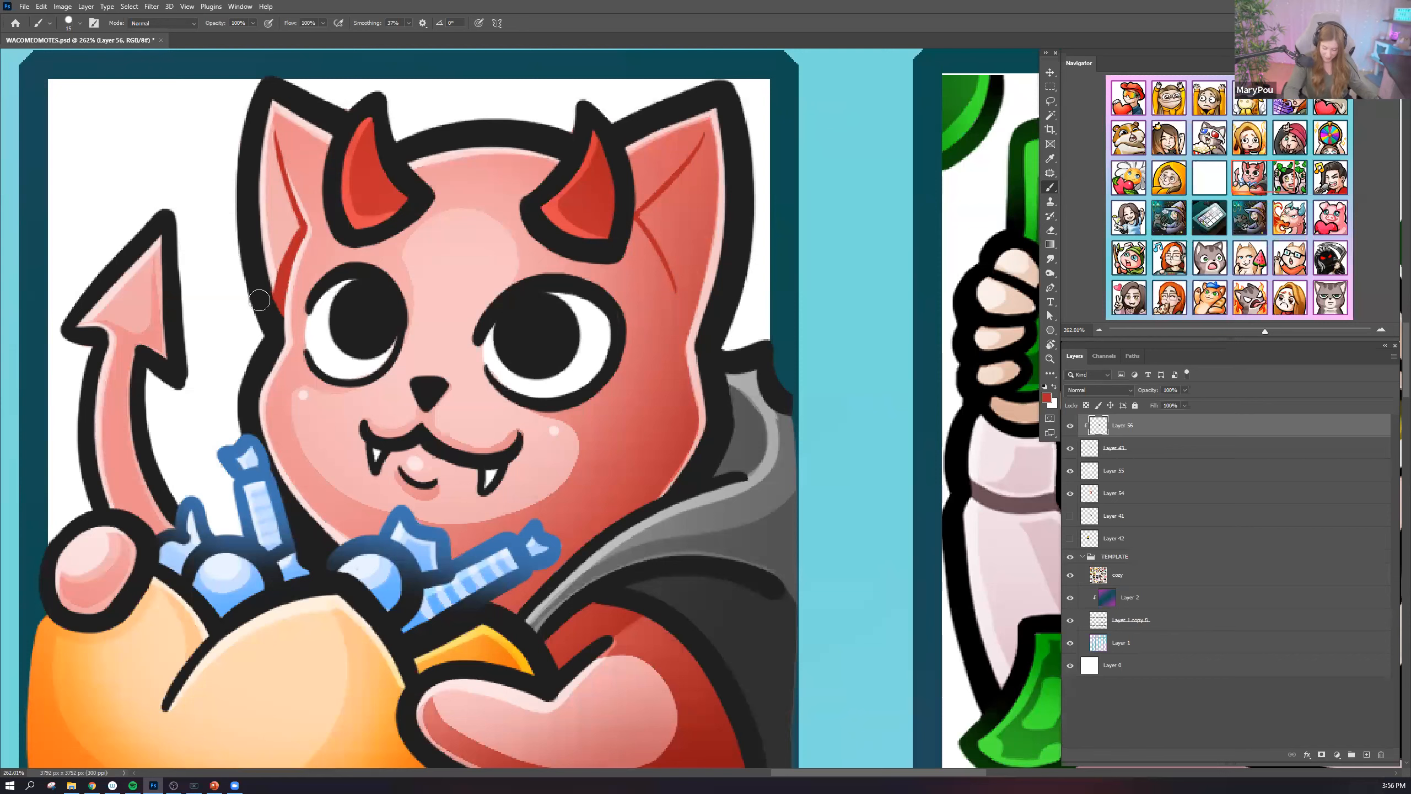
drag(431, 491, 405, 465)
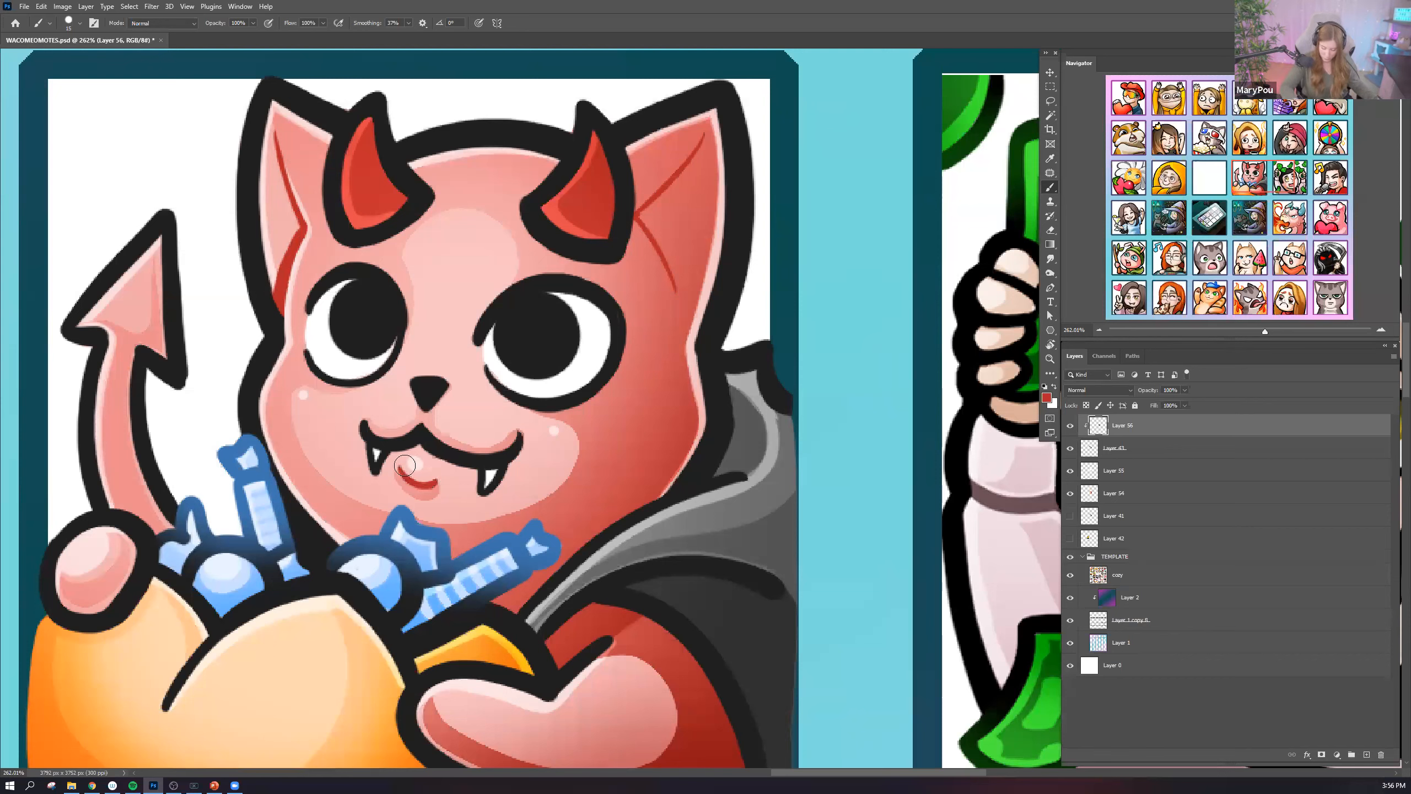
Darken the red in the colour picker and recolour the inner ear lines, lower lip line and nose with it.
click(1049, 398)
click(679, 417)
drag(690, 427, 684, 451)
click(827, 371)
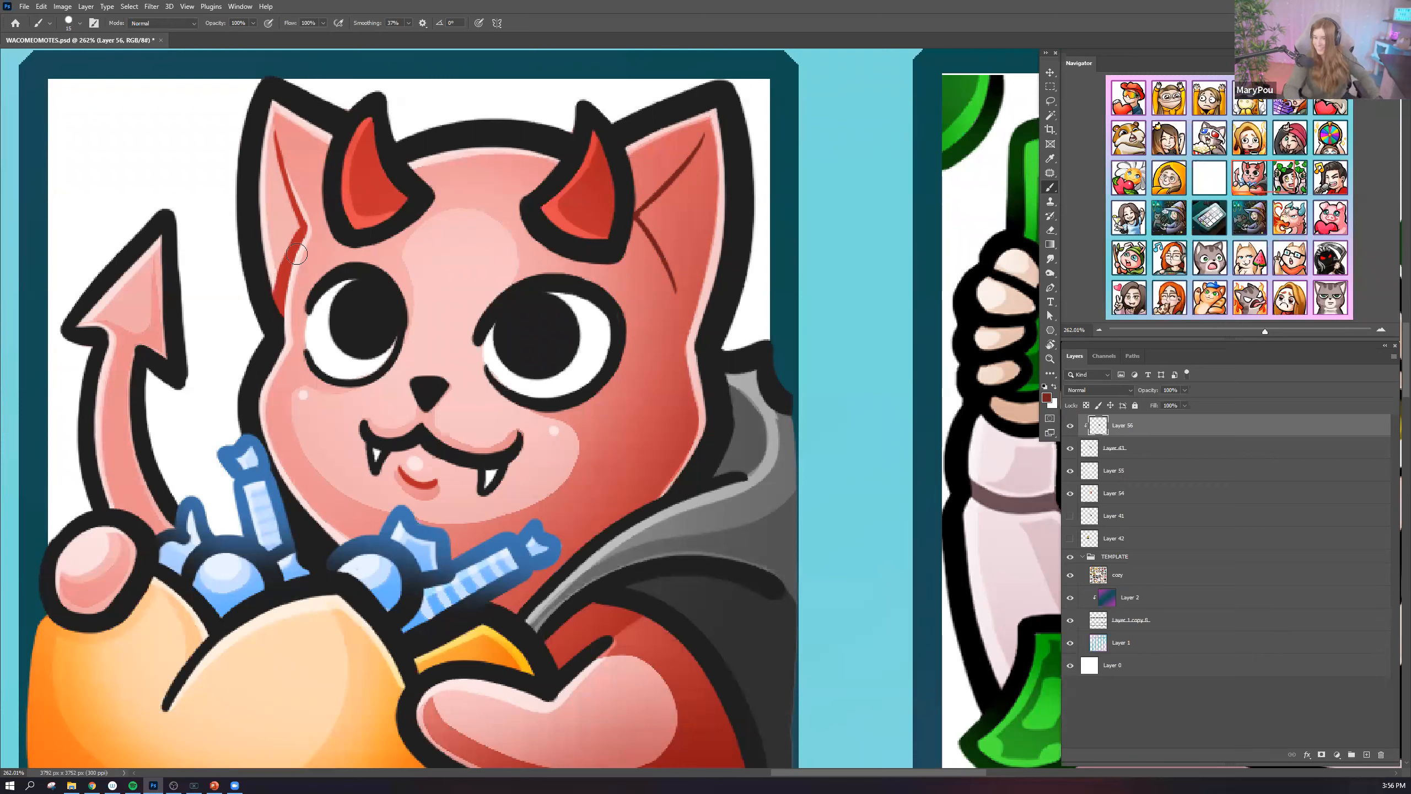
mouse_move(286, 318)
mouse_down()
mouse_move(280, 245)
mouse_move(276, 282)
mouse_up()
key(ctrl+z)
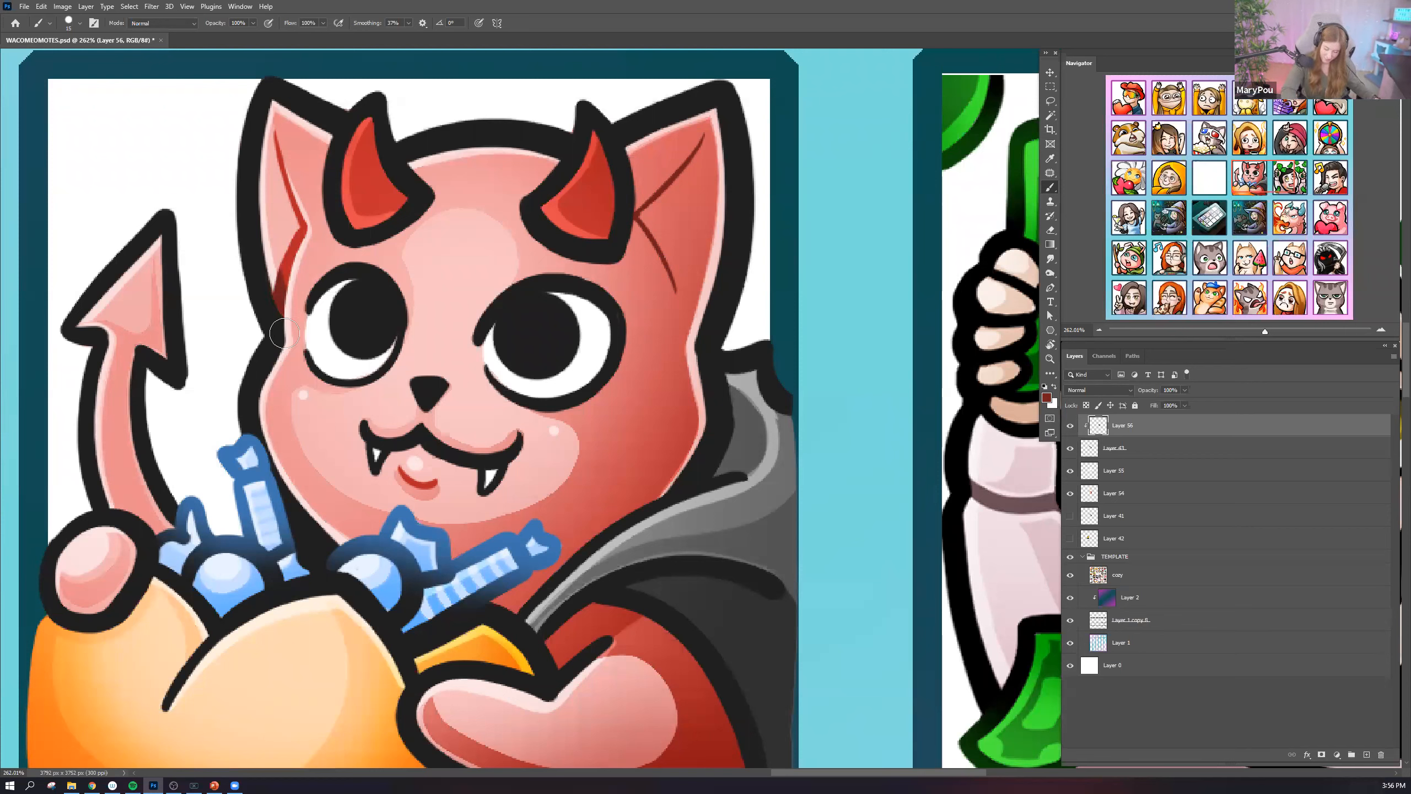
mouse_move(287, 163)
mouse_down()
mouse_move(287, 273)
mouse_move(277, 137)
mouse_up()
drag(401, 470, 434, 484)
drag(428, 385, 442, 397)
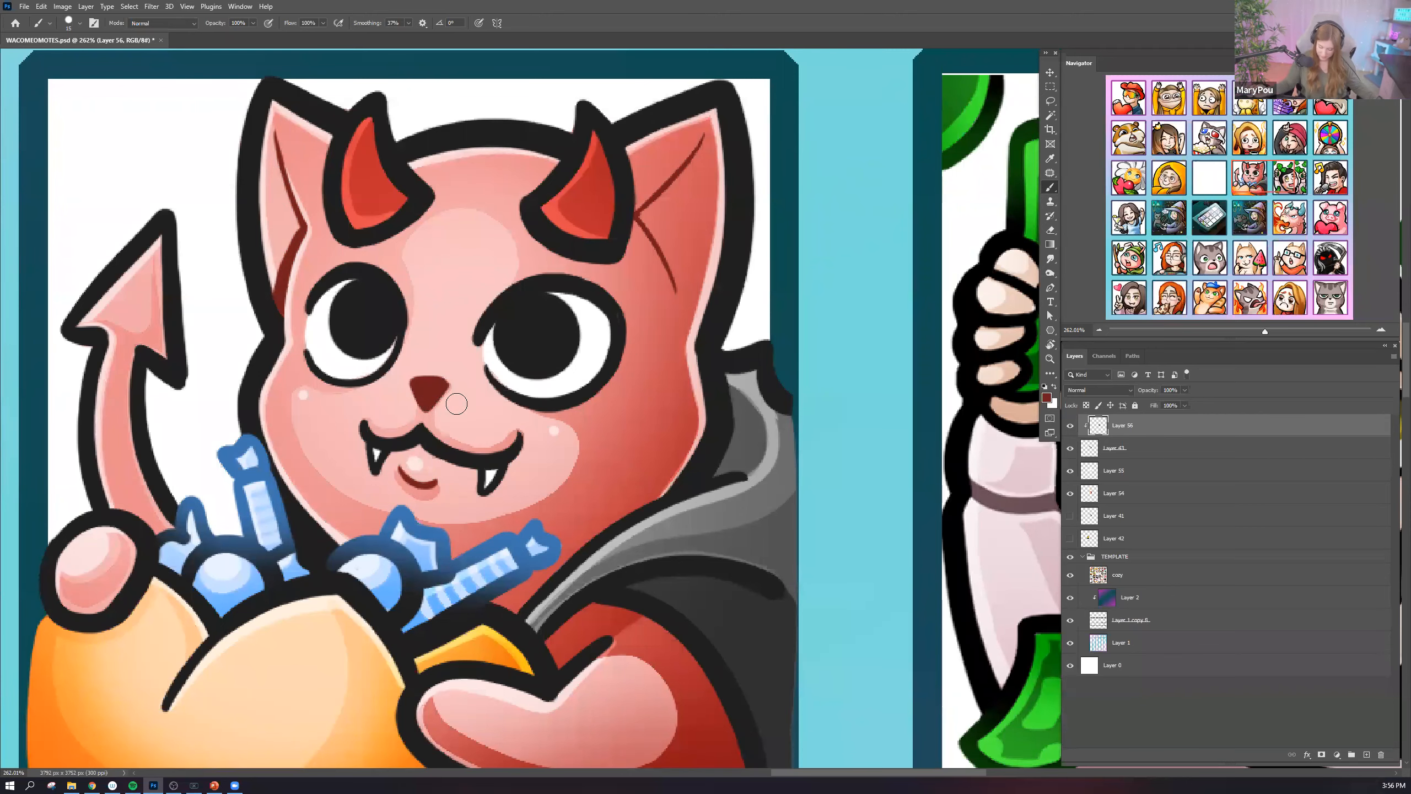
Add a new layer above the outline colour layer and clip it to the line art.
scroll(524, 316, down, 5)
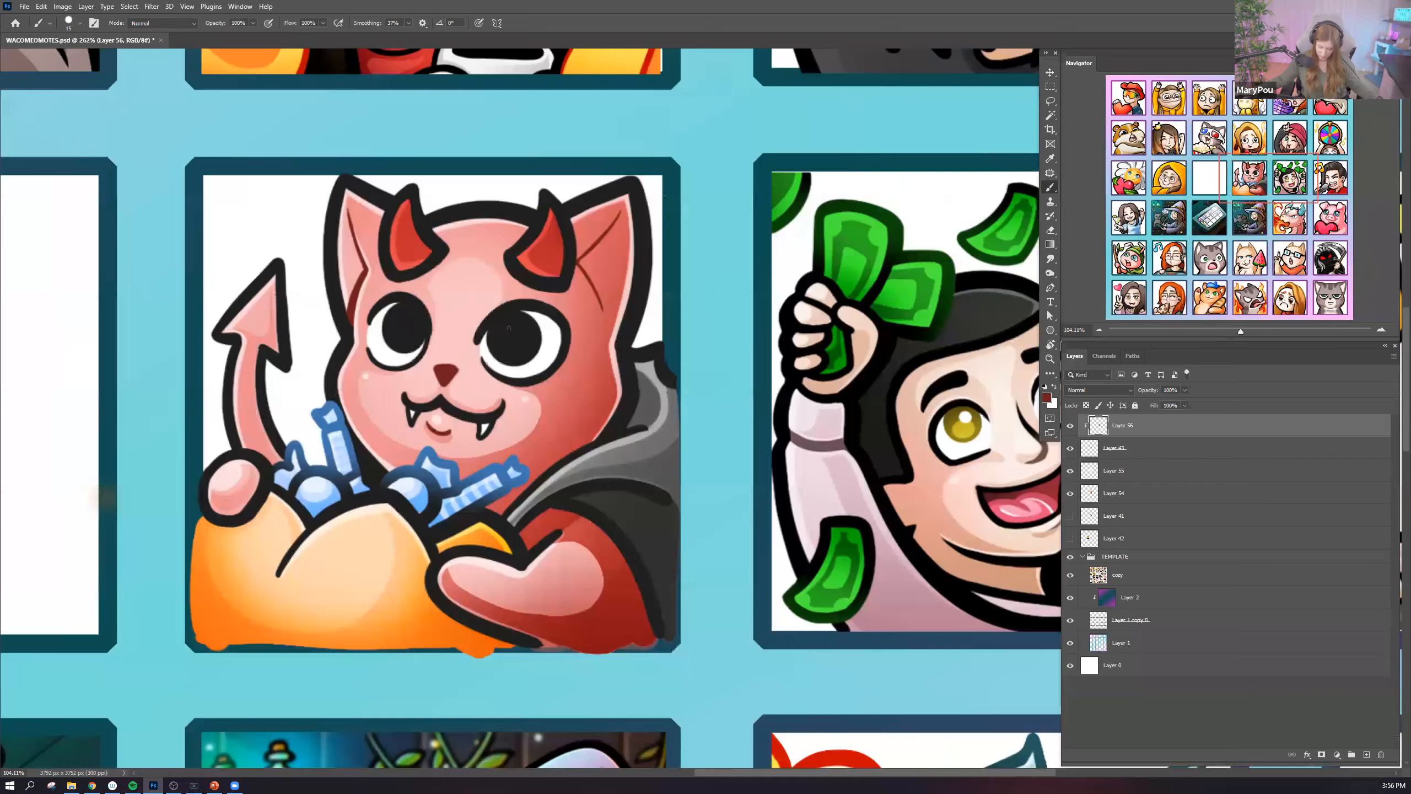
scroll(509, 328, down, 3)
scroll(504, 320, up, 8)
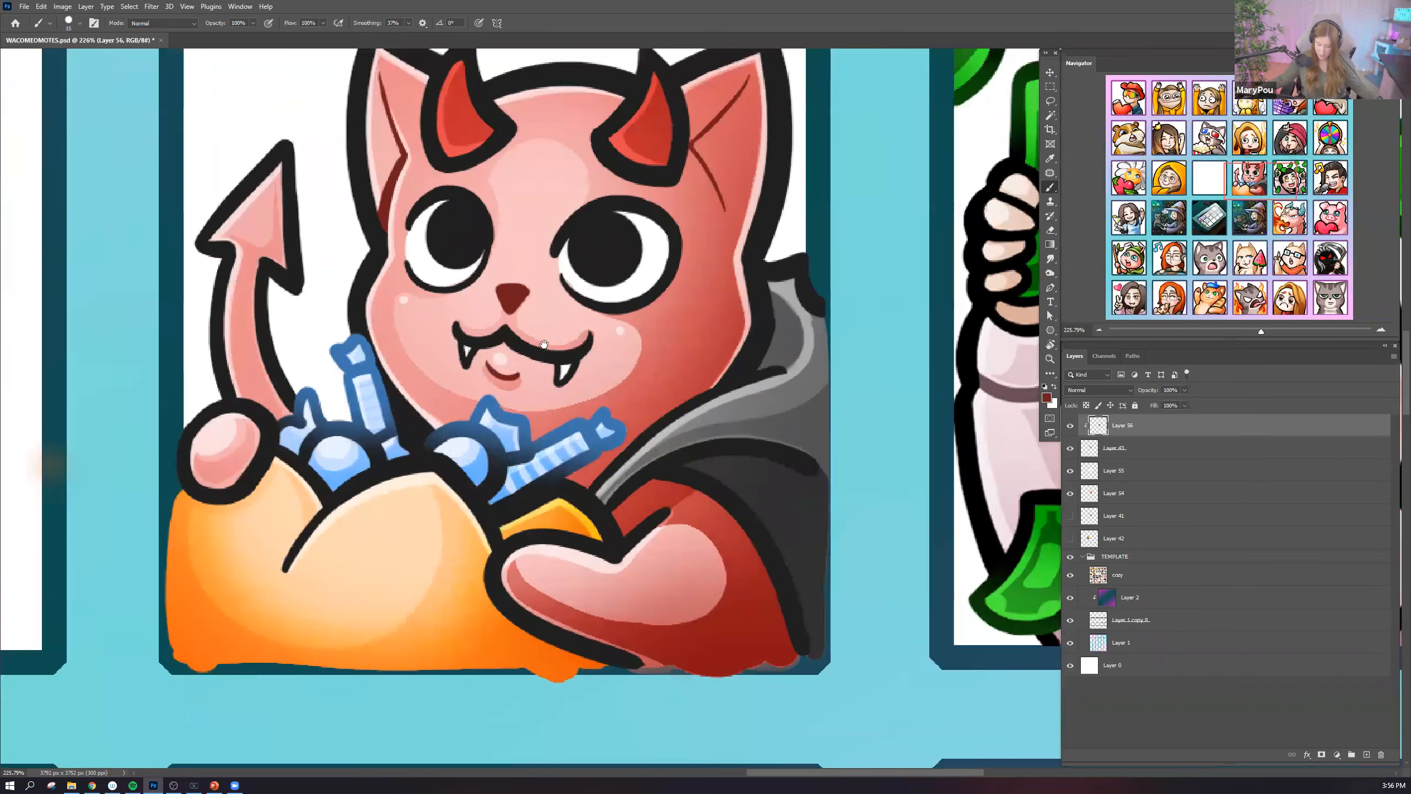
scroll(544, 344, down, 3)
scroll(534, 344, up, 3)
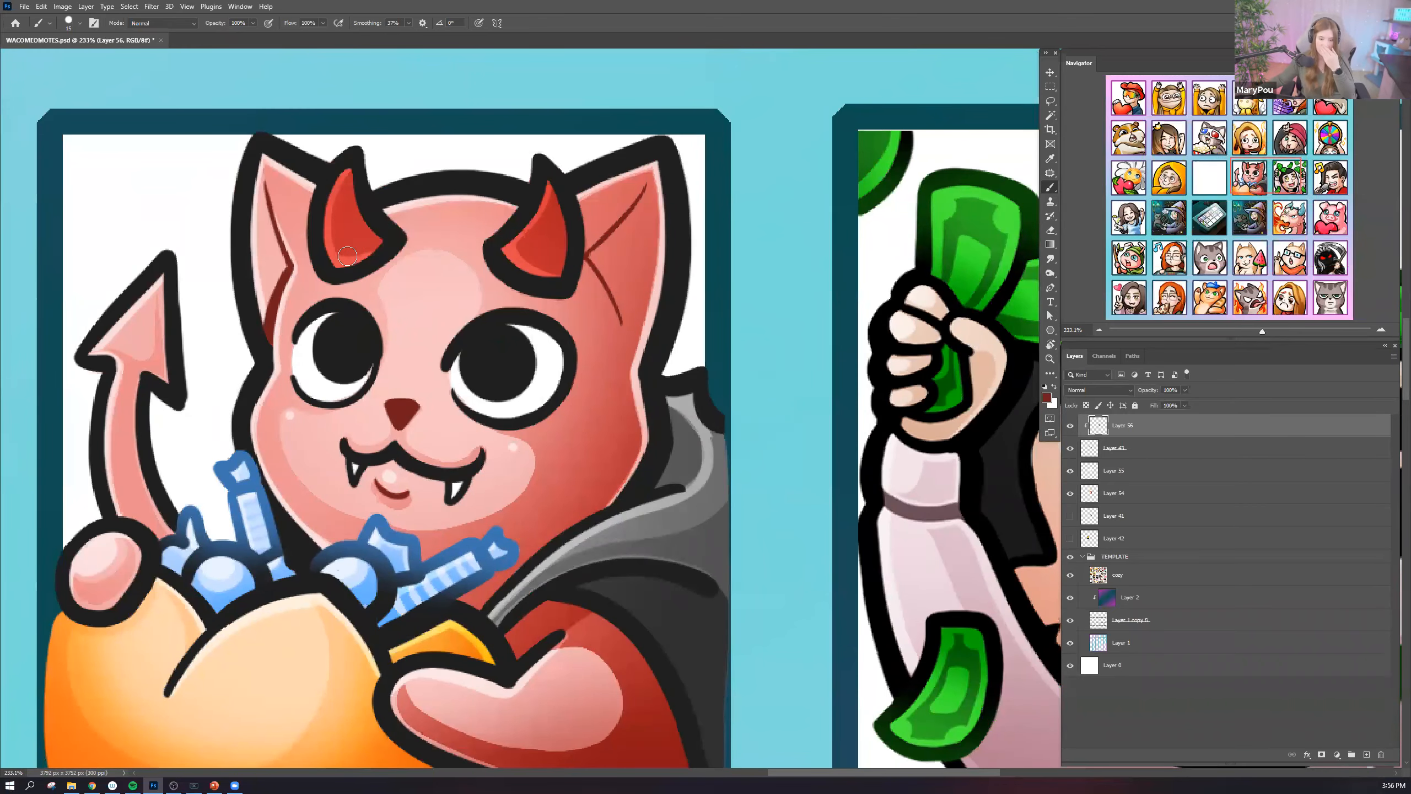
click(85, 6)
mouse_move(111, 17)
click(220, 18)
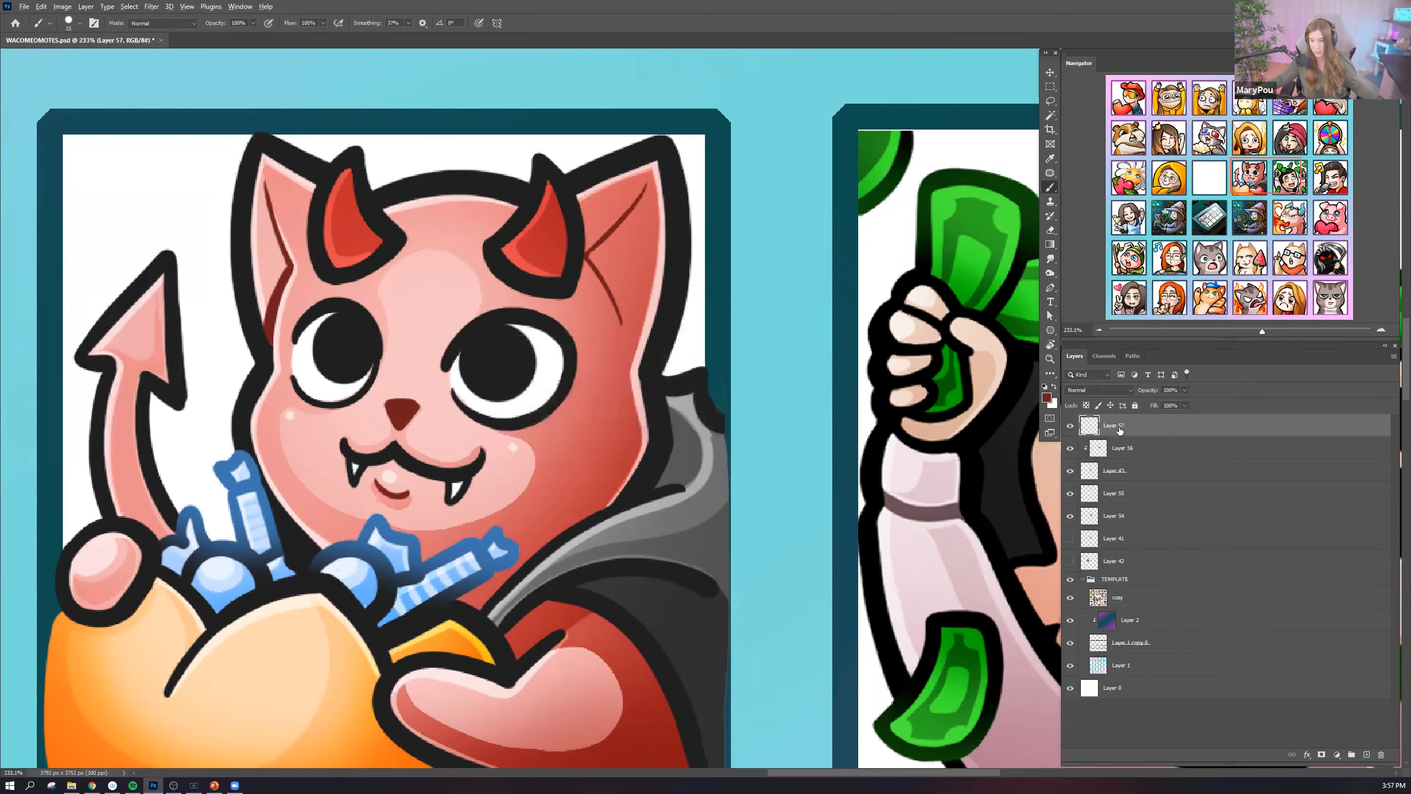
alt+click(1125, 433)
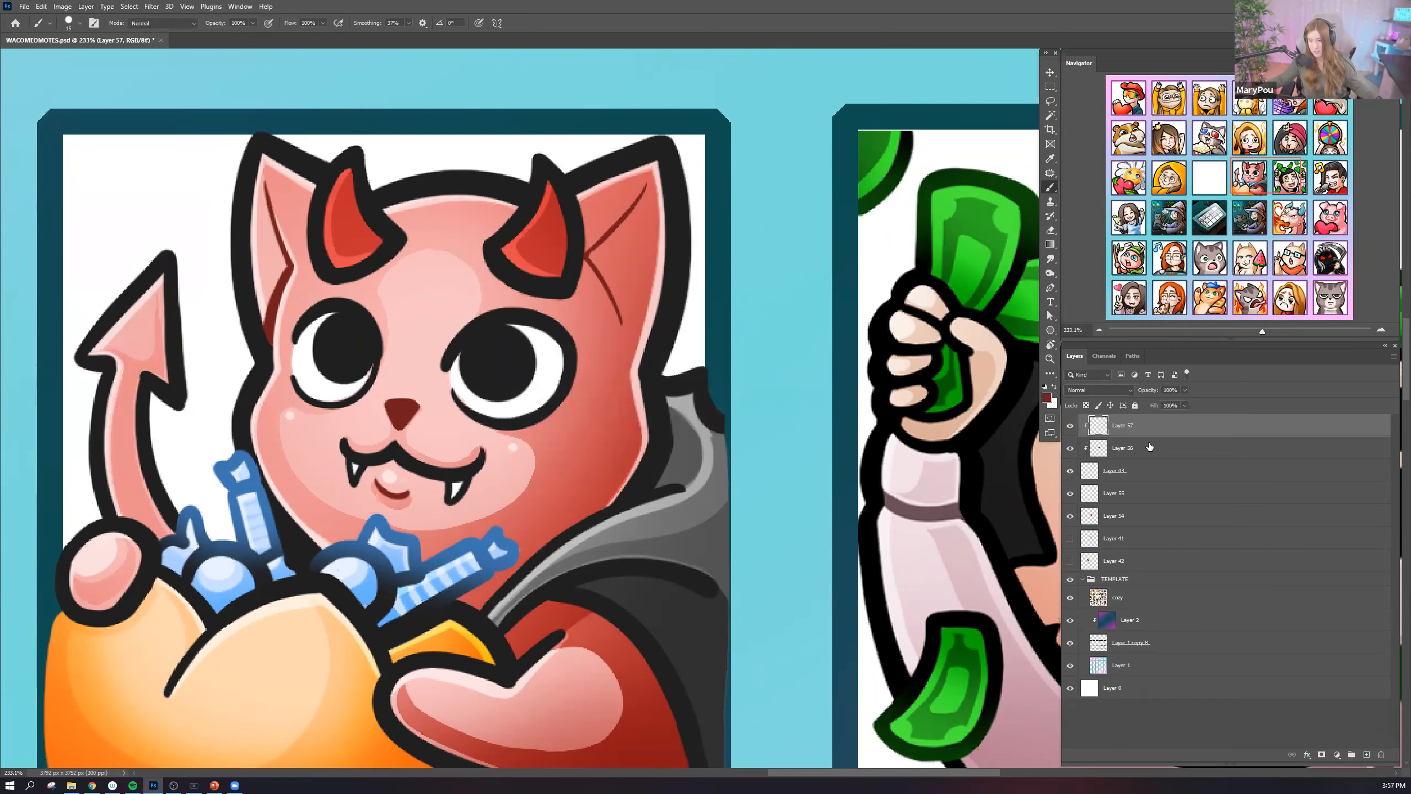
Set the foreground to golden yellow #ffba00 and make the new clipped layer active for colouring the eyes.
scroll(509, 404, up, 4)
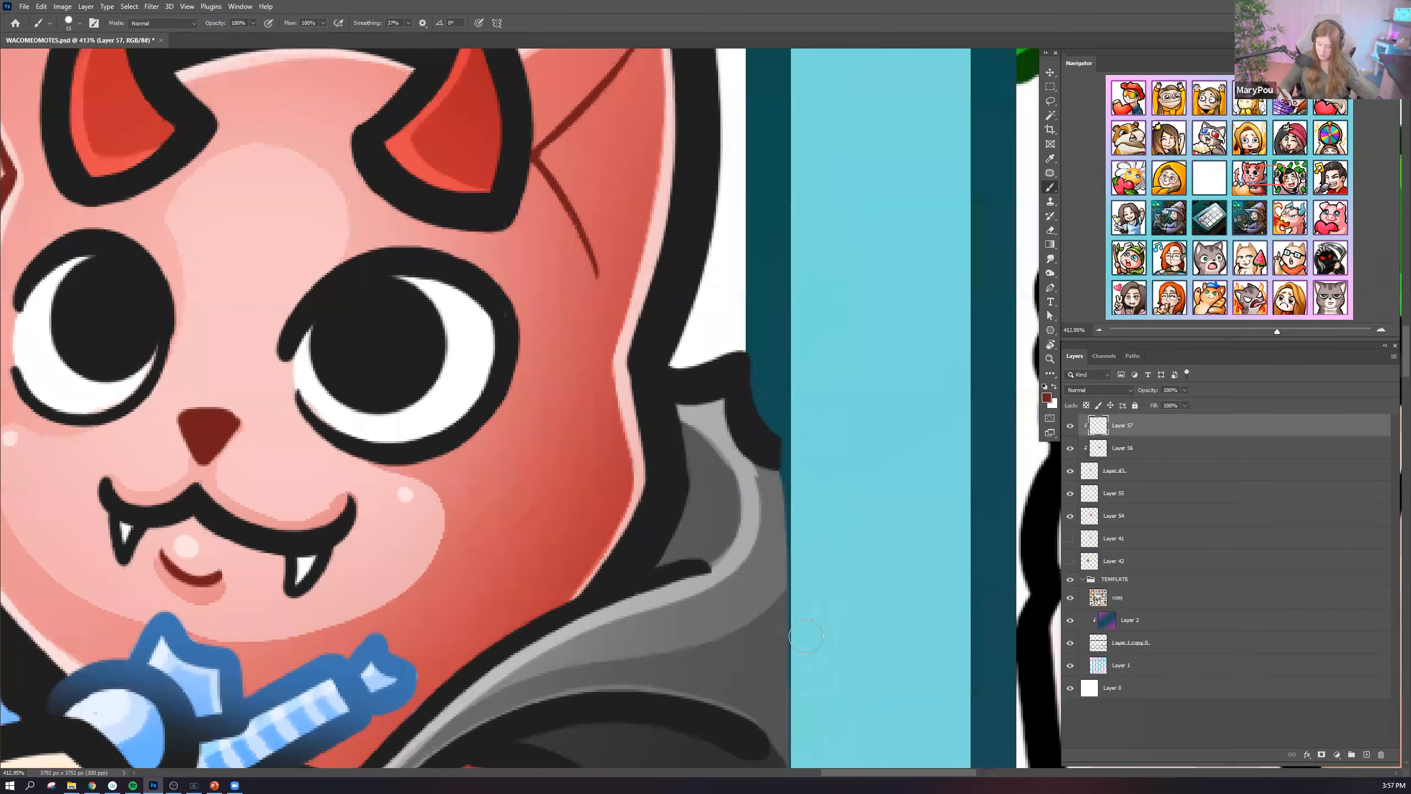
drag(510, 438, 789, 503)
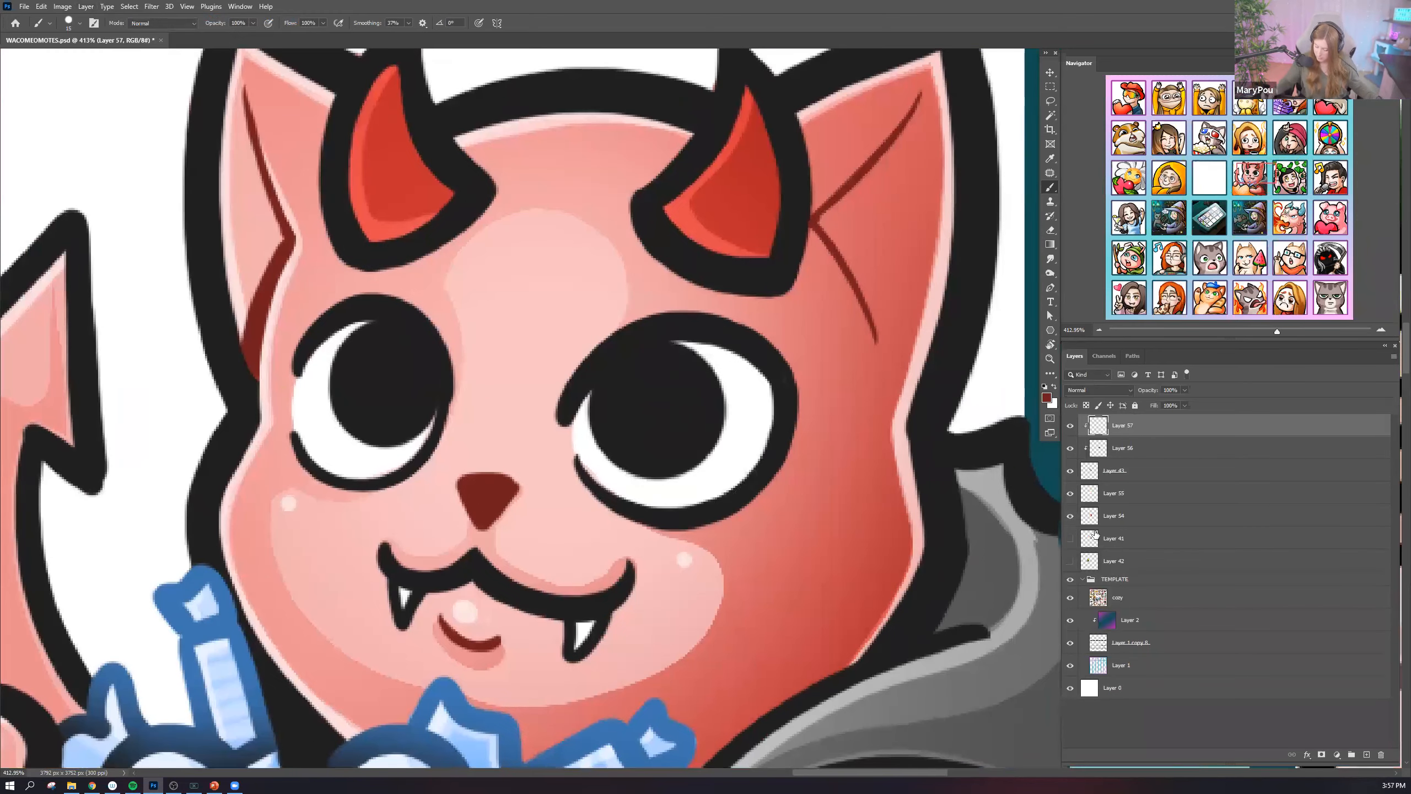
click(1132, 517)
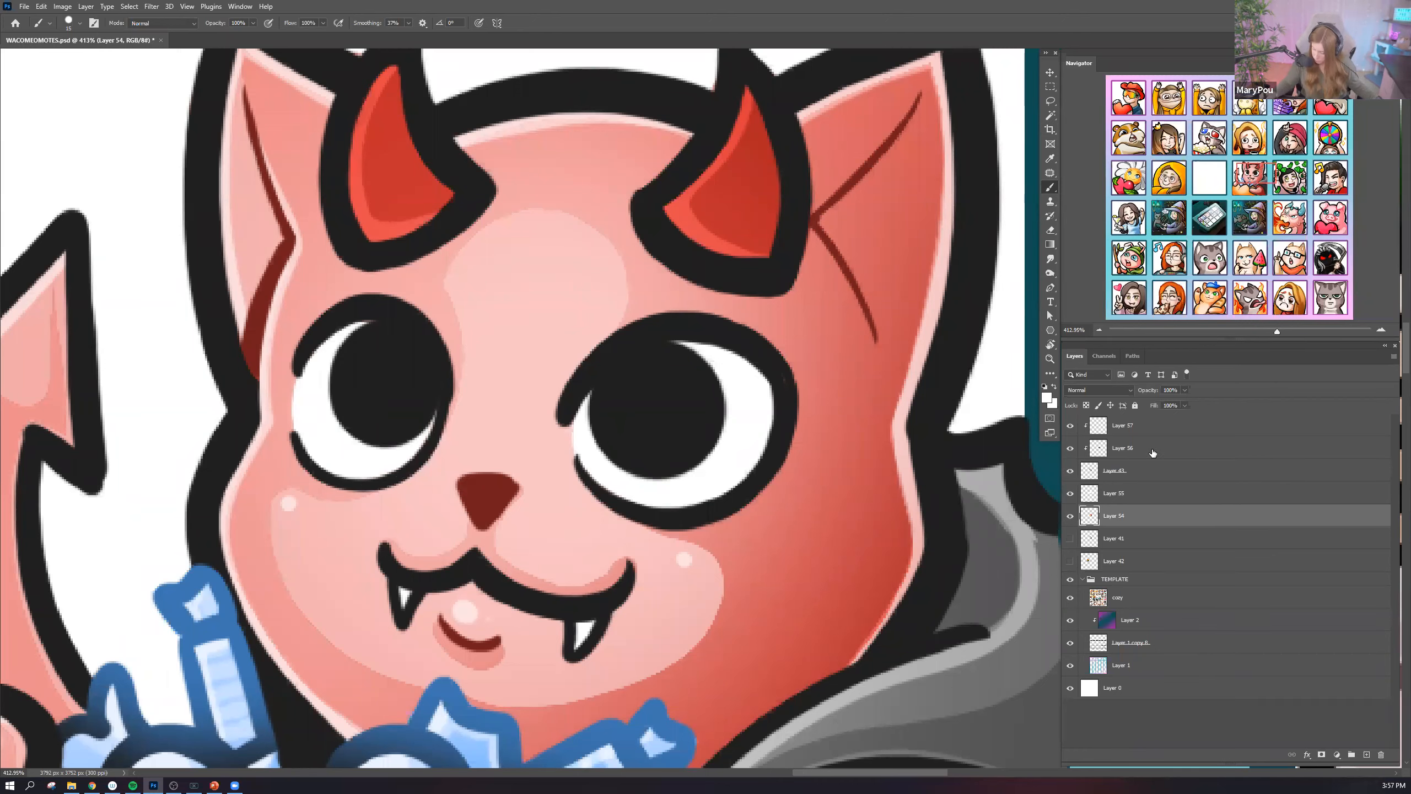
click(1154, 424)
click(1048, 399)
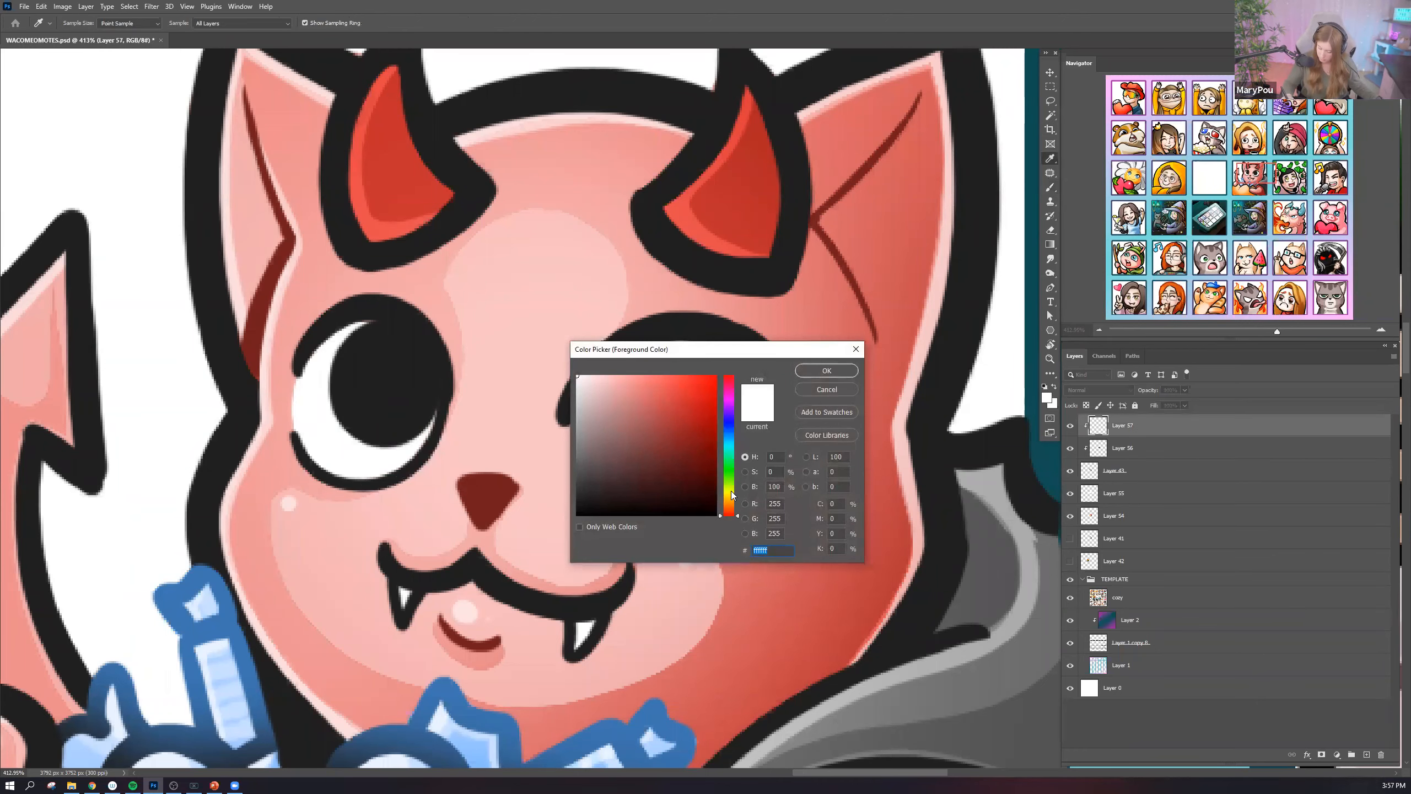
drag(729, 513, 729, 499)
drag(702, 391, 717, 375)
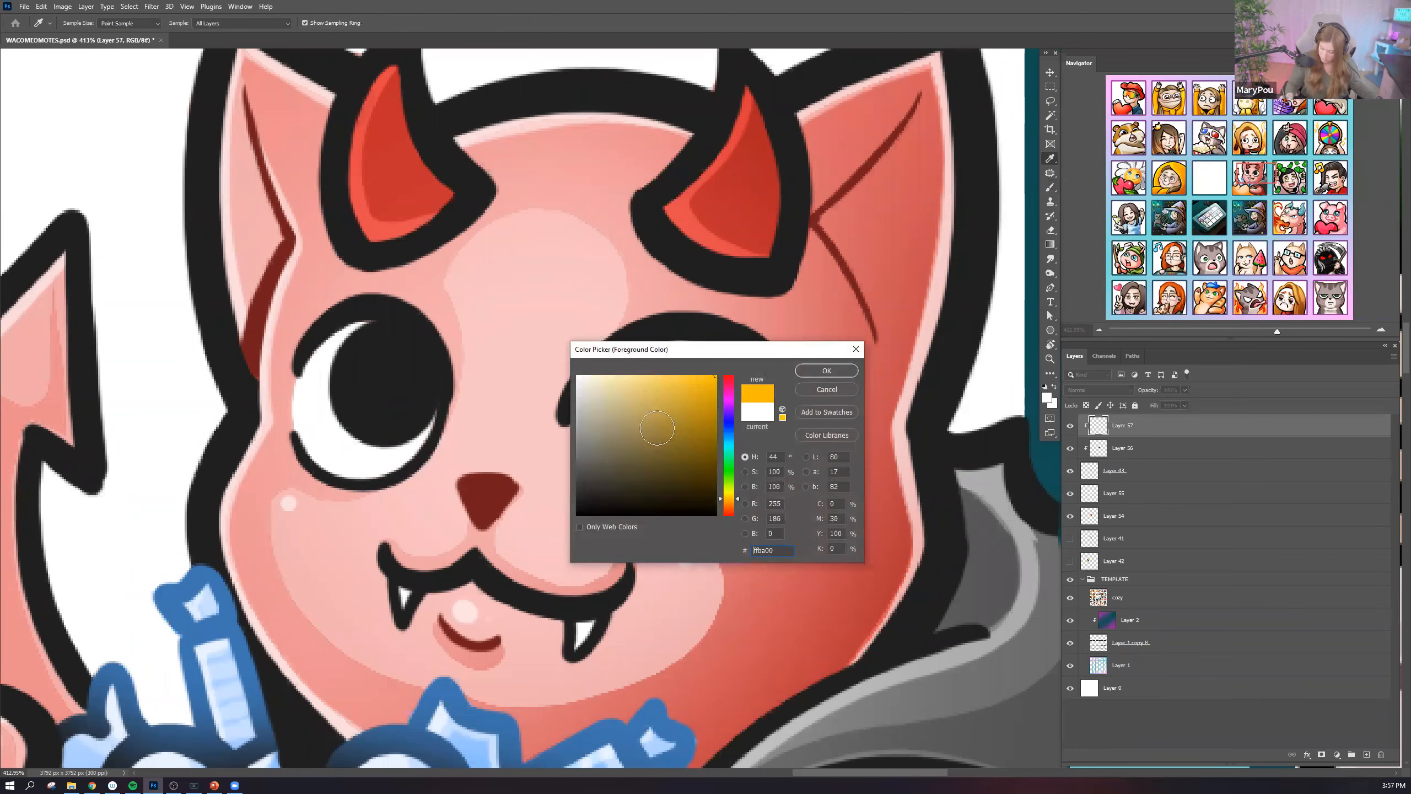
click(827, 370)
Paint both of the cat's black pupils solid golden yellow on the new clipped layer.
mouse_move(712, 456)
mouse_down()
mouse_move(666, 422)
mouse_move(589, 433)
mouse_move(627, 383)
mouse_move(701, 370)
mouse_move(607, 455)
mouse_up()
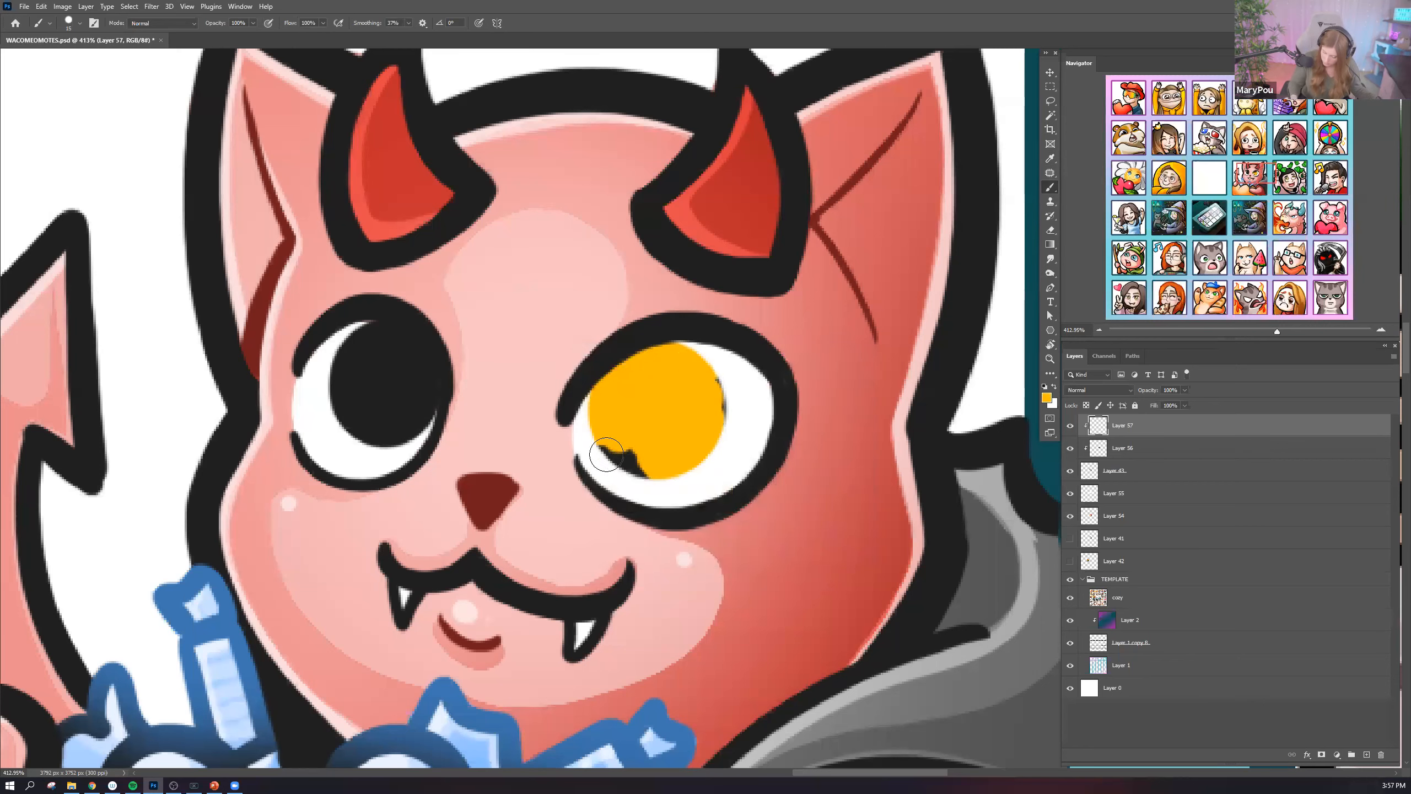
right_click(687, 459)
click(641, 430)
mouse_move(355, 388)
mouse_down()
mouse_move(399, 356)
mouse_move(377, 366)
mouse_move(370, 333)
mouse_move(407, 364)
mouse_move(401, 435)
mouse_move(358, 359)
mouse_move(386, 372)
mouse_move(395, 422)
mouse_up()
mouse_move(388, 341)
mouse_down()
mouse_move(420, 378)
mouse_move(411, 425)
mouse_up()
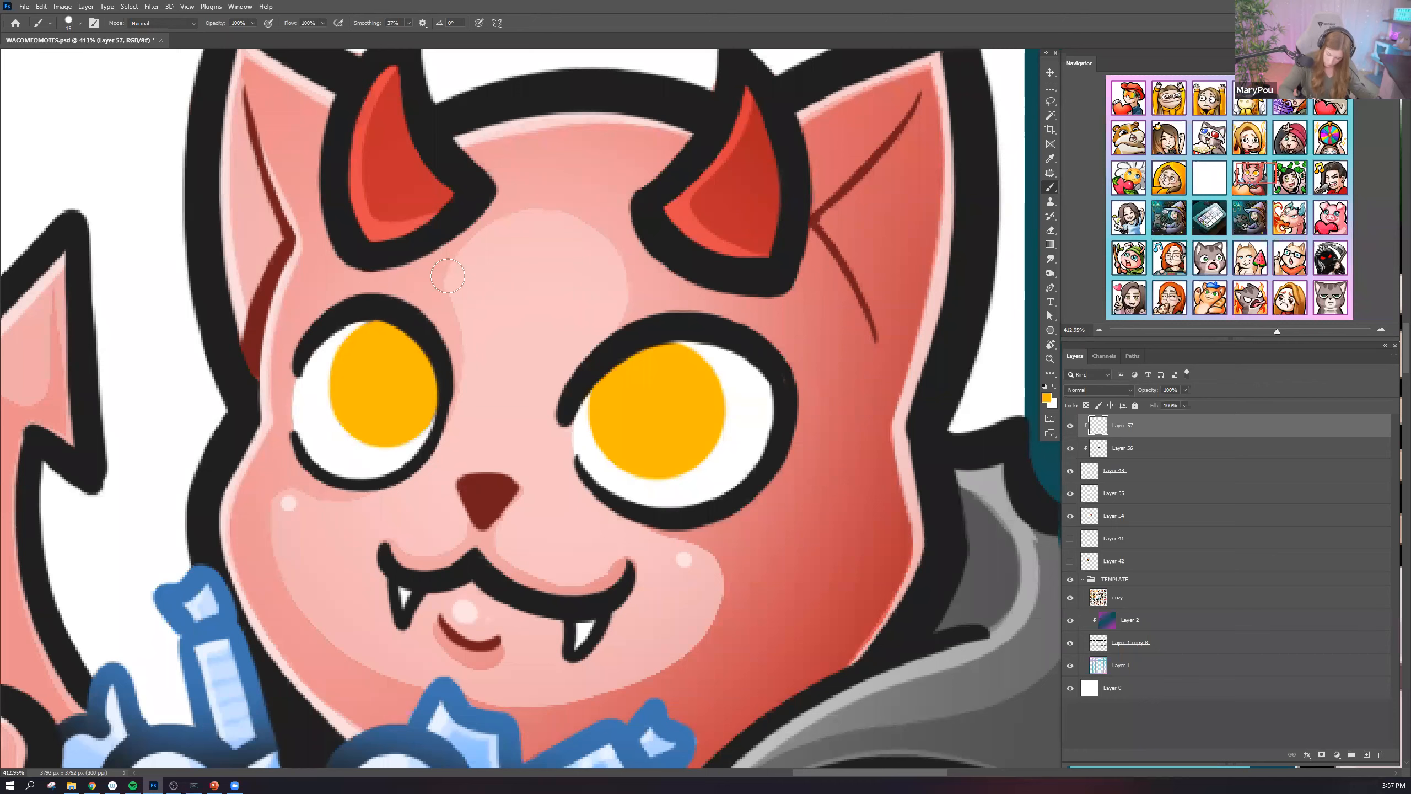
Load the golden eye layer as a selection, choose the Soft Round Pressure Size brush and set the foreground to a deep orange.
ctrl+click(1102, 425)
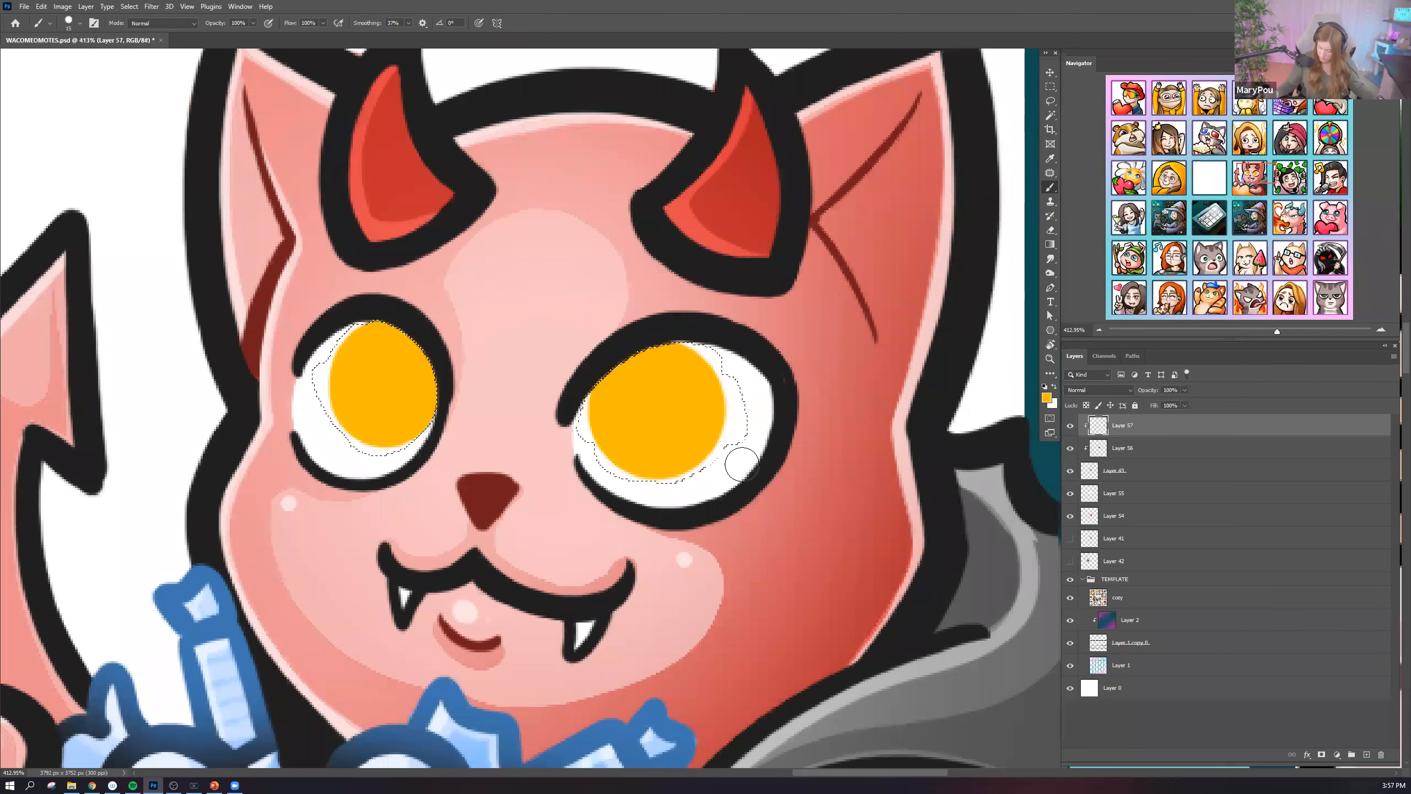
click(77, 22)
click(72, 153)
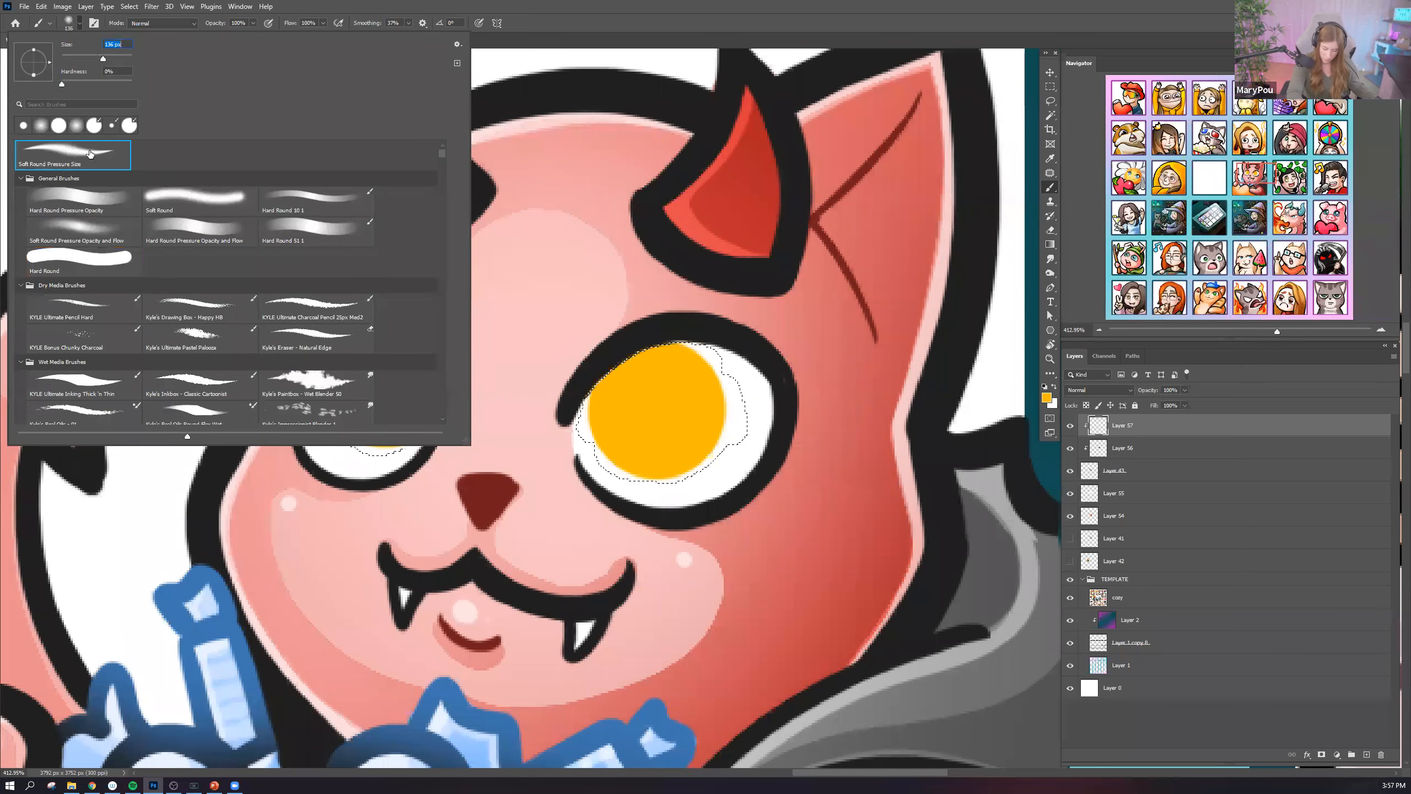
click(1047, 398)
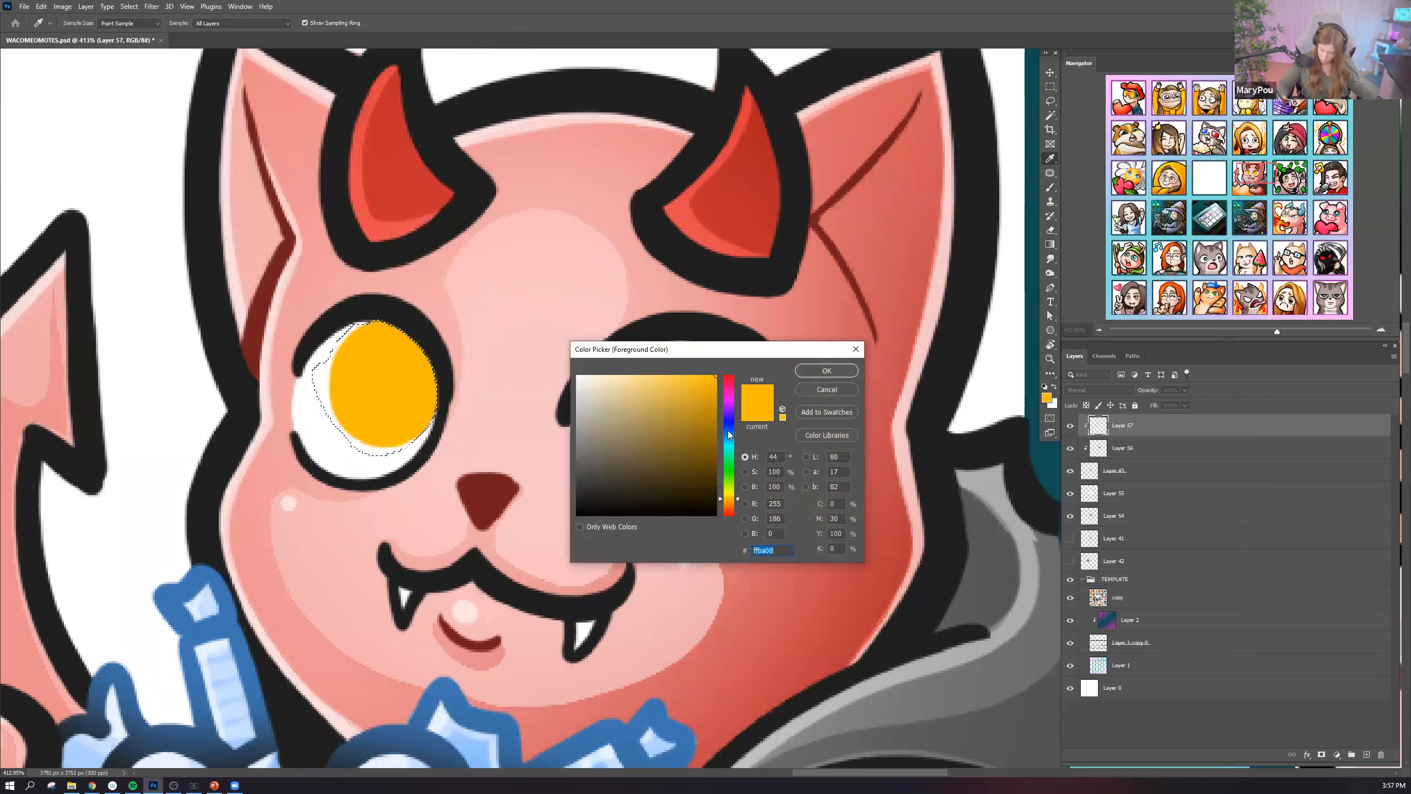
drag(736, 505, 736, 508)
drag(713, 394, 740, 397)
key(Return)
Shade the upper part of both golden irises with soft orange so they fade to yellow below, and clear the selection.
drag(356, 289, 800, 300)
key(ctrl+z)
drag(544, 262, 828, 281)
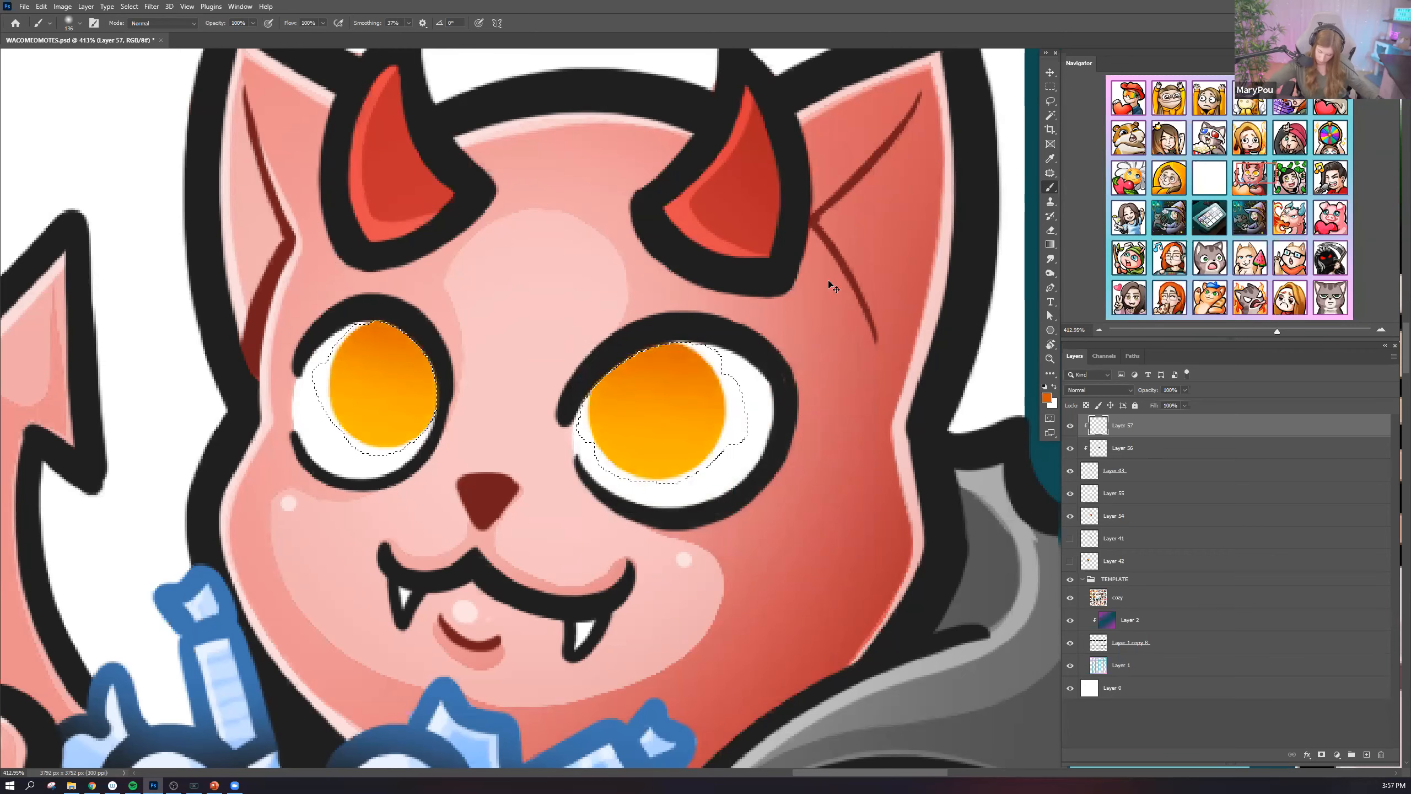
drag(350, 234, 758, 291)
drag(289, 254, 757, 293)
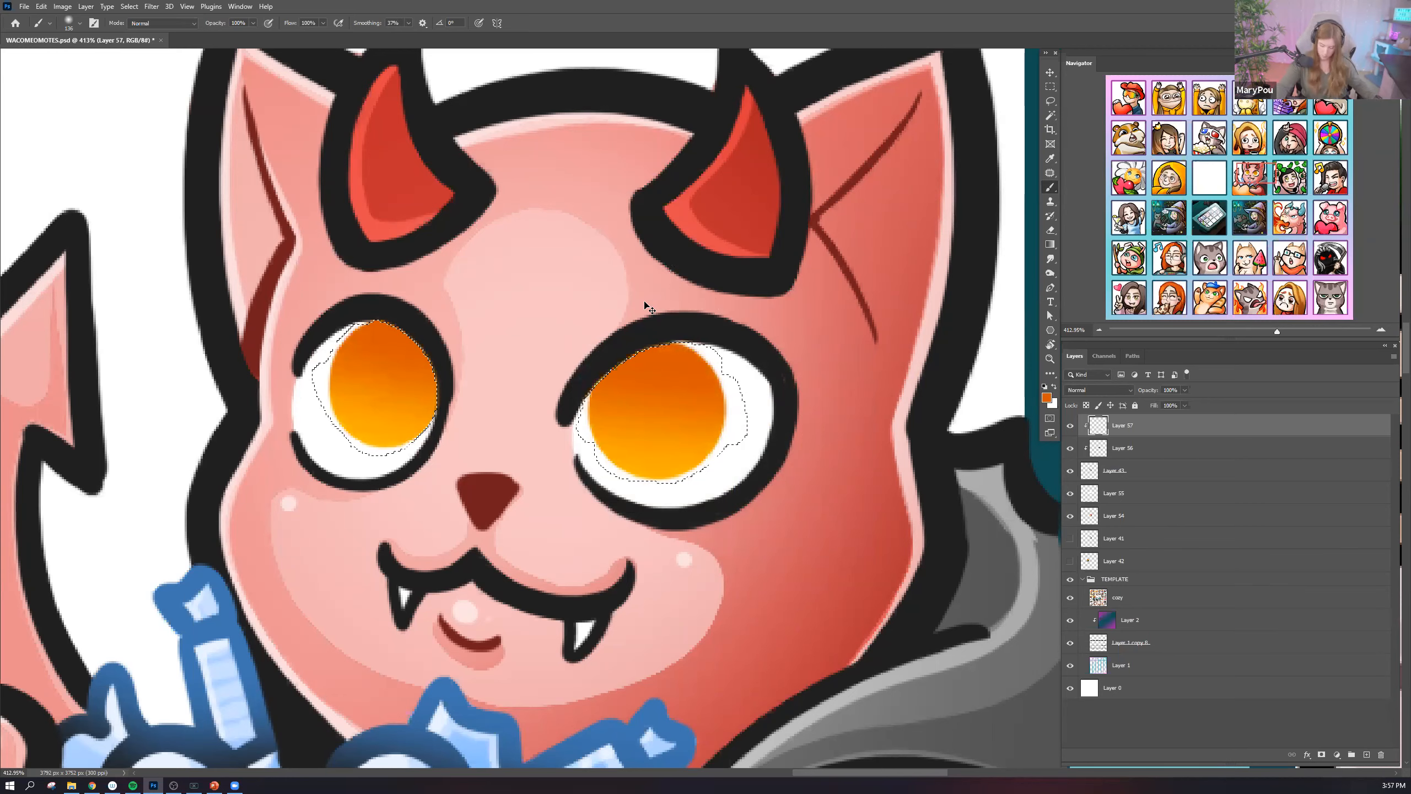
key(ctrl+d)
scroll(756, 329, down, 4)
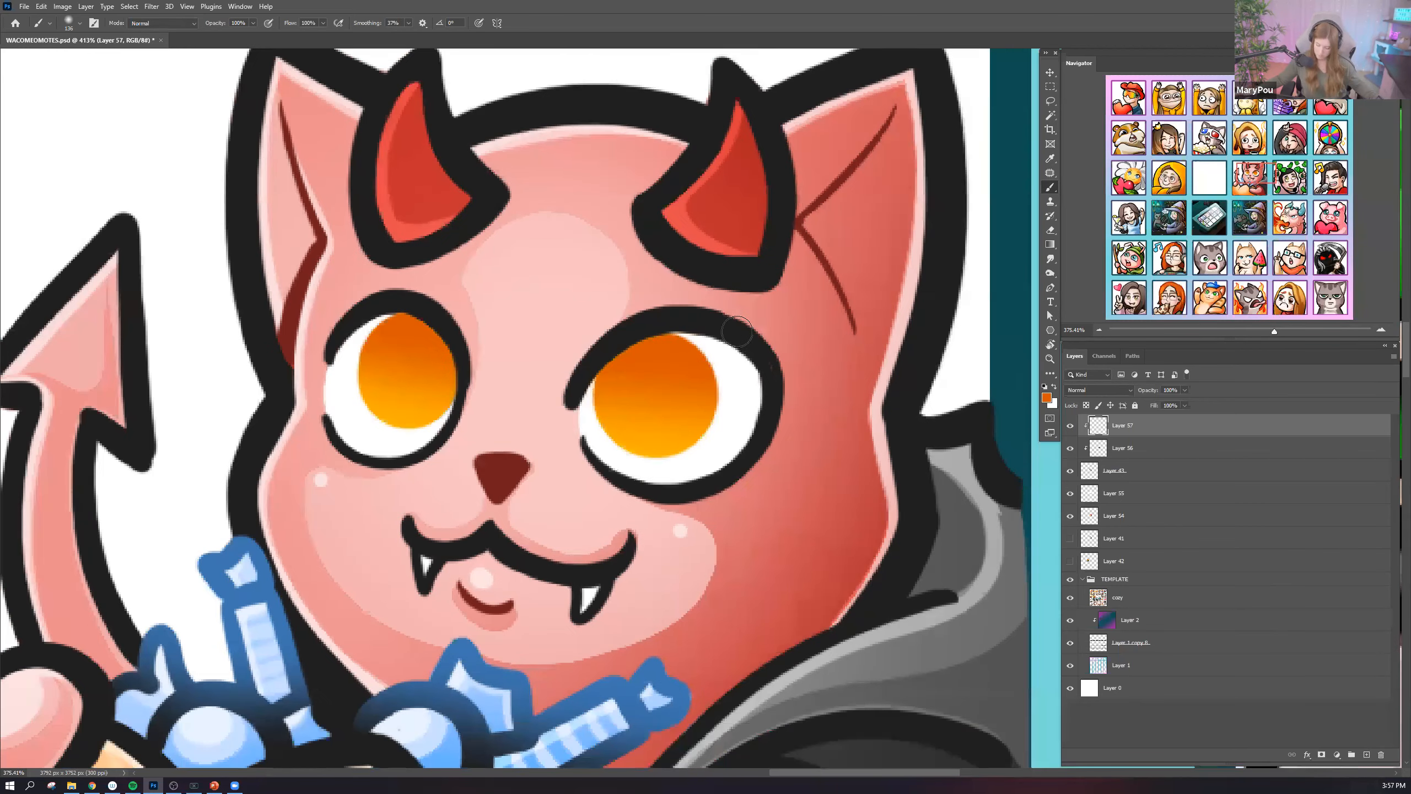
scroll(564, 365, up, 4)
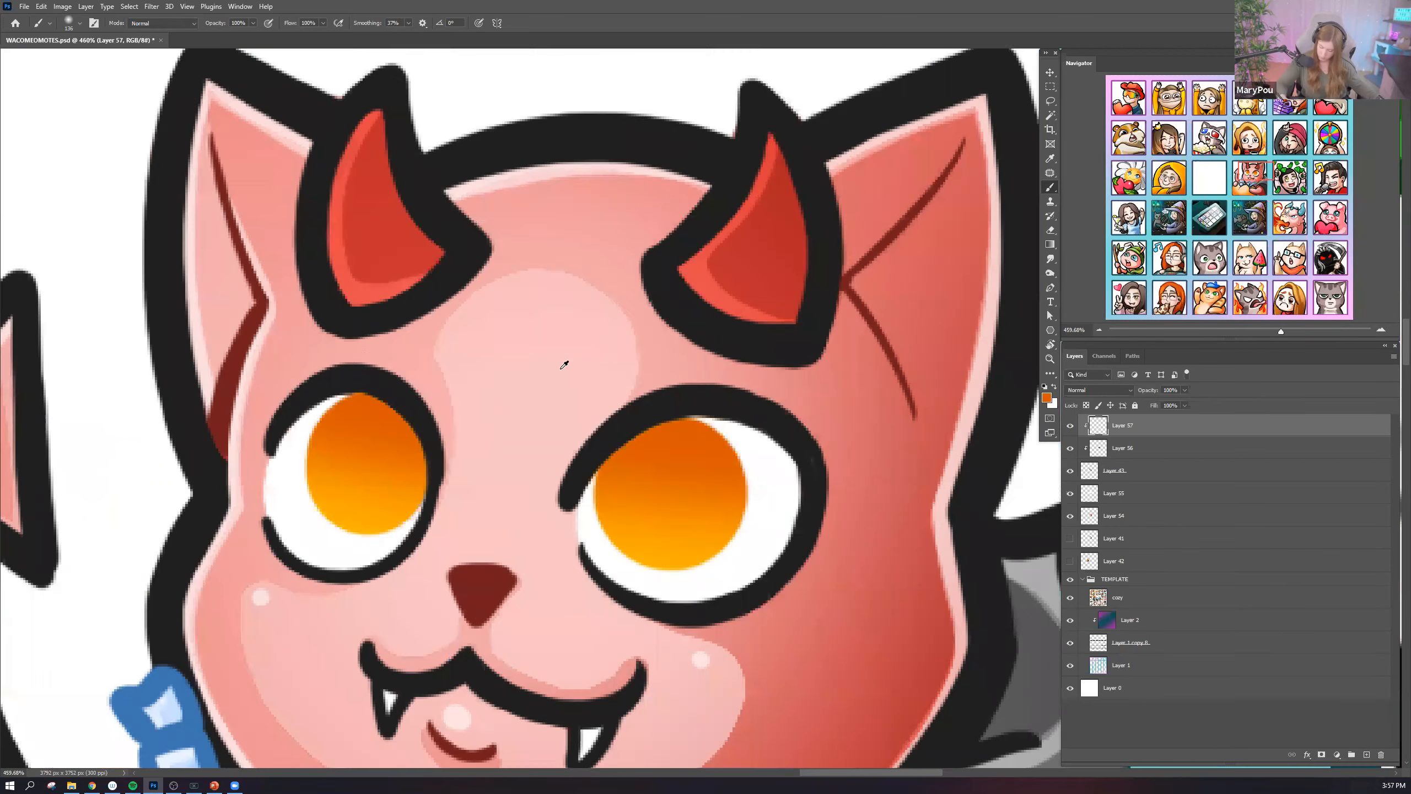
Reload the golden eye layer as a selection and add a new layer above it in Overlay blend mode.
ctrl+click(1099, 426)
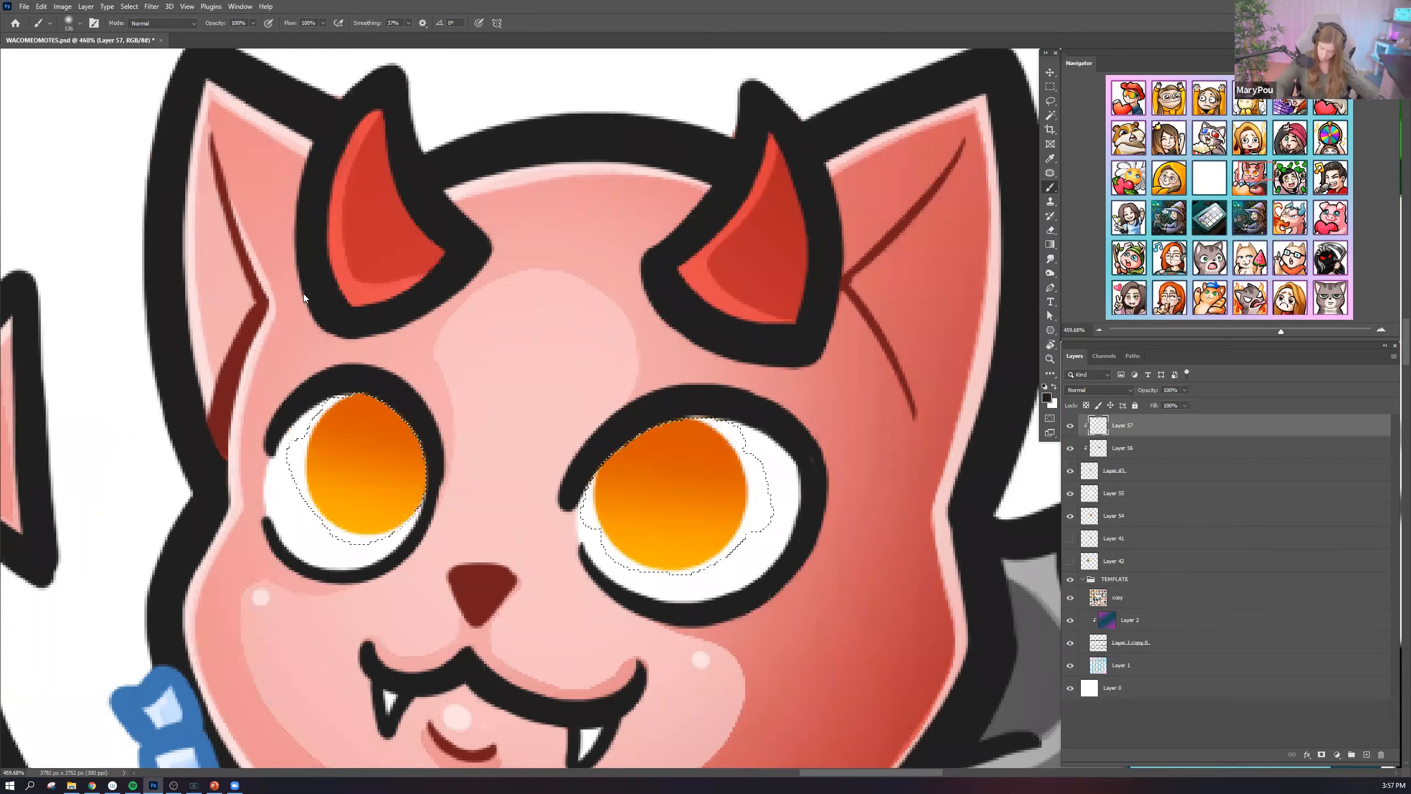
key(alt+BackSpace)
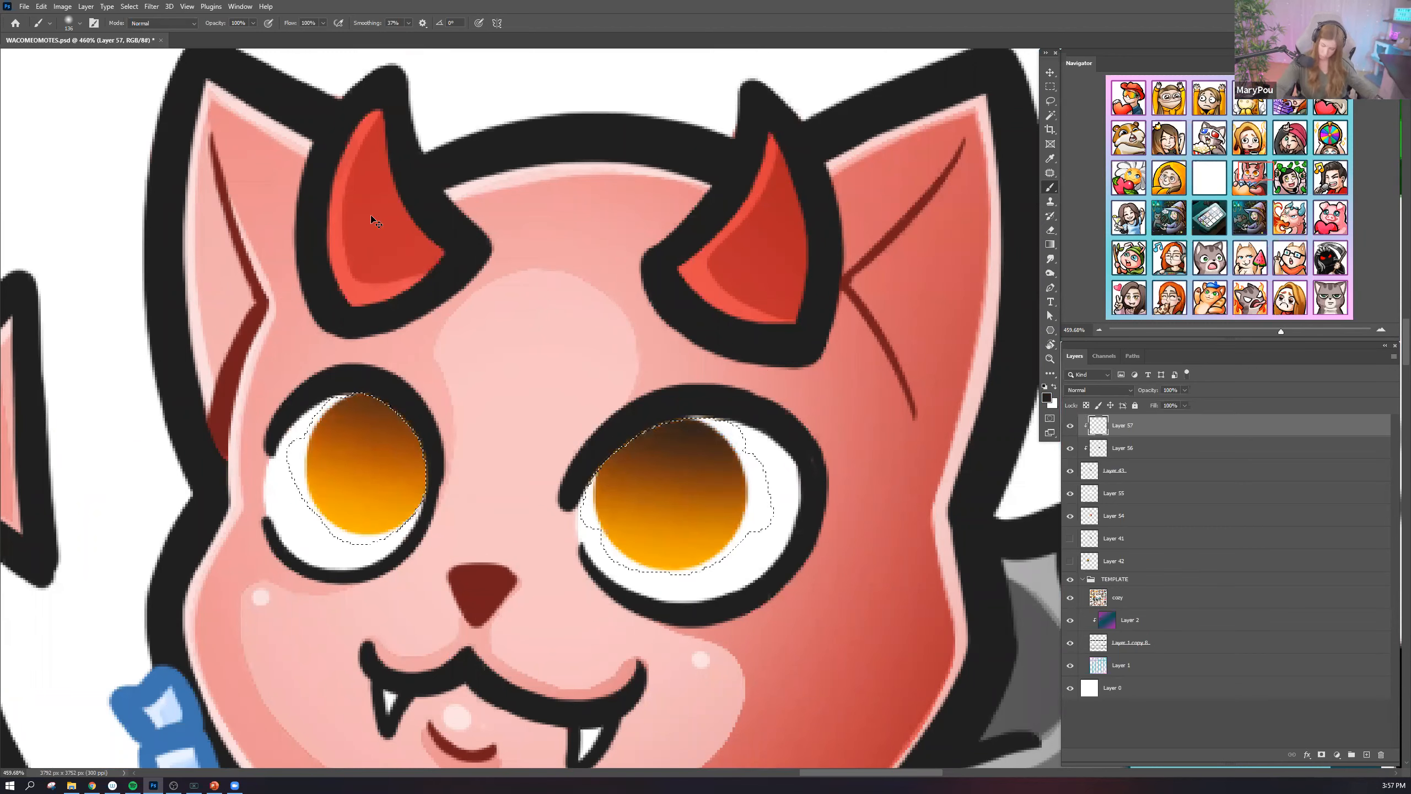
key(ctrl+z)
click(86, 6)
mouse_move(97, 16)
click(222, 16)
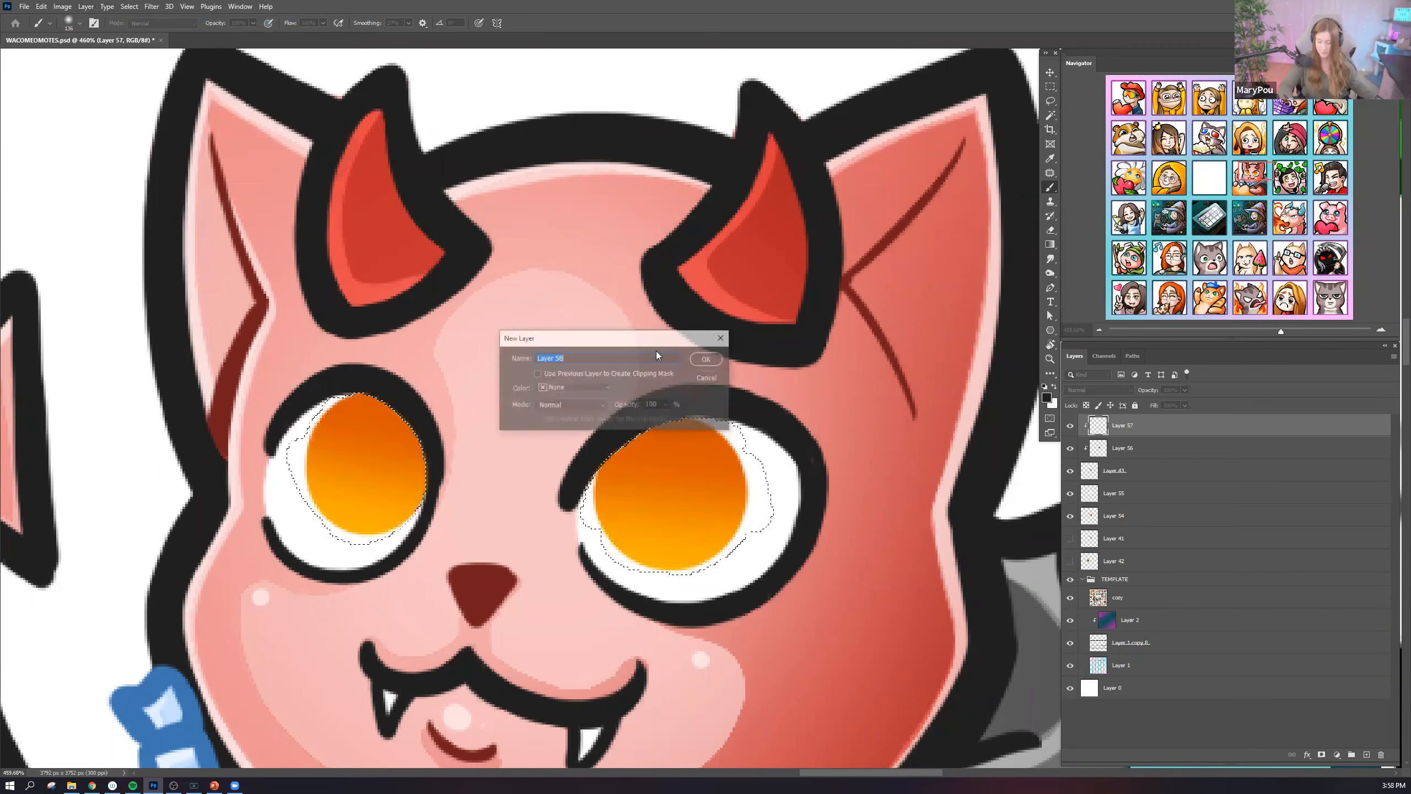
click(706, 358)
click(1113, 393)
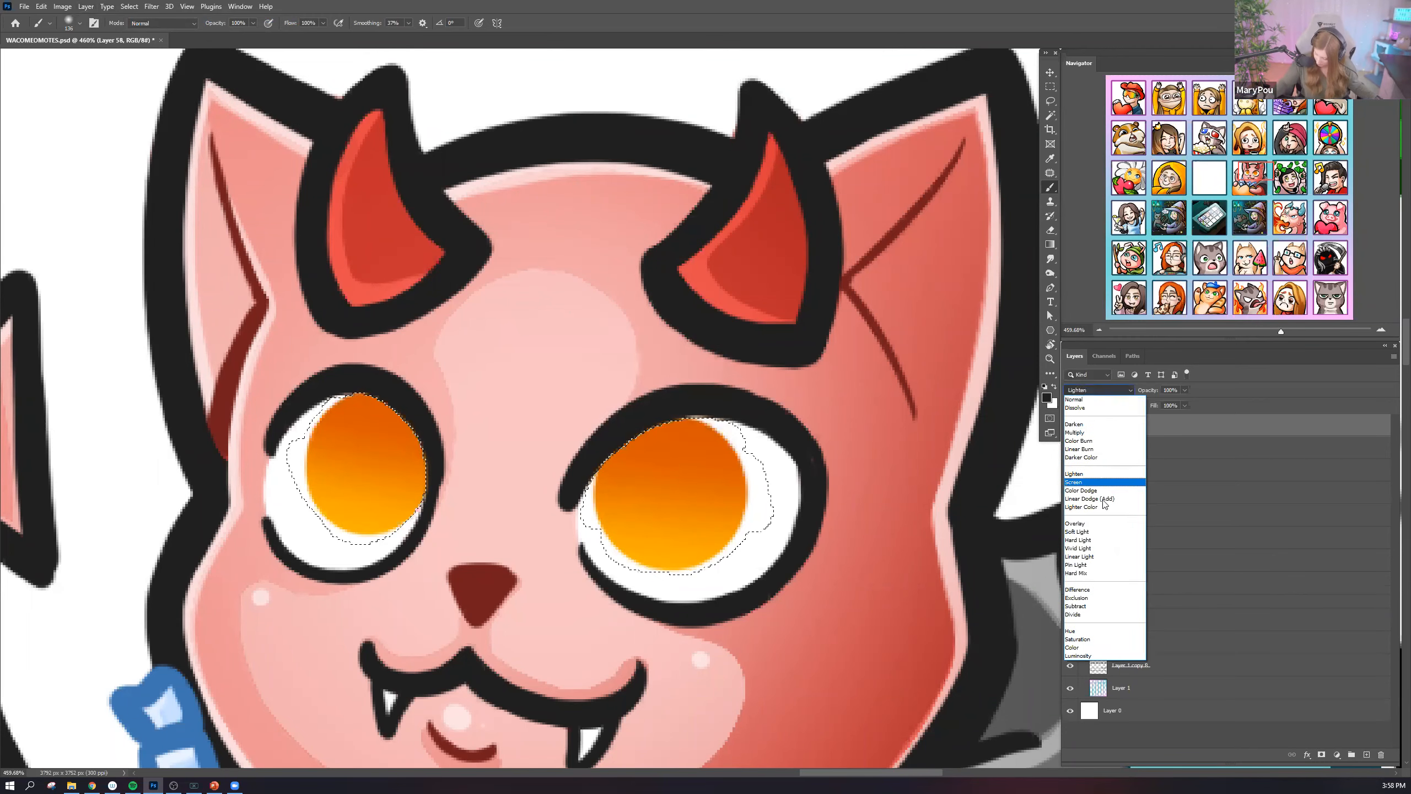
click(1090, 526)
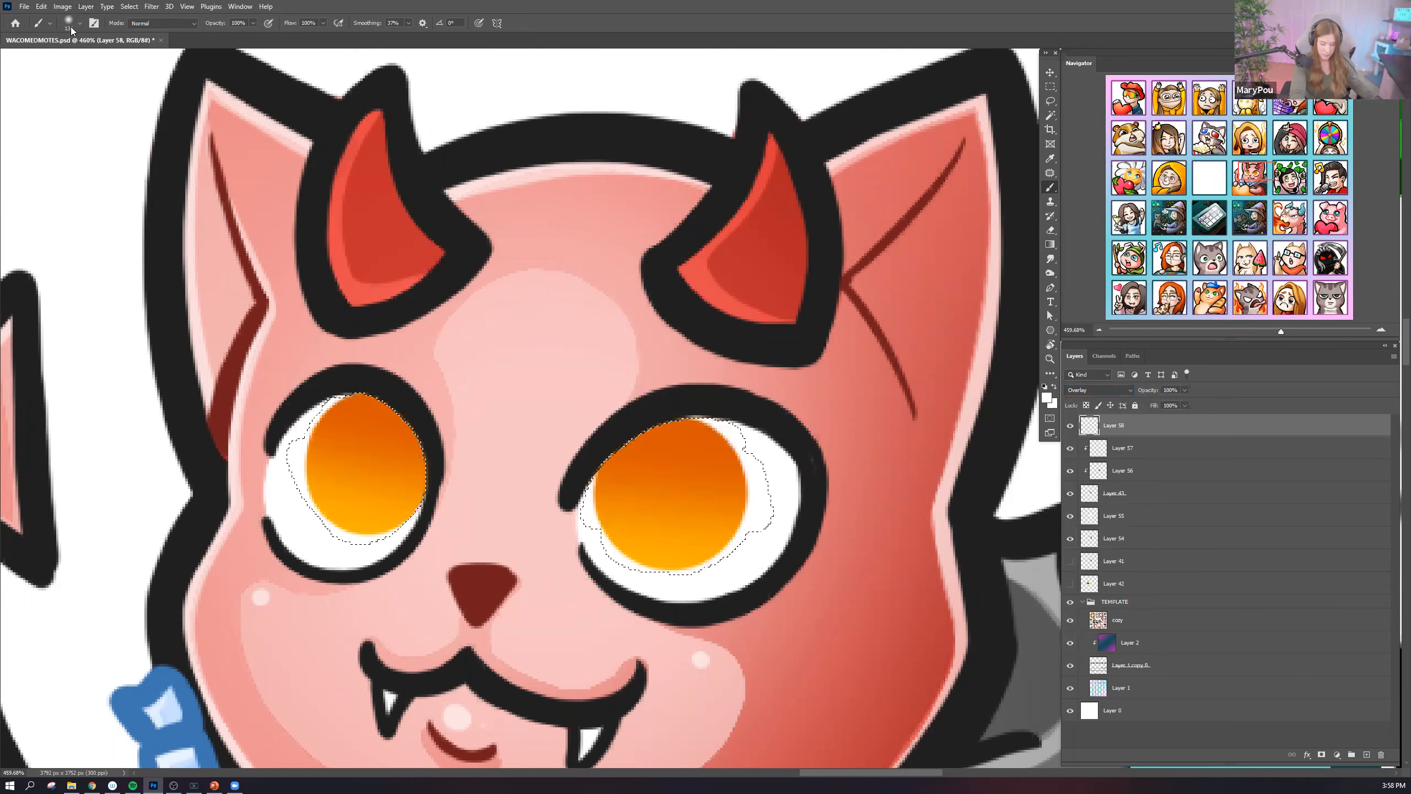
Paint a white Hard Round highlight on the lower part of both irises and set the Overlay layer's opacity to 49%.
click(71, 28)
click(352, 485)
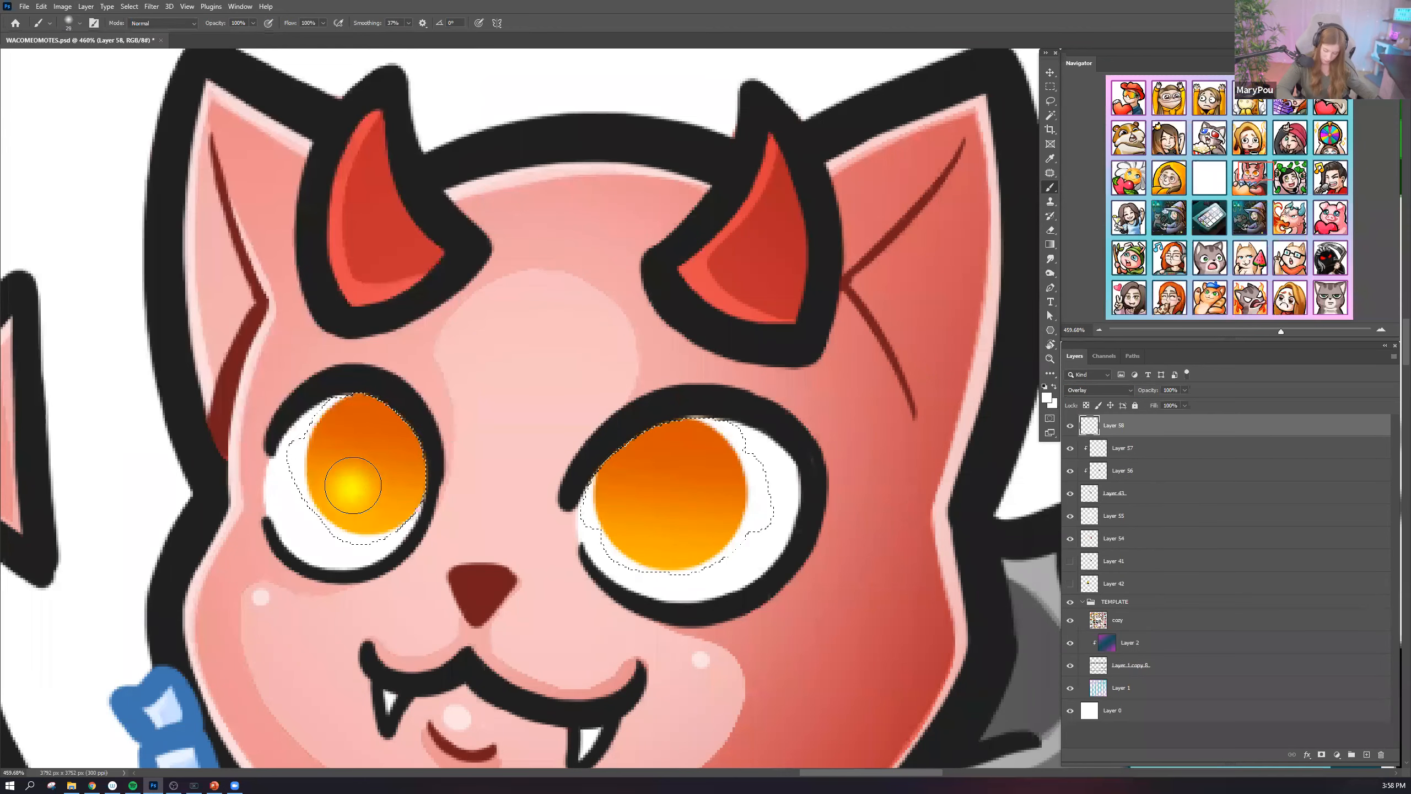
click(69, 24)
click(94, 255)
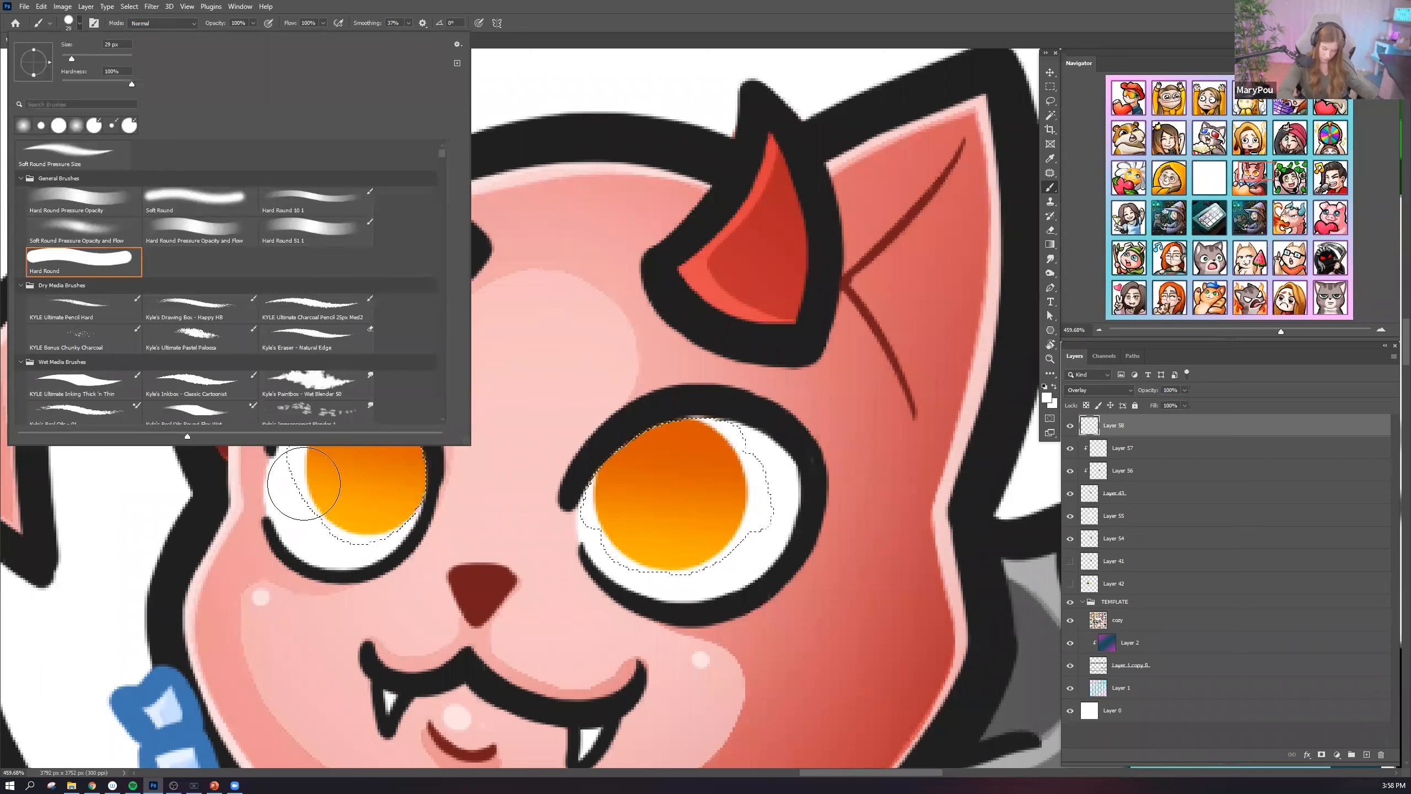
click(366, 491)
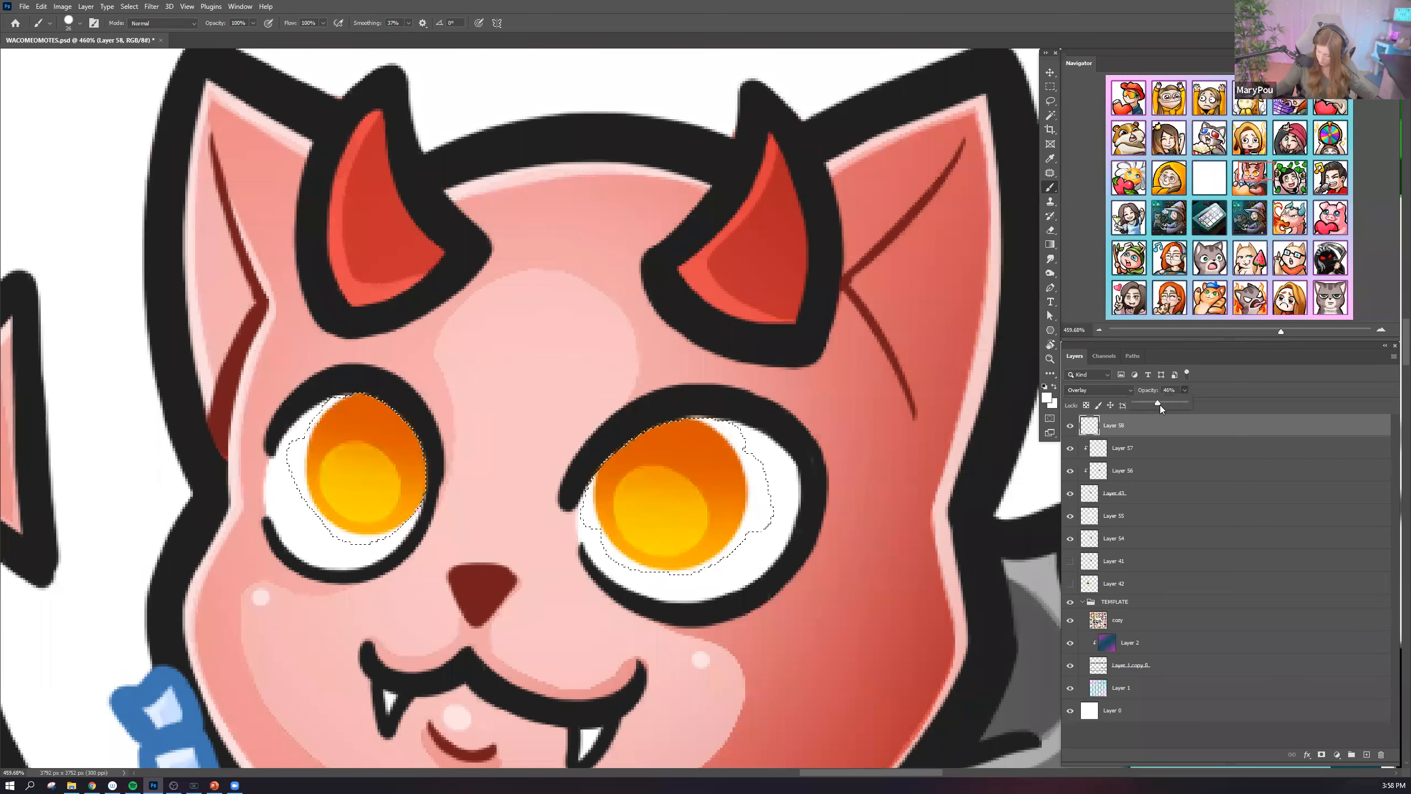
alt+click(786, 476)
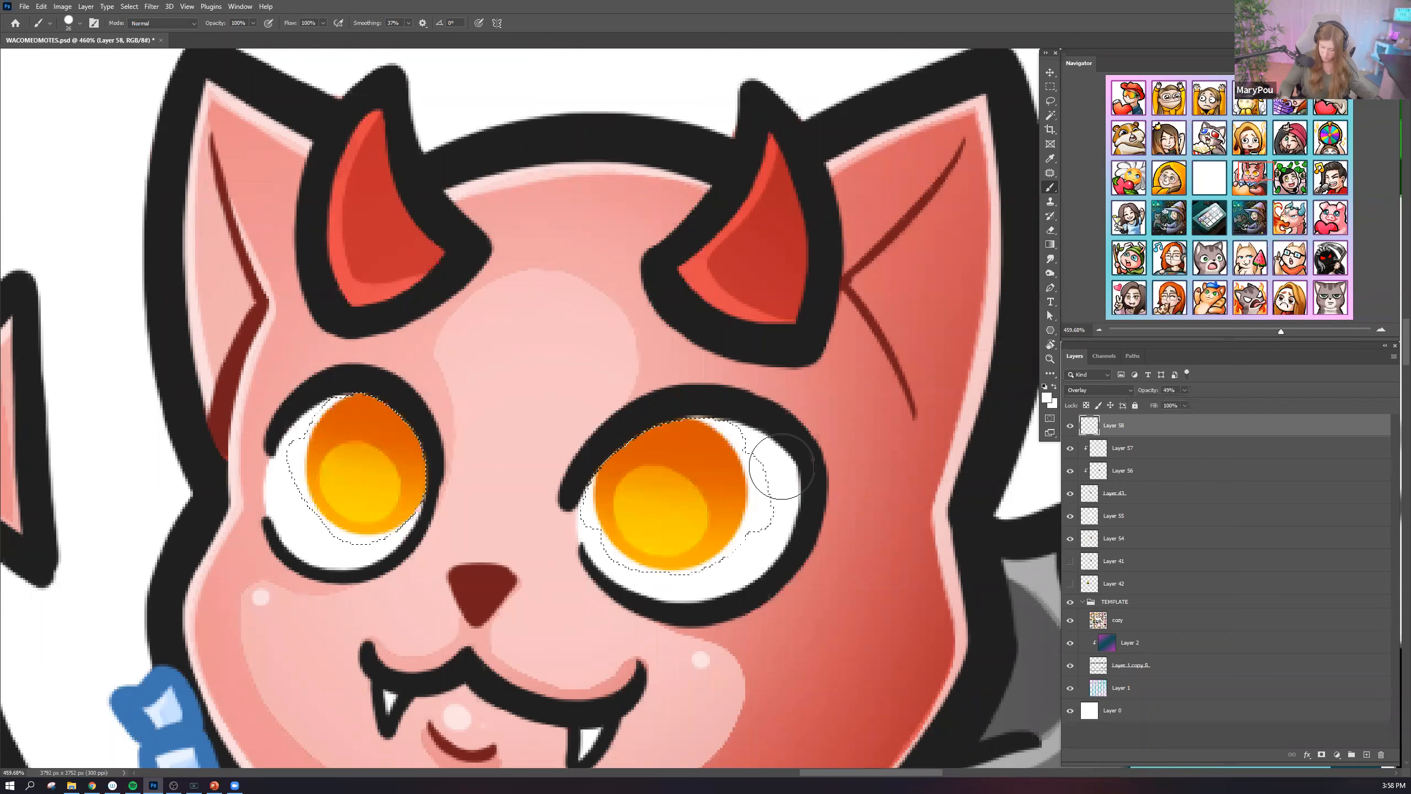
Add a new normal layer and dot a small white glint in the upper part of both irises.
click(74, 12)
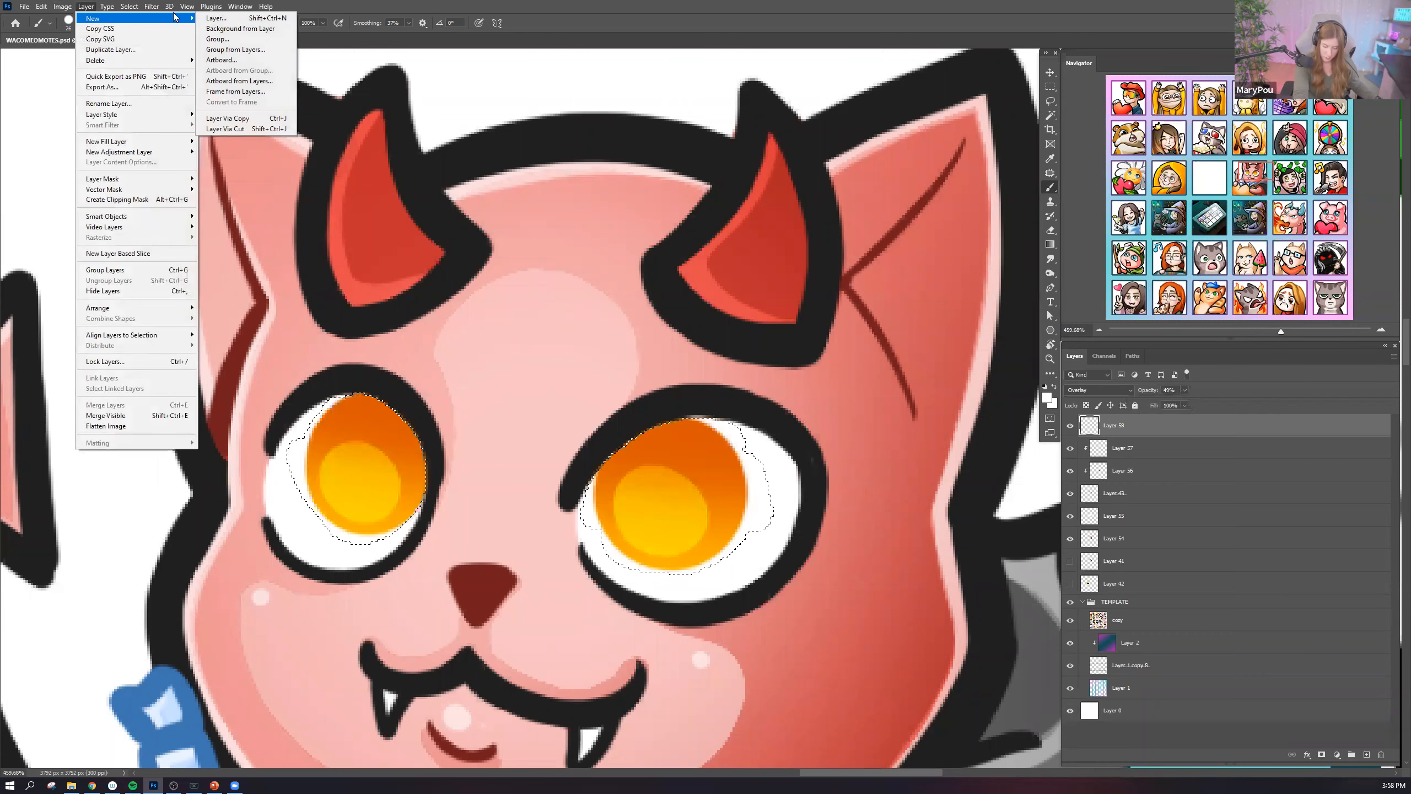
click(216, 18)
key(Return)
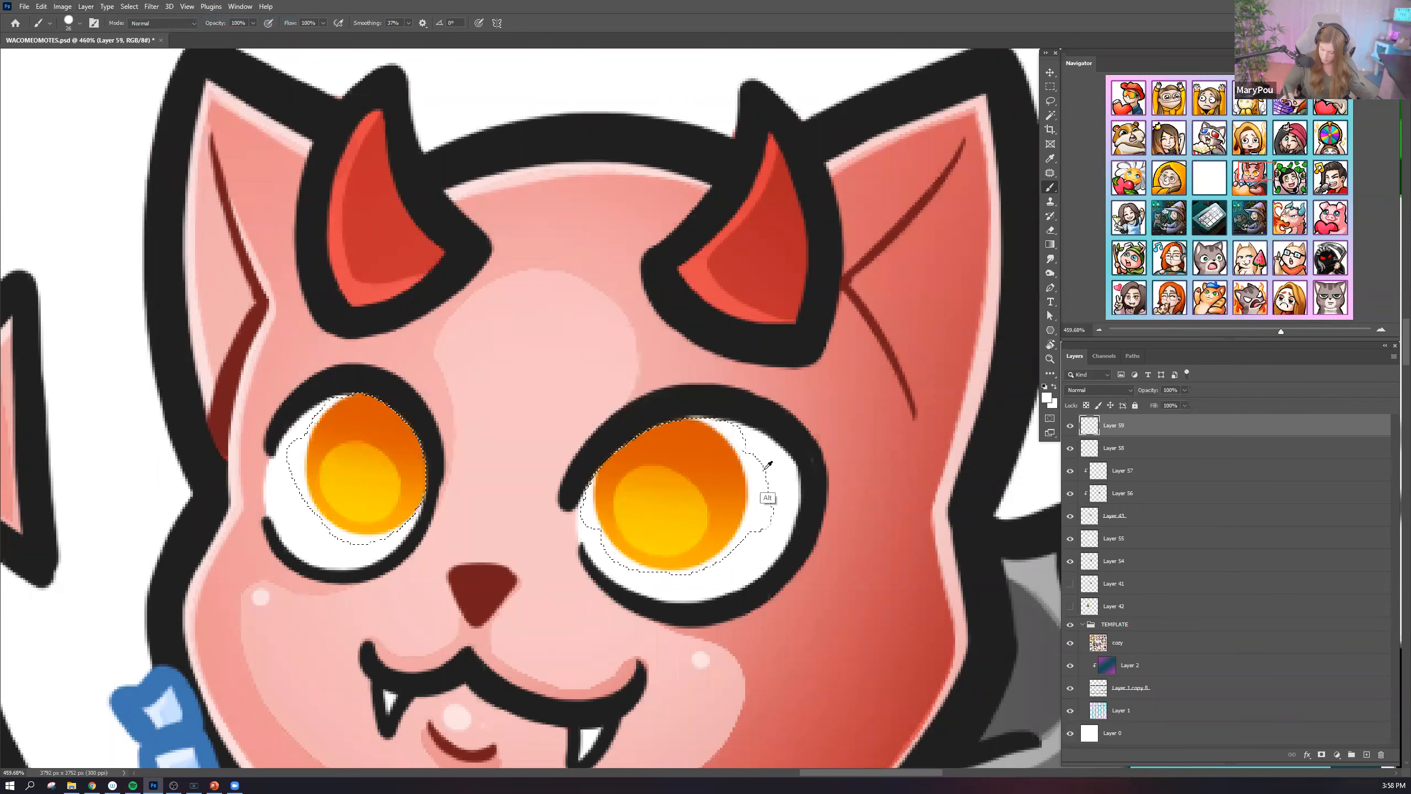
click(380, 441)
key(ctrl+z)
click(378, 448)
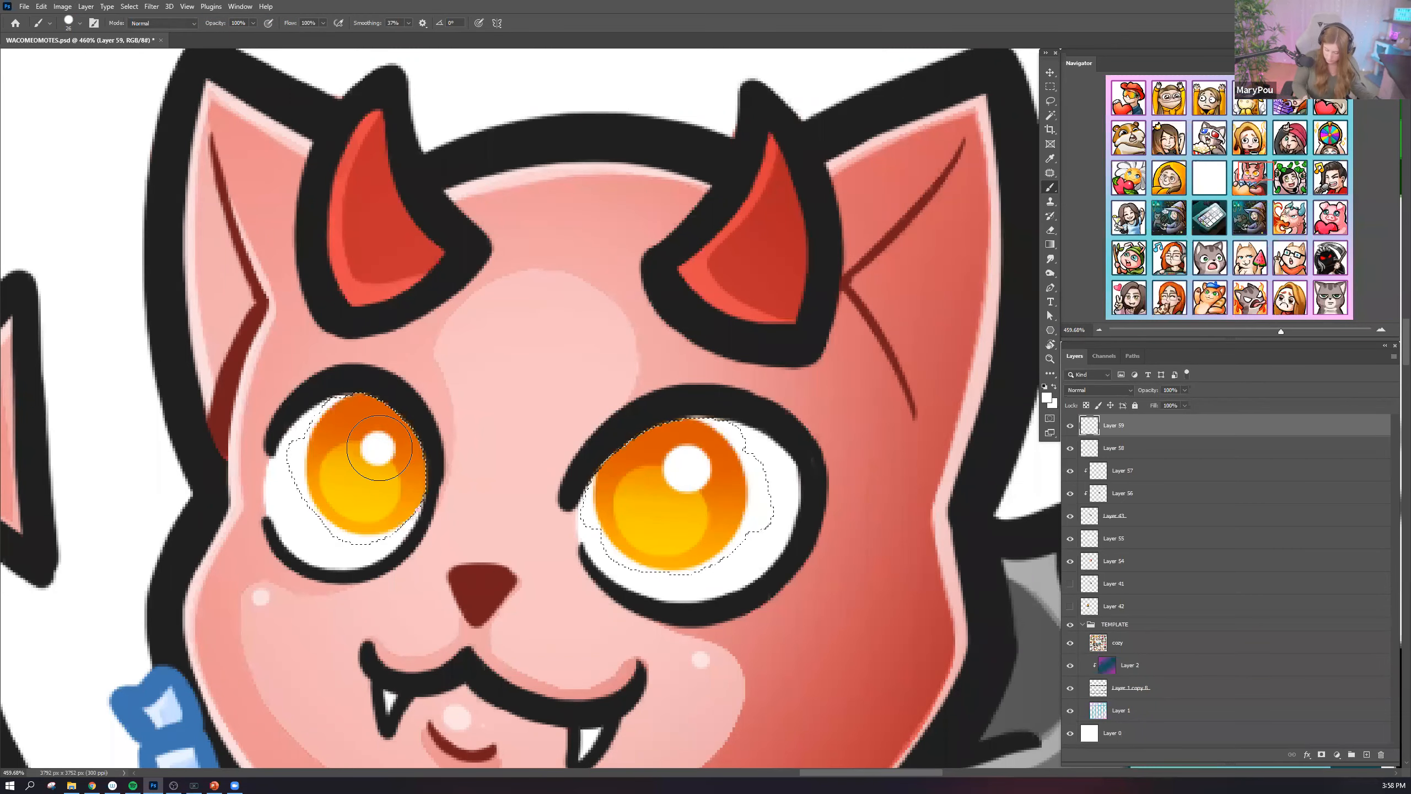
scroll(445, 339, down, 4)
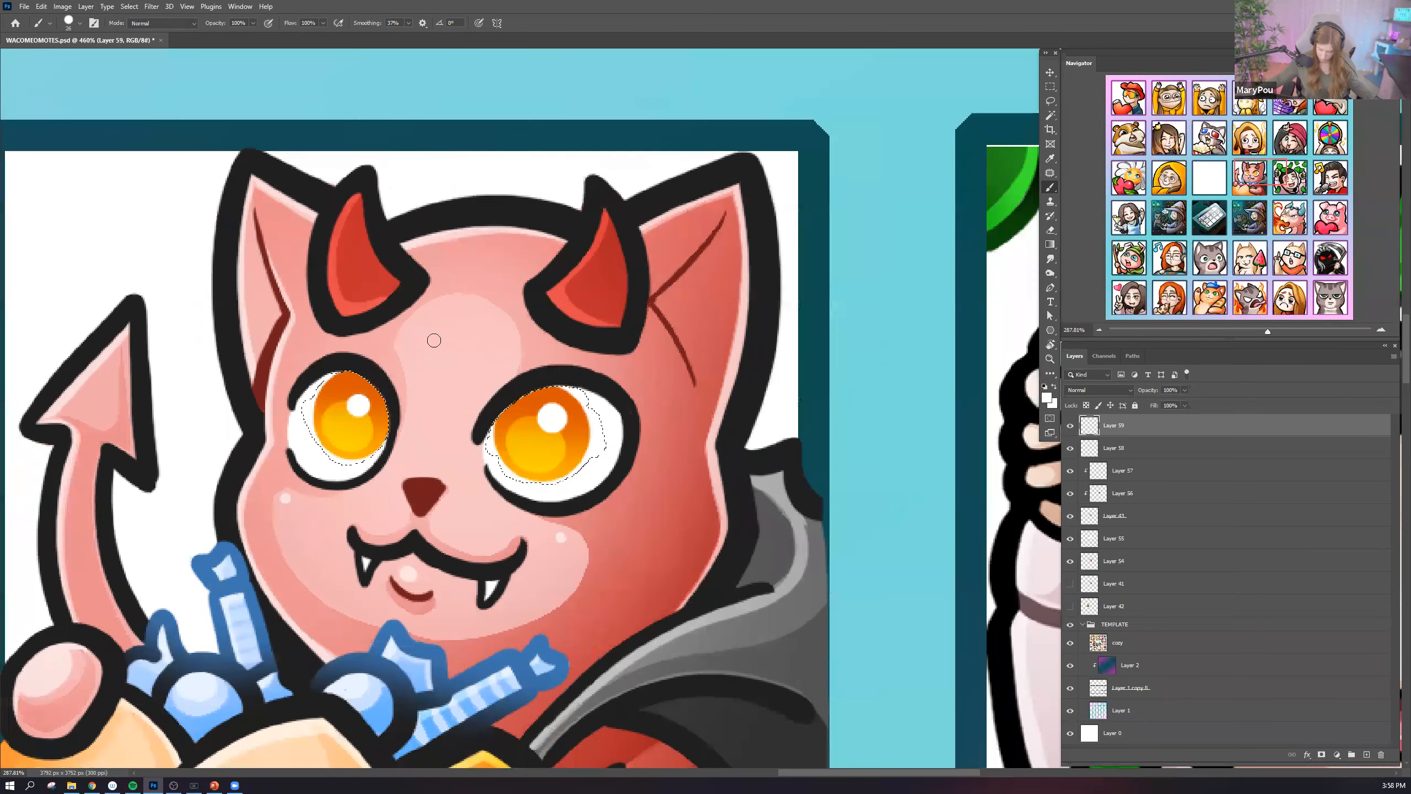
scroll(432, 340, down, 10)
scroll(428, 370, up, 15)
click(784, 440)
key(ctrl+z)
click(805, 436)
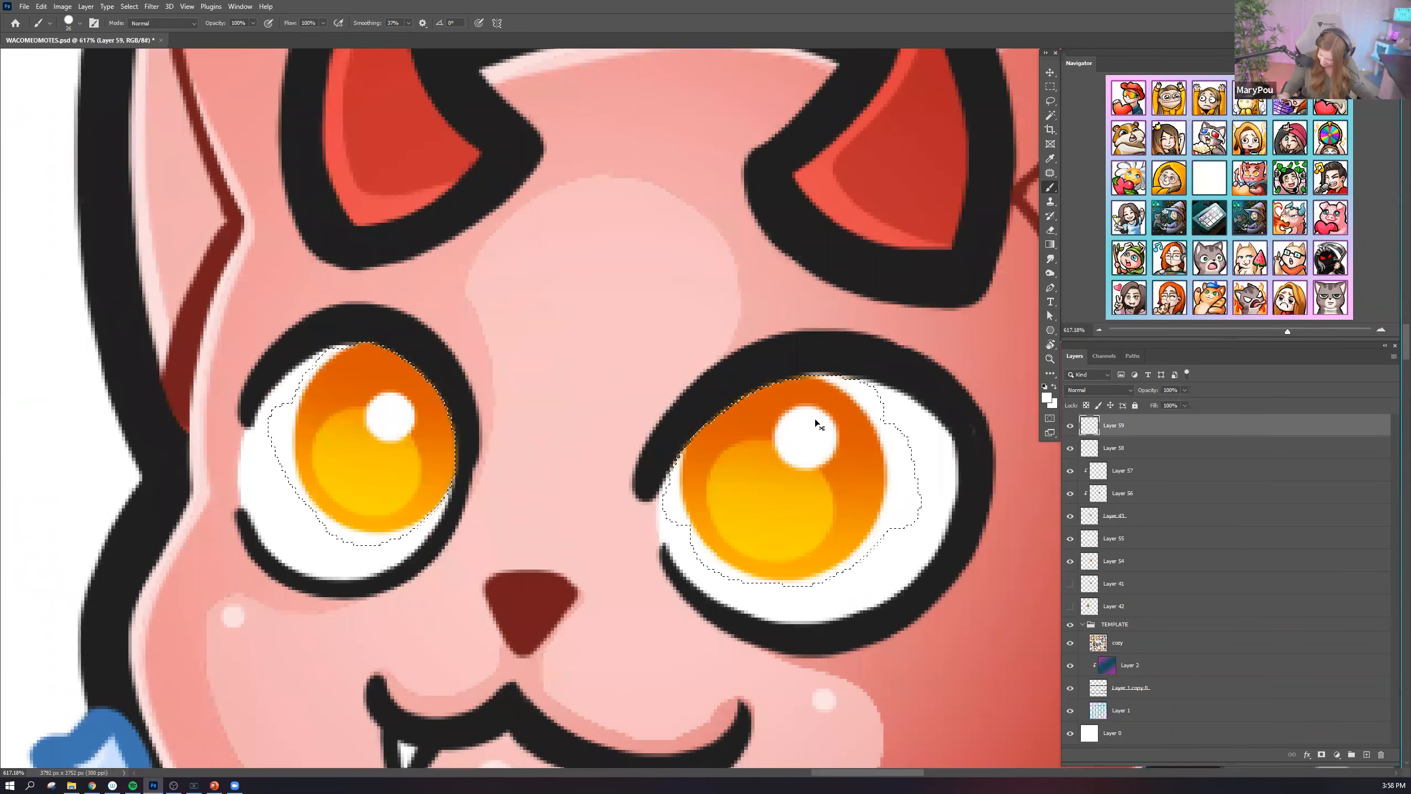
Zoom out to compare the coloured devil cat with the neighbouring emotes on the sheet.
scroll(683, 476, down, 6)
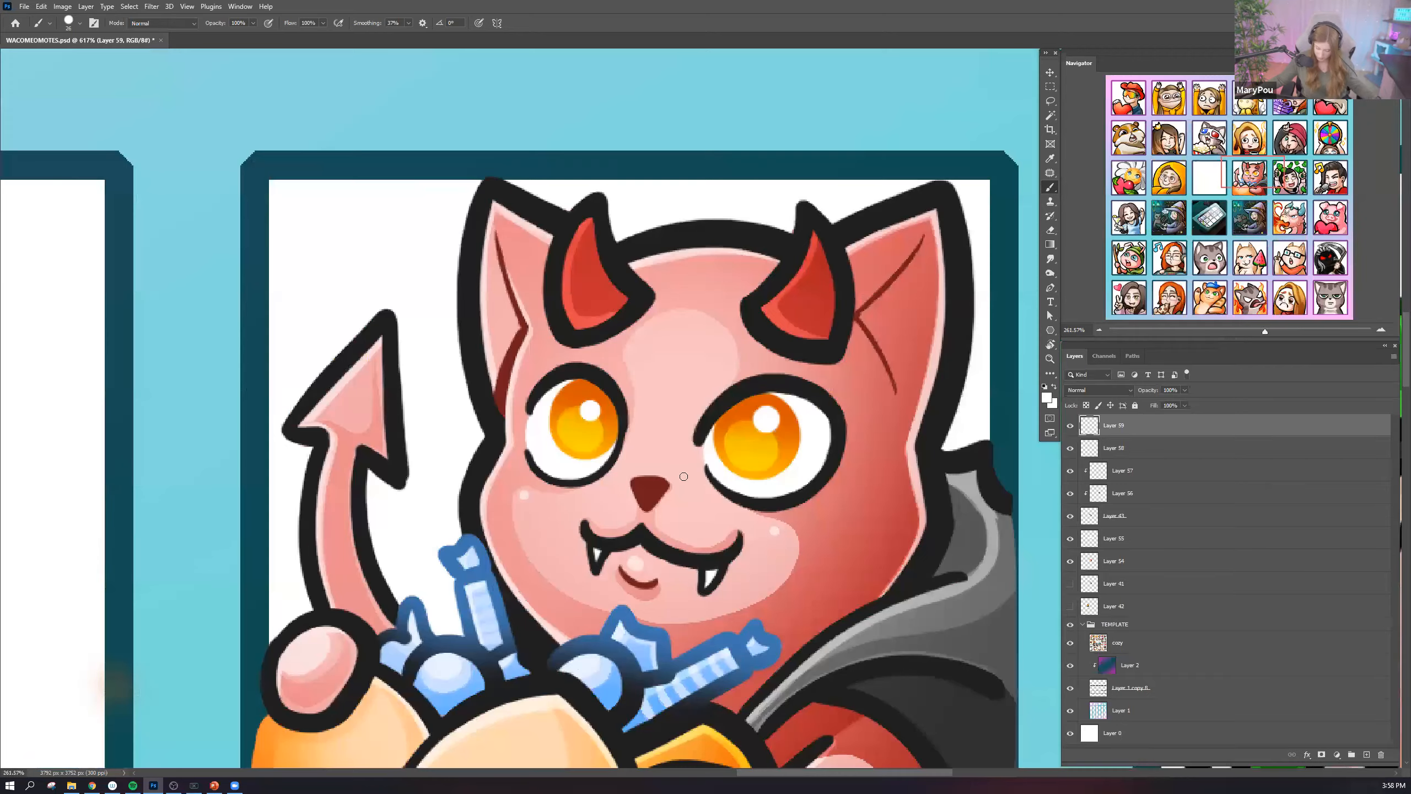
scroll(711, 488, down, 5)
scroll(695, 492, down, 3)
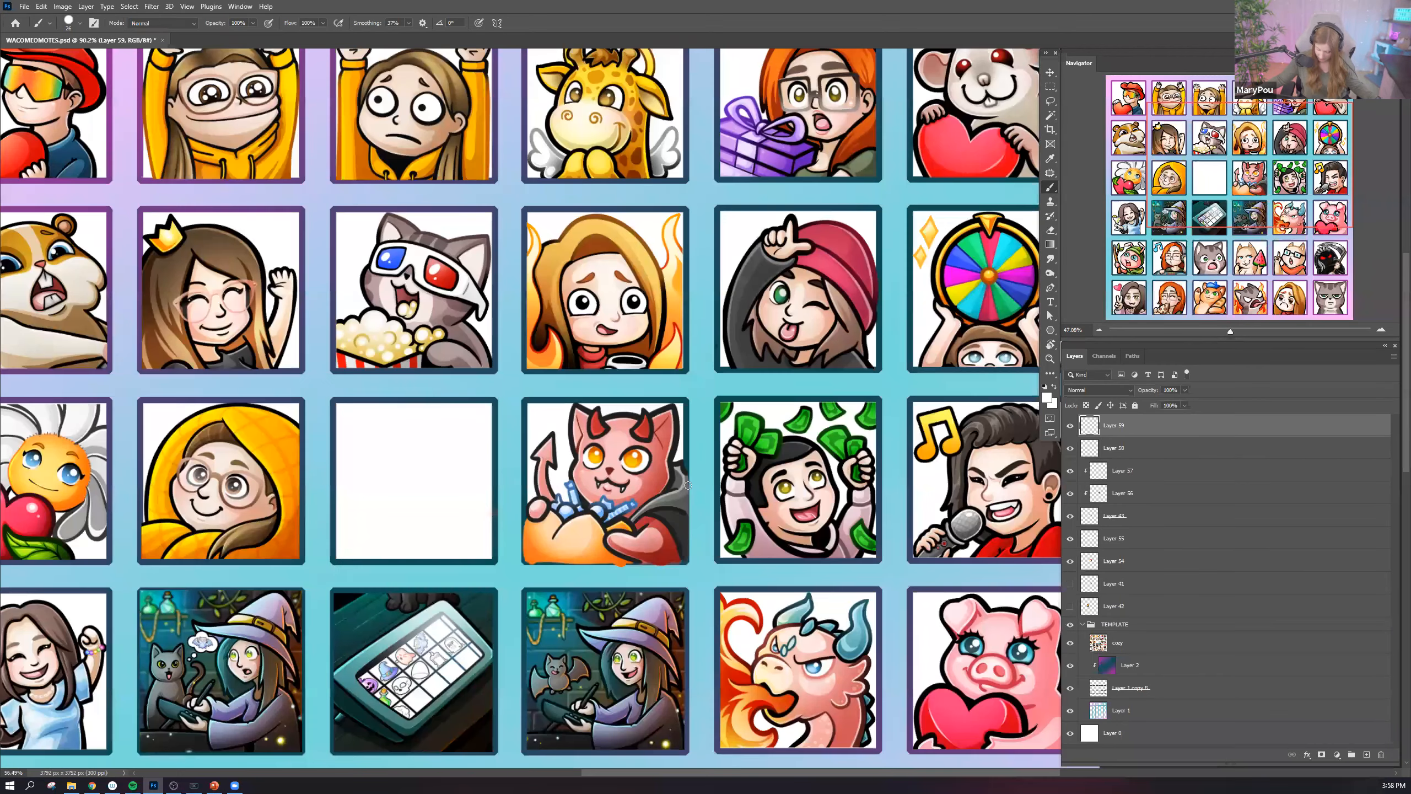
scroll(643, 483, down, 4)
scroll(643, 483, up, 7)
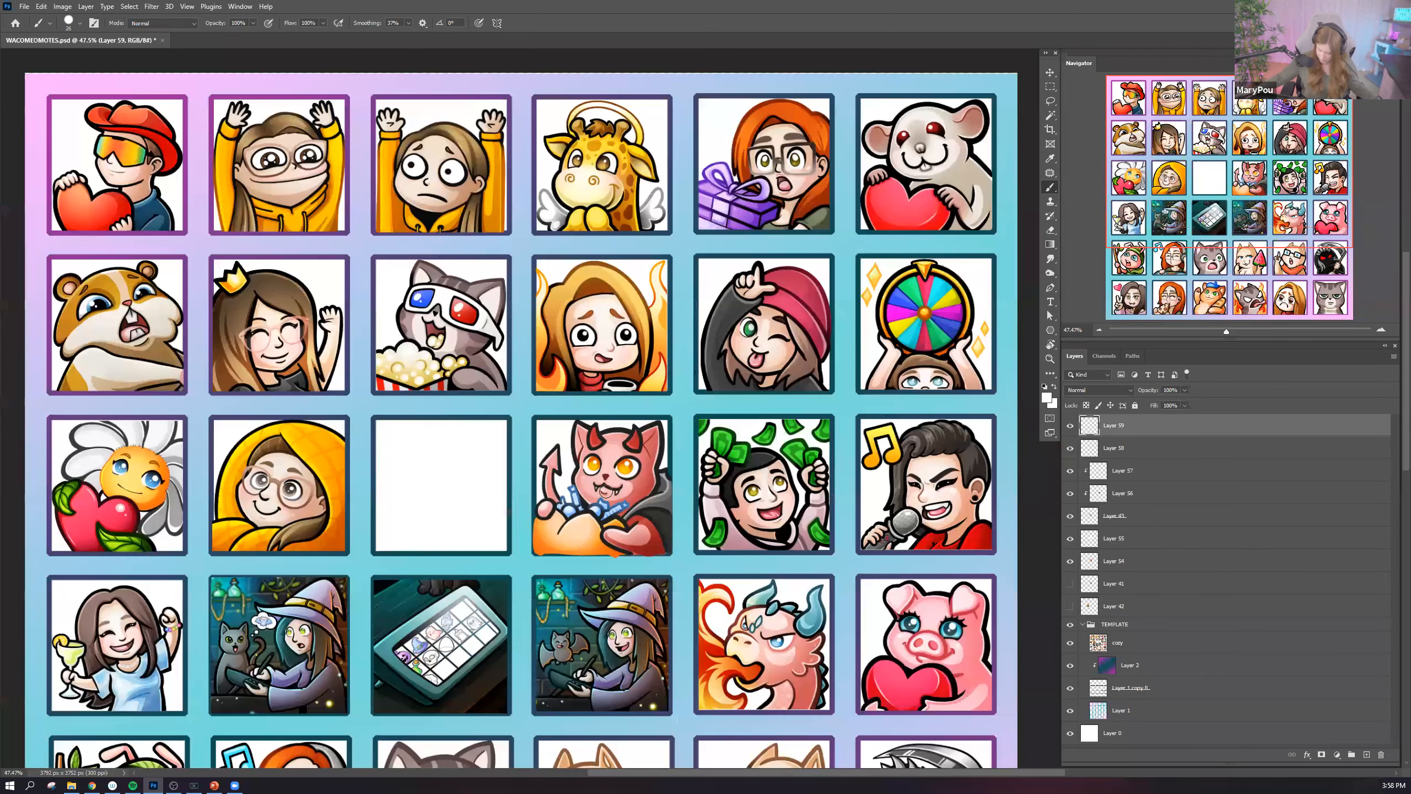
scroll(761, 509, down, 2)
scroll(944, 502, up, 5)
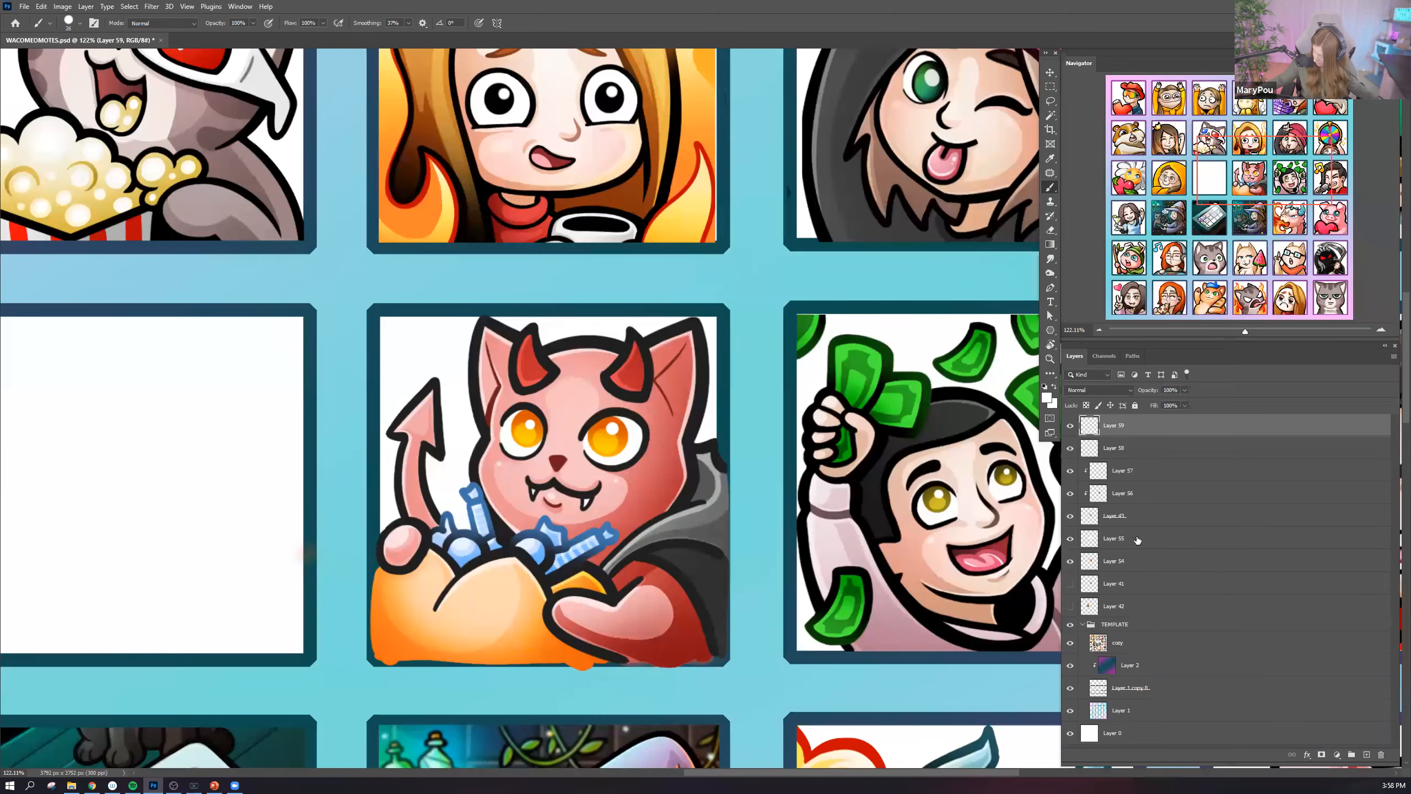
Duplicate all the devil cat layers from Layer 59 to Layer 54 and merge the copies into one layer.
shift+click(1152, 558)
right_click(1153, 559)
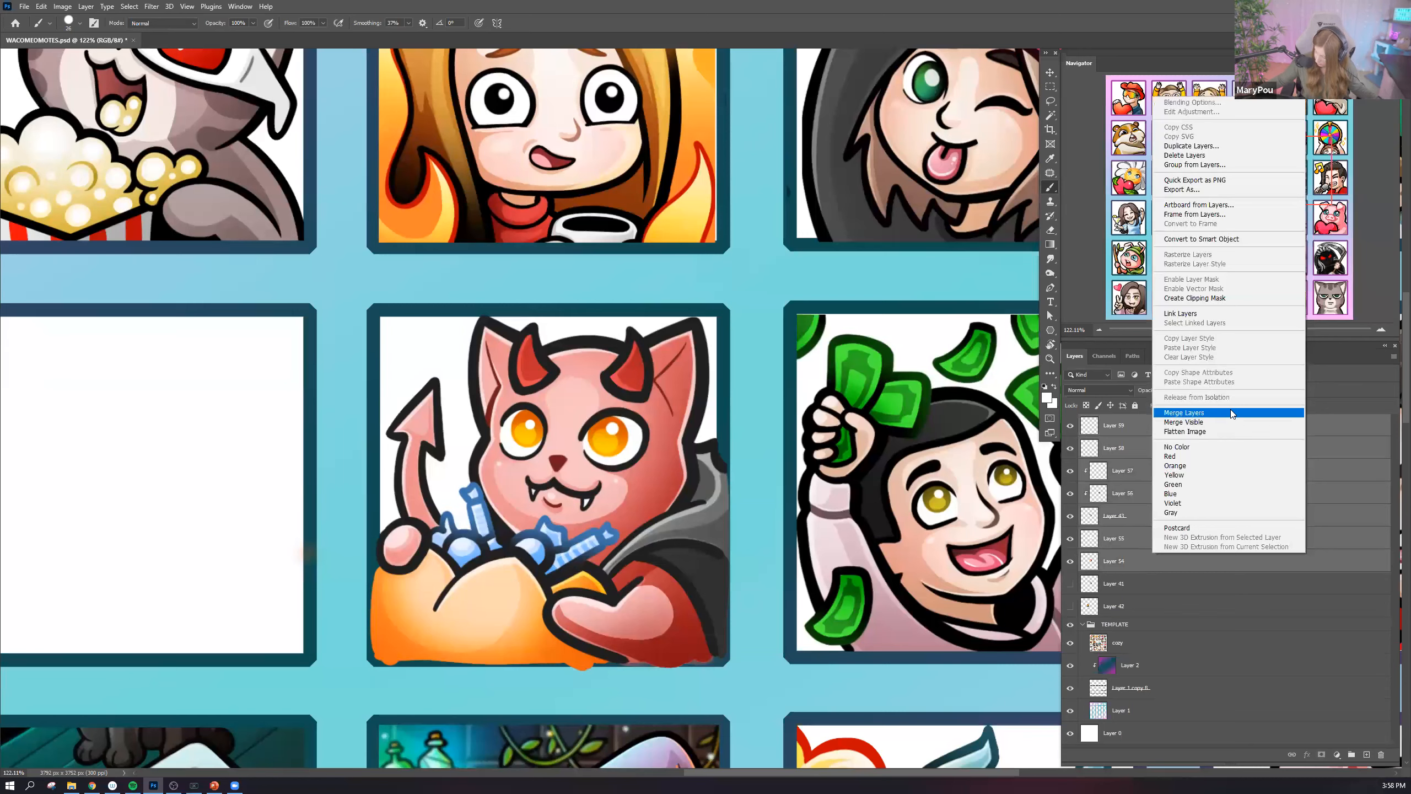
click(1211, 146)
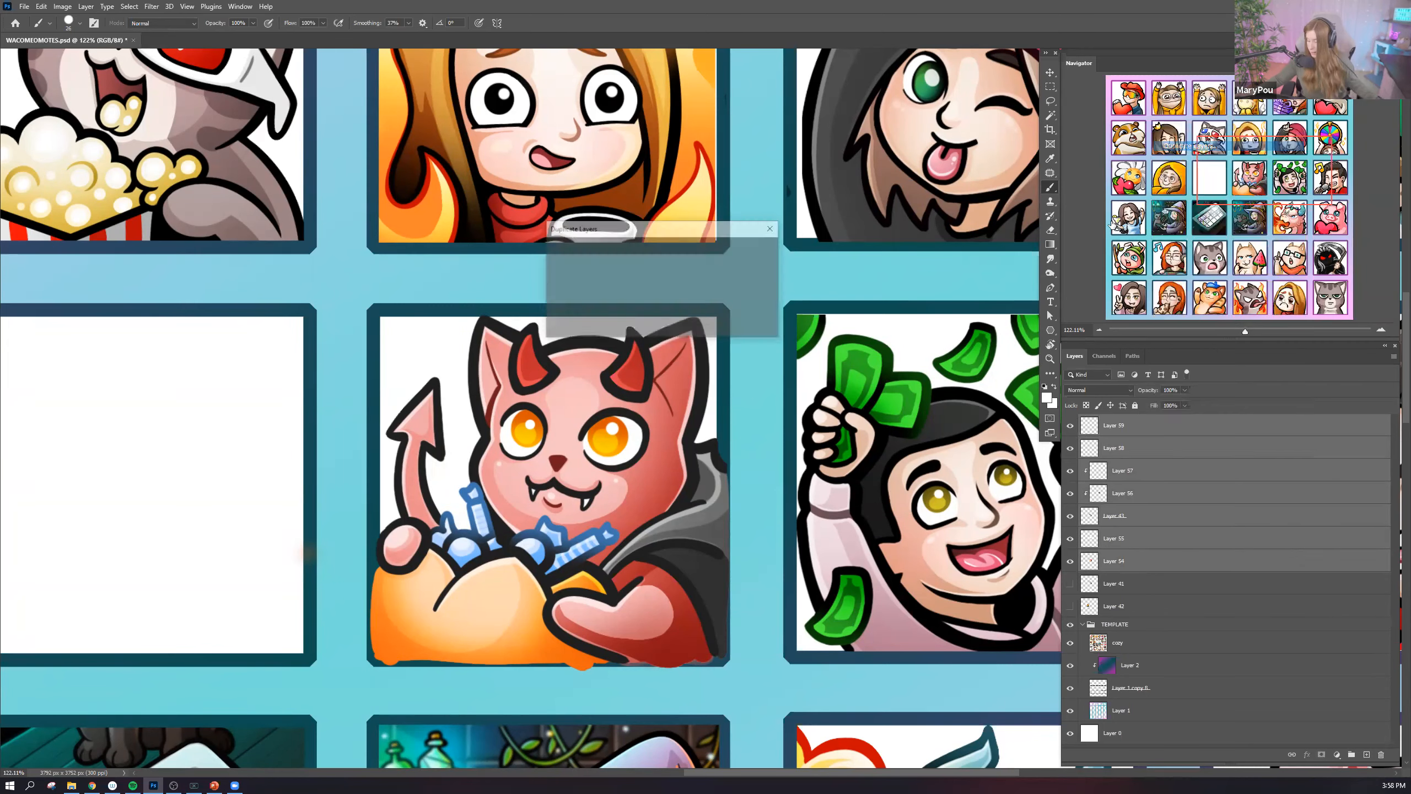
click(759, 245)
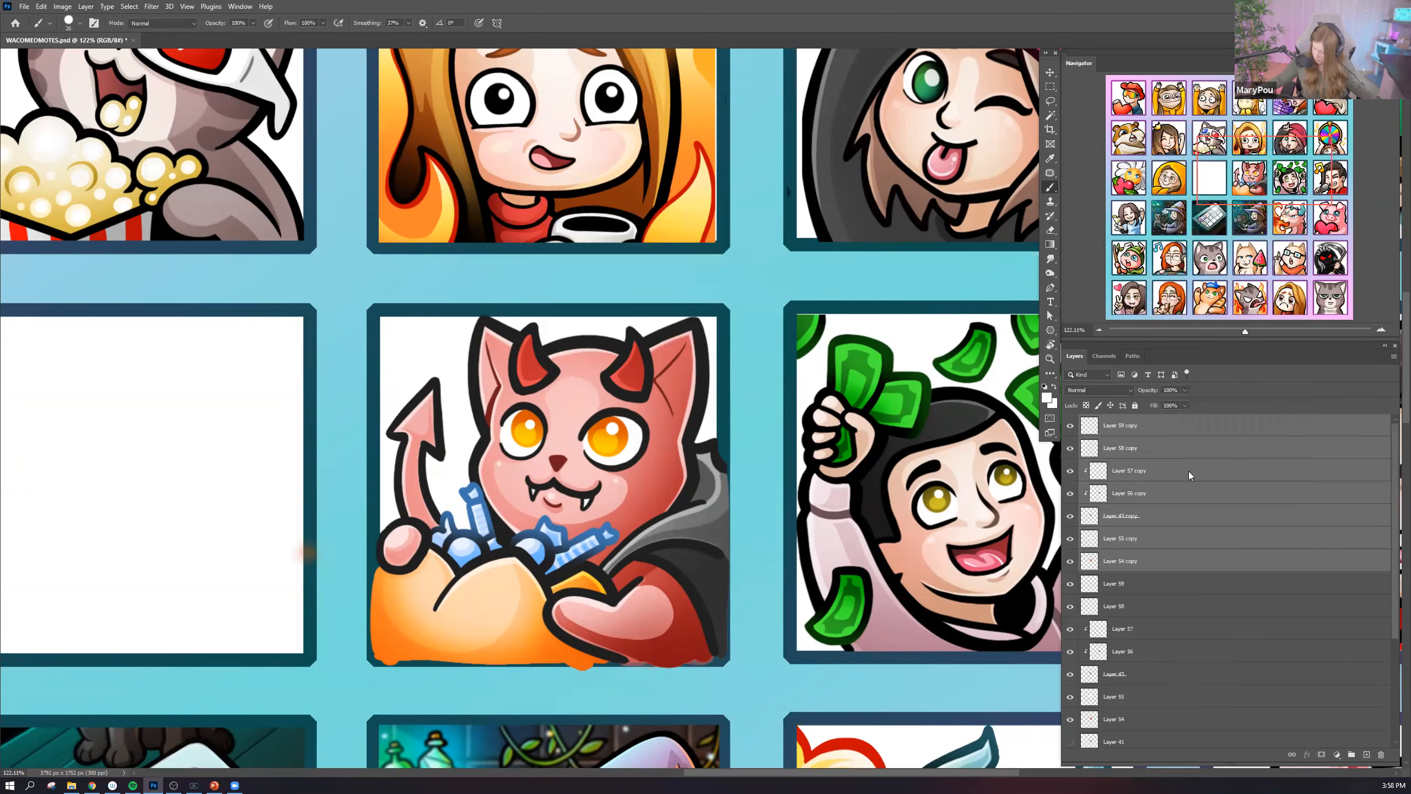
right_click(1189, 476)
click(1222, 323)
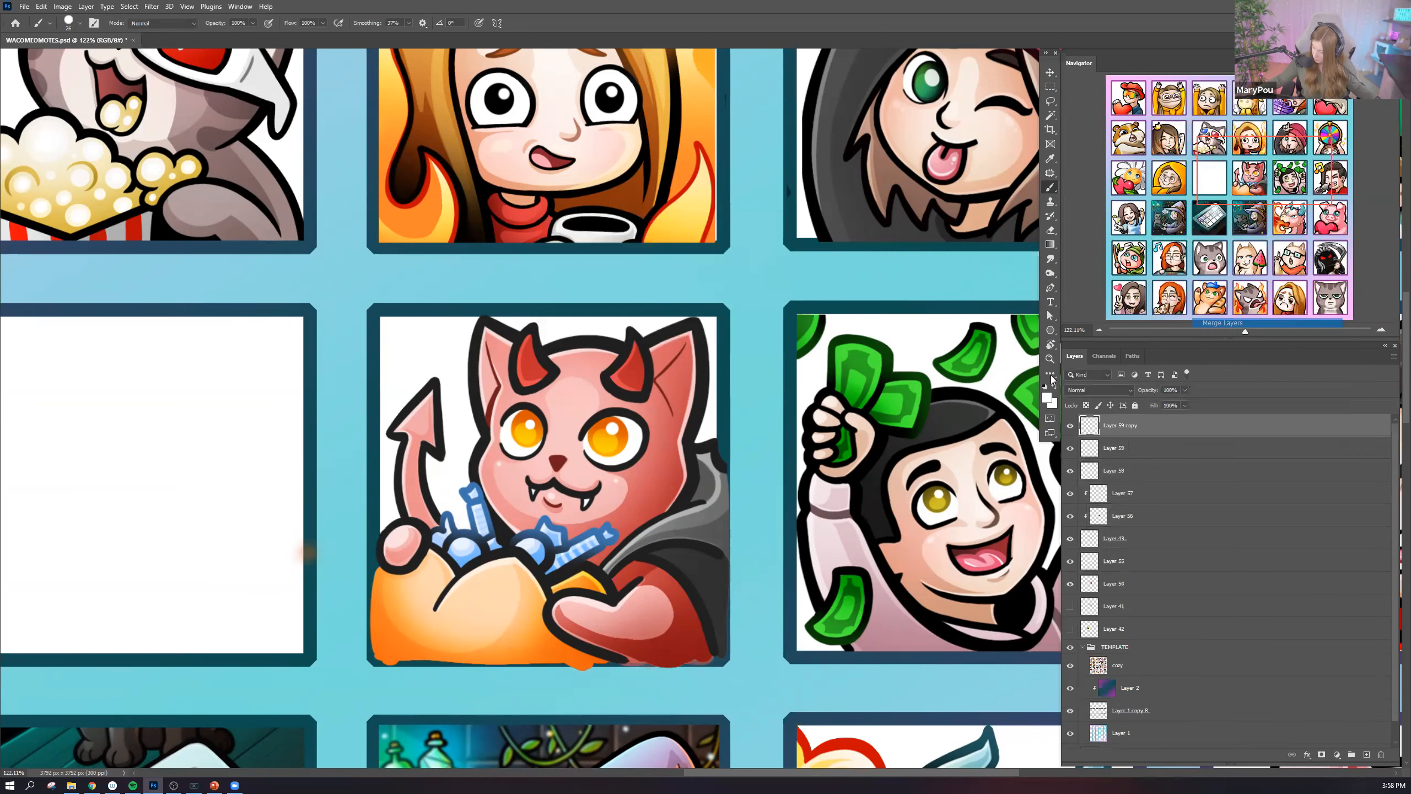
Select the merged devil cat emote with a rectangular marquee enclosing its whole frame.
click(1051, 87)
drag(509, 446, 756, 692)
click(24, 7)
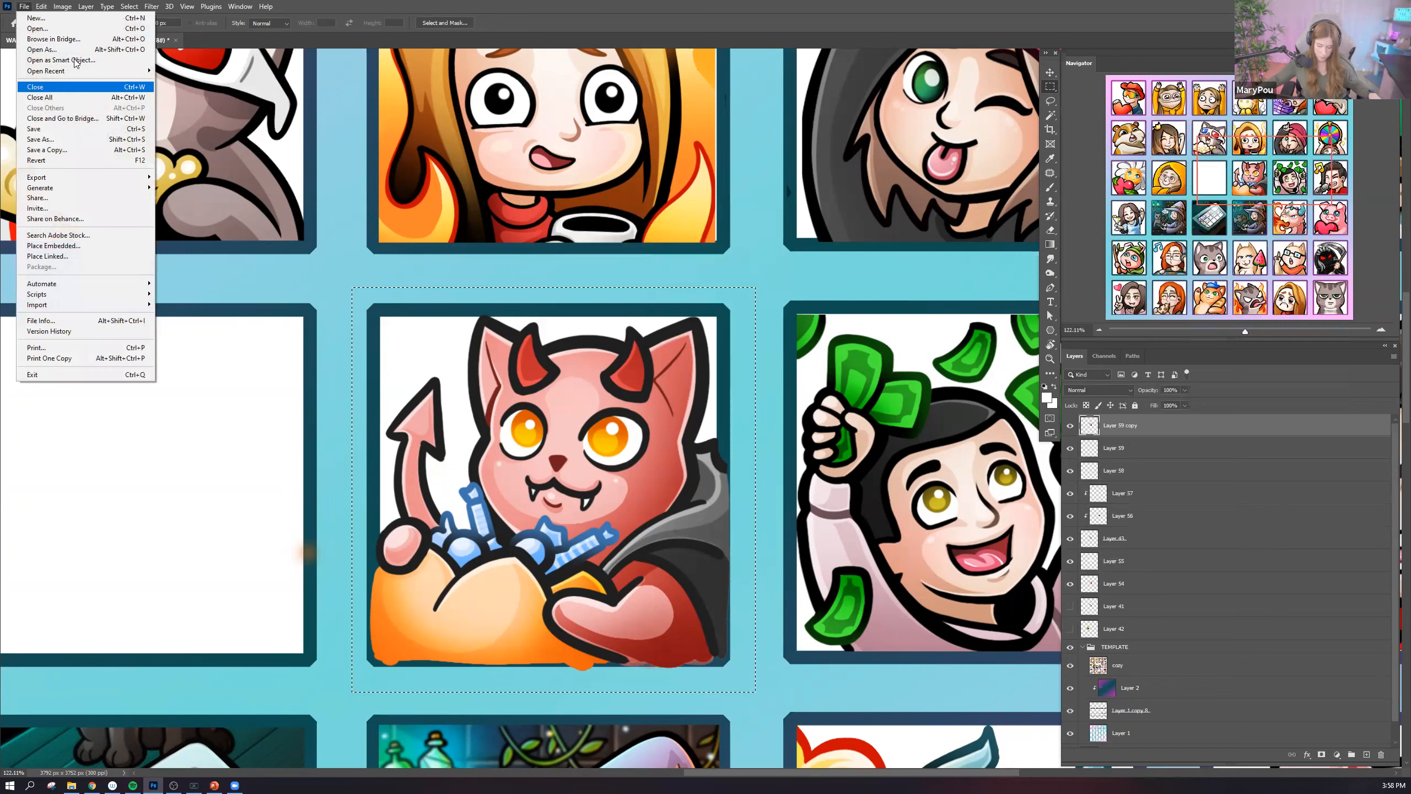
click(83, 18)
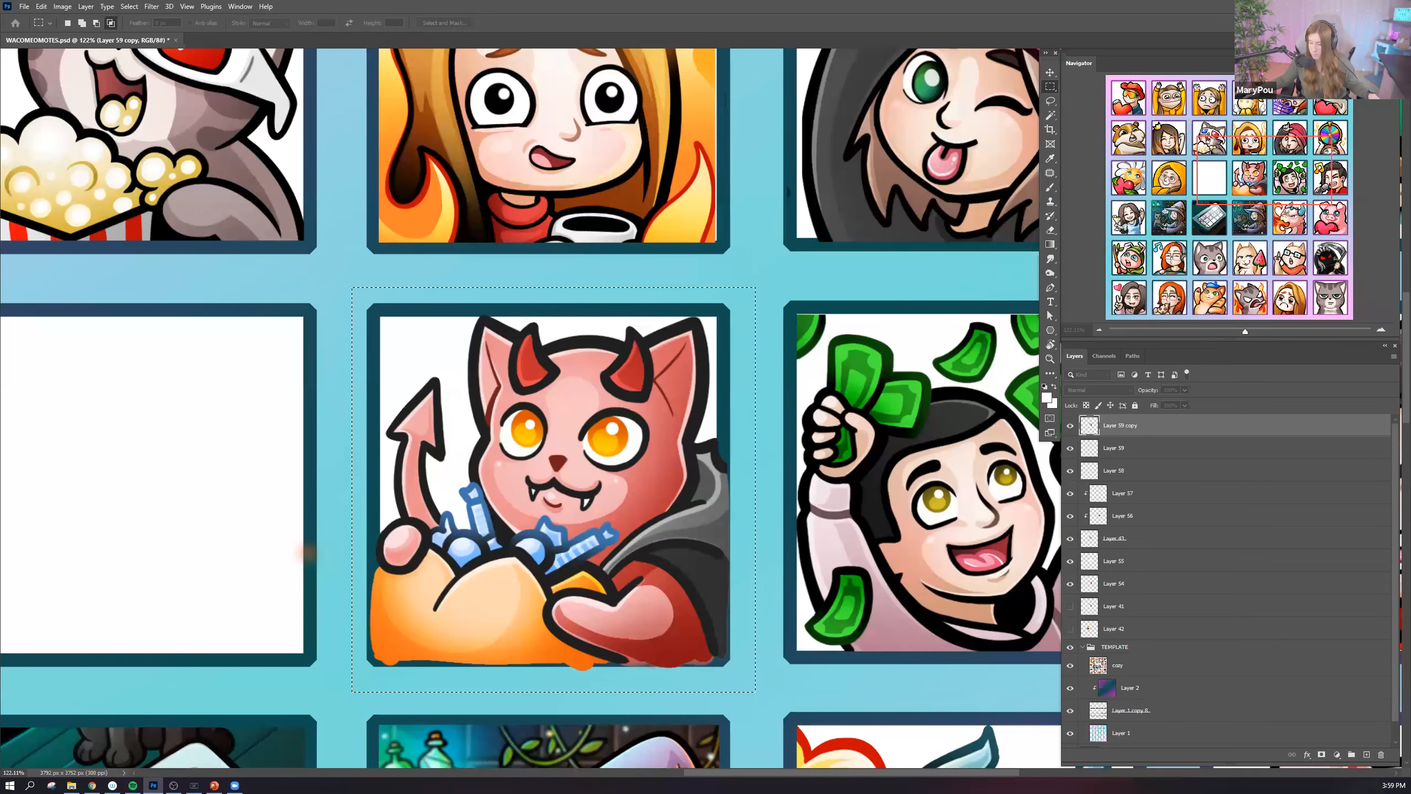
click(1361, 6)
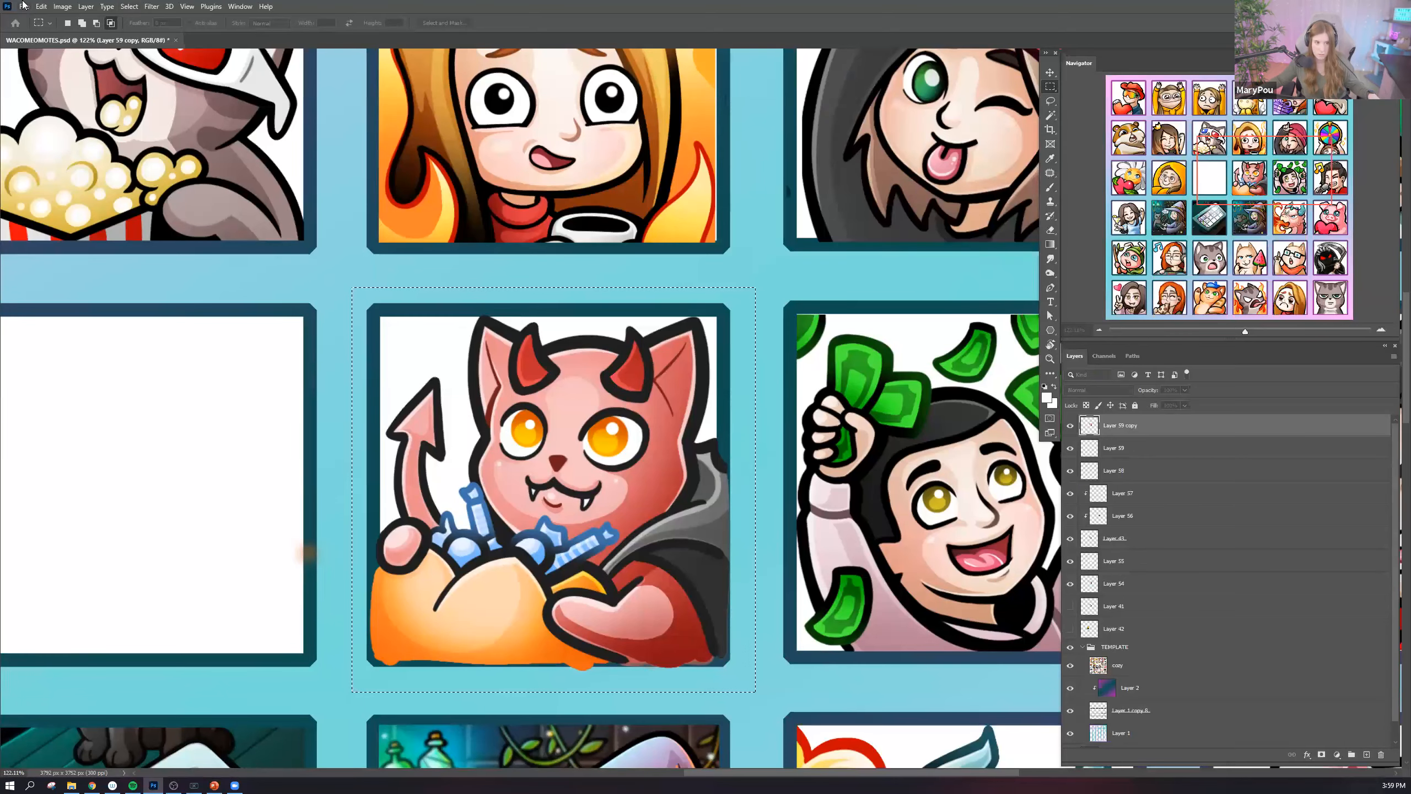
click(24, 6)
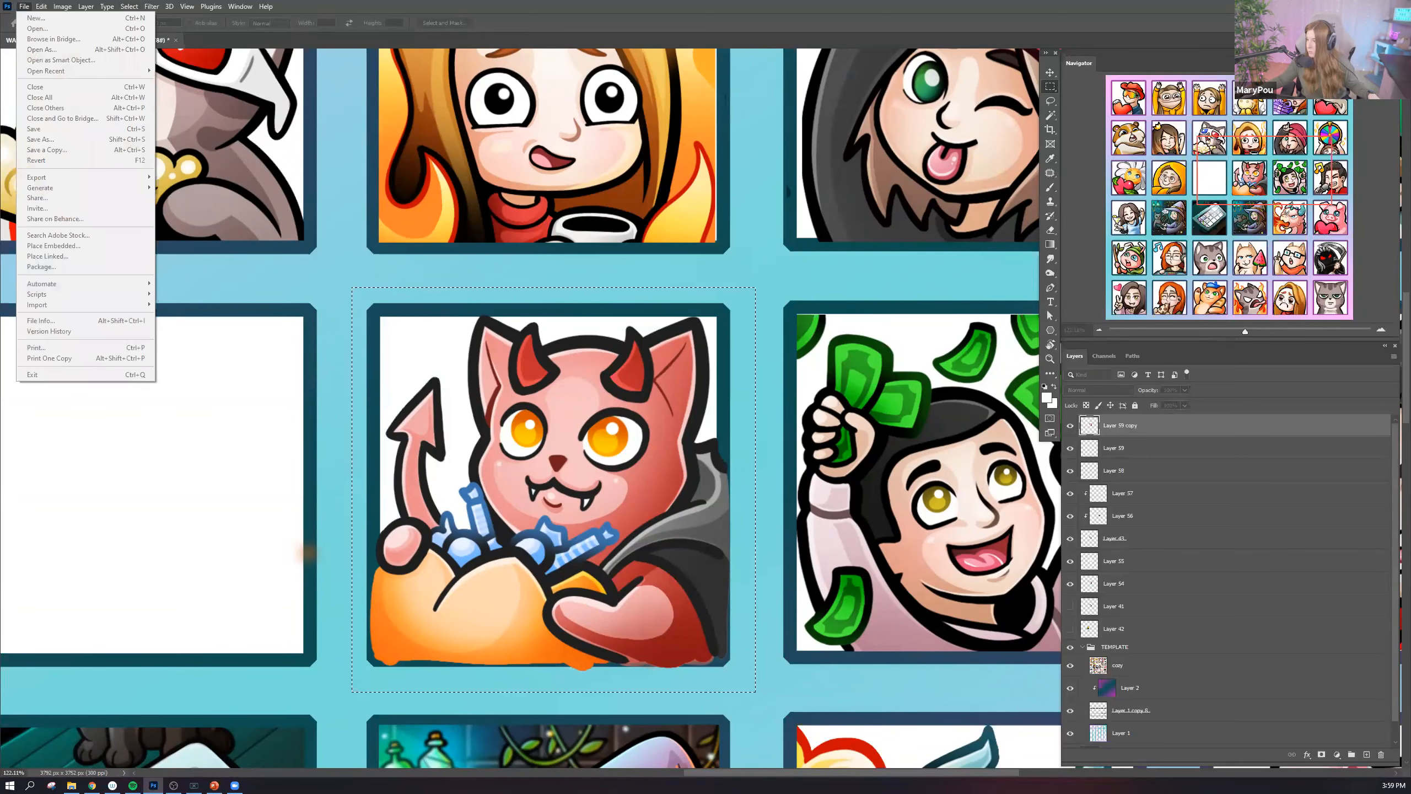
key(alt+Tab)
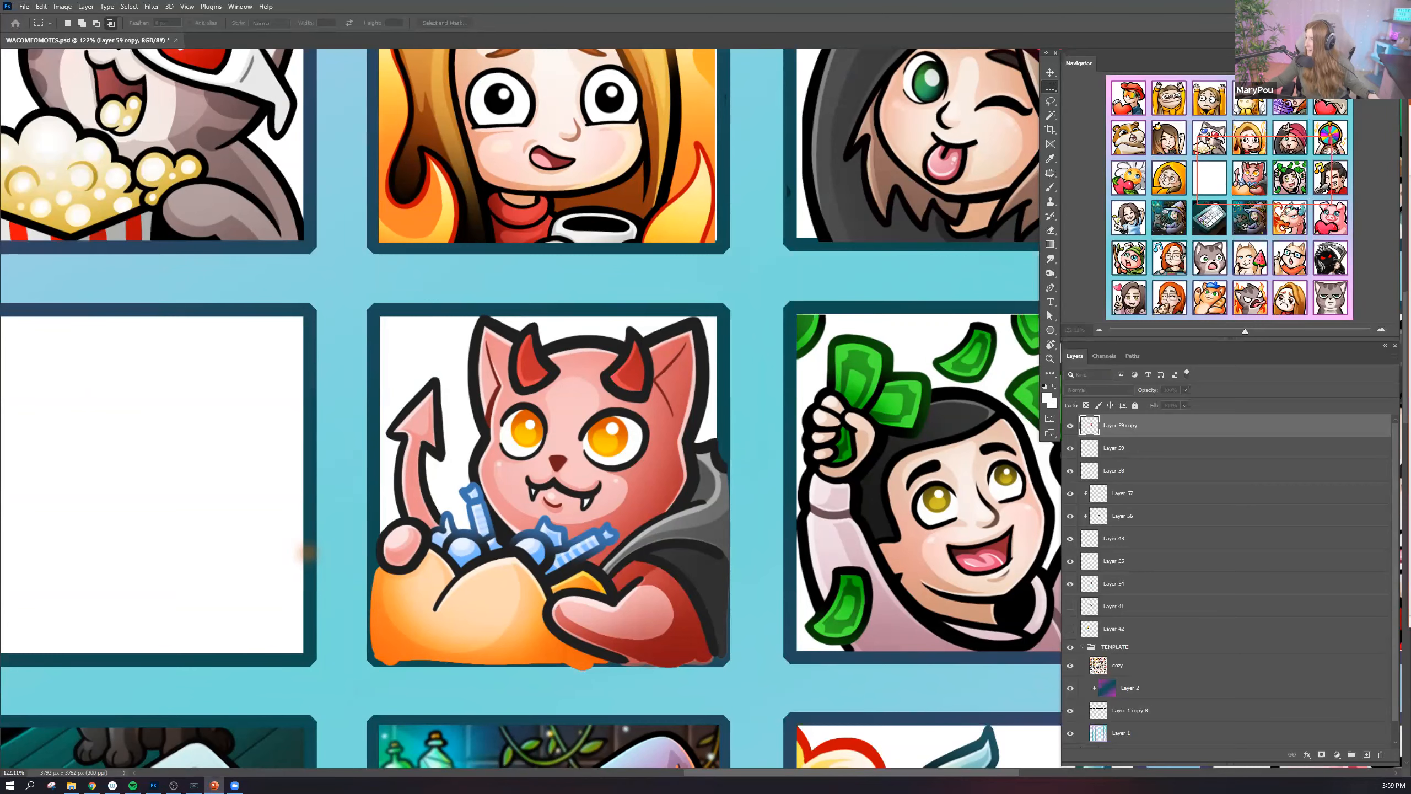
key(alt+Tab)
Create a new 500 x 500 px document and paste the copied devil cat into it.
key(ctrl+n)
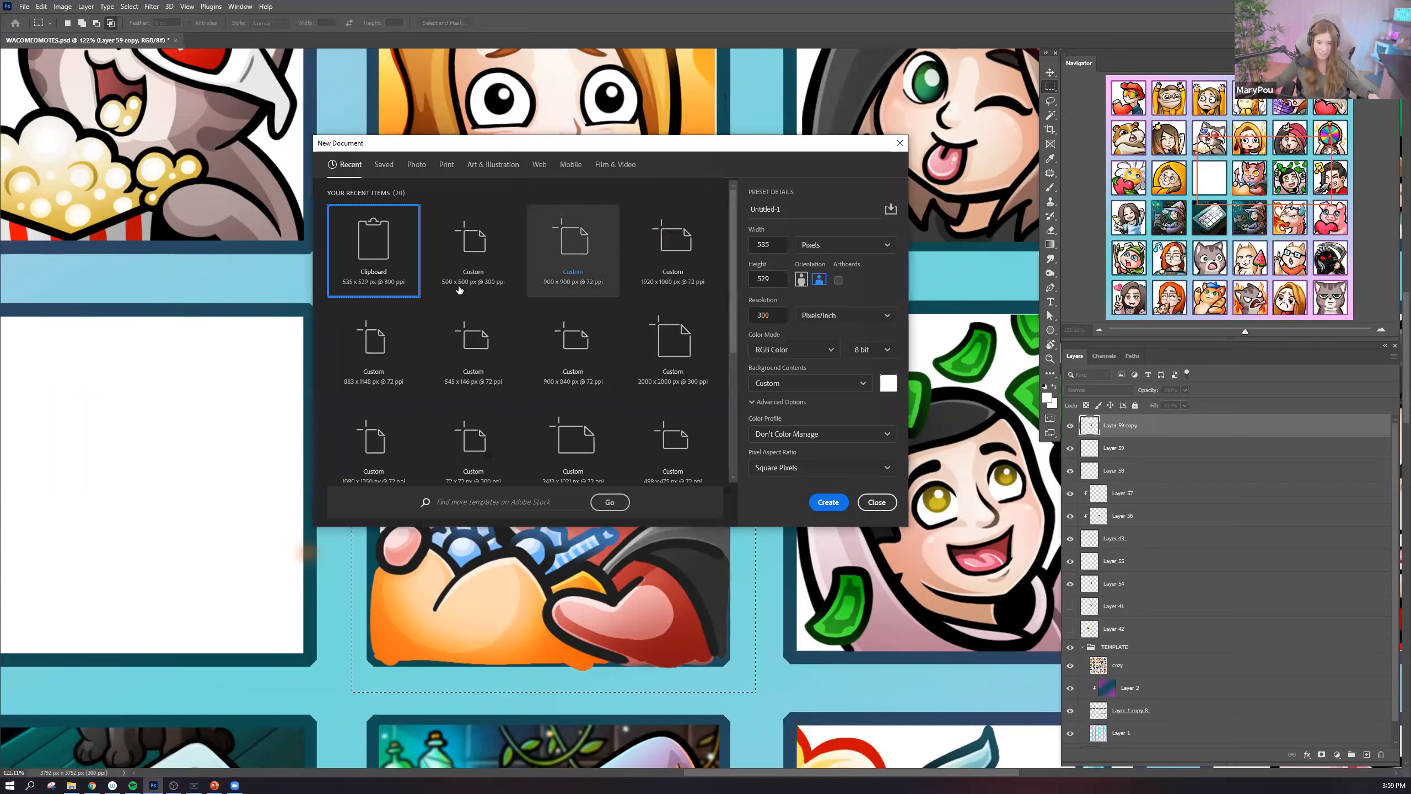
click(504, 245)
key(Return)
key(ctrl+v)
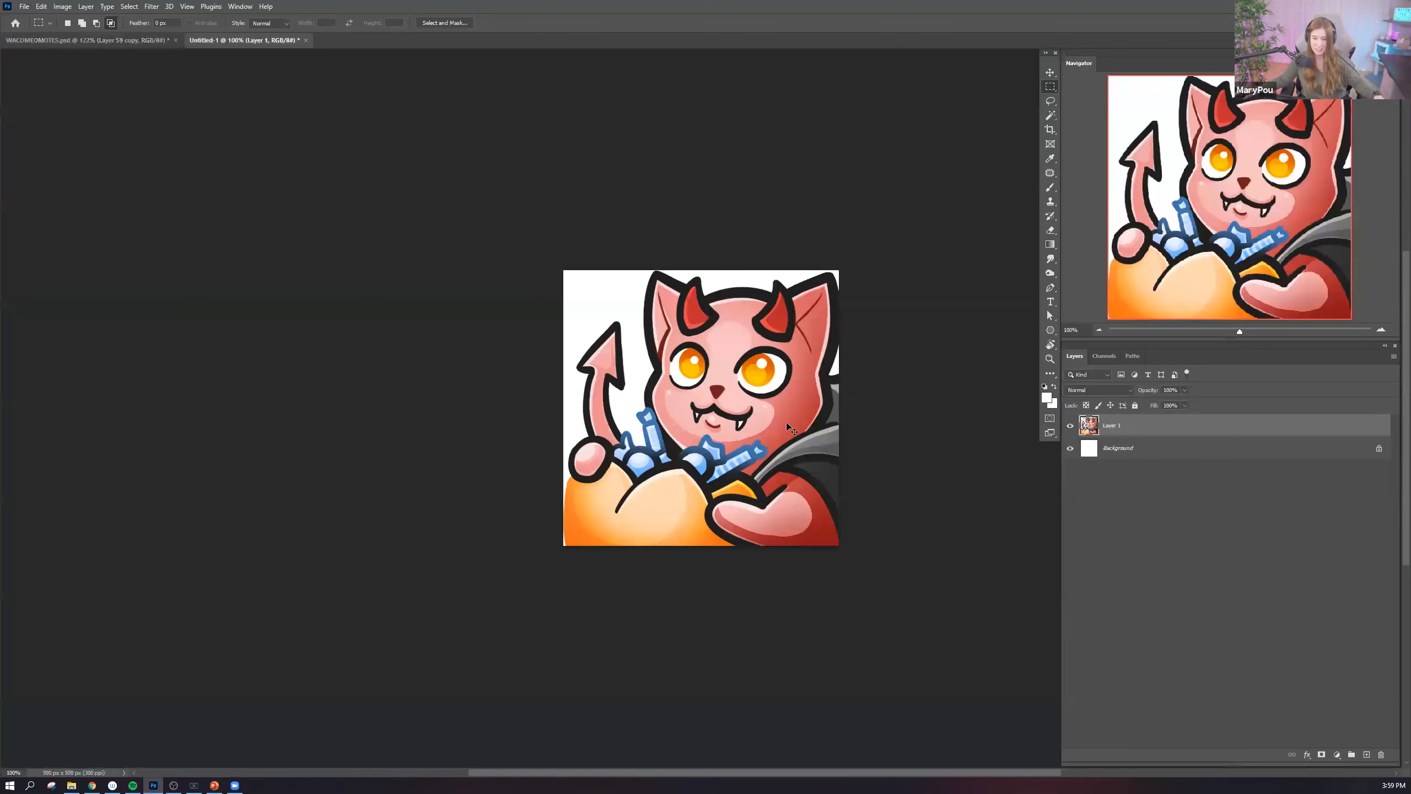
Enlarge the pasted devil cat to about 104% with Free Transform, adjusting its rotation and position to fill the square canvas.
key(ctrl+t)
scroll(462, 418, up, 2)
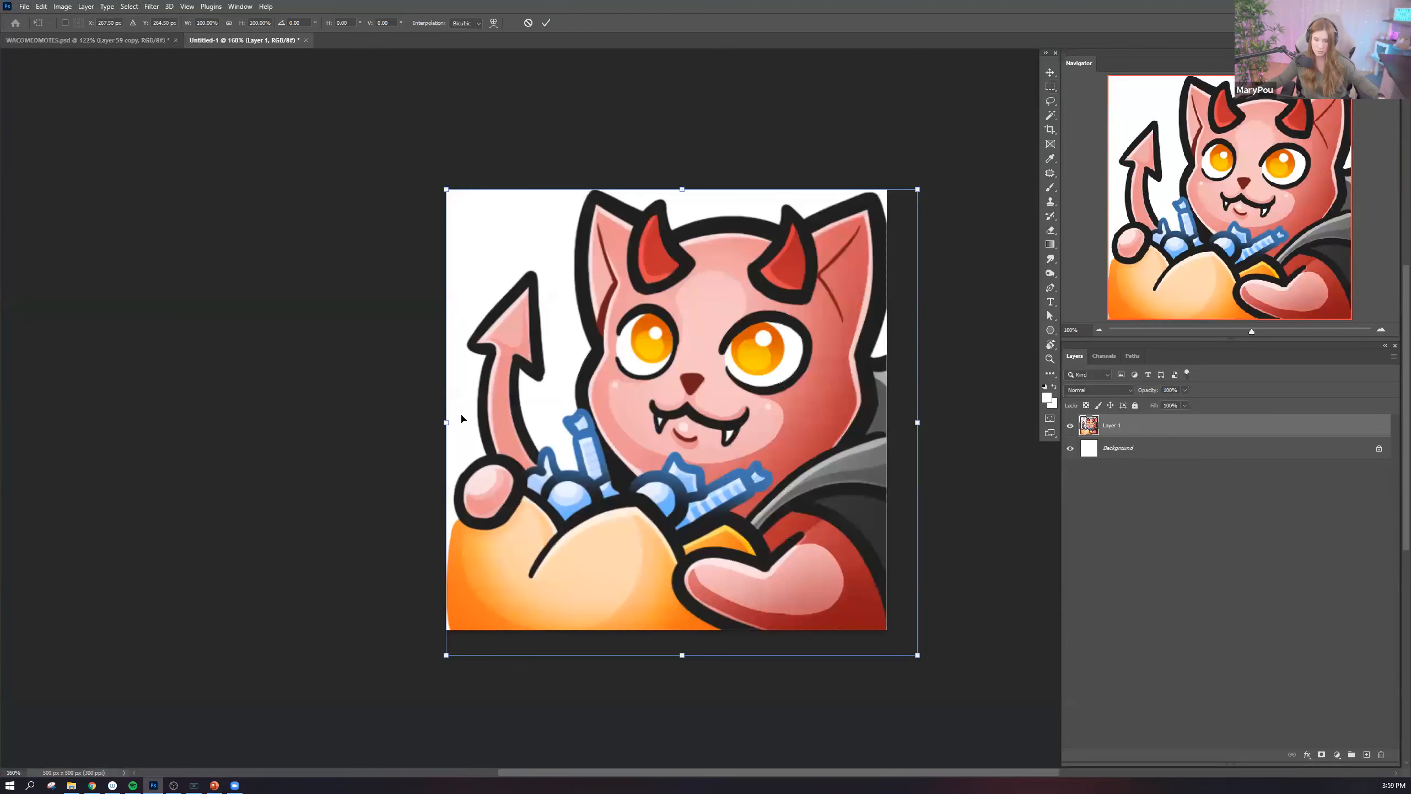
mouse_move(443, 423)
mouse_down()
mouse_move(405, 428)
mouse_move(422, 435)
mouse_up()
drag(960, 392, 968, 371)
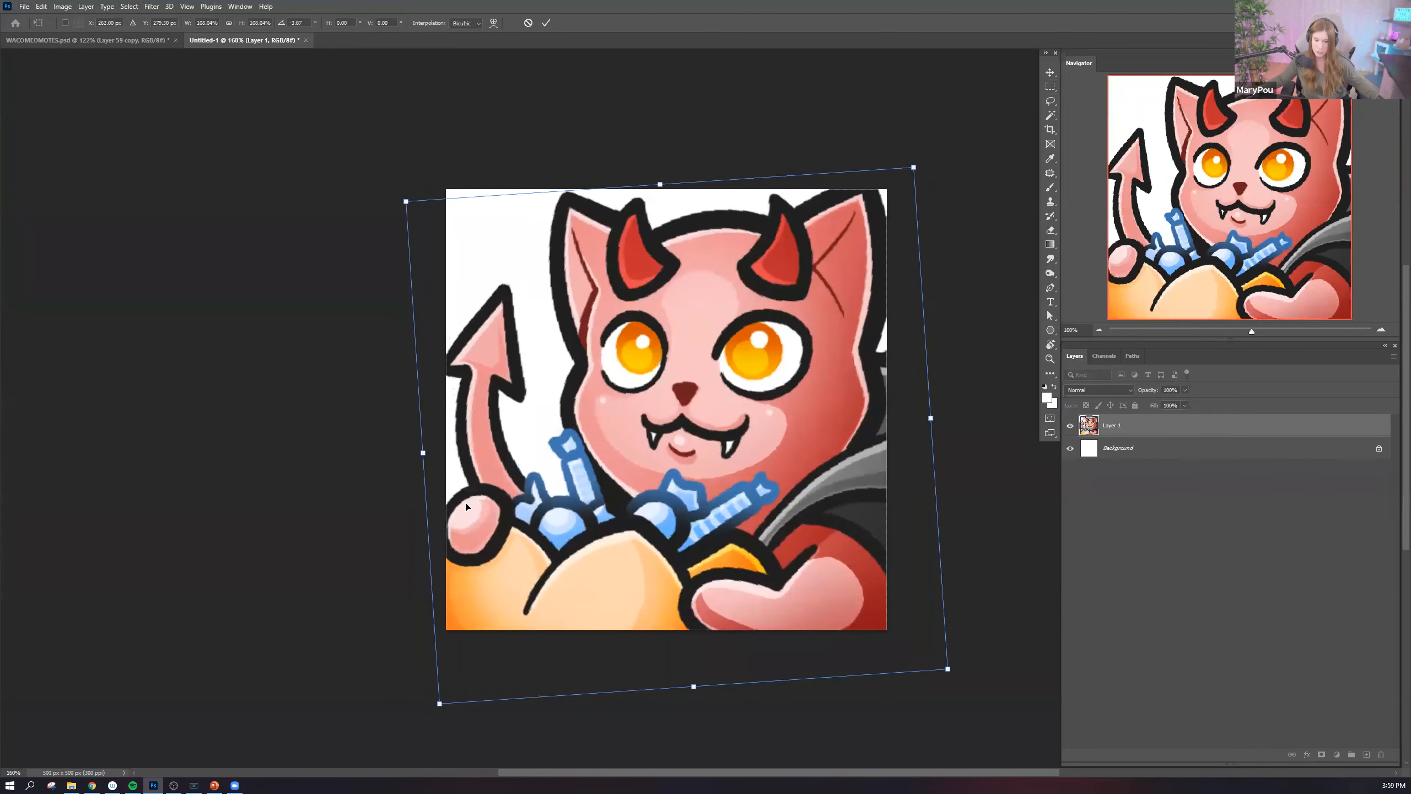
drag(421, 455, 428, 455)
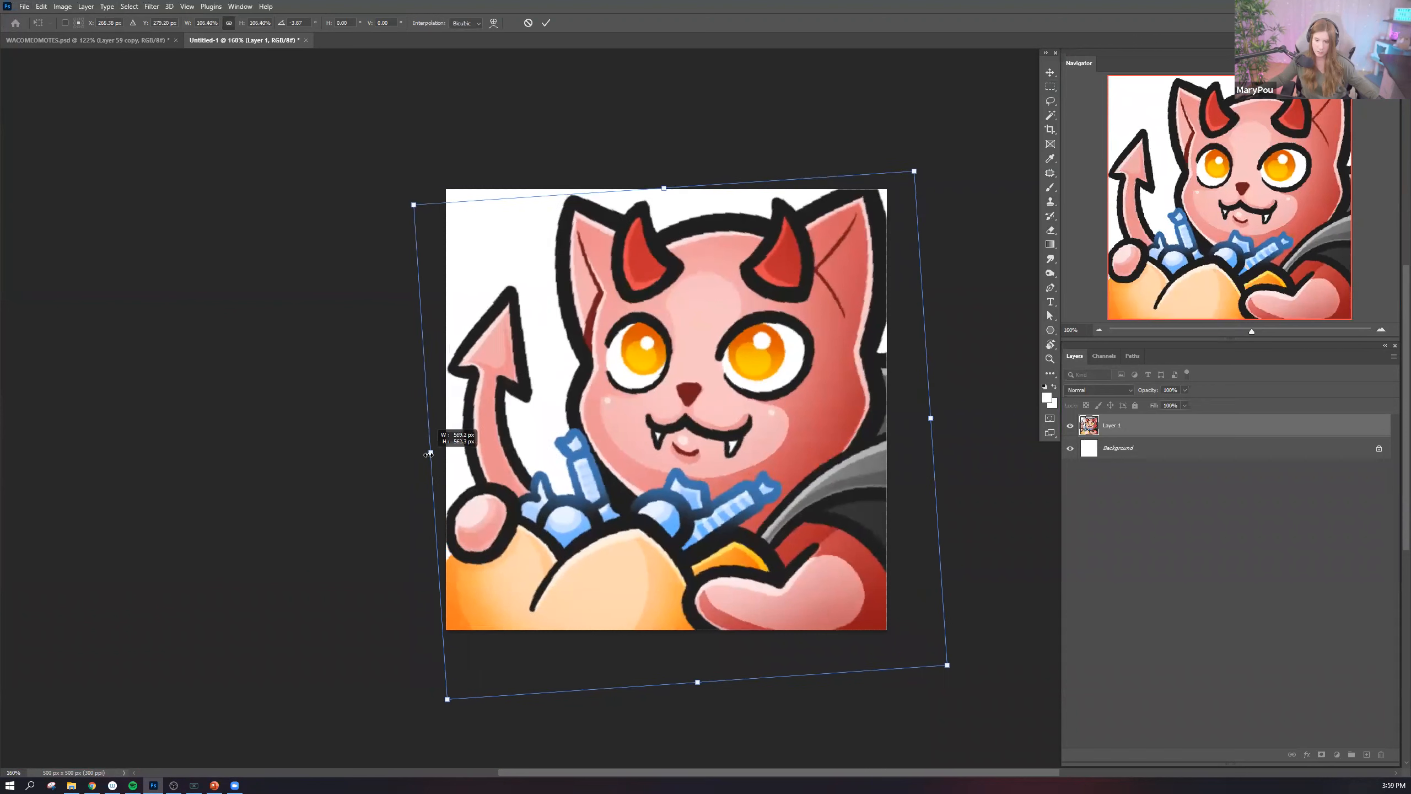
drag(848, 240, 845, 242)
drag(961, 189, 974, 201)
drag(845, 298, 847, 295)
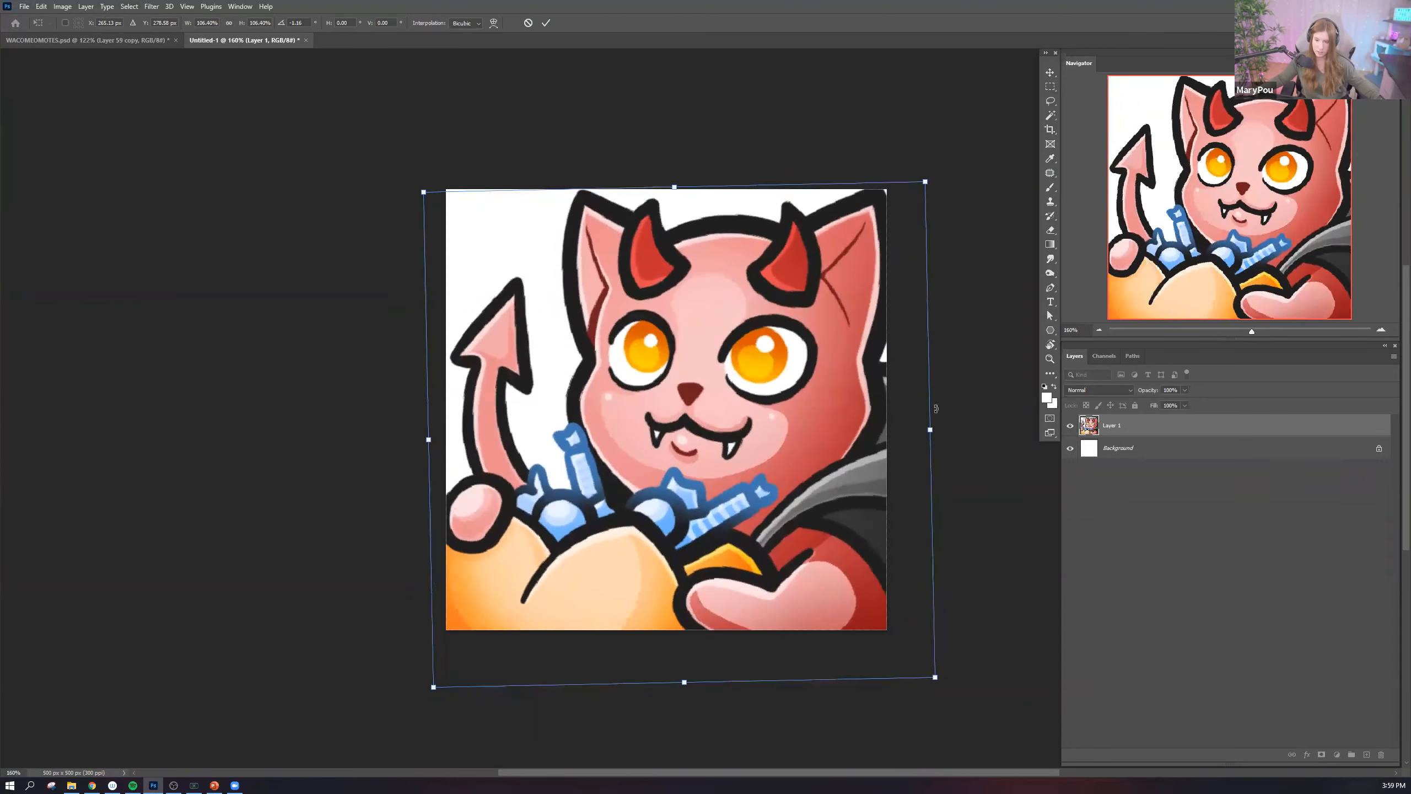
mouse_move(931, 429)
mouse_down()
mouse_move(927, 411)
mouse_move(948, 417)
mouse_up()
drag(810, 422, 807, 421)
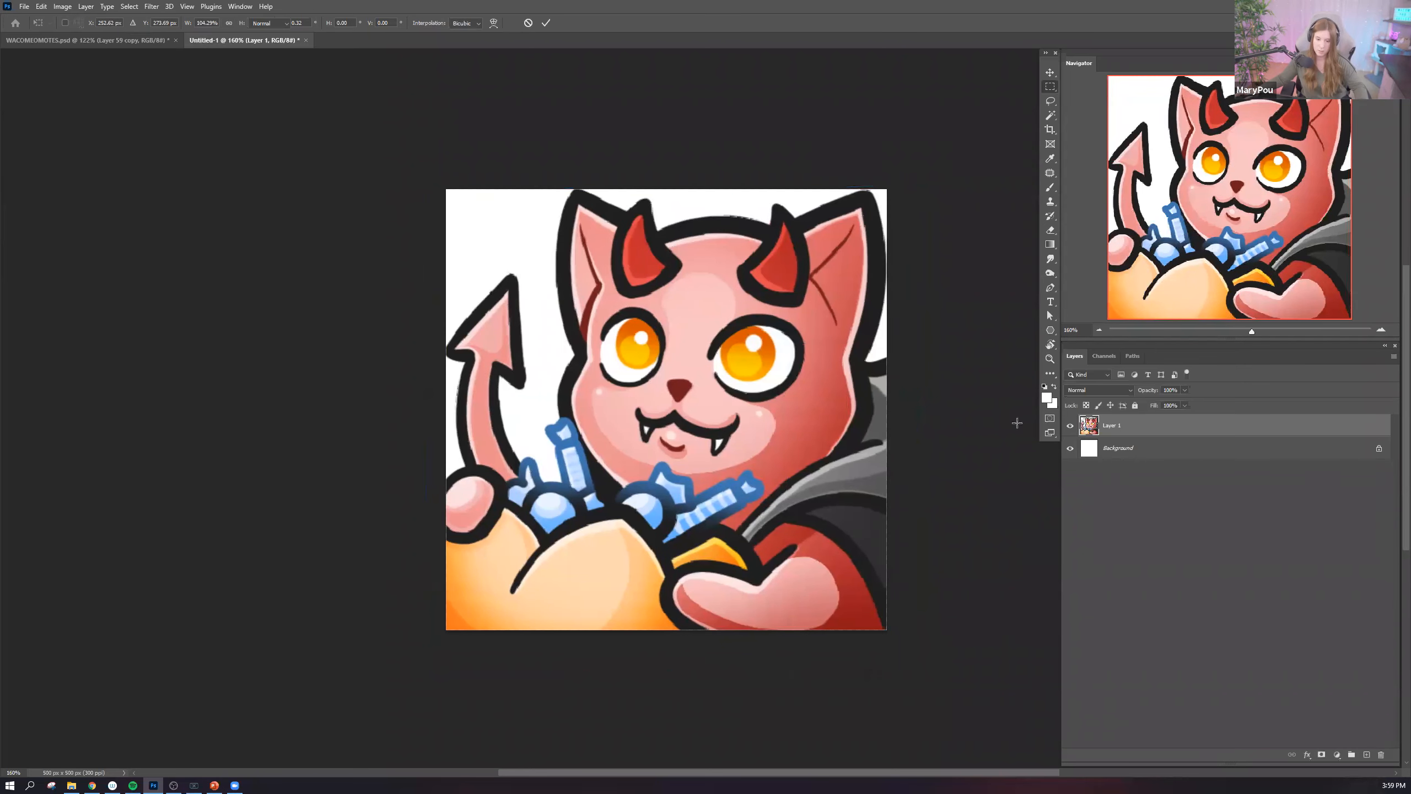
key(Return)
Fill the Background layer with a diagonal linear gradient from bright blue to a lighter violet-blue in the upper left corner.
click(1160, 449)
key(g)
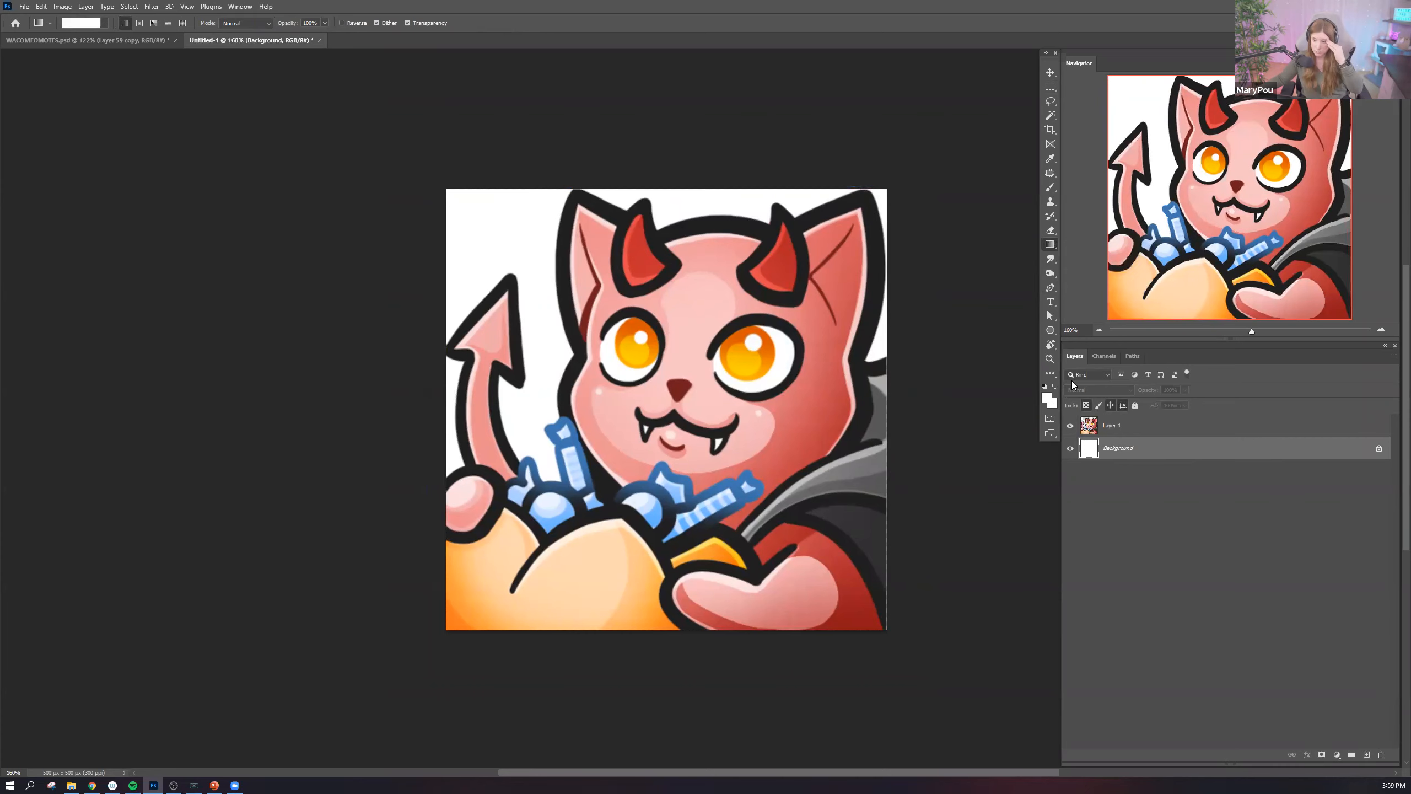
click(1047, 398)
text(07018e)
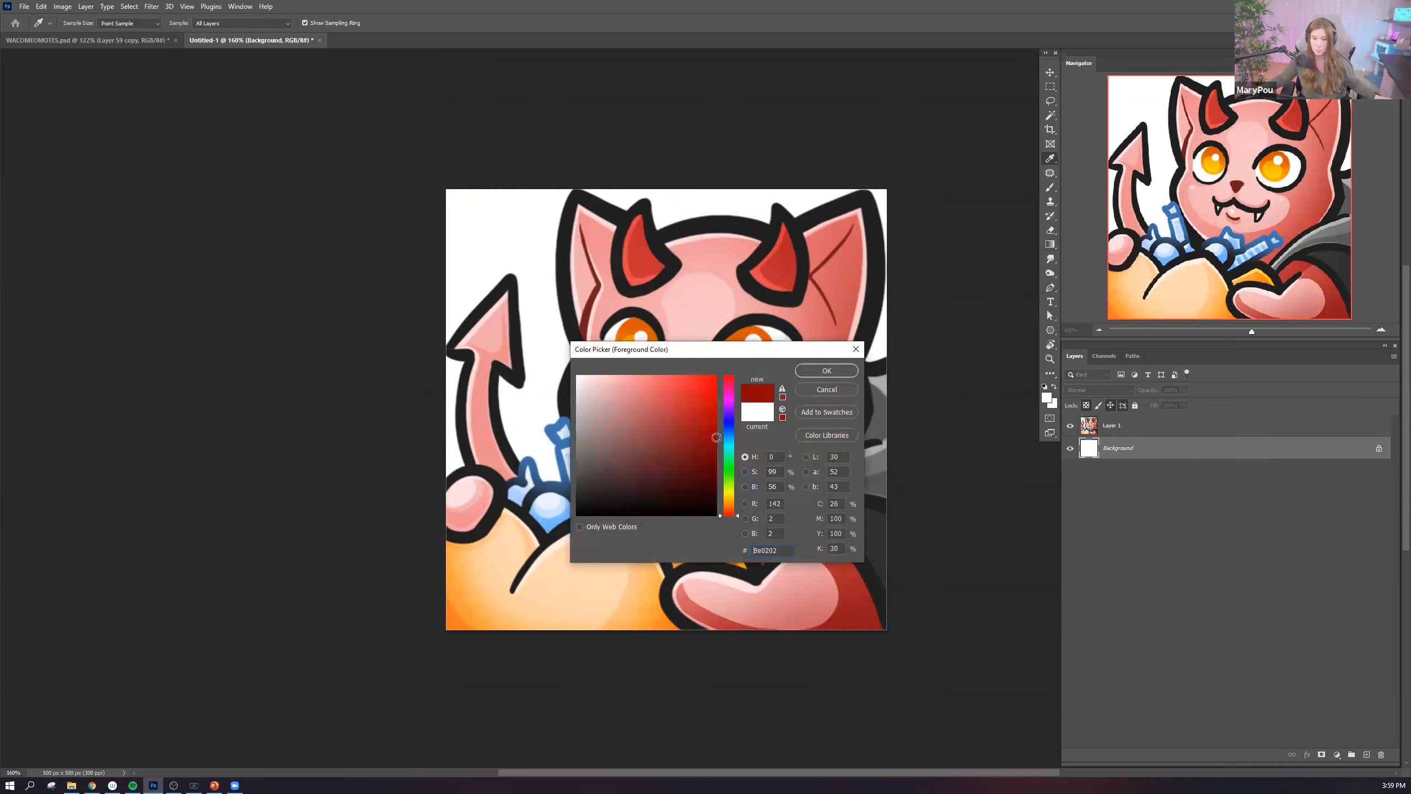
click(830, 379)
drag(911, 566, 564, 288)
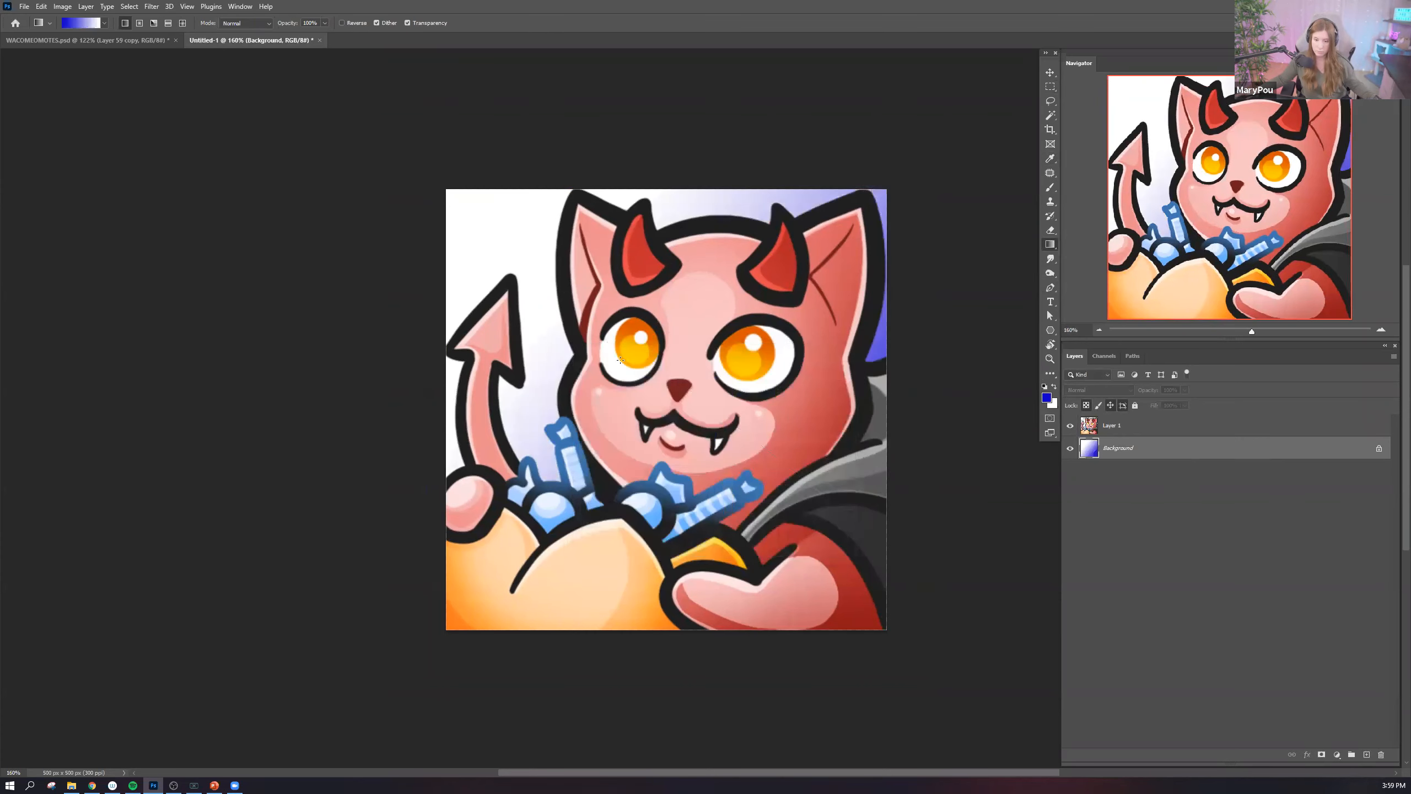
drag(853, 457, 100, 125)
drag(773, 196, 911, 337)
drag(259, 332, 910, 337)
drag(358, 337, 658, 416)
Erase the stray pink pixels on Layer 1 between the left ear and horn and smooth the black outline there.
click(1115, 425)
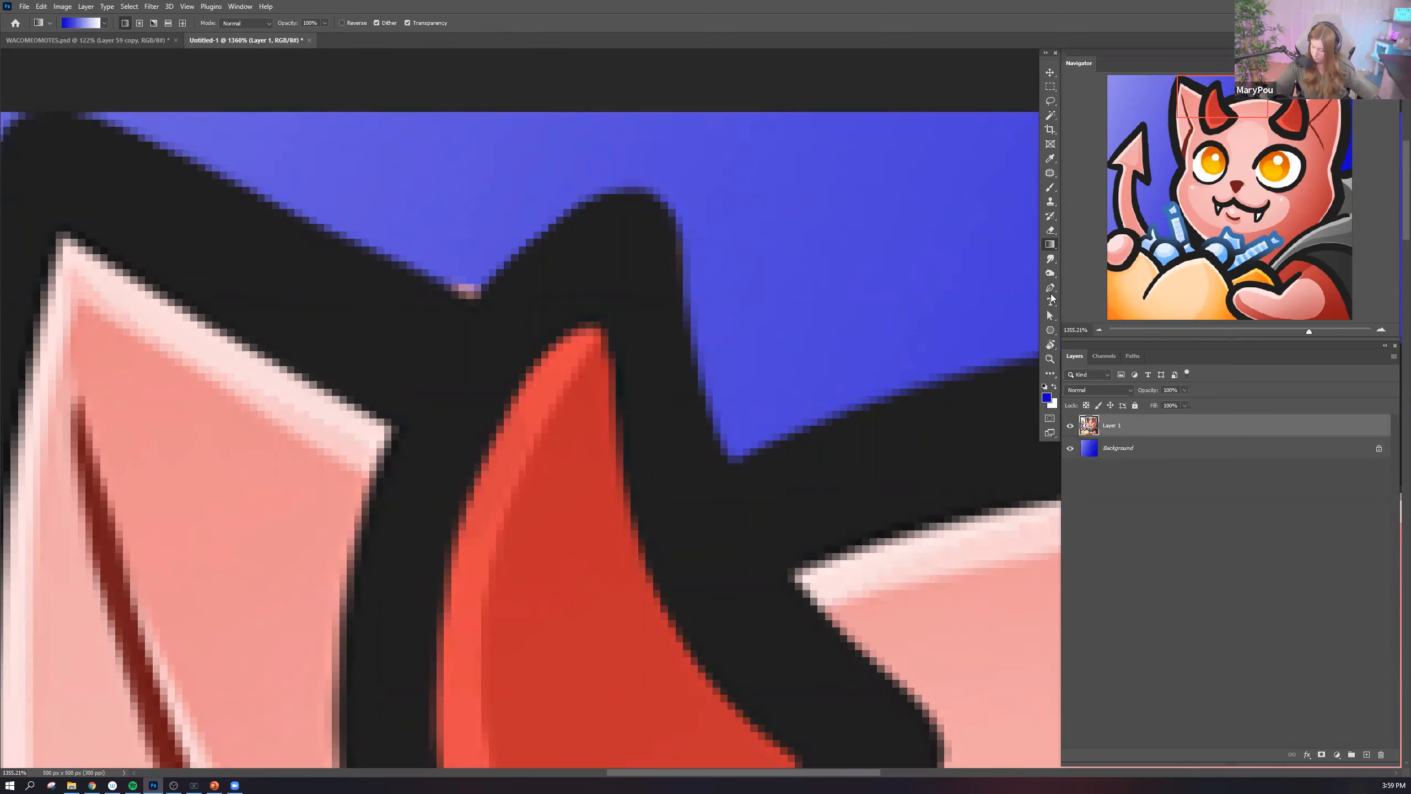
click(1051, 231)
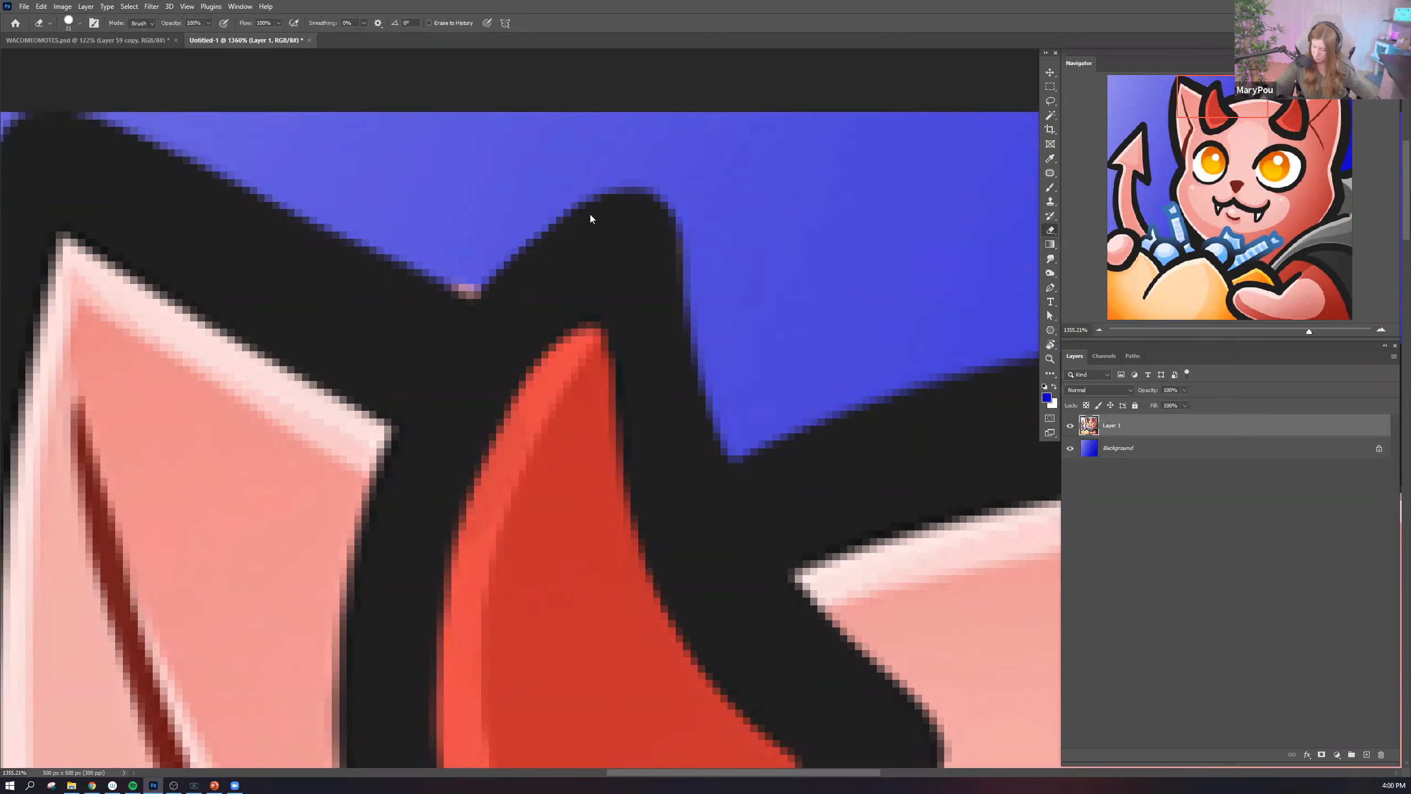
click(66, 27)
click(539, 183)
drag(447, 262, 474, 282)
mouse_move(409, 209)
mouse_down()
mouse_move(753, 304)
mouse_move(697, 277)
mouse_up()
mouse_move(478, 237)
mouse_down()
mouse_move(160, 217)
mouse_move(275, 272)
mouse_up()
drag(161, 192, 527, 363)
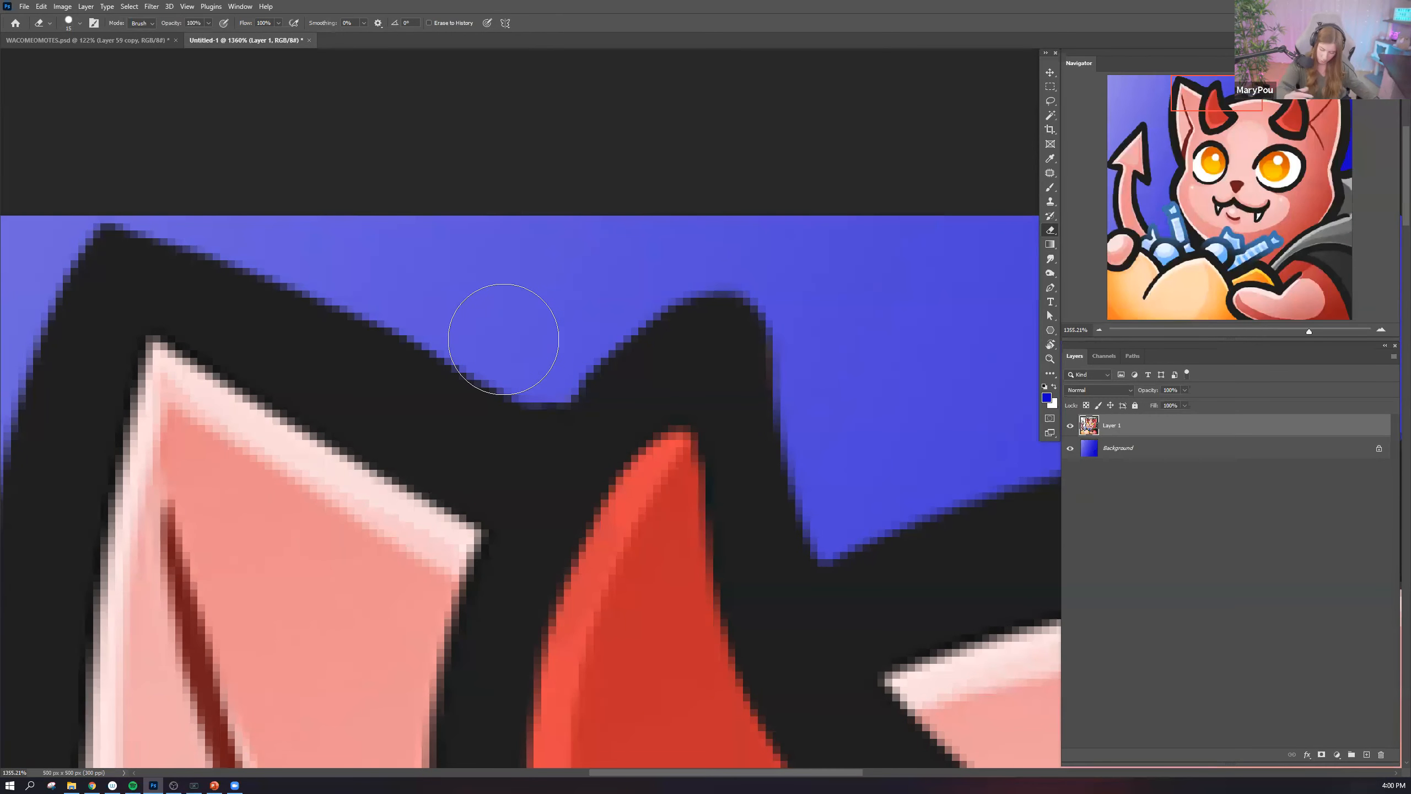
mouse_move(173, 221)
mouse_down()
mouse_move(533, 385)
mouse_move(504, 354)
mouse_up()
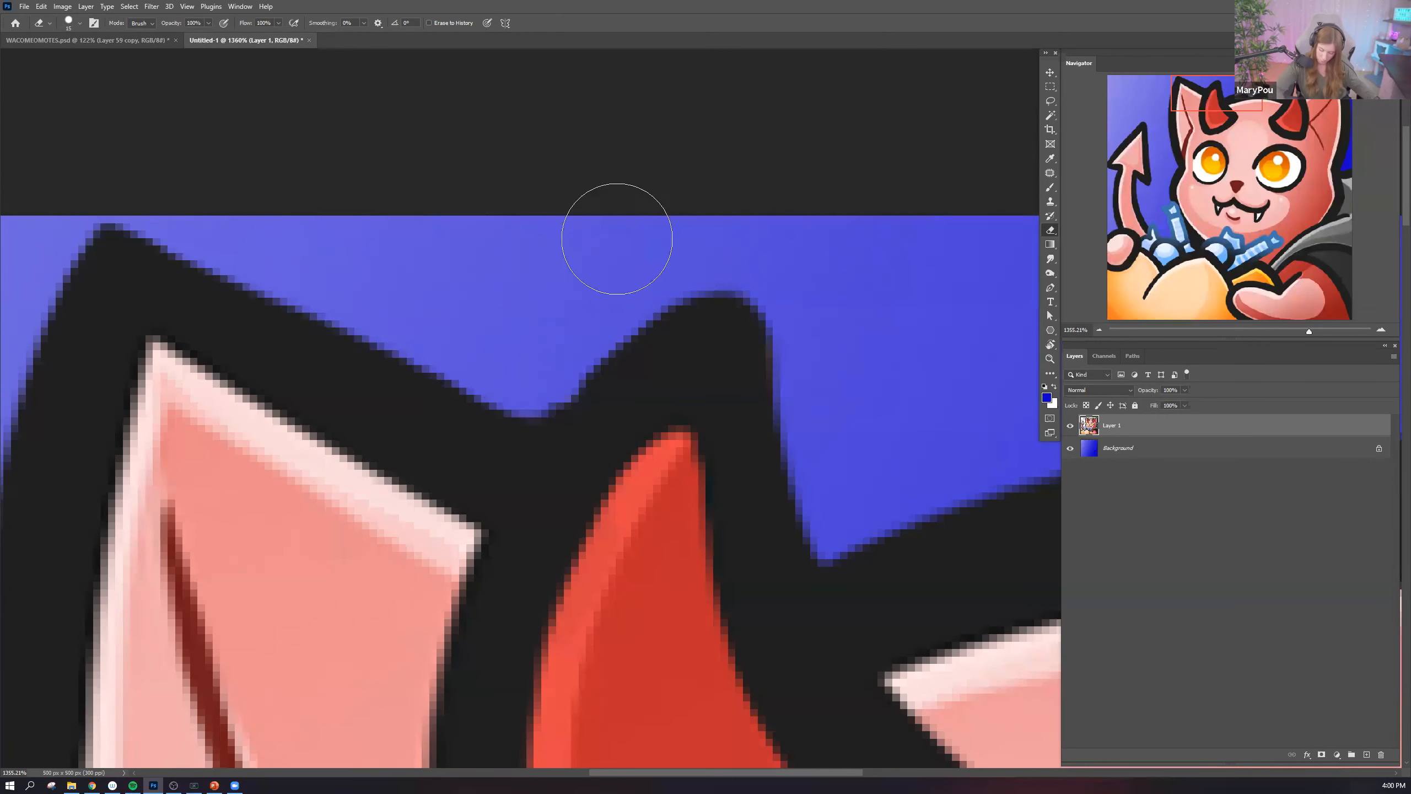
Erase the stray pixels around the right horn on Layer 1, cleaning the outline where it meets the head and ear.
mouse_move(462, 423)
mouse_down()
mouse_move(406, 448)
mouse_move(196, 453)
mouse_up()
mouse_move(865, 633)
mouse_down()
mouse_move(492, 510)
mouse_move(368, 454)
mouse_up()
drag(778, 612, 548, 537)
drag(33, 314, 293, 410)
drag(782, 593, 236, 601)
drag(665, 480, 661, 453)
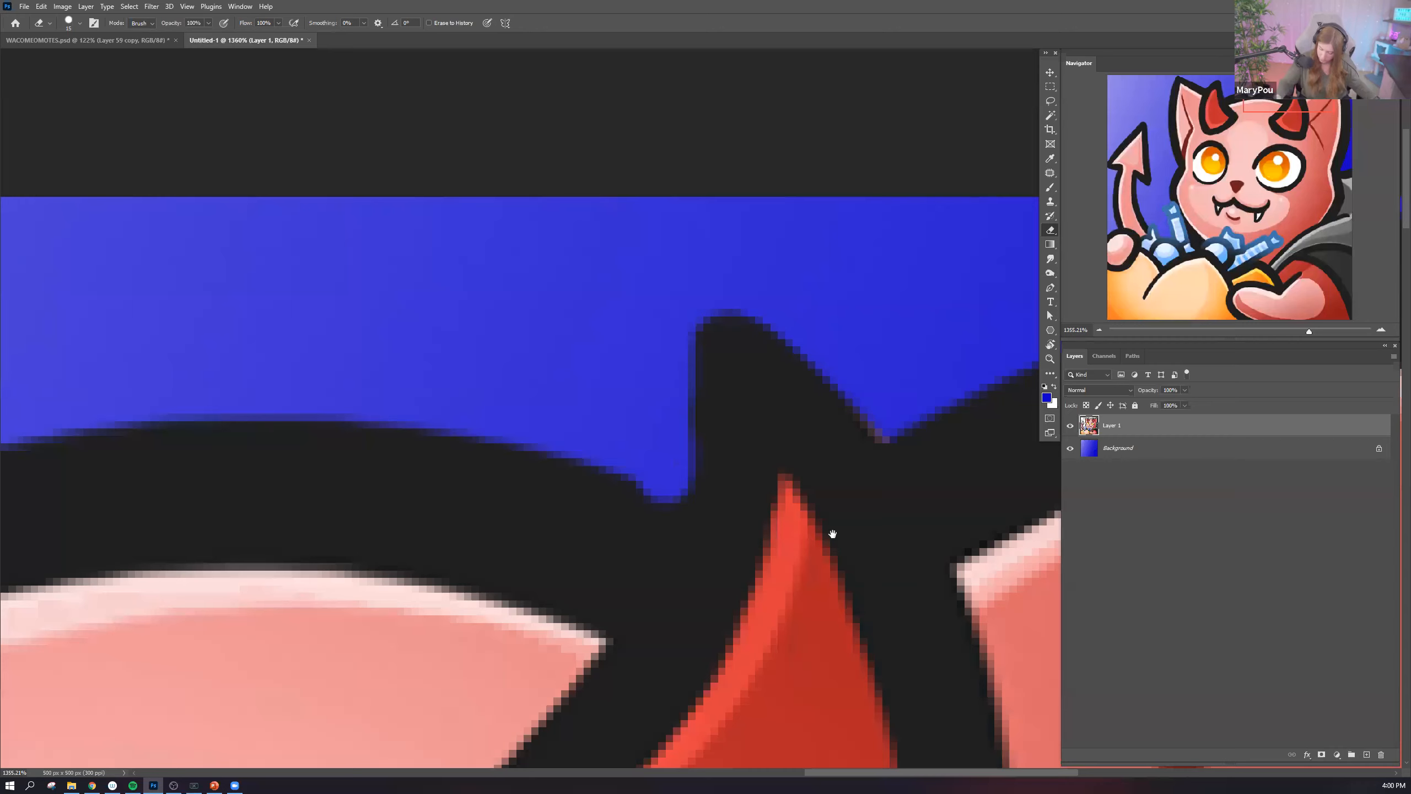
right_click(642, 500)
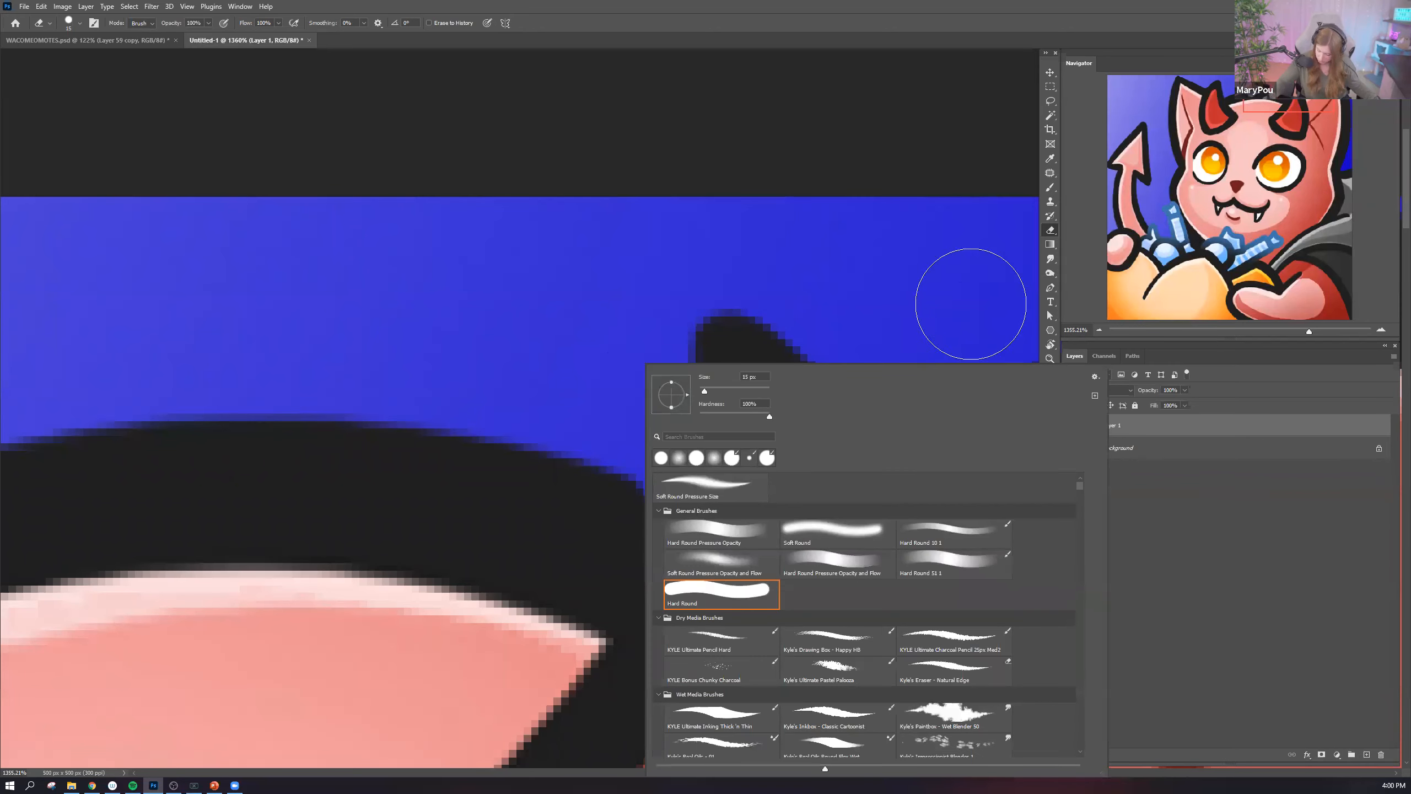
click(971, 304)
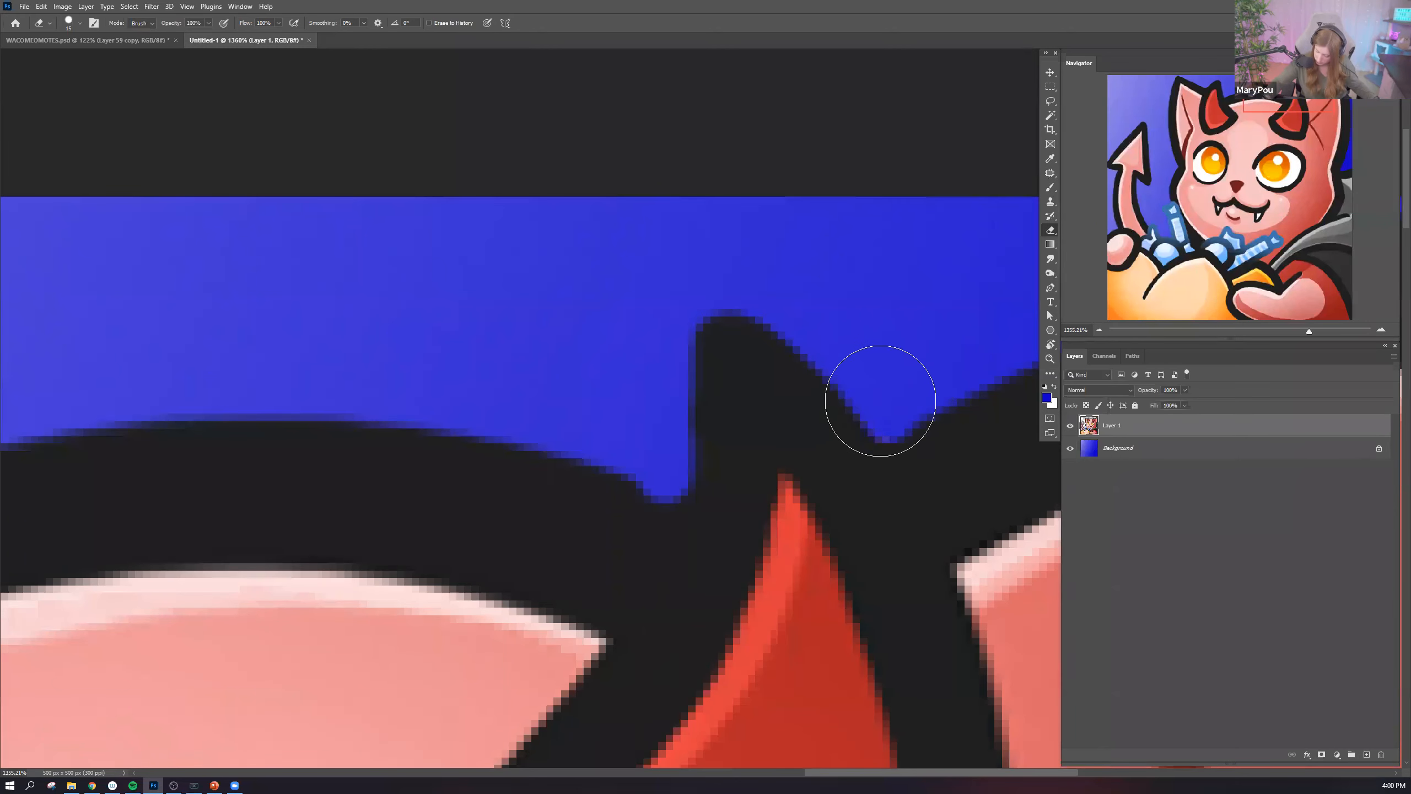
Lasso the arrow-tipped tail, rotate it slightly clockwise and move it inward from the canvas edge, then deselect it.
scroll(683, 561, right, 6)
scroll(614, 268, down, 4)
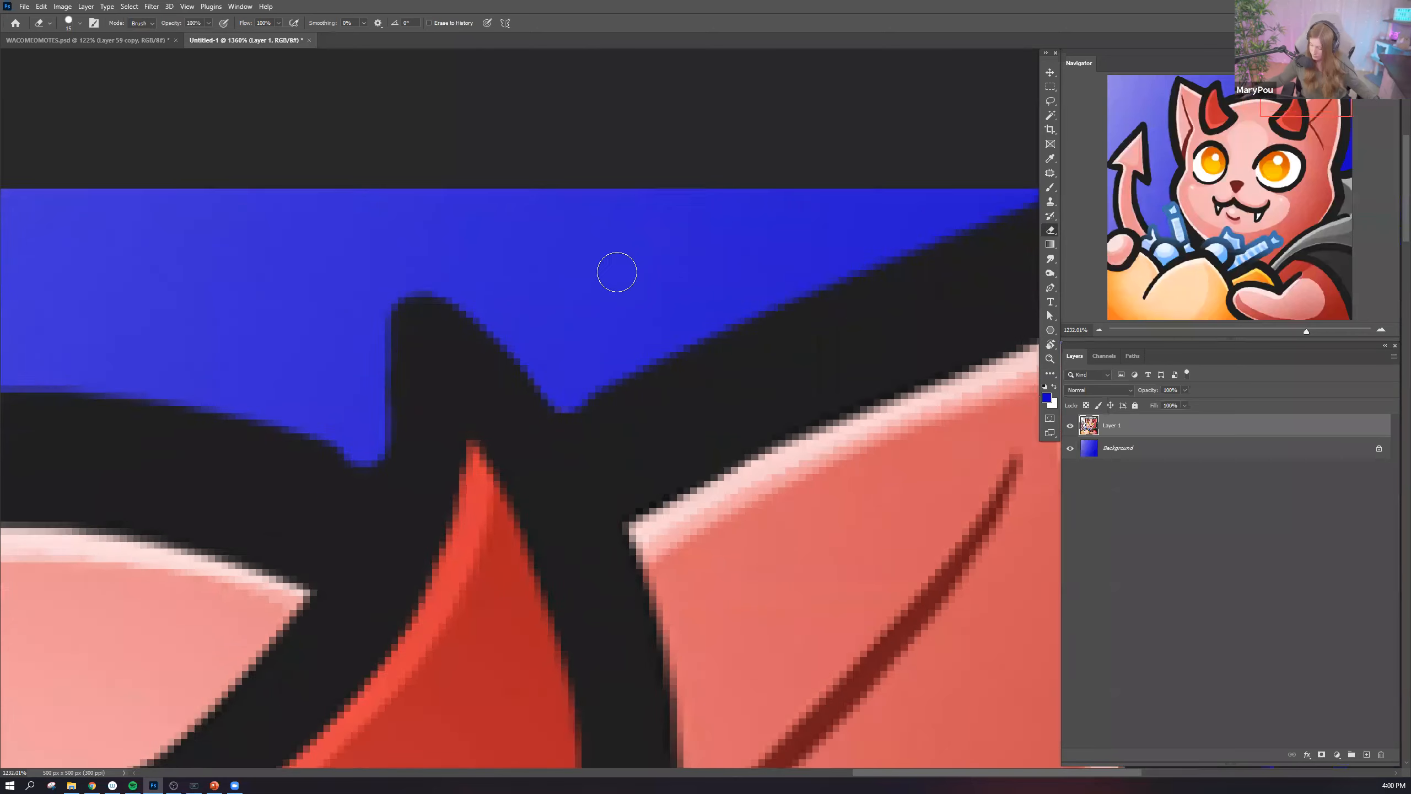
scroll(344, 505, down, 4)
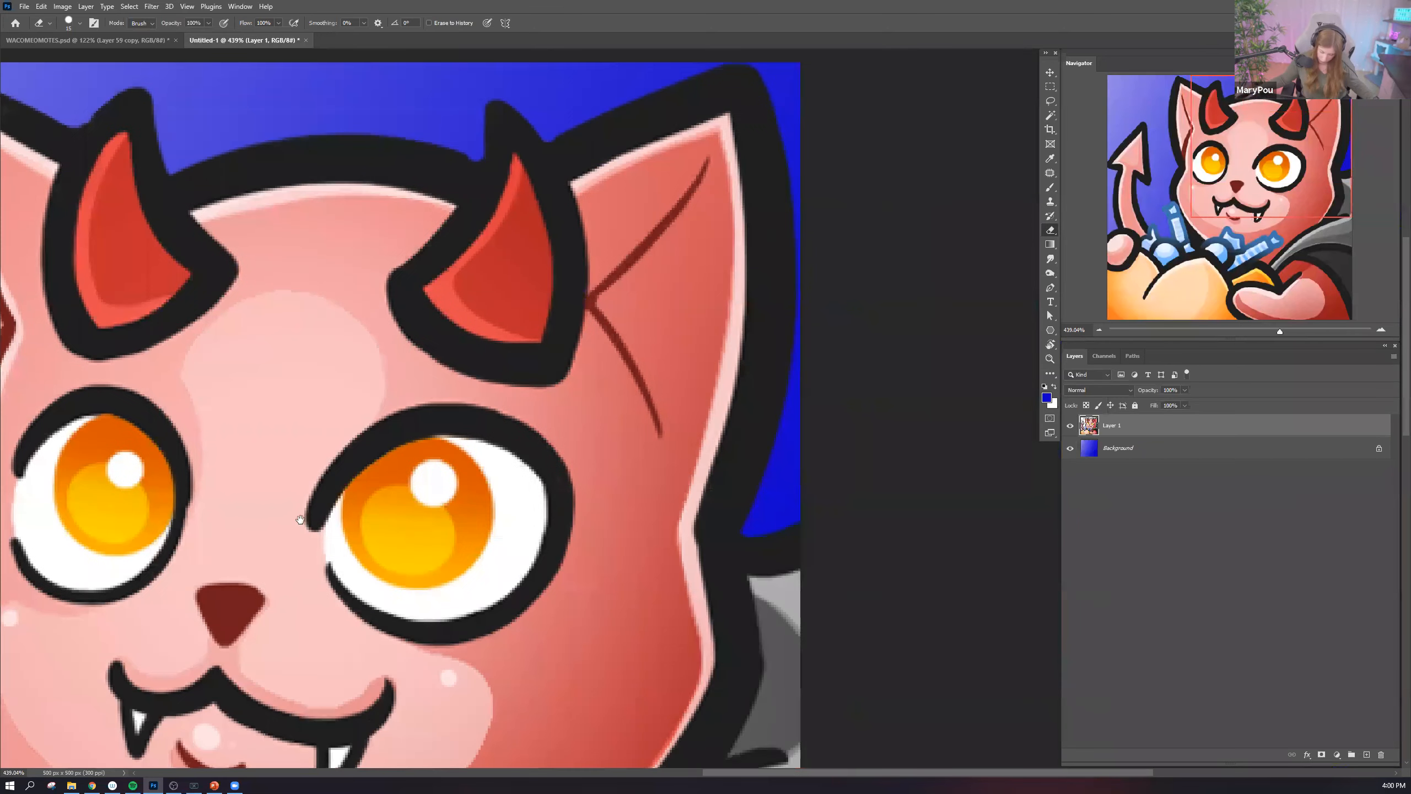
scroll(301, 487, up, 4)
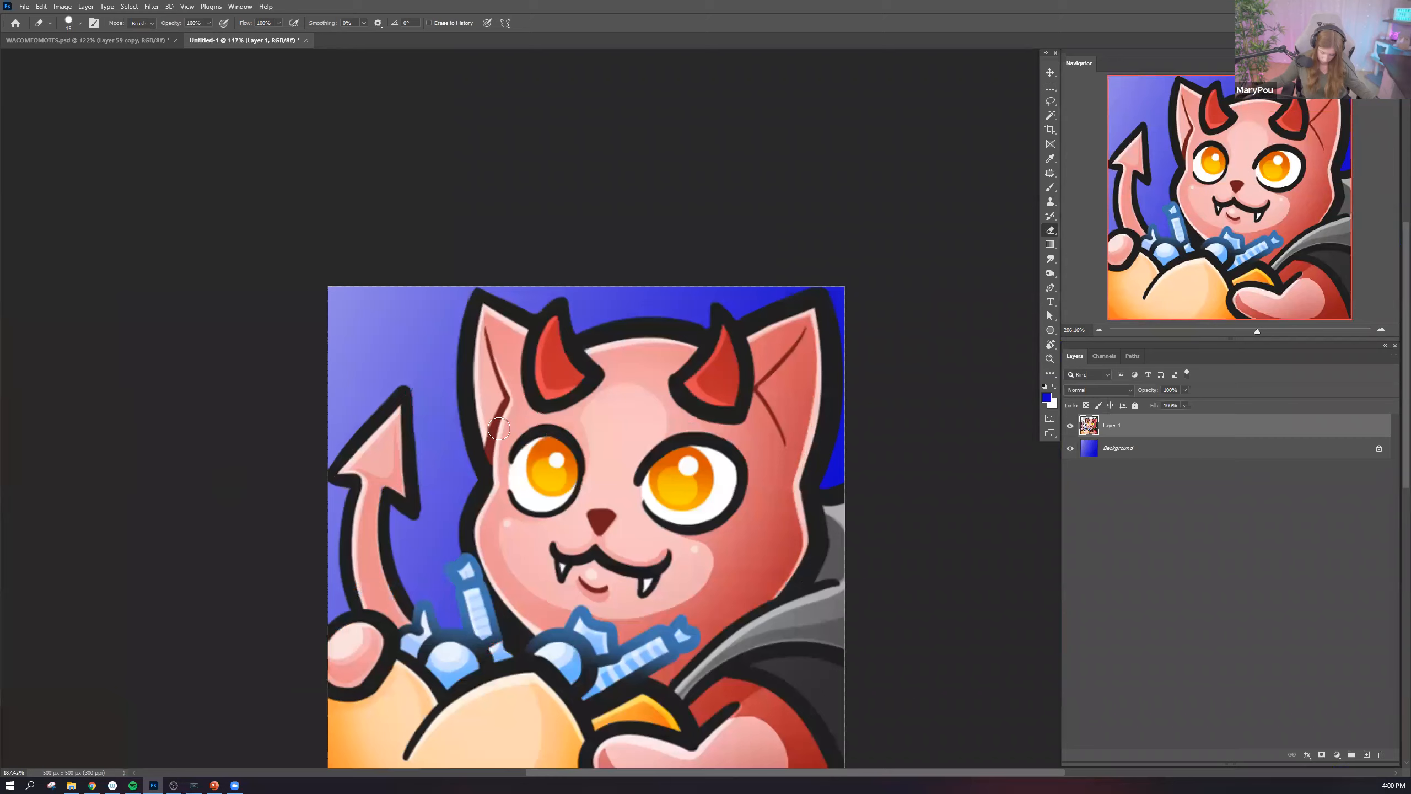
click(1050, 101)
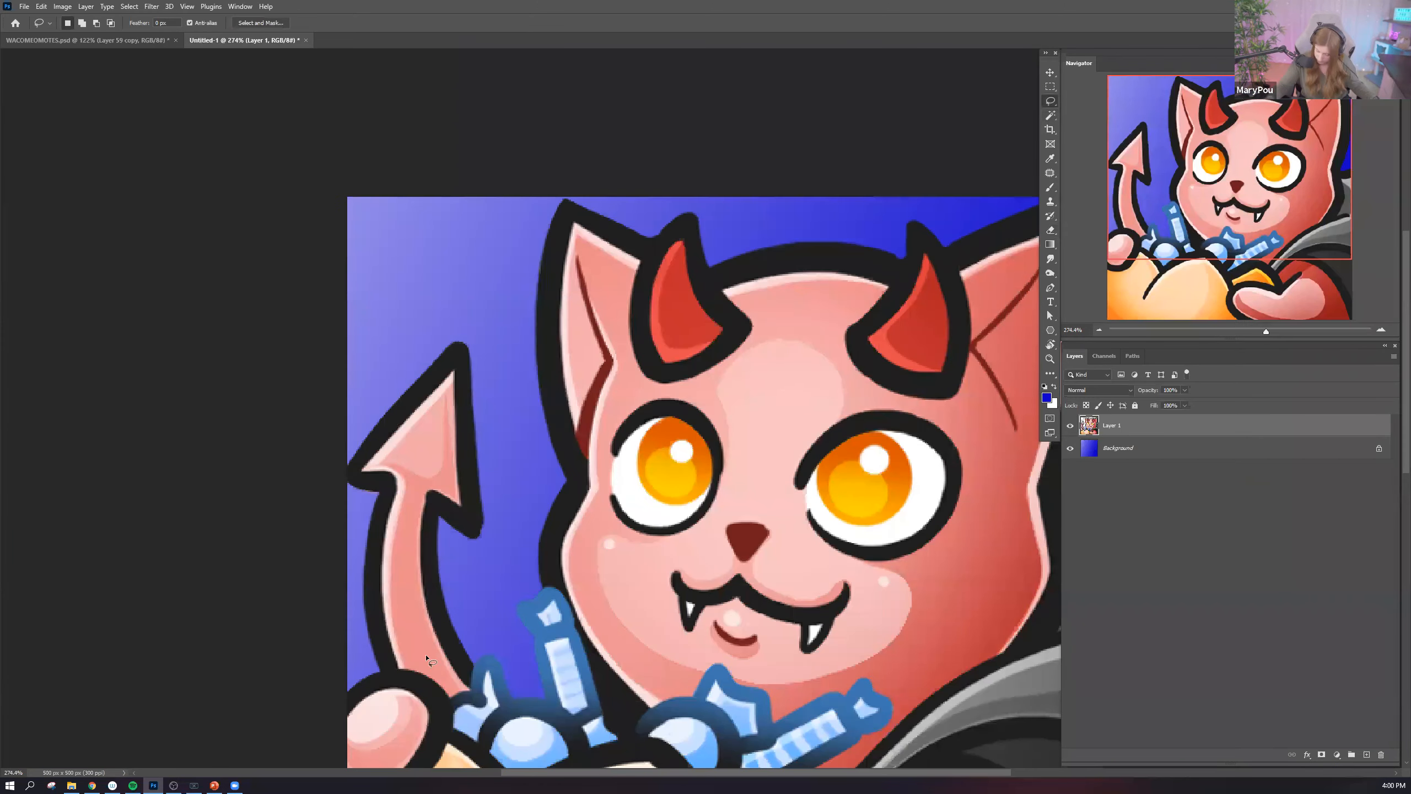
mouse_move(377, 671)
mouse_down()
mouse_move(468, 687)
mouse_move(514, 493)
mouse_move(303, 536)
mouse_up()
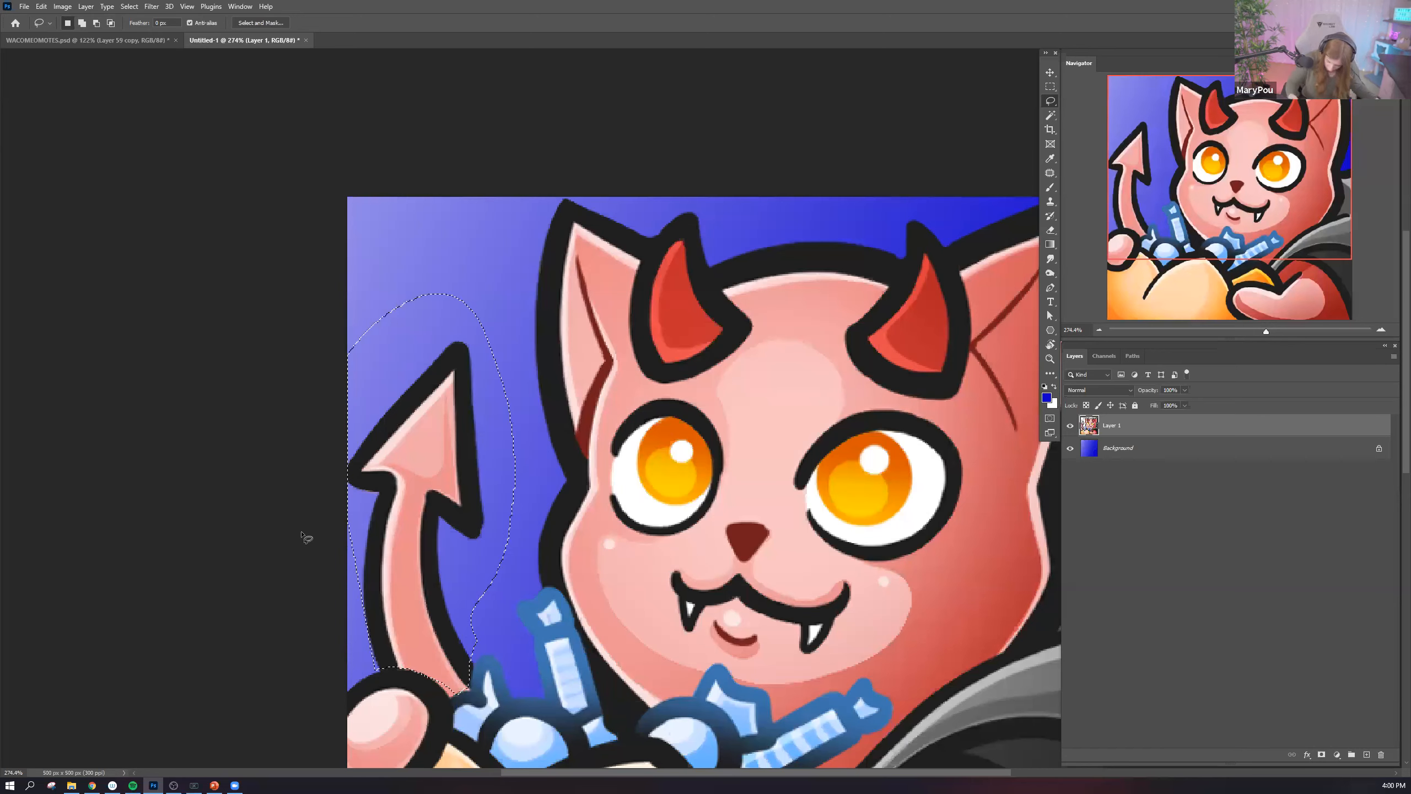
key(ctrl+t)
drag(559, 389, 570, 402)
drag(429, 467, 429, 477)
key(Return)
key(ctrl+d)
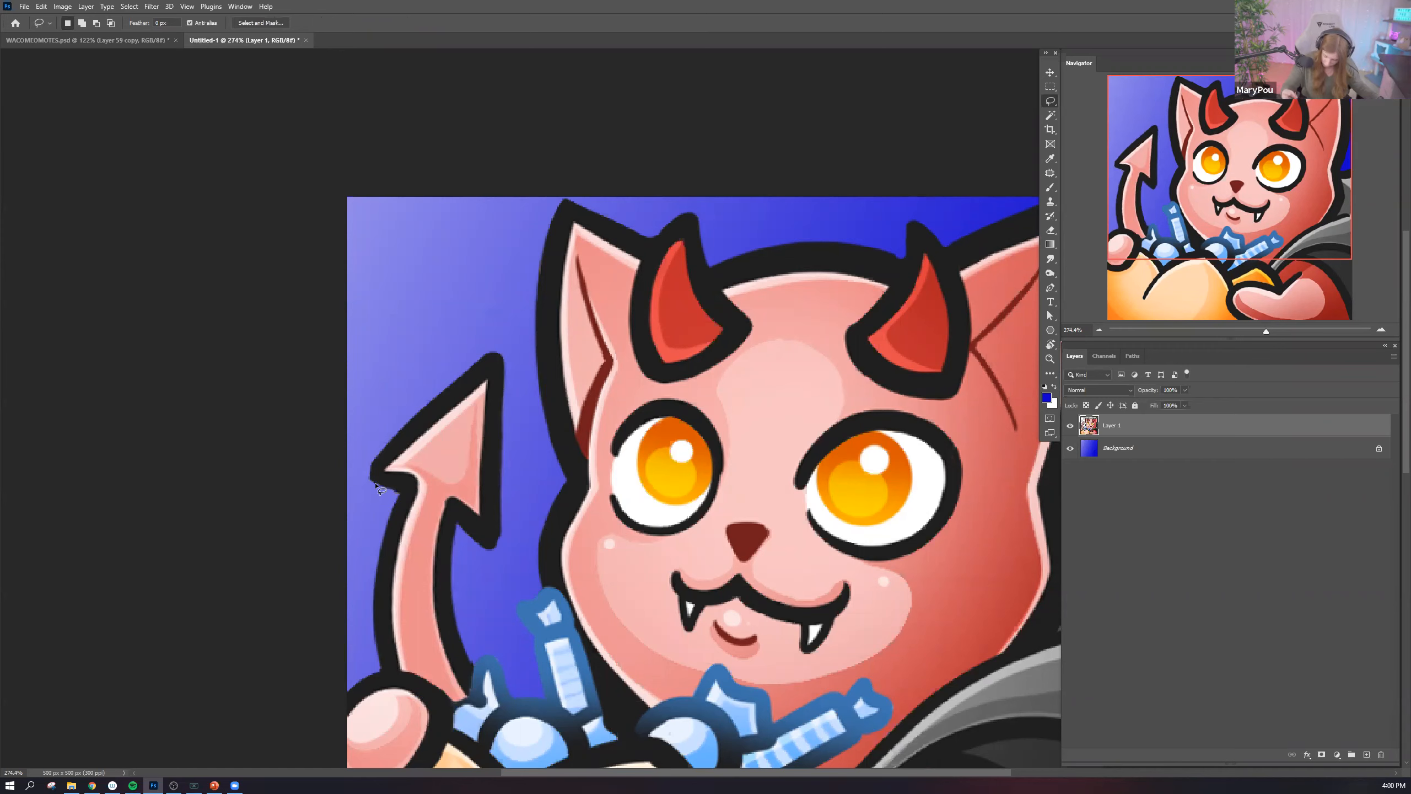
Sample the black outline colour and paint the outer corner of the tail's arrowhead to complete its outline.
right_click(488, 520)
click(1050, 188)
alt+click(490, 478)
mouse_move(422, 413)
mouse_down()
mouse_move(379, 482)
mouse_move(413, 480)
mouse_up()
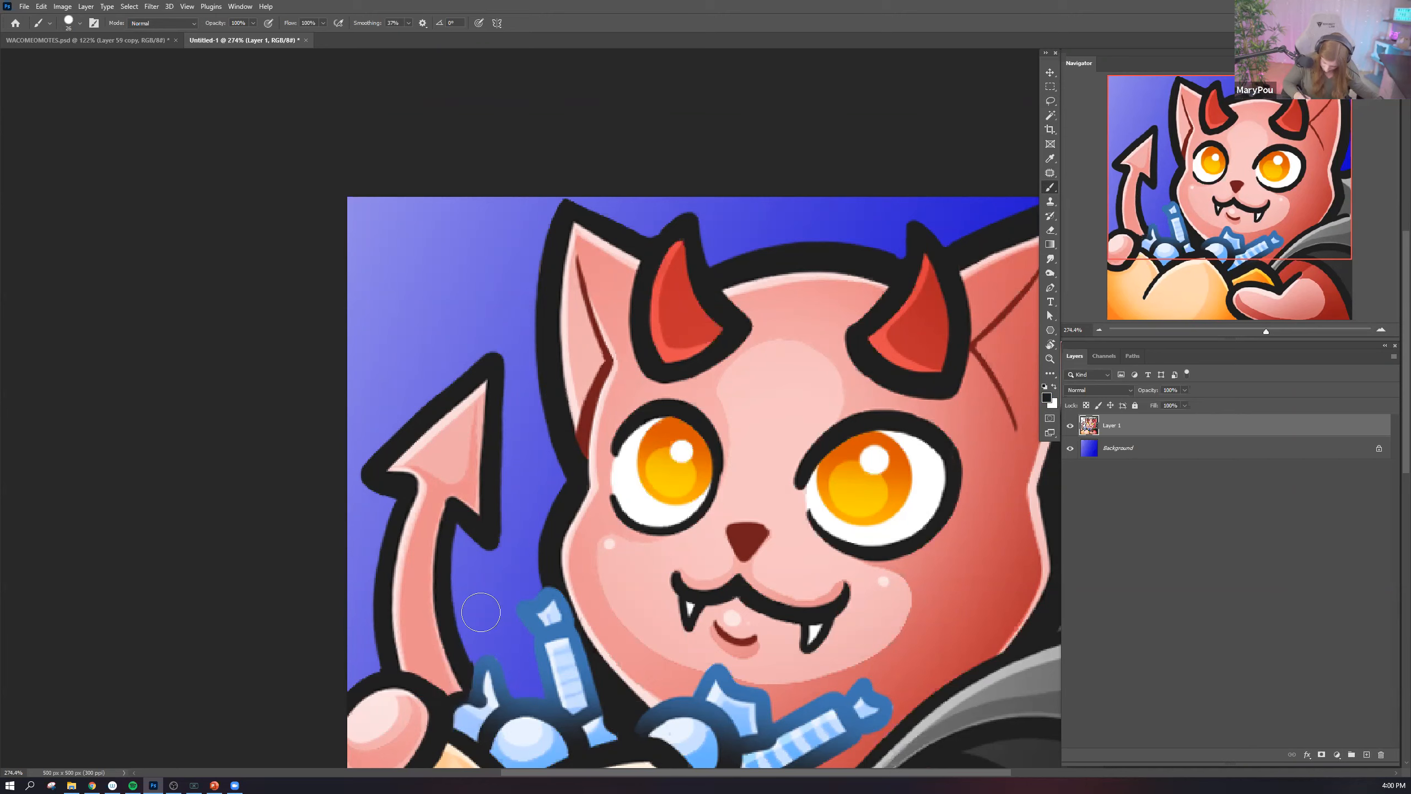
Sample a reddish pink from the face and paint a small Hard Round highlight on the upper part of the nose.
scroll(495, 579, down, 5)
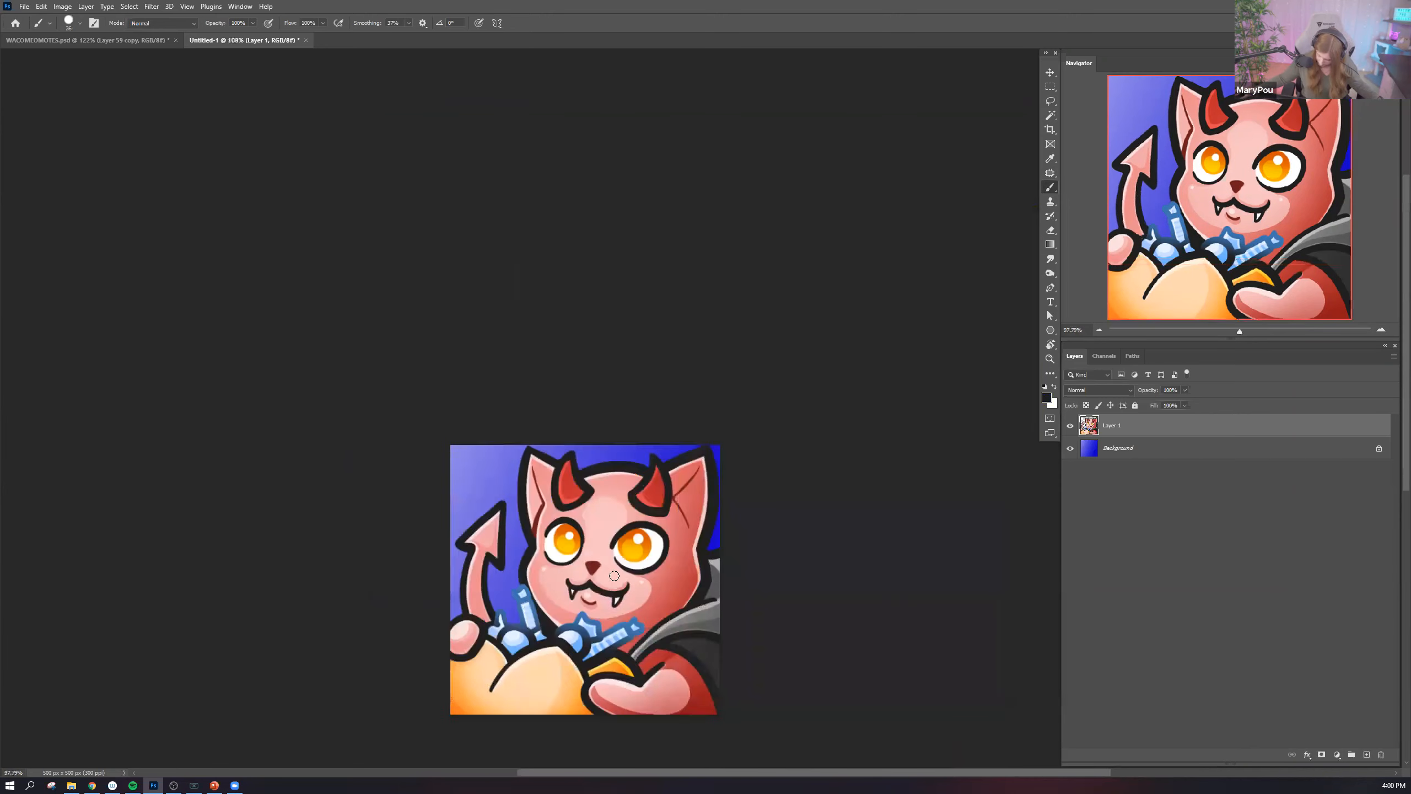
scroll(667, 510, up, 3)
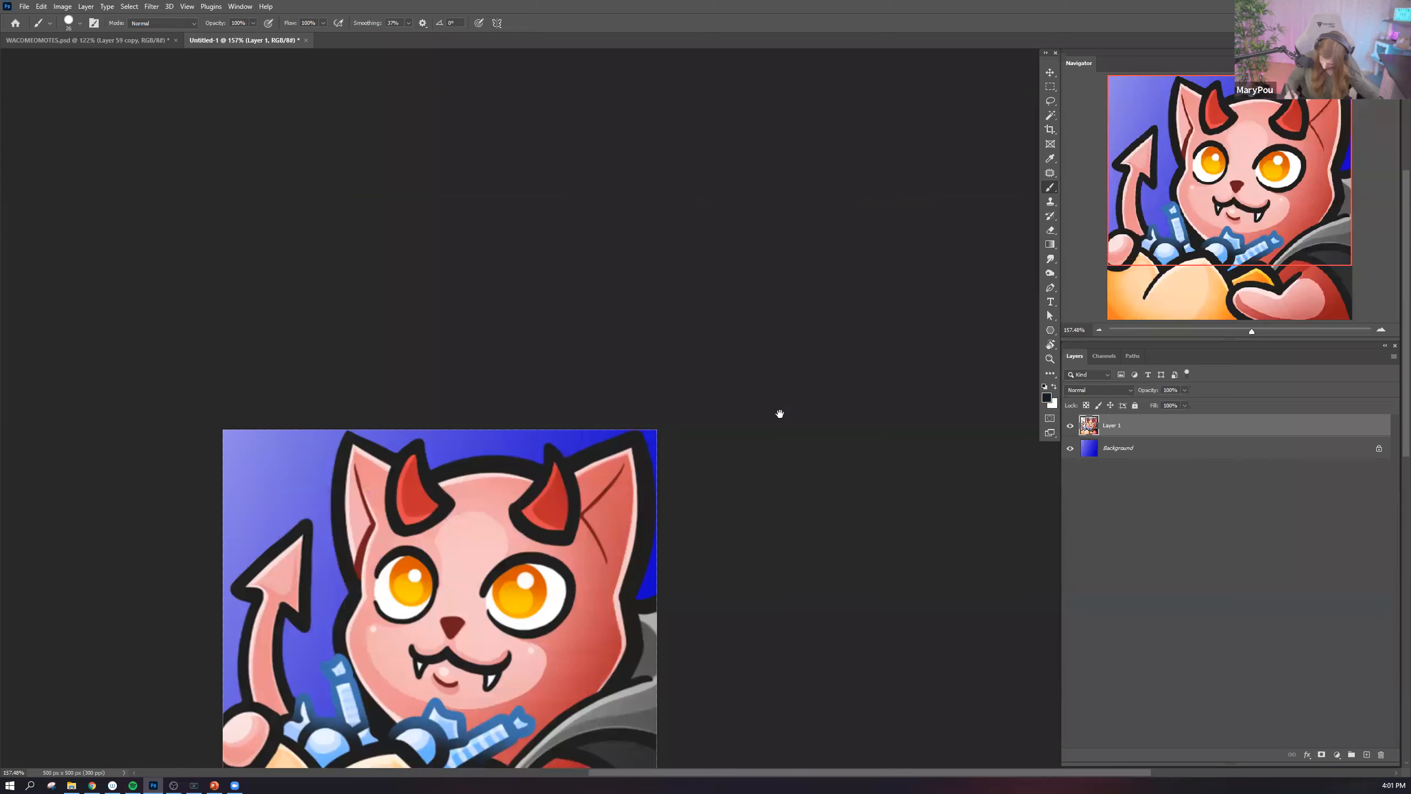
scroll(784, 417, down, 5)
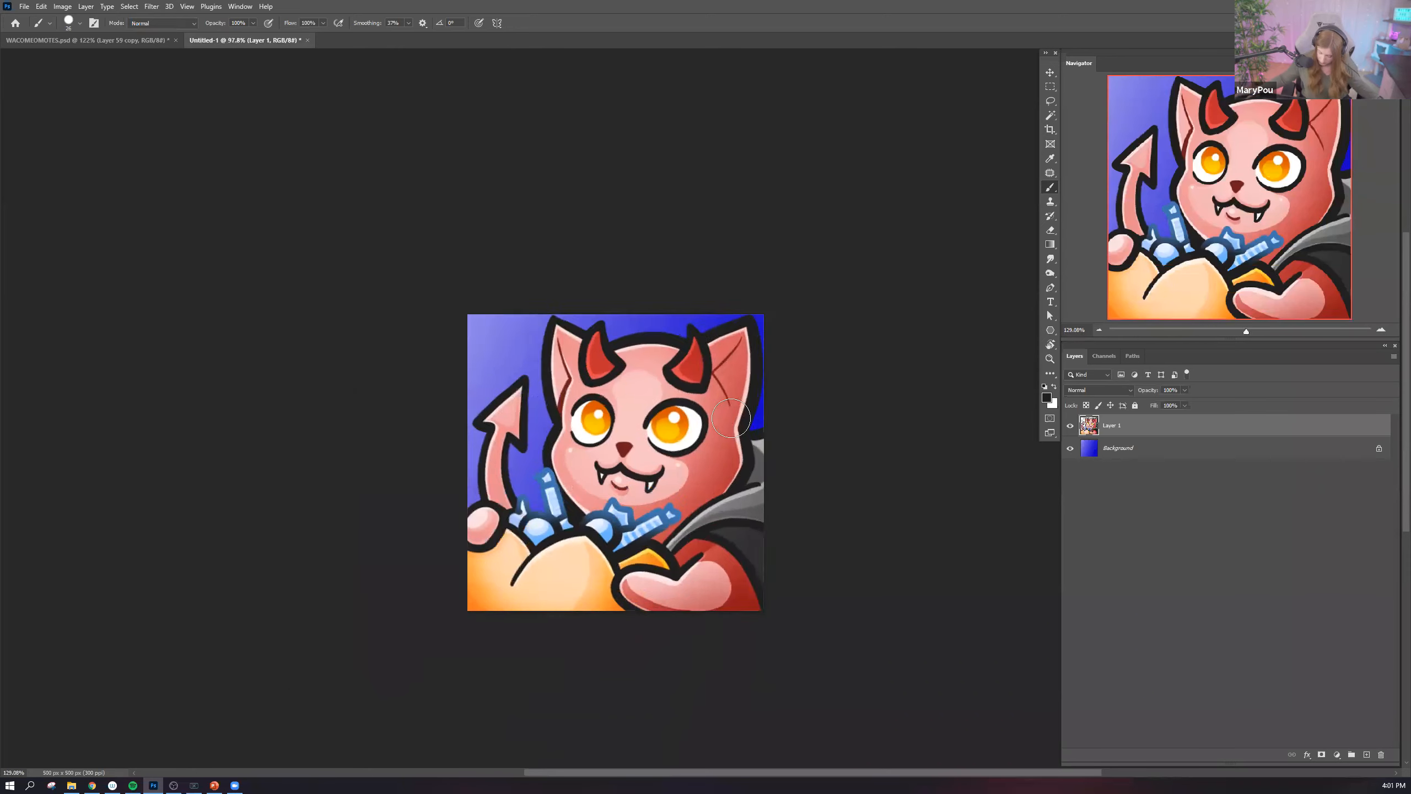
scroll(711, 404, up, 8)
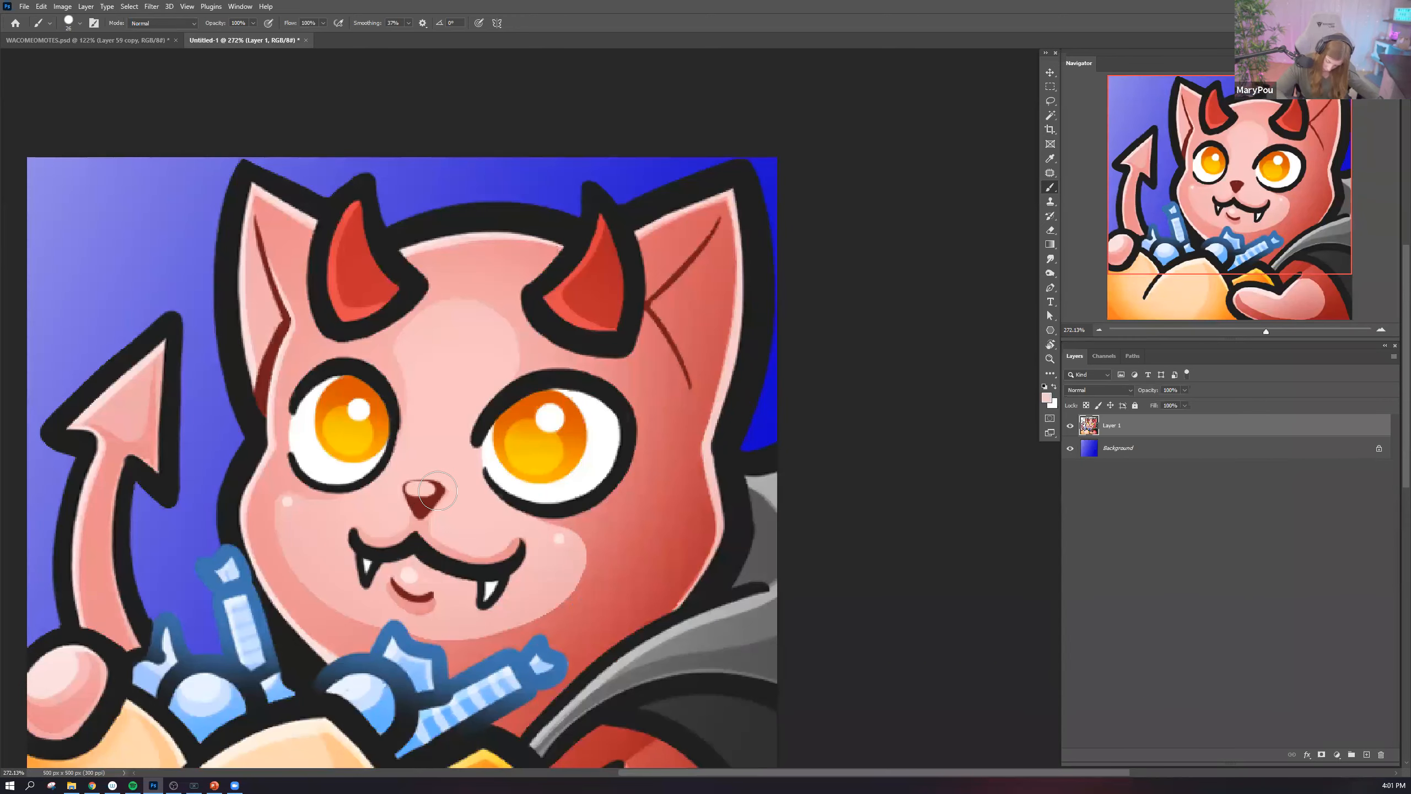
alt+click(608, 560)
click(80, 22)
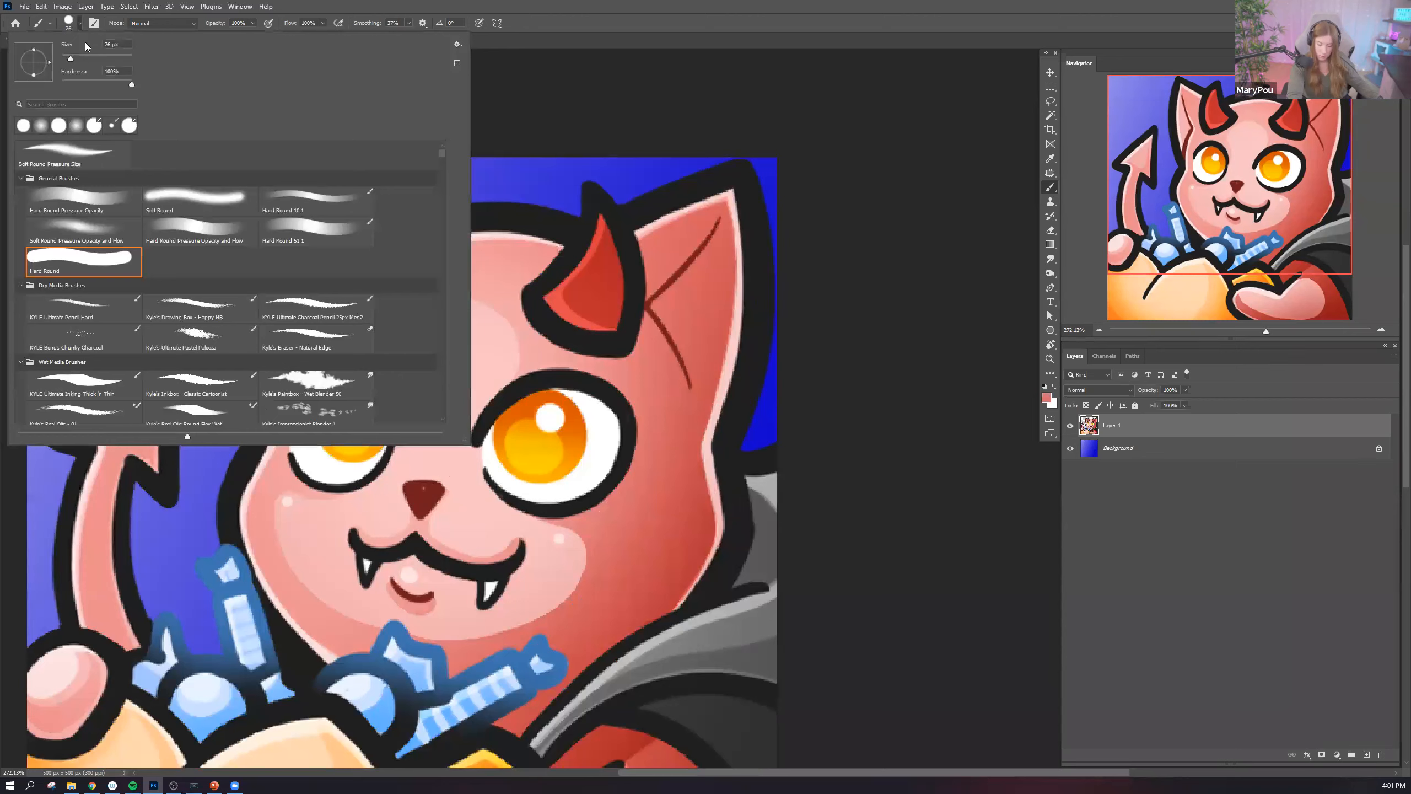
drag(423, 489, 413, 488)
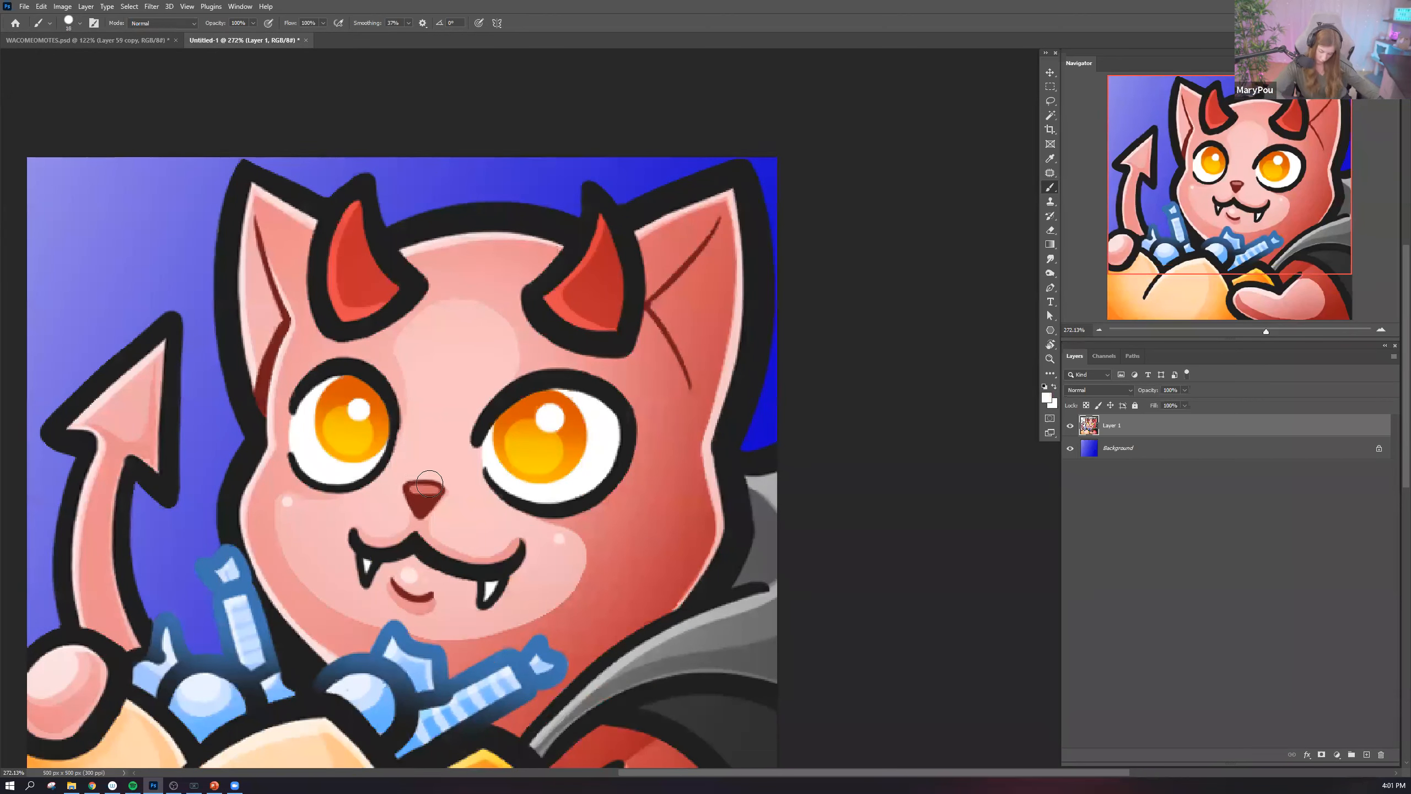
Undo the last highlight stroke, sample a paler pink from the muzzle and dab a highlight on the upper part of the nose.
alt+click(412, 473)
key(ctrl+z)
alt+click(428, 526)
click(435, 490)
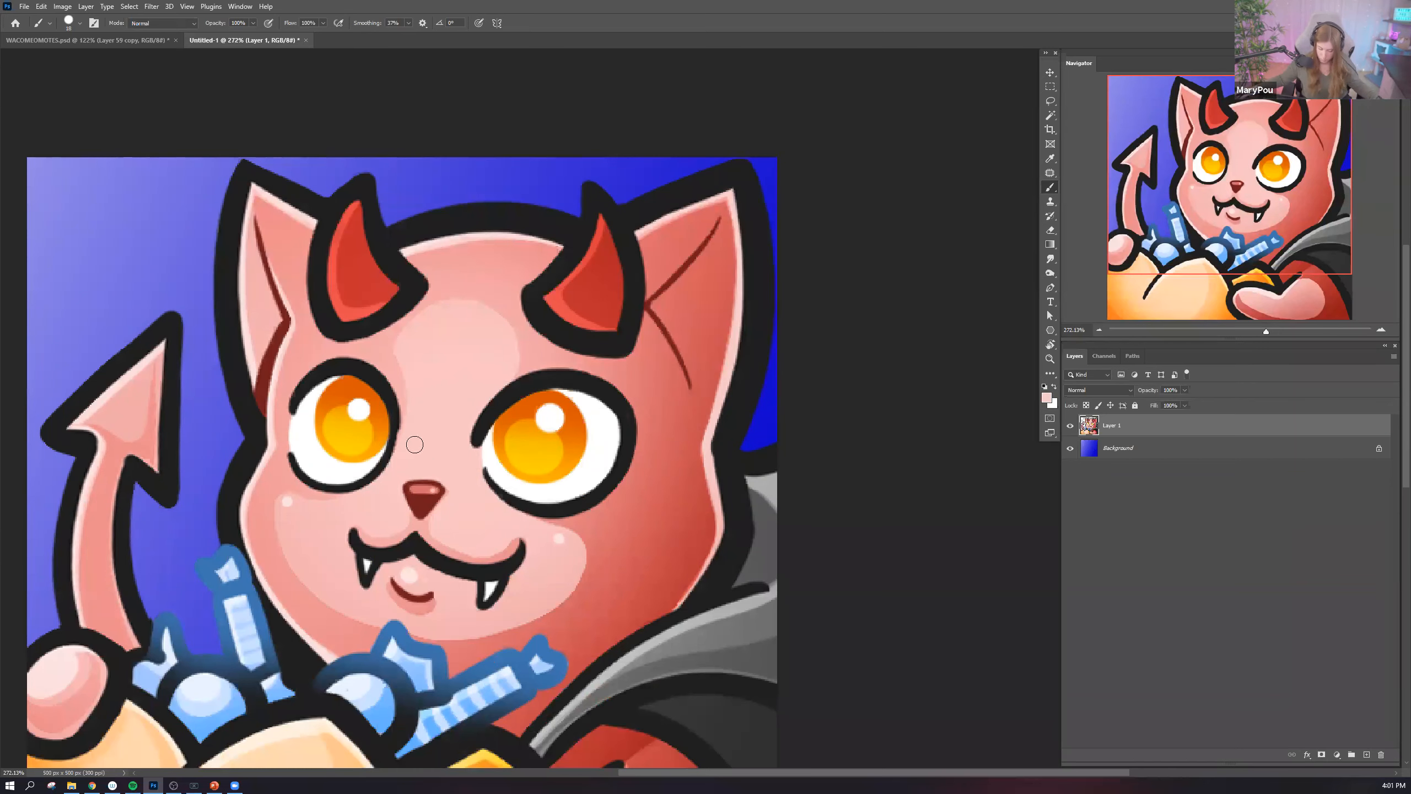
Hide the blue Background layer so the emote sits on transparency.
scroll(415, 445, down, 9)
scroll(614, 431, up, 1)
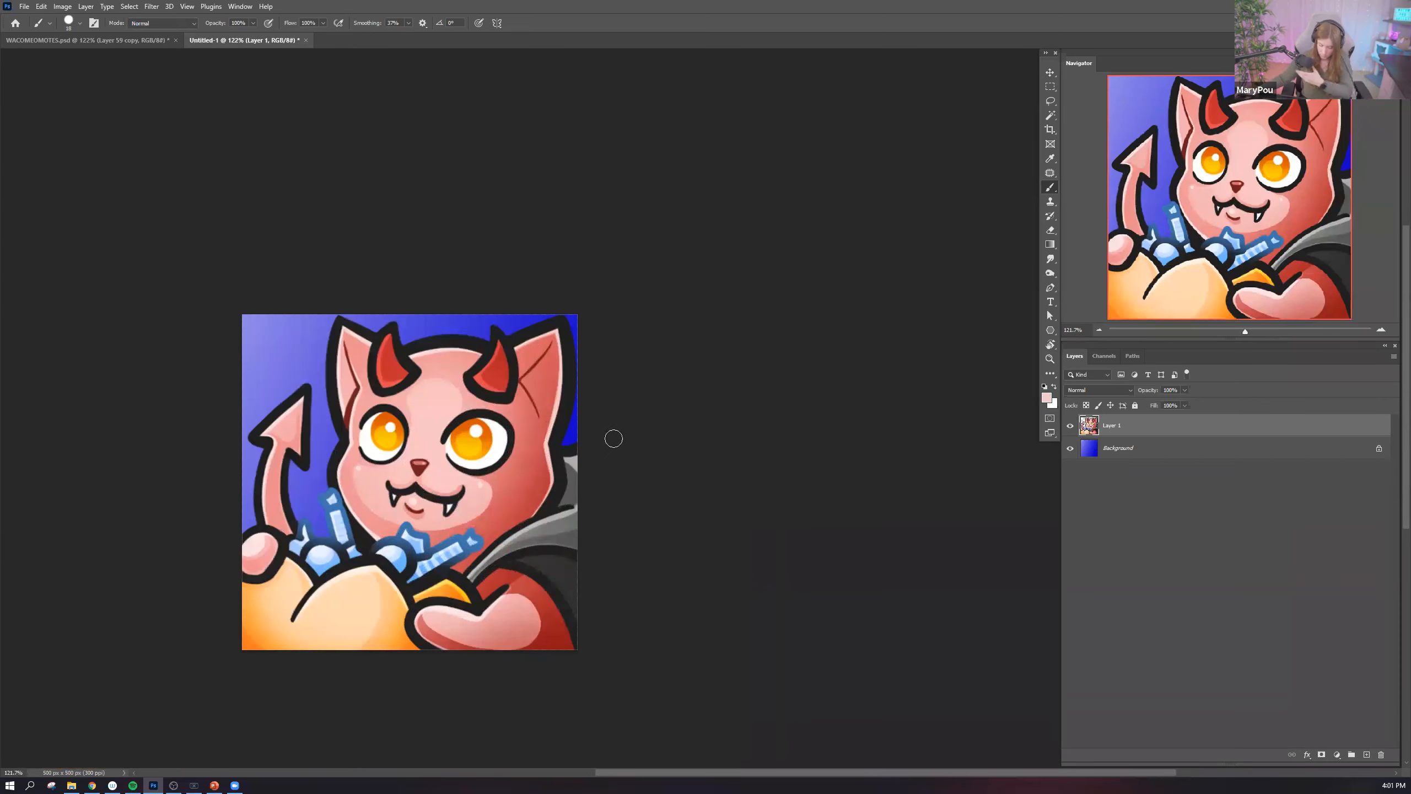
scroll(614, 439, up, 4)
click(1070, 448)
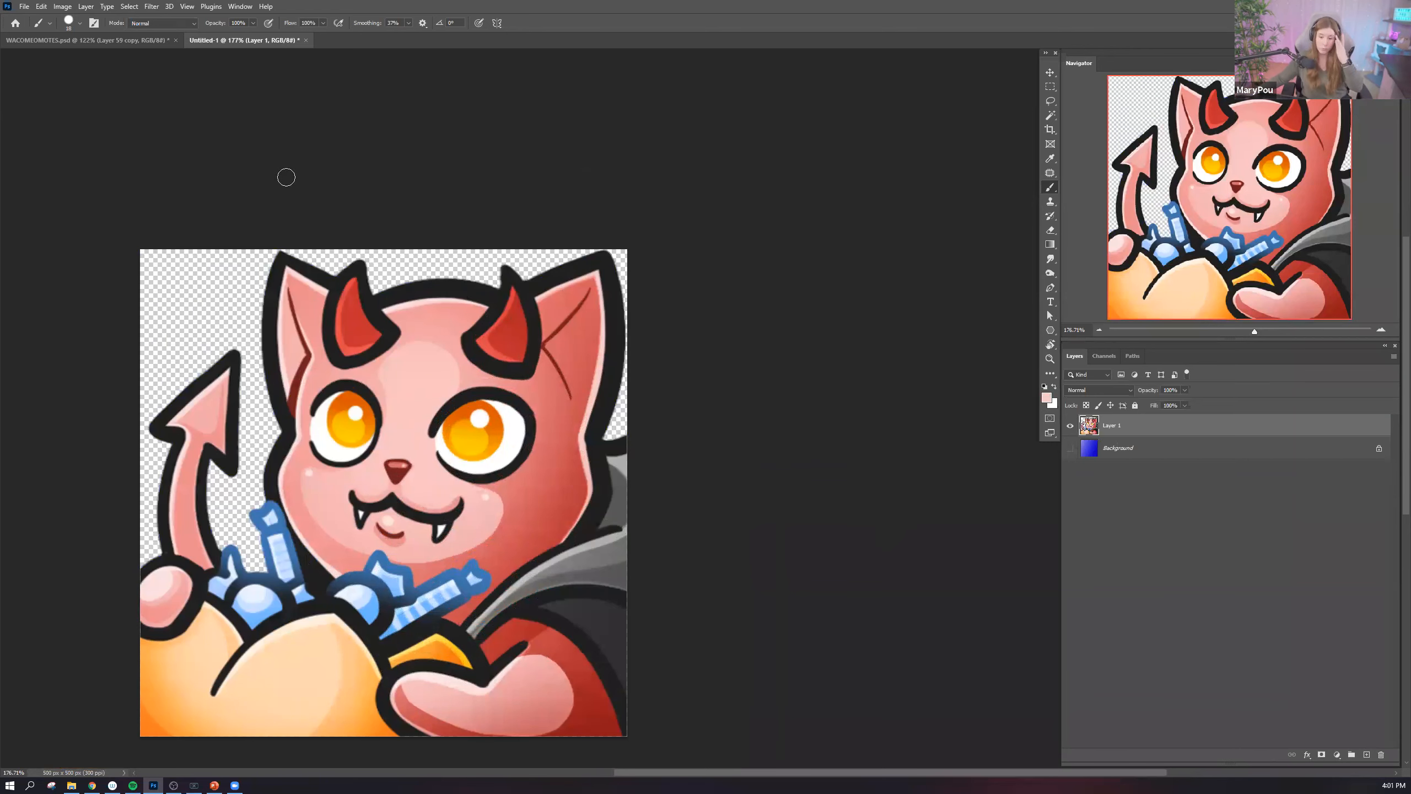
Save a copy to the Desktop as a PNG named "evail cat", using the large file size option.
click(24, 7)
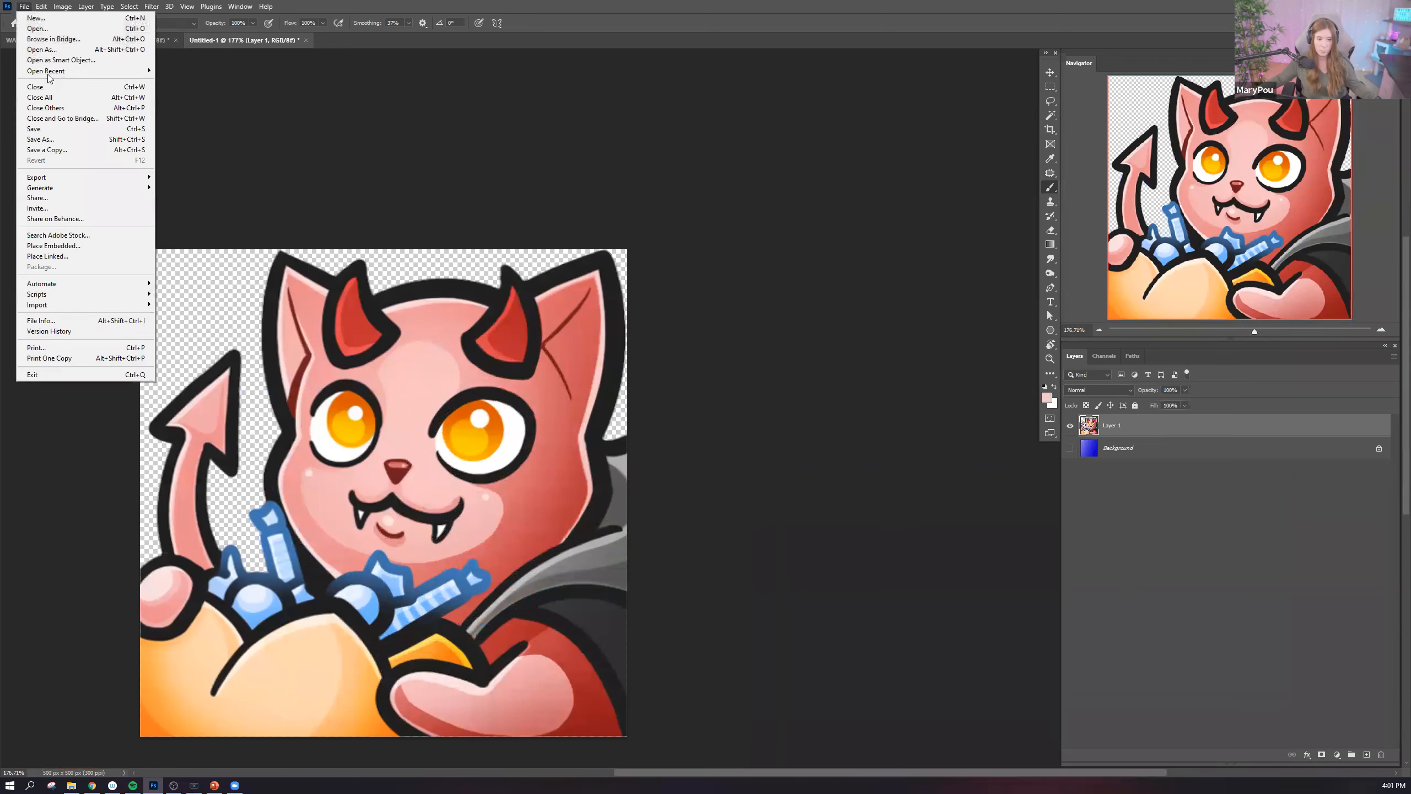
click(86, 152)
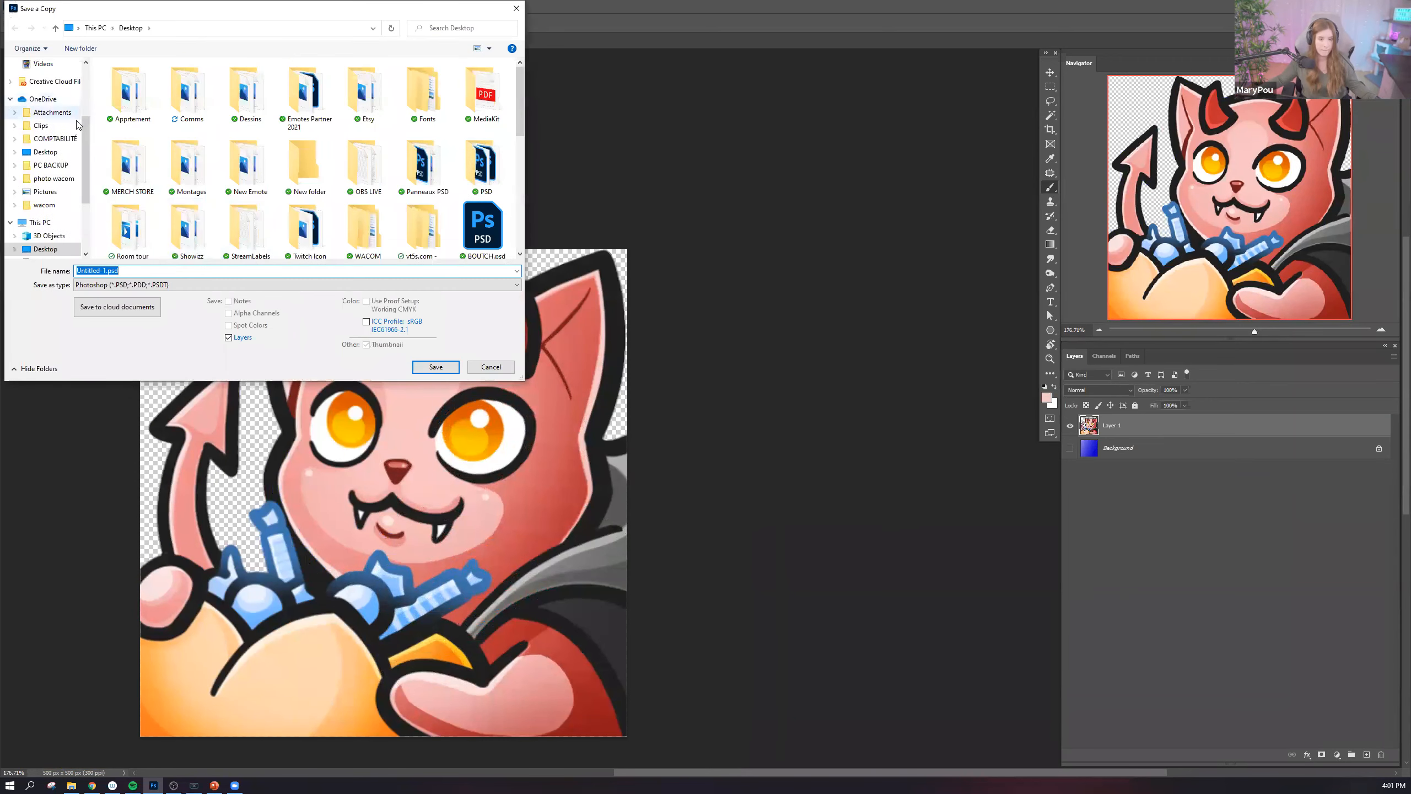
scroll(77, 119, up, 3)
click(55, 87)
click(148, 271)
text(eva)
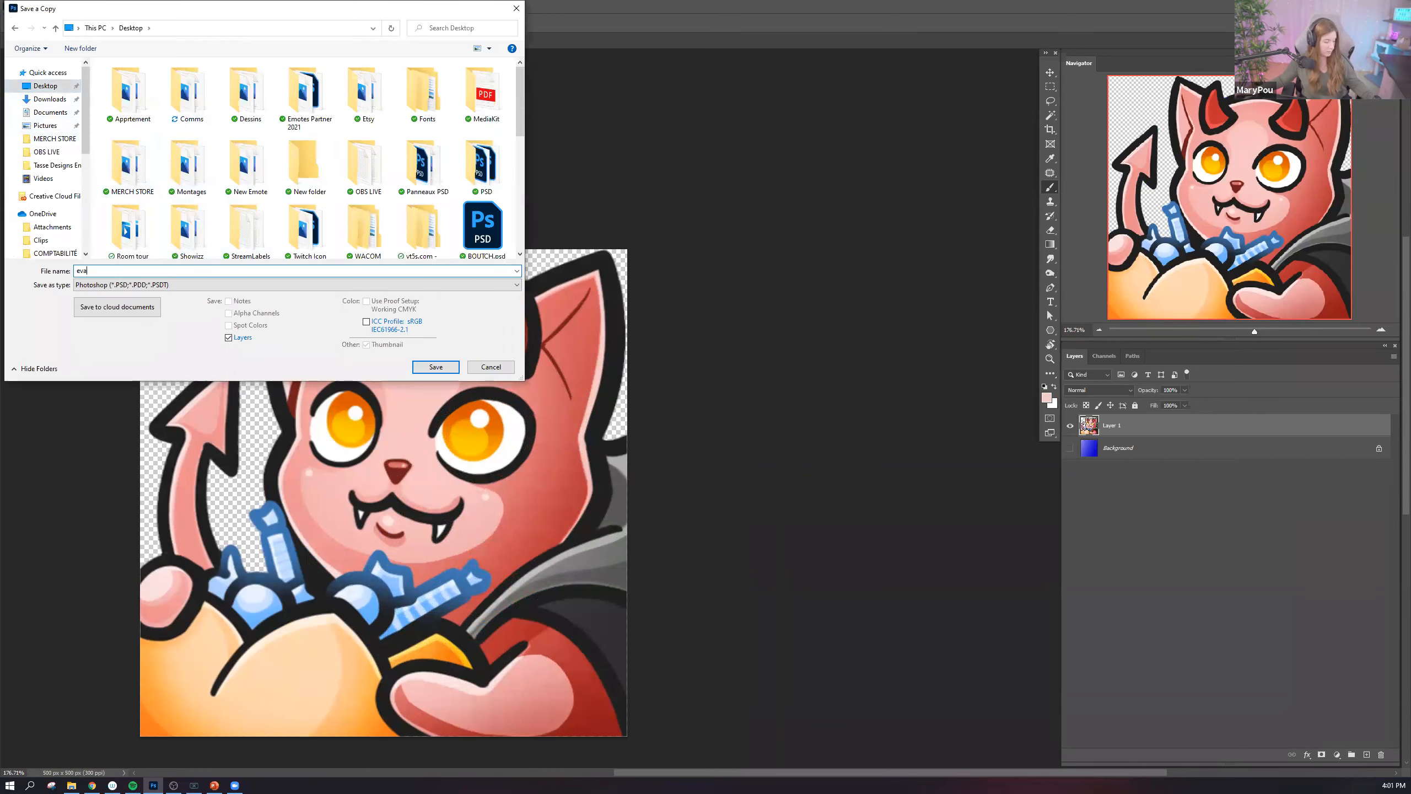
text(il cat)
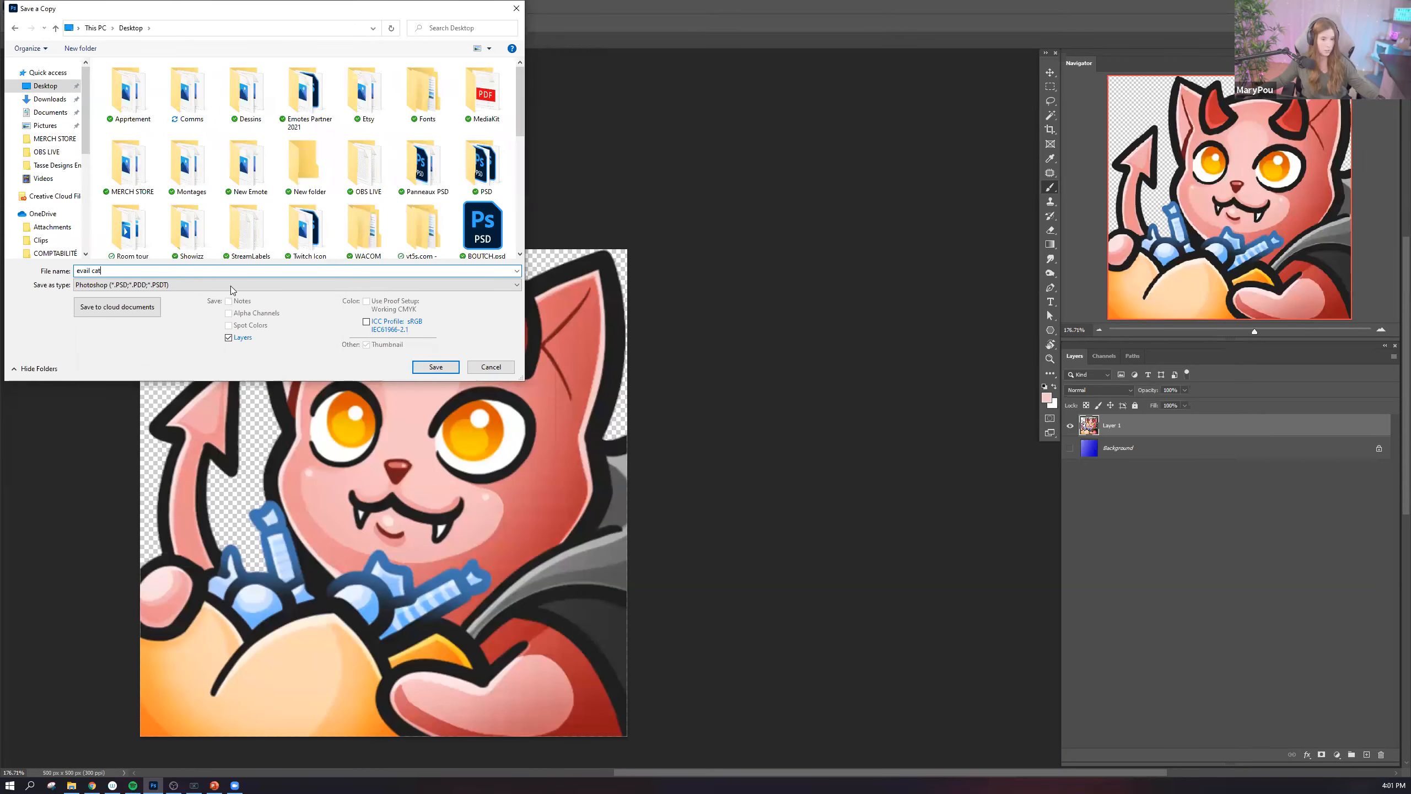
click(137, 287)
click(140, 437)
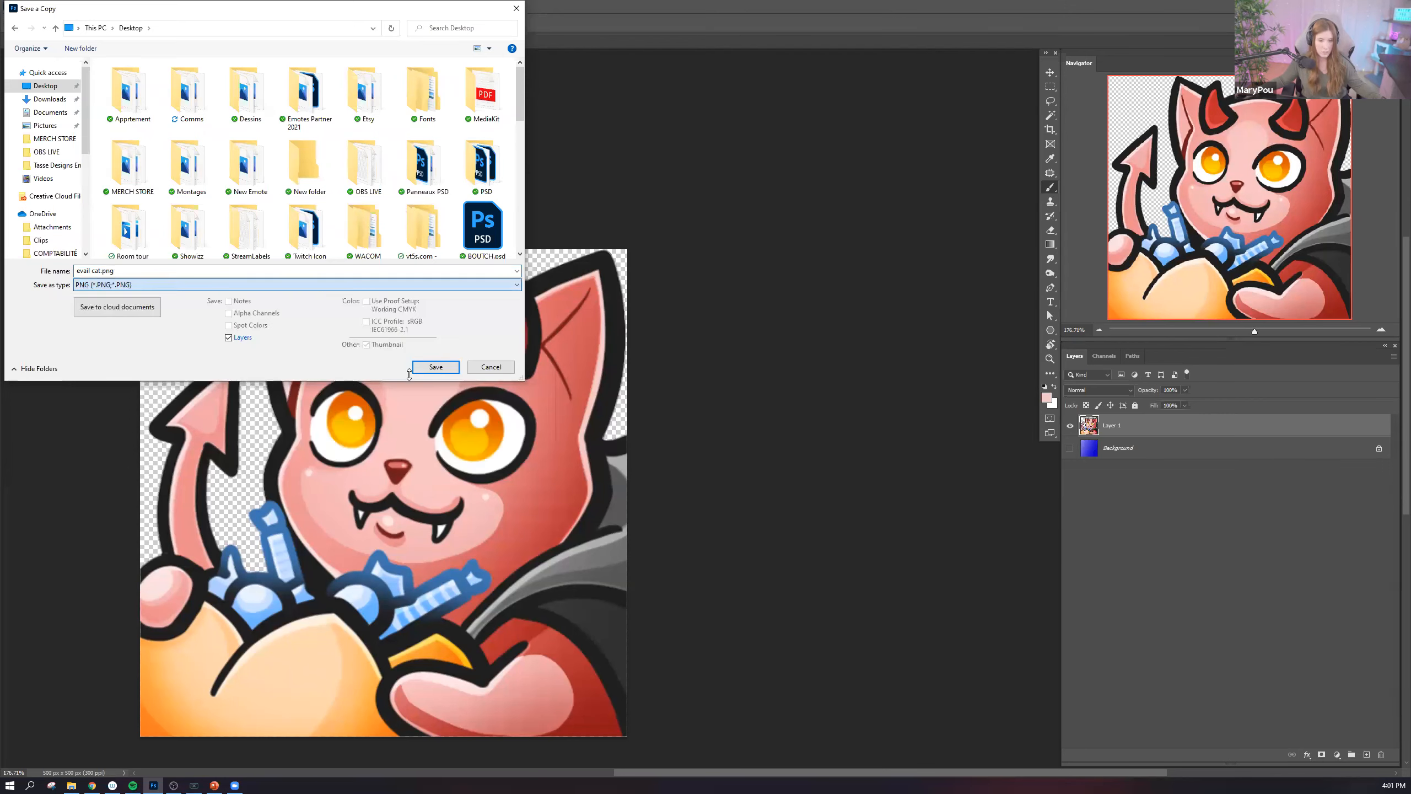
click(434, 368)
click(862, 257)
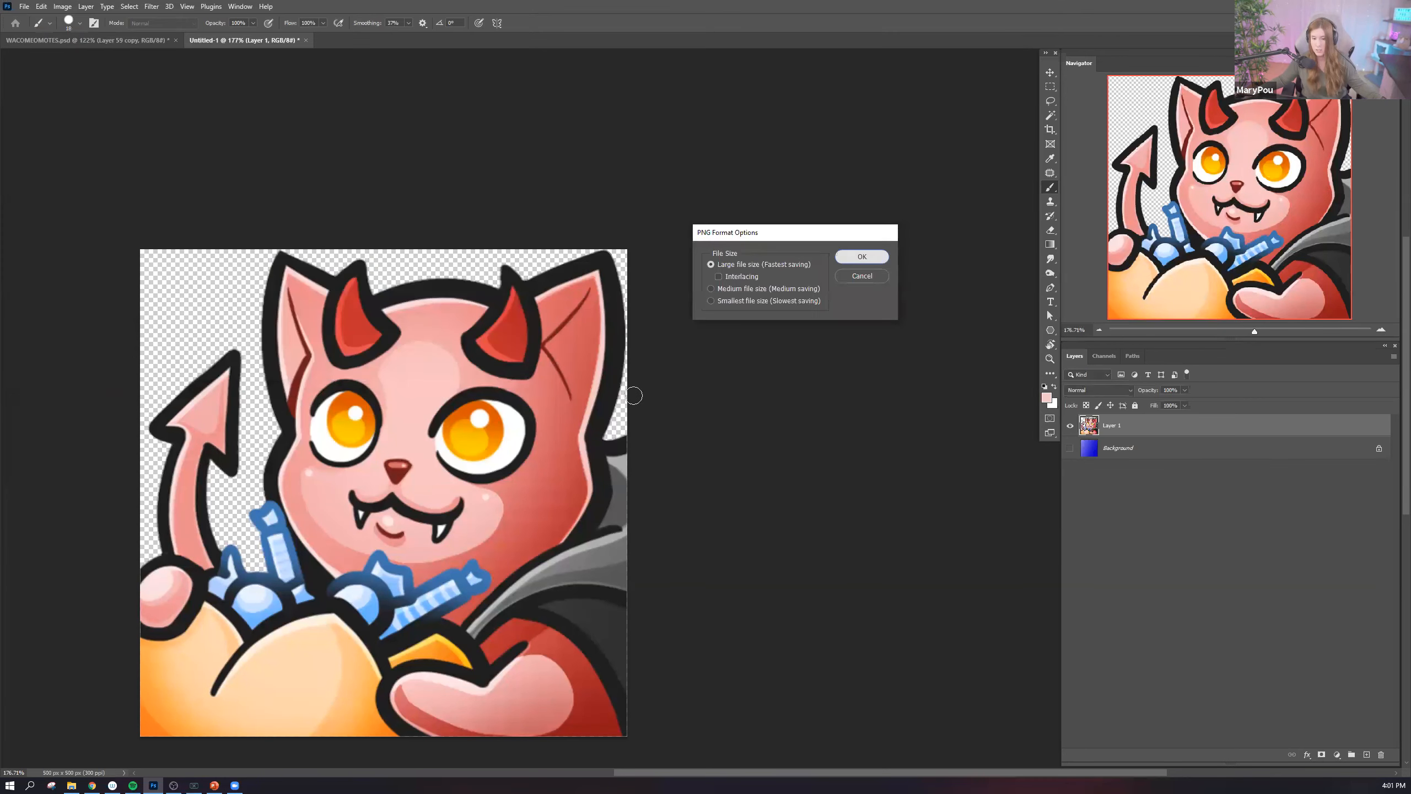
scroll(705, 453, down, 4)
scroll(705, 453, up, 5)
scroll(705, 453, down, 1)
scroll(706, 470, down, 10)
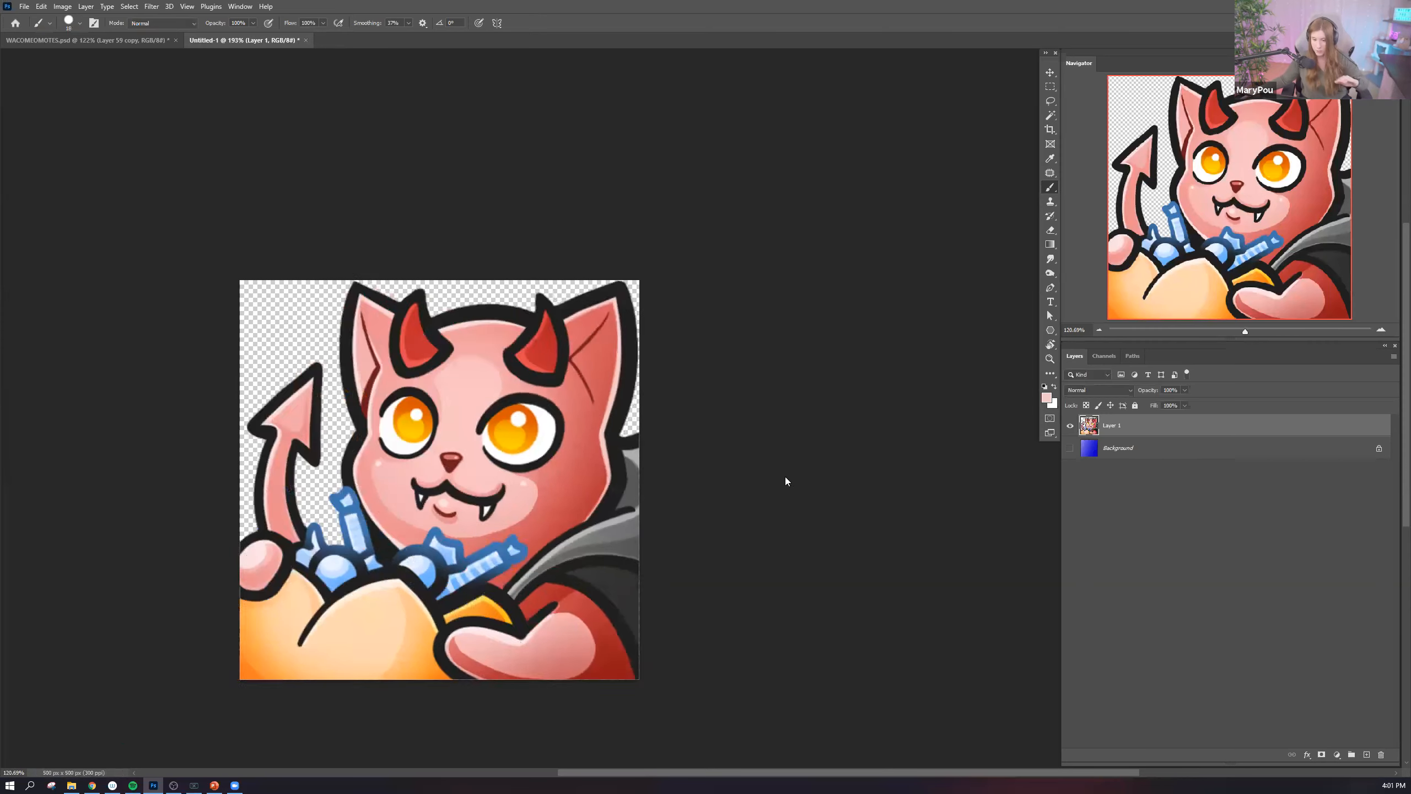
scroll(693, 469, up, 7)
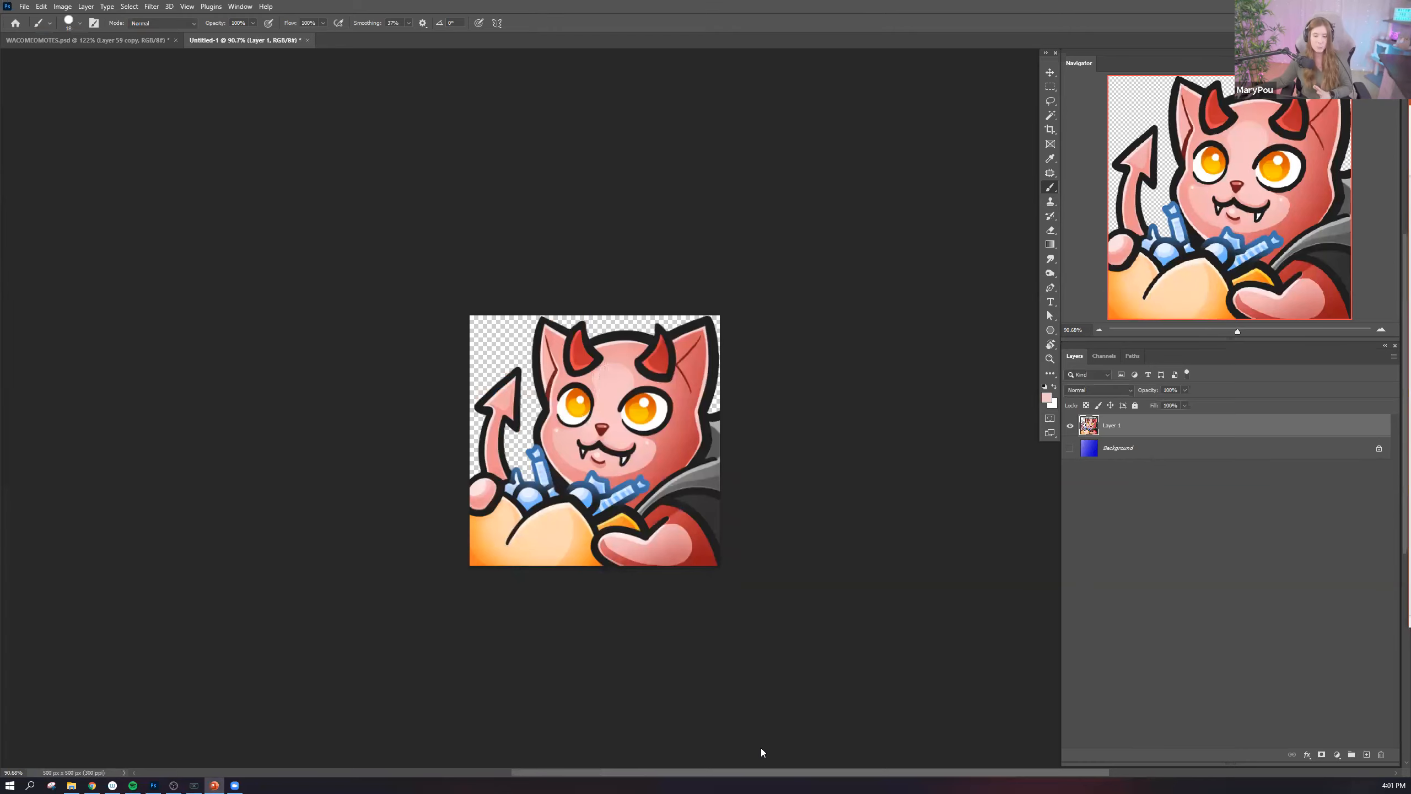
Switch to Chrome, open the bookmarked CONTRAST TOOL page and load evail cat.png from the Desktop into the first row's larger image slot.
click(92, 785)
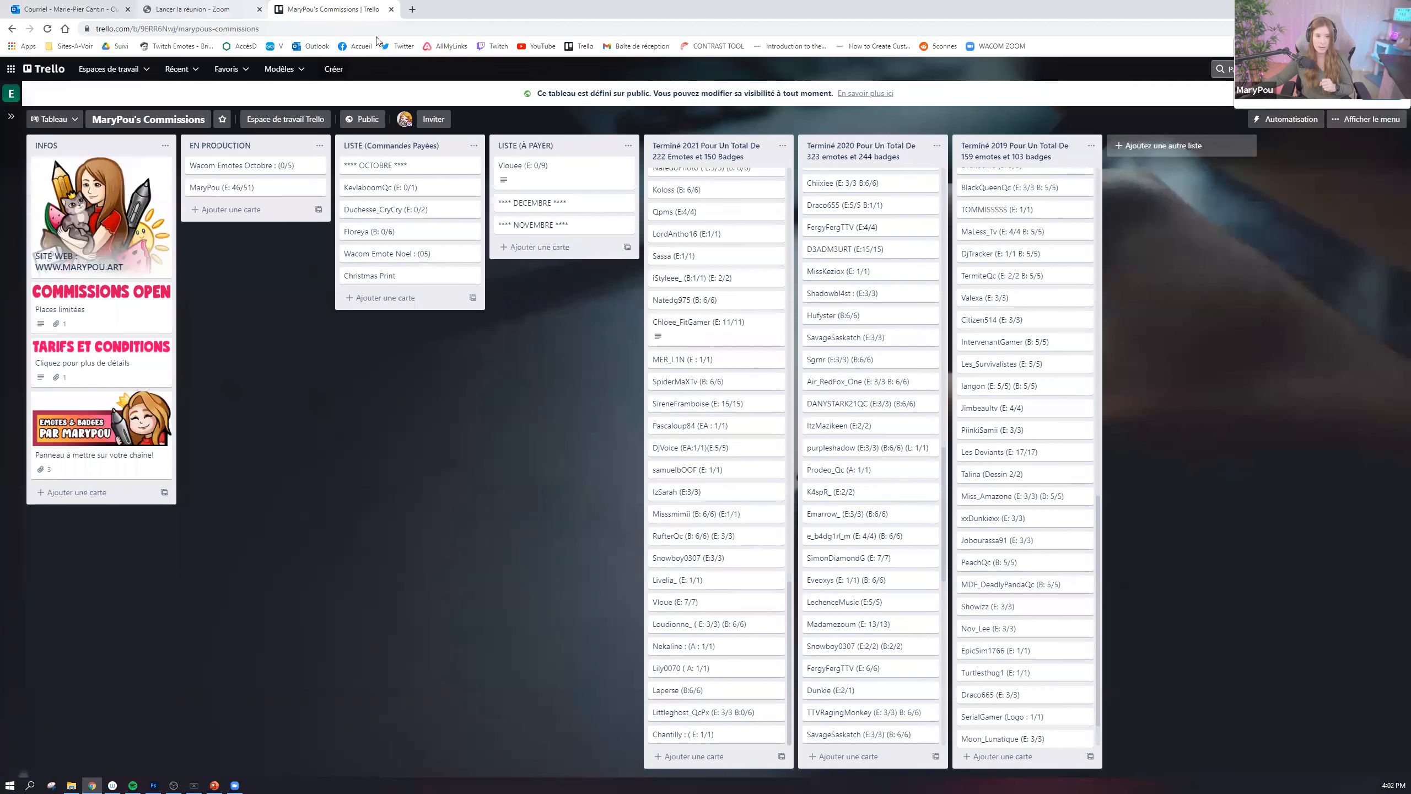
click(716, 46)
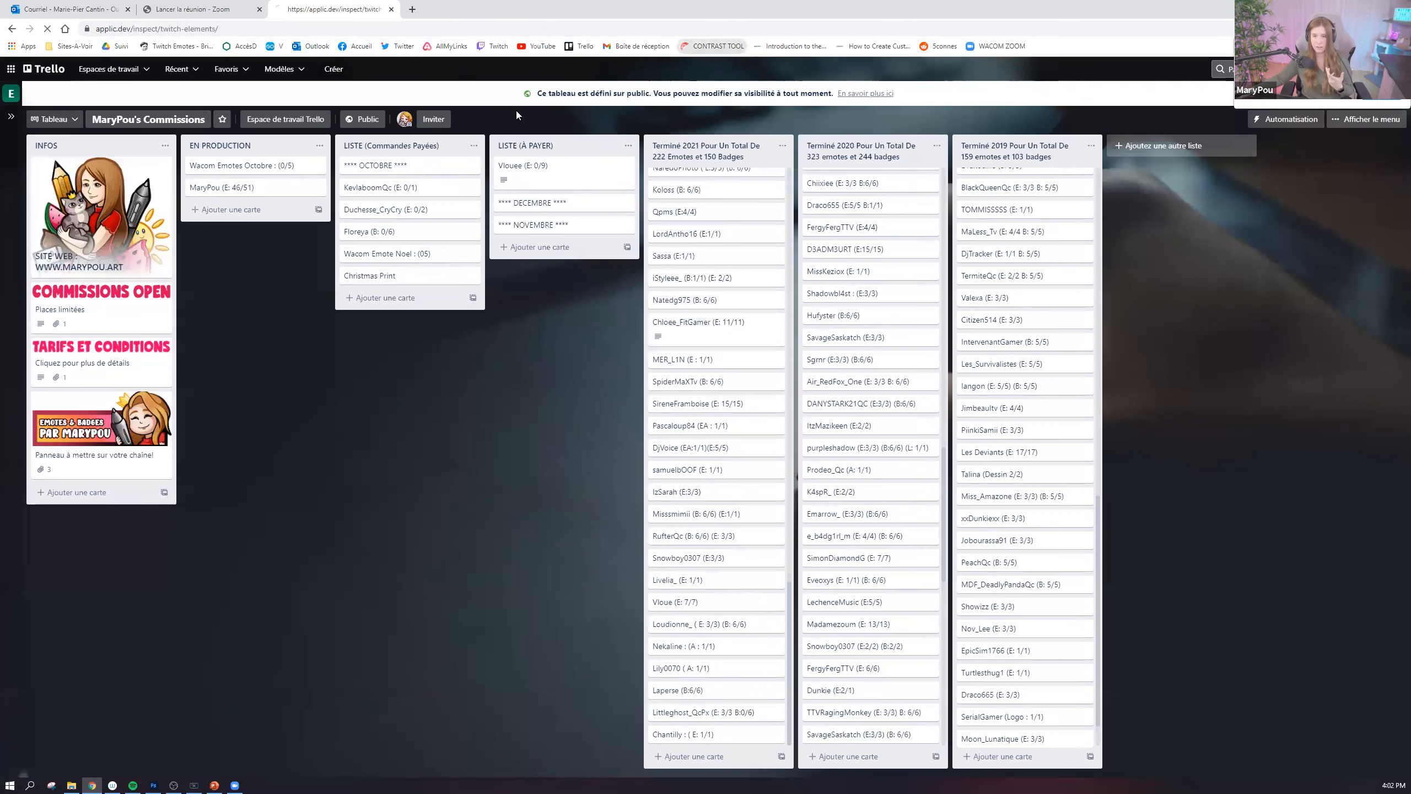
click(562, 140)
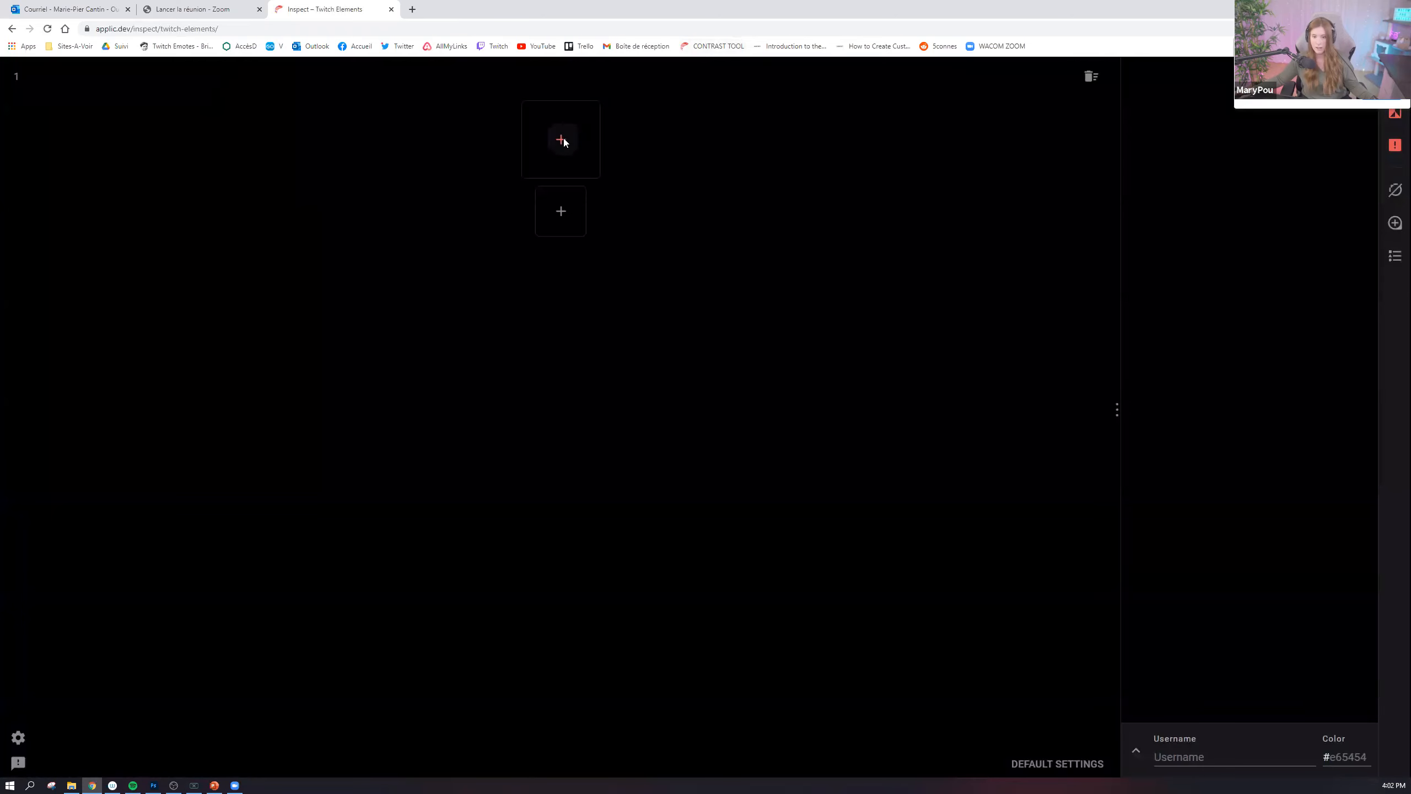
scroll(390, 162, down, 3)
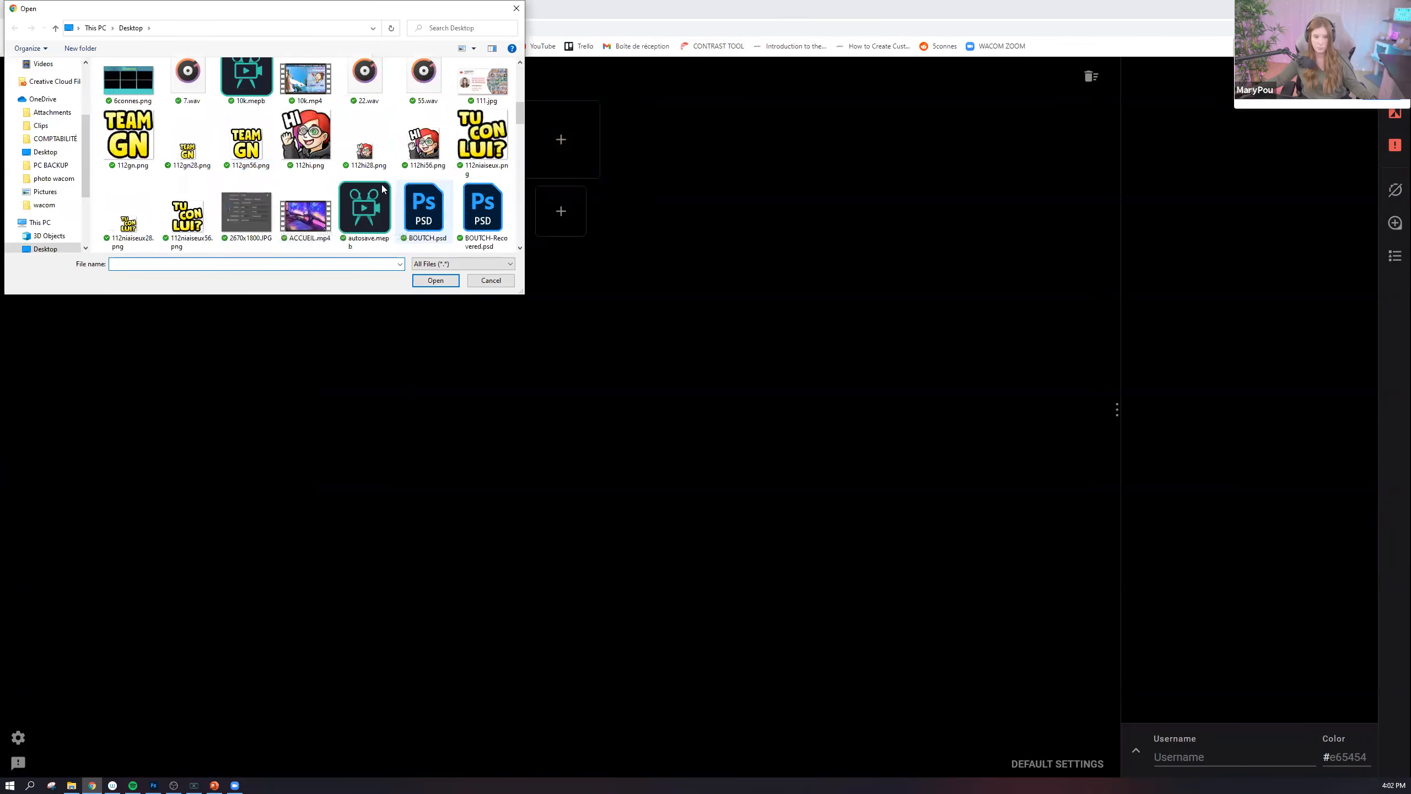
scroll(433, 183, down, 2)
scroll(457, 176, down, 1)
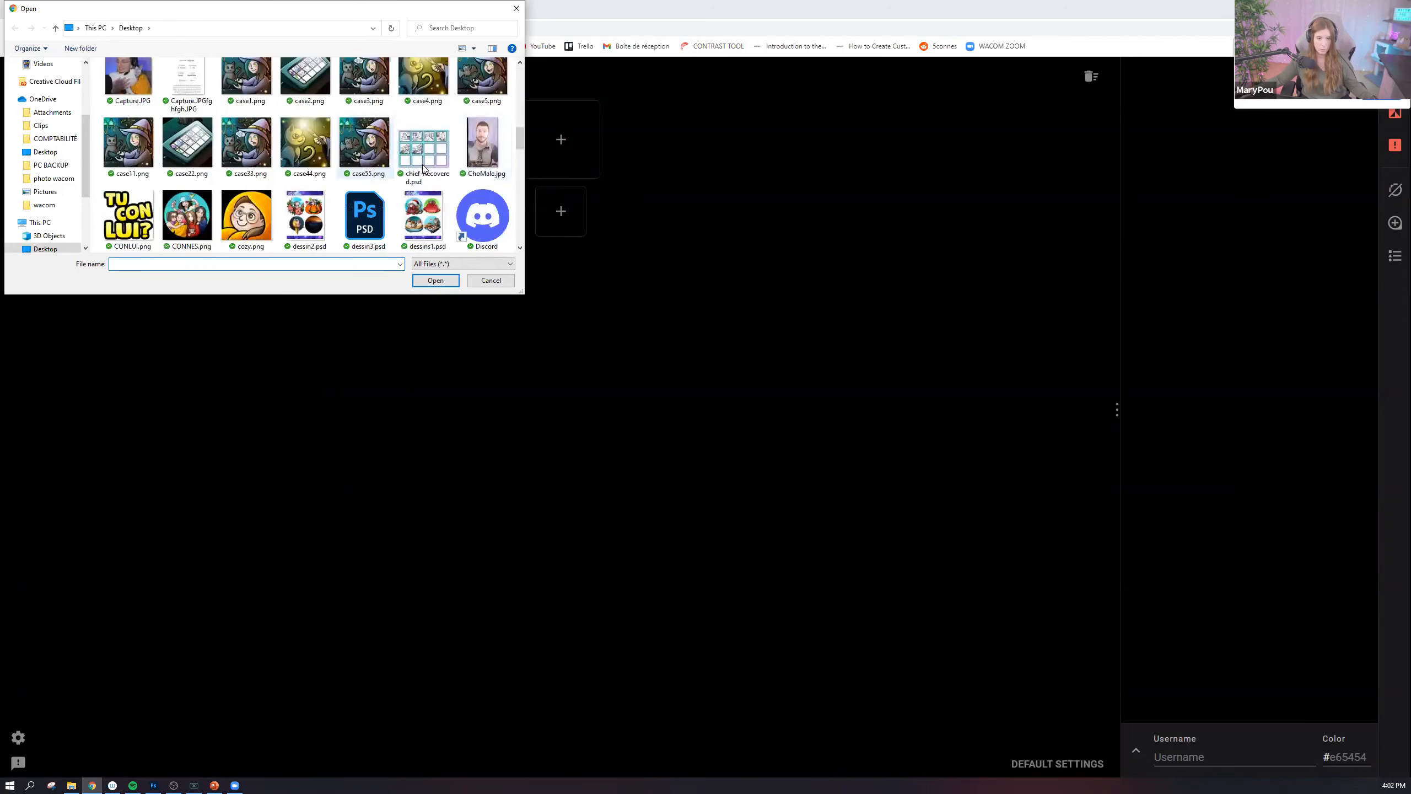
scroll(321, 200, down, 1)
double_click(320, 200)
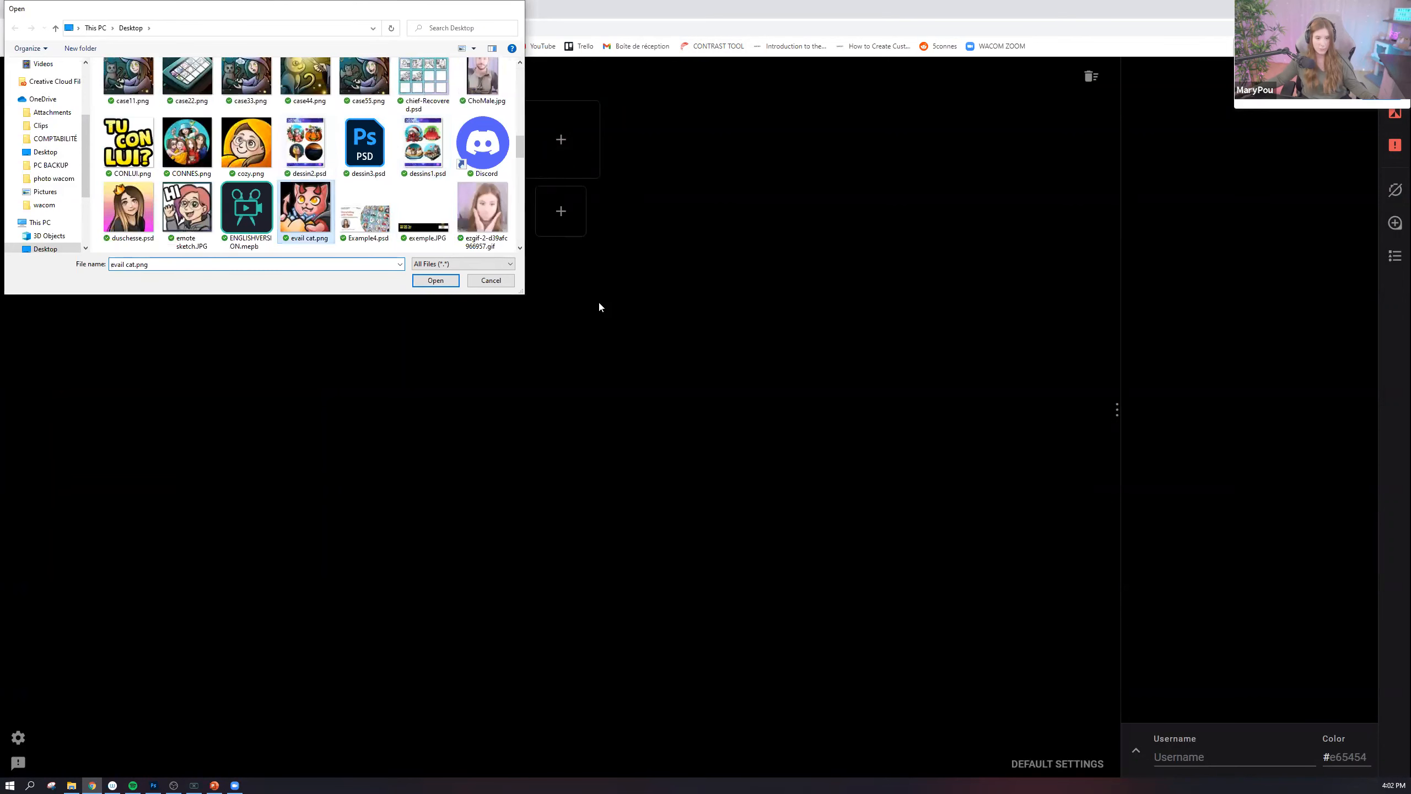
Examine the emote's readability in the dark and light chat previews, both enlarged up to 500% and at normal page size.
key(ctrl+plus)
key(ctrl+plus)
key(ctrl+plus)
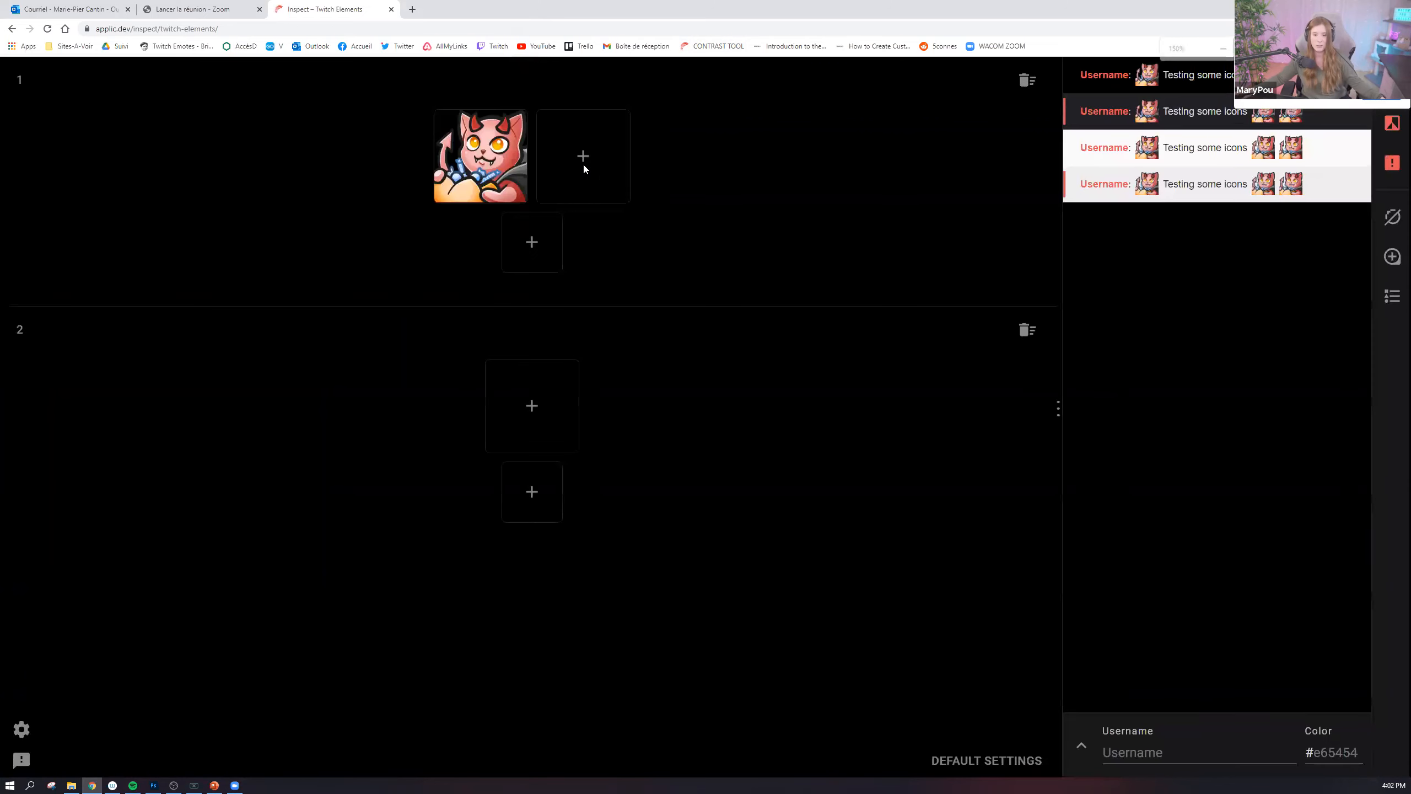
scroll(769, 403, down, 10)
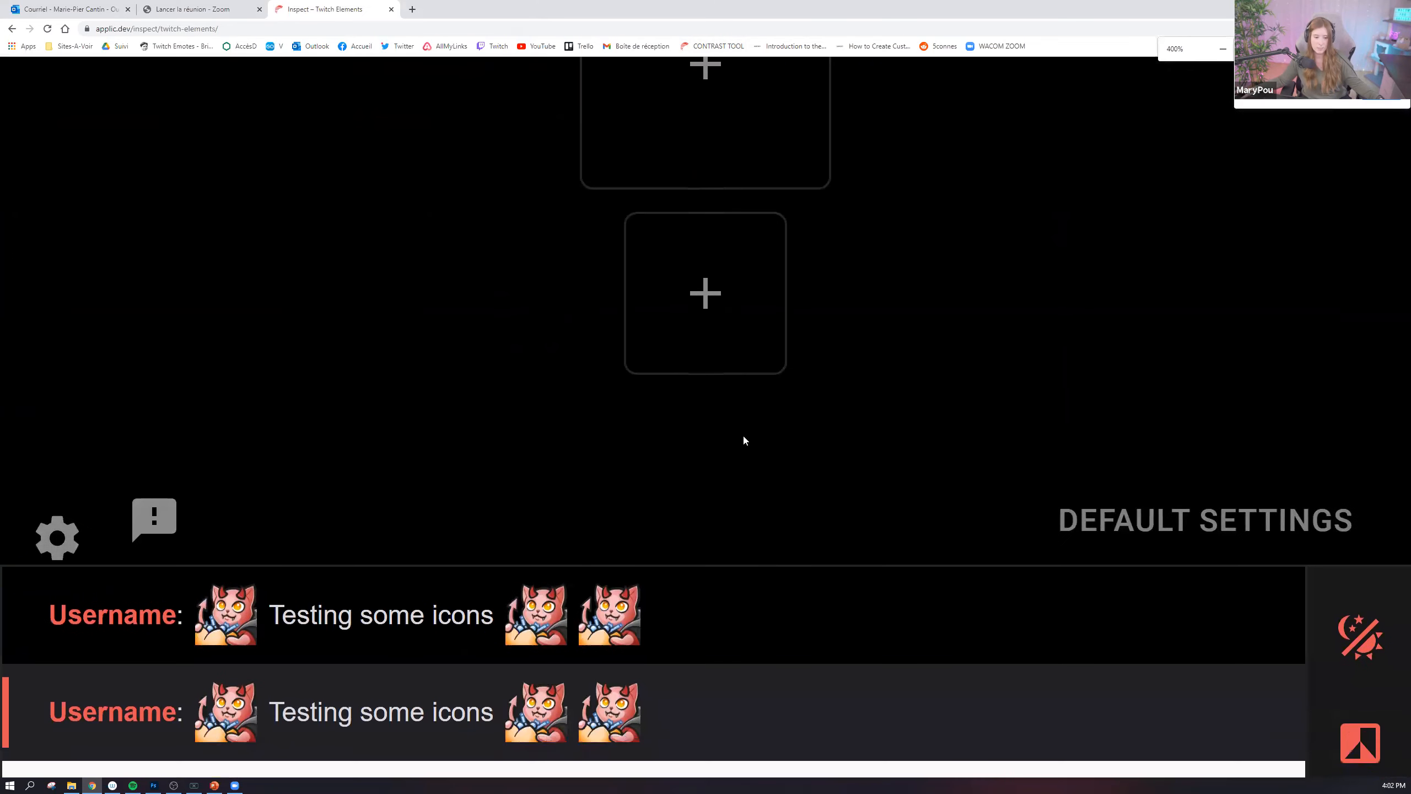
key(ctrl+plus)
key(ctrl+plus)
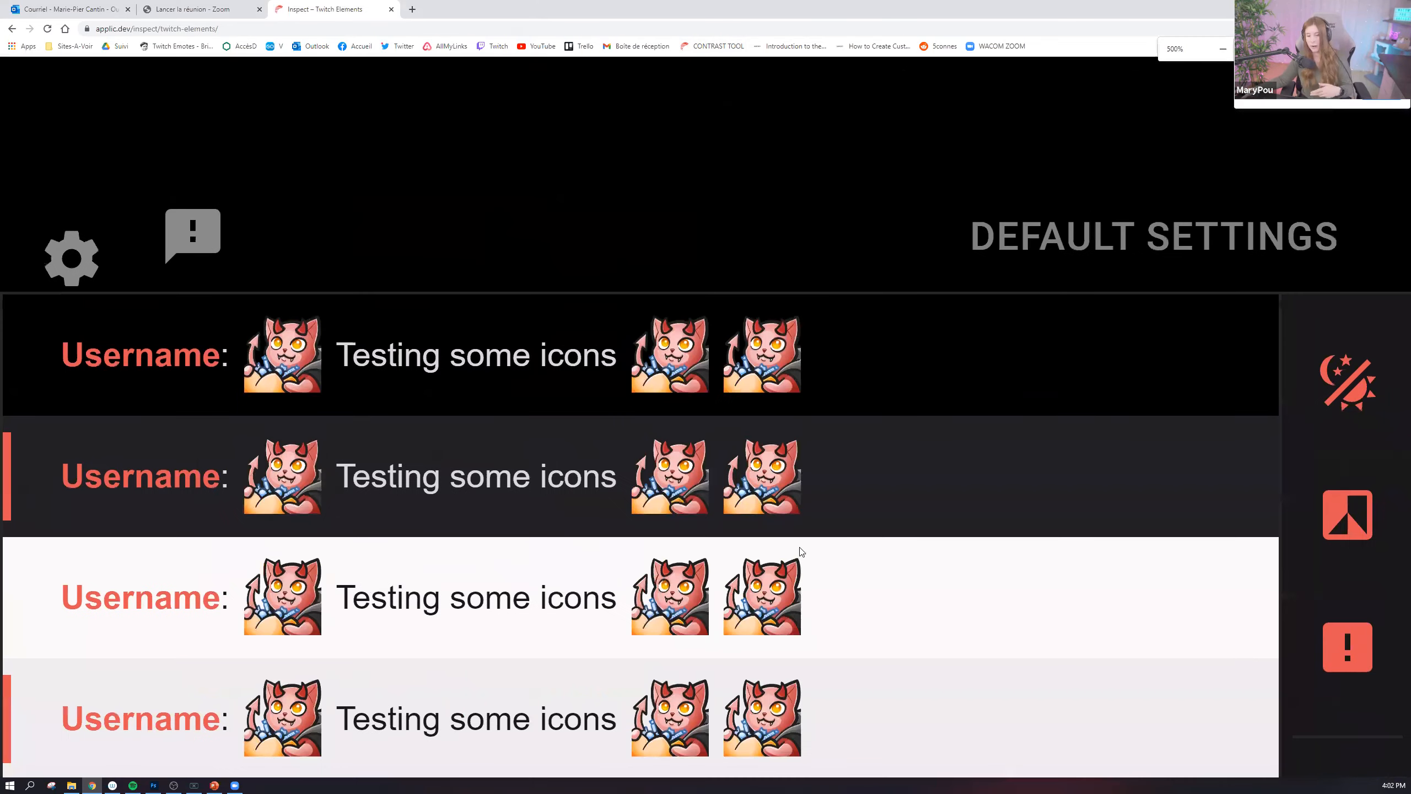
scroll(790, 565, down, 4)
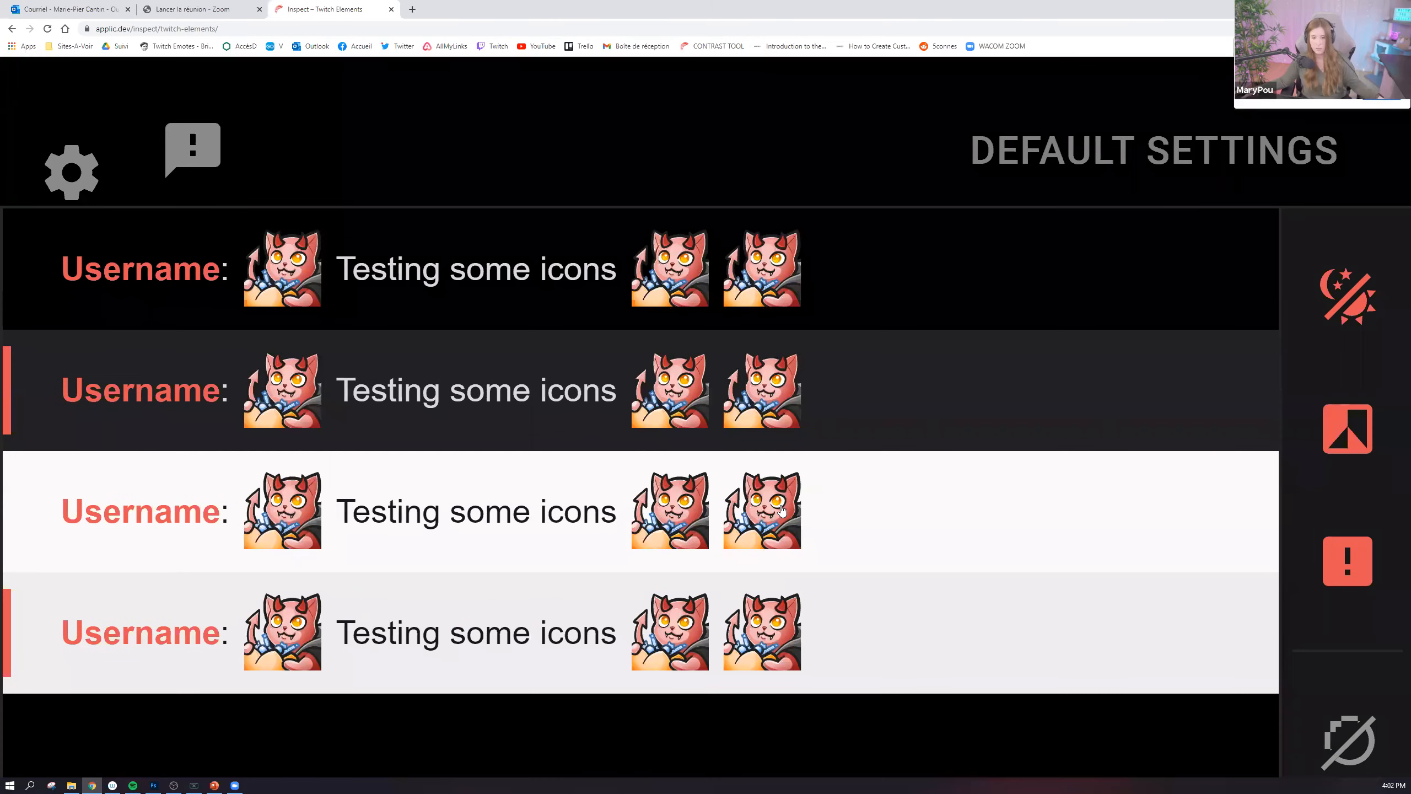
key(ctrl+minus)
key(ctrl+minus)
key(ctrl+minus)
key(ctrl+minus)
key(ctrl+minus)
key(ctrl+minus)
key(ctrl+minus)
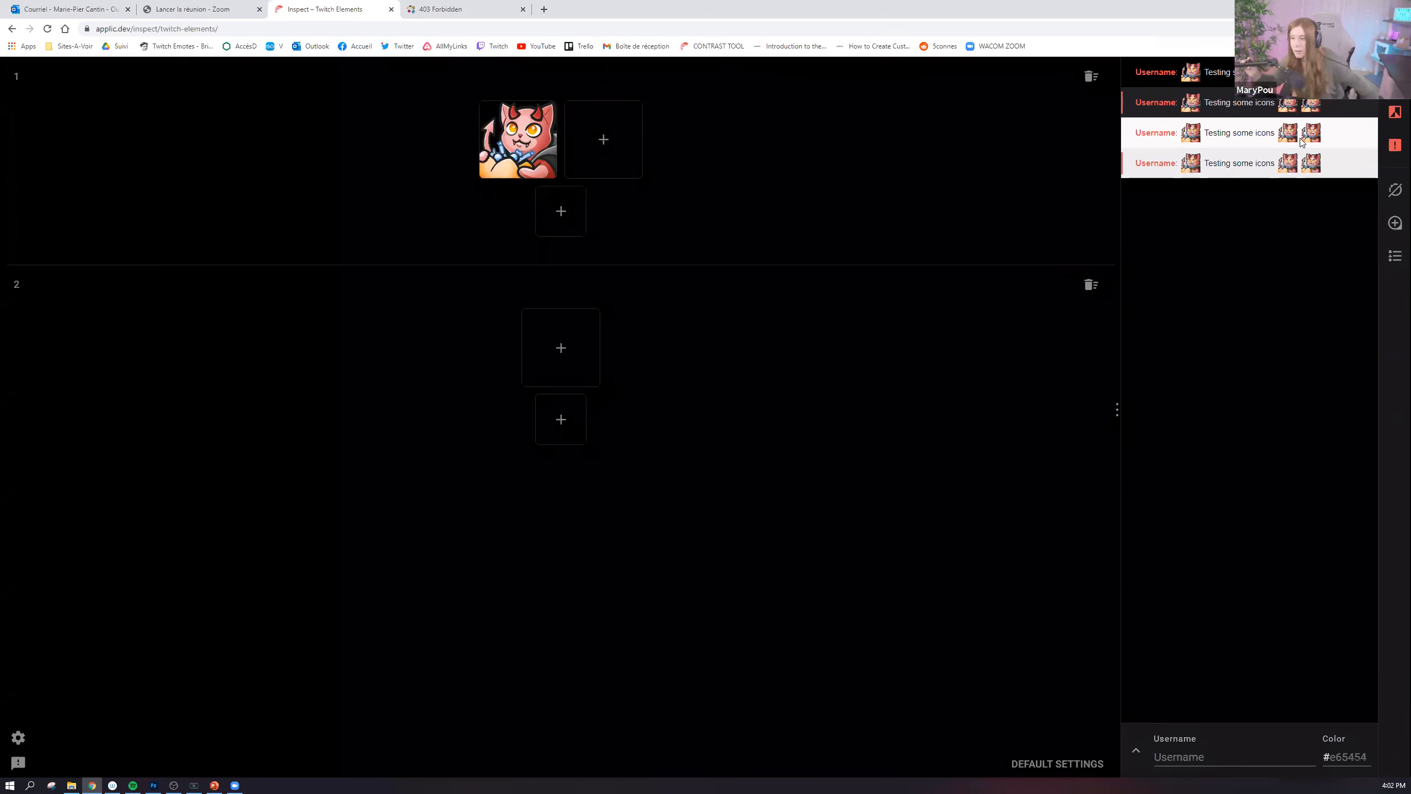
scroll(891, 150, down, 1)
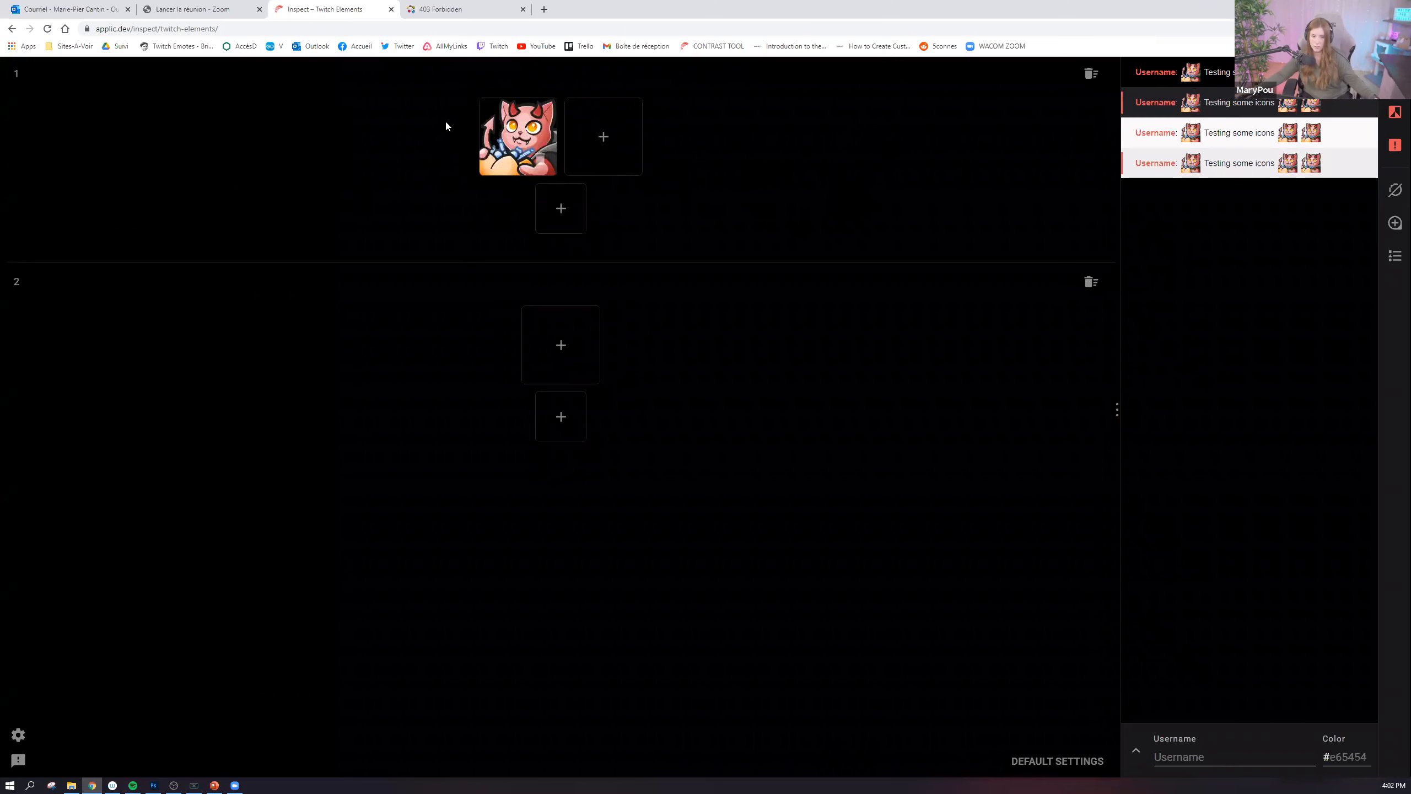
scroll(719, 407, up, 9)
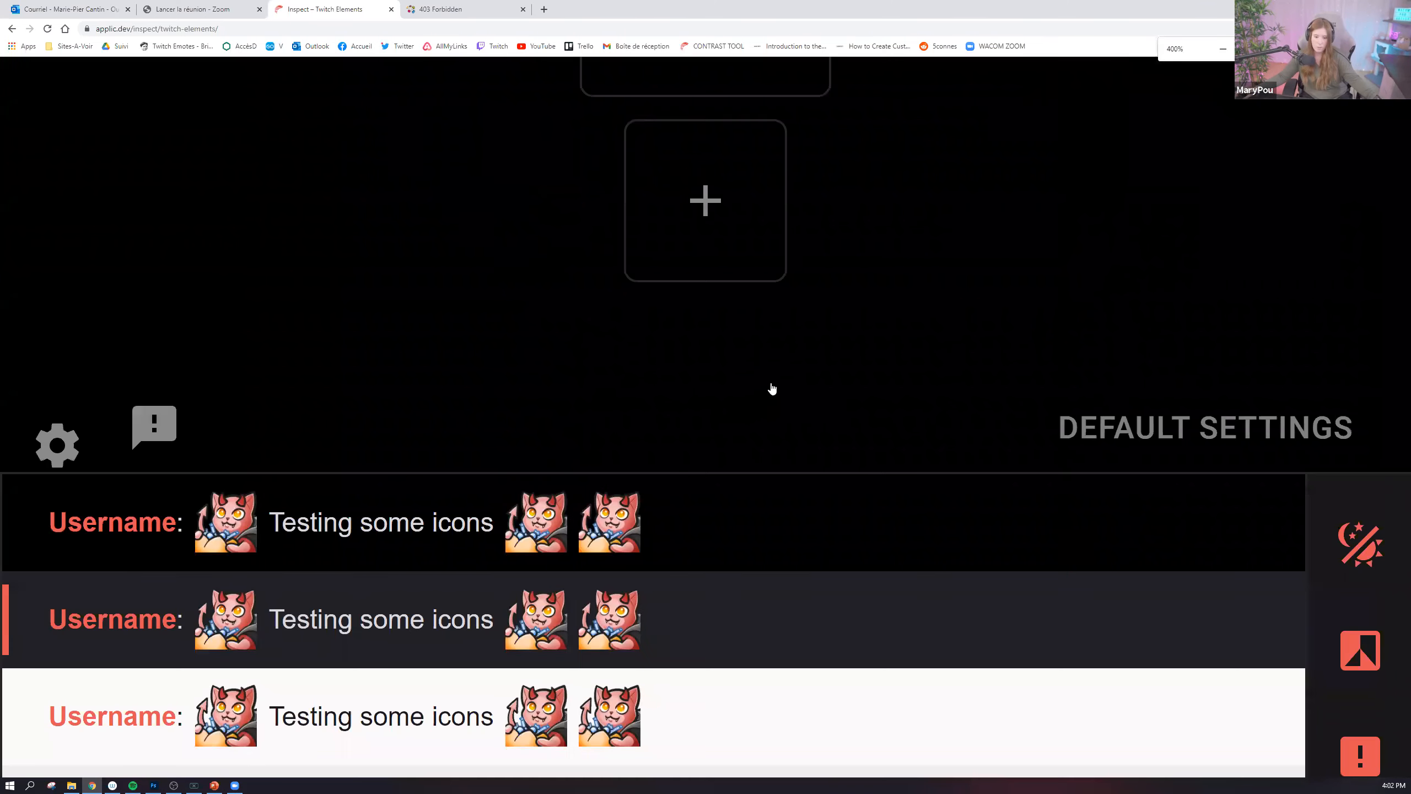
scroll(812, 381, down, 5)
scroll(760, 259, up, 2)
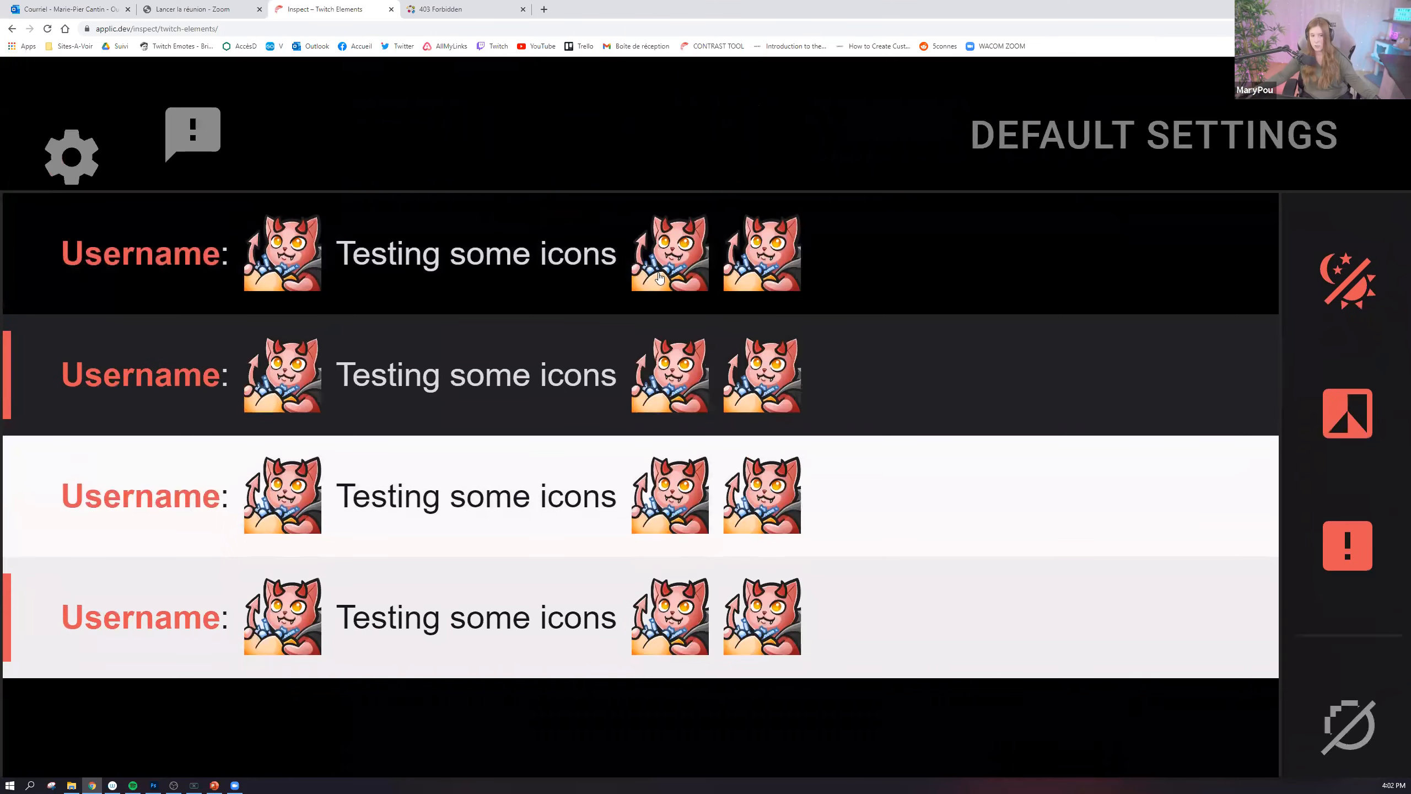